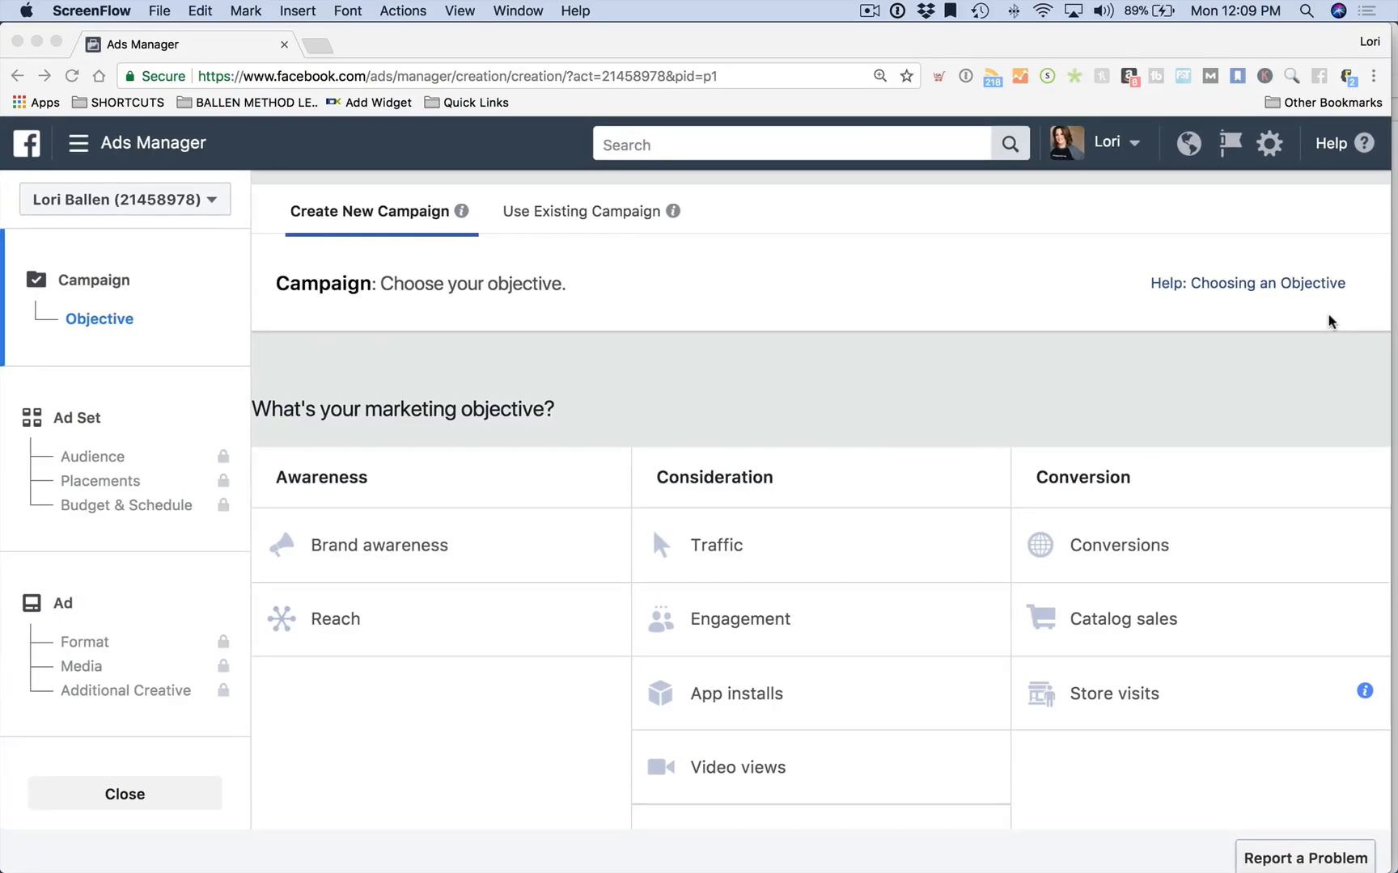
# Scroll the marketing objective grid down to the Consideration objectives
pyautogui.scroll(-1, 689, 253)
pyautogui.scroll(2, 689, 252)
pyautogui.scroll(-3, 875, 380)
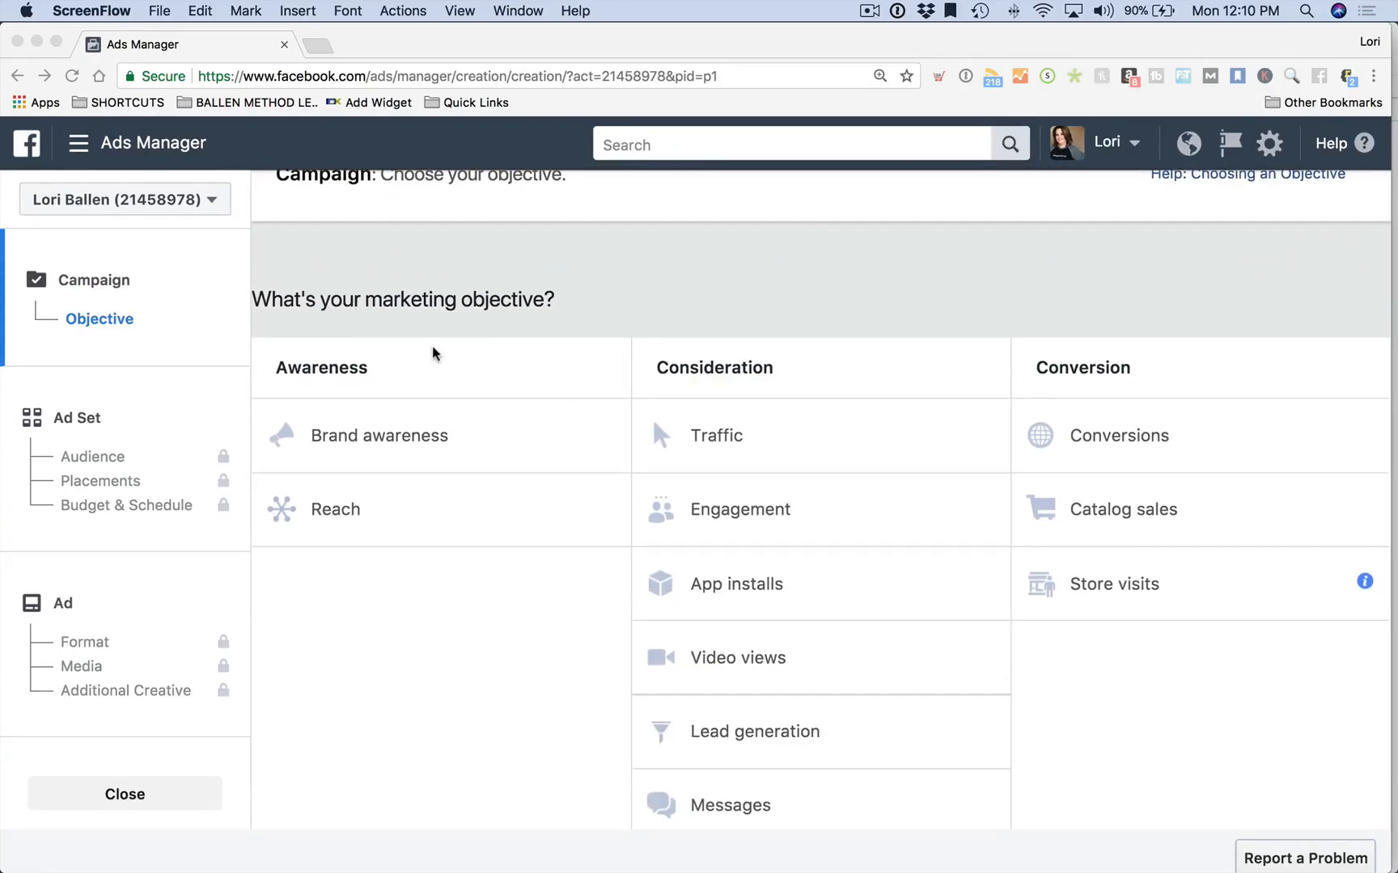
pyautogui.scroll(-1, 437, 357)
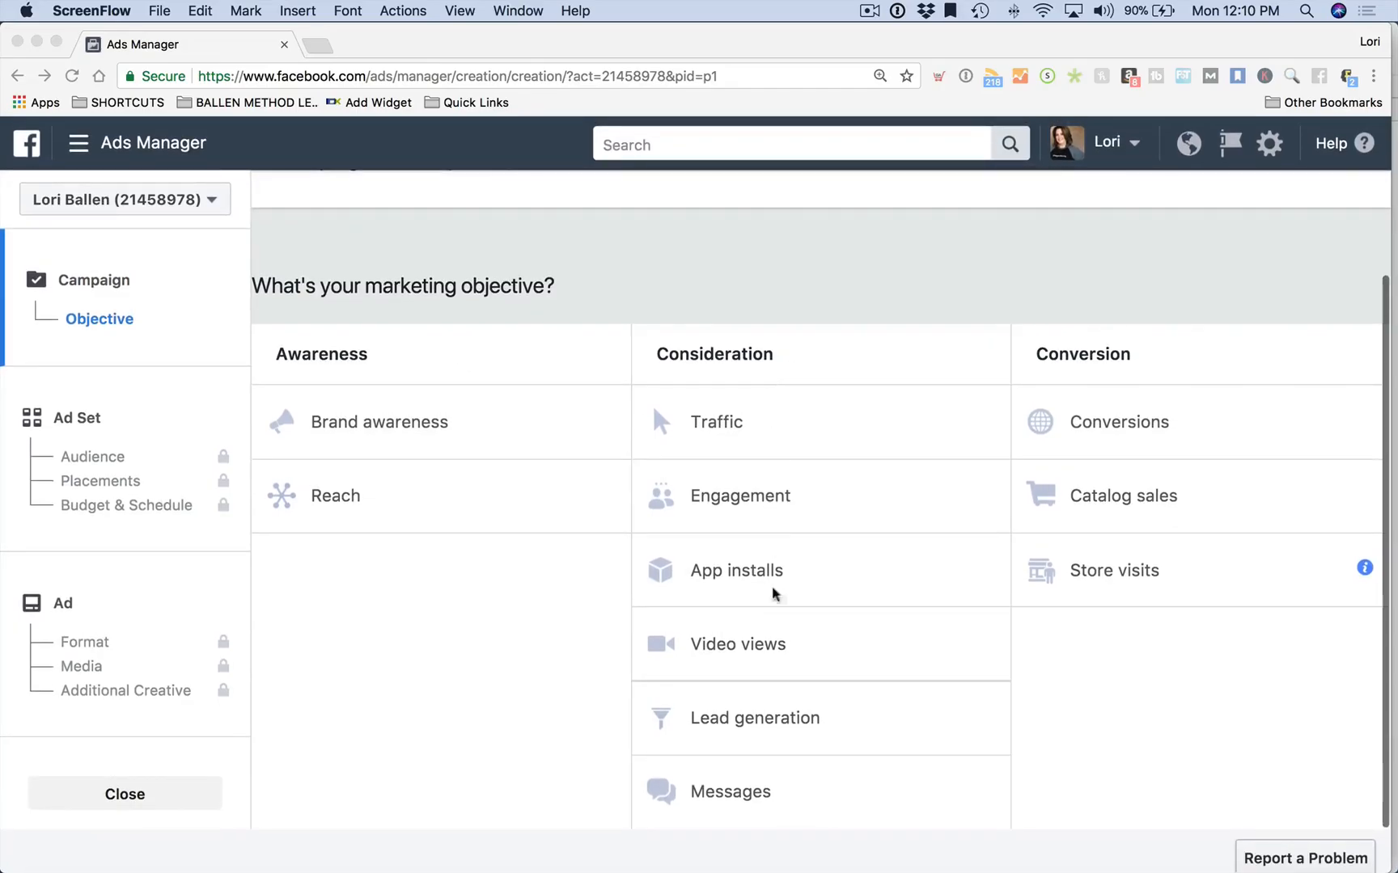
pyautogui.click(759, 728)
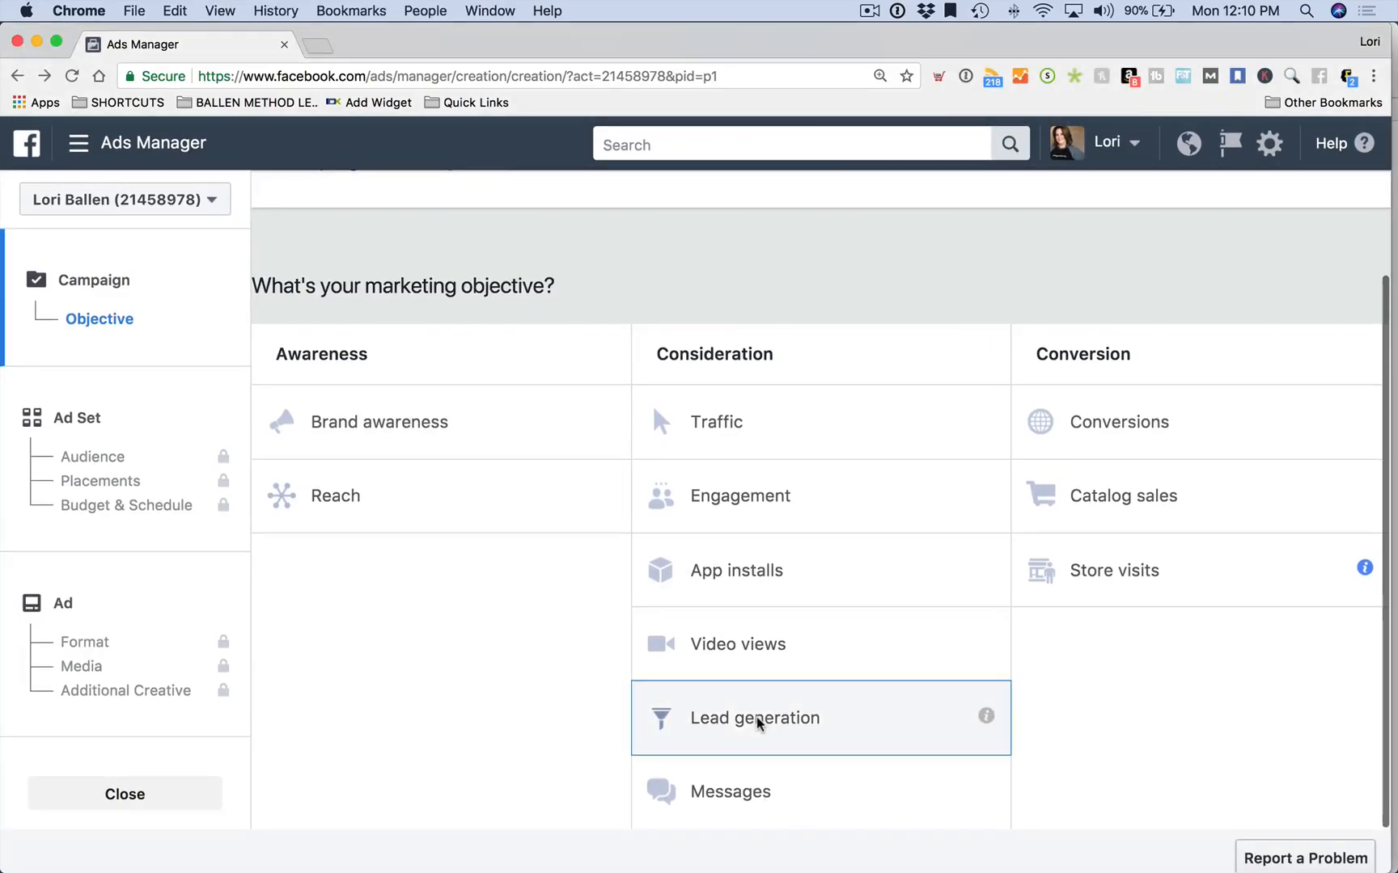
# Choose Lead generation, name the campaign 'Home Value Lead Ad' and continue to the ad set
pyautogui.click(759, 725)
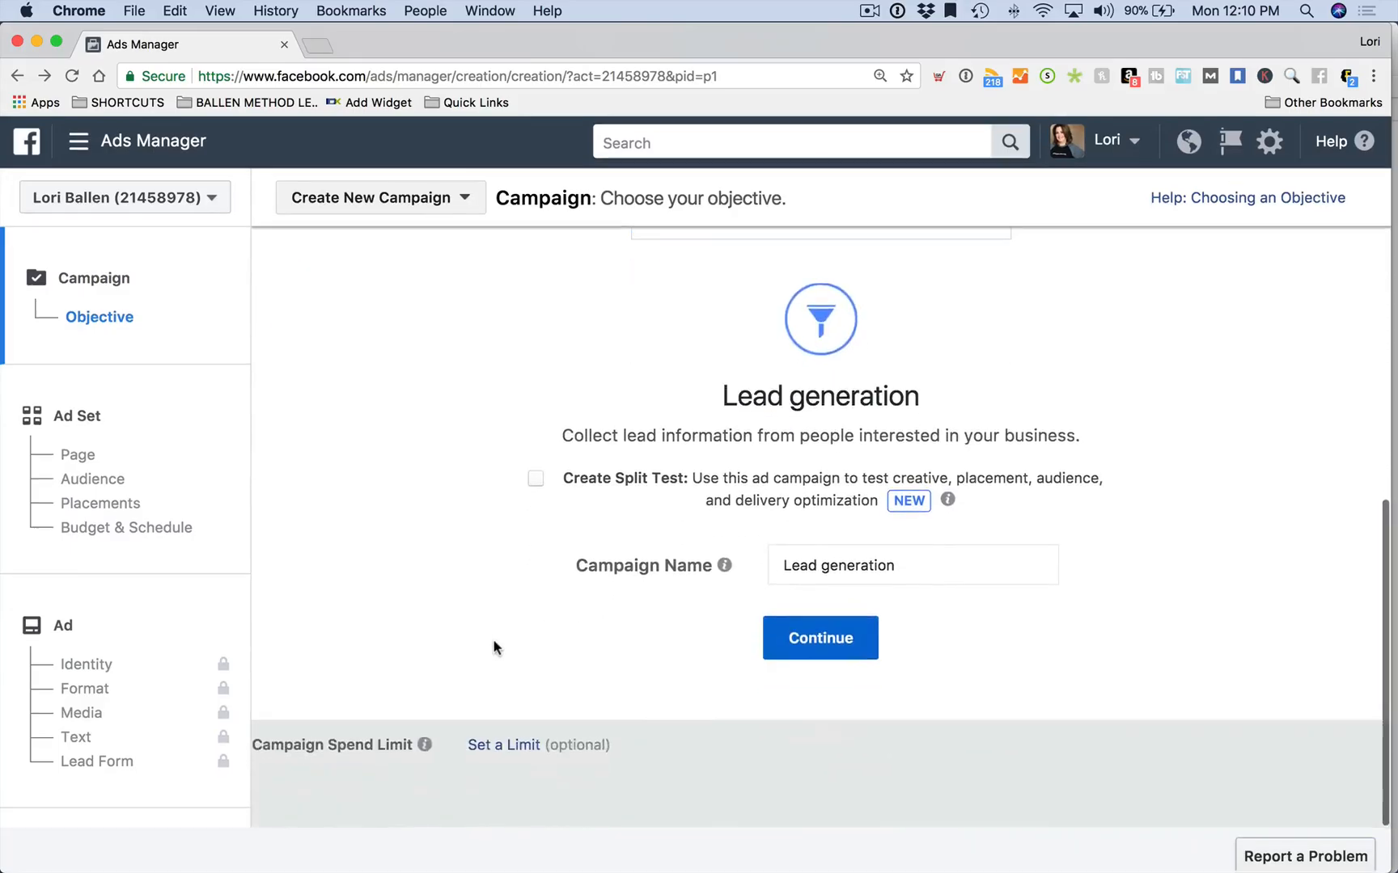
pyautogui.tripleClick(938, 569)
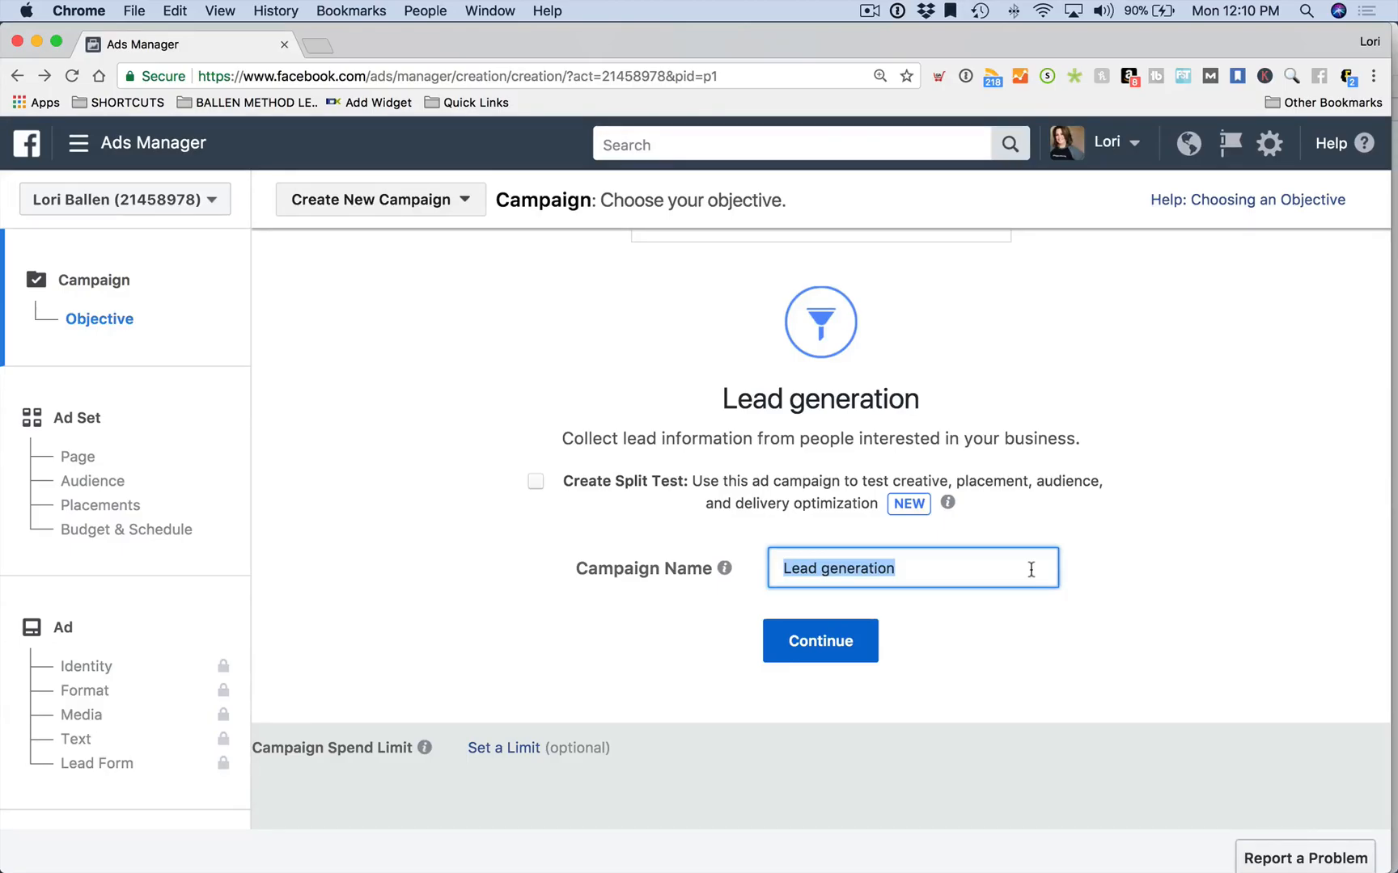
pyautogui.write('Home Val')
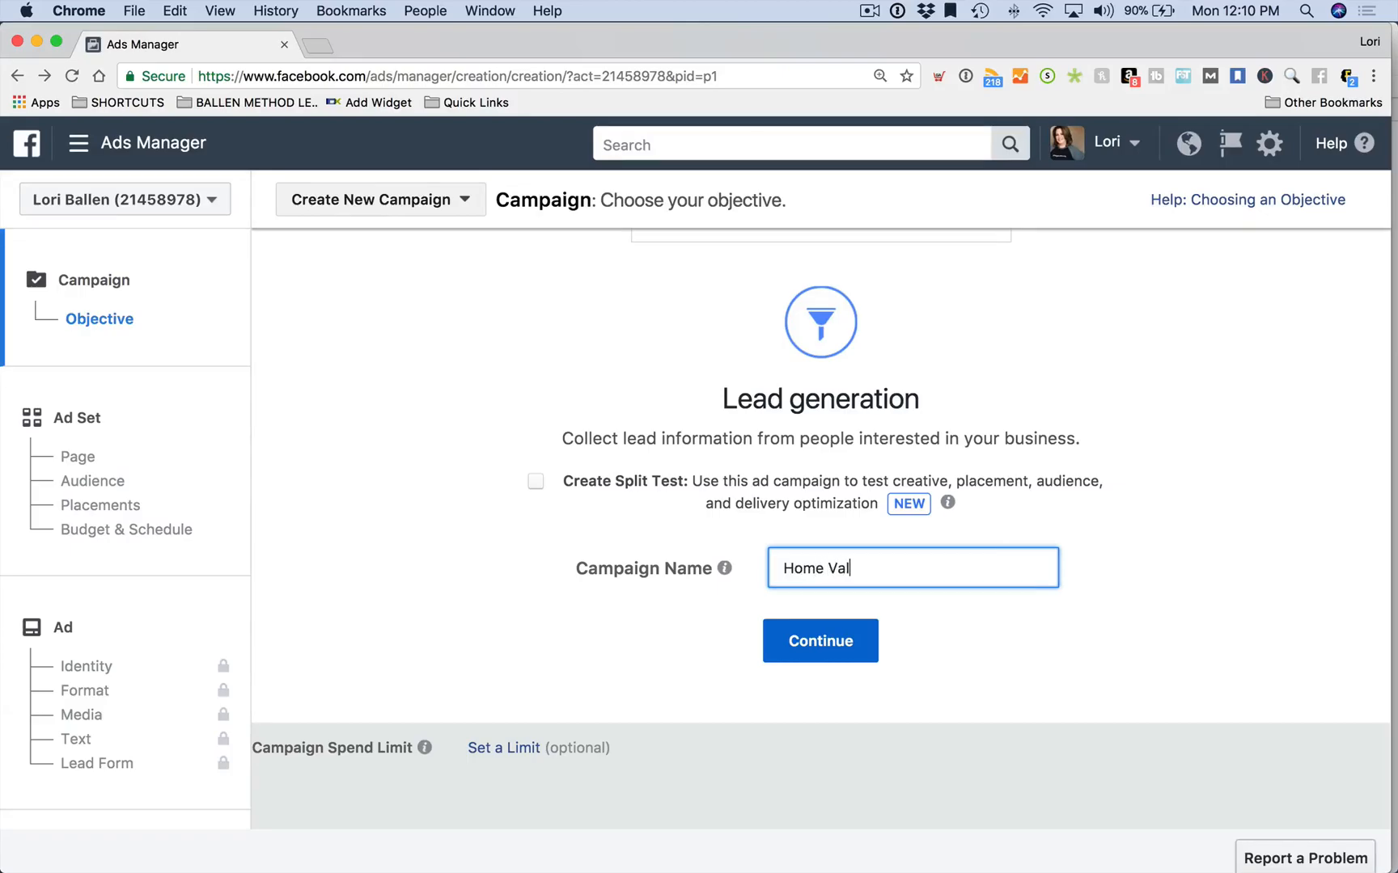
pyautogui.write('ue Lead Ad')
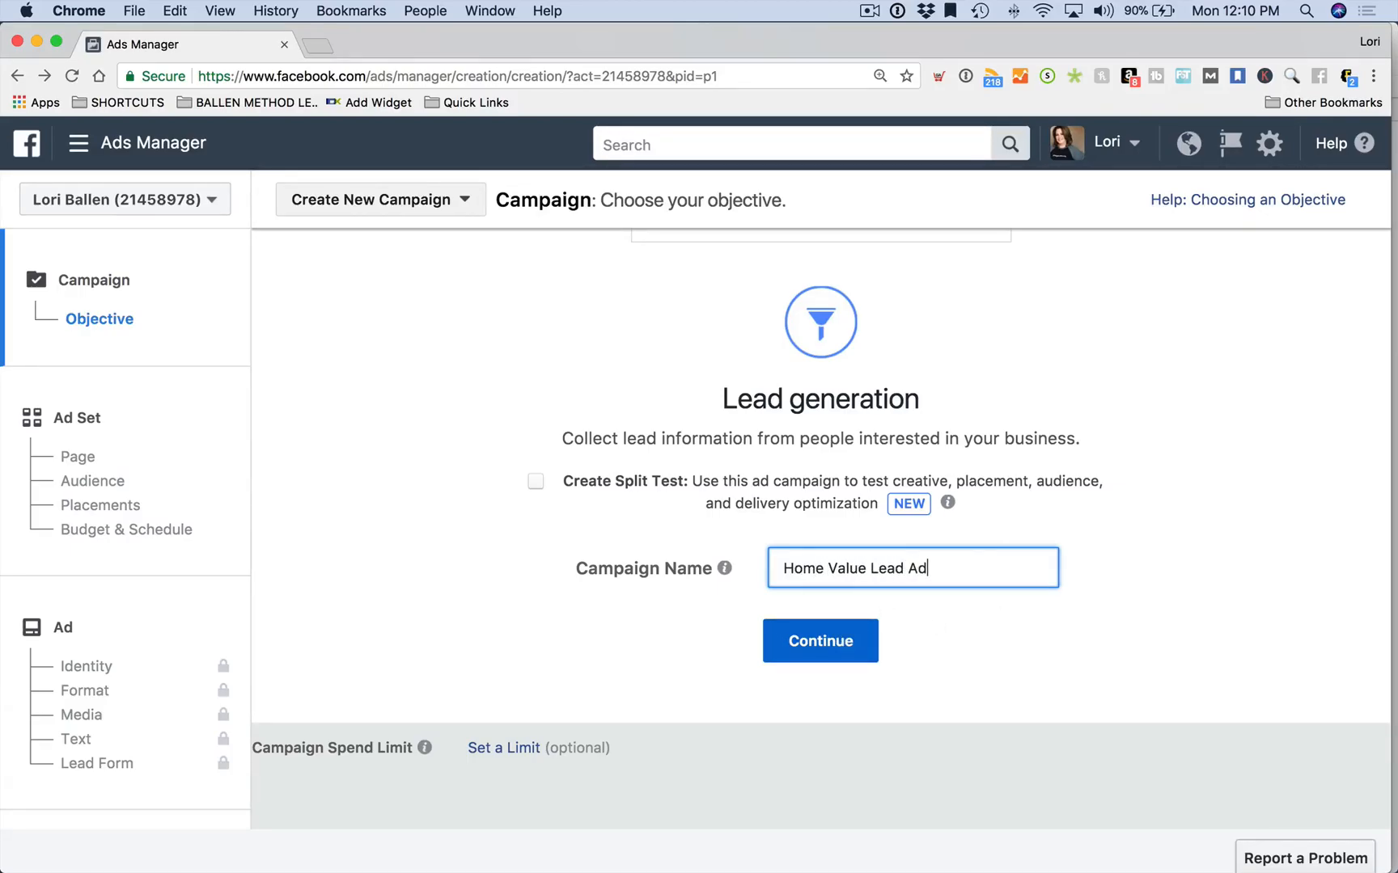
pyautogui.click(824, 643)
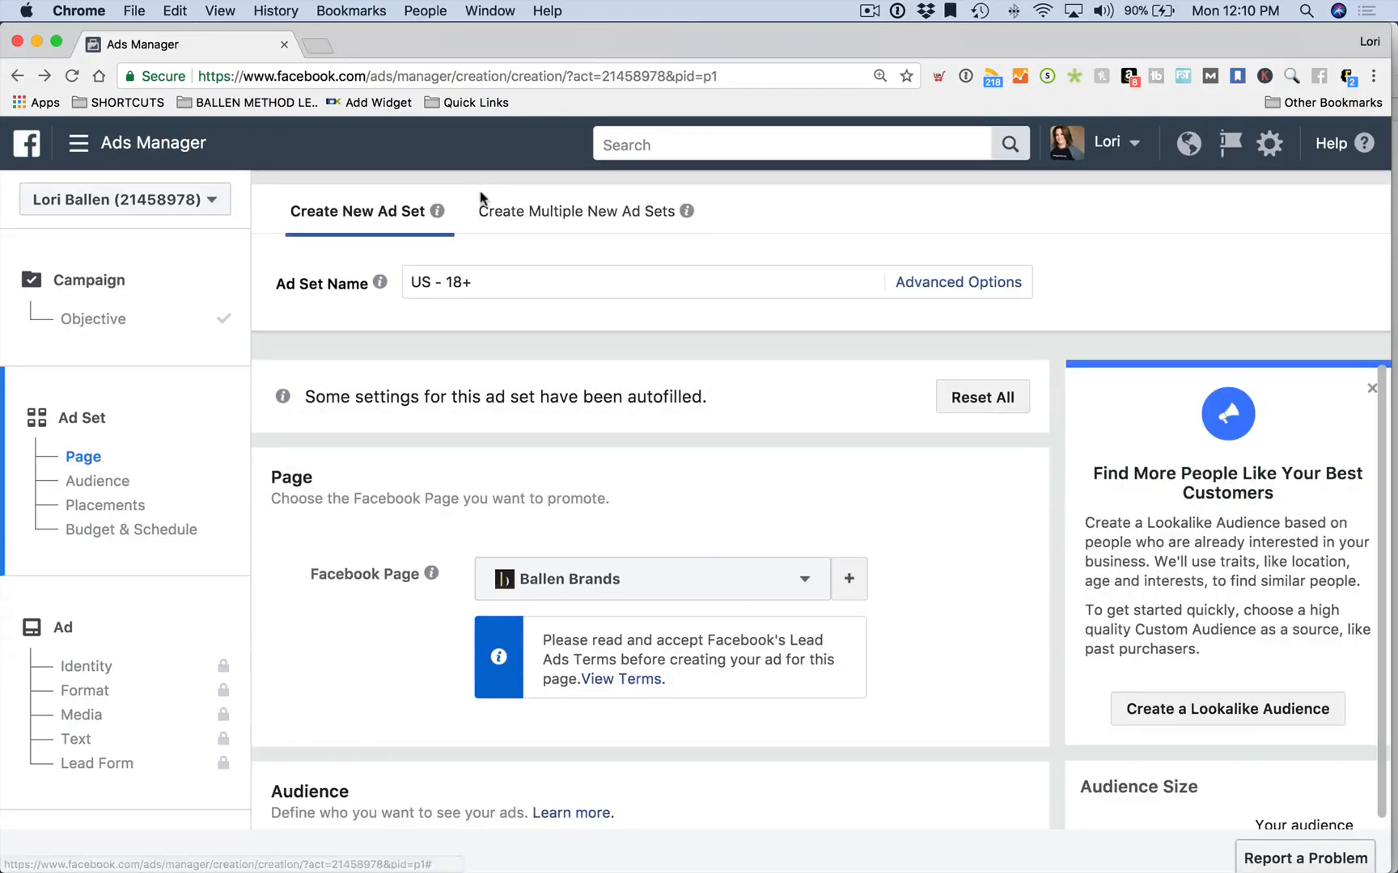
# Rename the ad set 'Home Value with Demographics Lead Ad' and scroll to the Page section
pyautogui.tripleClick(515, 290)
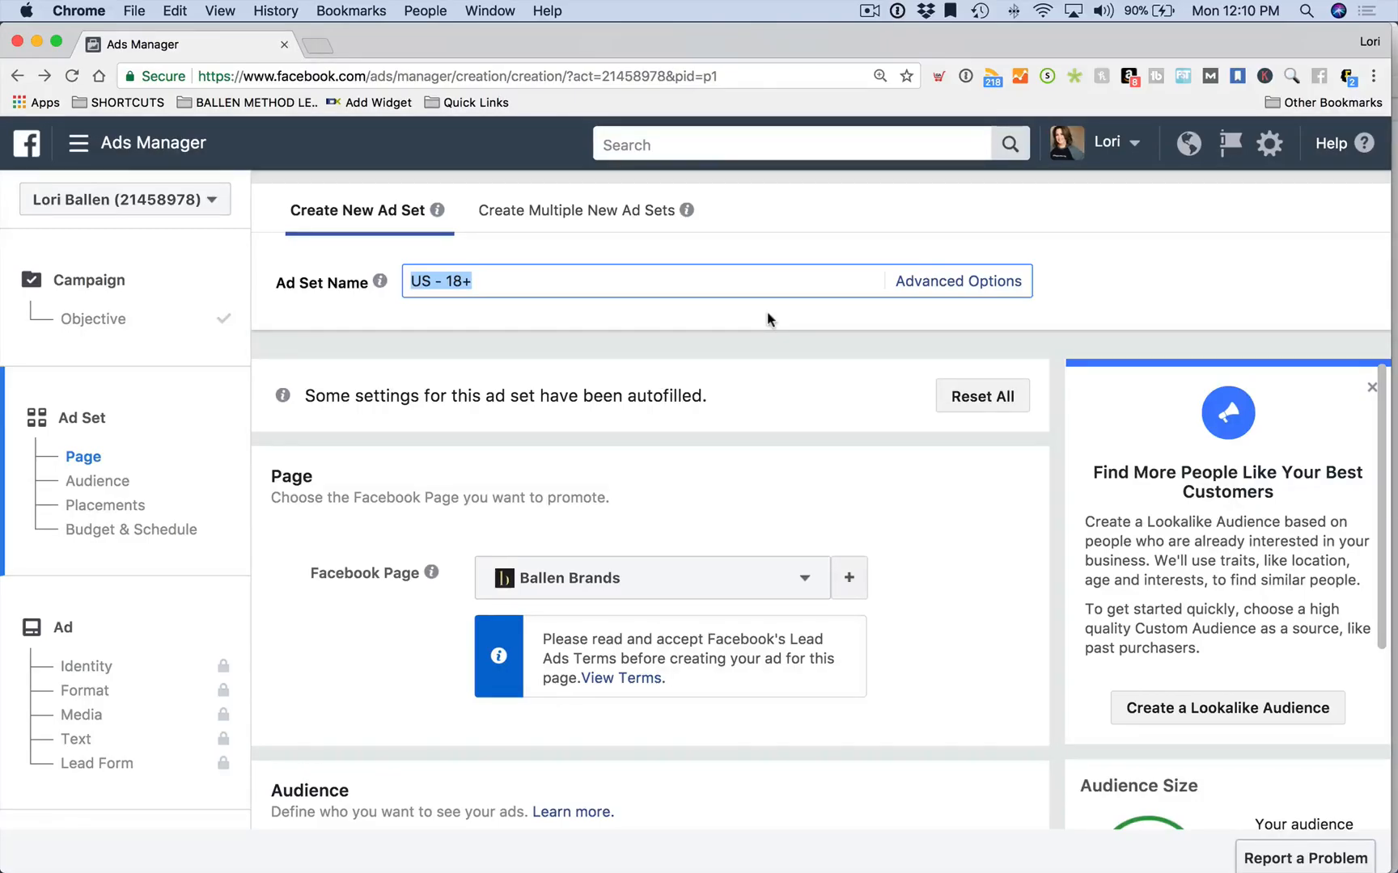
pyautogui.write('Home Val')
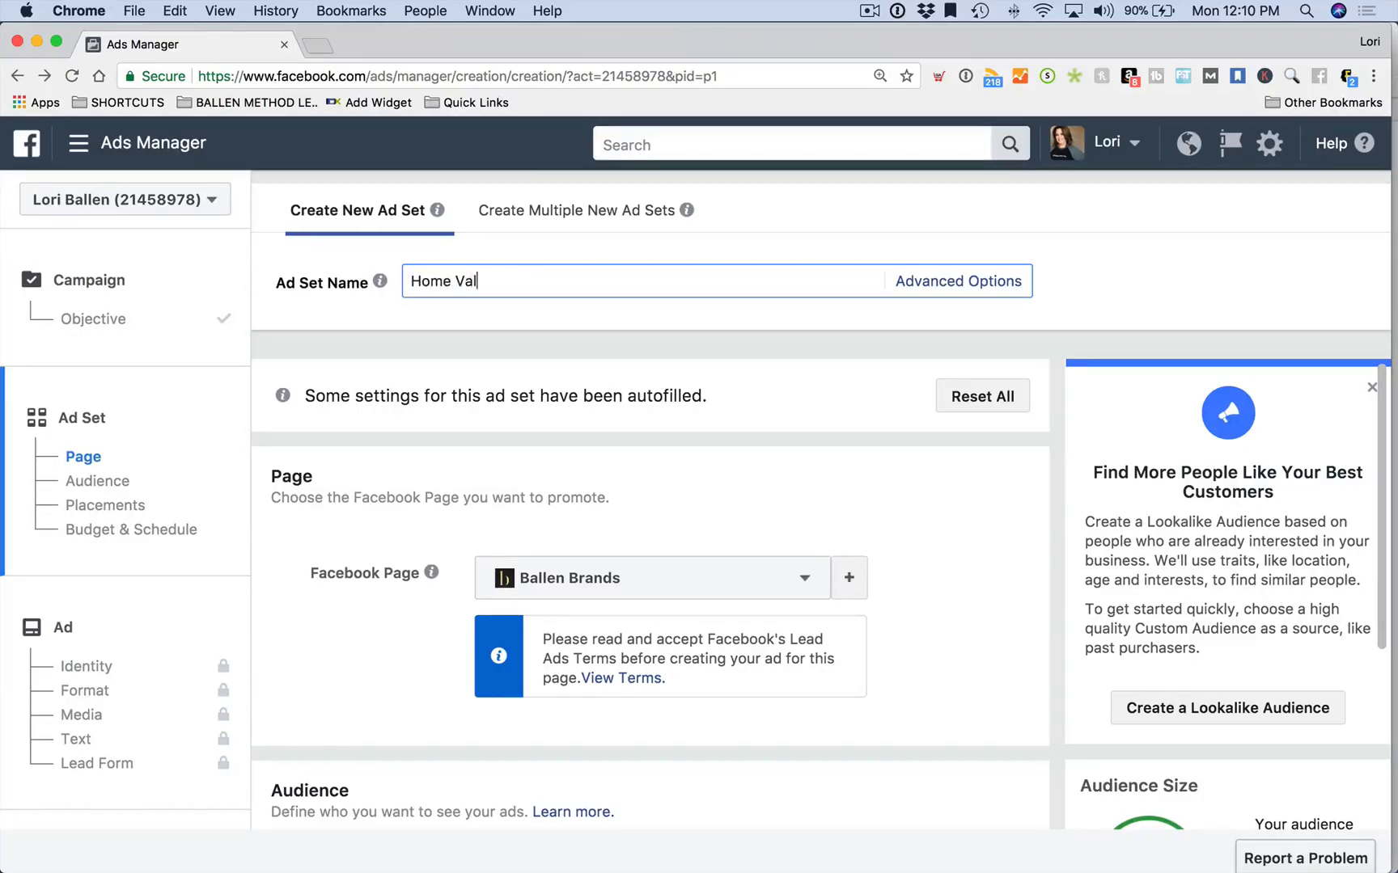
pyautogui.write('ue with Demographics Lead Ad')
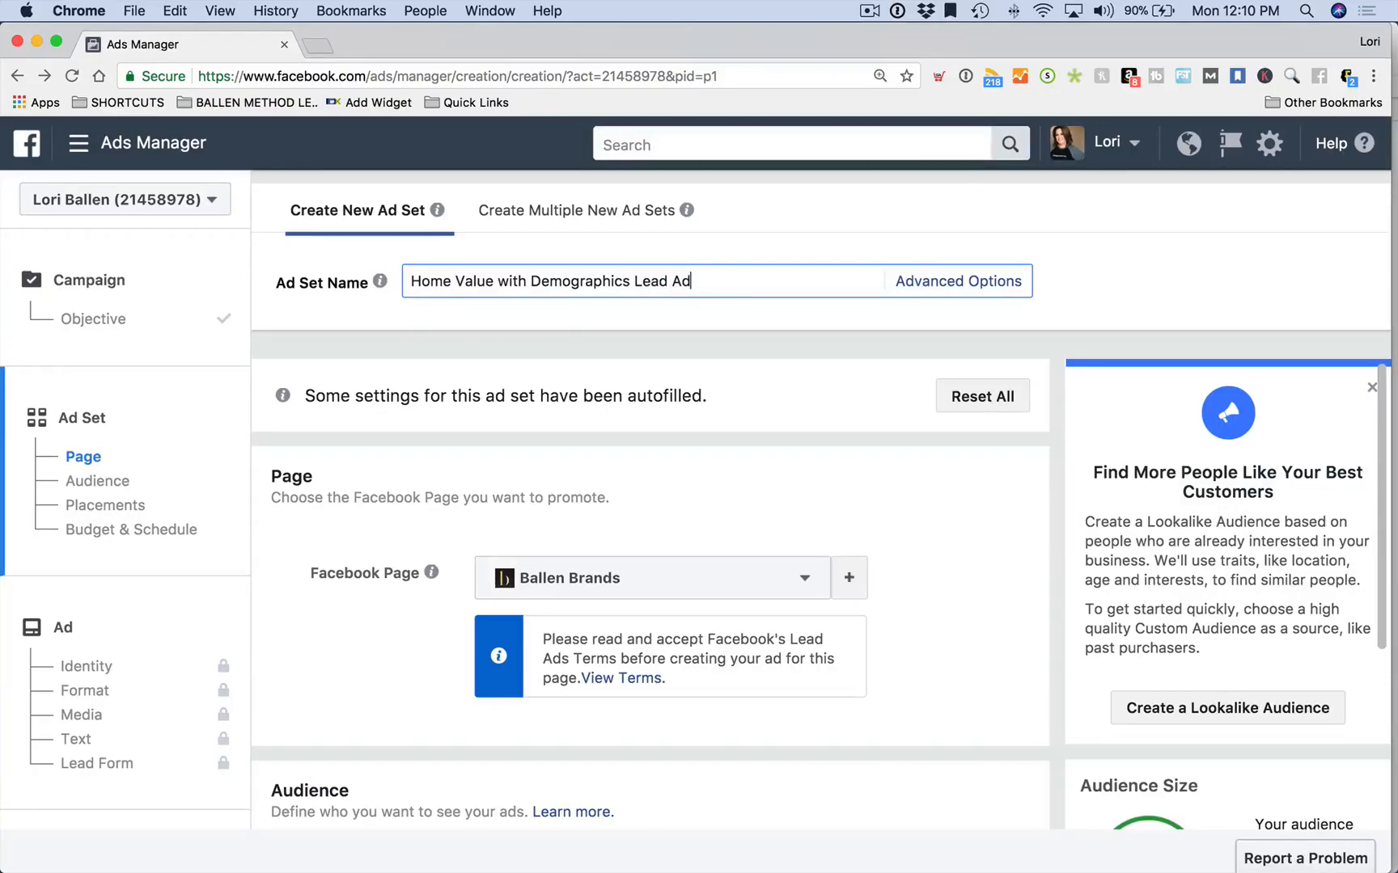
pyautogui.scroll(-2, 670, 400)
pyautogui.scroll(-2, 379, 448)
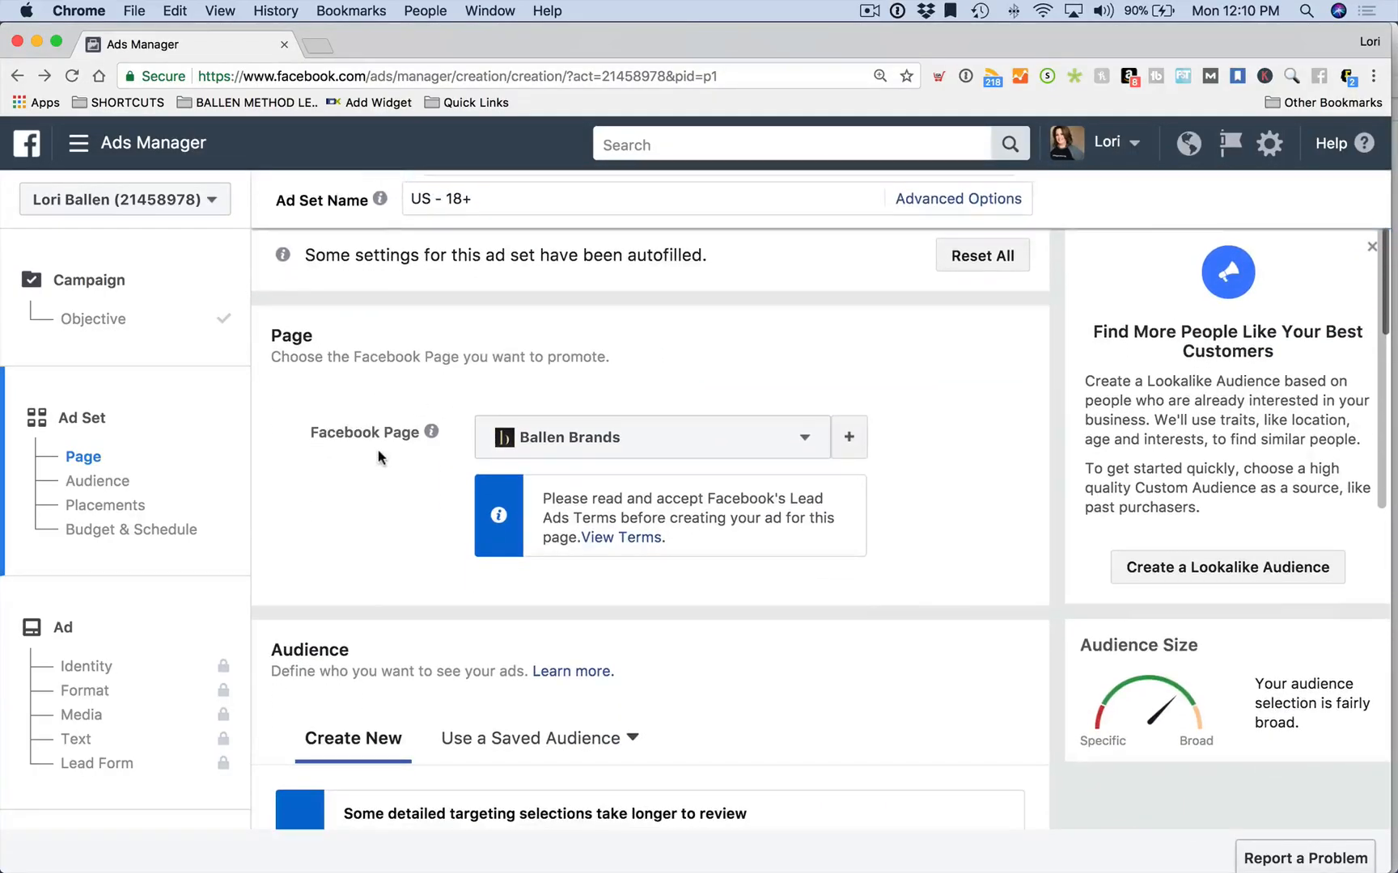
pyautogui.scroll(2, 377, 450)
pyautogui.scroll(-3, 376, 397)
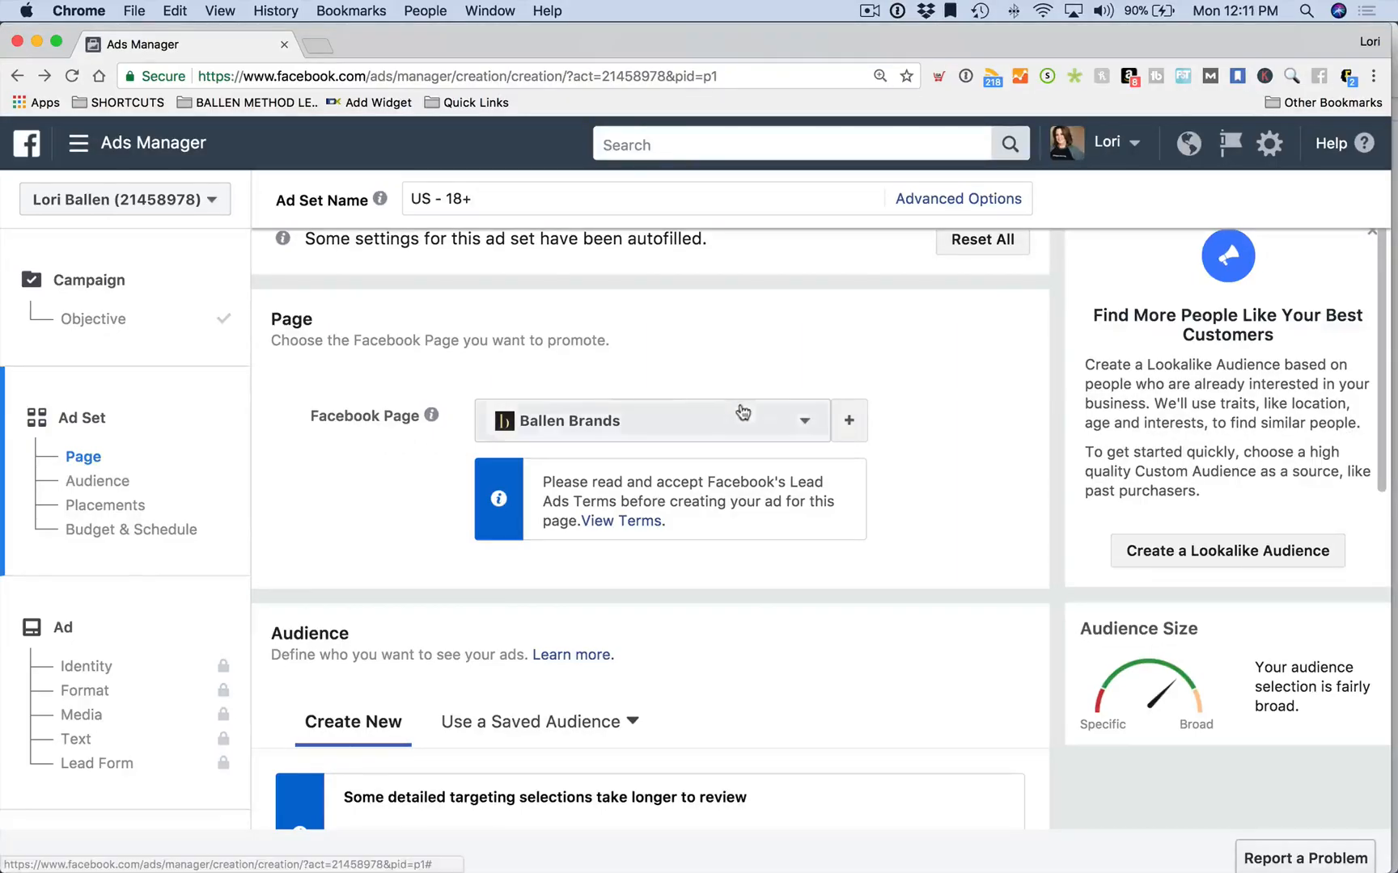
pyautogui.scroll(-1, 692, 415)
# Switch the promoted Facebook Page to the Las Vegas team page, then scroll to Audience
pyautogui.click(816, 387)
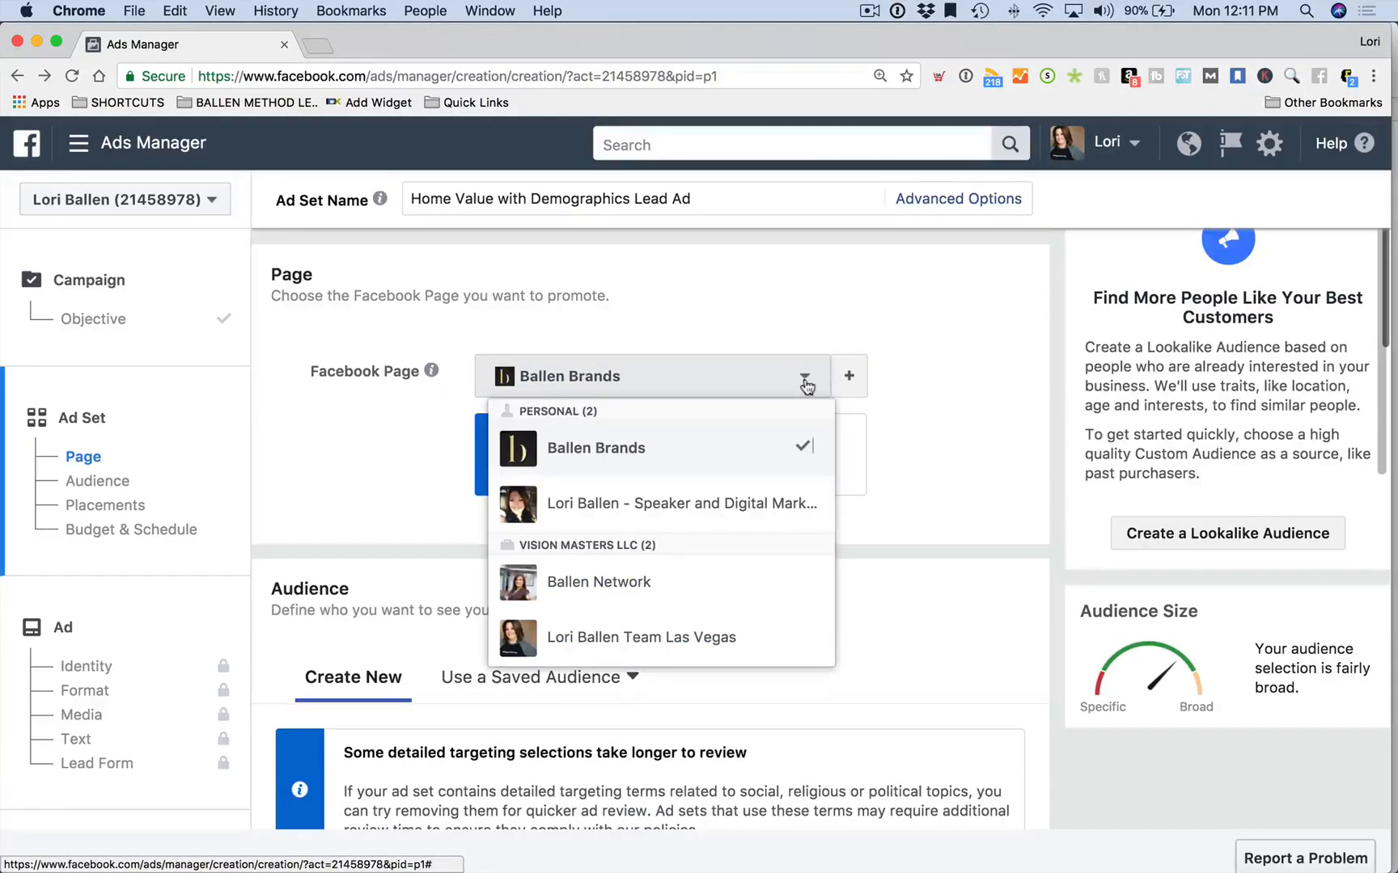
pyautogui.scroll(-2, 728, 526)
pyautogui.click(704, 540)
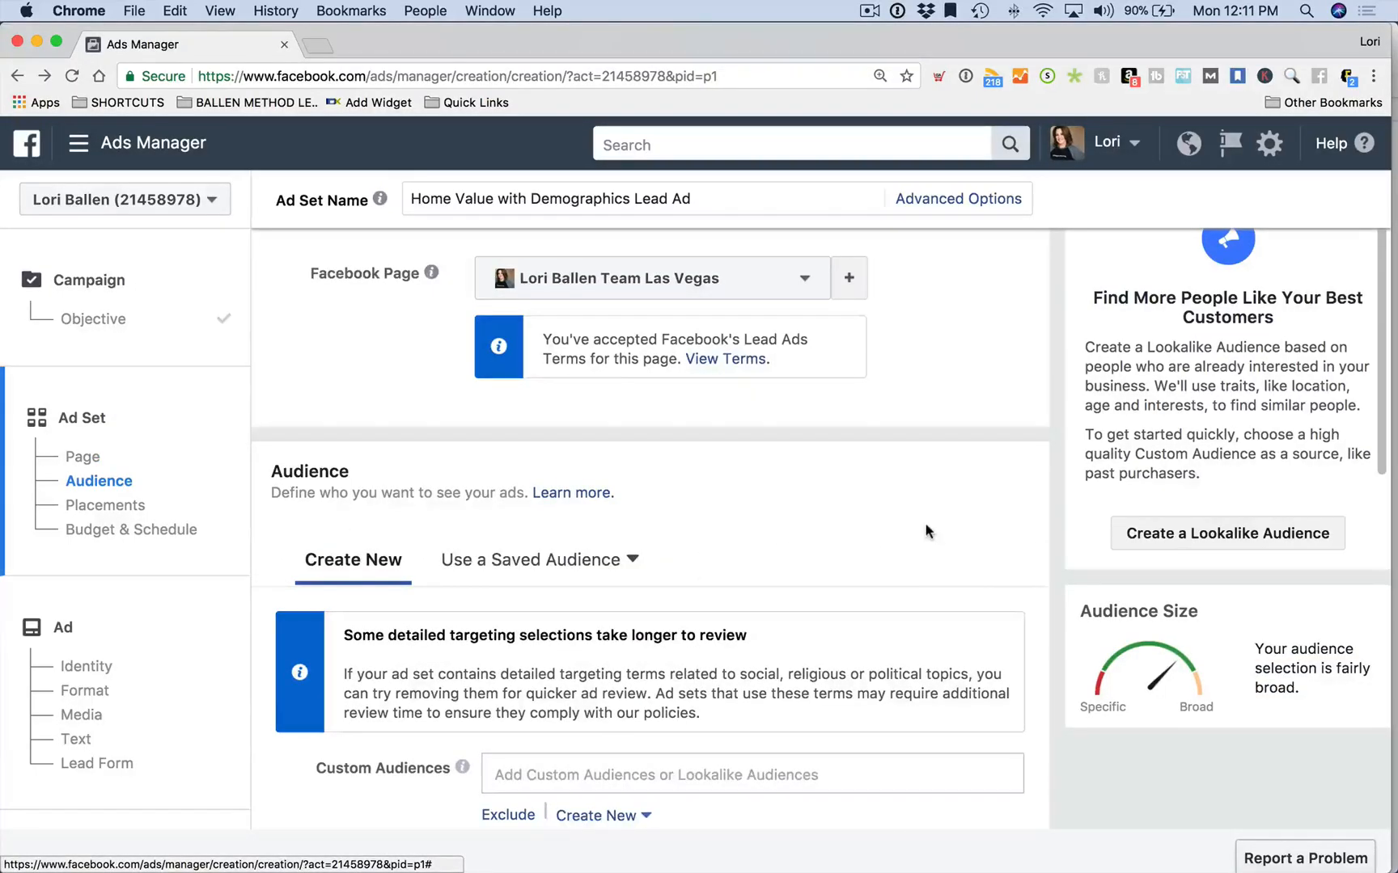
pyautogui.scroll(2, 928, 532)
pyautogui.scroll(-5, 926, 530)
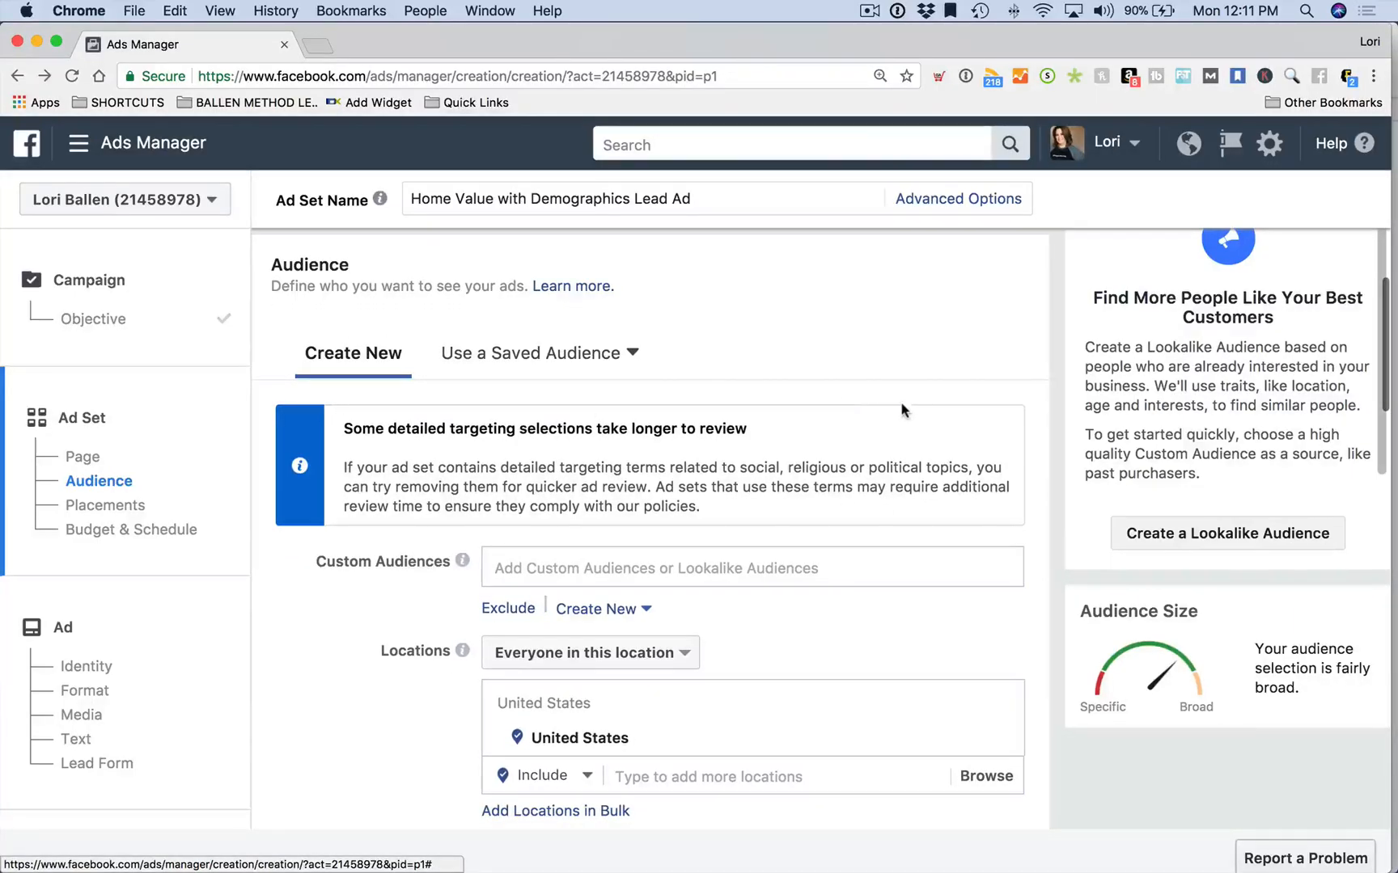
pyautogui.scroll(-3, 913, 408)
pyautogui.scroll(-3, 864, 409)
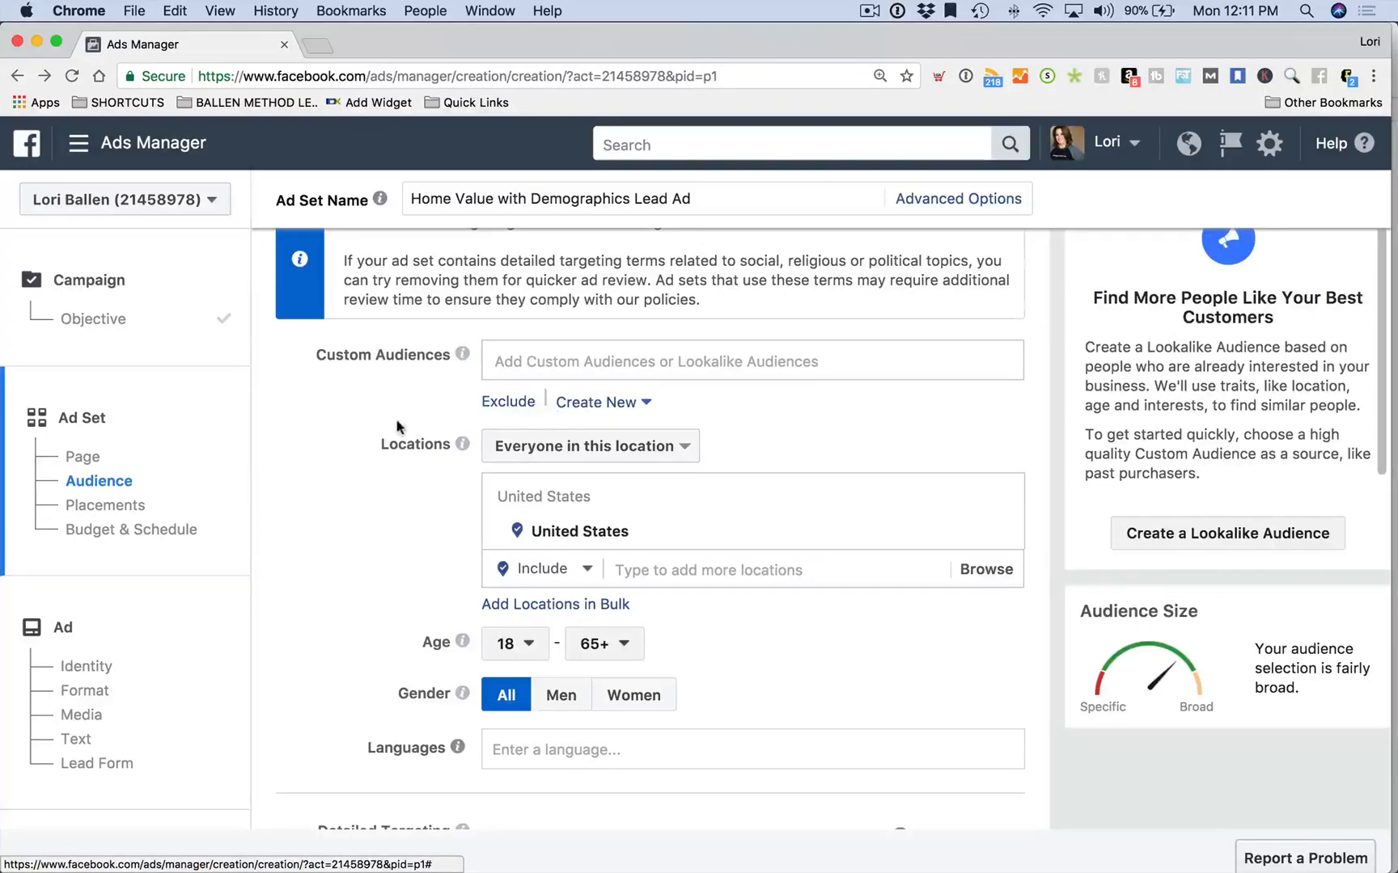
pyautogui.scroll(-3, 379, 420)
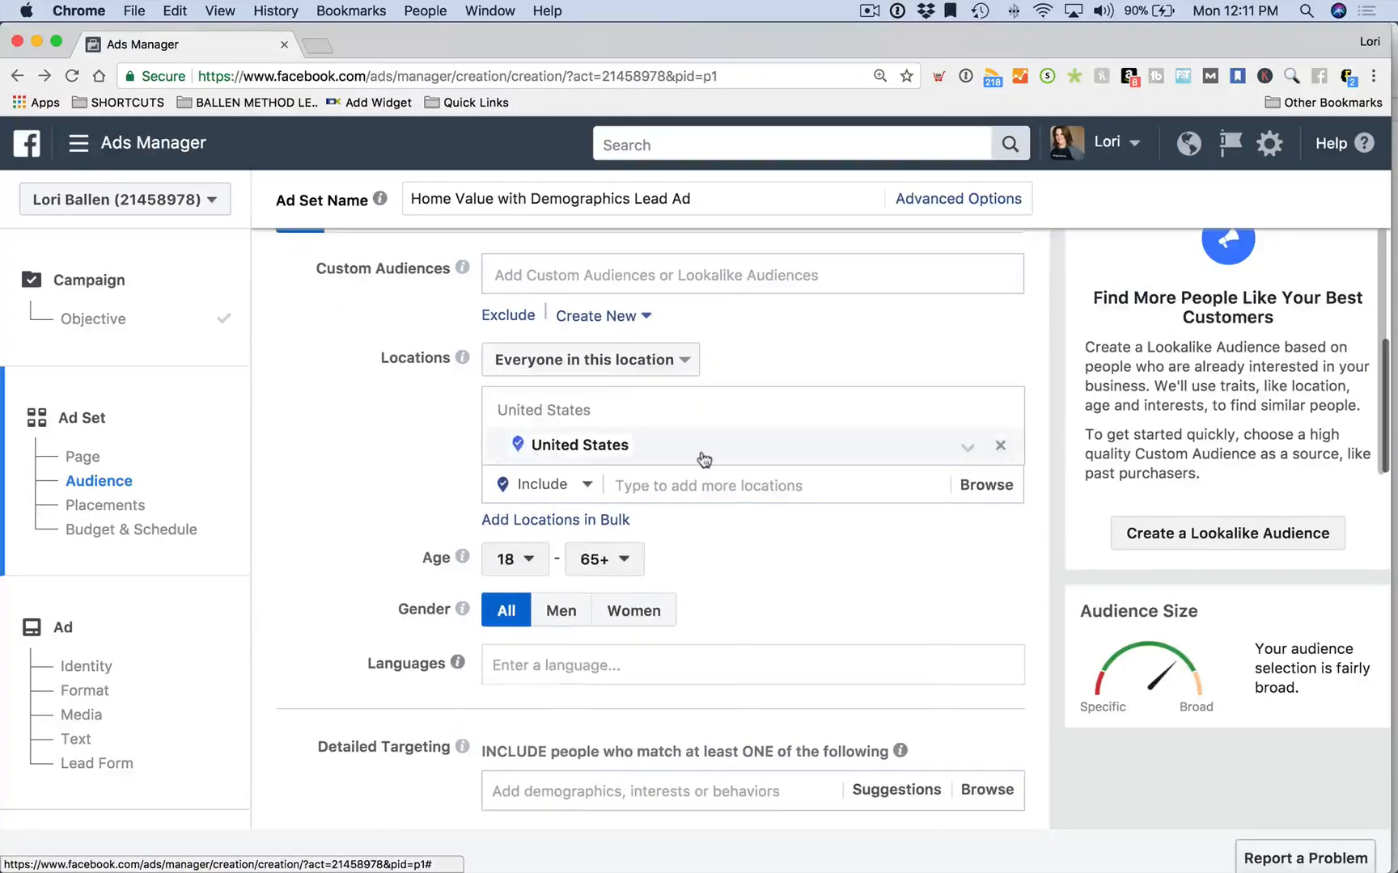
# Target only people who live in the location and remove United States
pyautogui.click(585, 363)
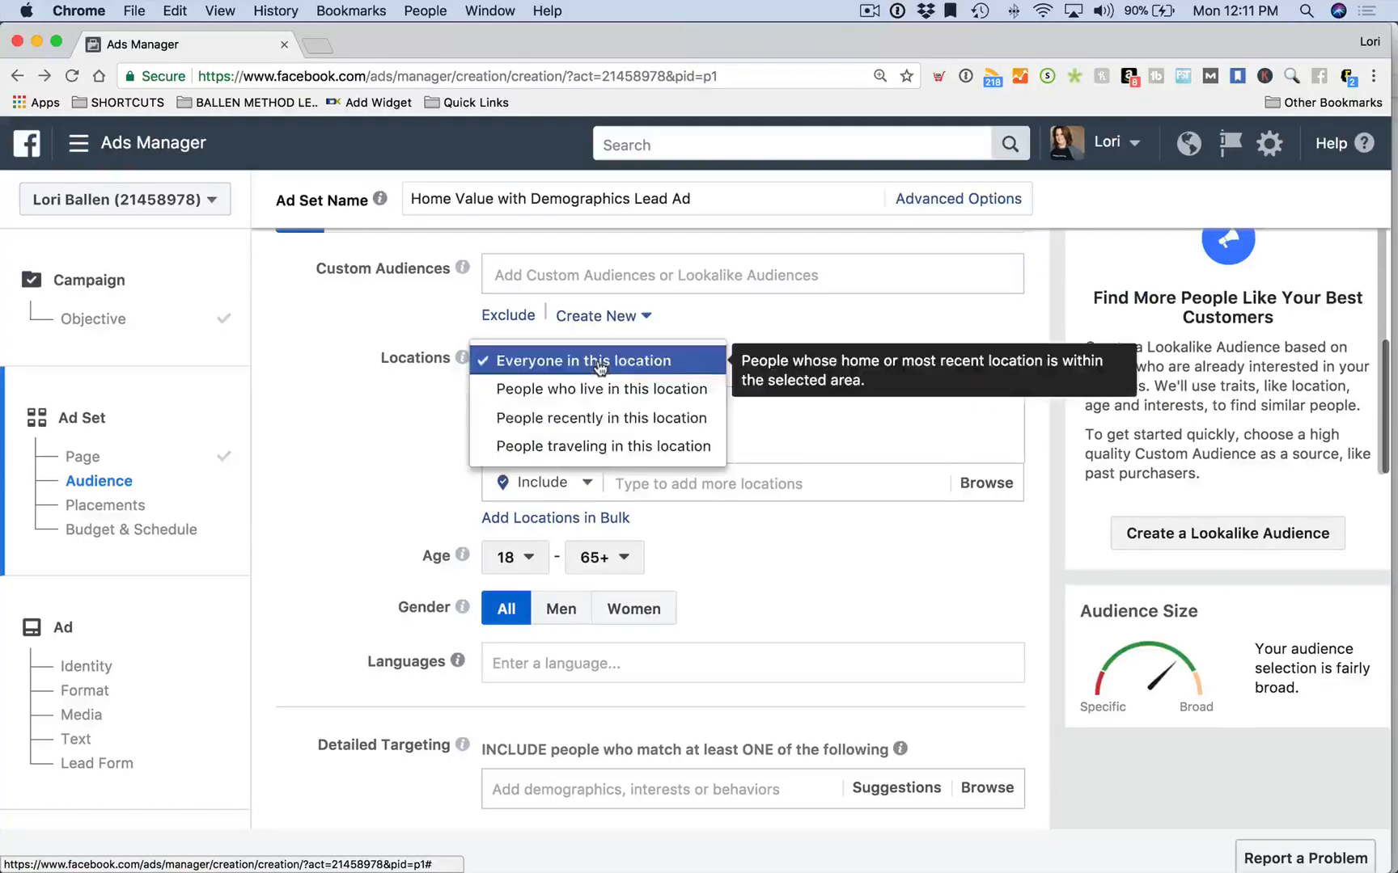
pyautogui.click(594, 390)
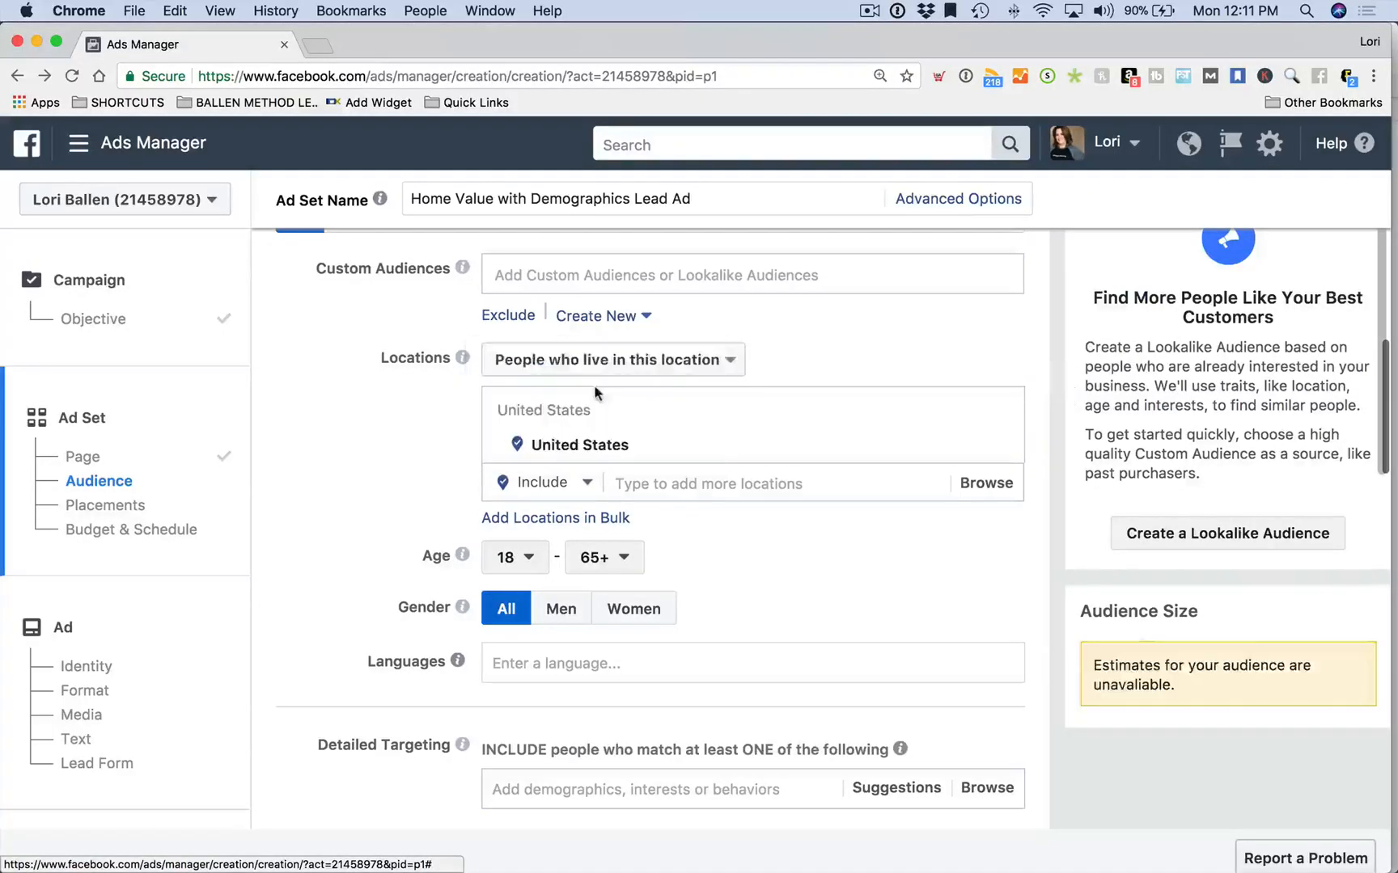
pyautogui.moveTo(593, 411)
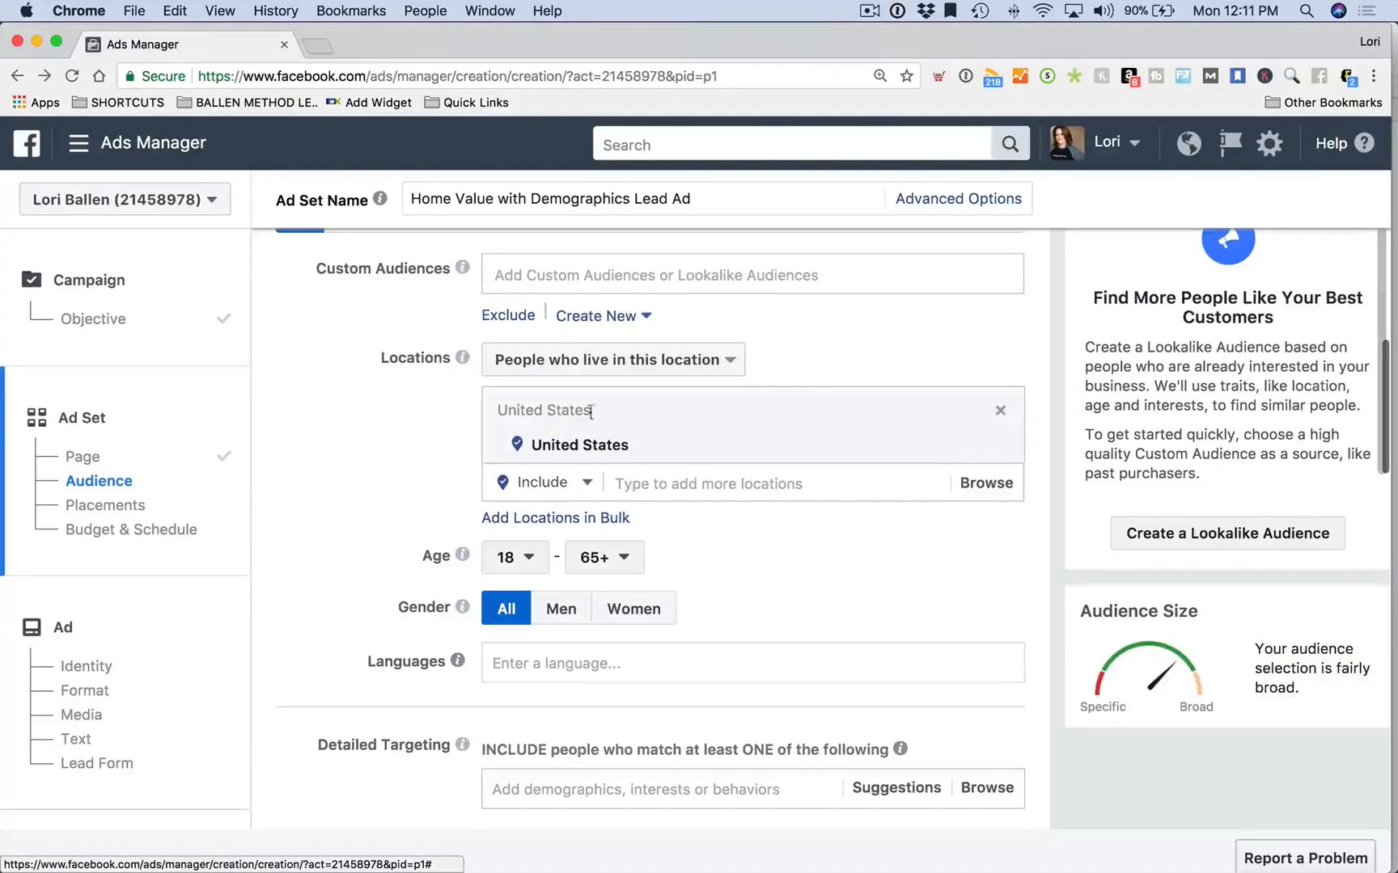
pyautogui.click(1001, 417)
# Add Las Vegas, Nevada as the target location
pyautogui.click(687, 406)
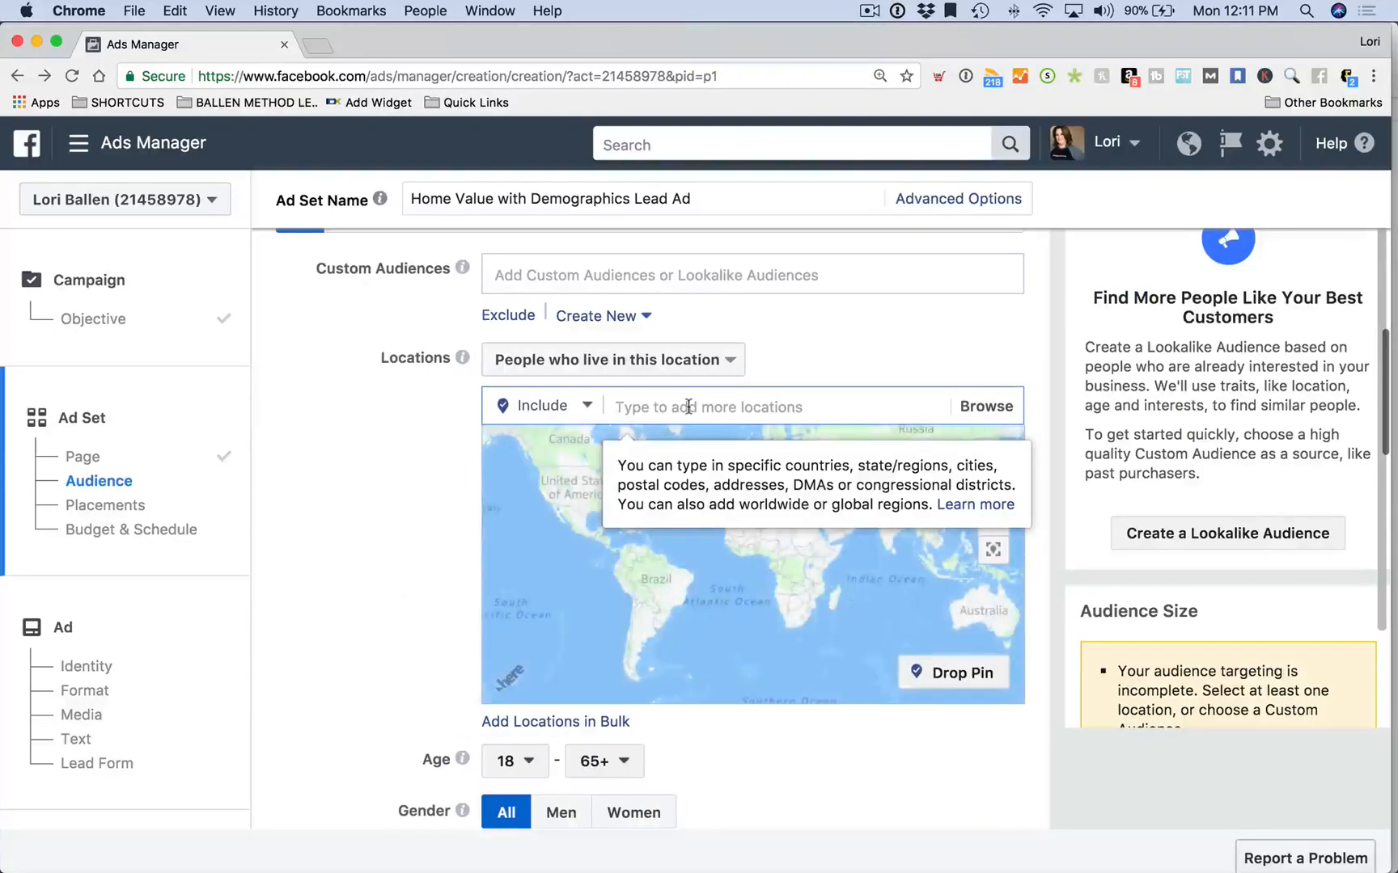
pyautogui.write('las vegas')
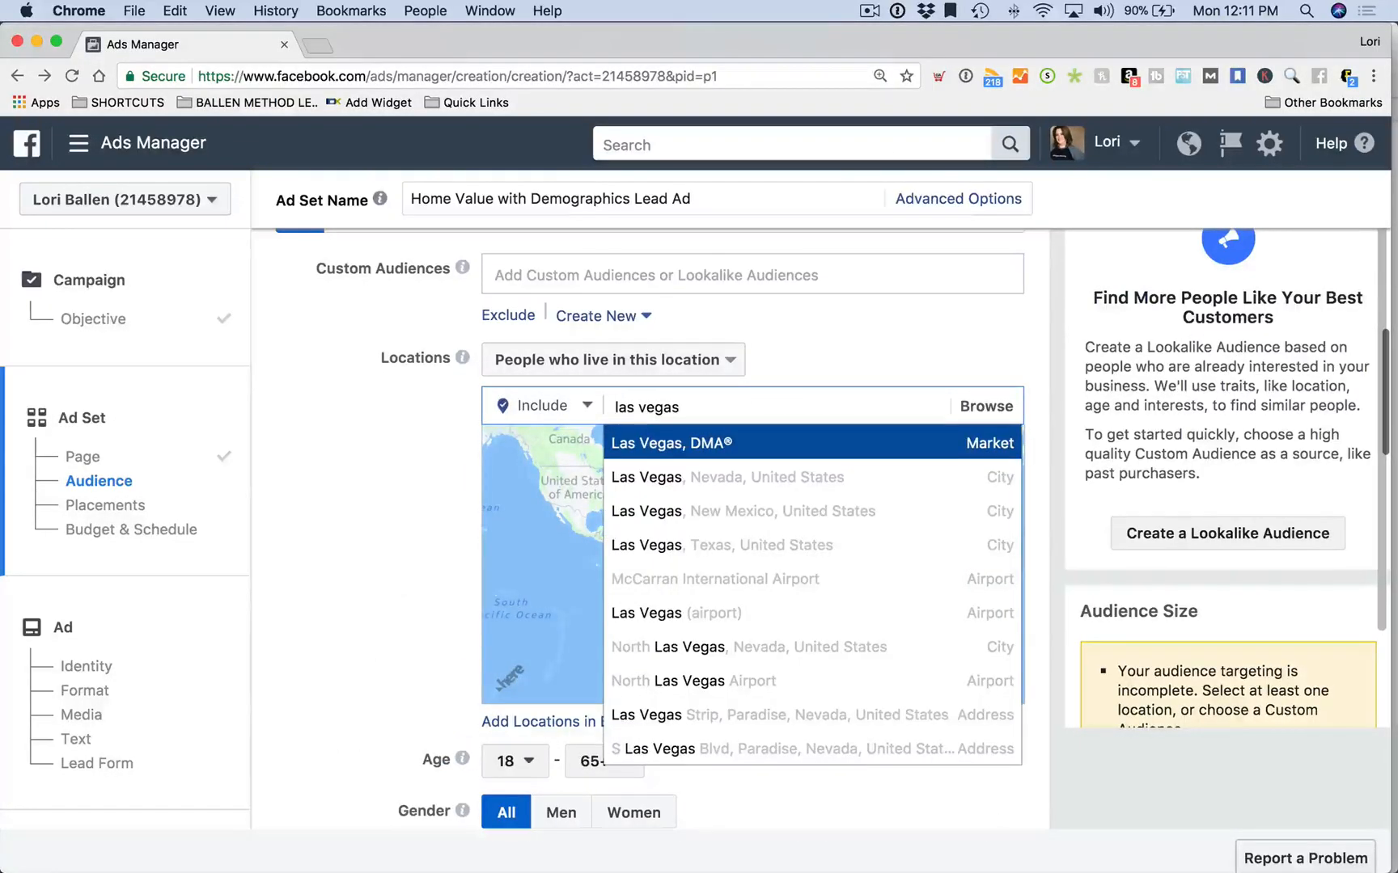
pyautogui.click(742, 477)
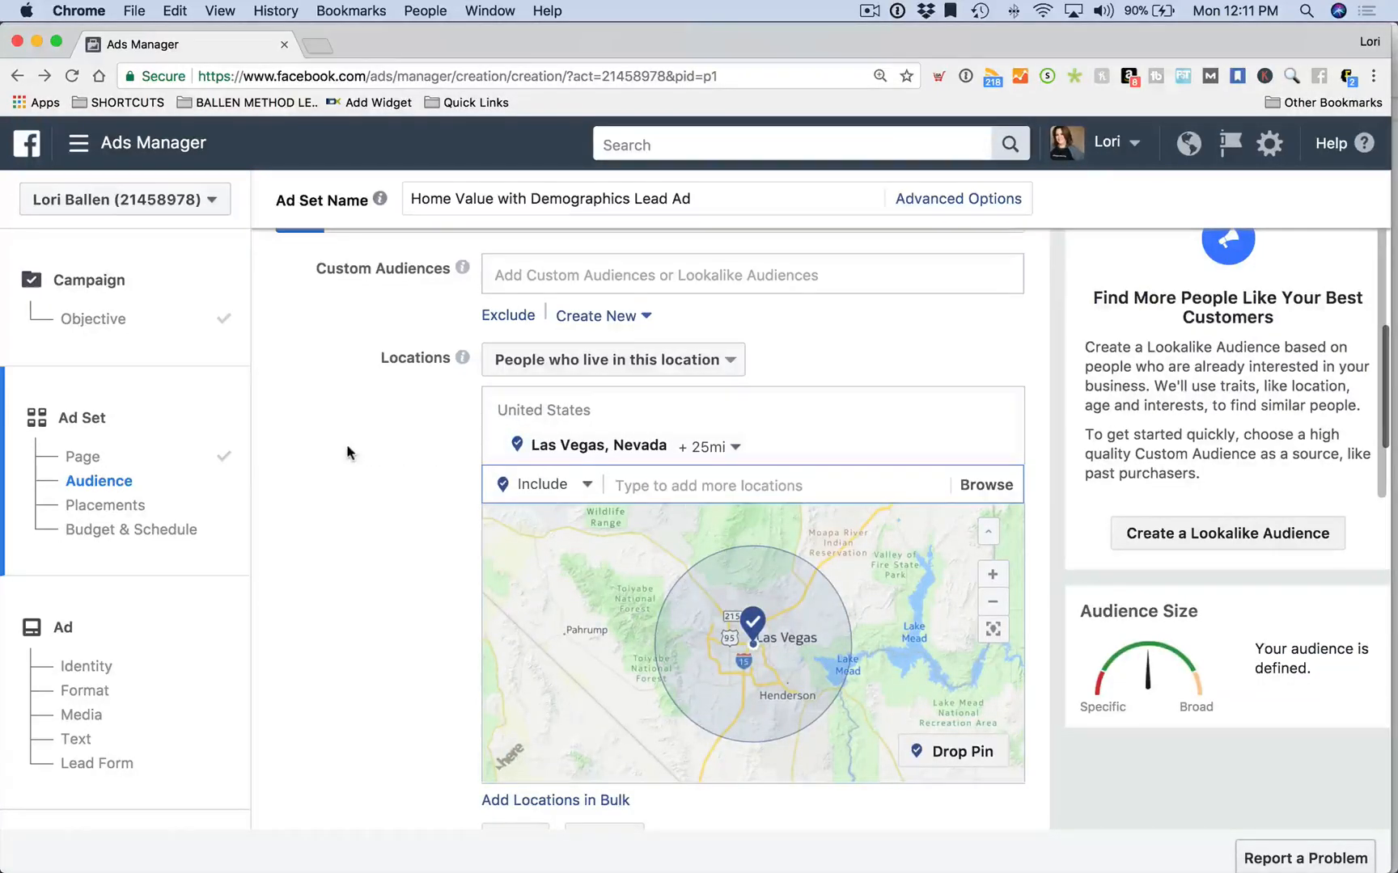
pyautogui.scroll(-4, 347, 453)
pyautogui.scroll(6, 347, 452)
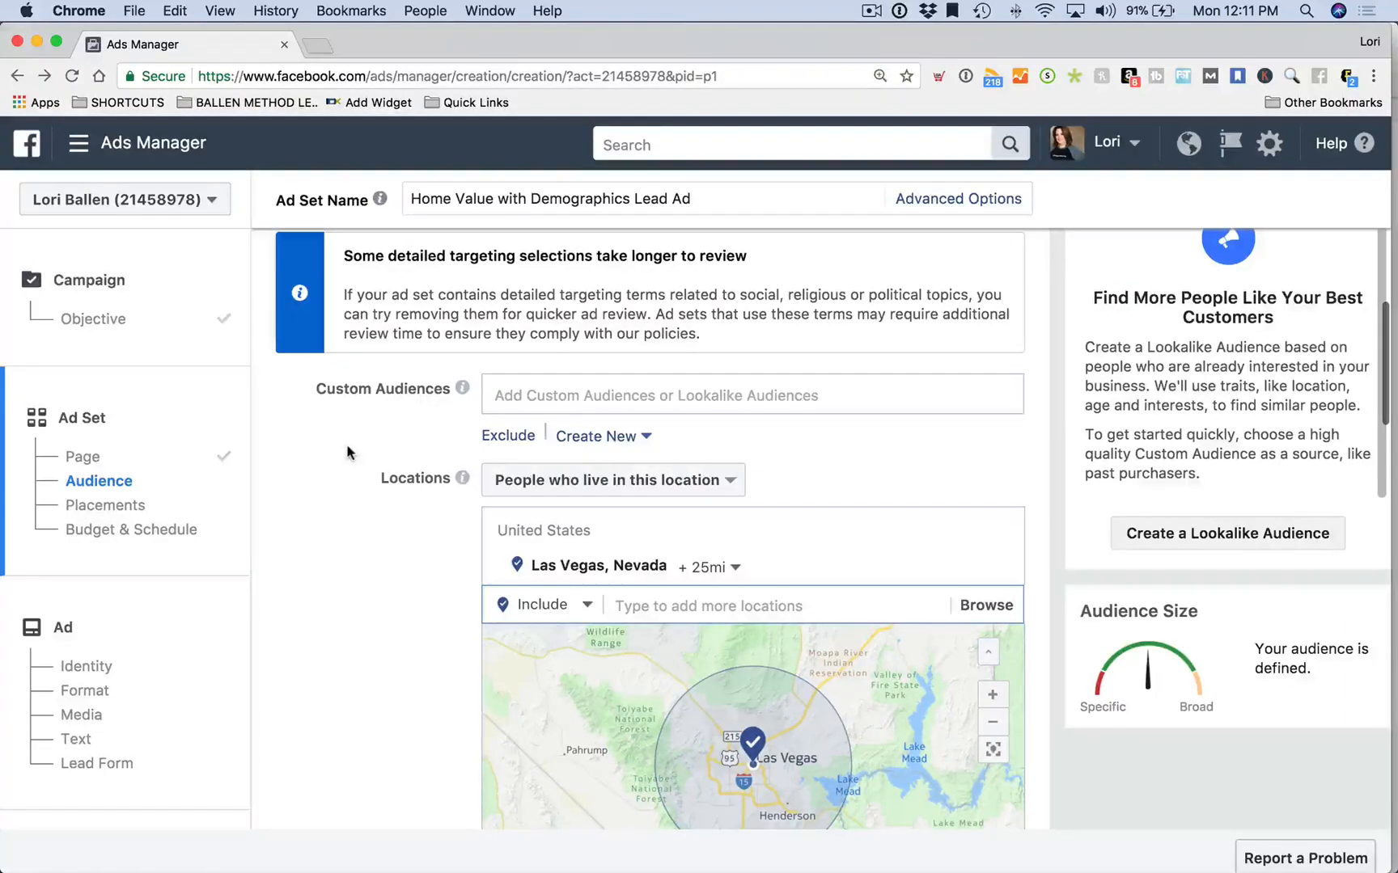
pyautogui.scroll(-3, 348, 450)
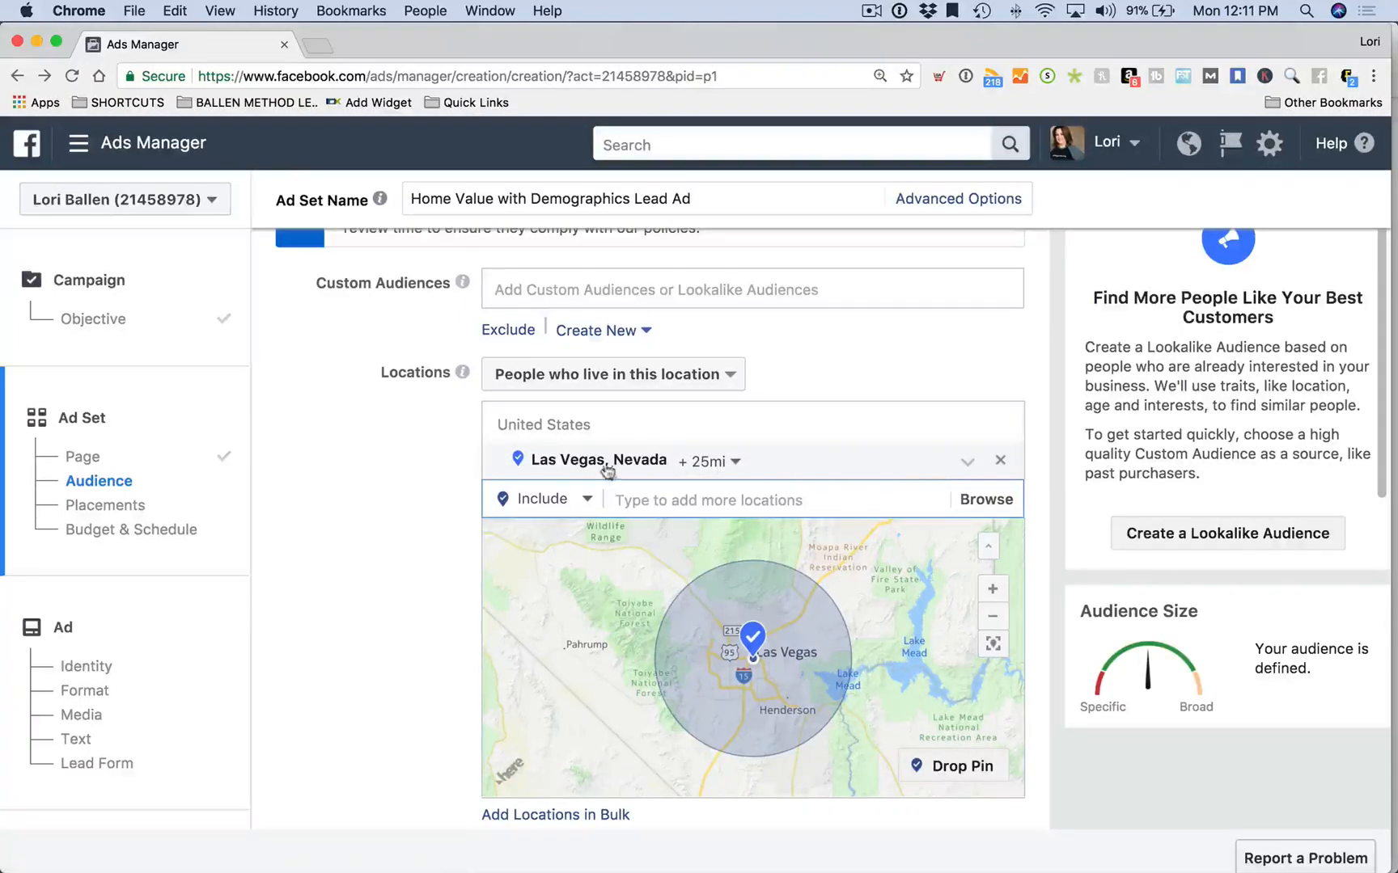
# Limit the Las Vegas location radius to the current city only
pyautogui.click(709, 461)
pyautogui.moveTo(749, 576); pyautogui.dragTo(727, 572)
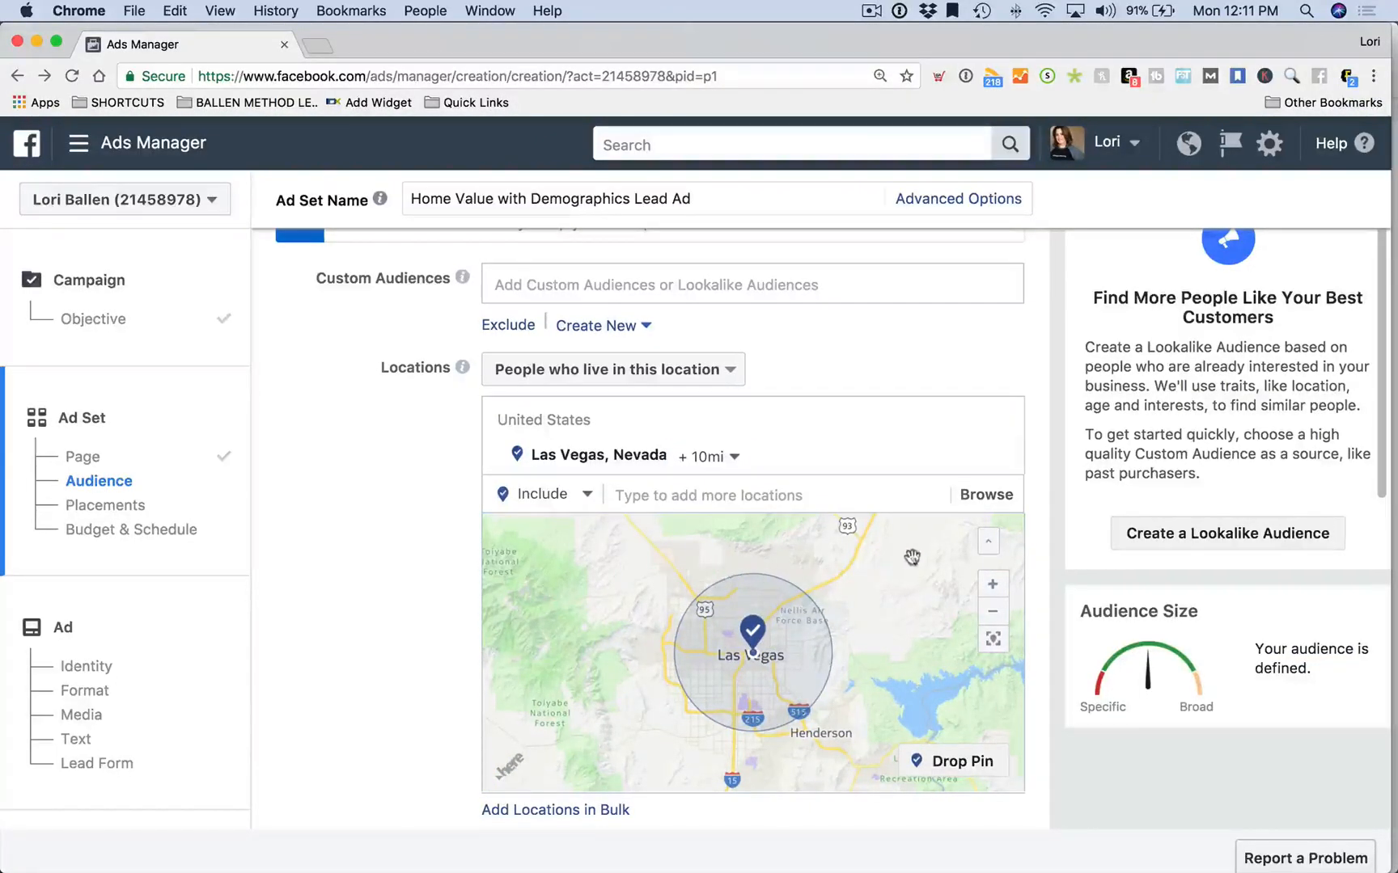
pyautogui.click(724, 458)
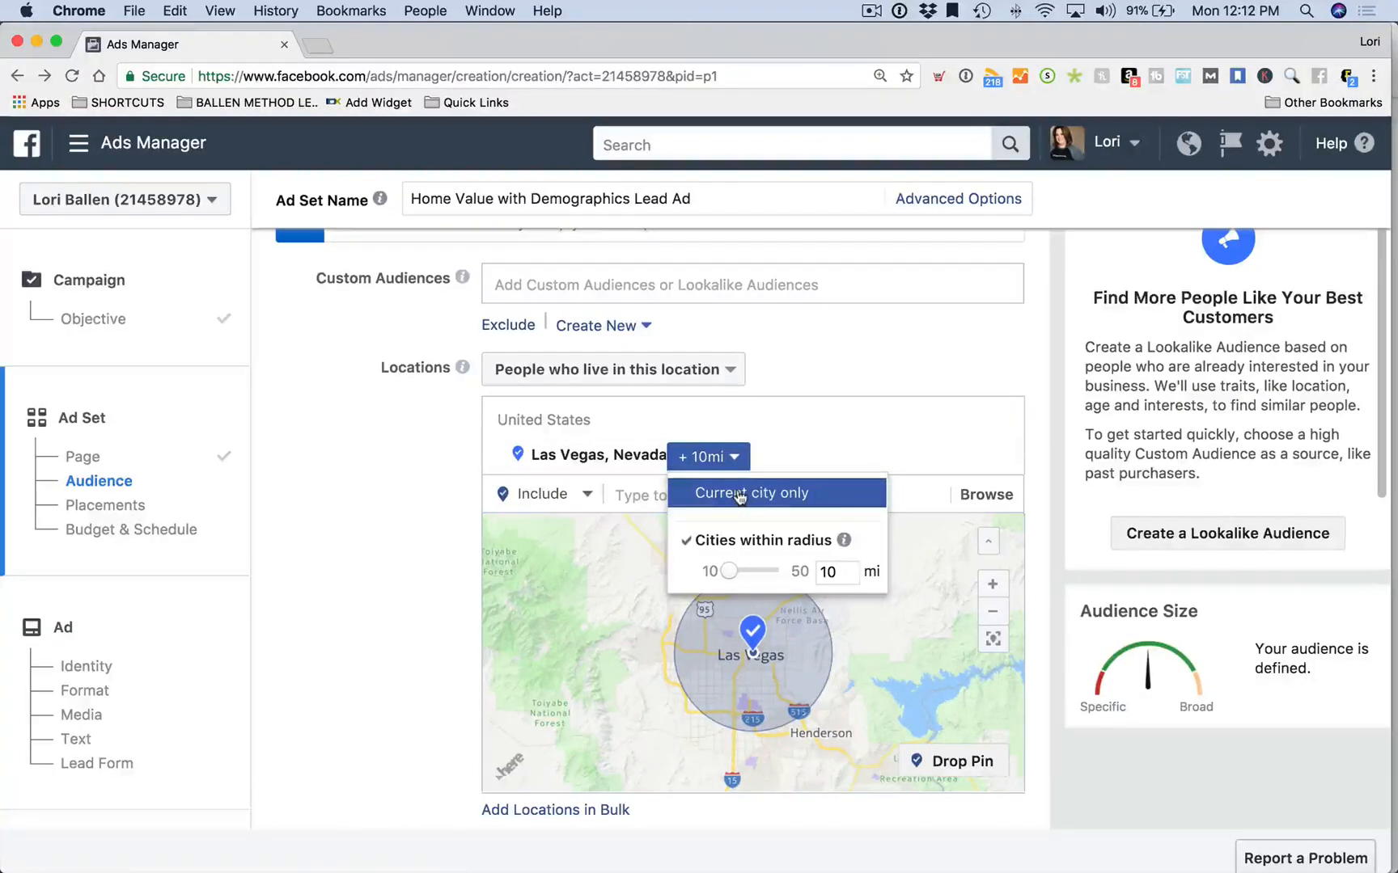
pyautogui.click(737, 495)
pyautogui.scroll(10, 413, 458)
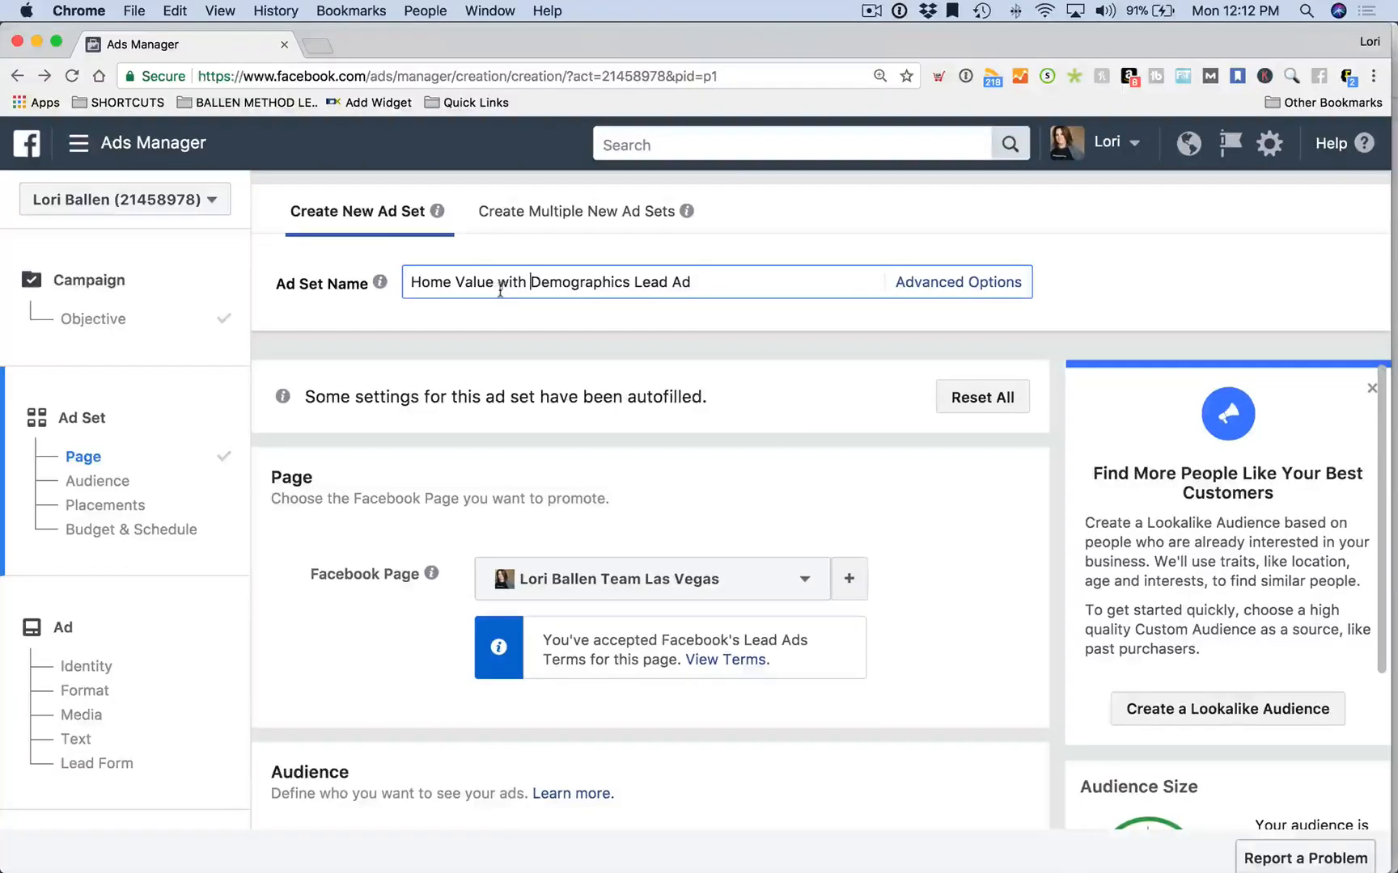
pyautogui.moveTo(497, 283); pyautogui.dragTo(842, 296)
pyautogui.write('Las Vegas')
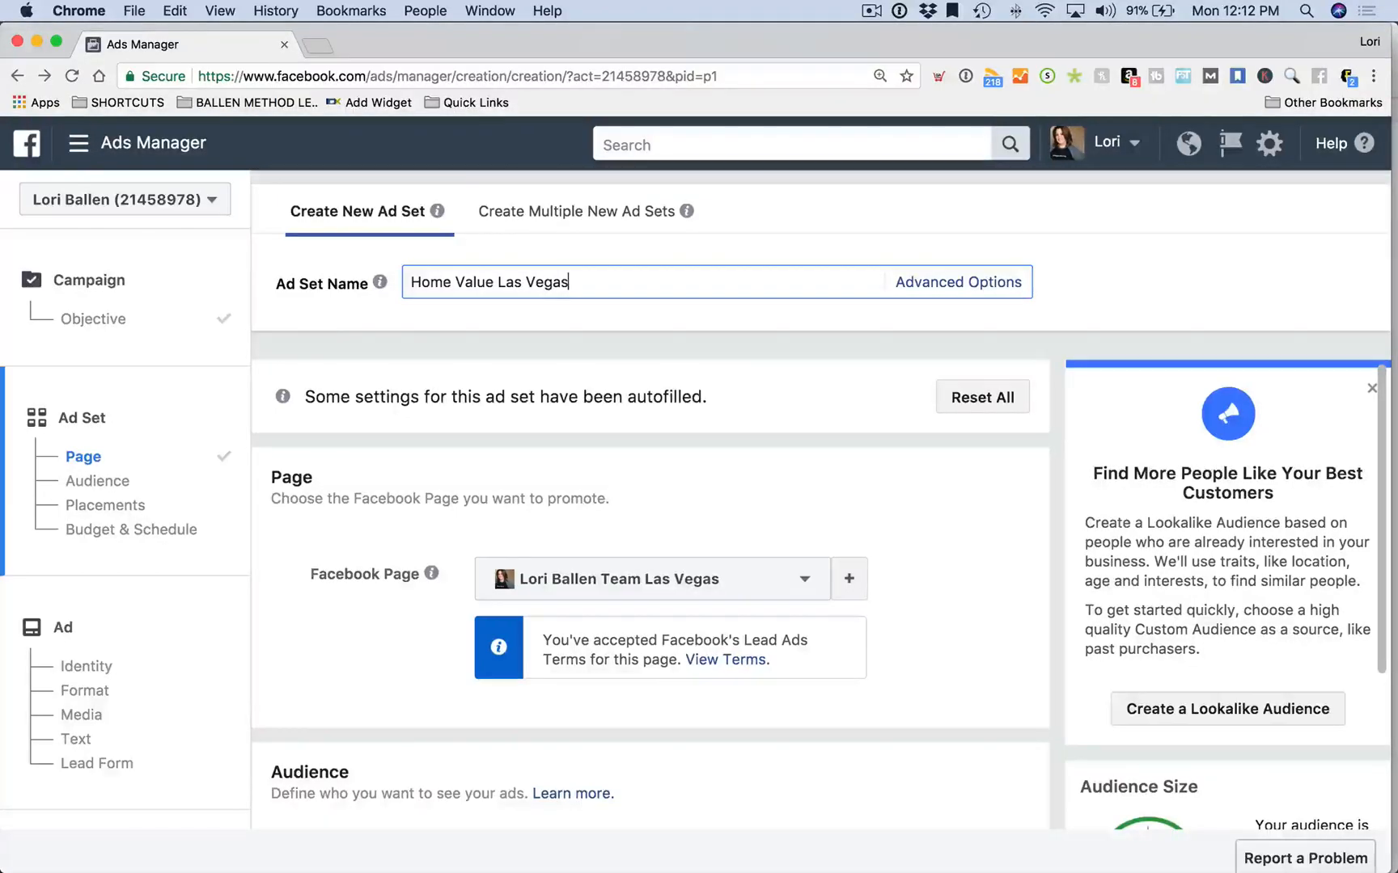
pyautogui.scroll(-10, 852, 350)
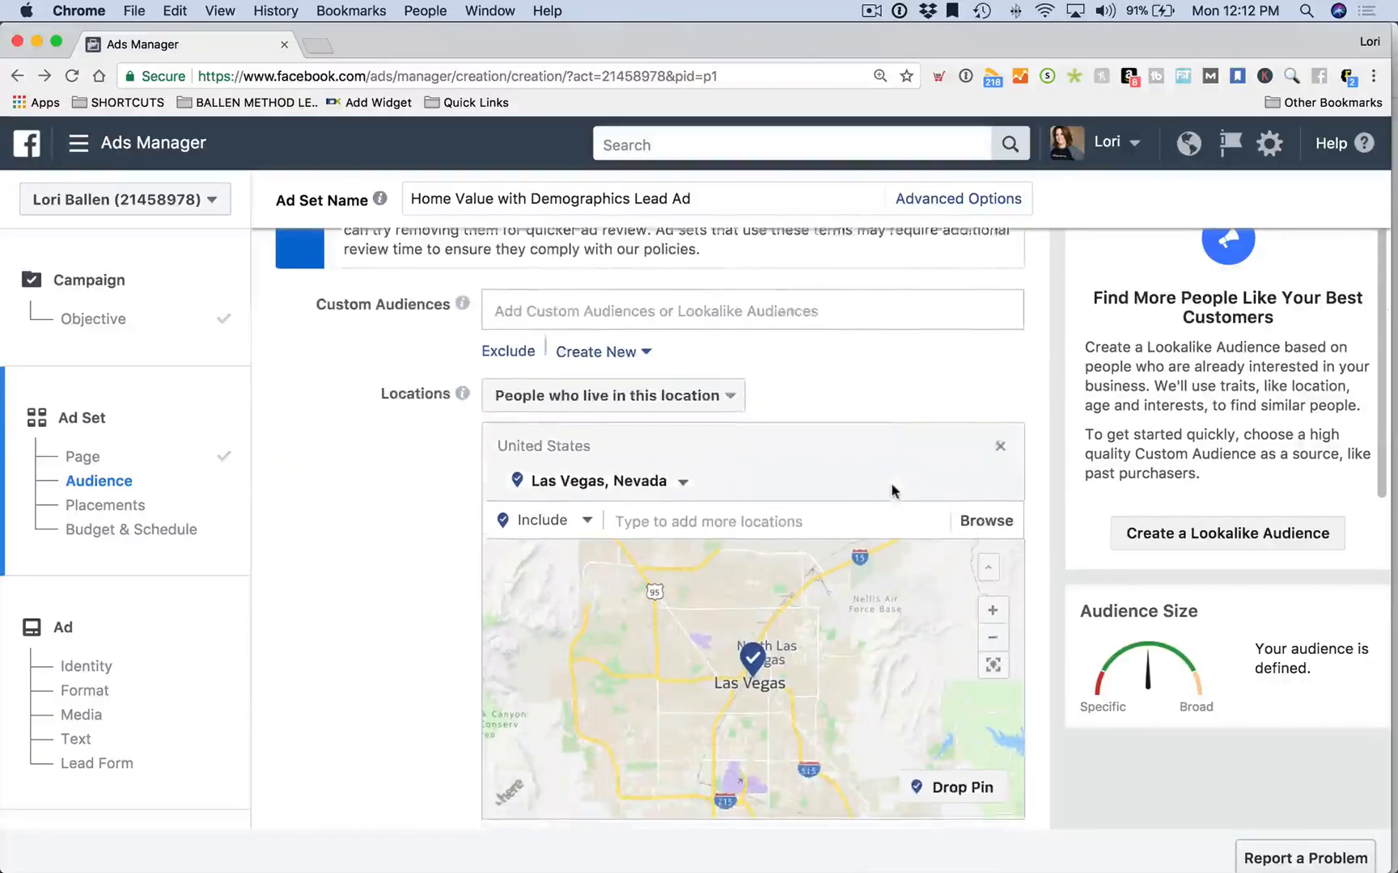
pyautogui.scroll(-3, 360, 505)
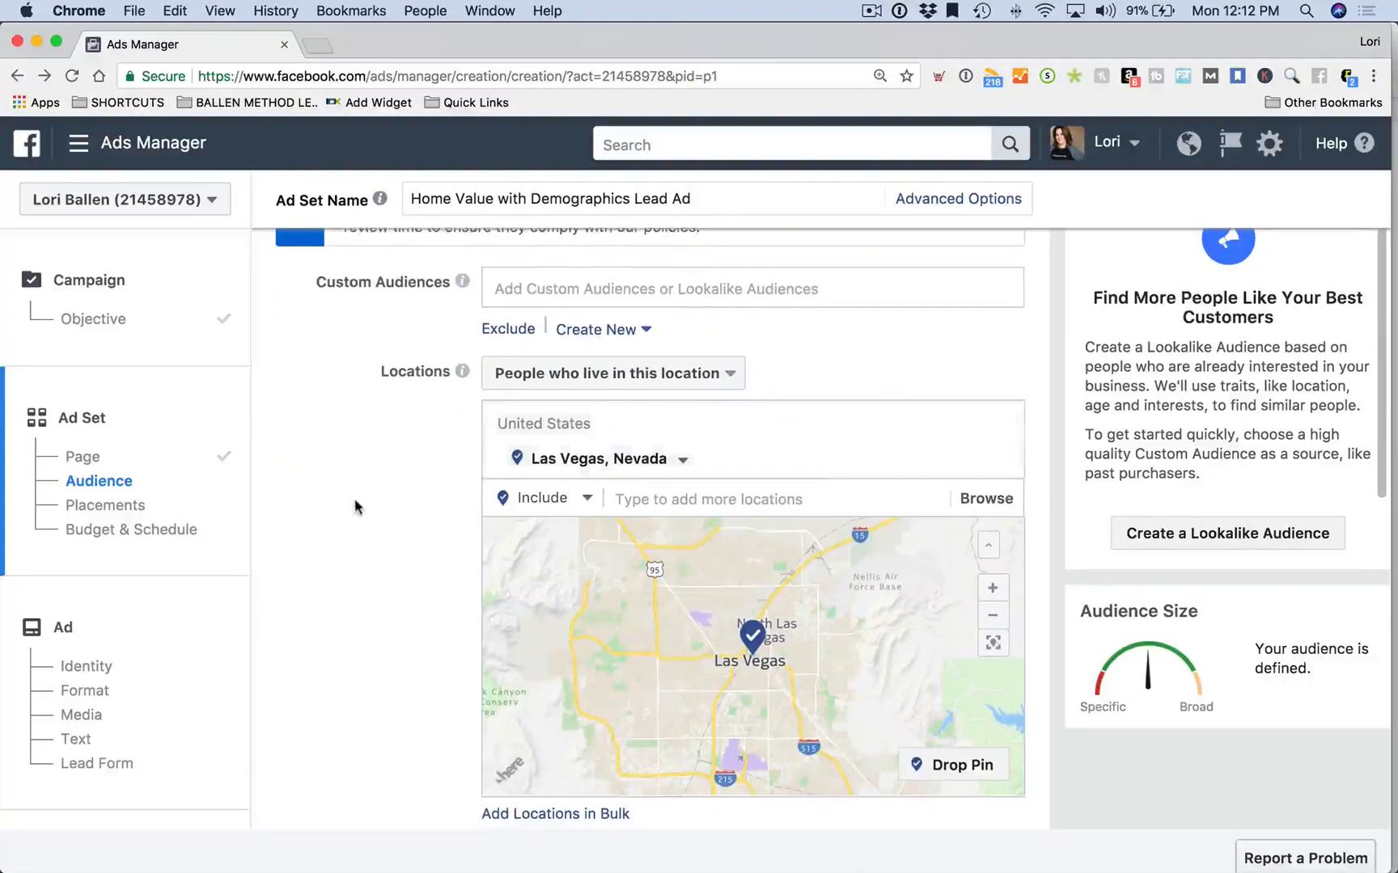
pyautogui.scroll(-5, 283, 433)
pyautogui.scroll(-4, 283, 432)
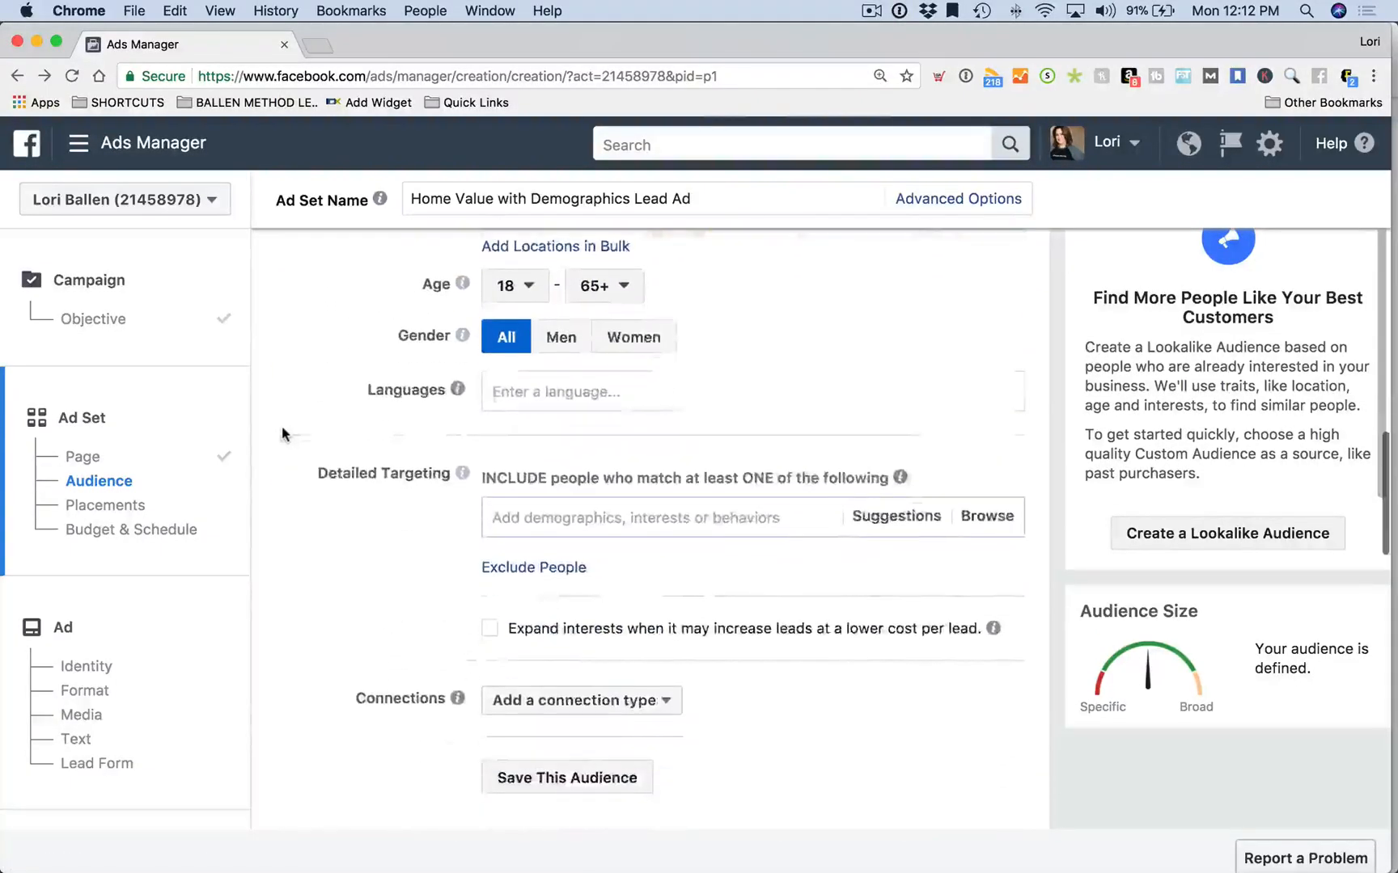
pyautogui.moveTo(444, 293)
pyautogui.scroll(3, 442, 291)
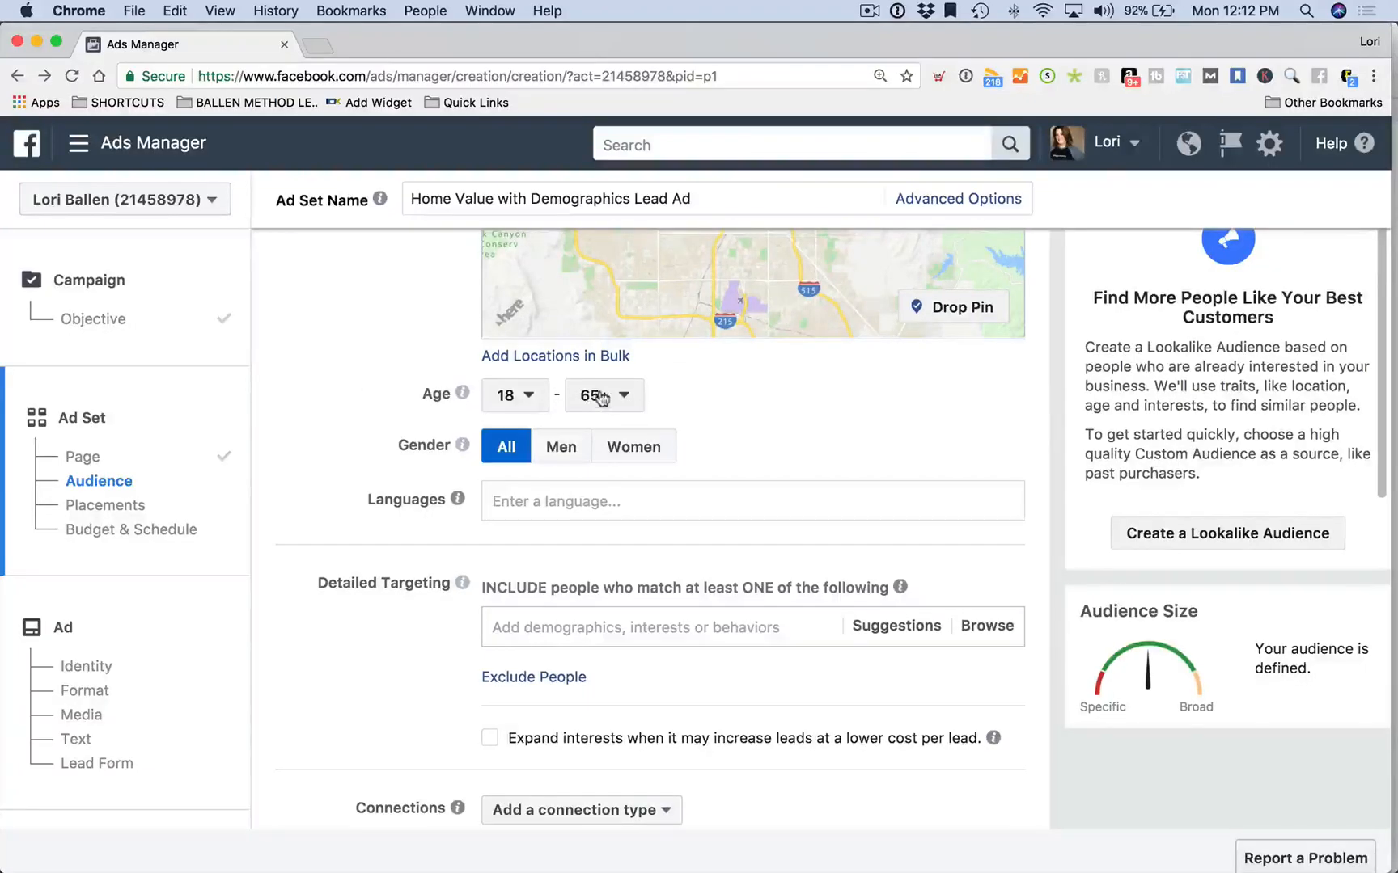
# Raise the audience's minimum age to 35, covering ages 35–65+
pyautogui.scroll(-1, 443, 409)
pyautogui.scroll(1, 457, 404)
pyautogui.scroll(-1, 434, 411)
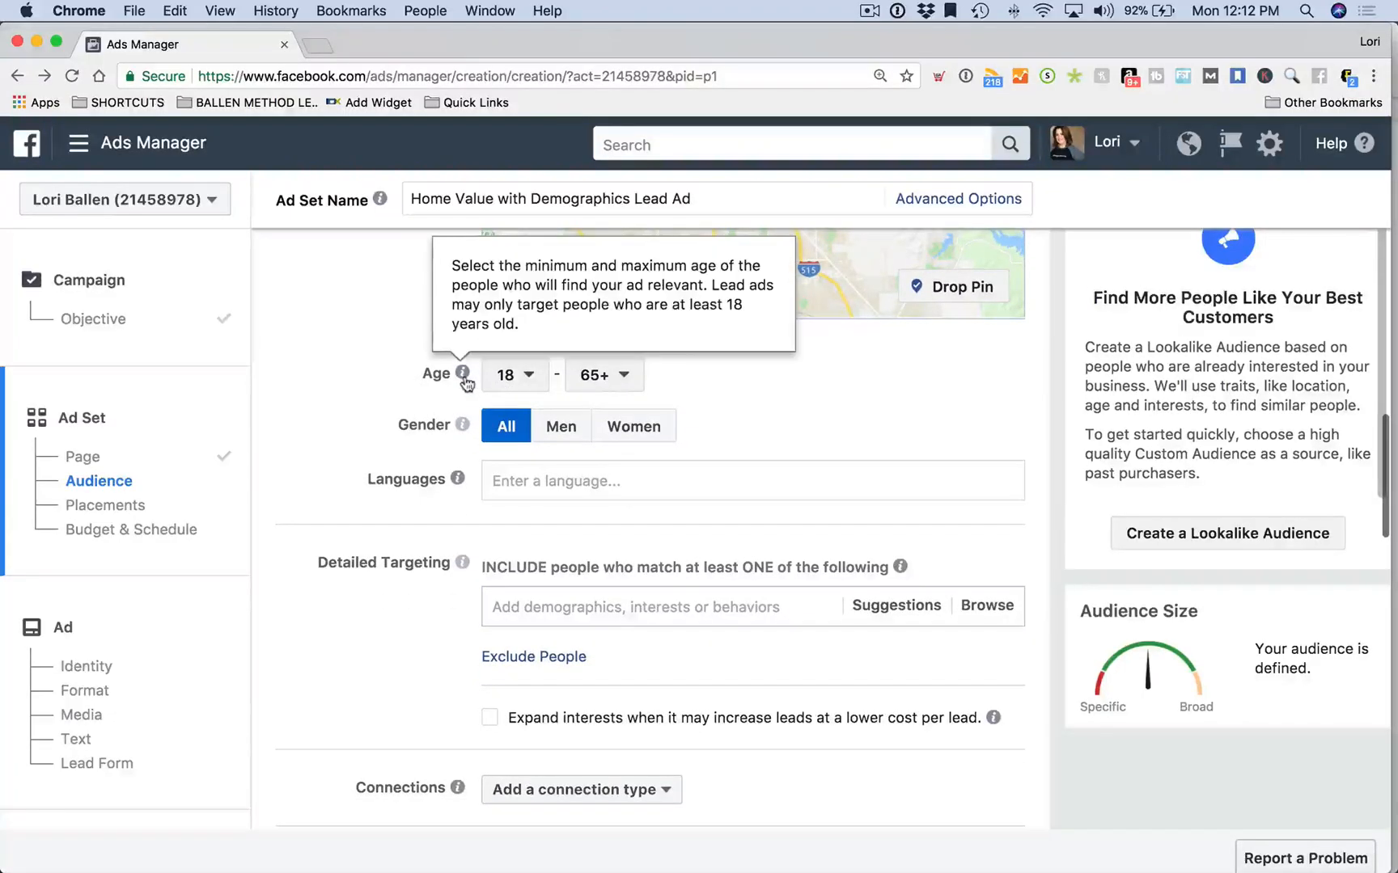
pyautogui.scroll(1, 389, 383)
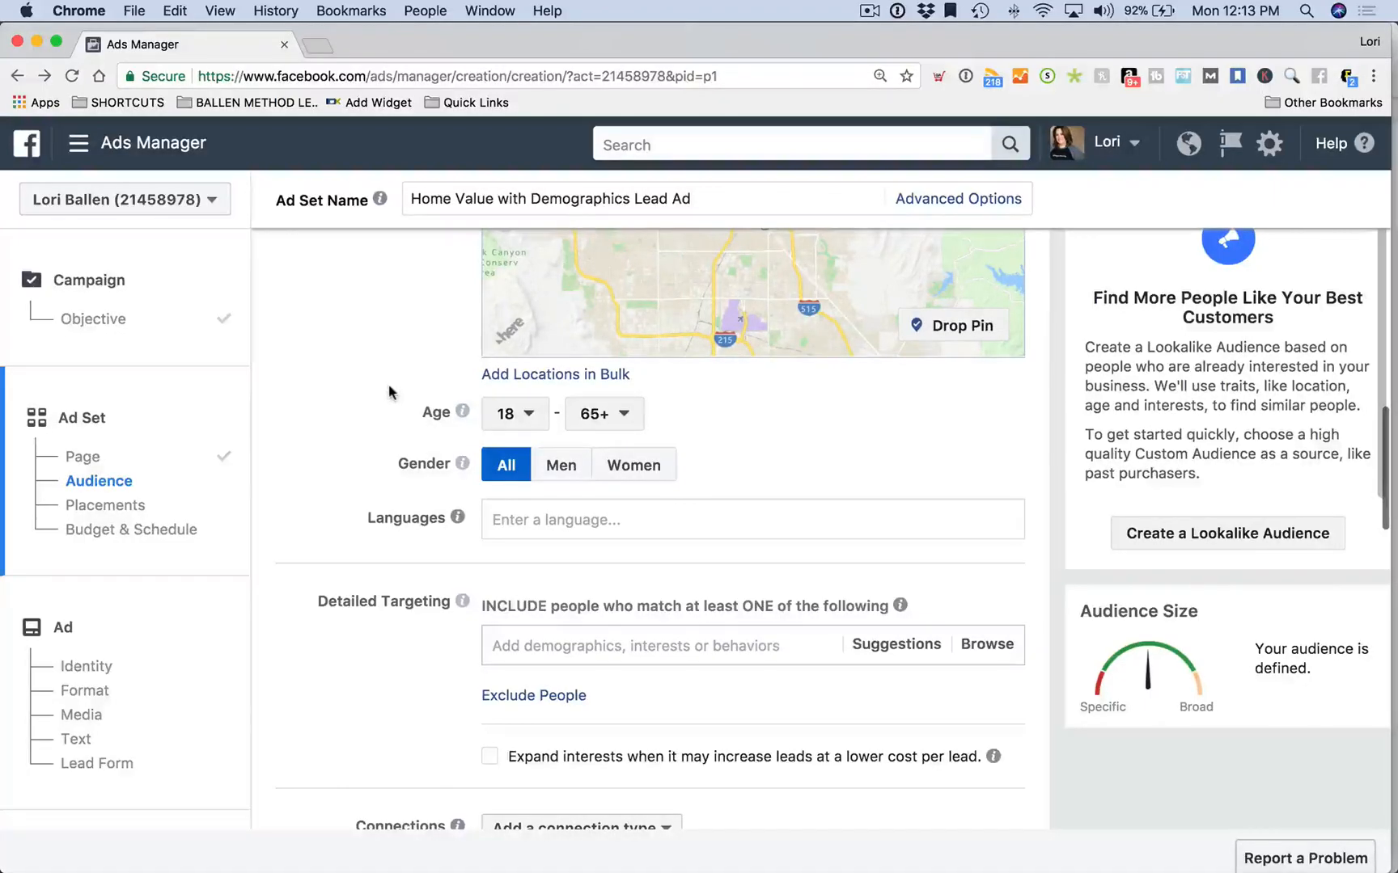
pyautogui.scroll(-1, 397, 402)
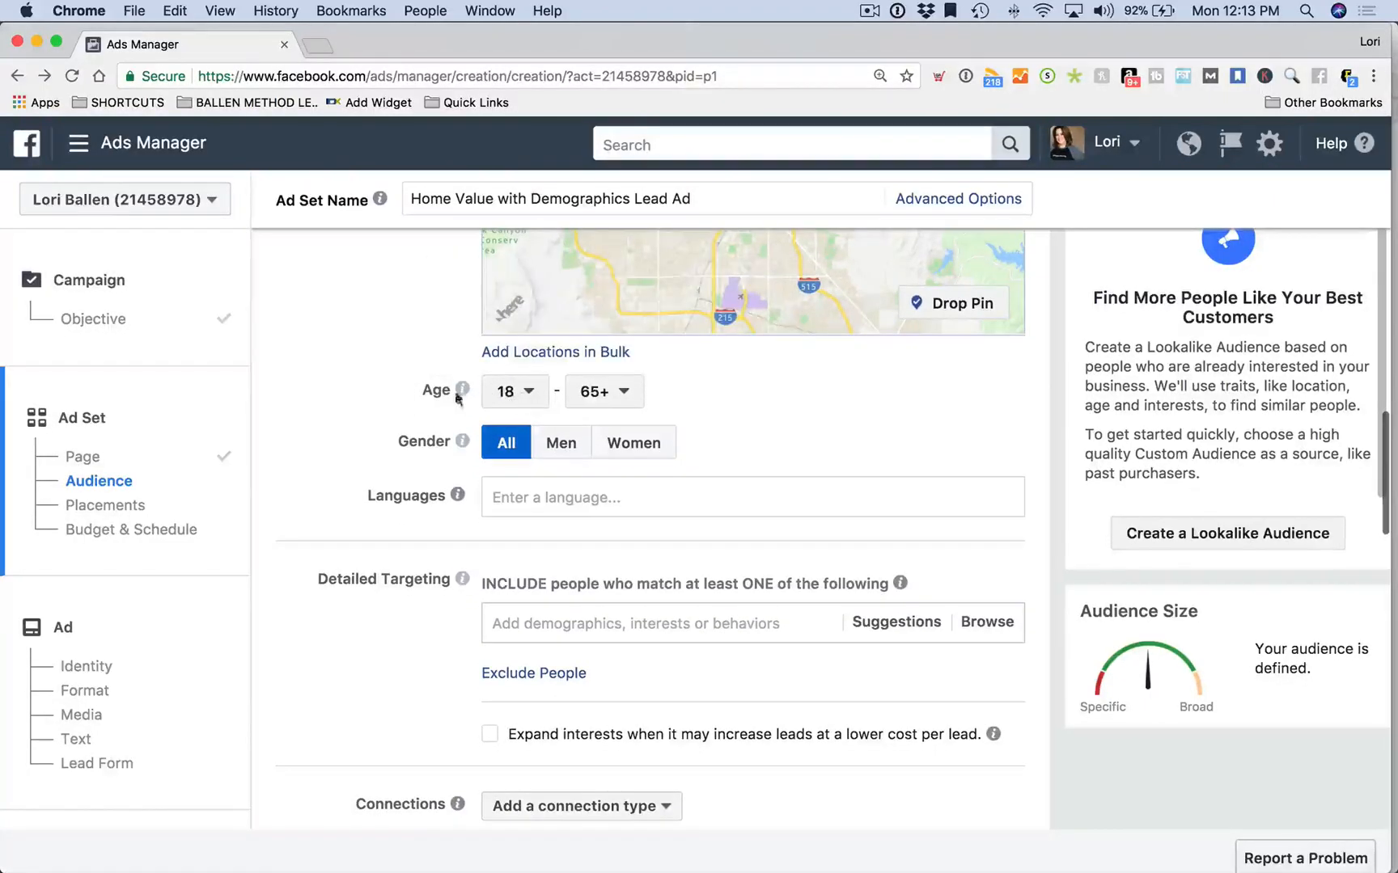
pyautogui.click(526, 398)
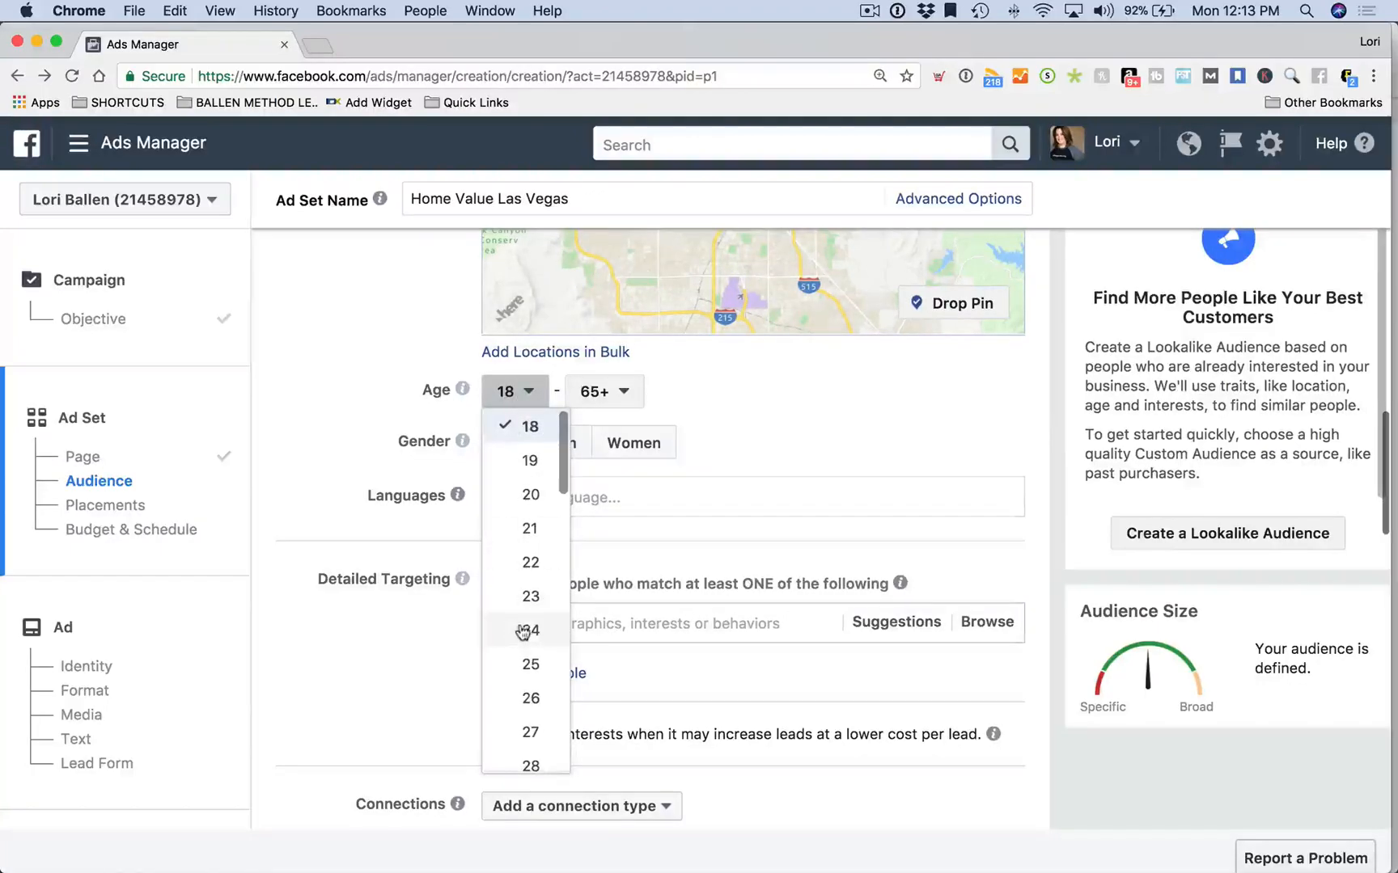
pyautogui.scroll(-4, 527, 618)
pyautogui.scroll(-2, 528, 630)
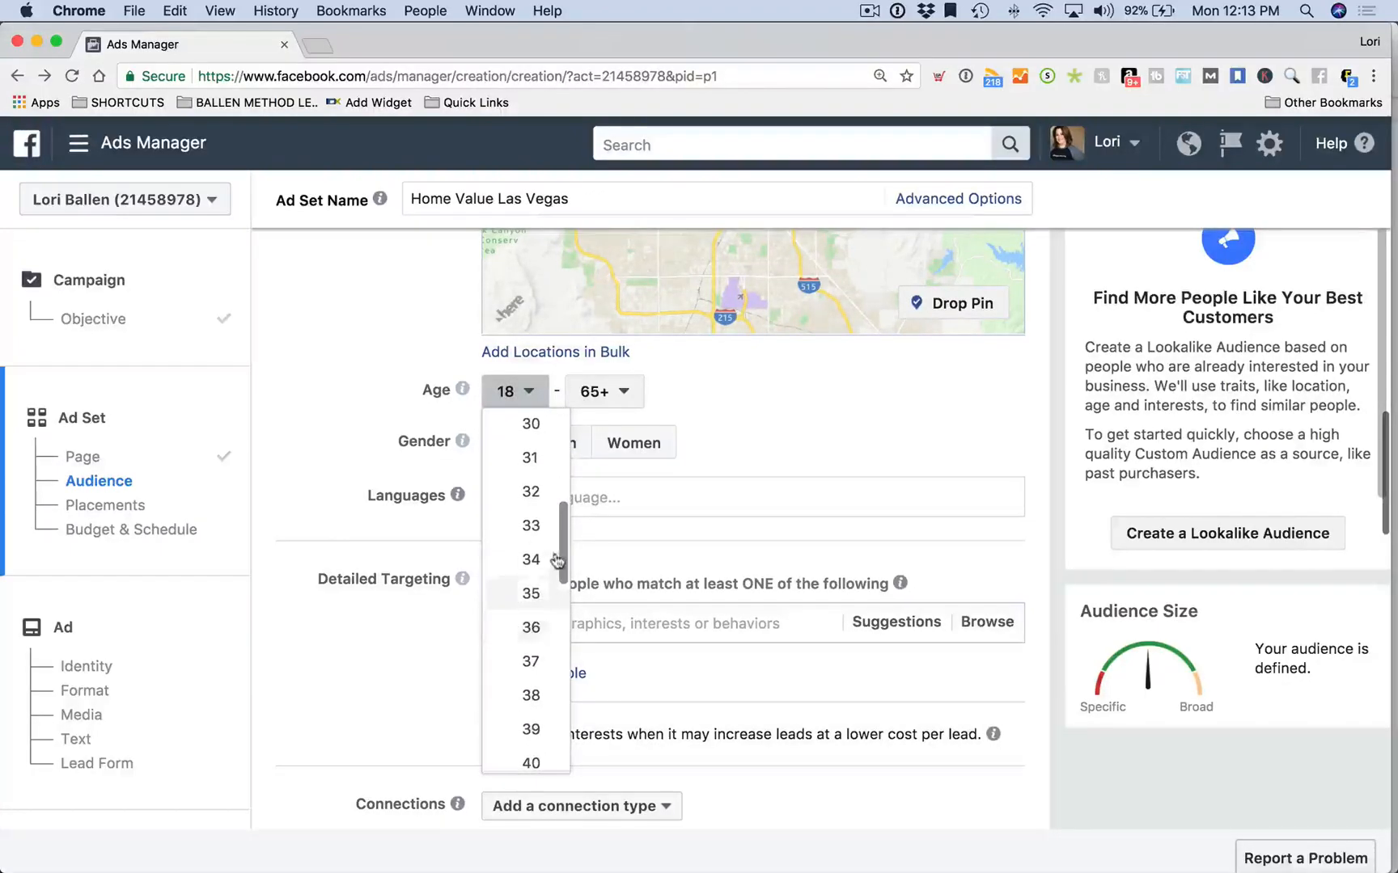
pyautogui.scroll(-1, 530, 526)
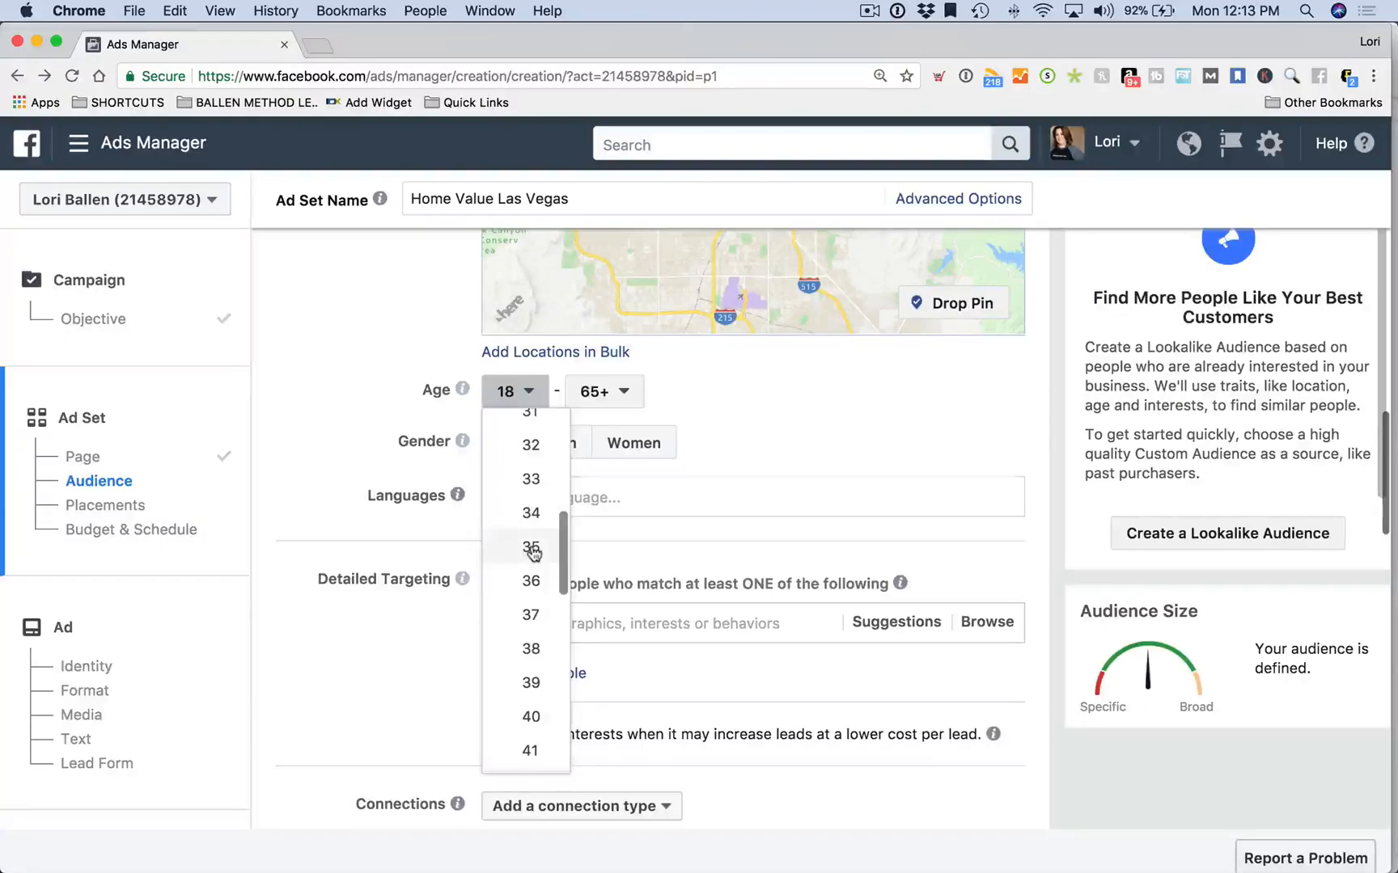
pyautogui.click(531, 548)
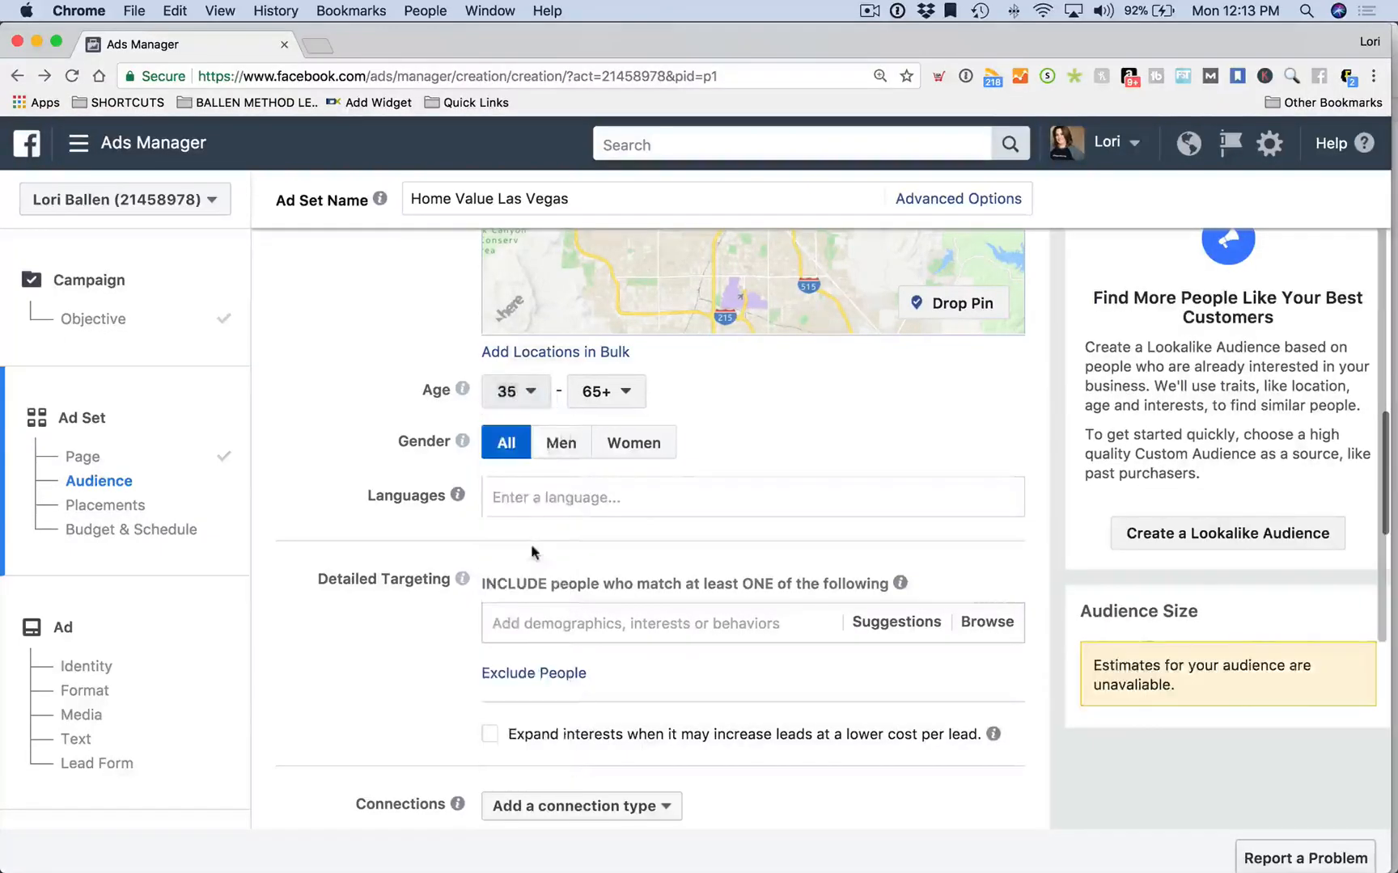
pyautogui.scroll(1, 736, 482)
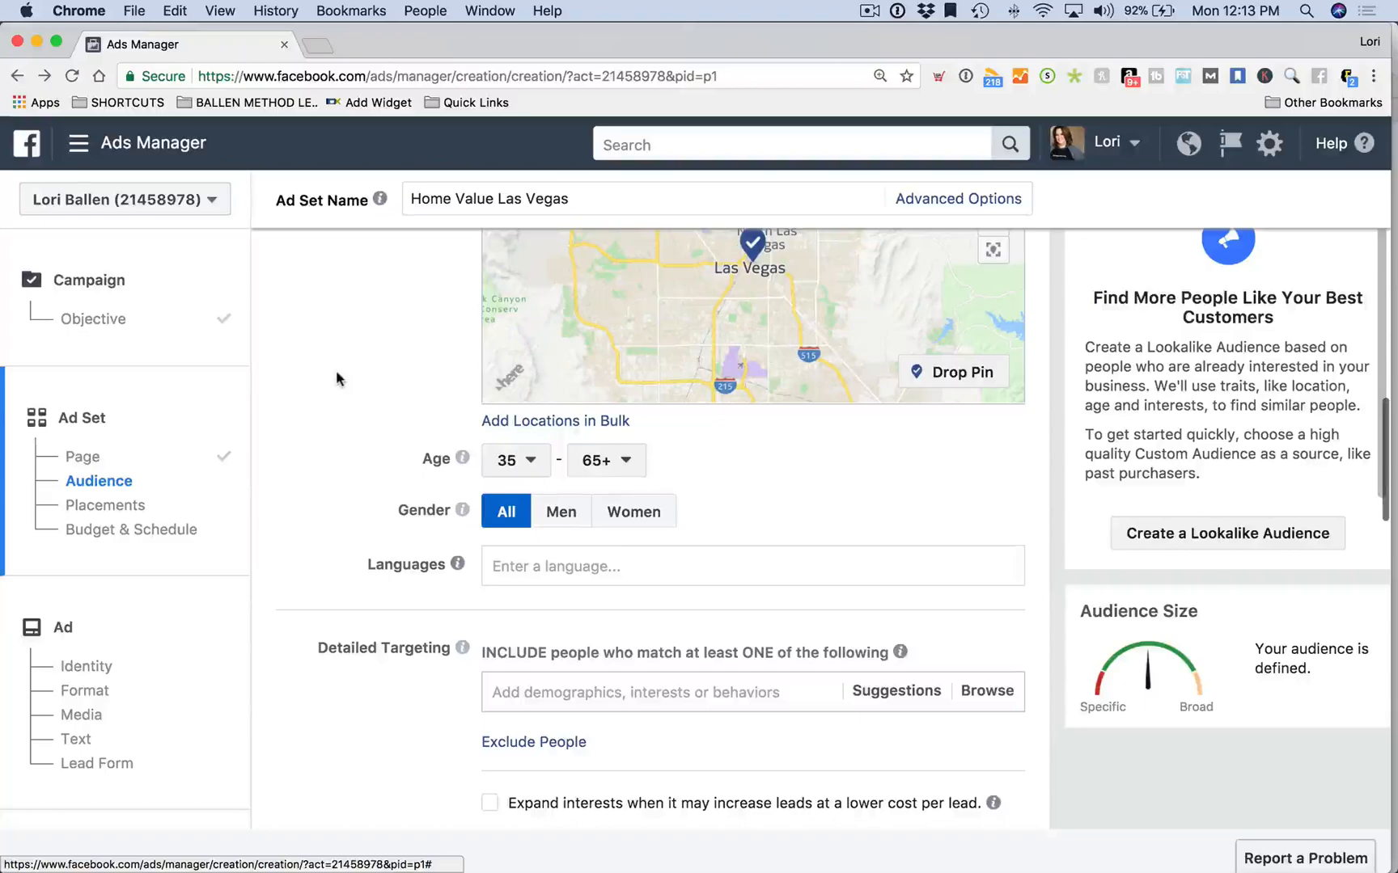
pyautogui.scroll(-1, 334, 370)
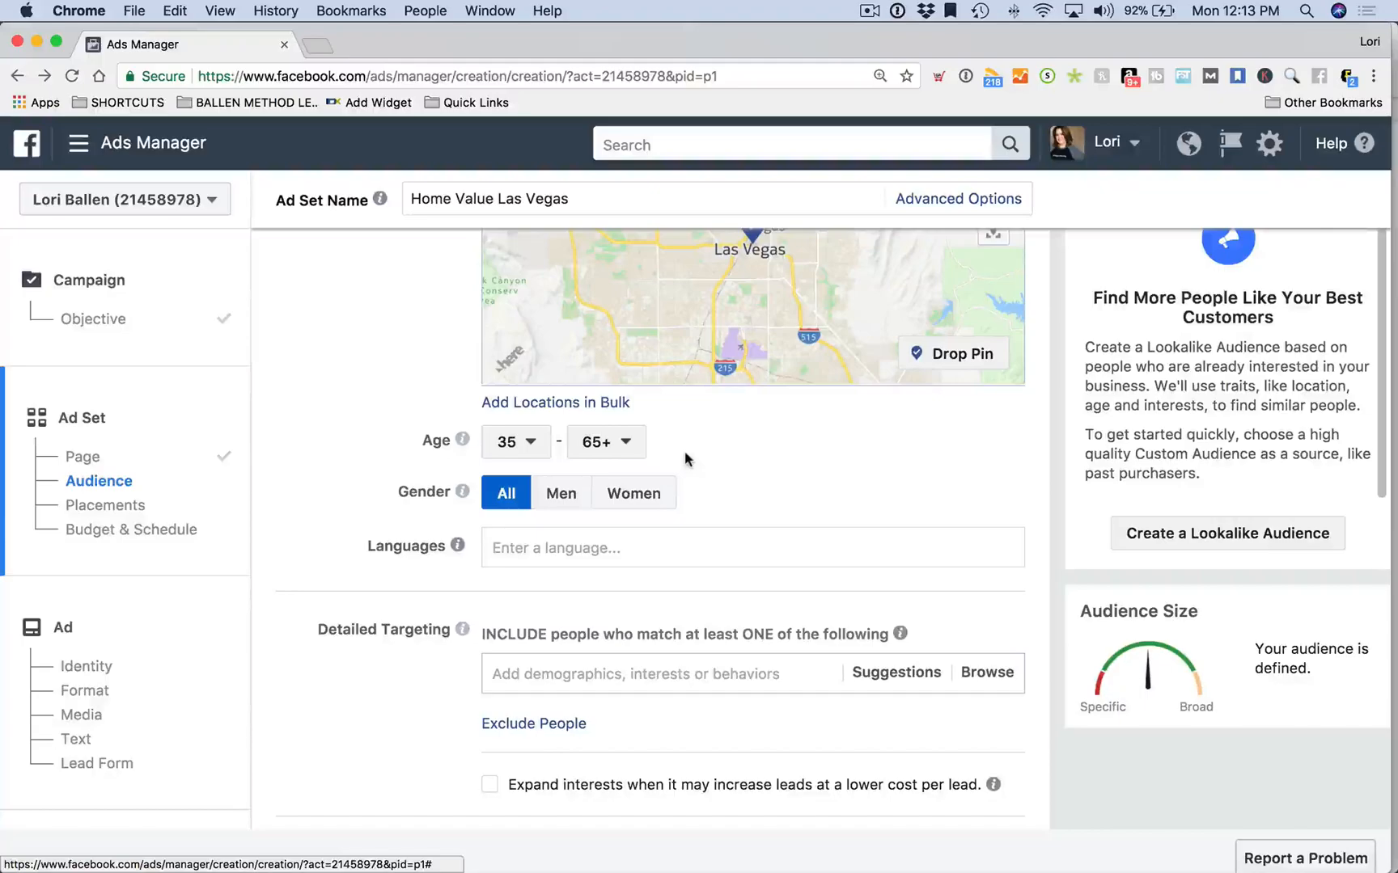
pyautogui.scroll(1, 684, 457)
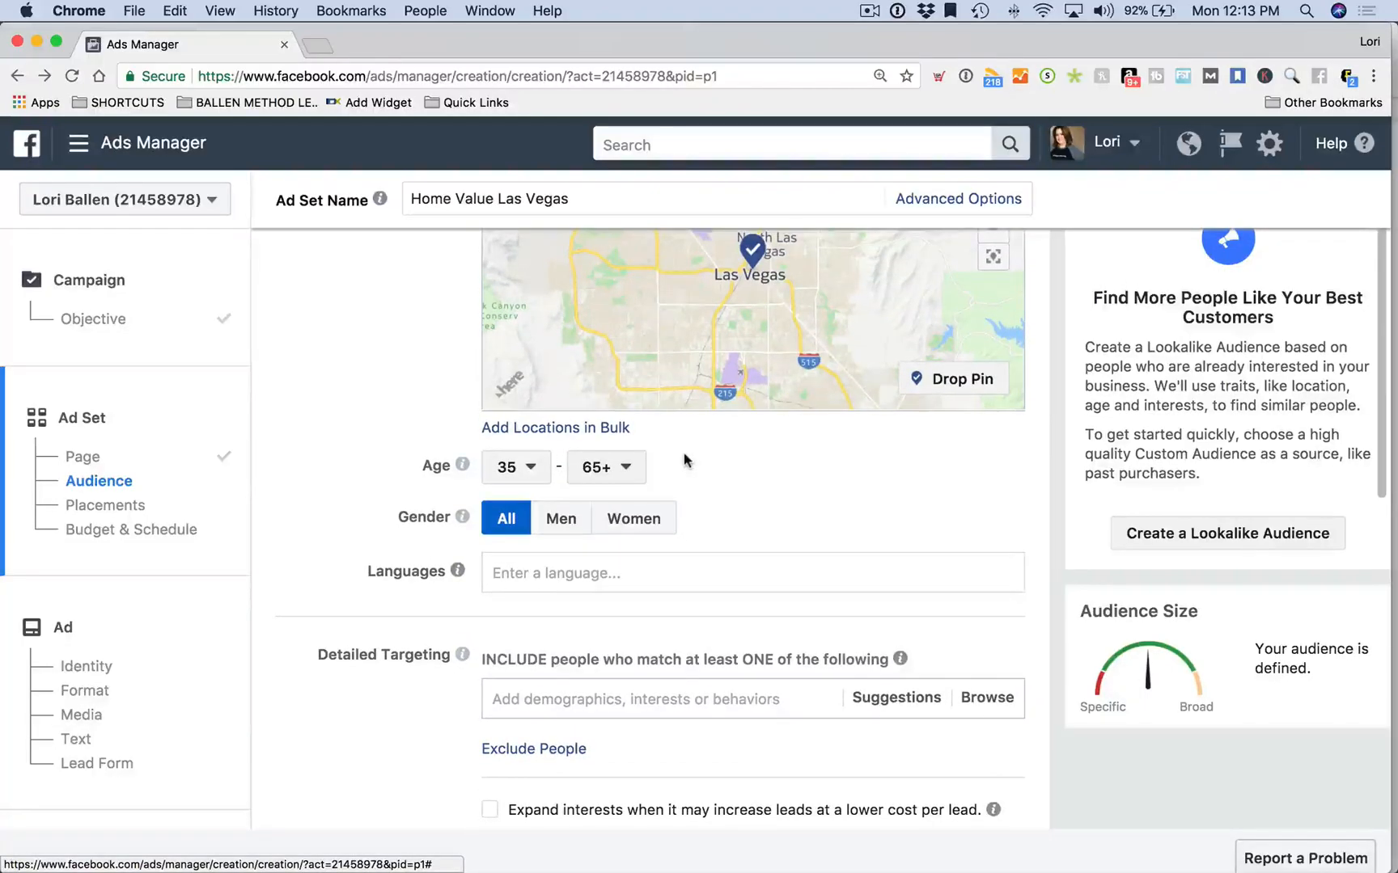
pyautogui.scroll(-4, 684, 460)
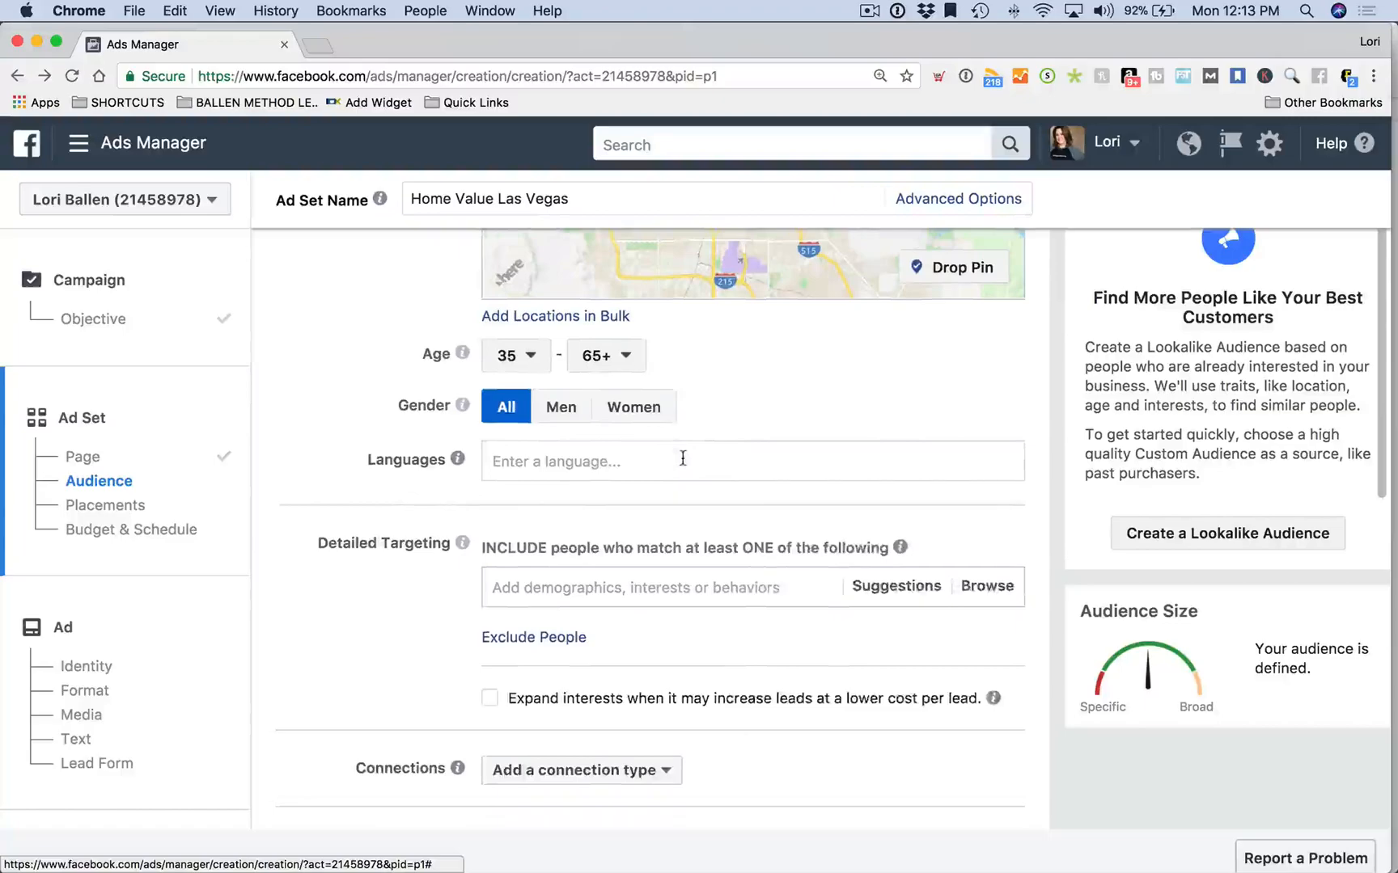
pyautogui.scroll(-2, 685, 463)
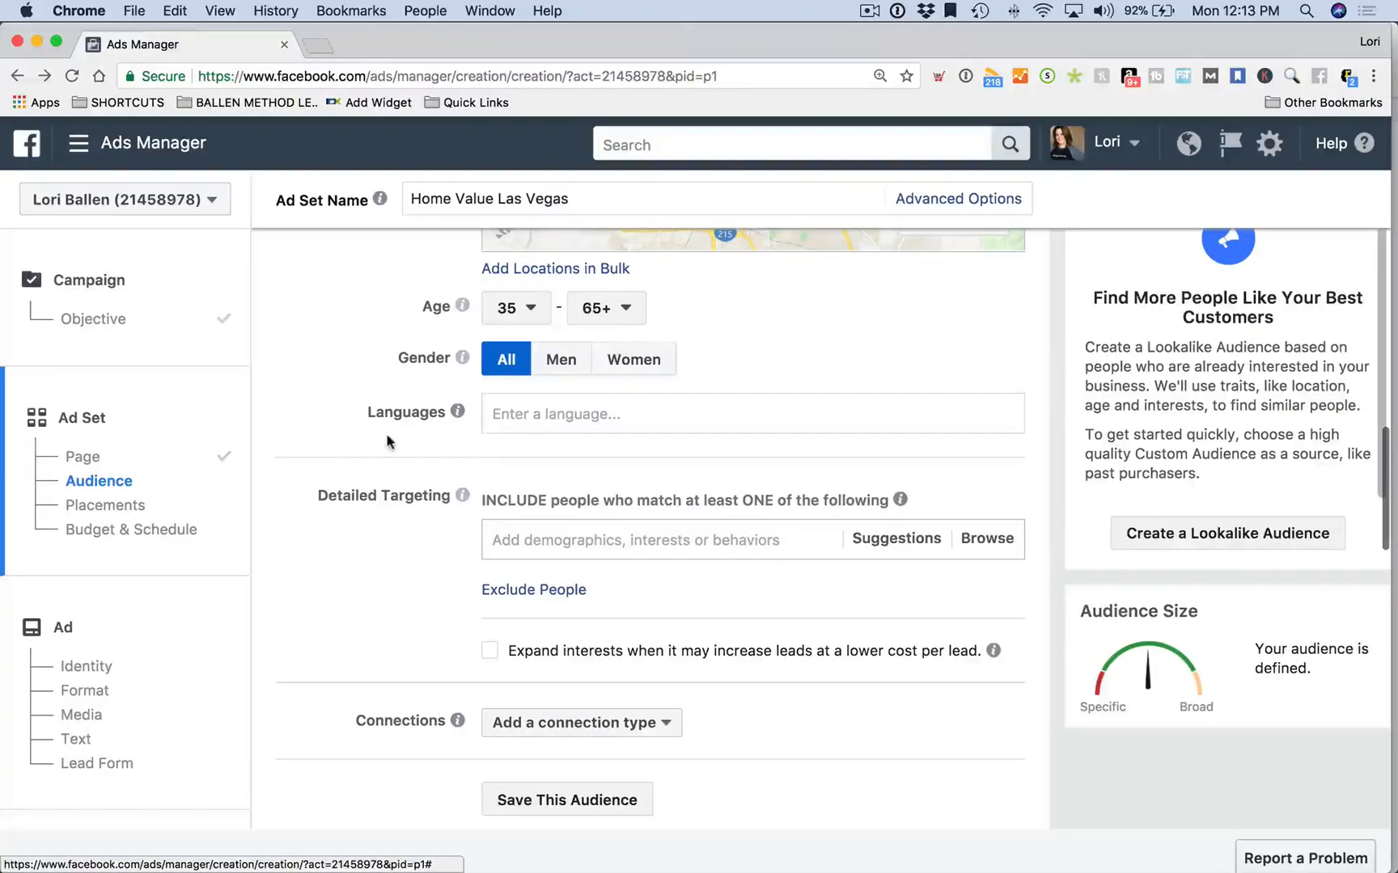
pyautogui.moveTo(457, 411)
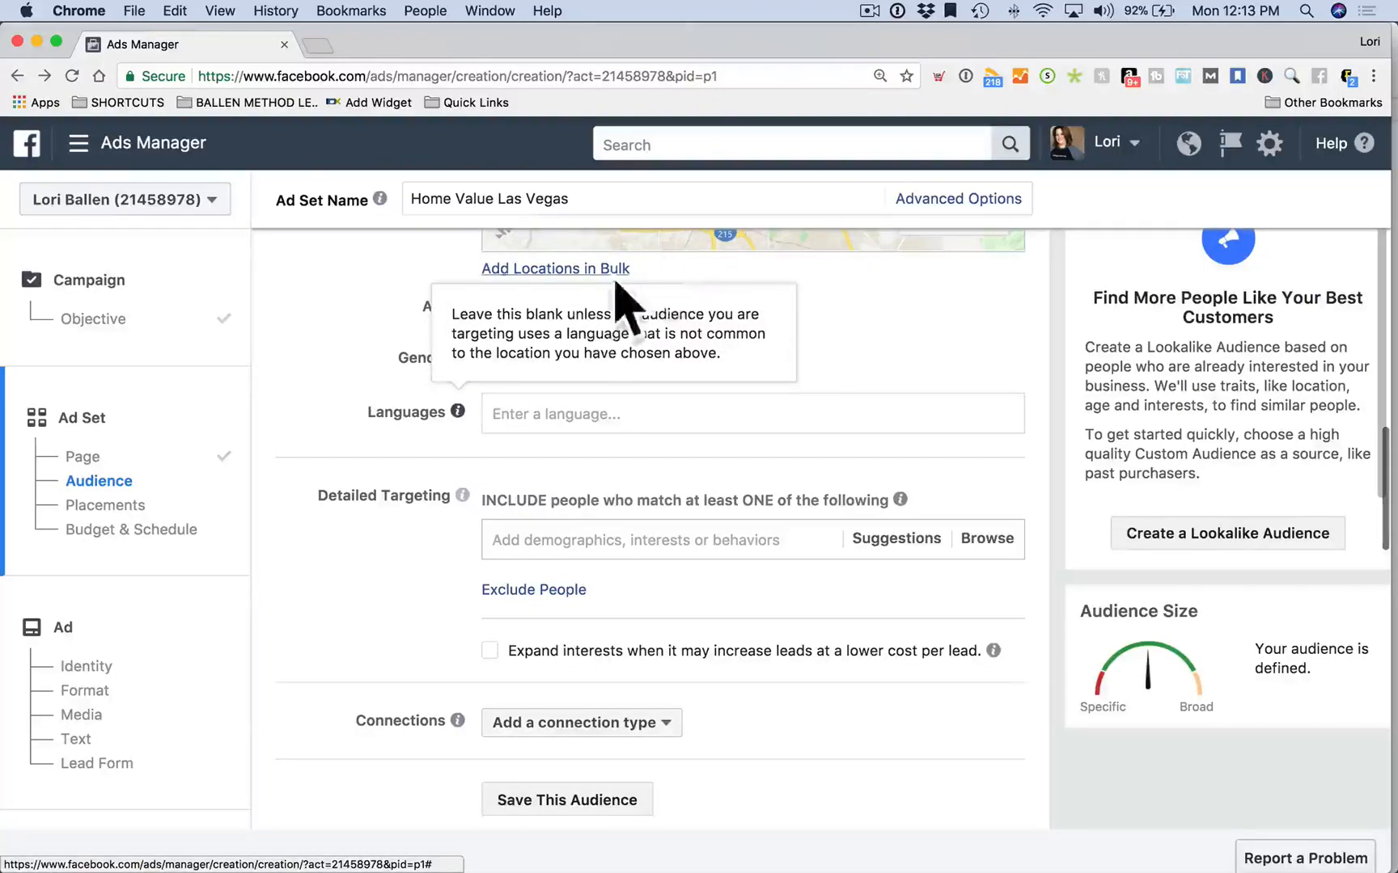
pyautogui.scroll(-1, 320, 533)
pyautogui.scroll(-3, 327, 527)
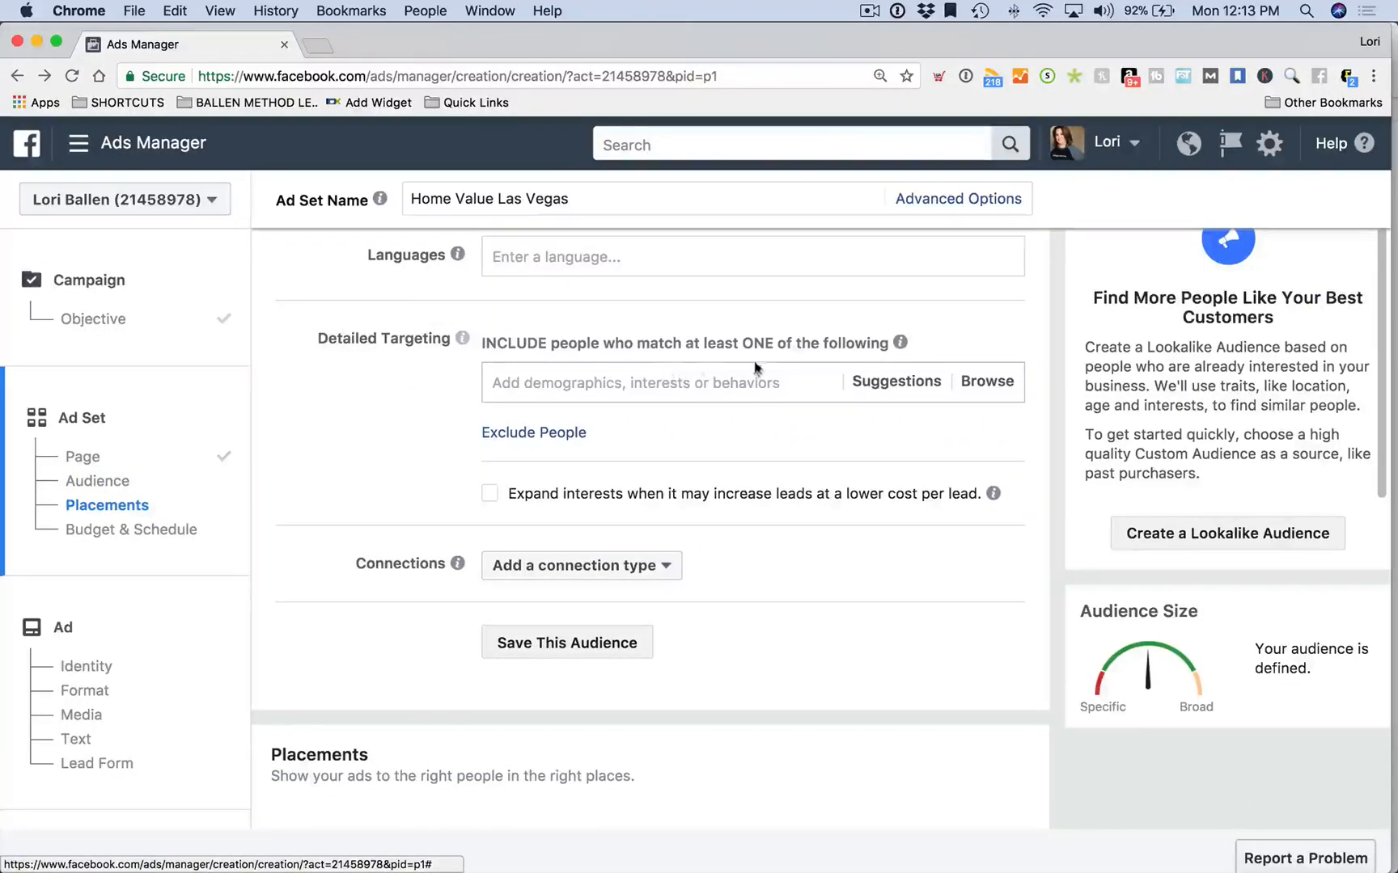
# Browse Demographics > Home > Home Ownership and add Homeowners to detailed targeting
pyautogui.click(673, 396)
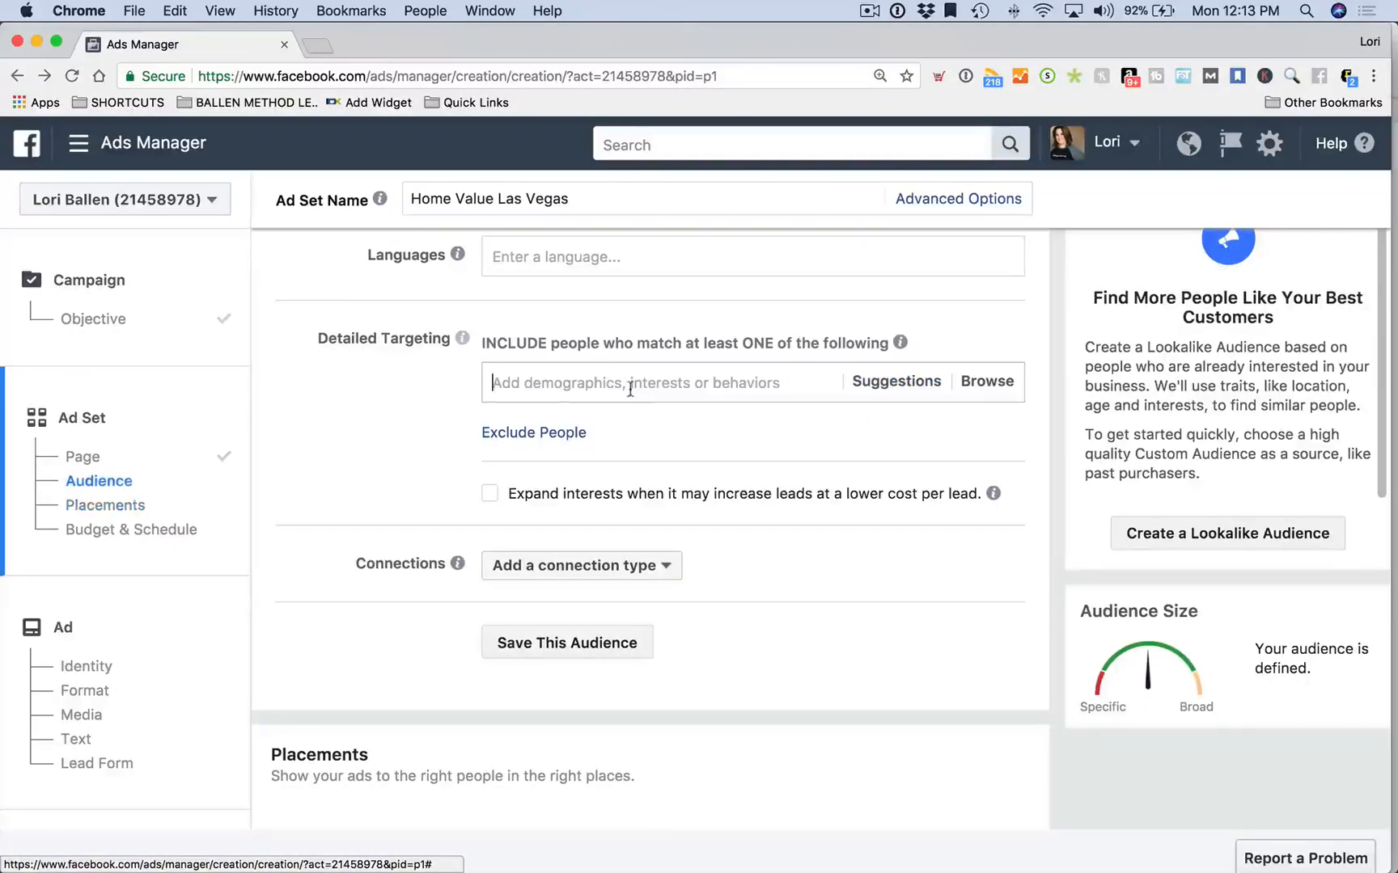
pyautogui.click(988, 383)
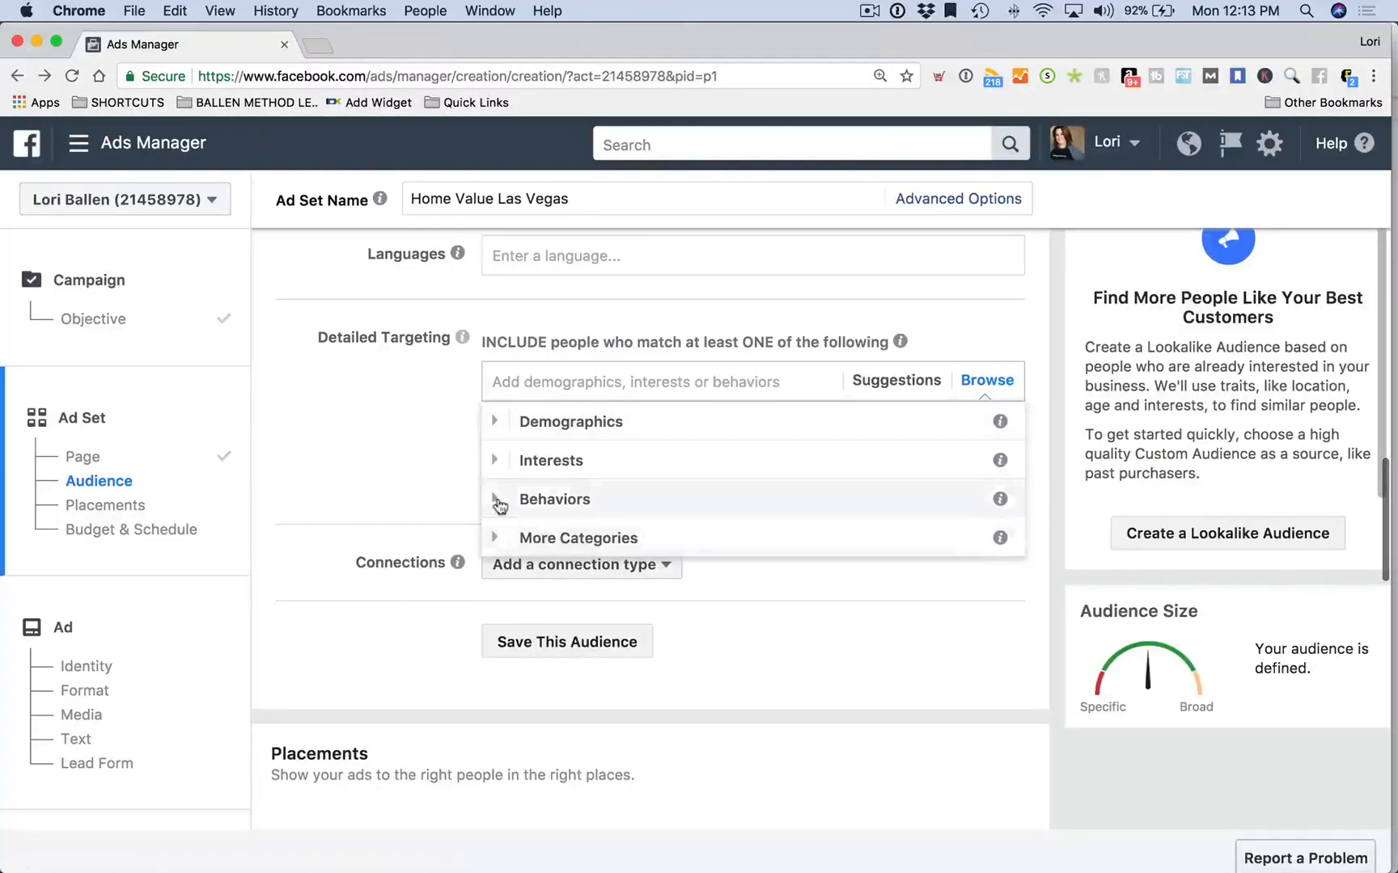
pyautogui.click(495, 422)
pyautogui.scroll(-3, 513, 445)
pyautogui.scroll(1, 516, 449)
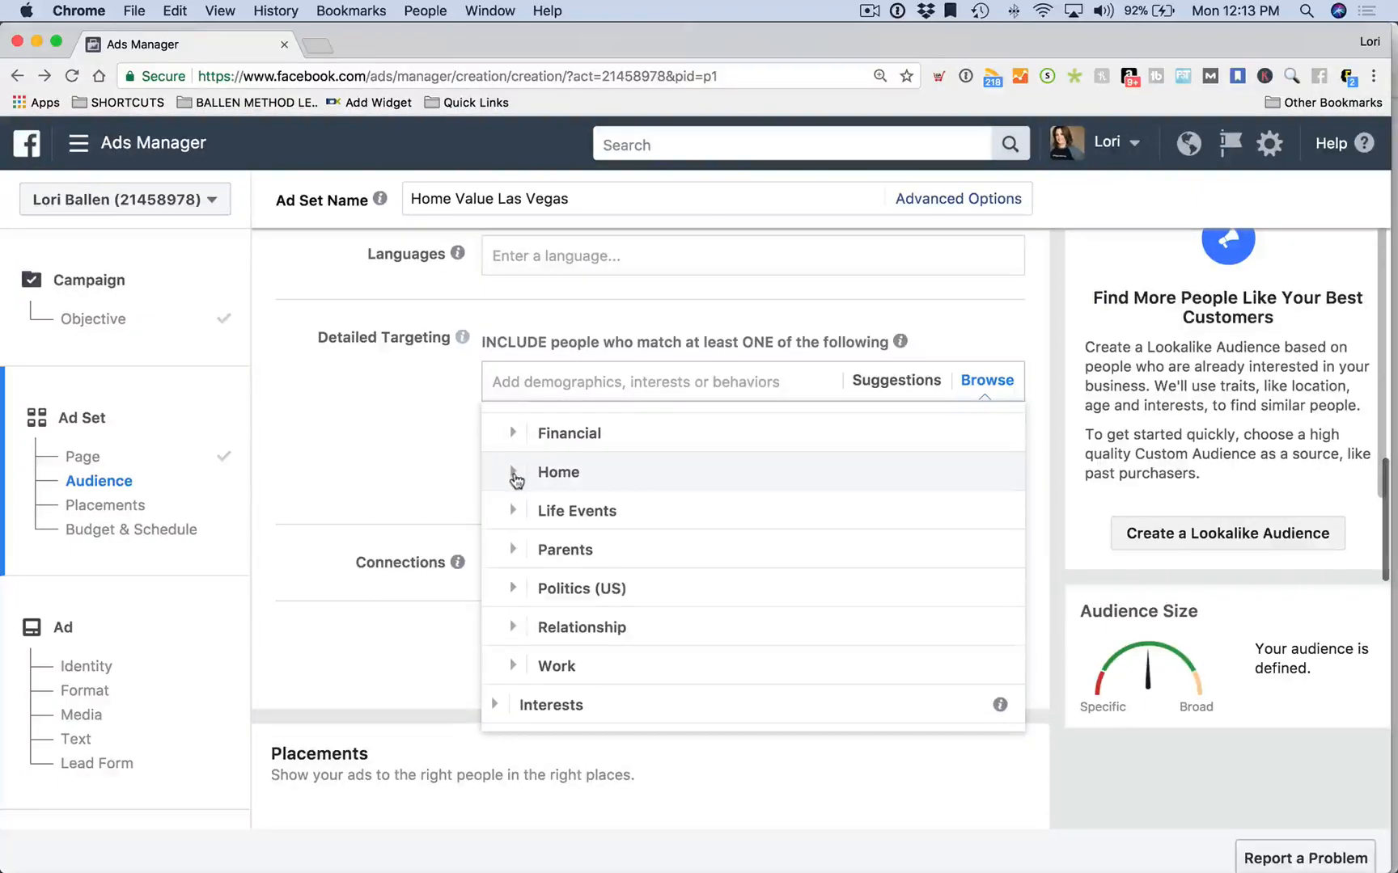
pyautogui.click(516, 476)
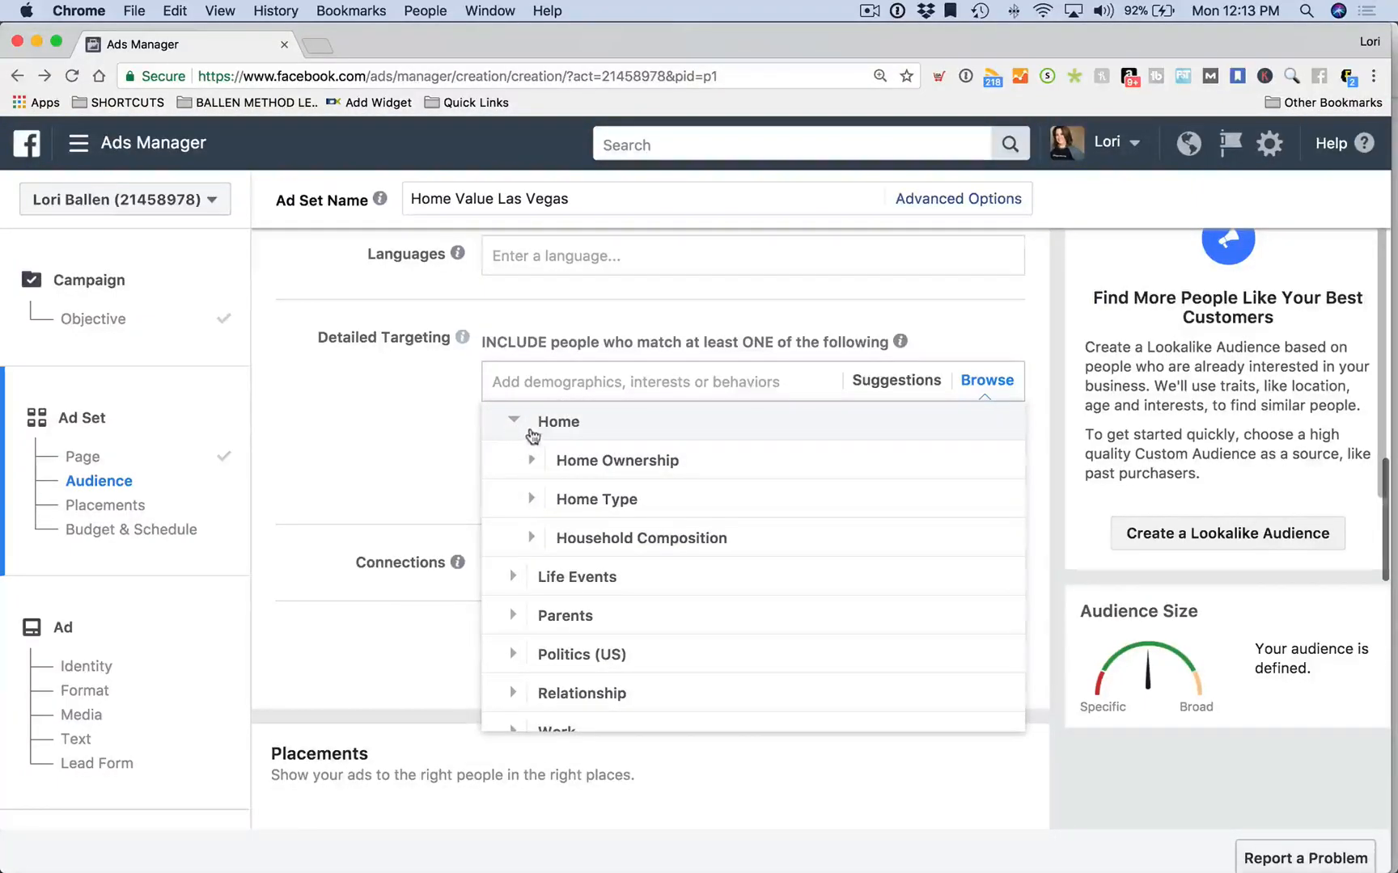
pyautogui.click(550, 467)
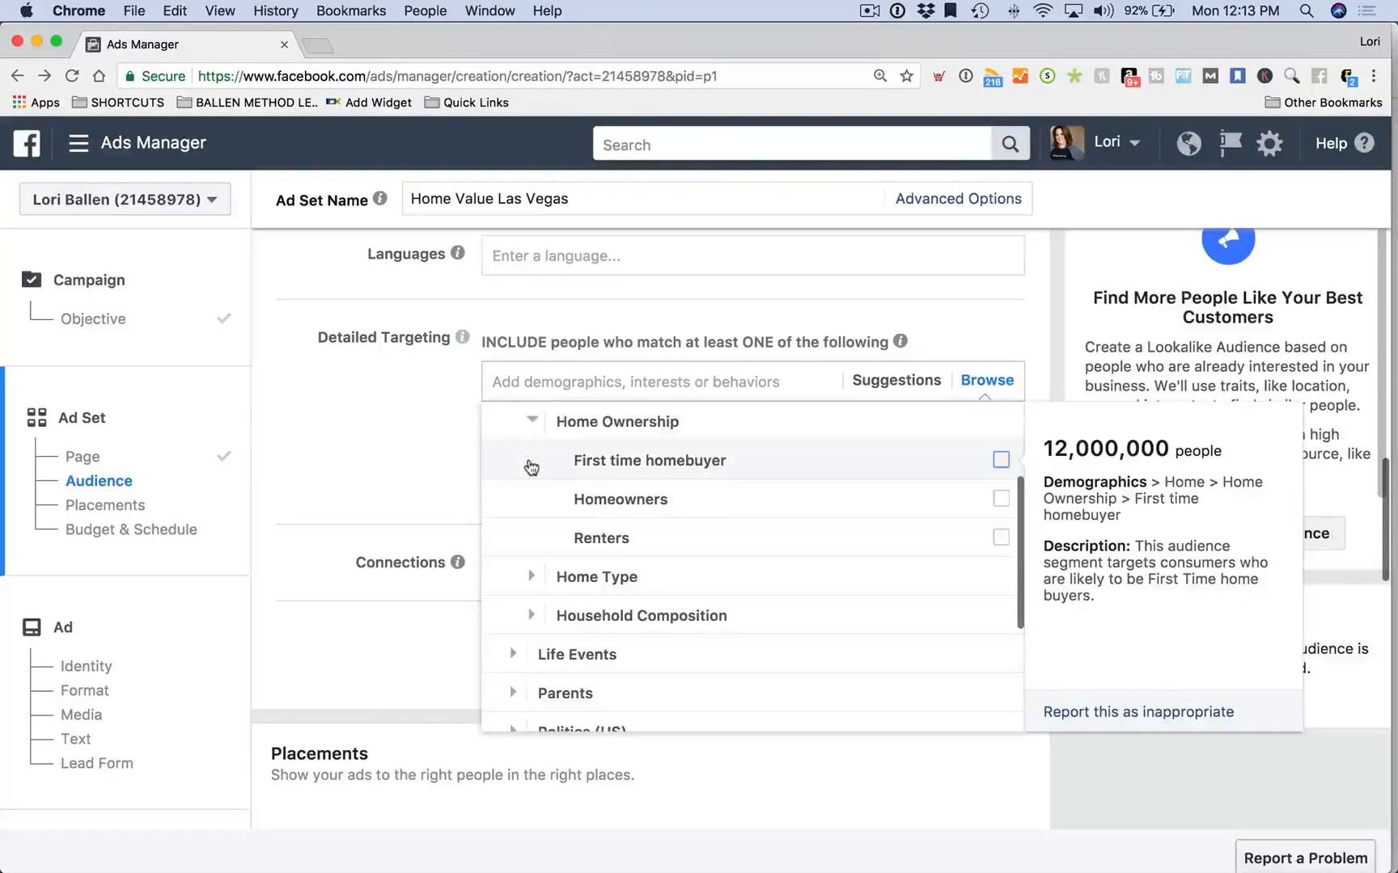
pyautogui.click(1000, 500)
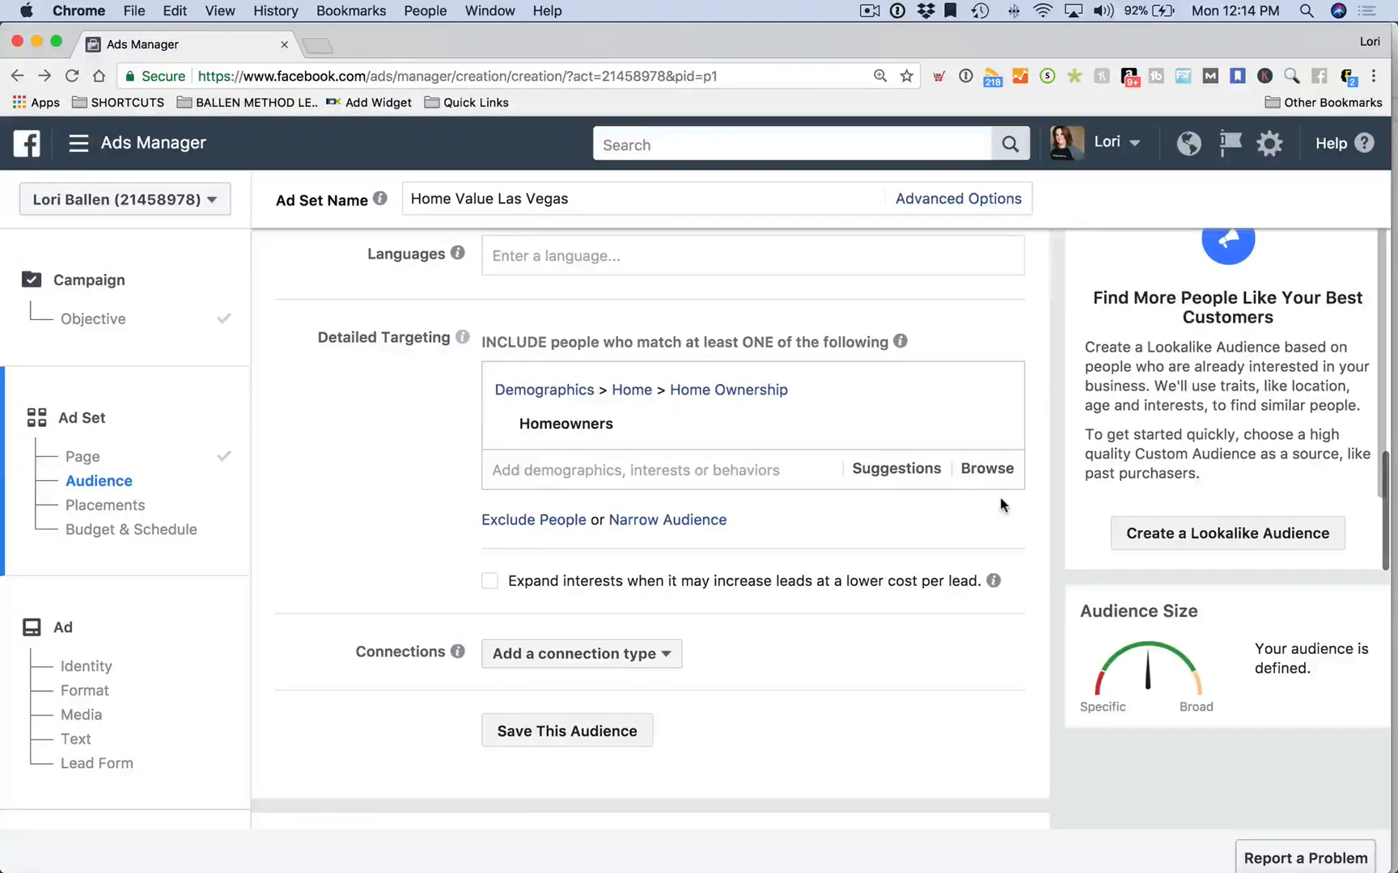
# Browse More Categories and Behaviors > Residential profiles for another targeting criterion
pyautogui.scroll(-1, 670, 494)
pyautogui.click(546, 454)
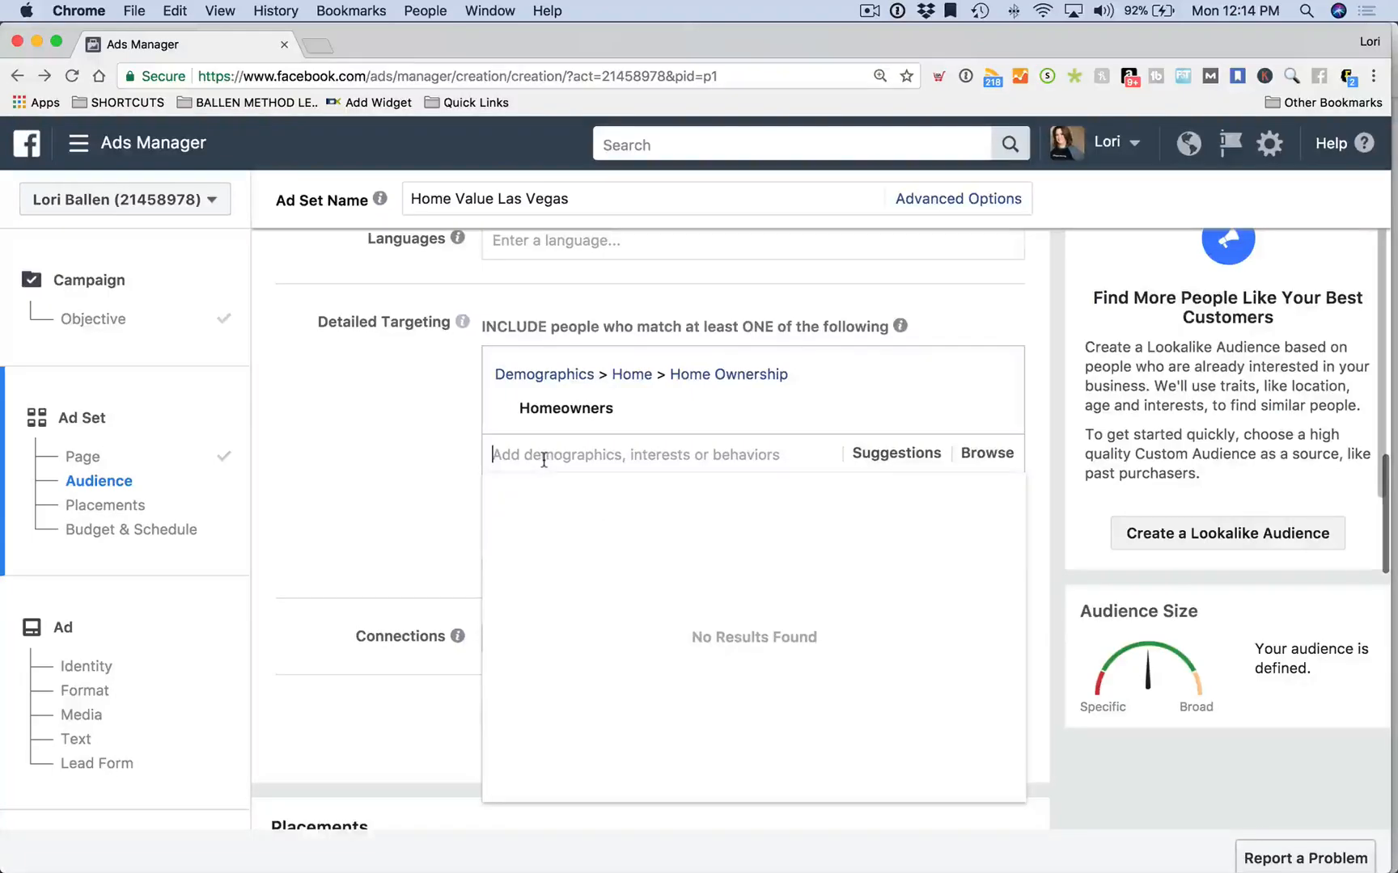
pyautogui.click(987, 454)
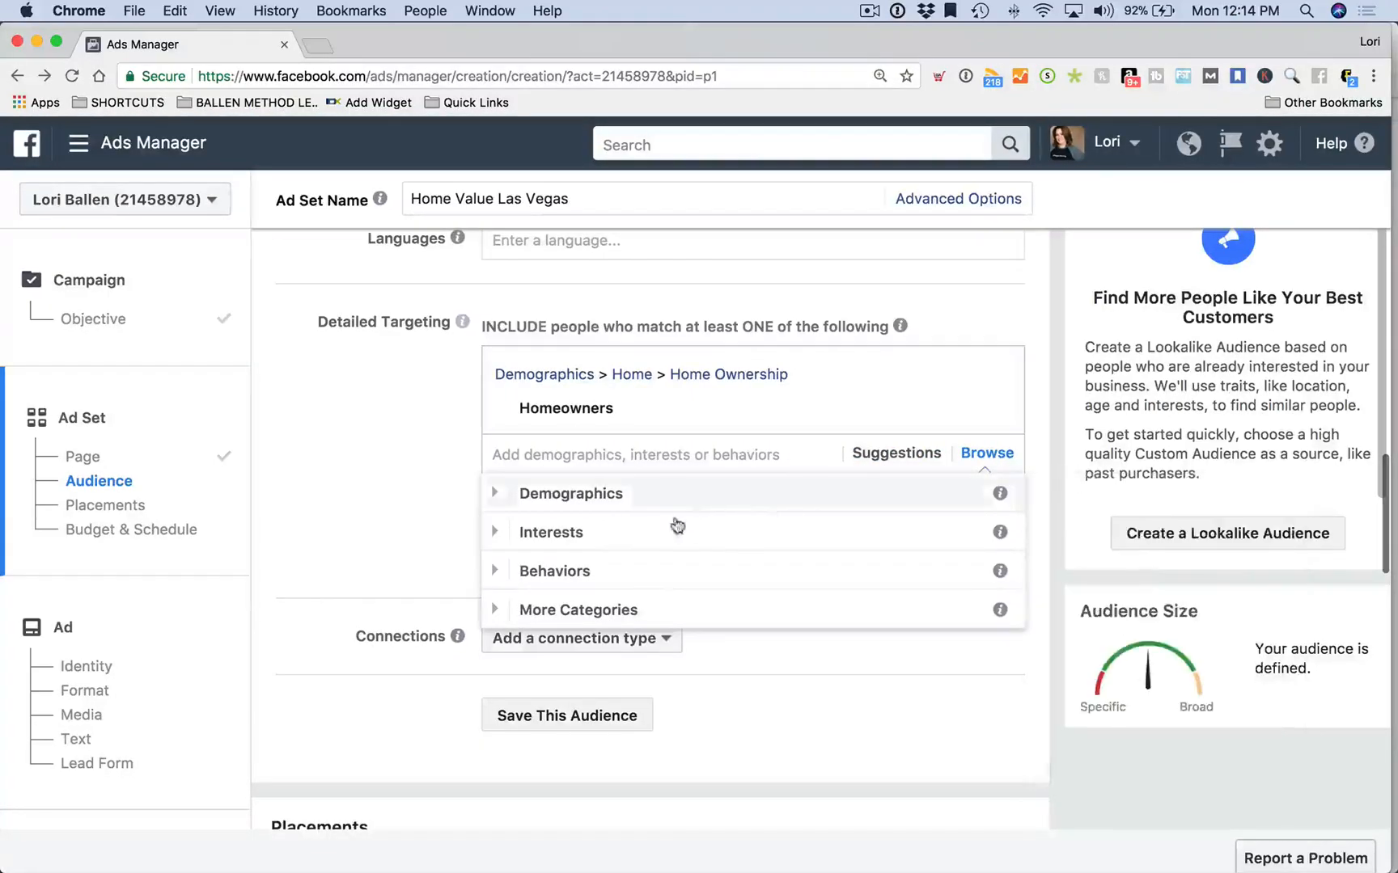
pyautogui.scroll(-1, 494, 613)
pyautogui.click(496, 591)
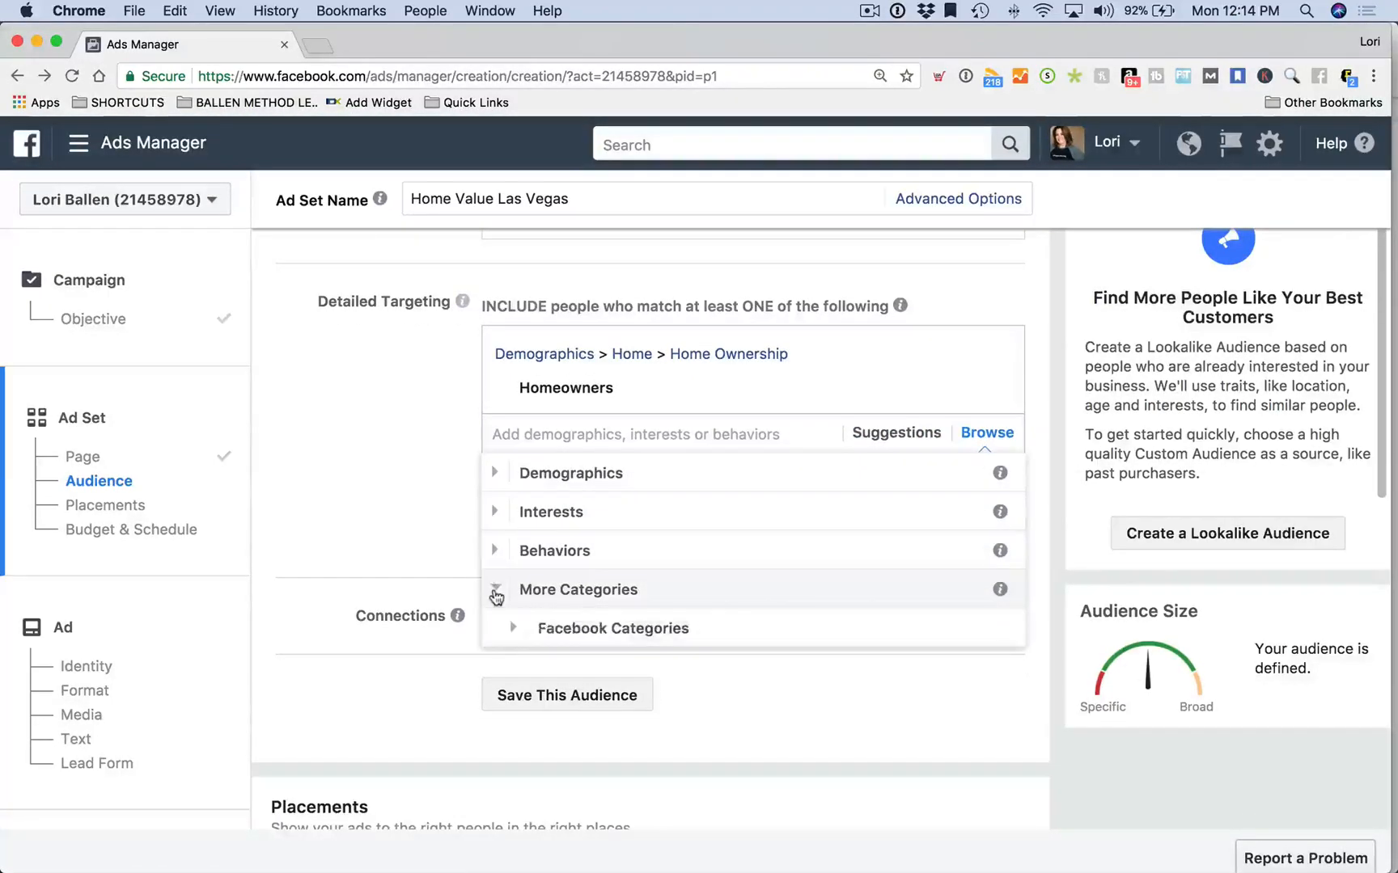
pyautogui.click(493, 550)
pyautogui.scroll(-5, 595, 550)
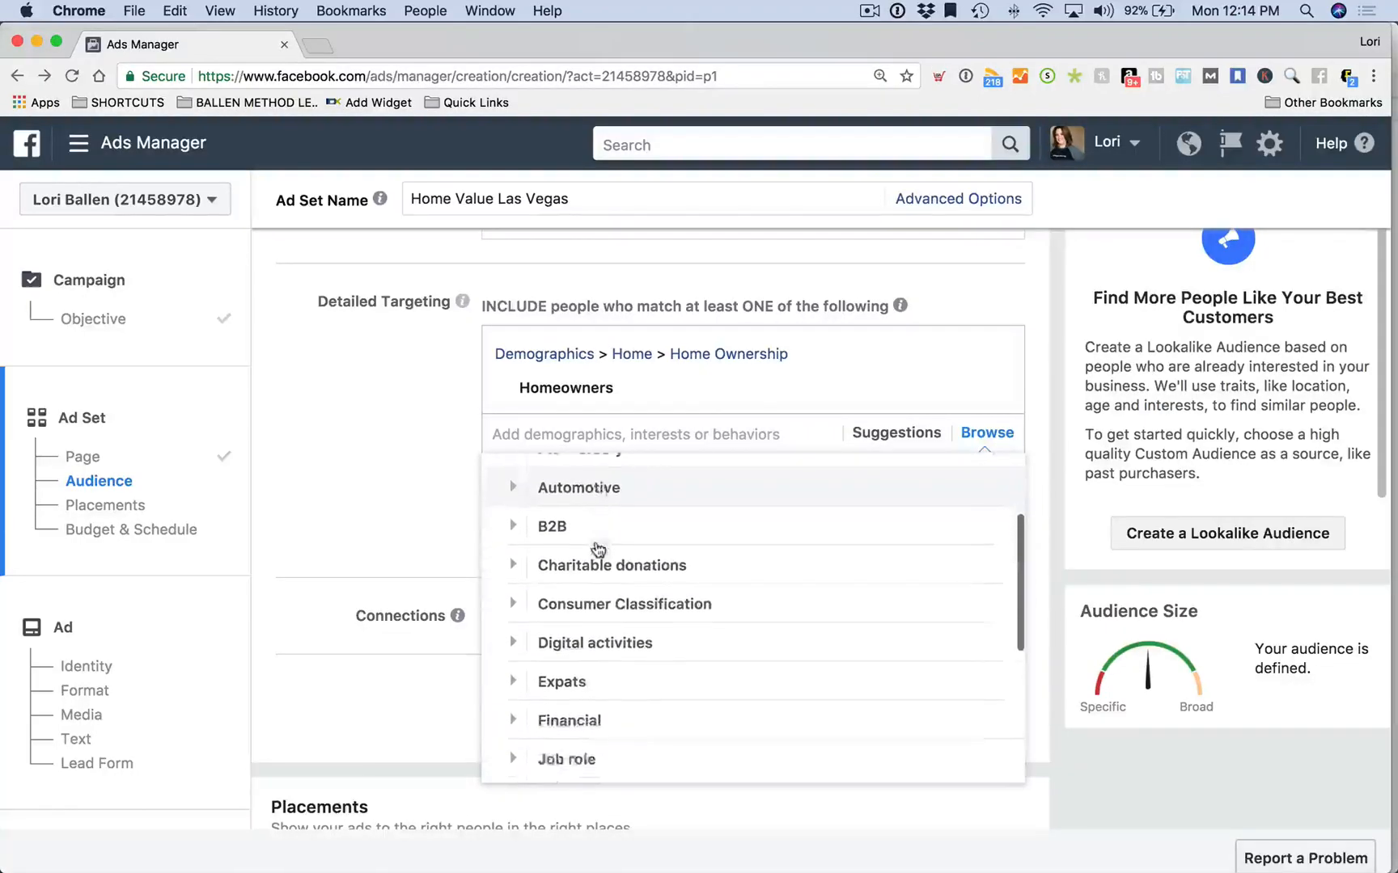
pyautogui.scroll(-5, 596, 550)
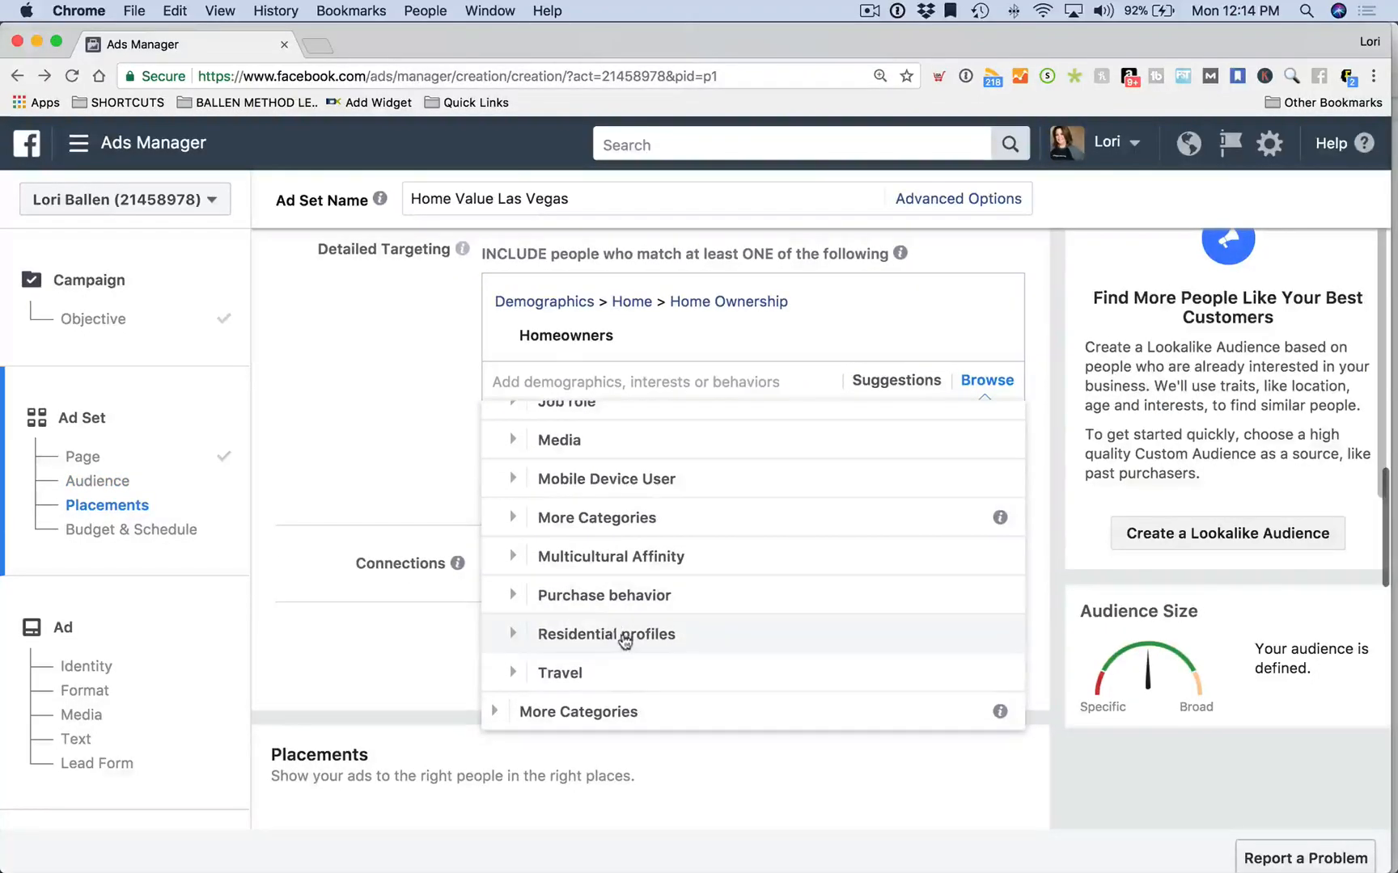
pyautogui.click(621, 635)
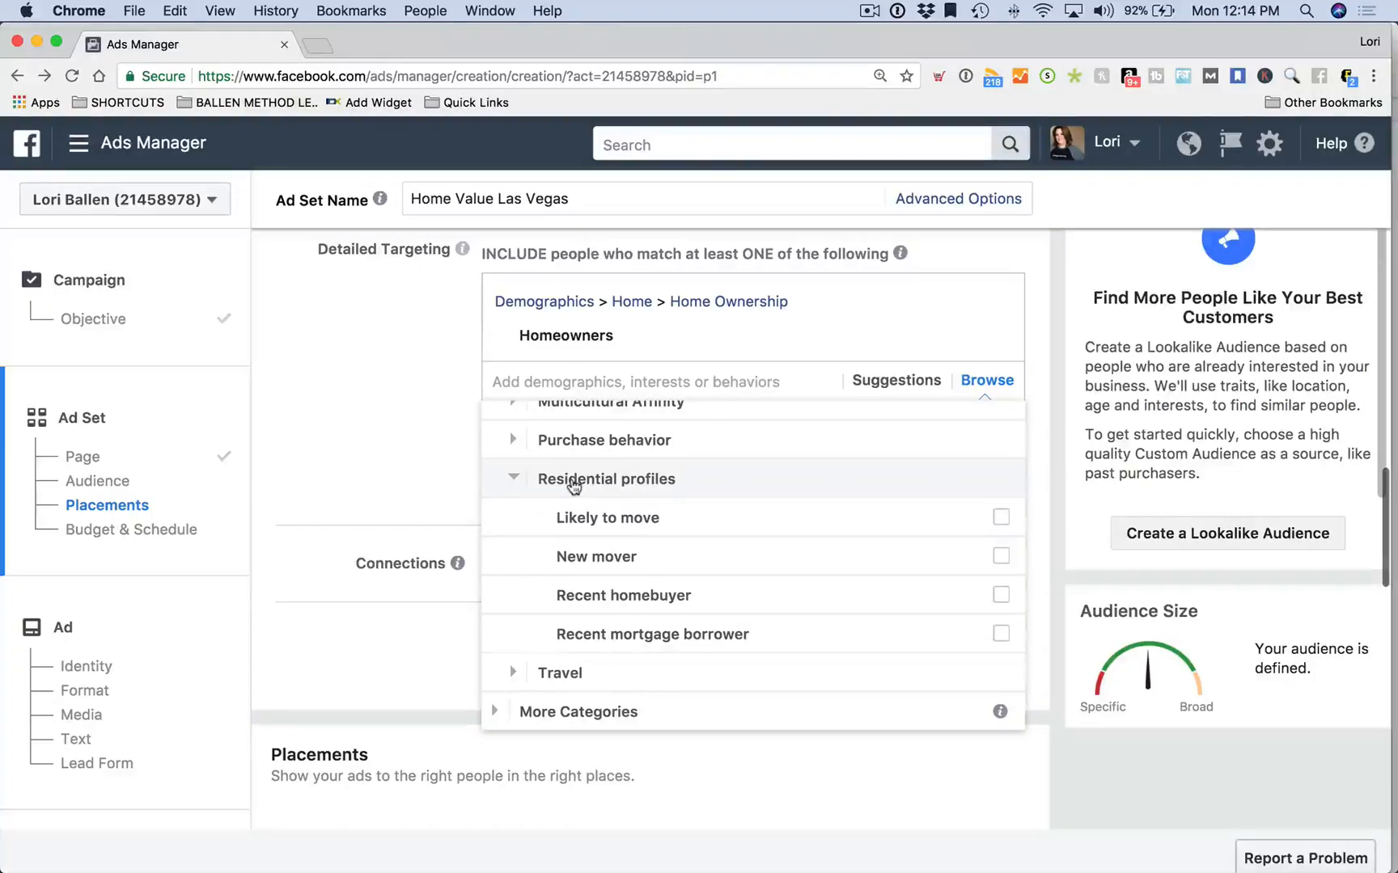
pyautogui.scroll(5, 558, 493)
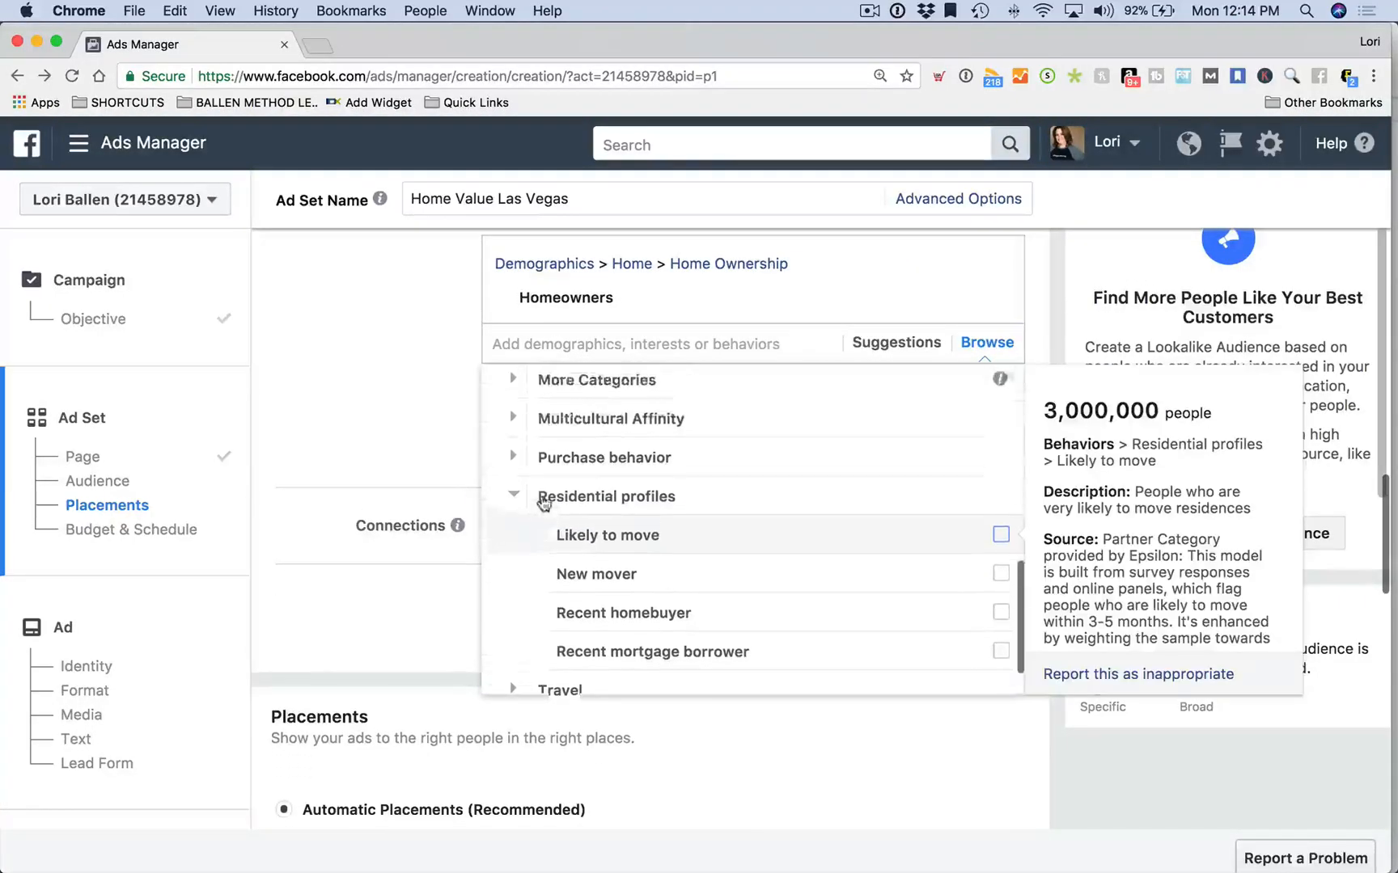
pyautogui.scroll(10, 544, 503)
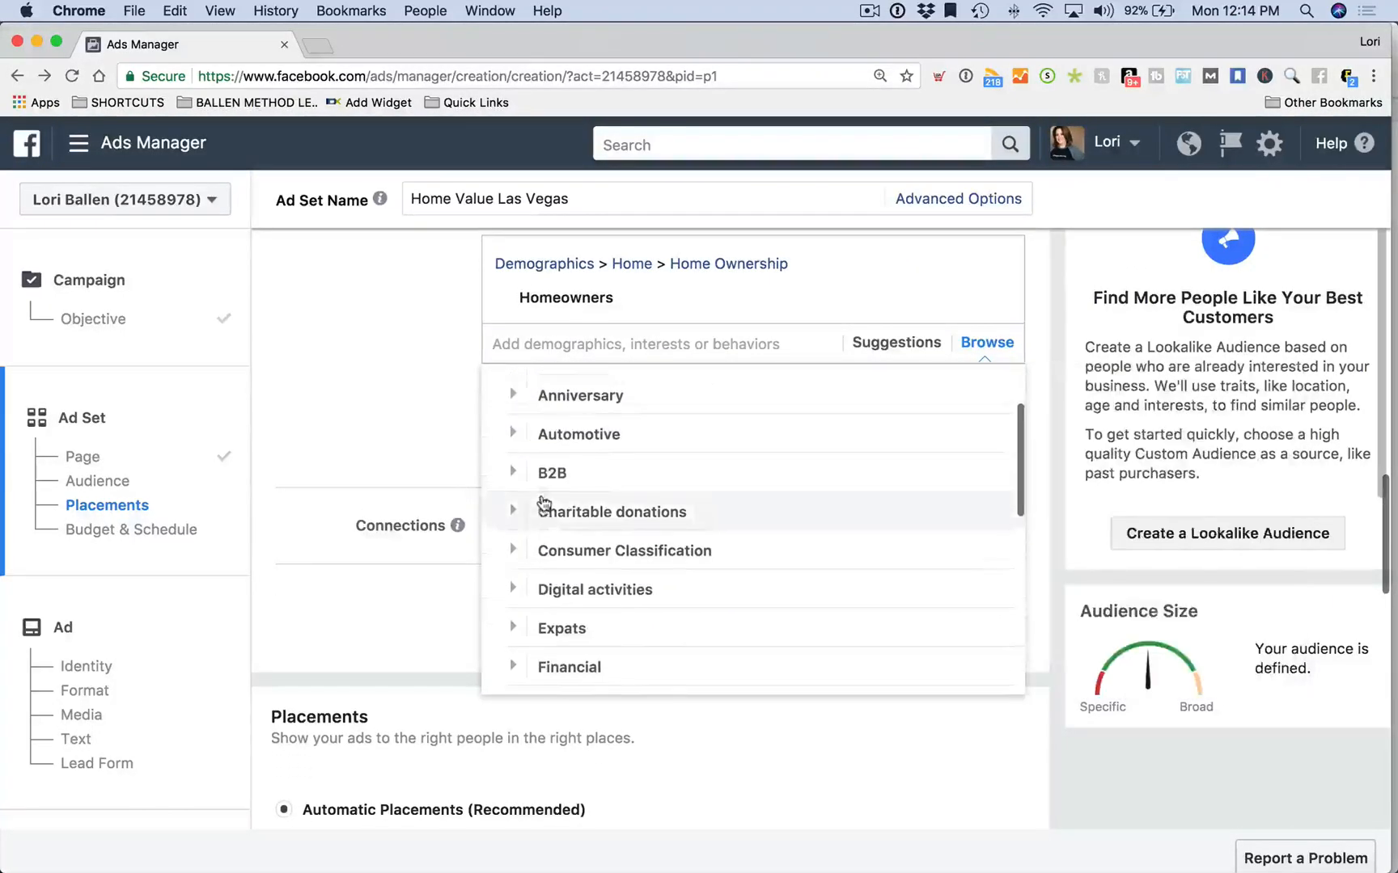
# Add Single from Demographics > Home > Home Type to the targeting
pyautogui.click(533, 471)
pyautogui.scroll(-1, 566, 550)
pyautogui.click(558, 554)
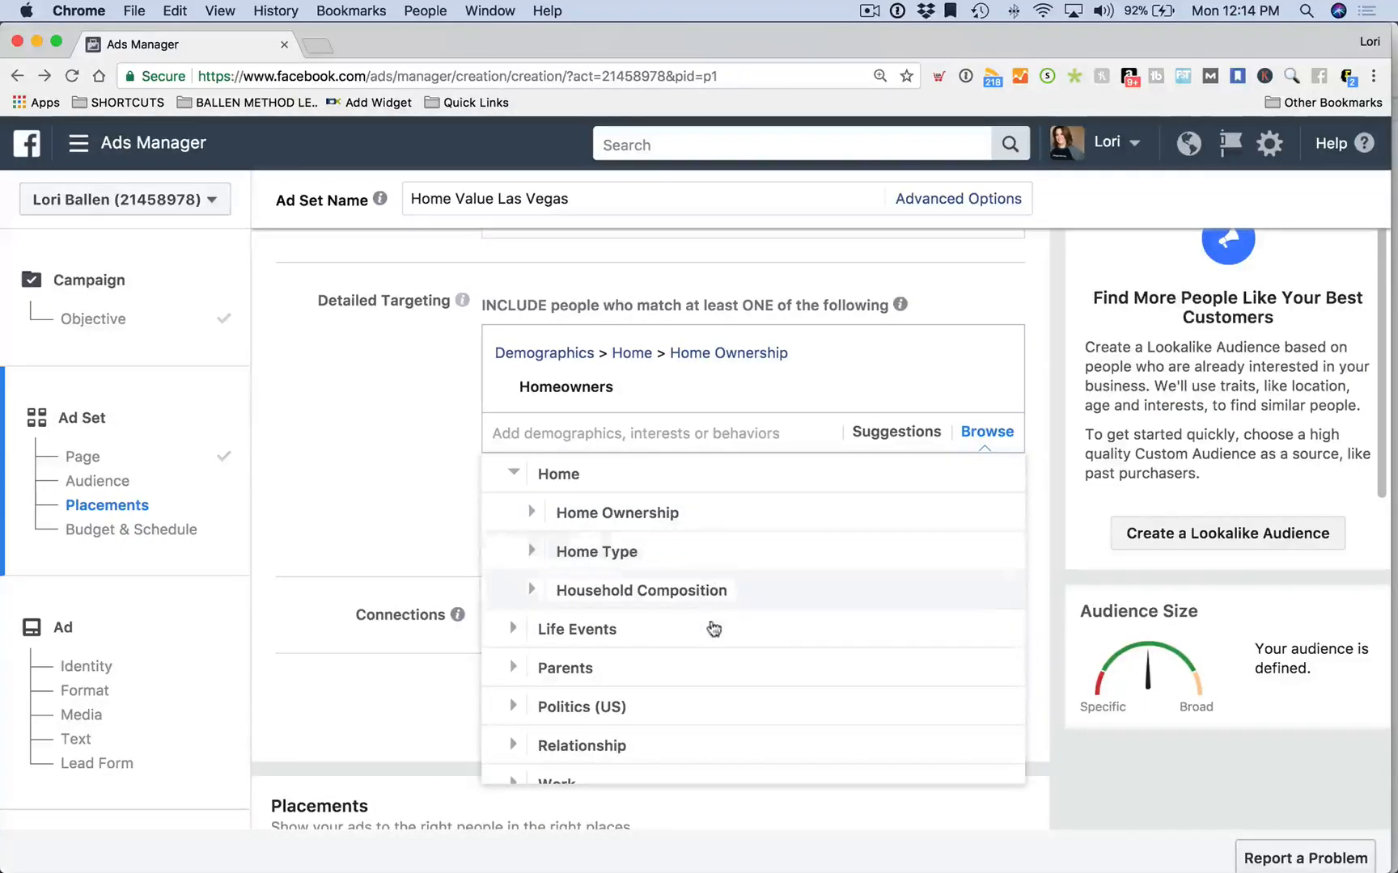
pyautogui.click(675, 560)
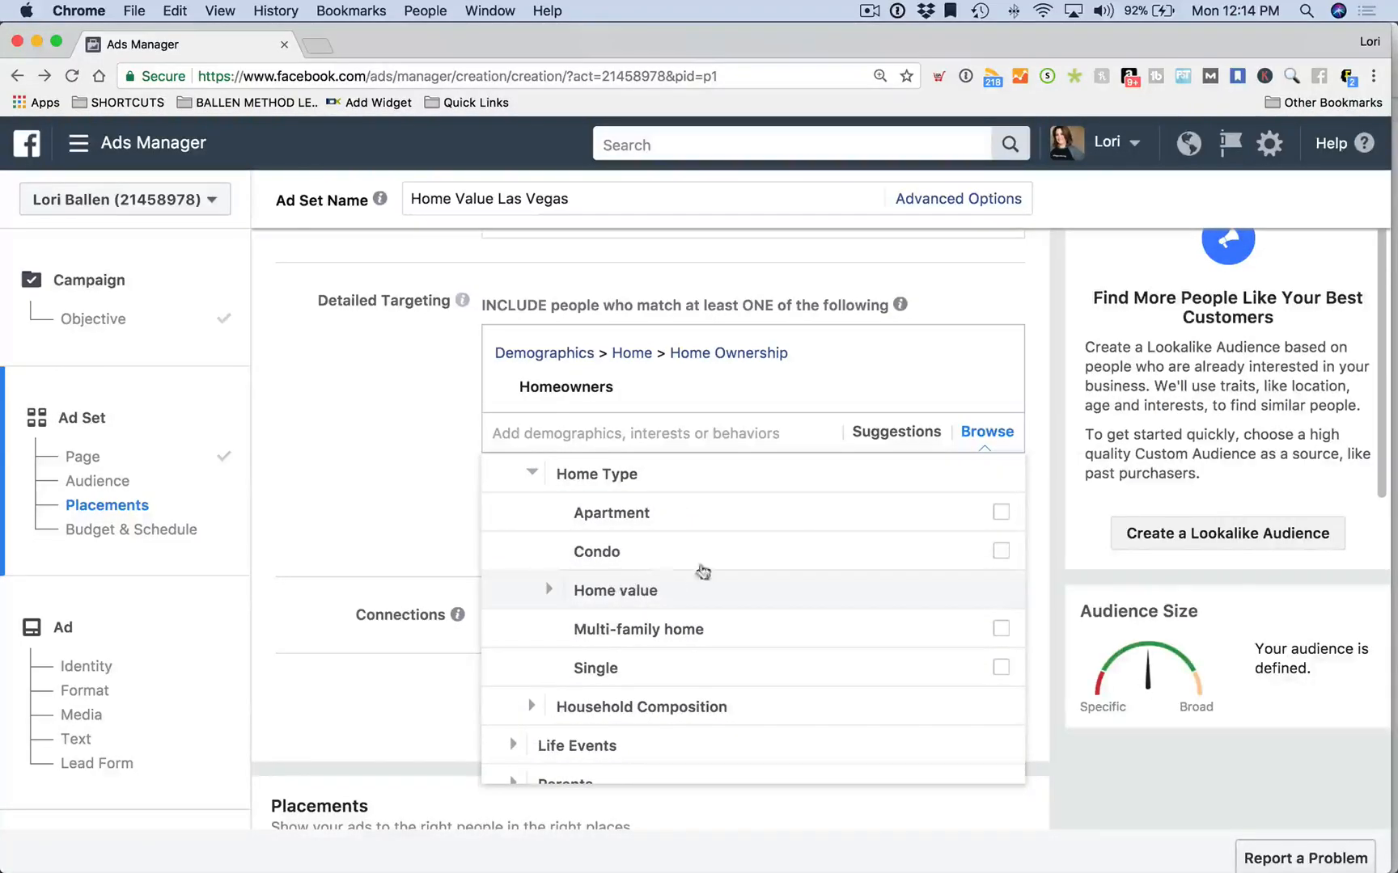
pyautogui.click(1000, 668)
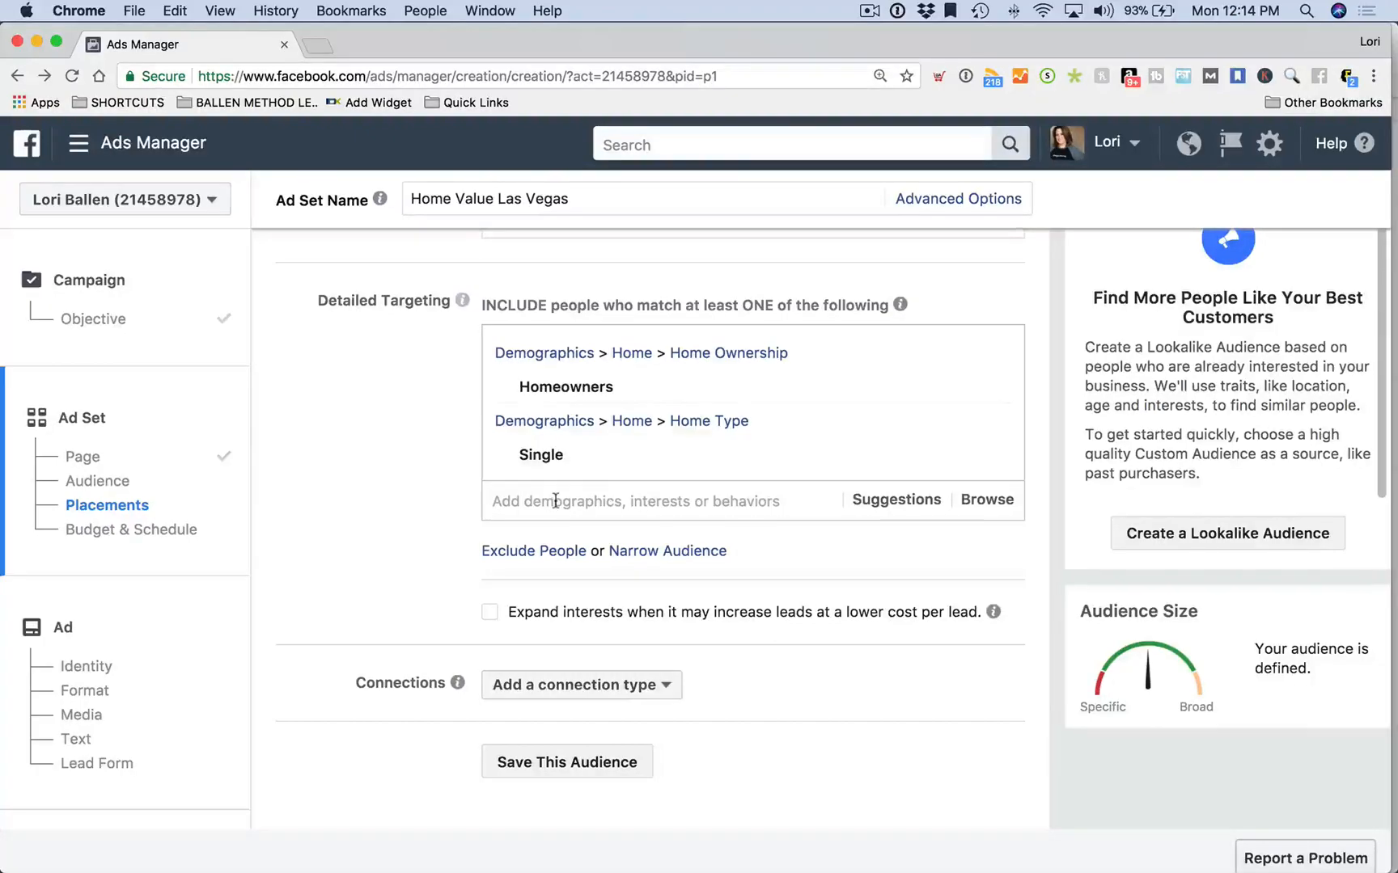
# Scroll past the detailed targeting and Connections sections to the Save This Audience button
pyautogui.scroll(-3, 448, 477)
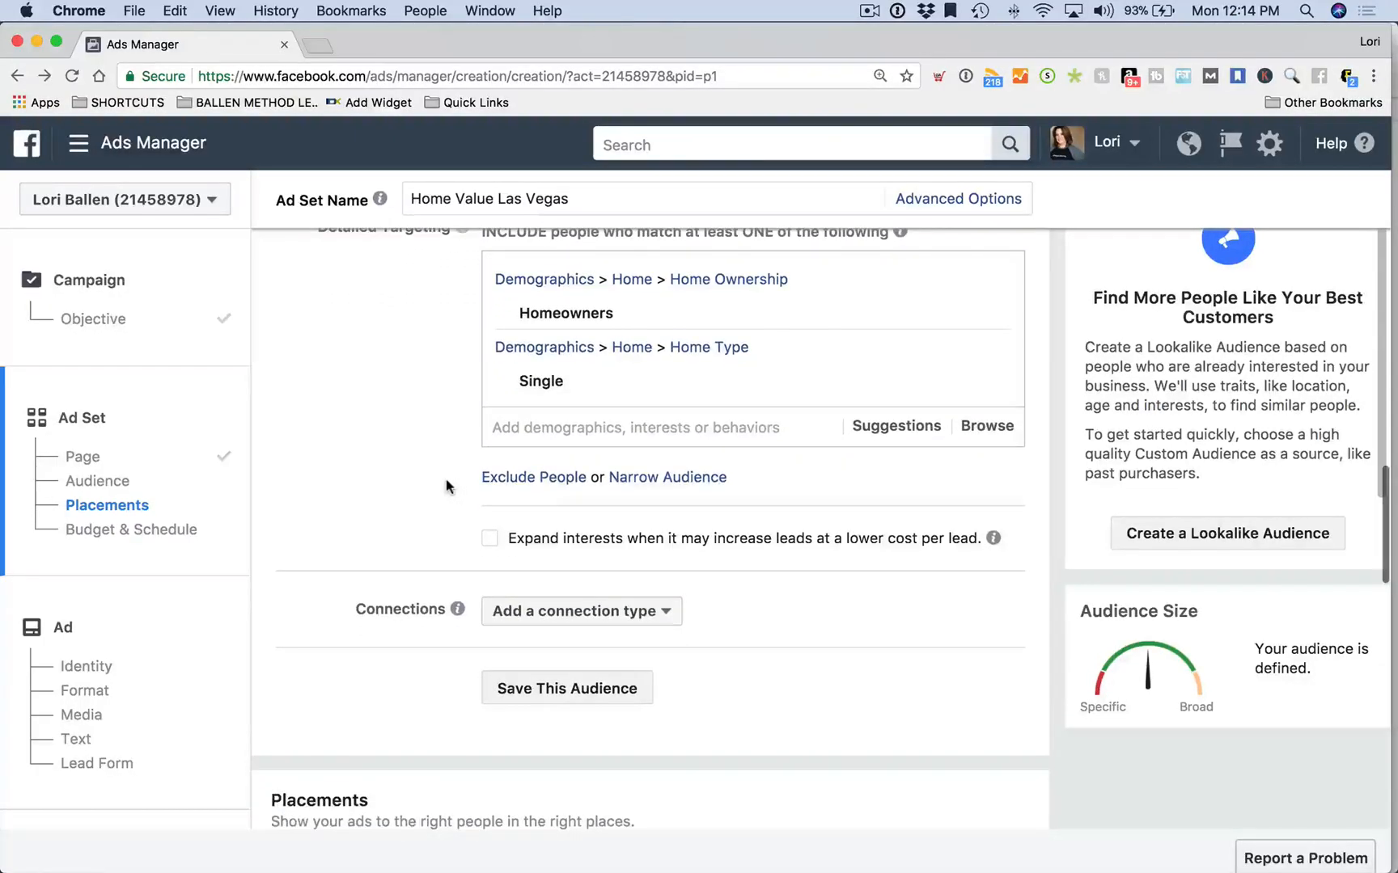
pyautogui.scroll(-3, 446, 483)
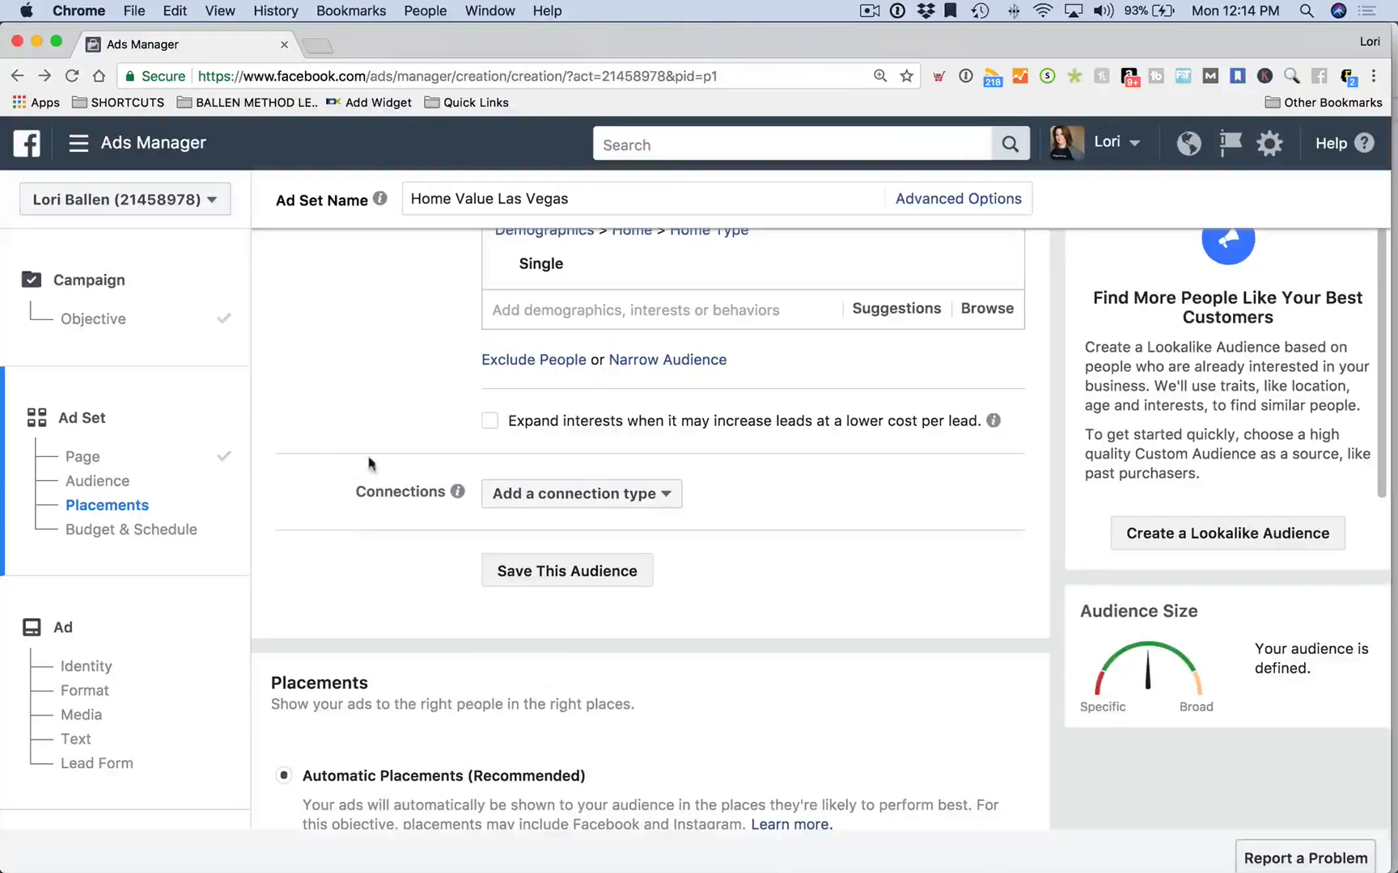
pyautogui.moveTo(993, 421)
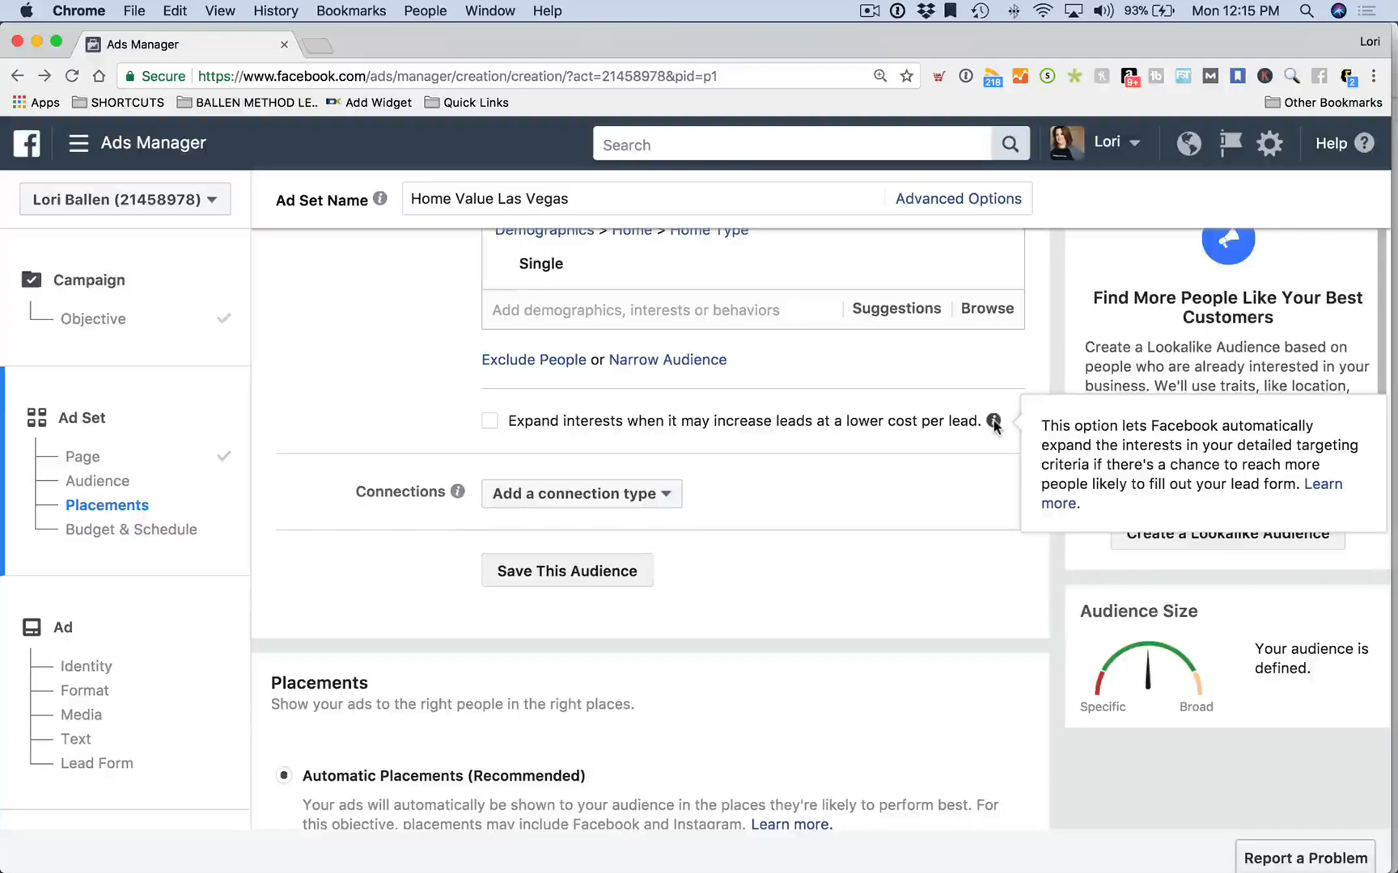
pyautogui.scroll(-2, 448, 355)
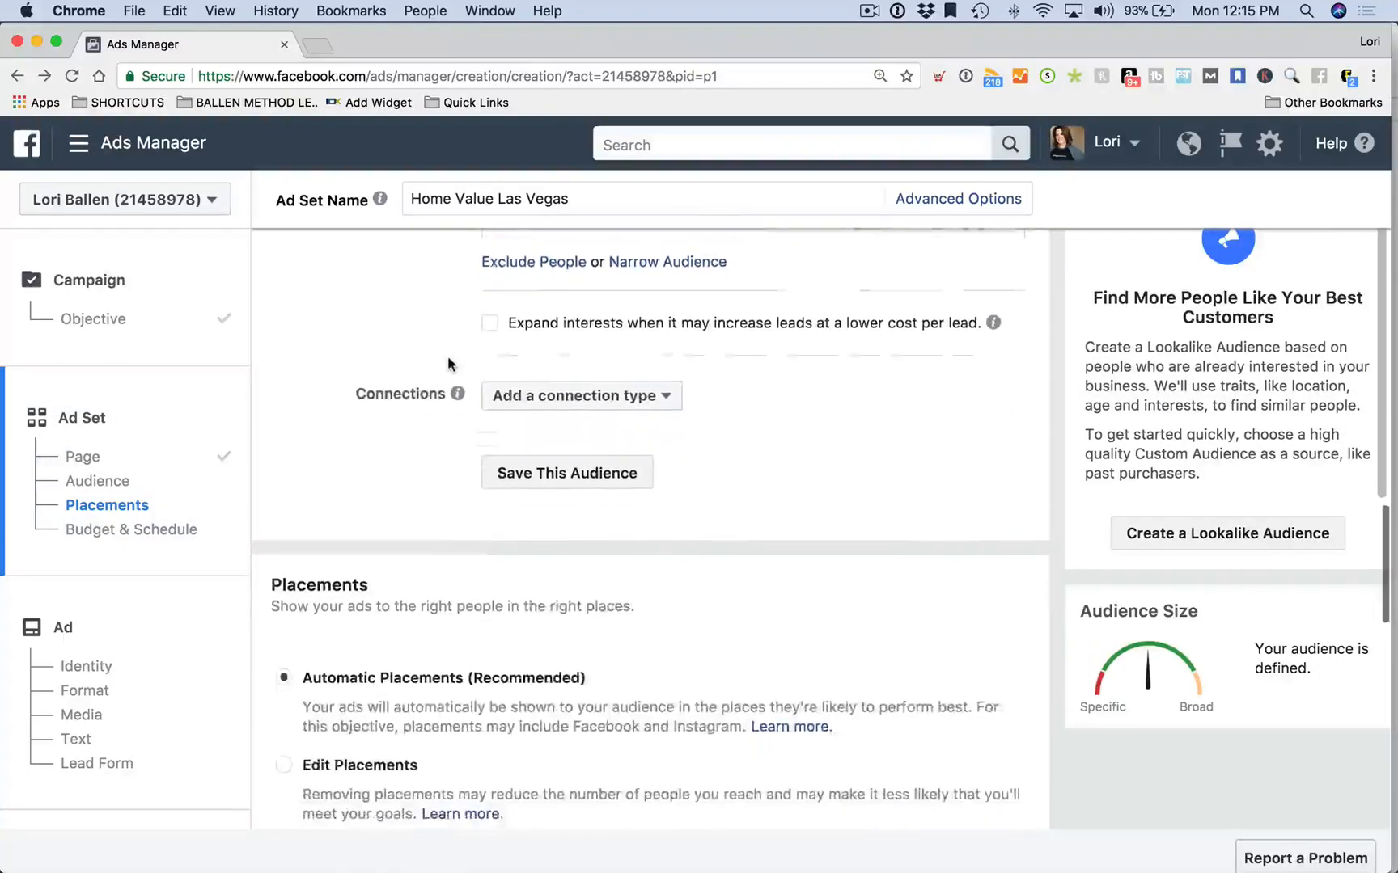
pyautogui.moveTo(449, 360)
pyautogui.scroll(-1, 316, 459)
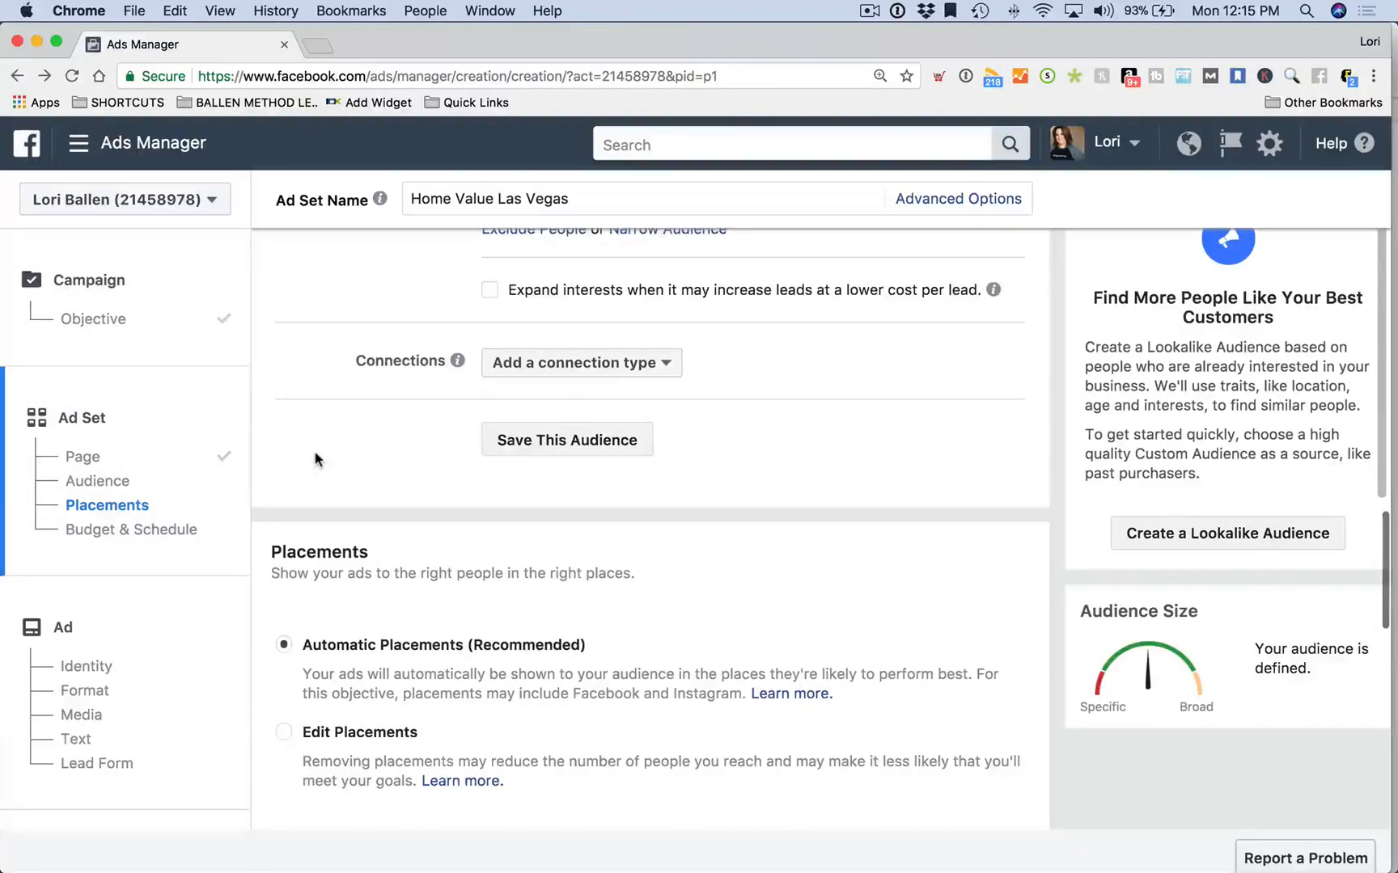
pyautogui.scroll(-1, 316, 459)
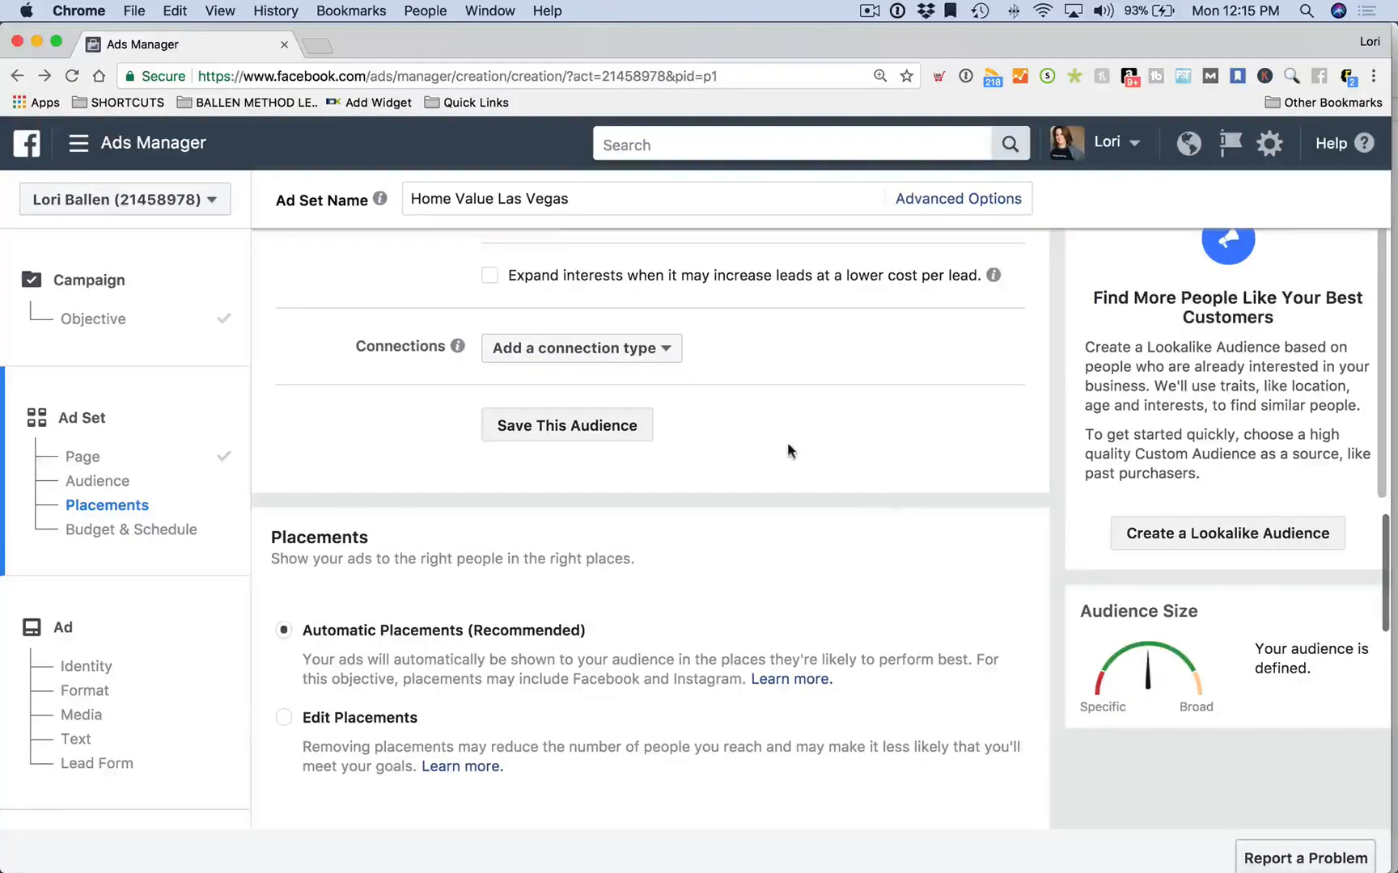
pyautogui.scroll(-1, 786, 452)
pyautogui.scroll(5, 601, 433)
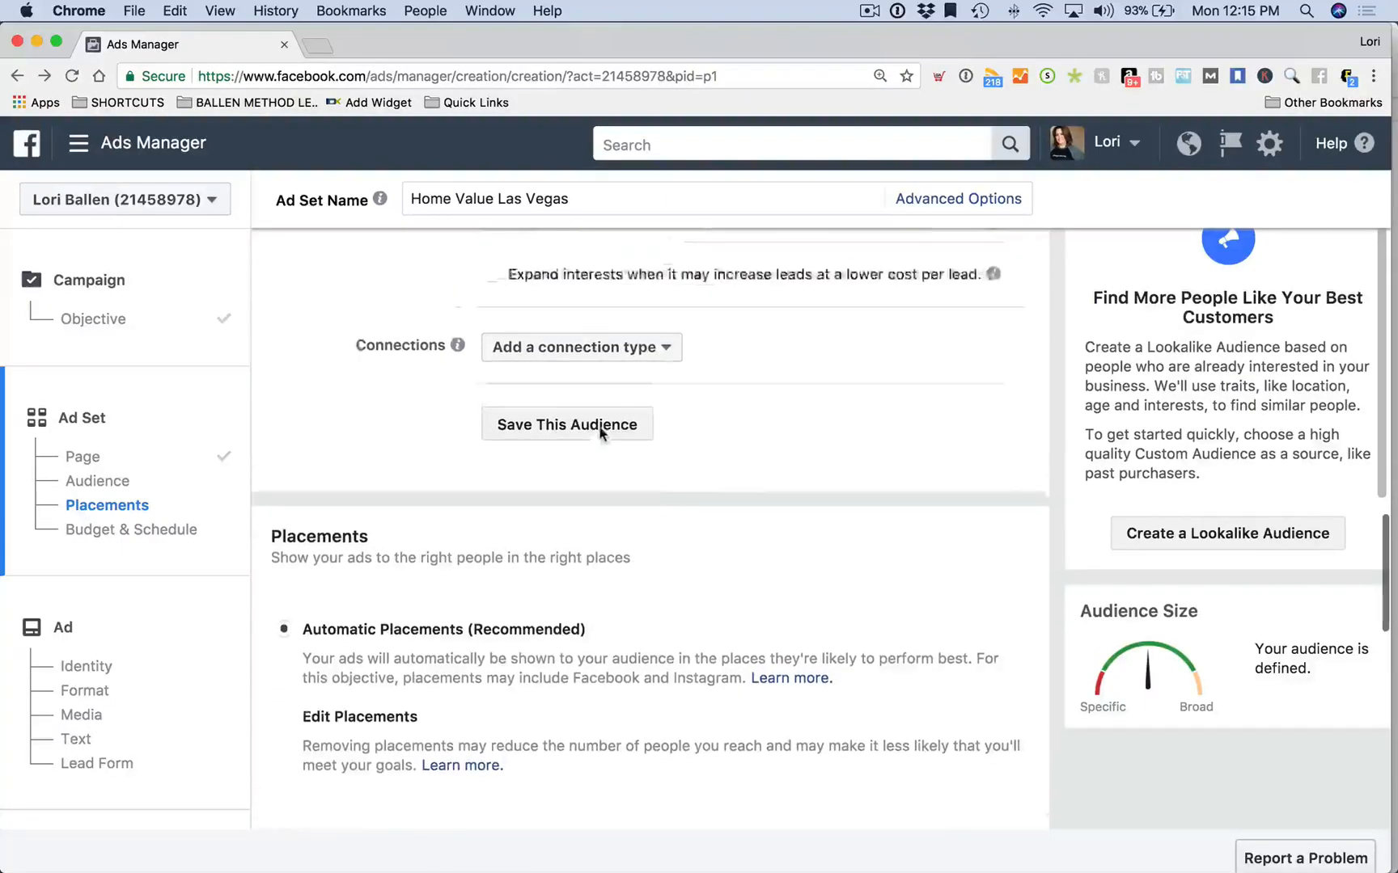
pyautogui.scroll(1, 592, 621)
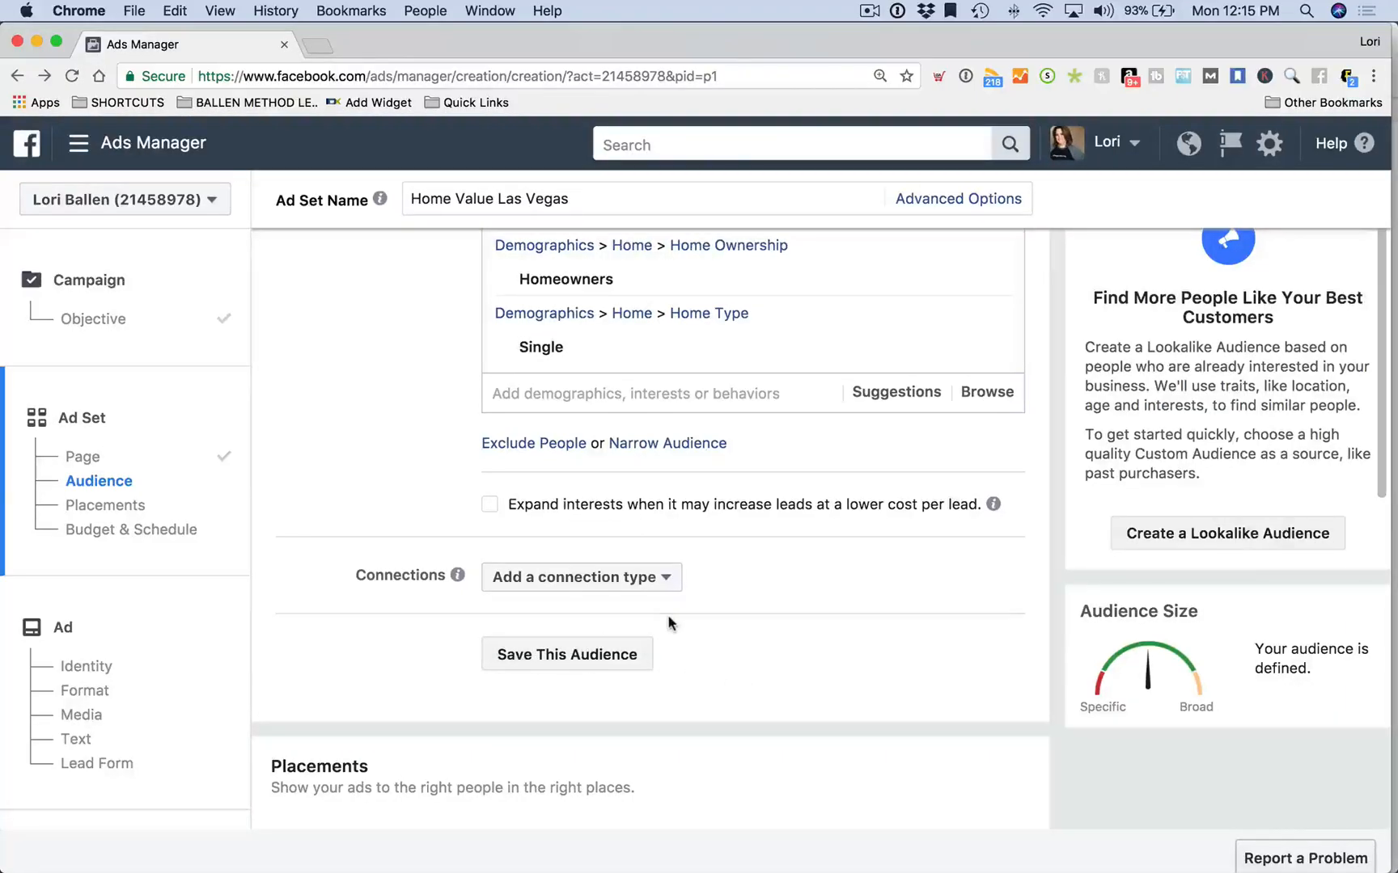
pyautogui.scroll(-3, 647, 611)
# Save the current targeting as an audience named 'Home Value'
pyautogui.click(577, 523)
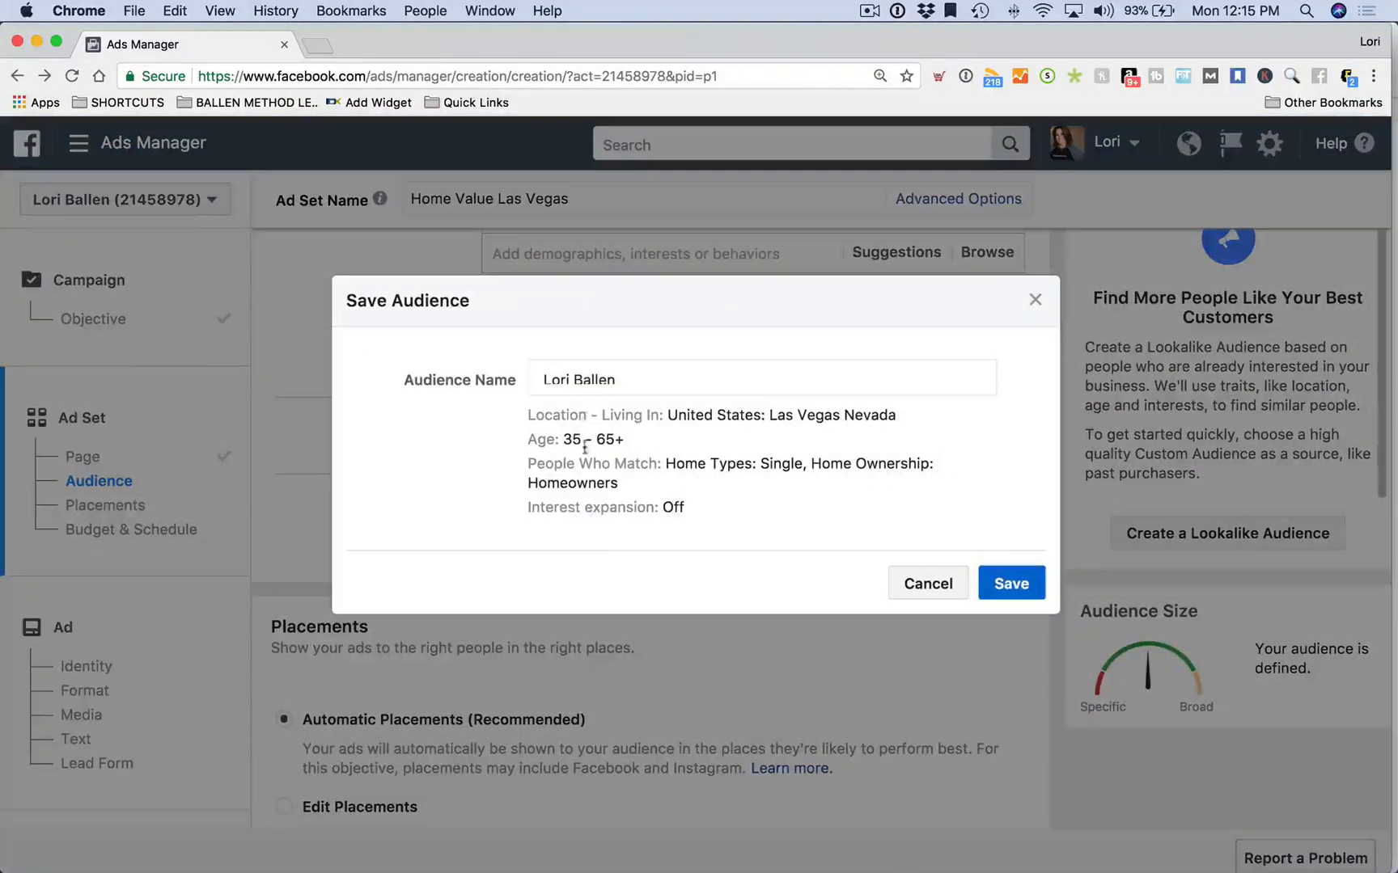
pyautogui.click(638, 380)
pyautogui.moveTo(638, 380); pyautogui.dragTo(501, 374)
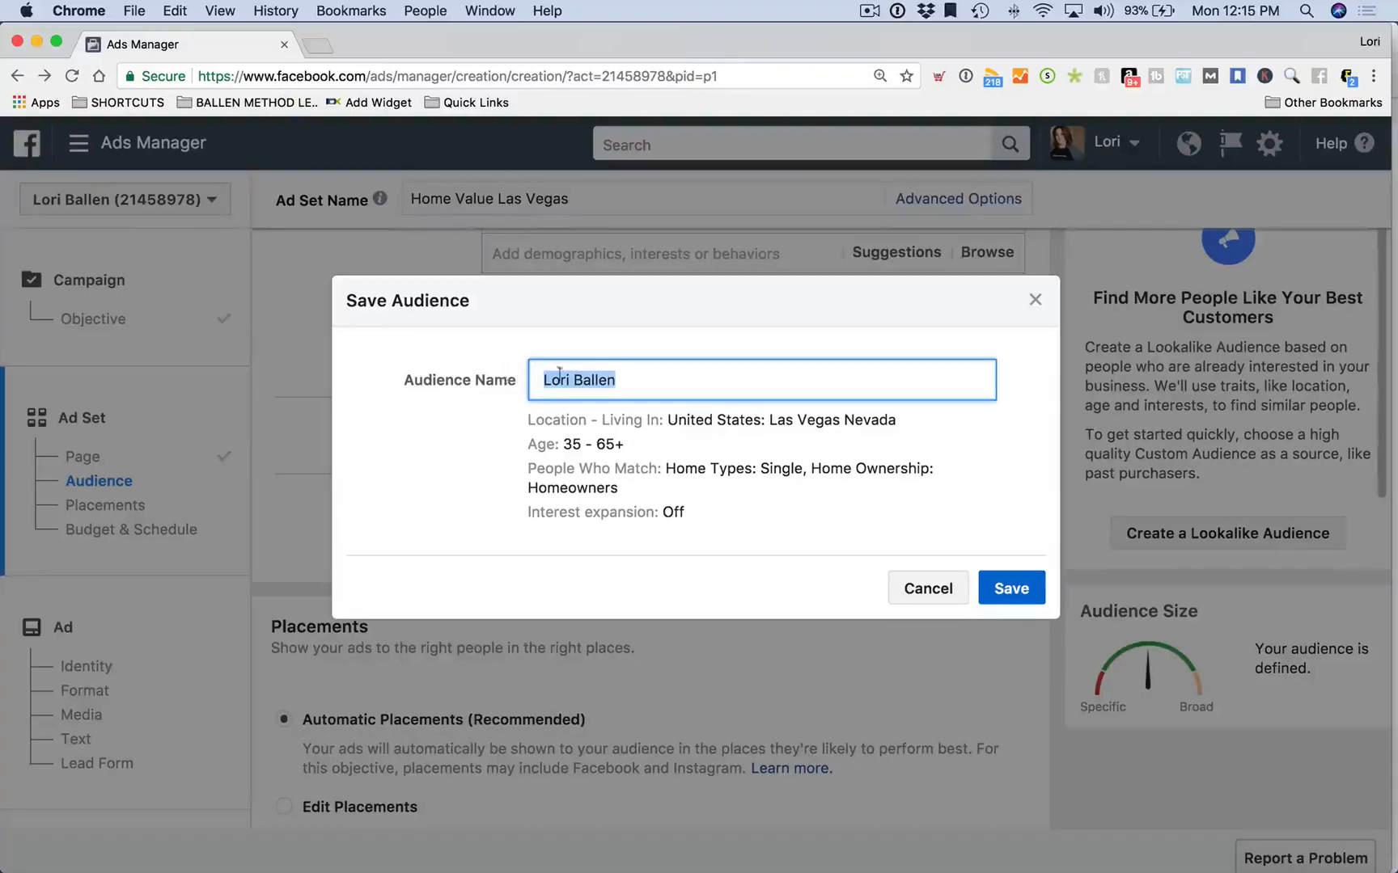
pyautogui.write('Home VAlu')
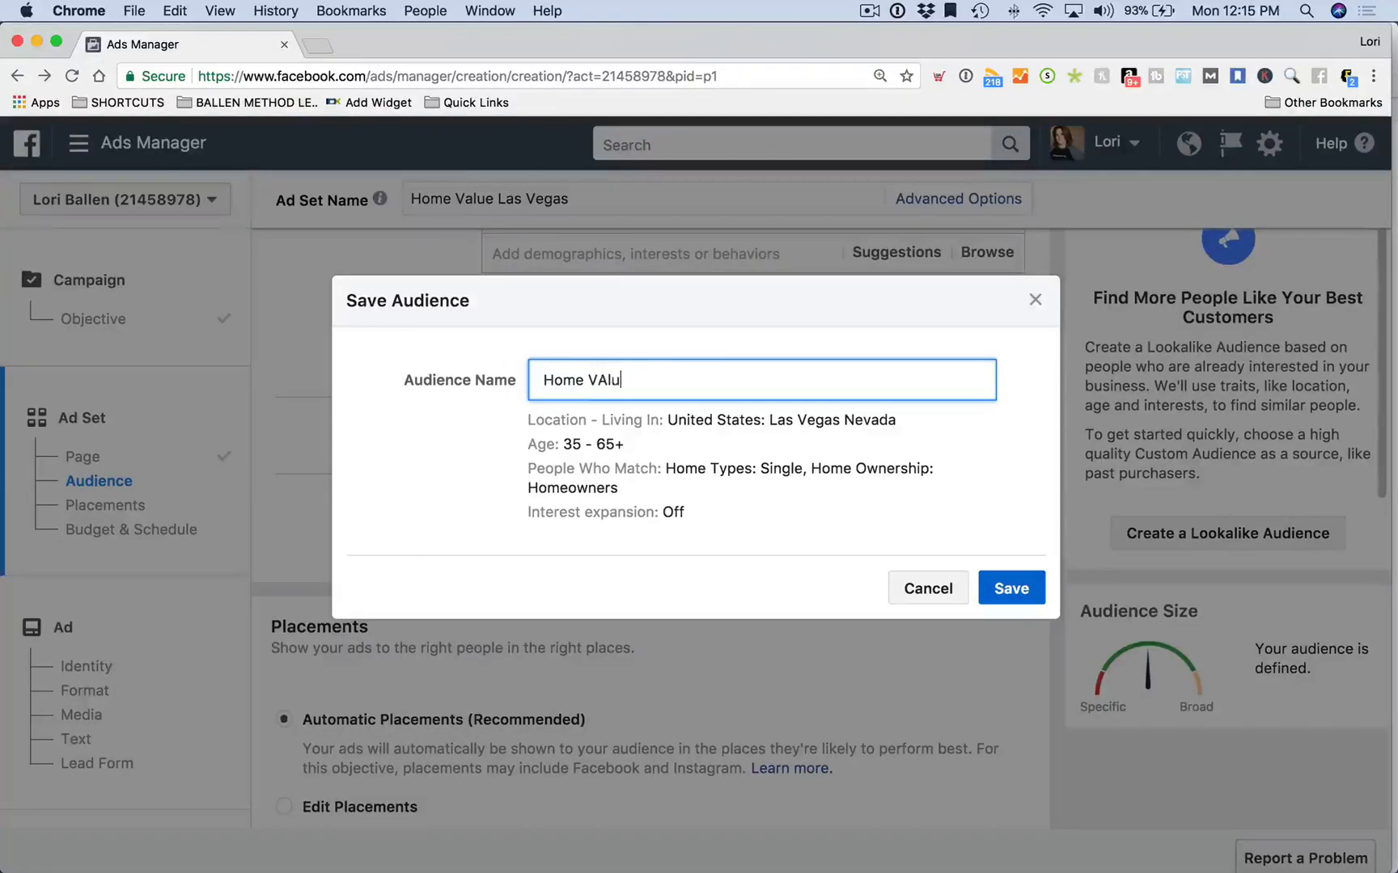
pyautogui.write('e')
pyautogui.press('BackSpace')
pyautogui.press('BackSpace')
pyautogui.write('lue')
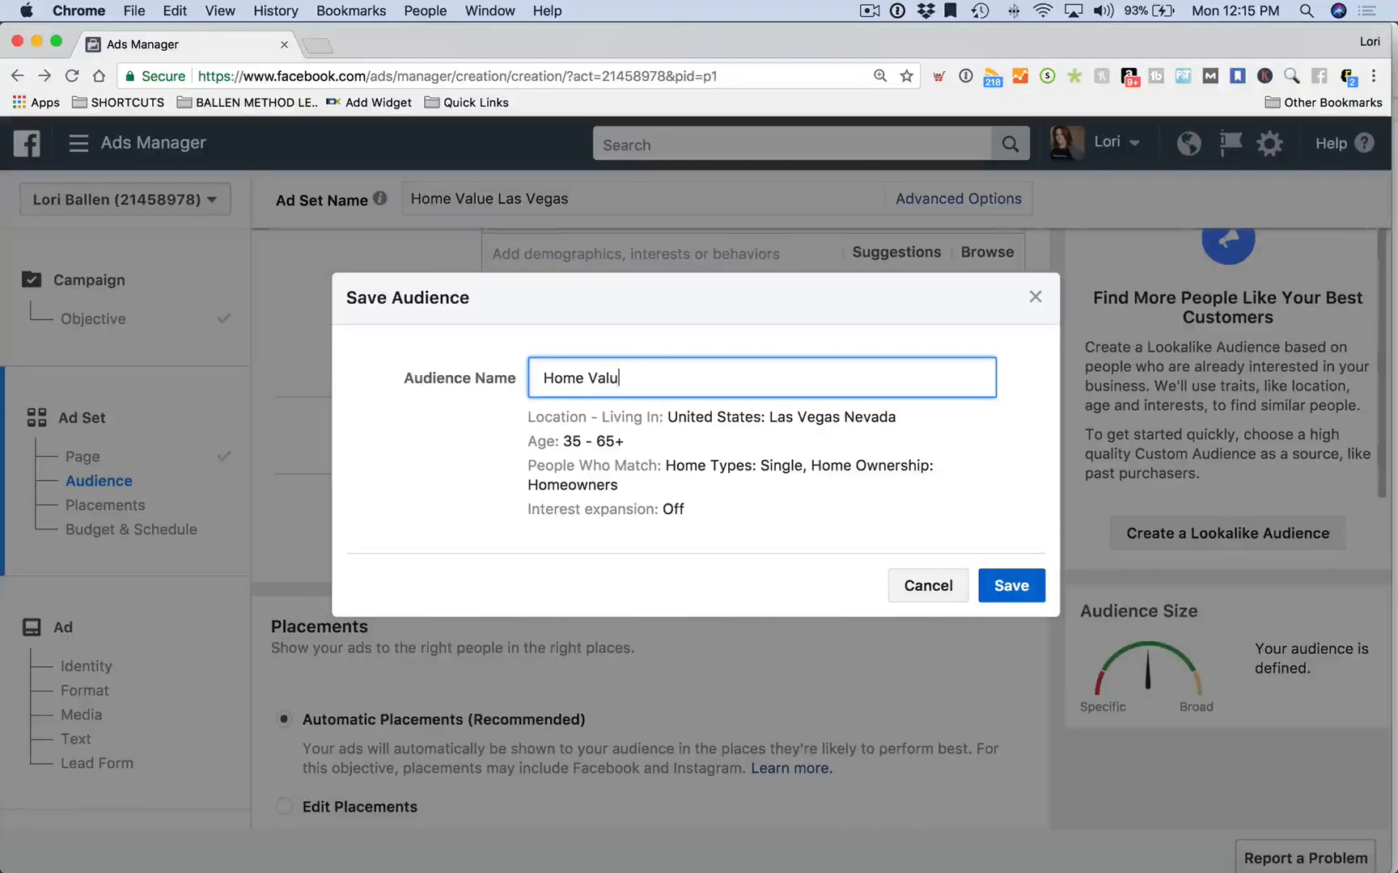
pyautogui.click(1009, 584)
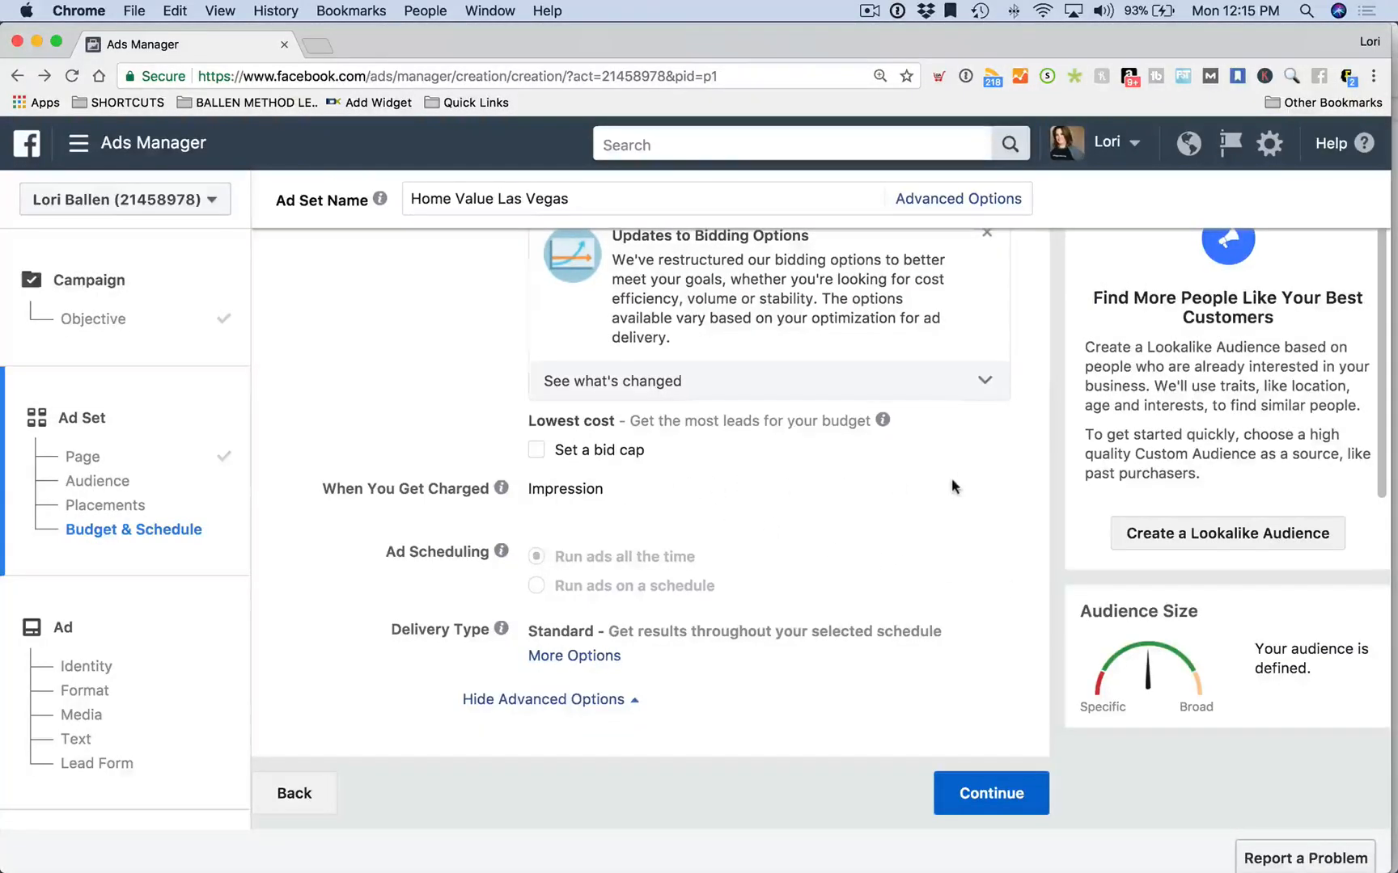
# Switch the ad set's Placements from automatic placements to Edit Placements
pyautogui.scroll(3, 951, 478)
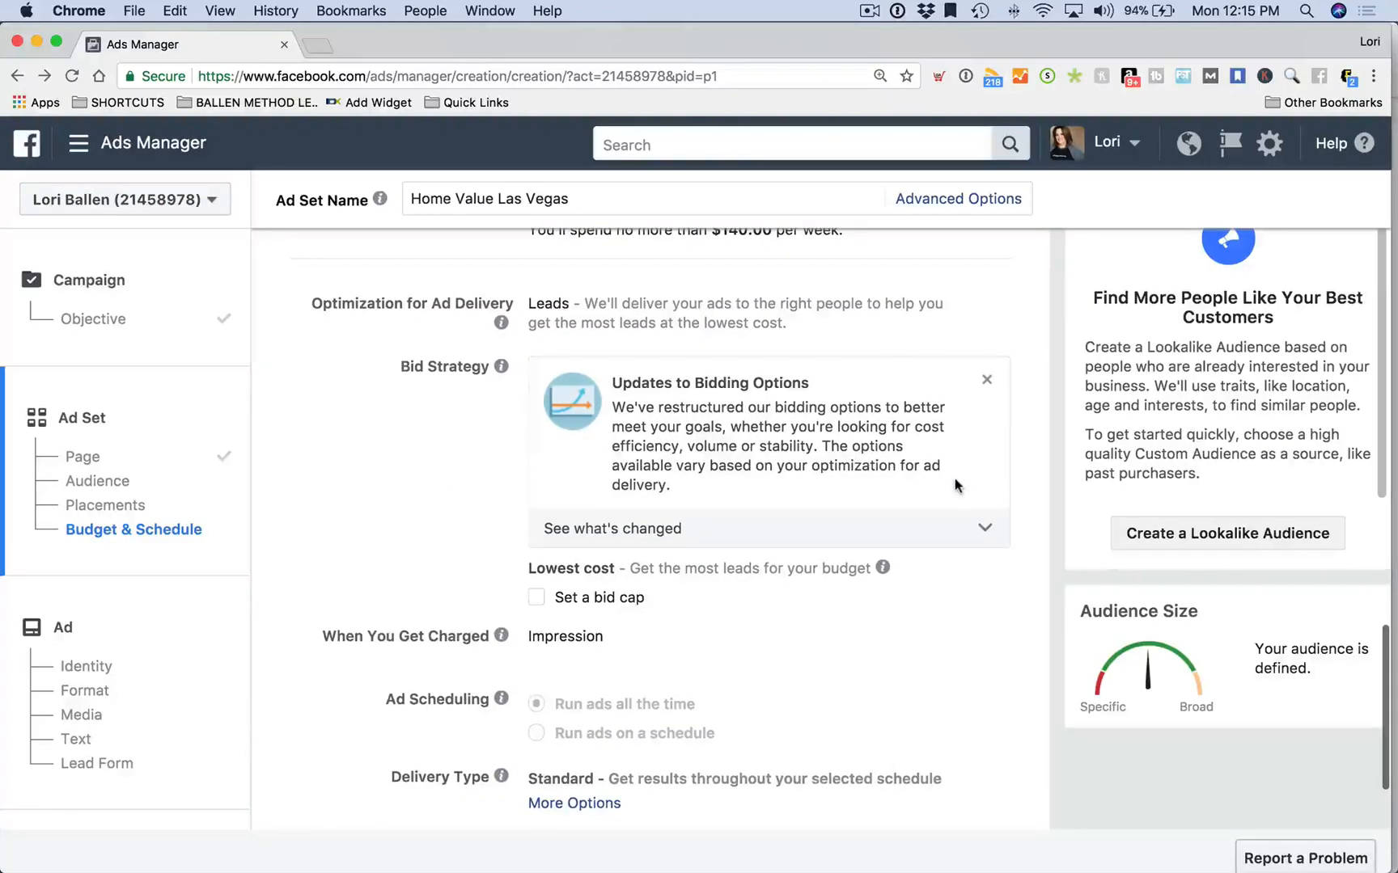
pyautogui.scroll(2, 778, 461)
pyautogui.scroll(1, 777, 461)
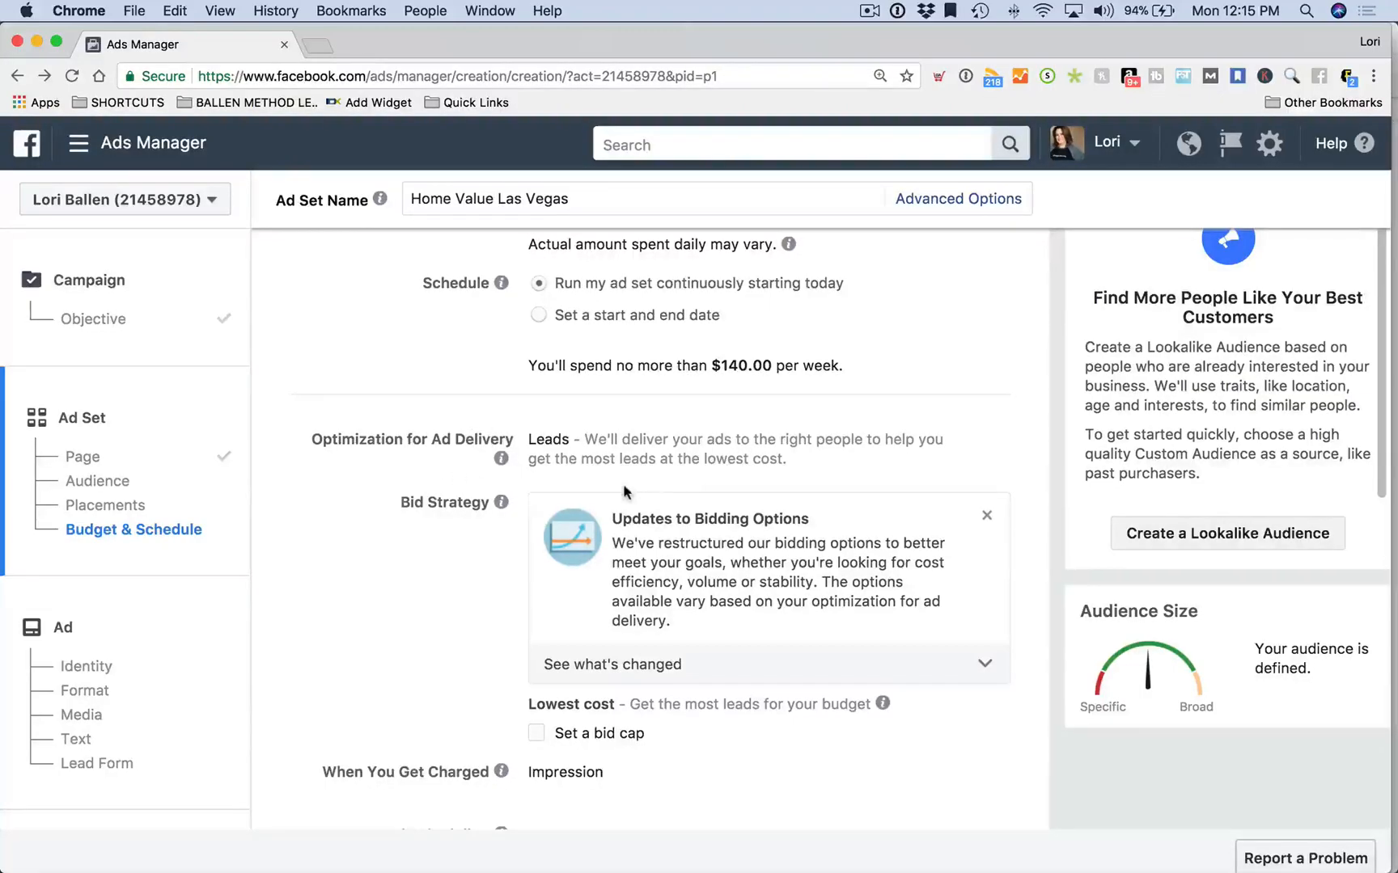
pyautogui.scroll(10, 529, 455)
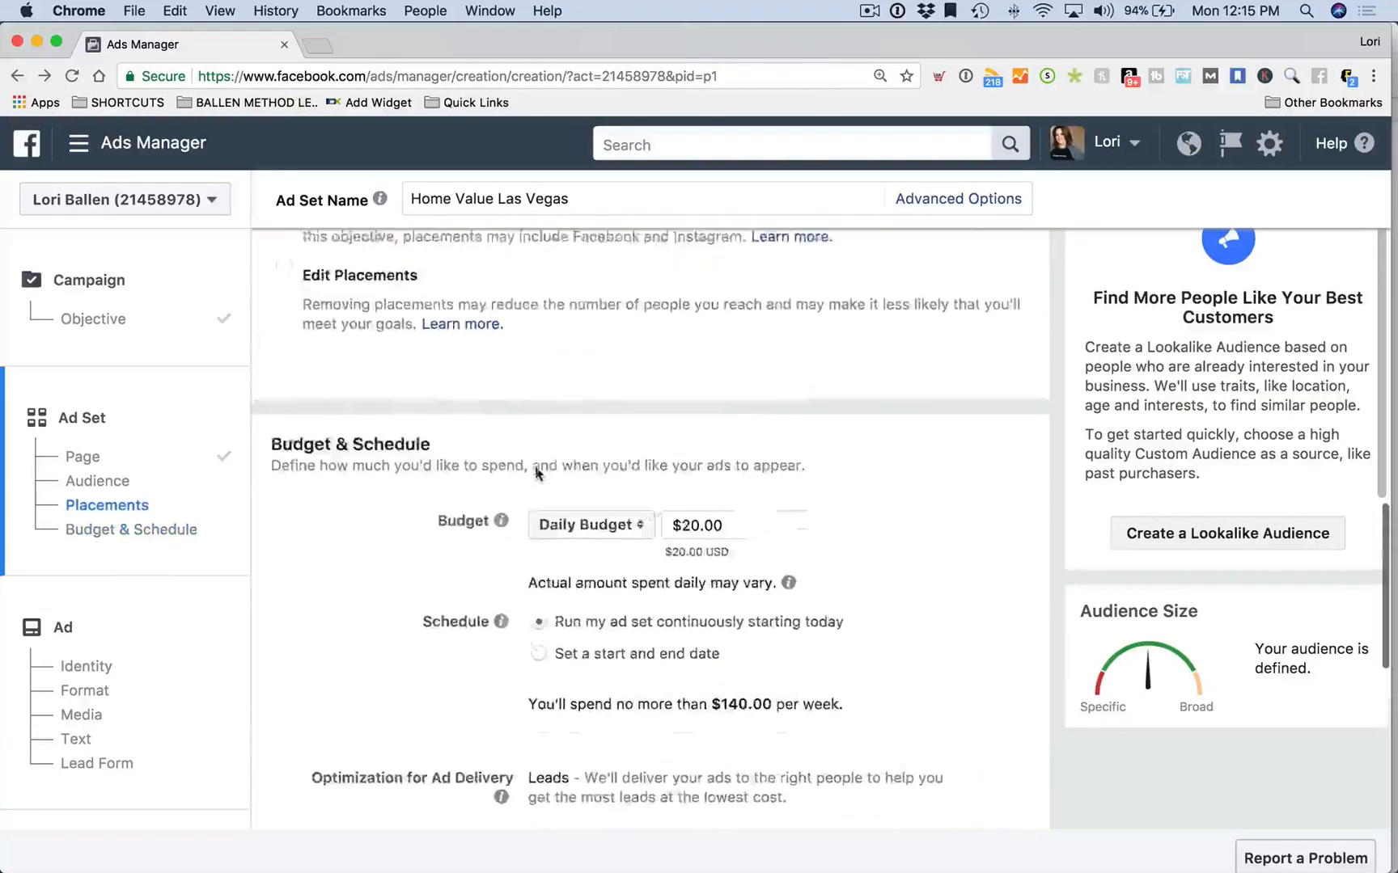
pyautogui.scroll(10, 535, 473)
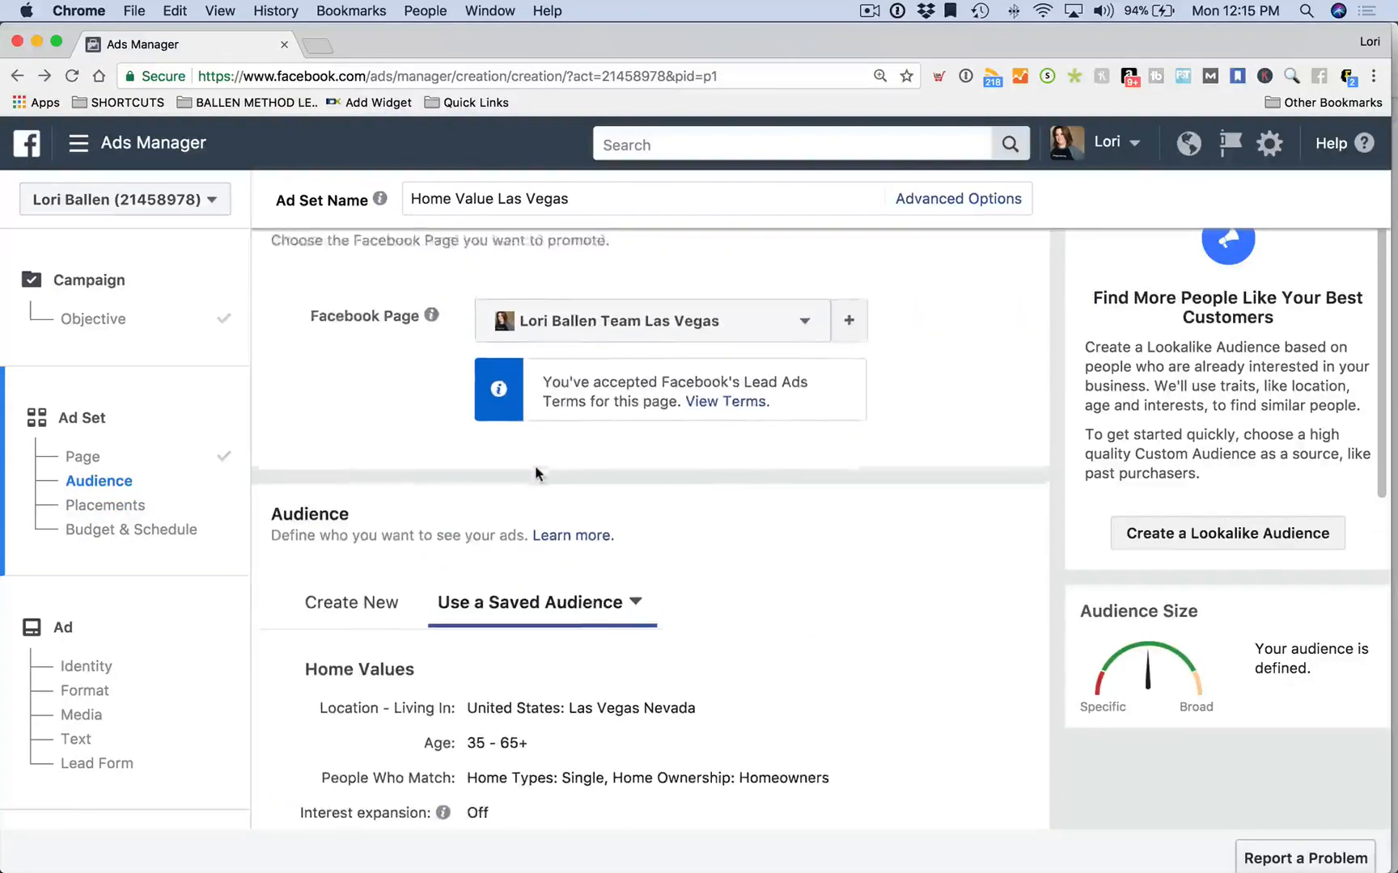
pyautogui.scroll(-5, 535, 473)
pyautogui.scroll(-8, 535, 473)
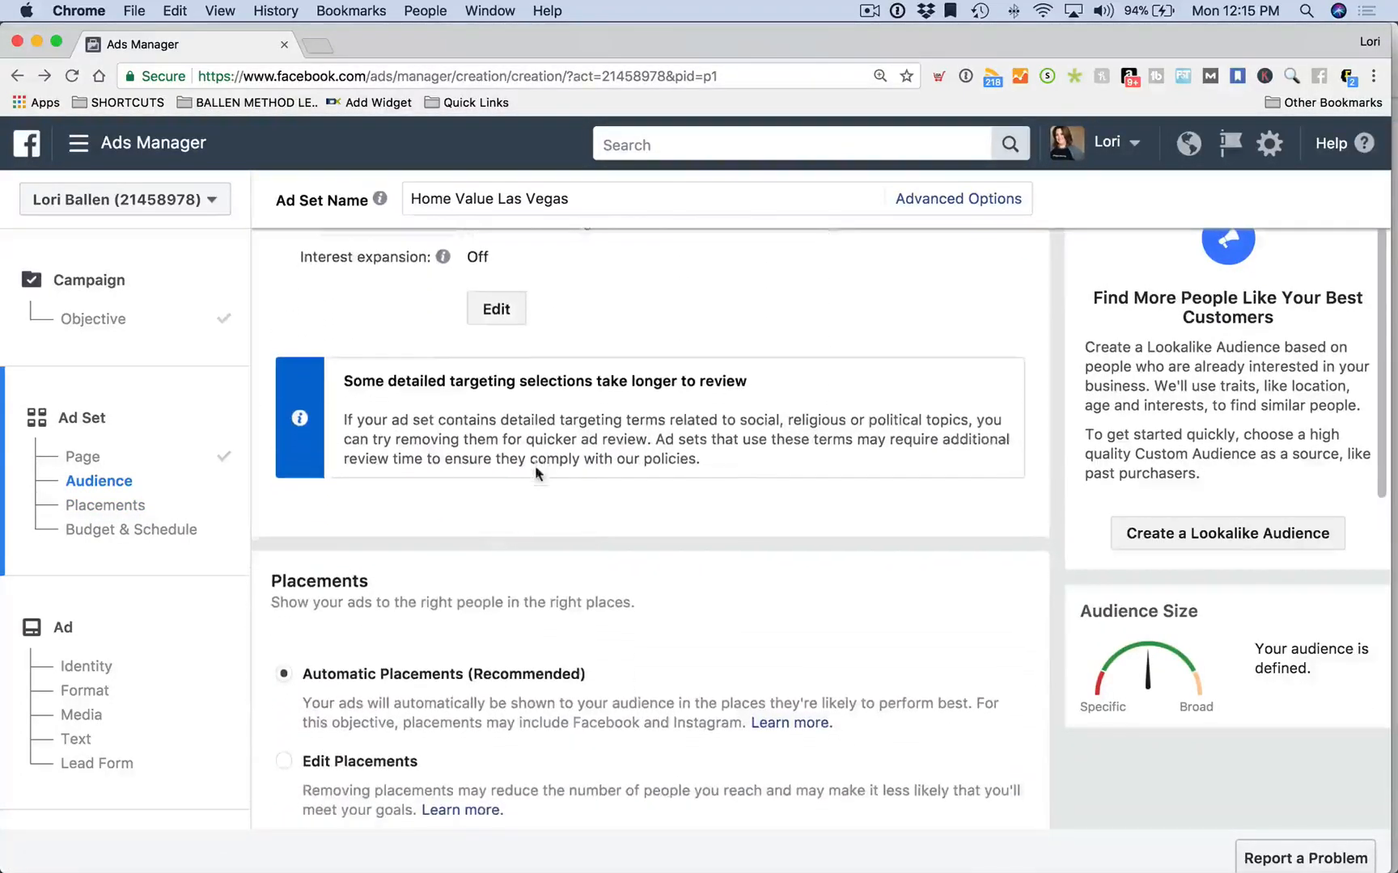
pyautogui.click(282, 476)
# Untick Instagram under Platforms in the placements
pyautogui.scroll(-3, 421, 511)
pyautogui.scroll(-2, 422, 512)
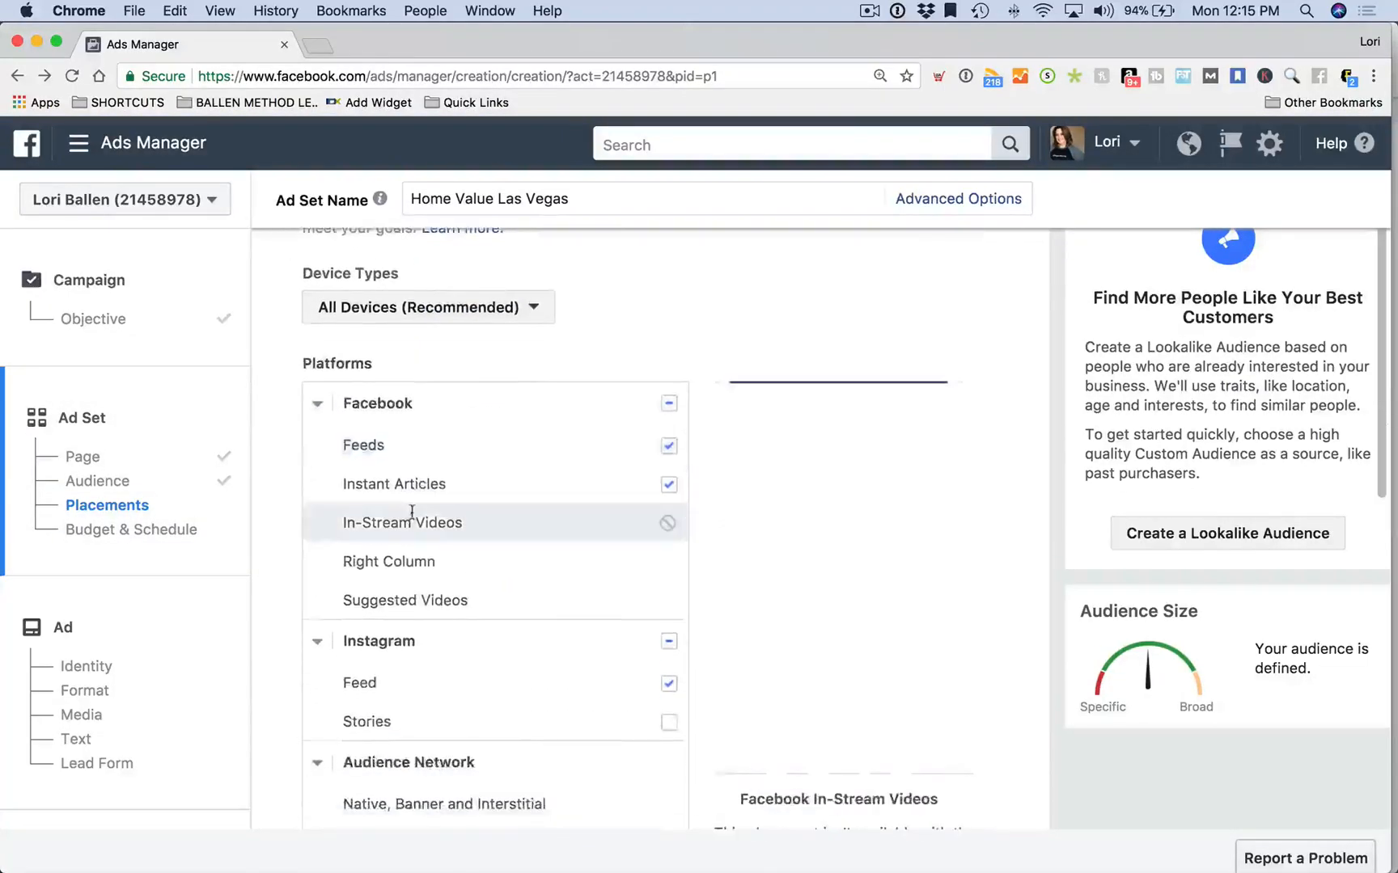
pyautogui.click(669, 619)
pyautogui.scroll(-5, 583, 630)
# Untick Instant Articles so only Facebook Feeds remains, then scroll down to Budget & Schedule
pyautogui.scroll(2, 583, 630)
pyautogui.scroll(6, 584, 632)
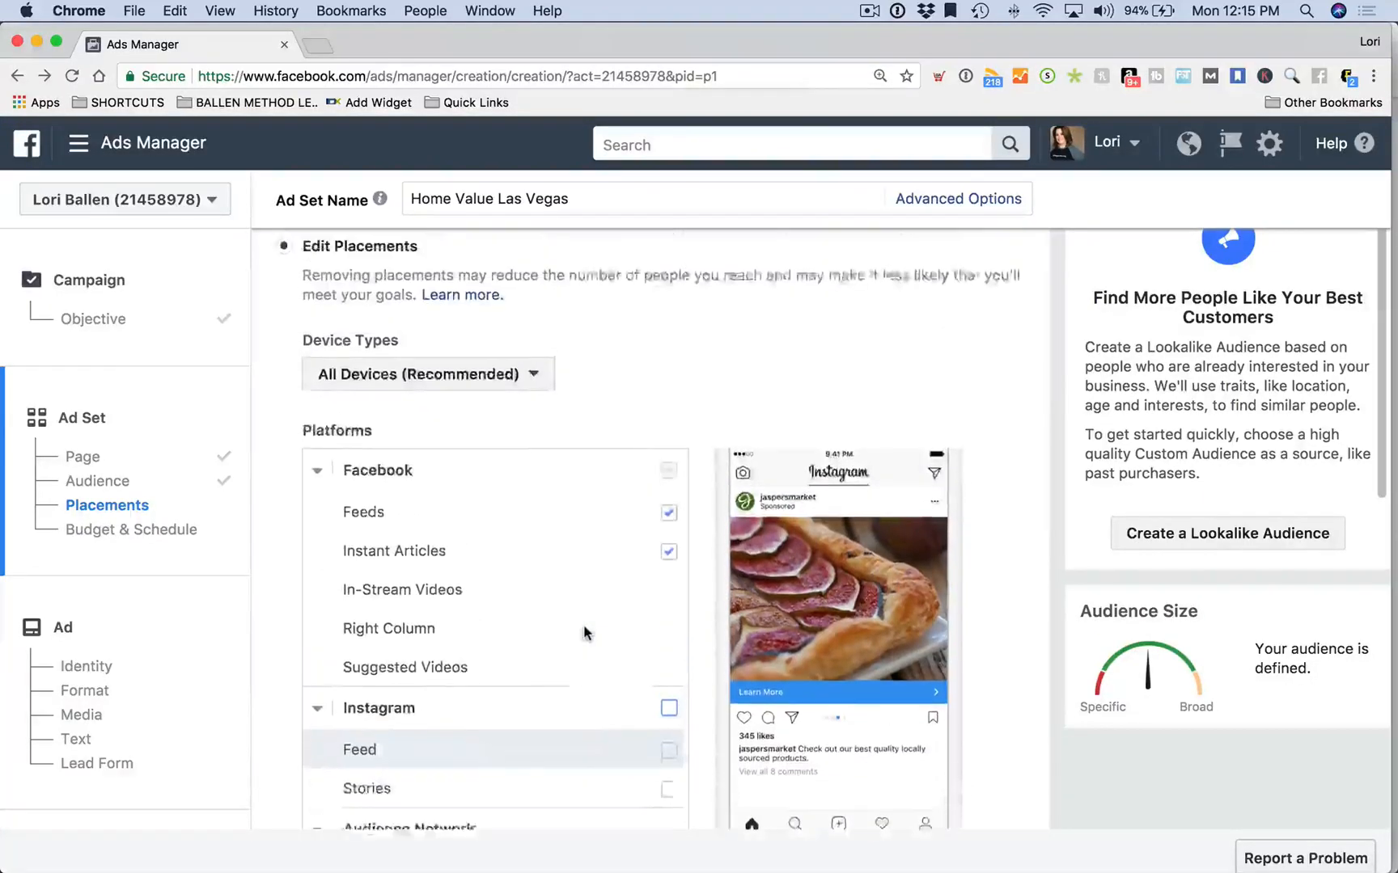
pyautogui.scroll(-2, 584, 632)
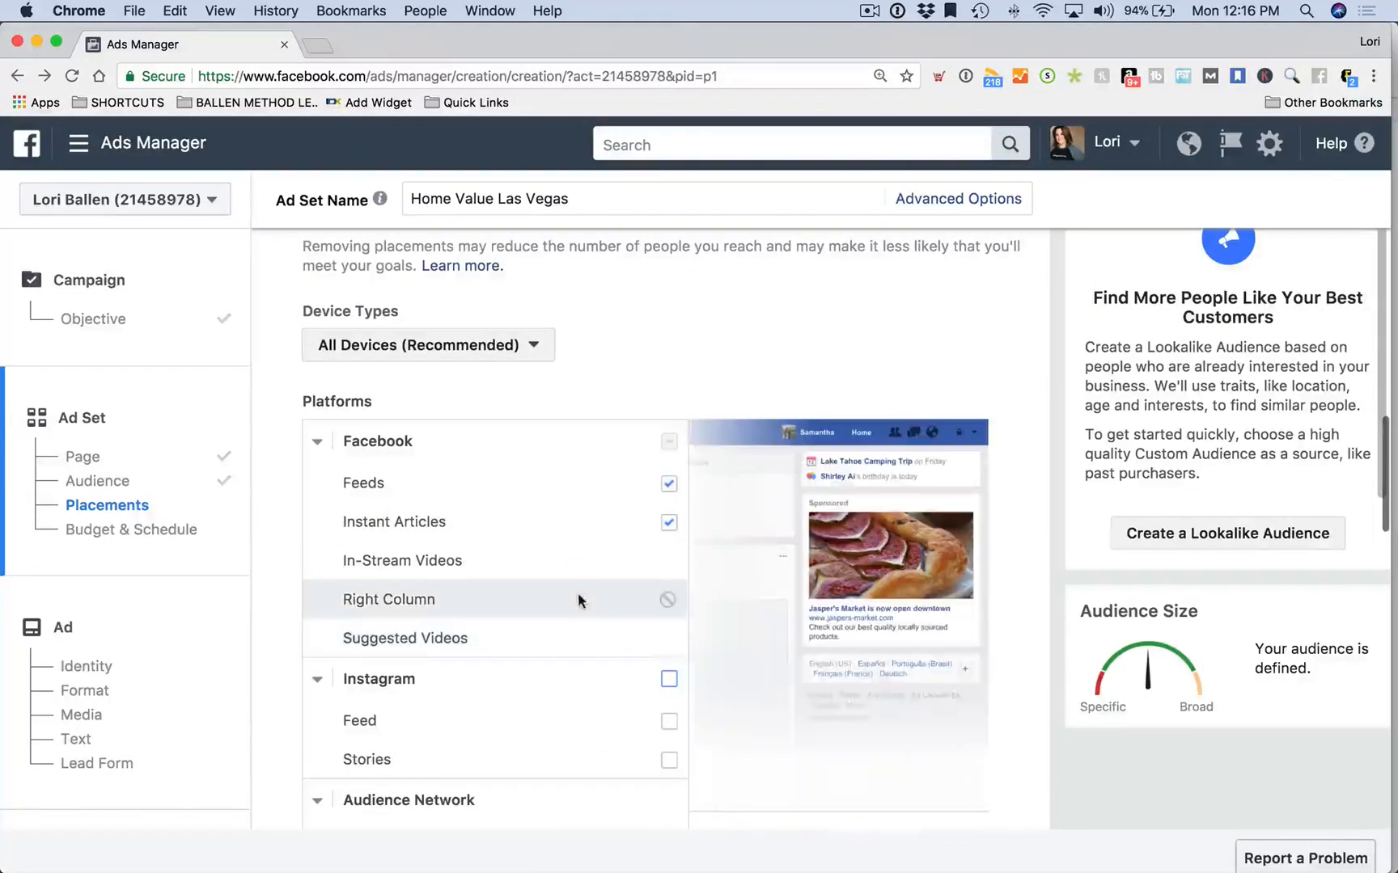
pyautogui.scroll(-1, 579, 592)
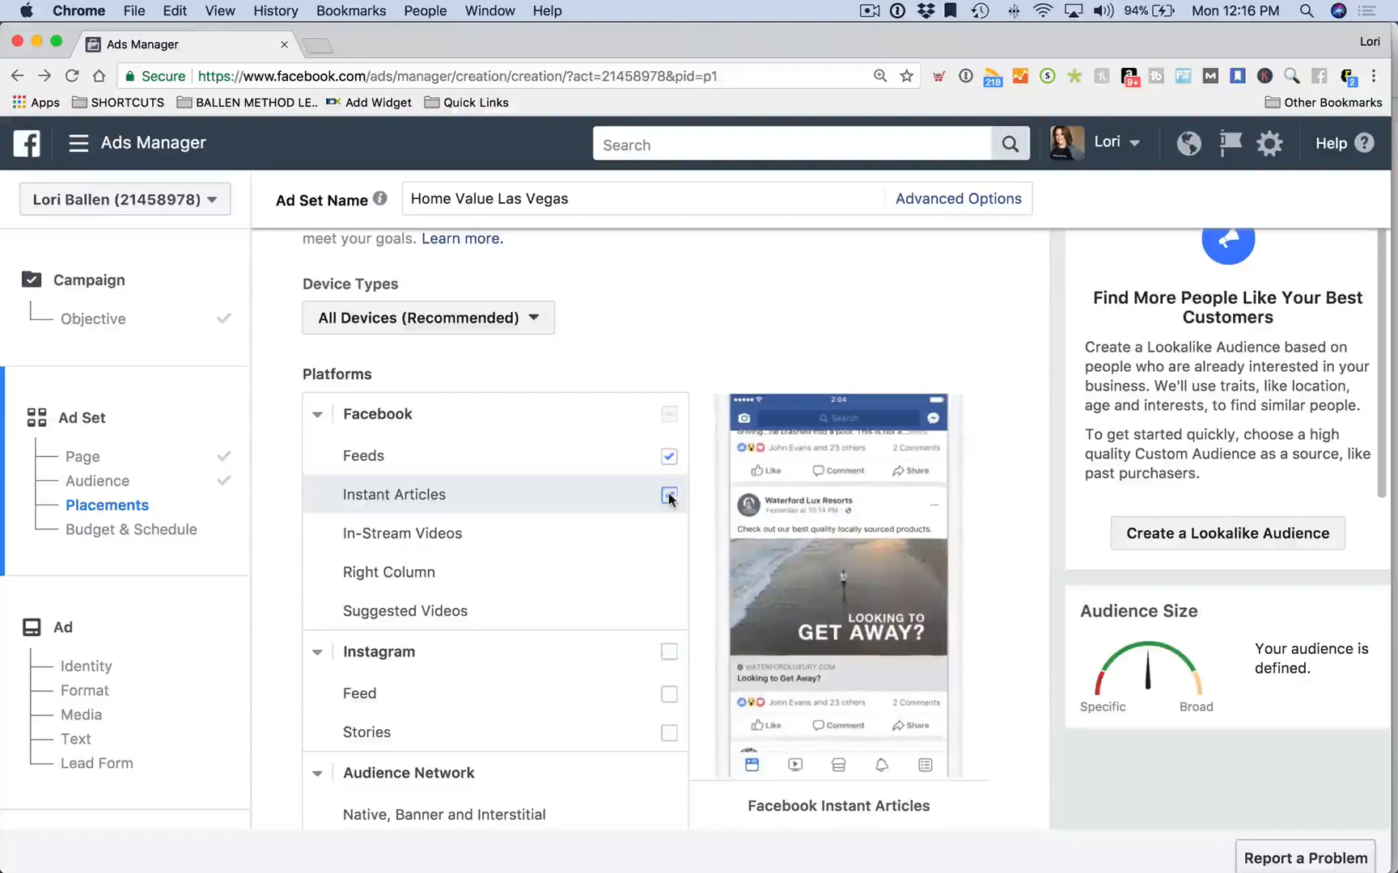
pyautogui.click(670, 496)
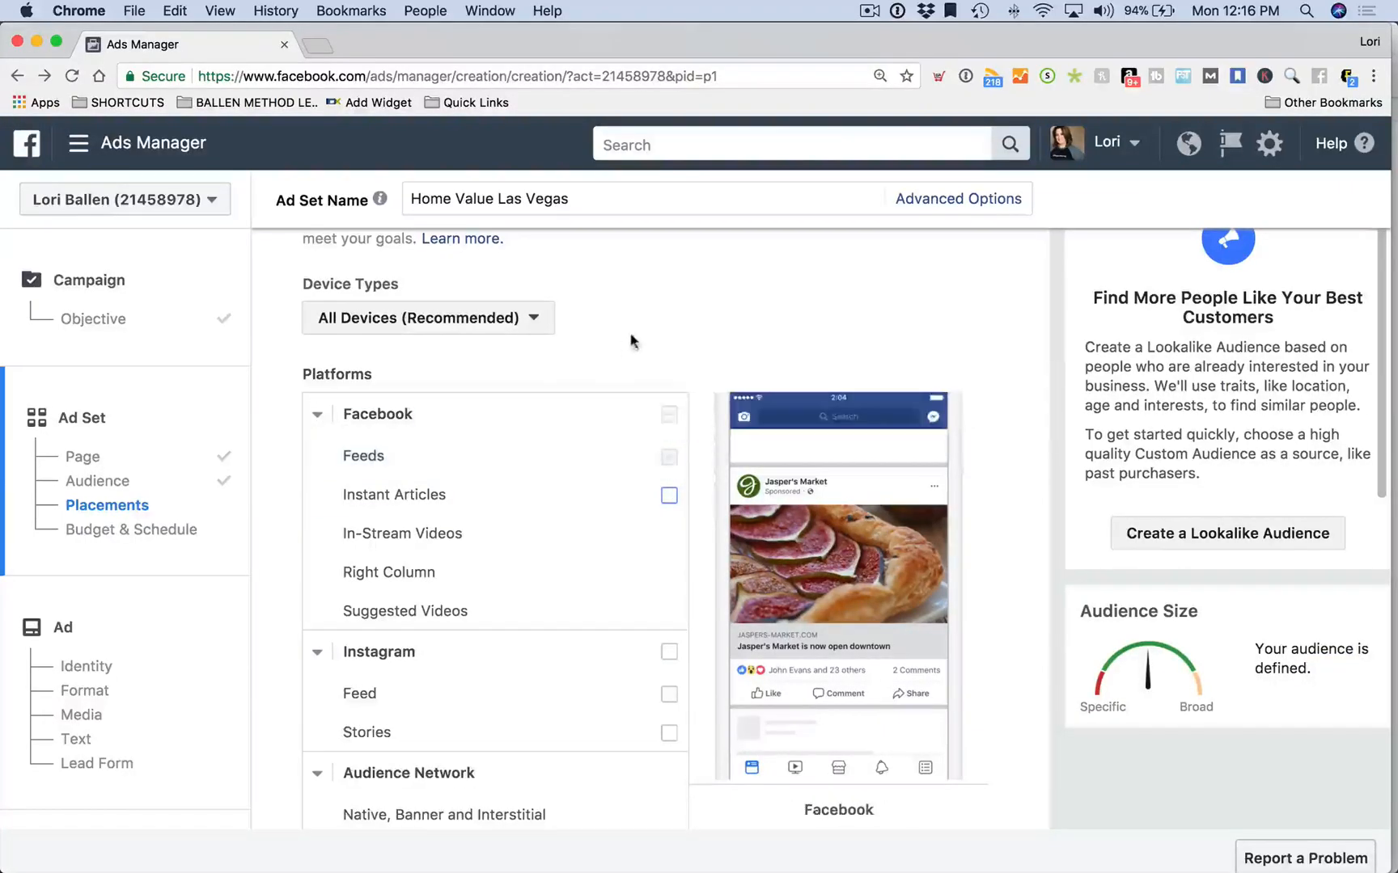
pyautogui.scroll(-7, 571, 419)
pyautogui.scroll(-3, 571, 418)
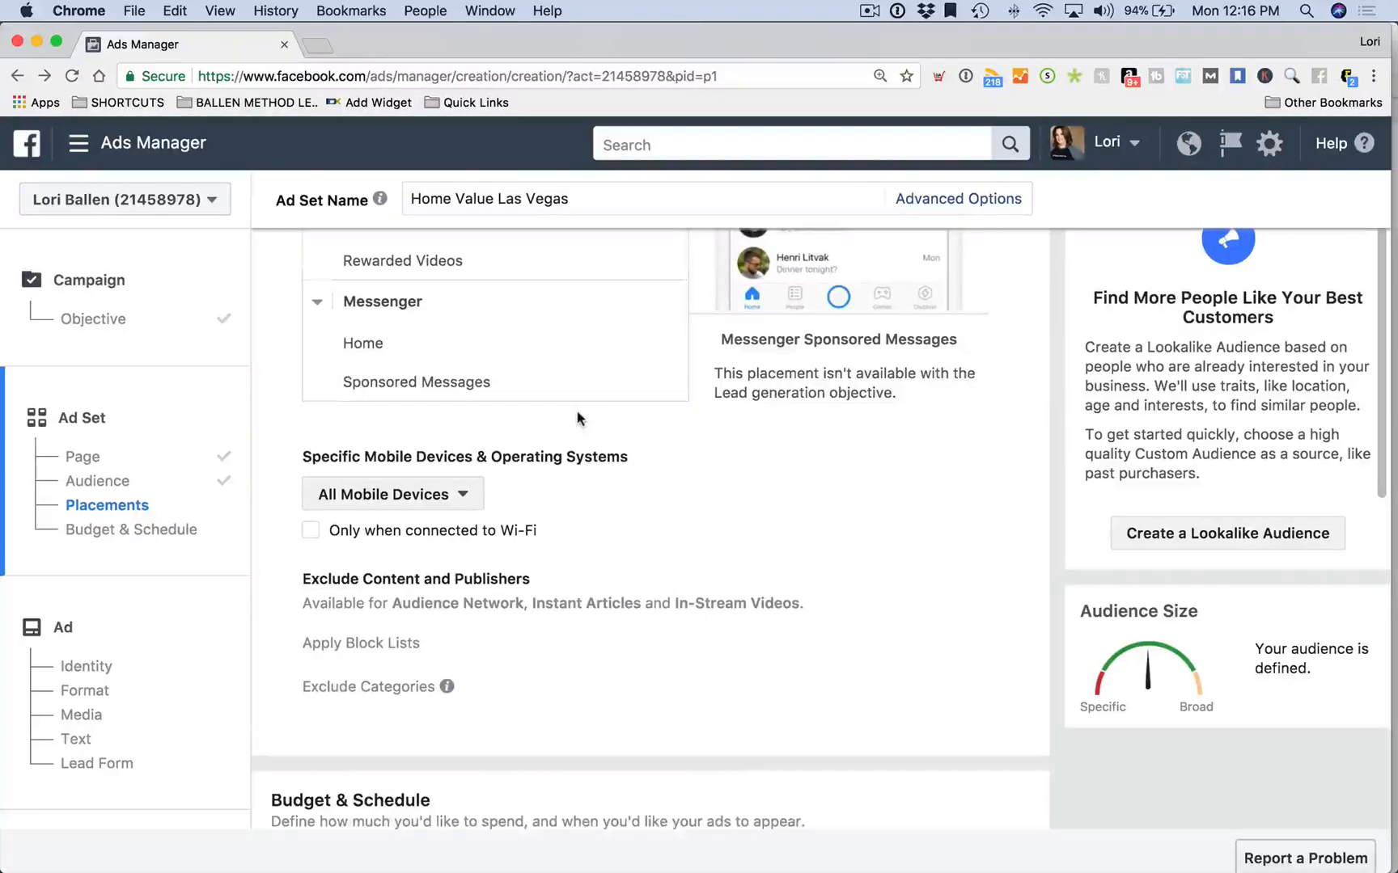
pyautogui.scroll(-3, 577, 419)
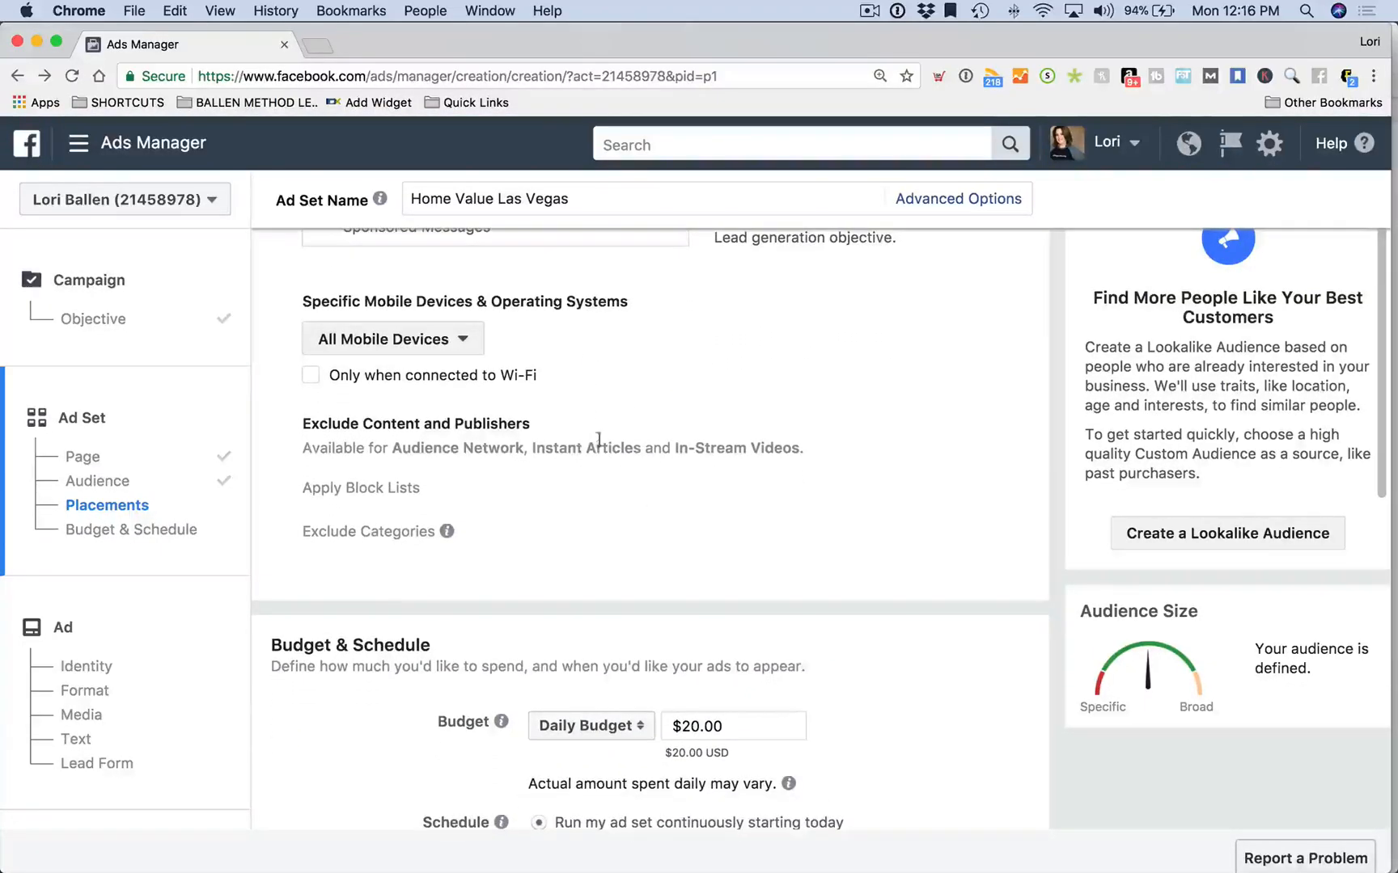
pyautogui.scroll(-1, 601, 374)
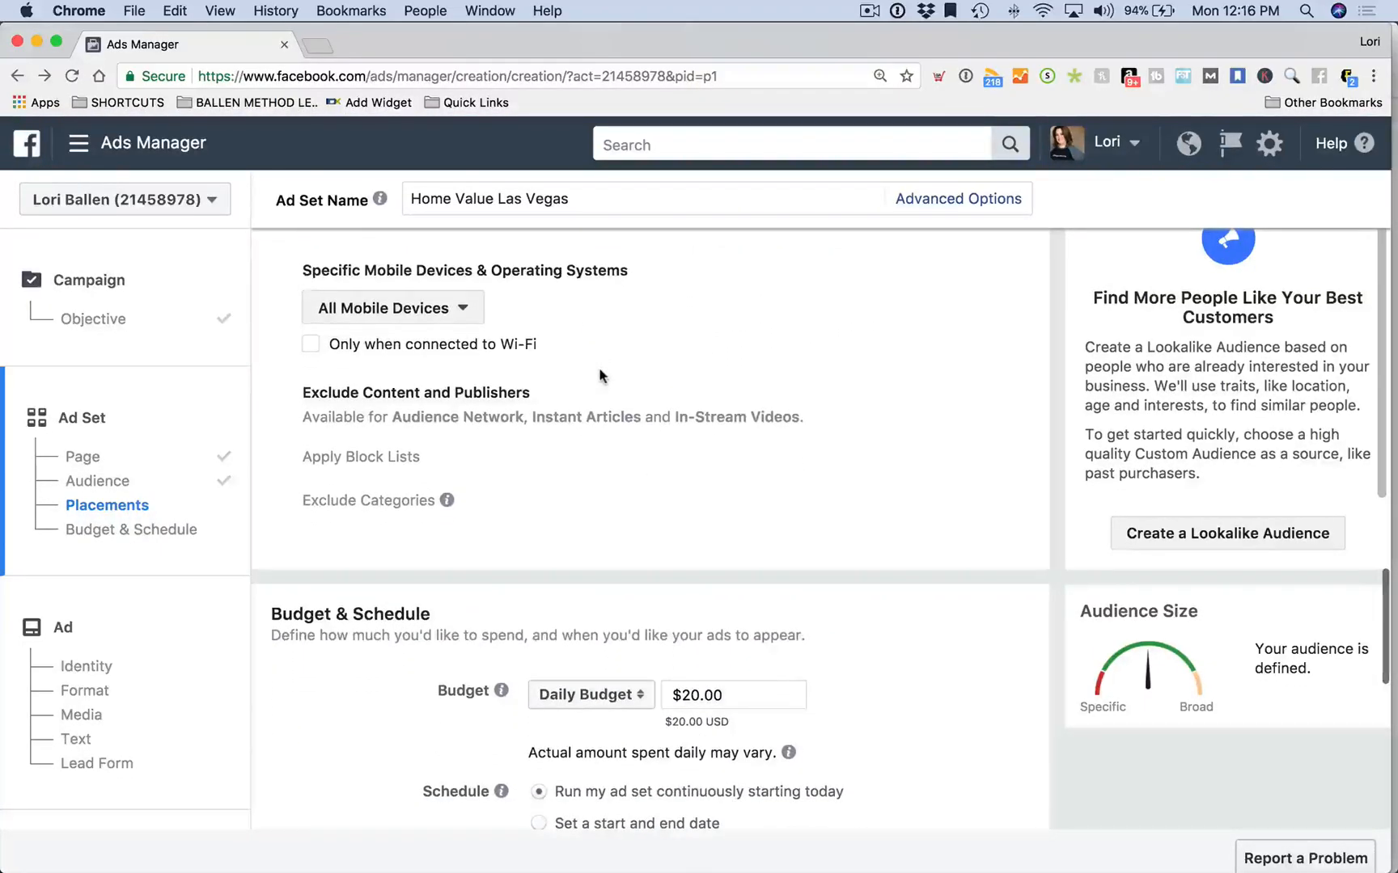
pyautogui.scroll(10, 600, 371)
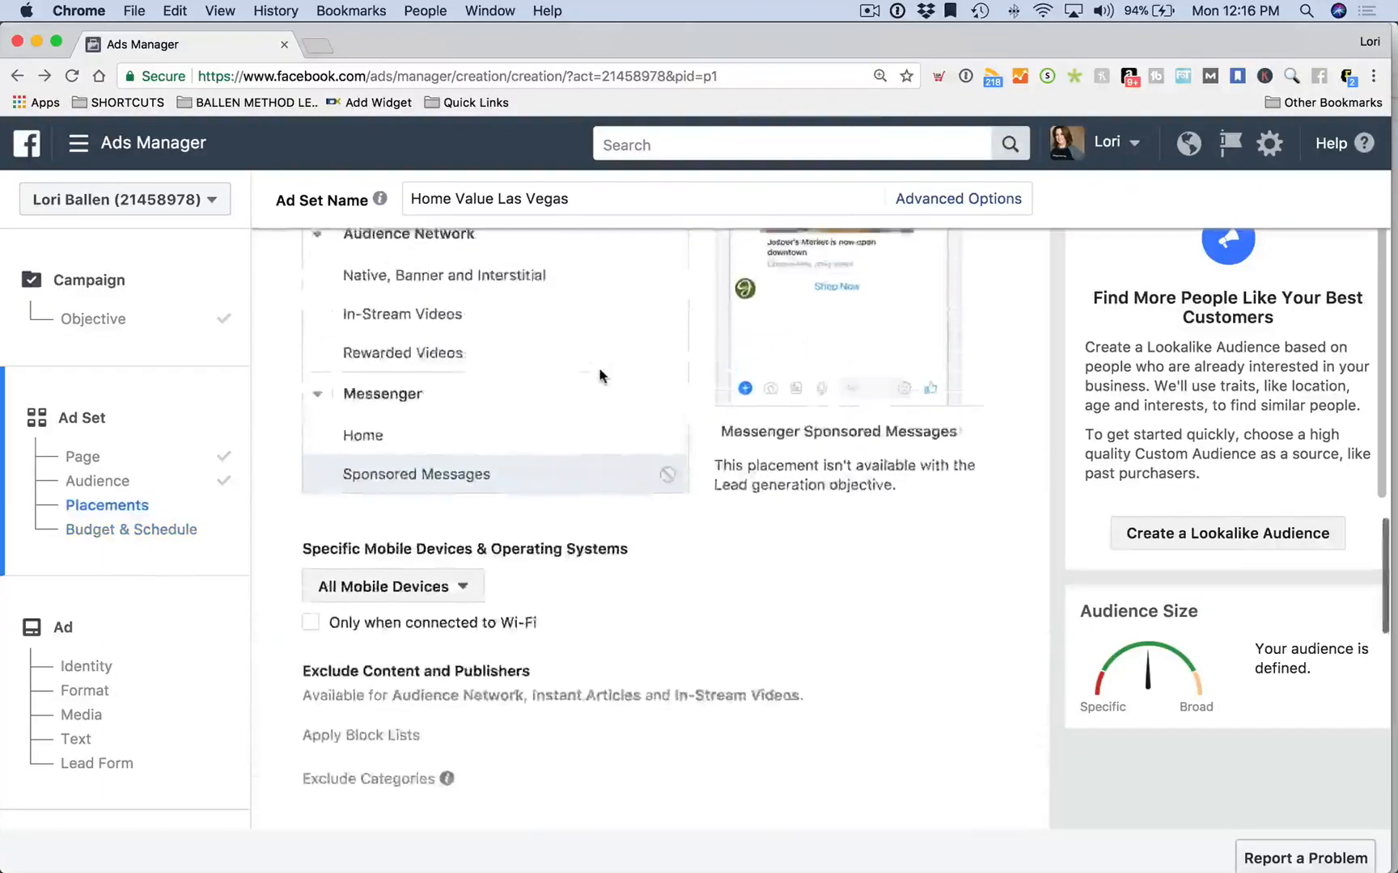
pyautogui.scroll(3, 671, 546)
pyautogui.scroll(-15, 648, 524)
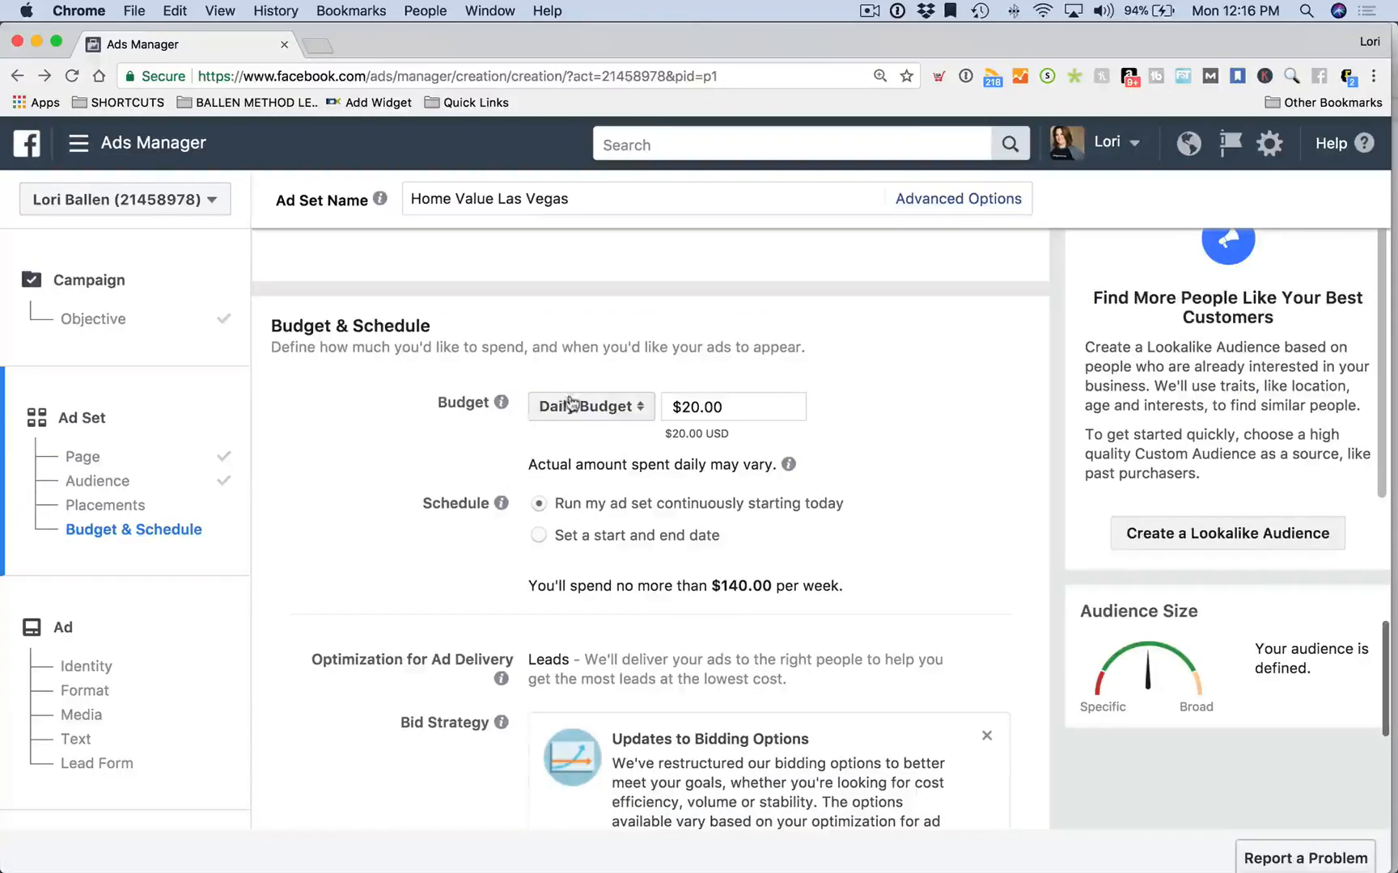
# Change the budget to a lifetime budget of $300.00
pyautogui.click(574, 407)
pyautogui.click(576, 437)
pyautogui.click(800, 406)
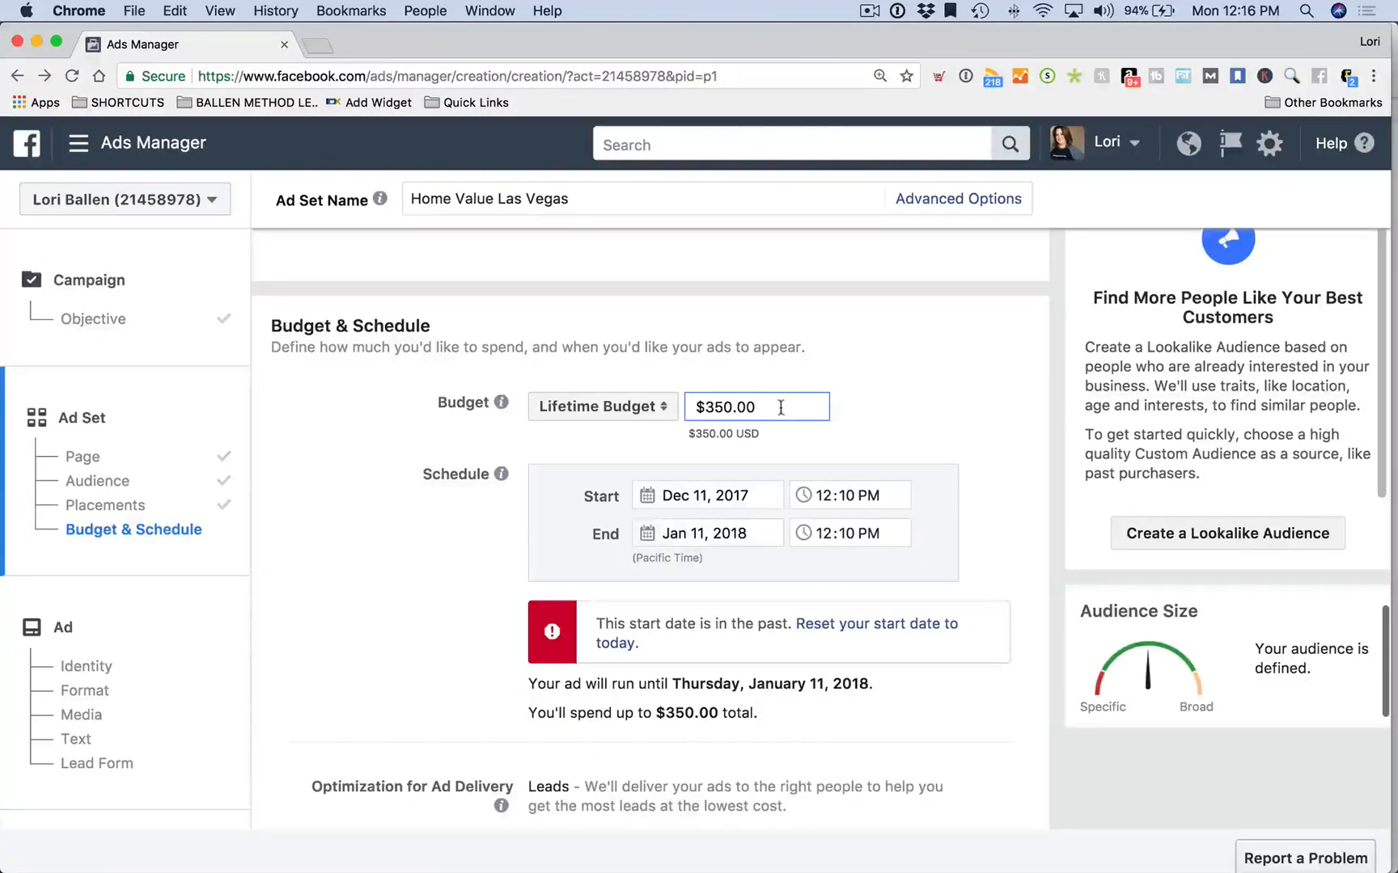
pyautogui.moveTo(781, 406); pyautogui.dragTo(671, 407)
pyautogui.write('3')
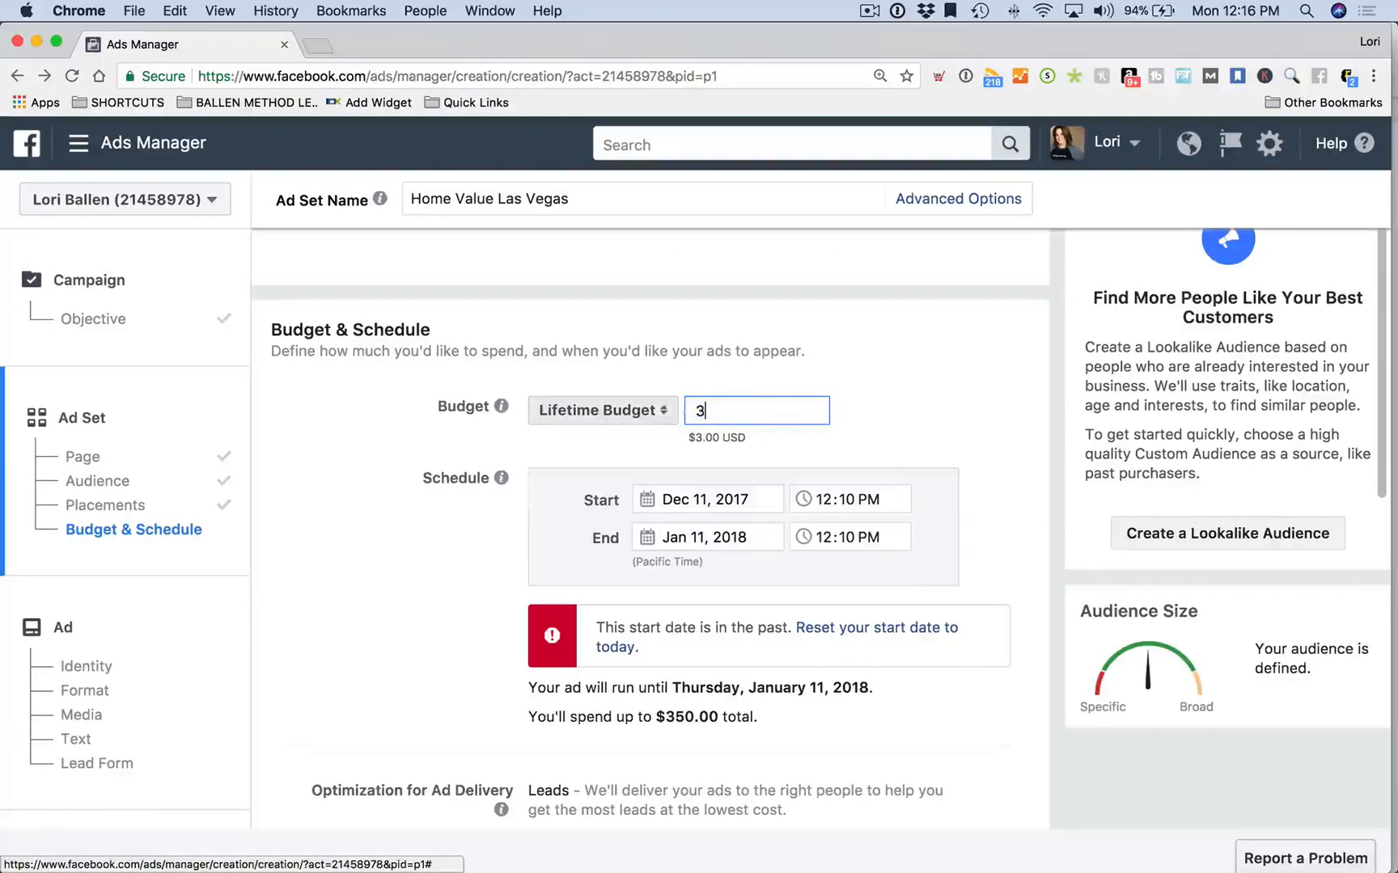
# Check the end date and start date in their calendars without changing them
pyautogui.click(728, 537)
pyautogui.click(410, 564)
pyautogui.scroll(-1, 410, 565)
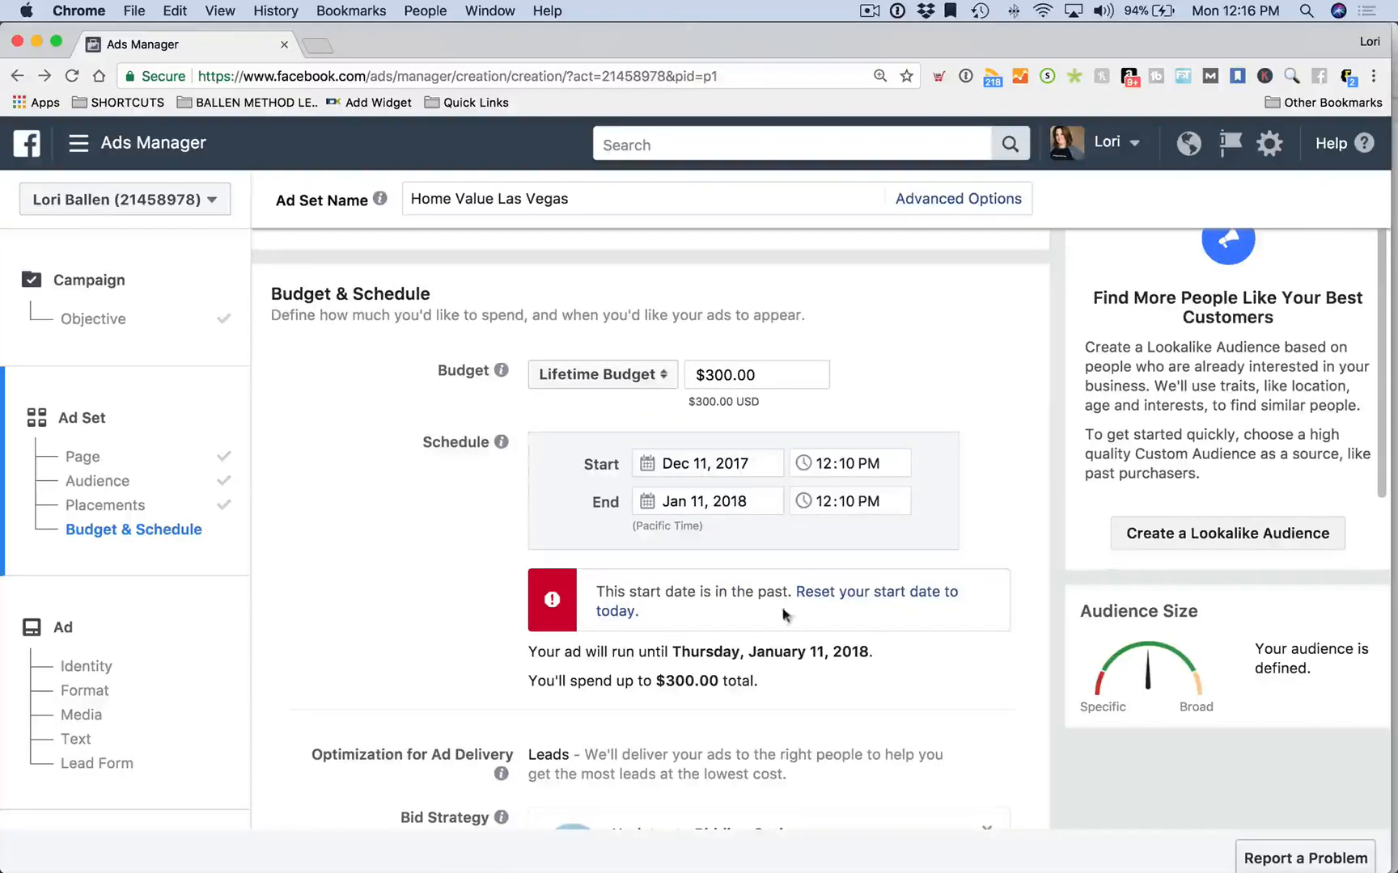
pyautogui.click(712, 464)
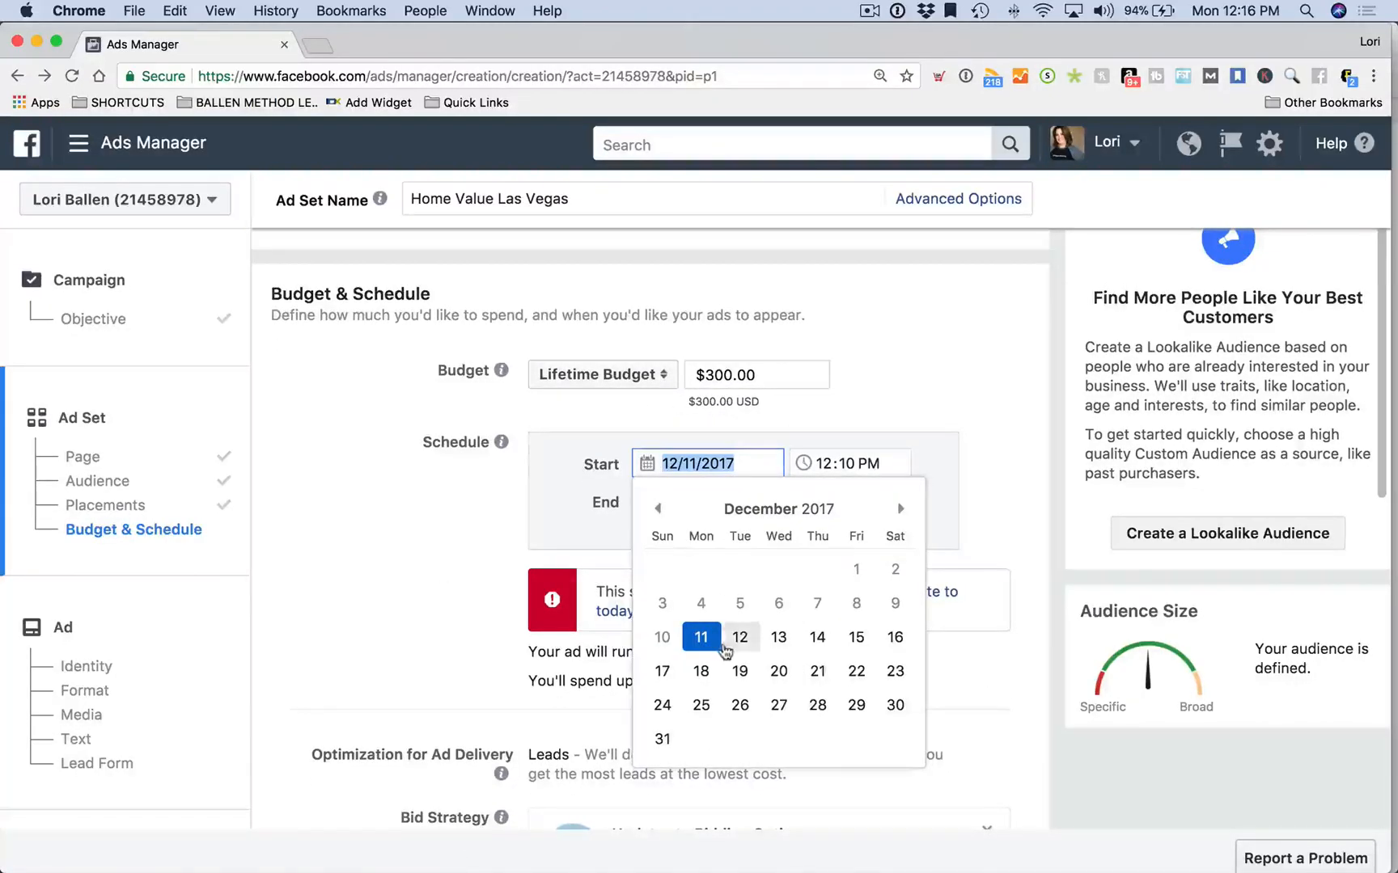
pyautogui.click(703, 638)
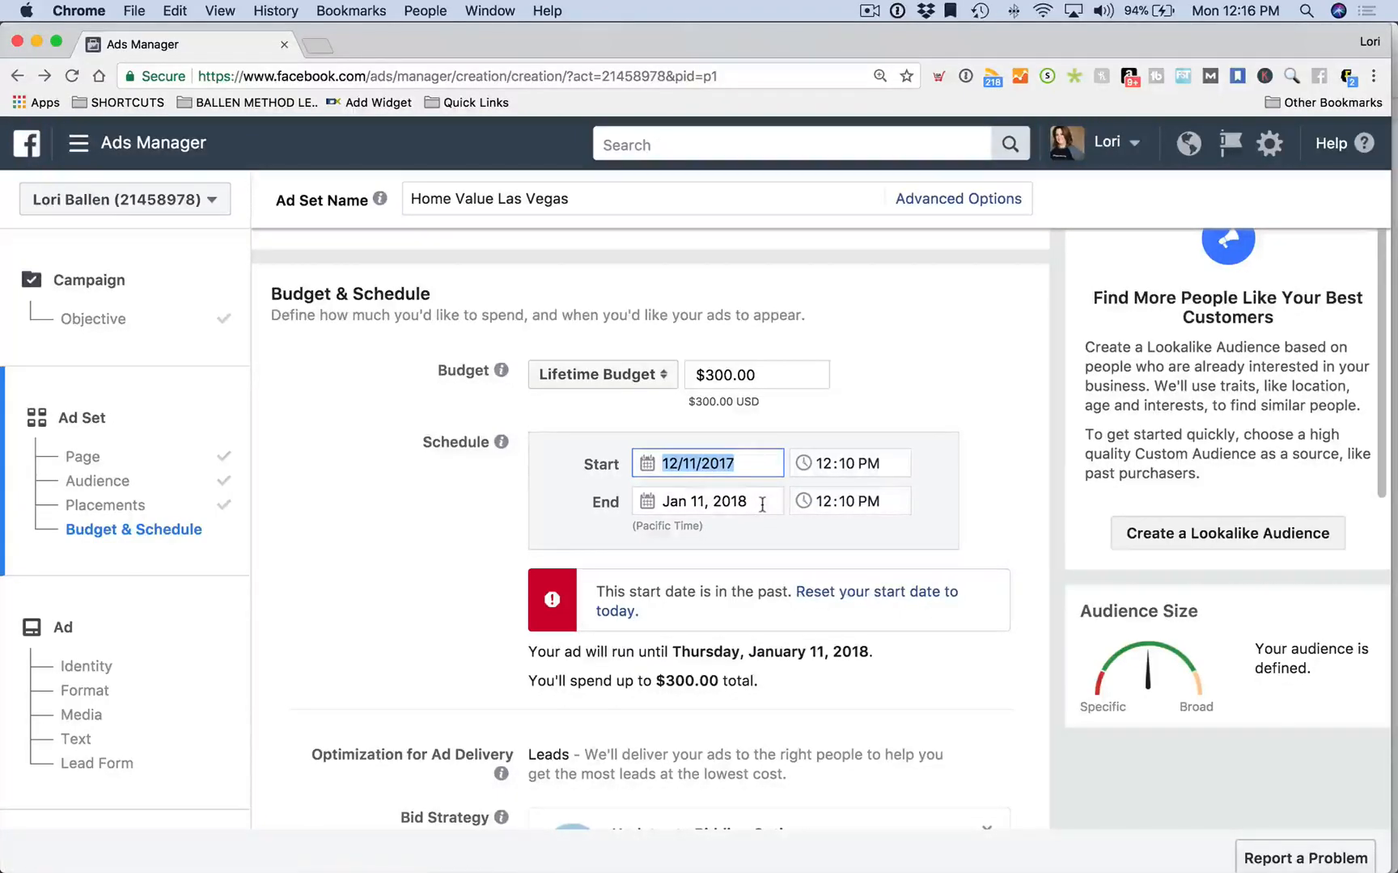
# Move the start date to Dec 12, then set it back to Dec 11, 2017
pyautogui.click(772, 468)
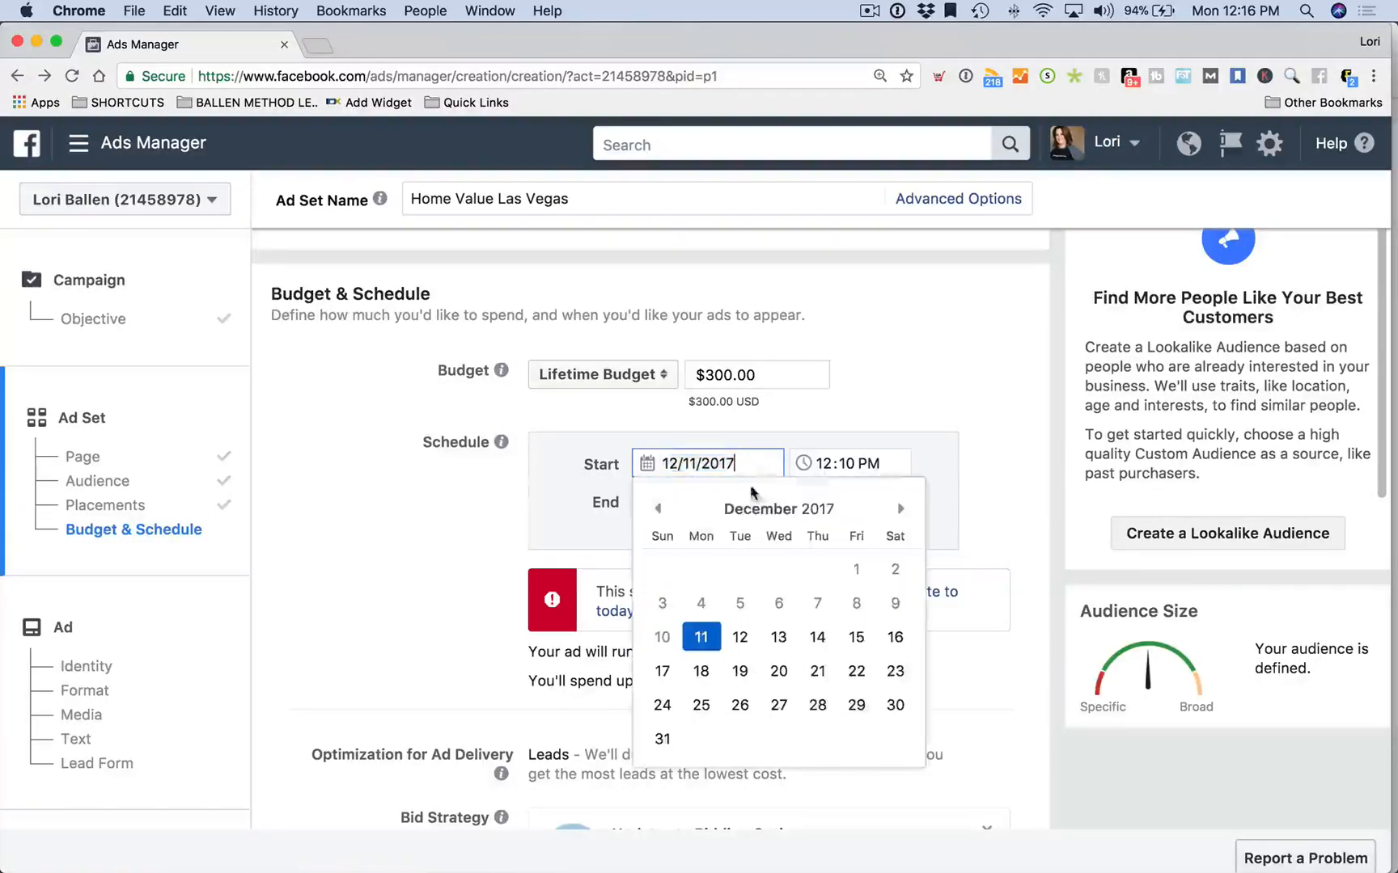
pyautogui.click(743, 636)
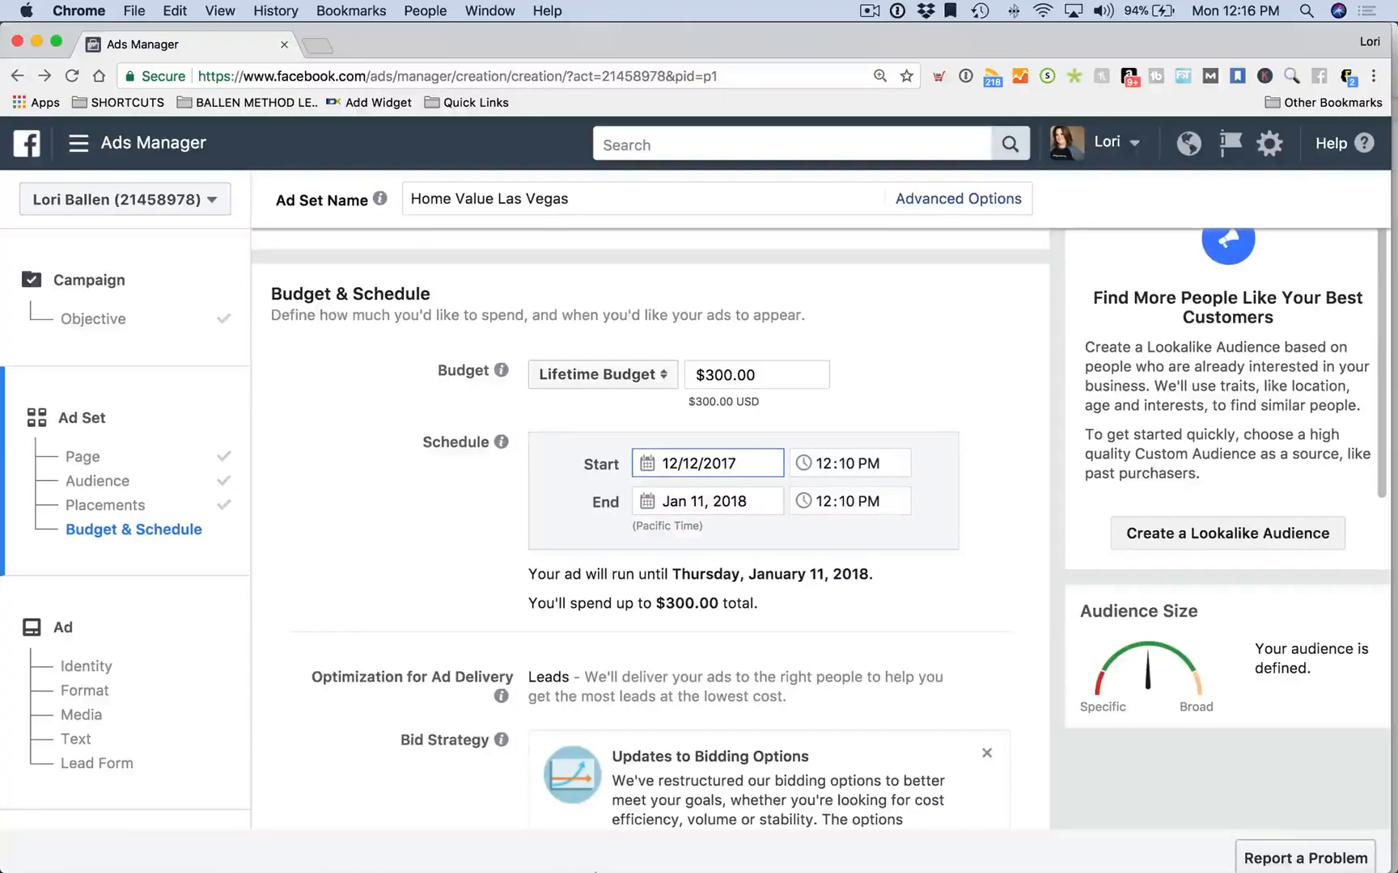
pyautogui.moveTo(613, 841)
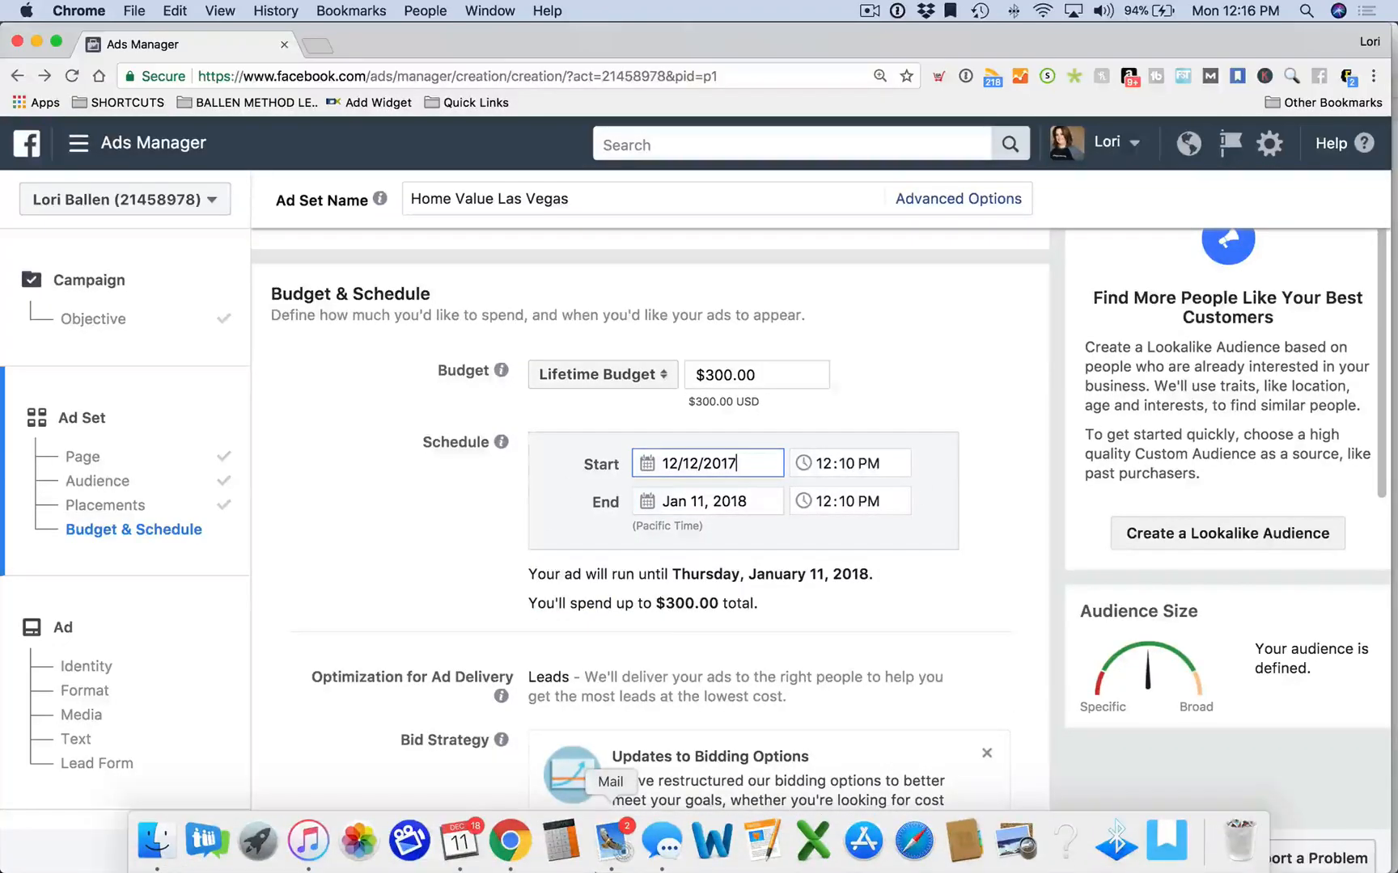
pyautogui.click(758, 464)
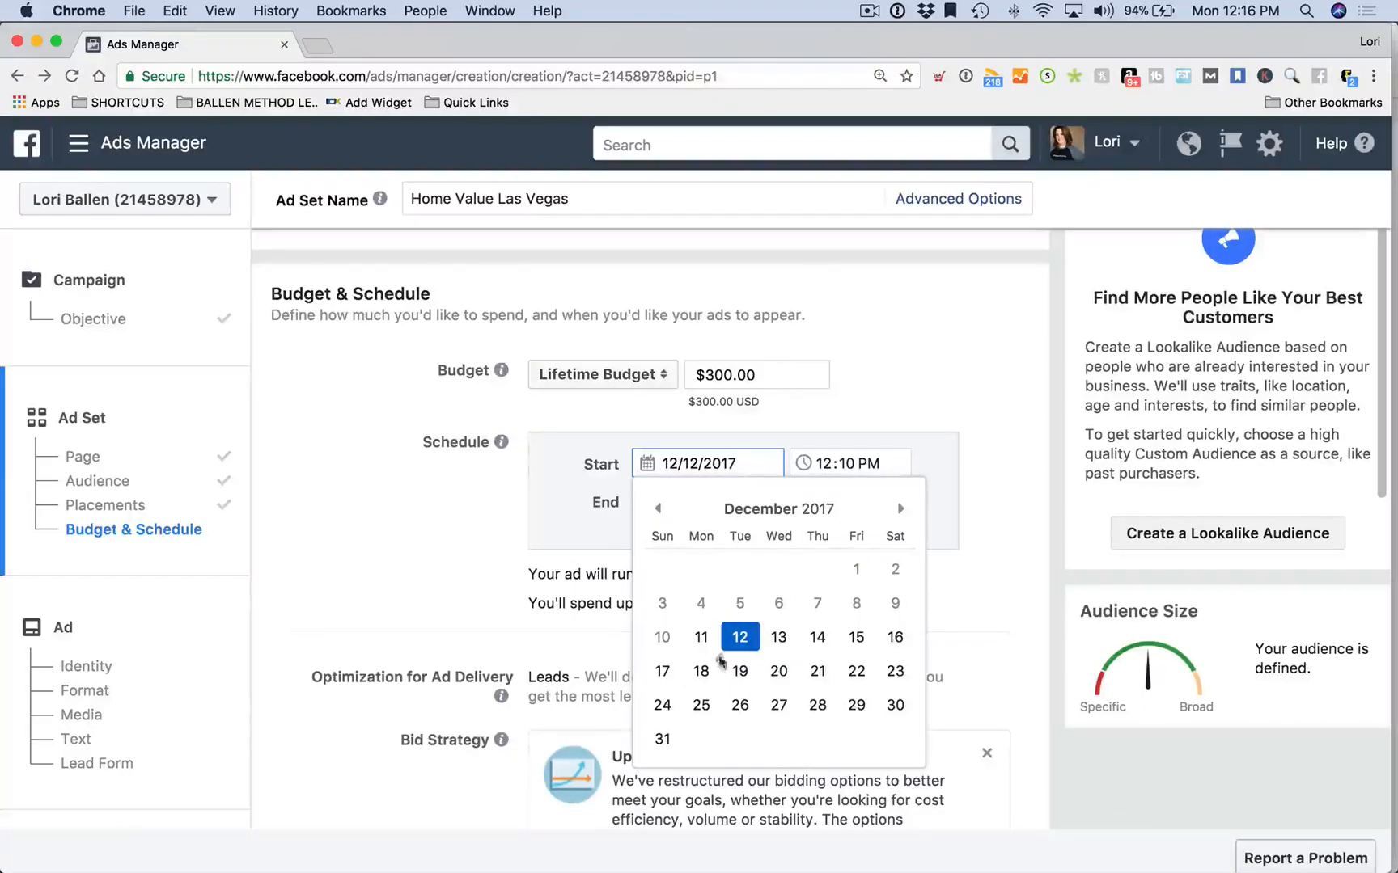
pyautogui.click(702, 637)
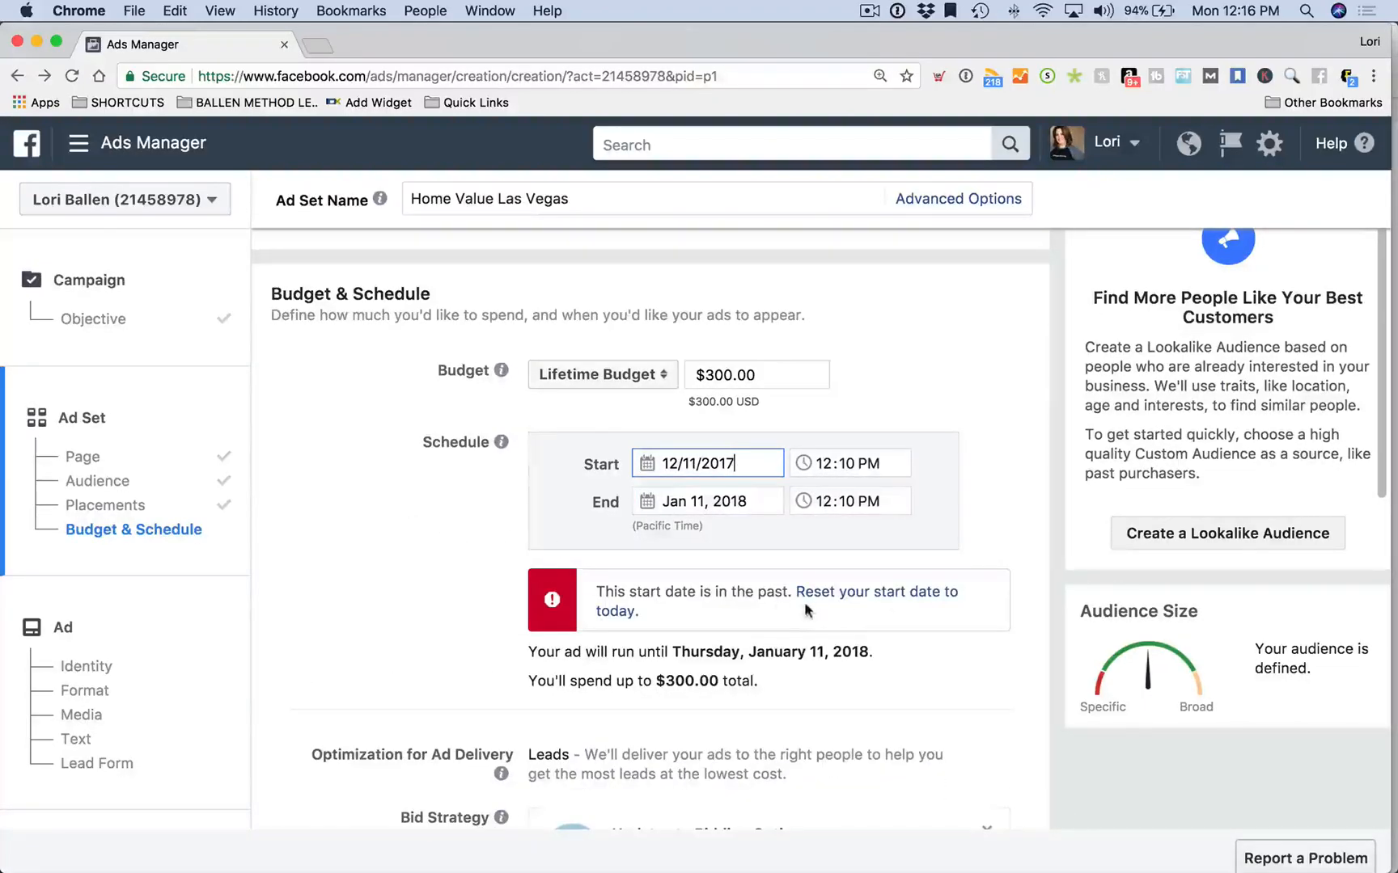
# Set the ad set's start time to 12:30 PM
pyautogui.click(851, 473)
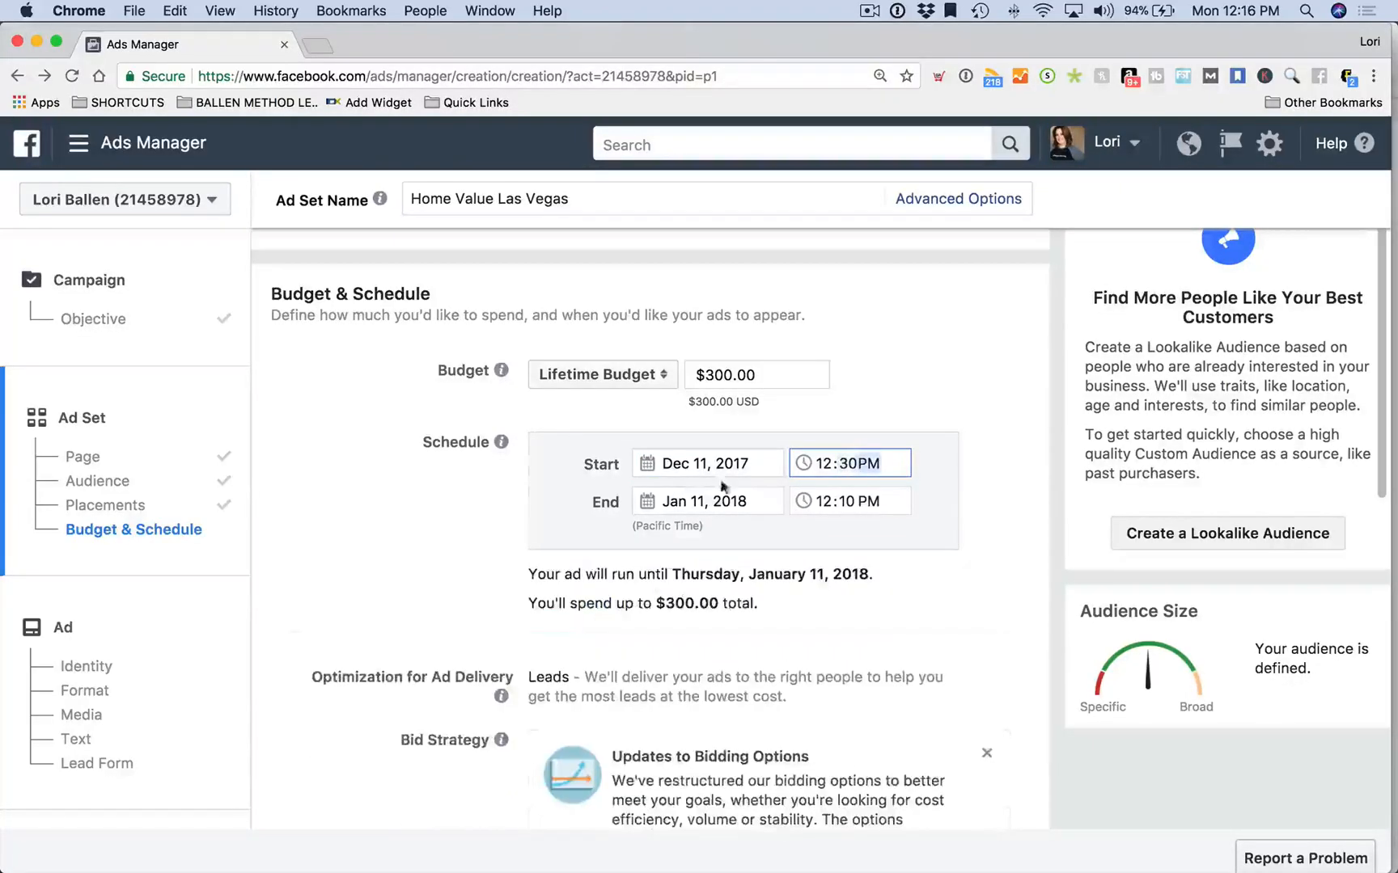
pyautogui.click(343, 510)
pyautogui.scroll(-1, 578, 545)
pyautogui.scroll(-1, 578, 550)
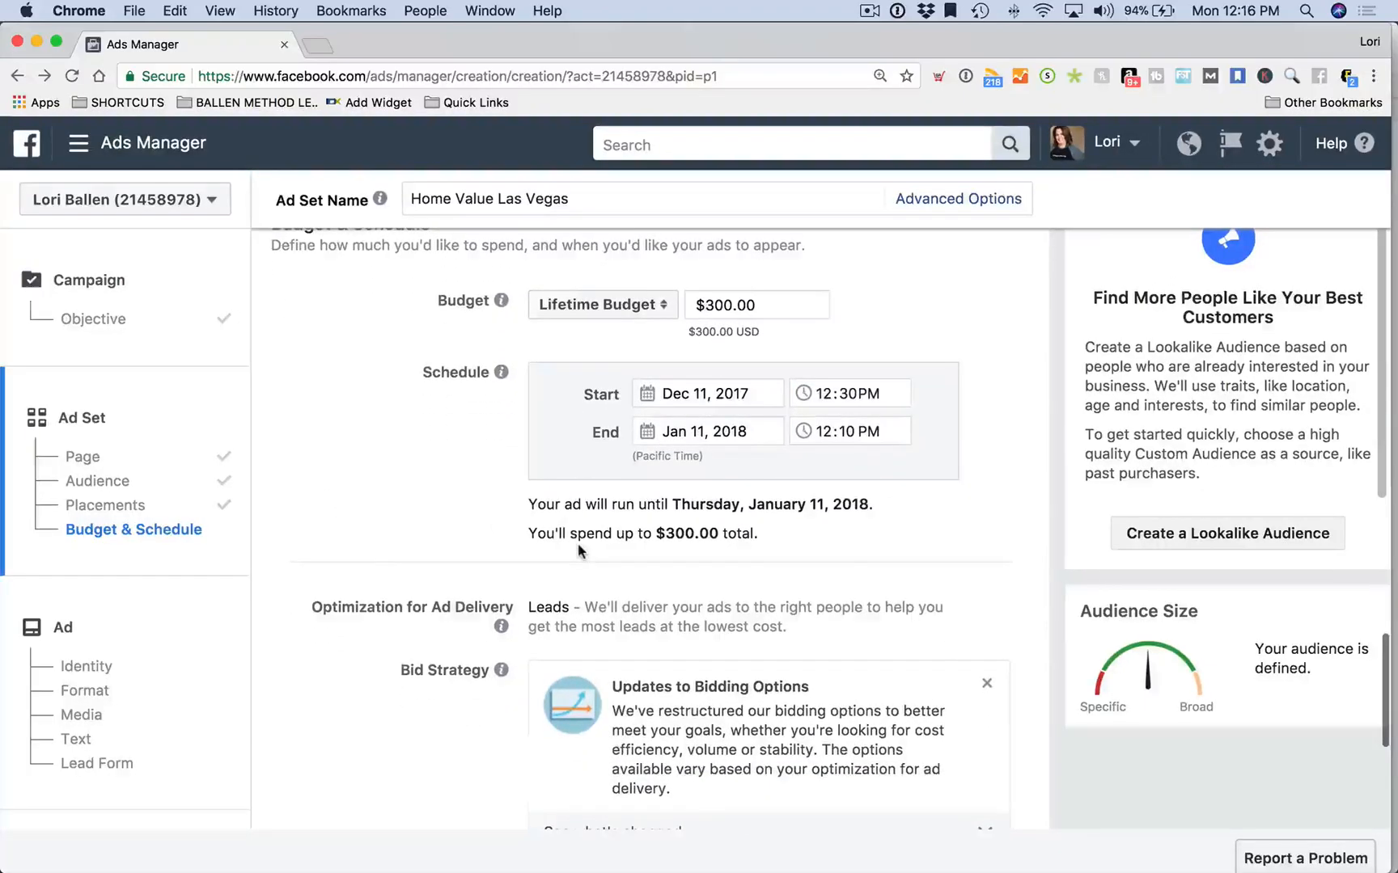
pyautogui.scroll(-1, 599, 538)
pyautogui.scroll(-1, 389, 526)
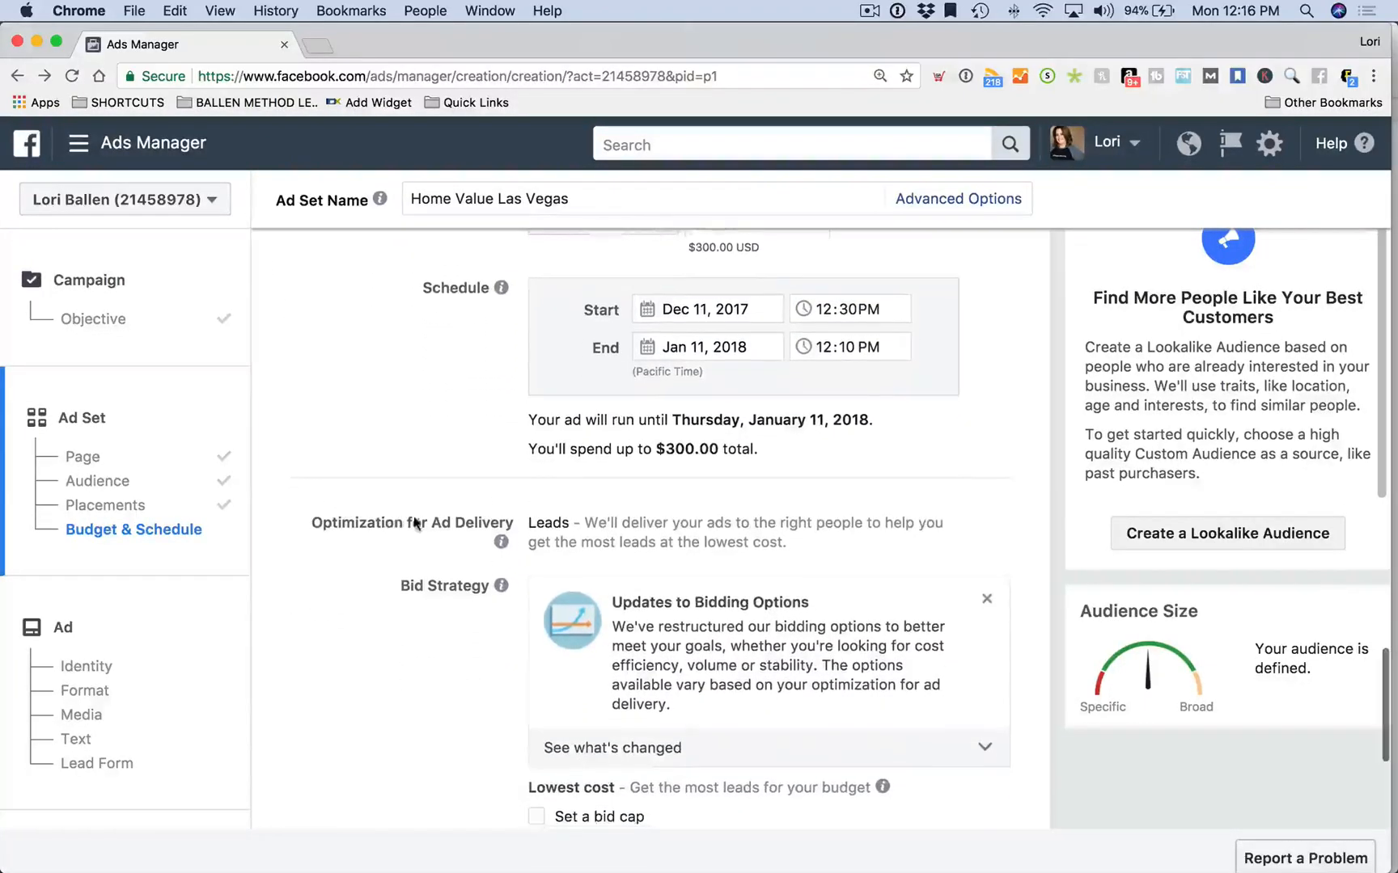
pyautogui.scroll(-1, 621, 500)
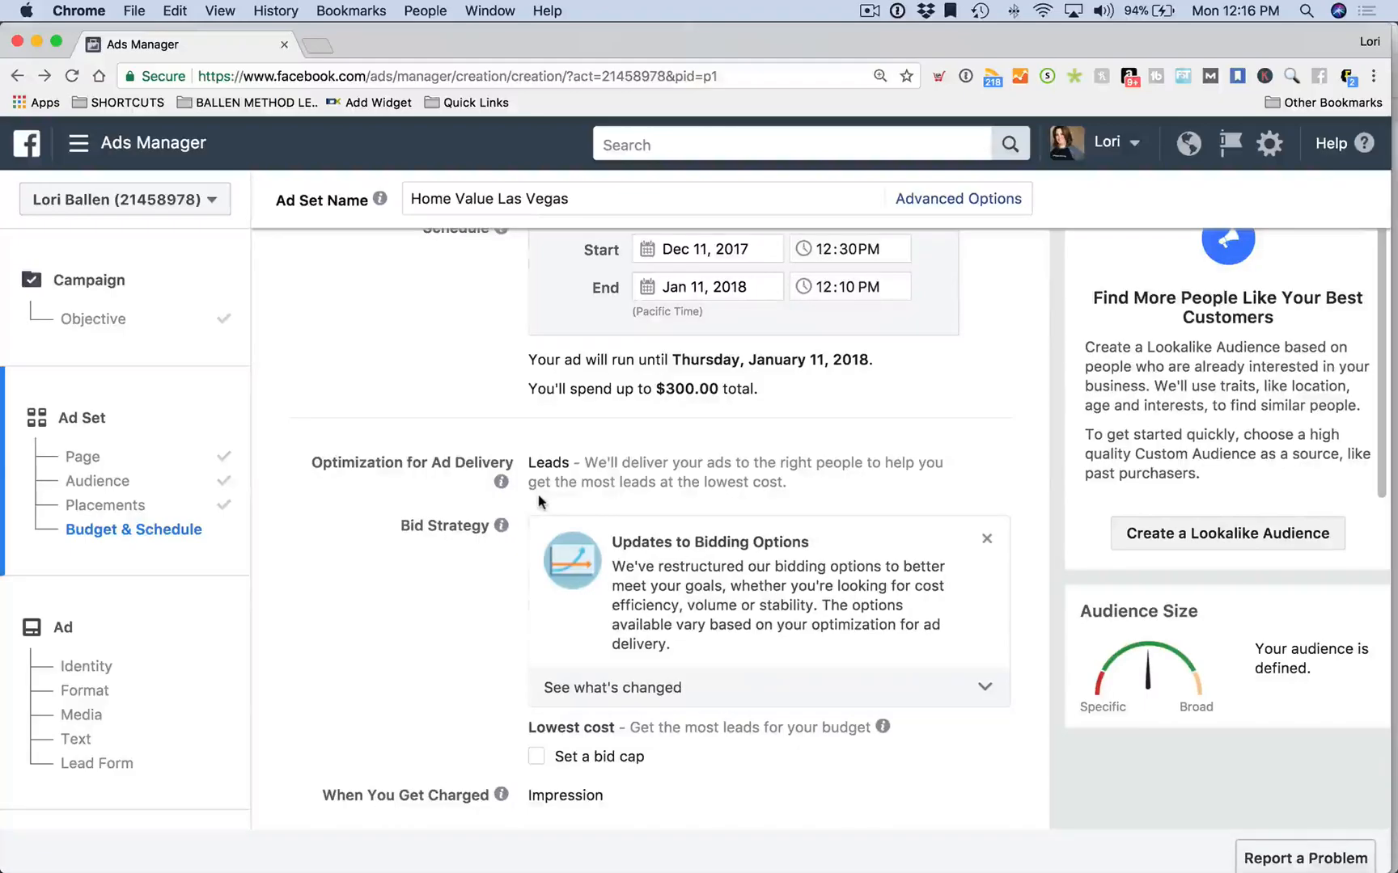
pyautogui.click(841, 256)
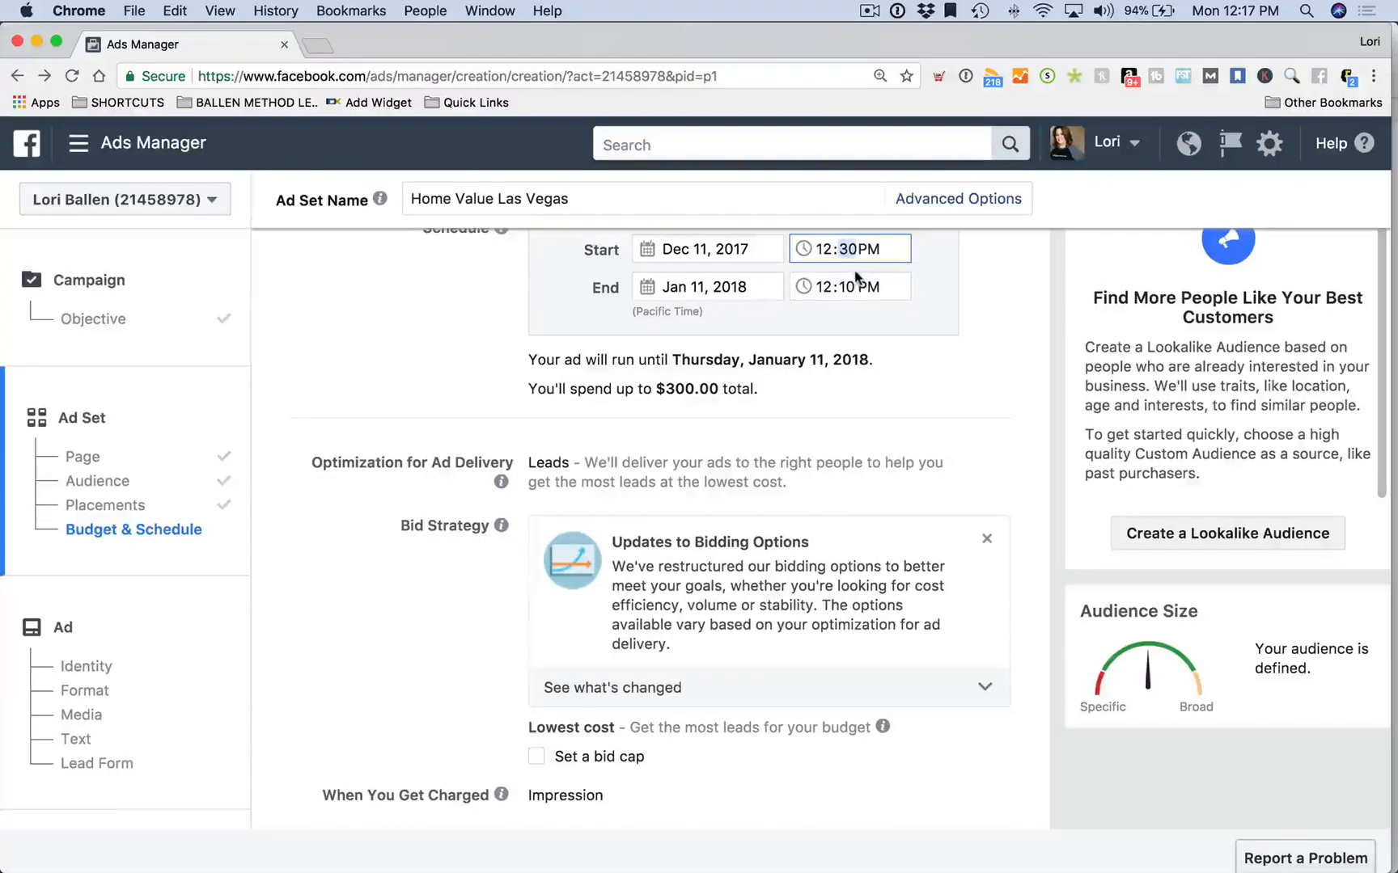
# Finish the start-time edit and scroll to the Bid Strategy section
pyautogui.click(384, 358)
pyautogui.scroll(-3, 524, 402)
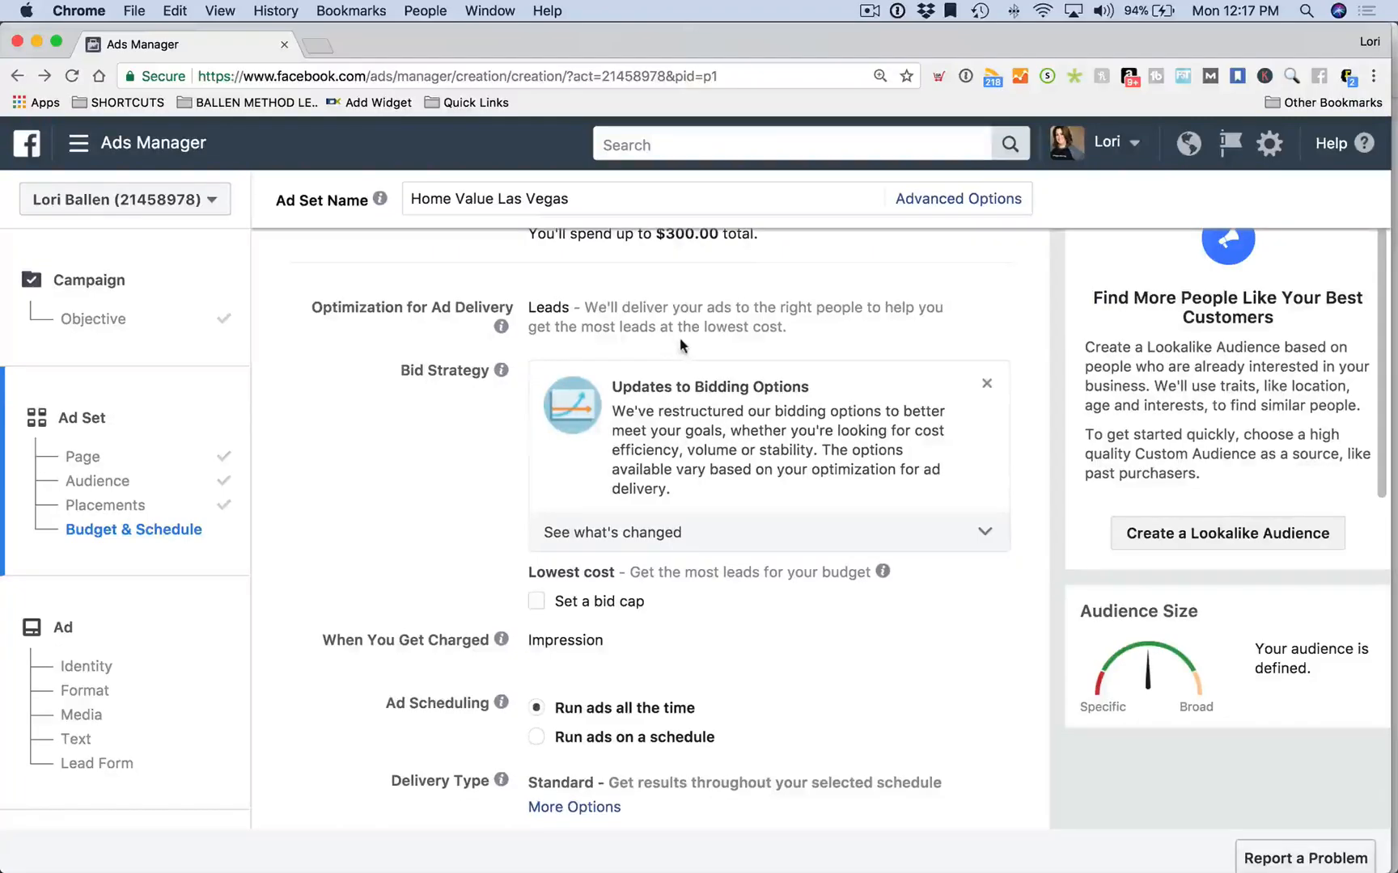
pyautogui.scroll(1, 677, 336)
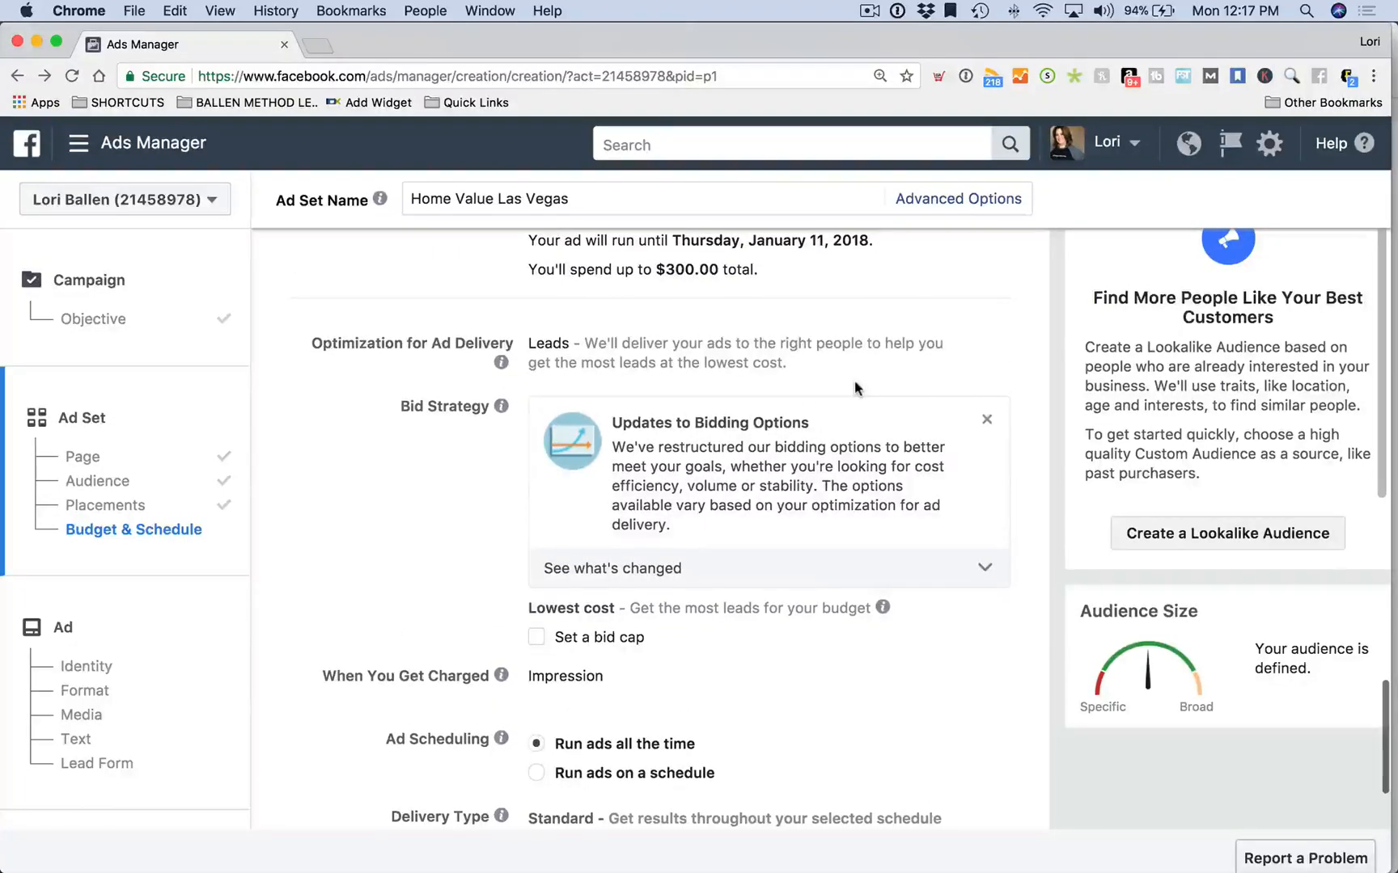
pyautogui.moveTo(500, 363)
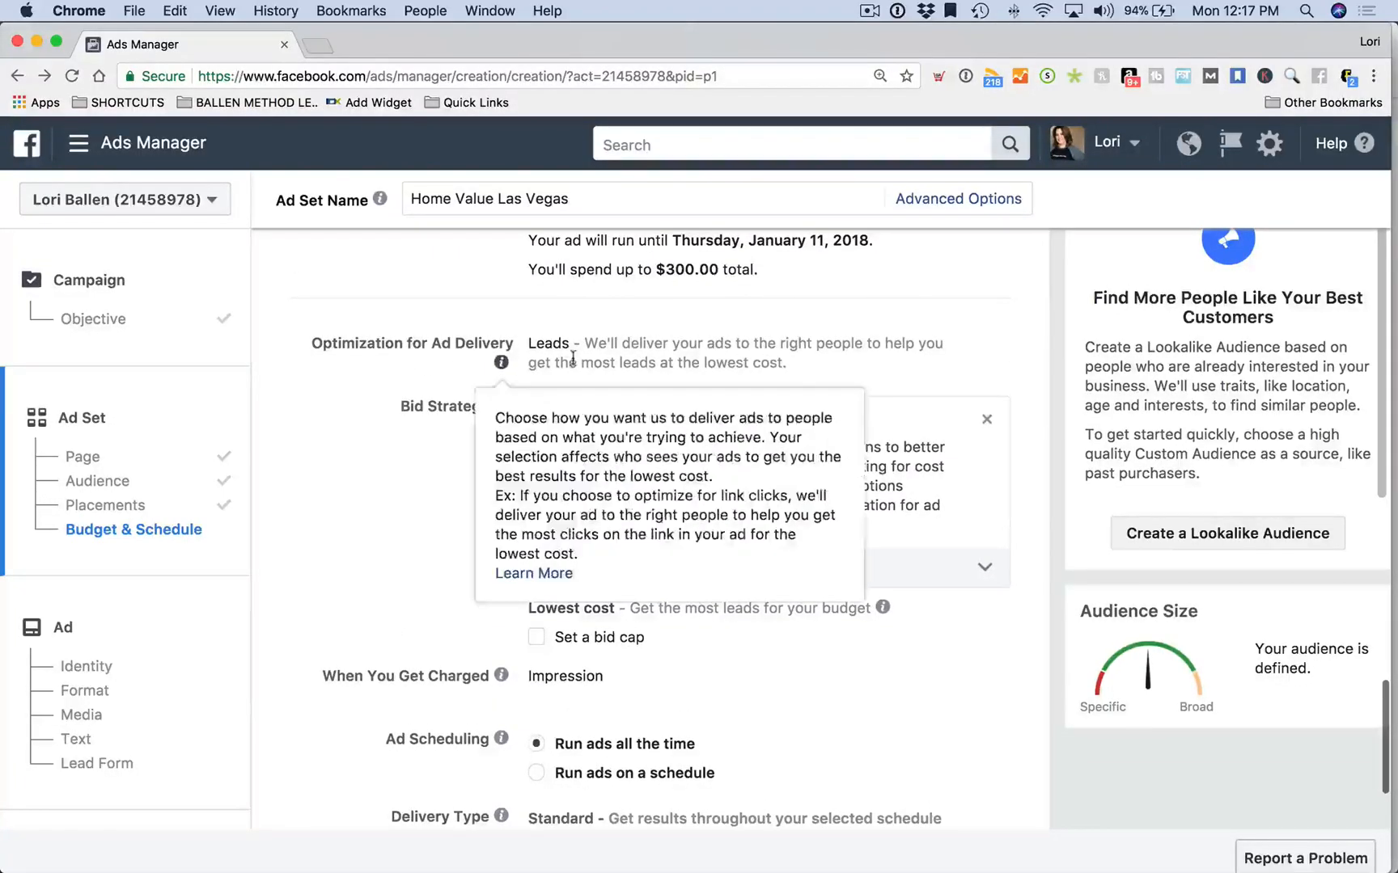
pyautogui.scroll(-1, 571, 362)
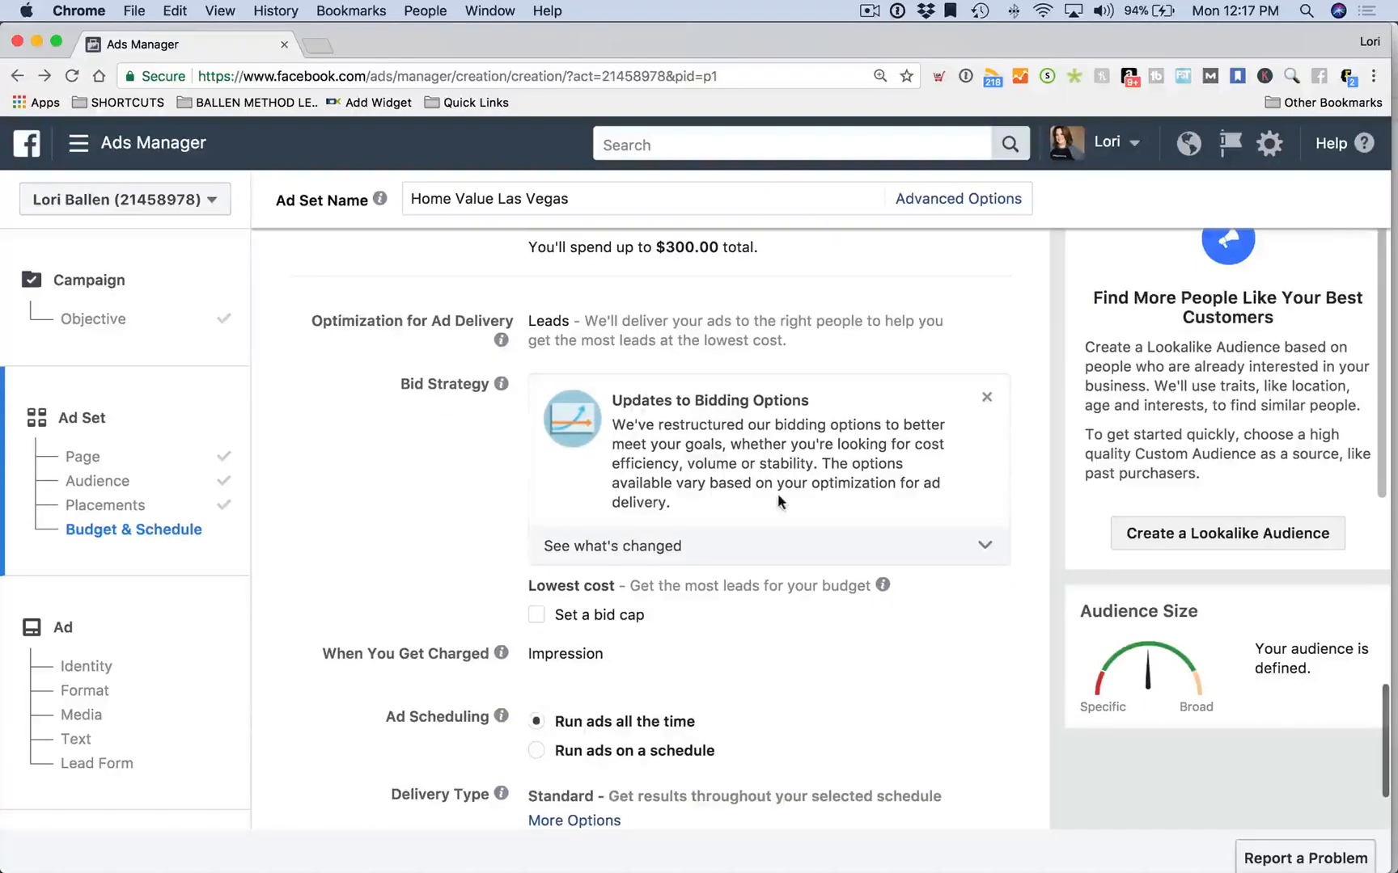
pyautogui.scroll(-1, 778, 494)
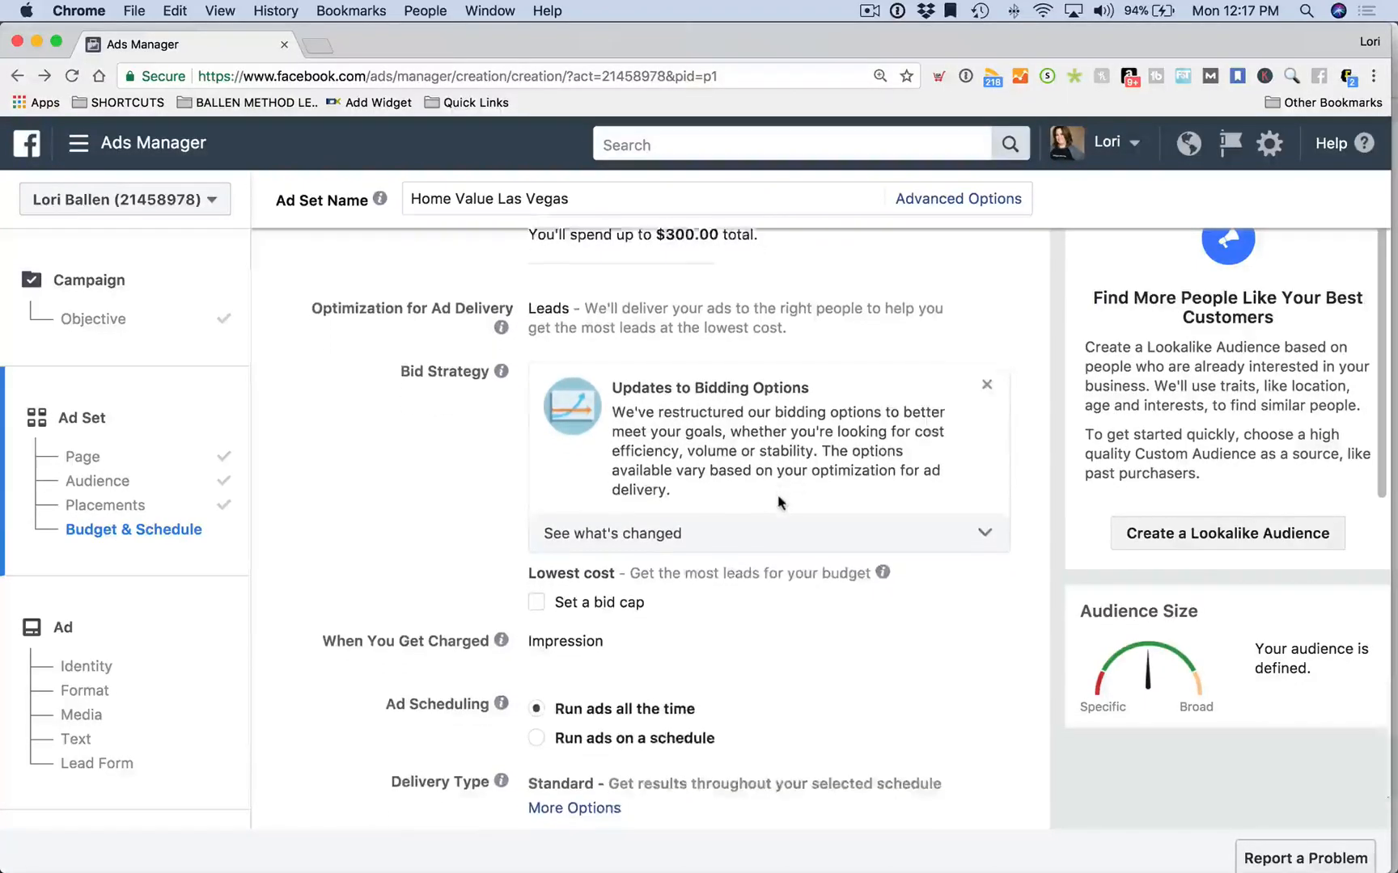
# Expand the 'See what's changed' bidding notes and review the $2.00 per lead bid cap
pyautogui.click(987, 516)
pyautogui.scroll(-1, 752, 554)
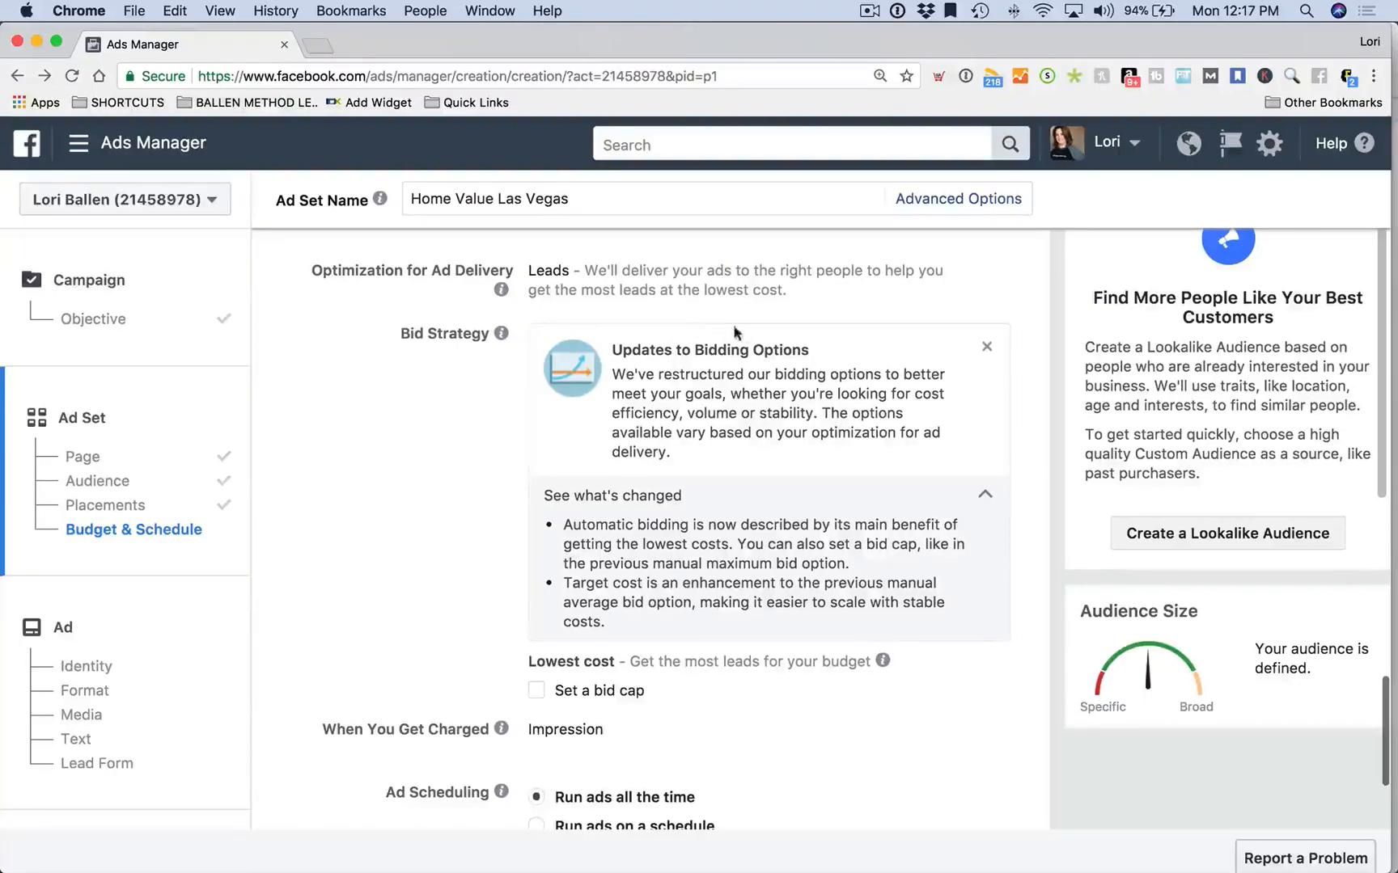
pyautogui.scroll(-1, 770, 521)
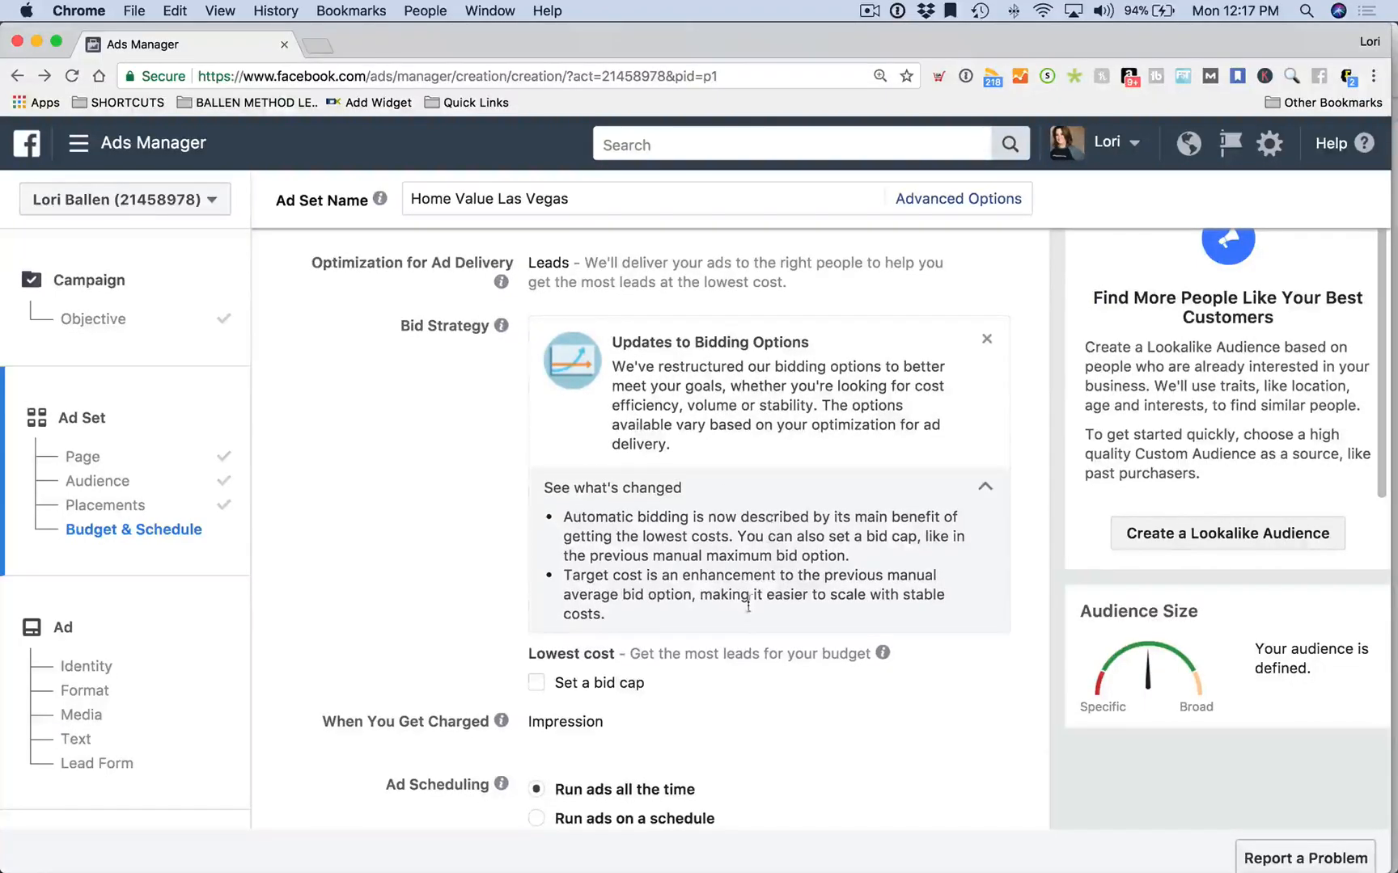
pyautogui.scroll(-5, 748, 603)
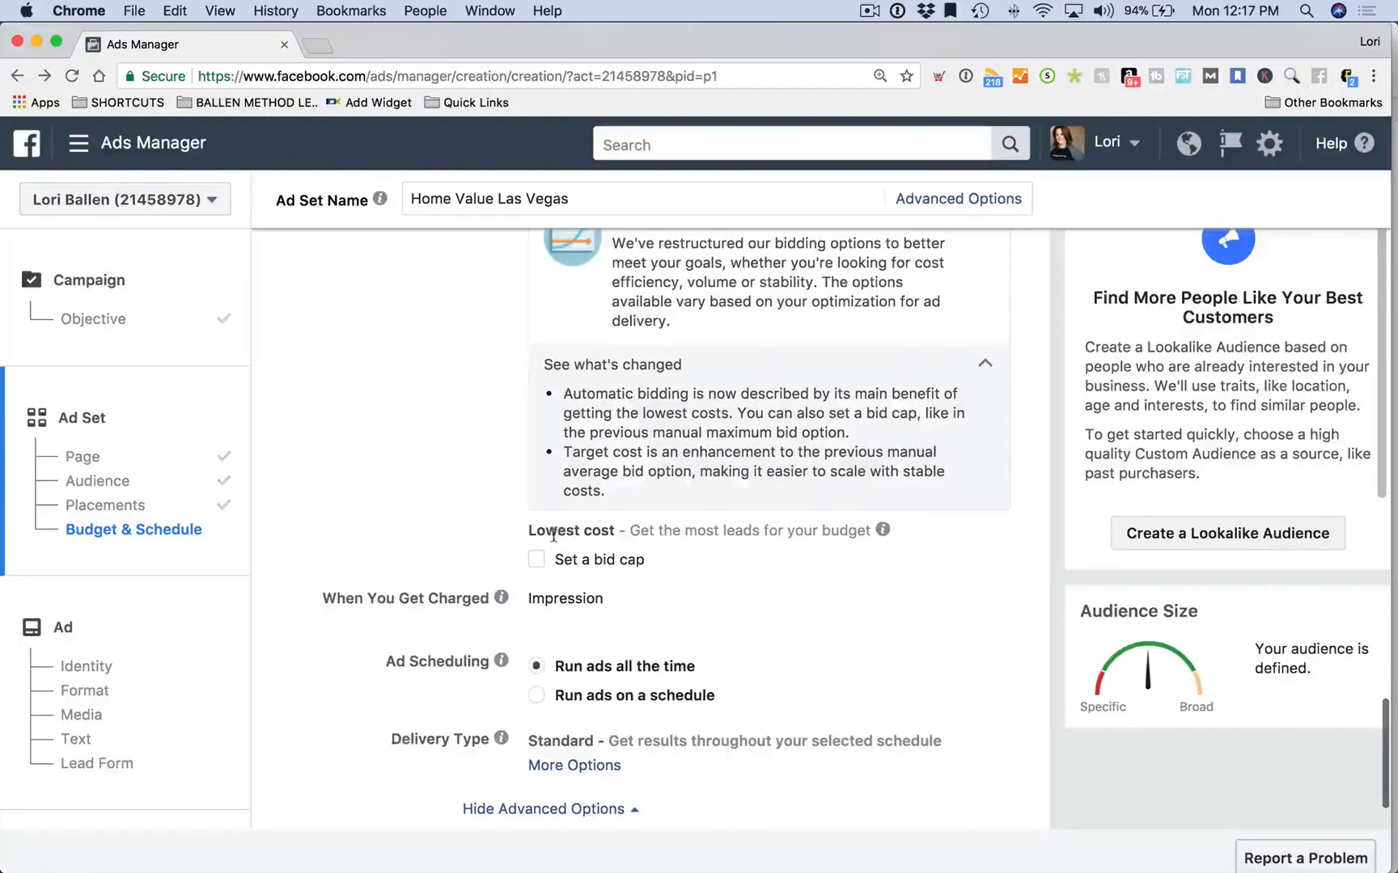
pyautogui.moveTo(884, 533)
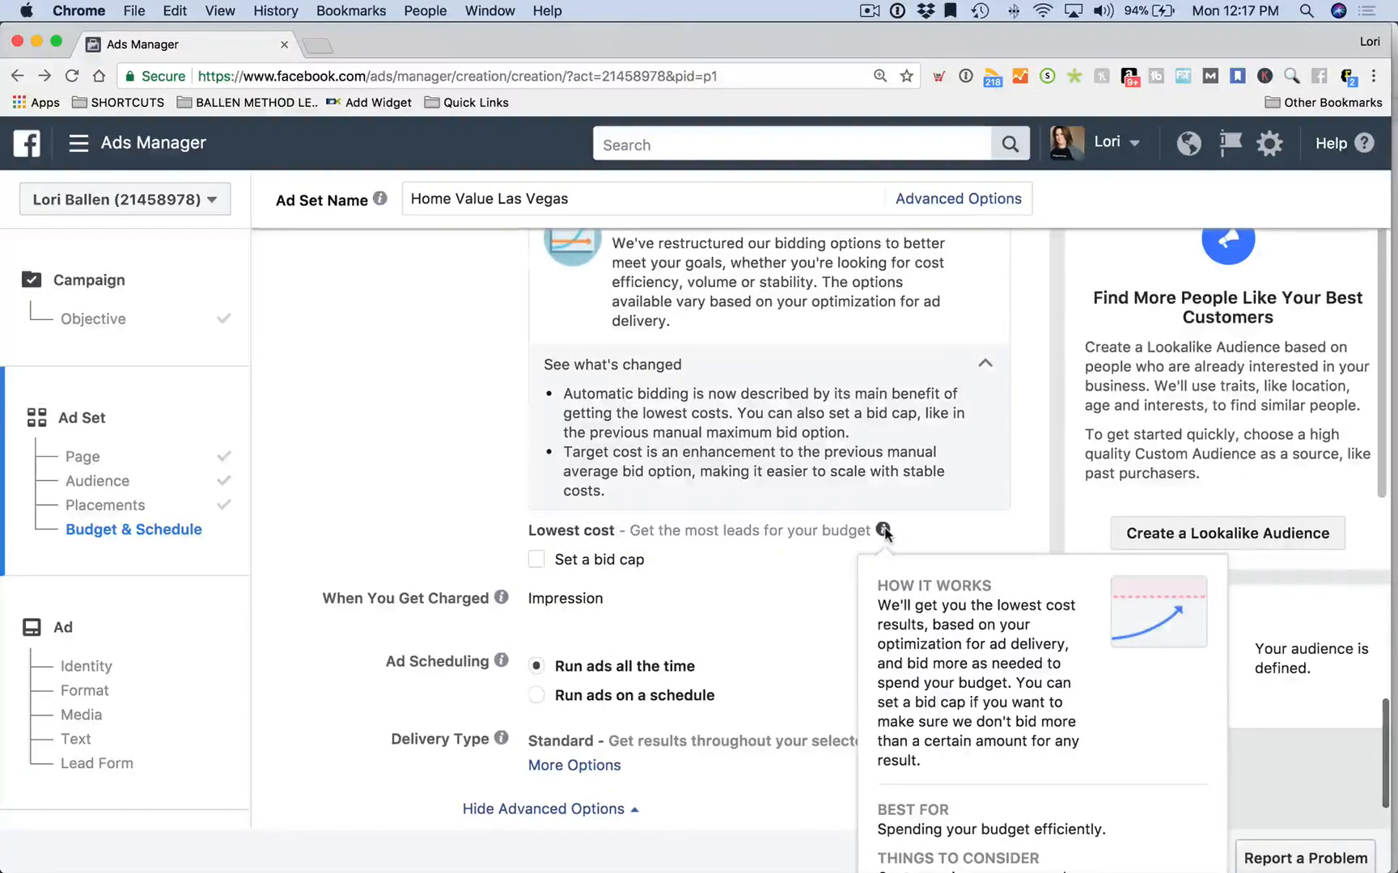
pyautogui.scroll(-3, 885, 530)
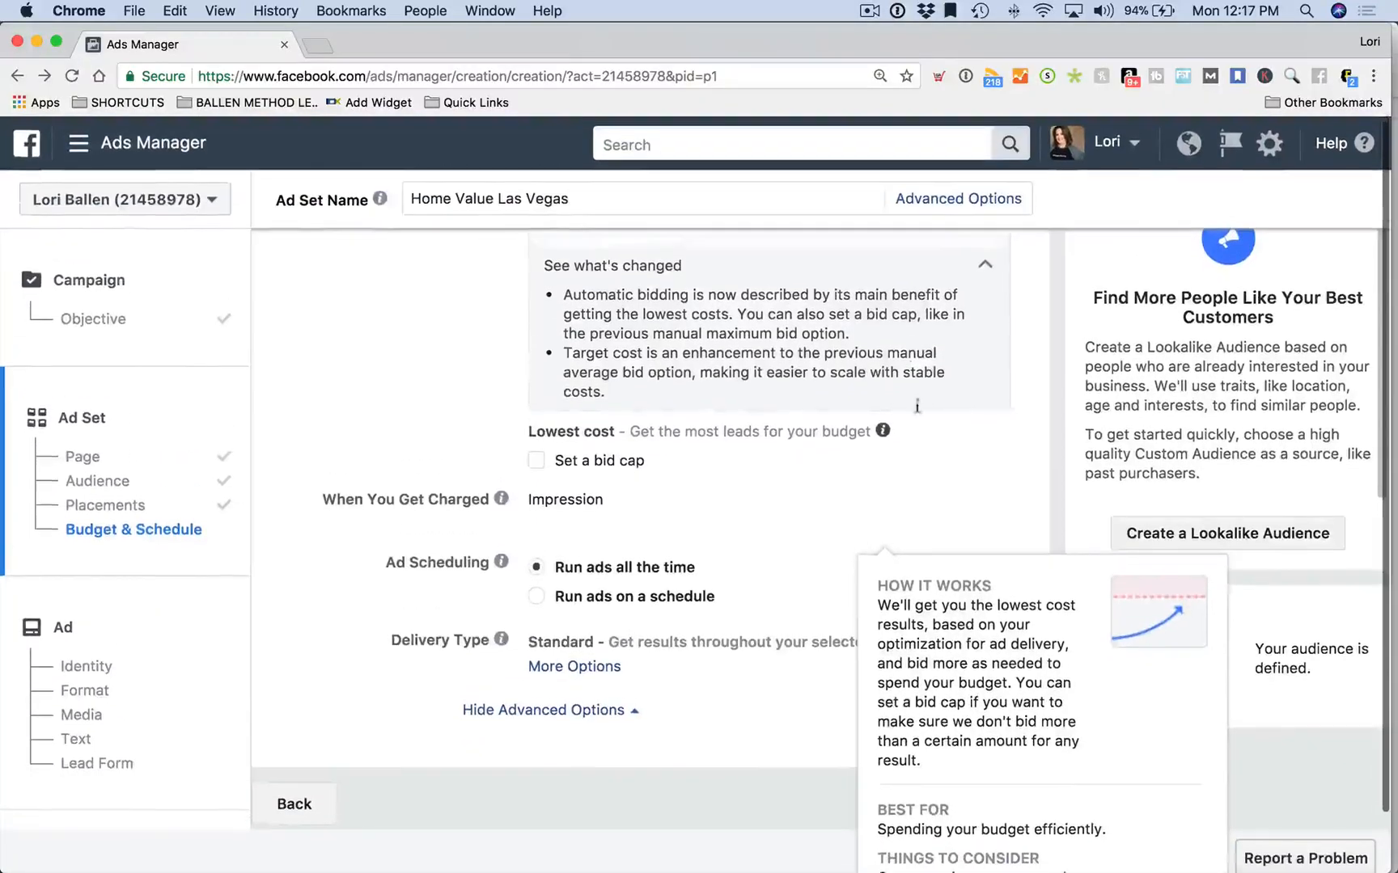
pyautogui.scroll(2, 580, 485)
pyautogui.click(535, 527)
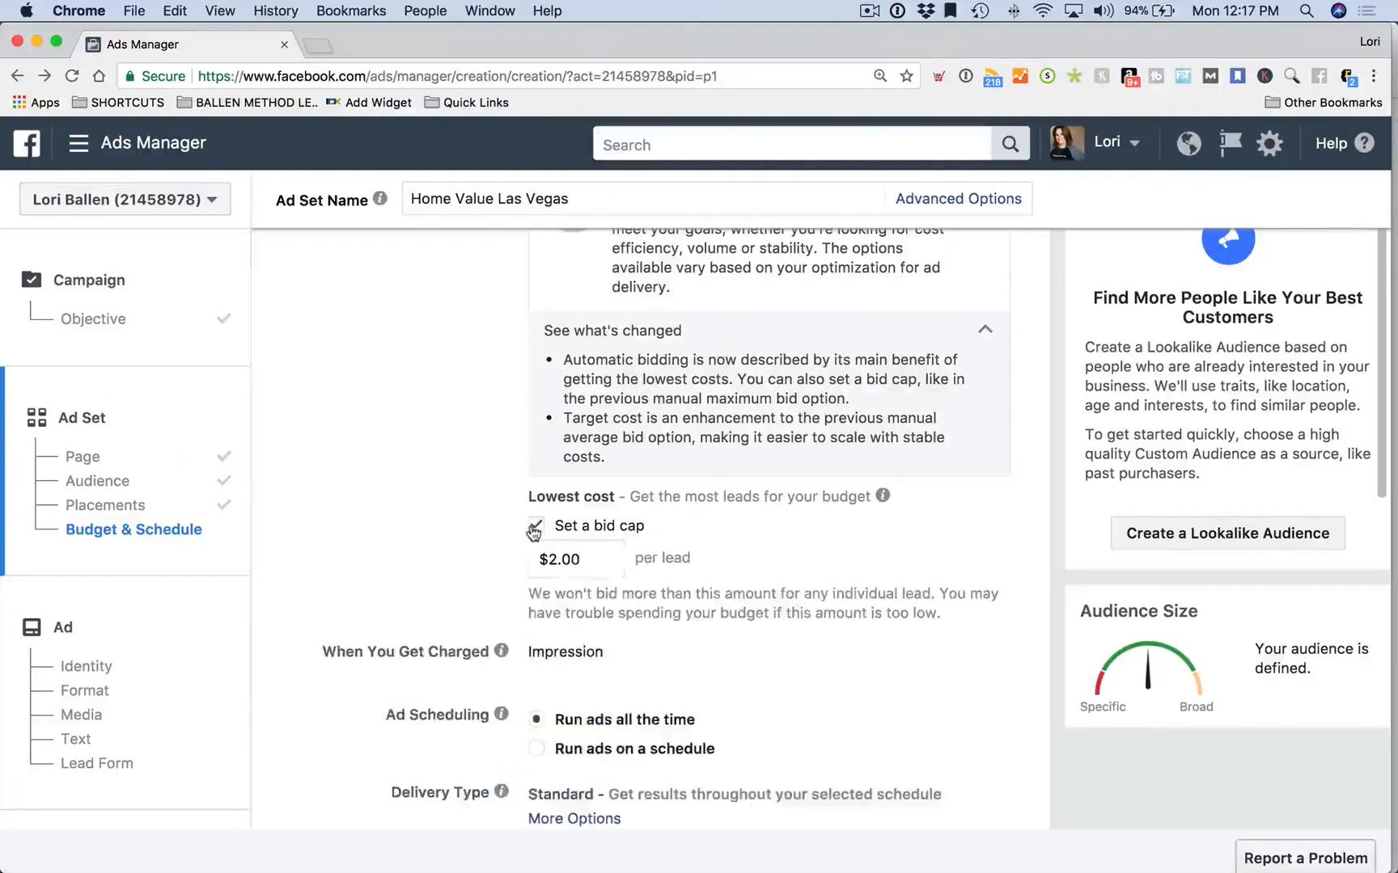
pyautogui.scroll(-3, 441, 527)
pyautogui.click(603, 428)
pyautogui.moveTo(602, 428); pyautogui.dragTo(506, 426)
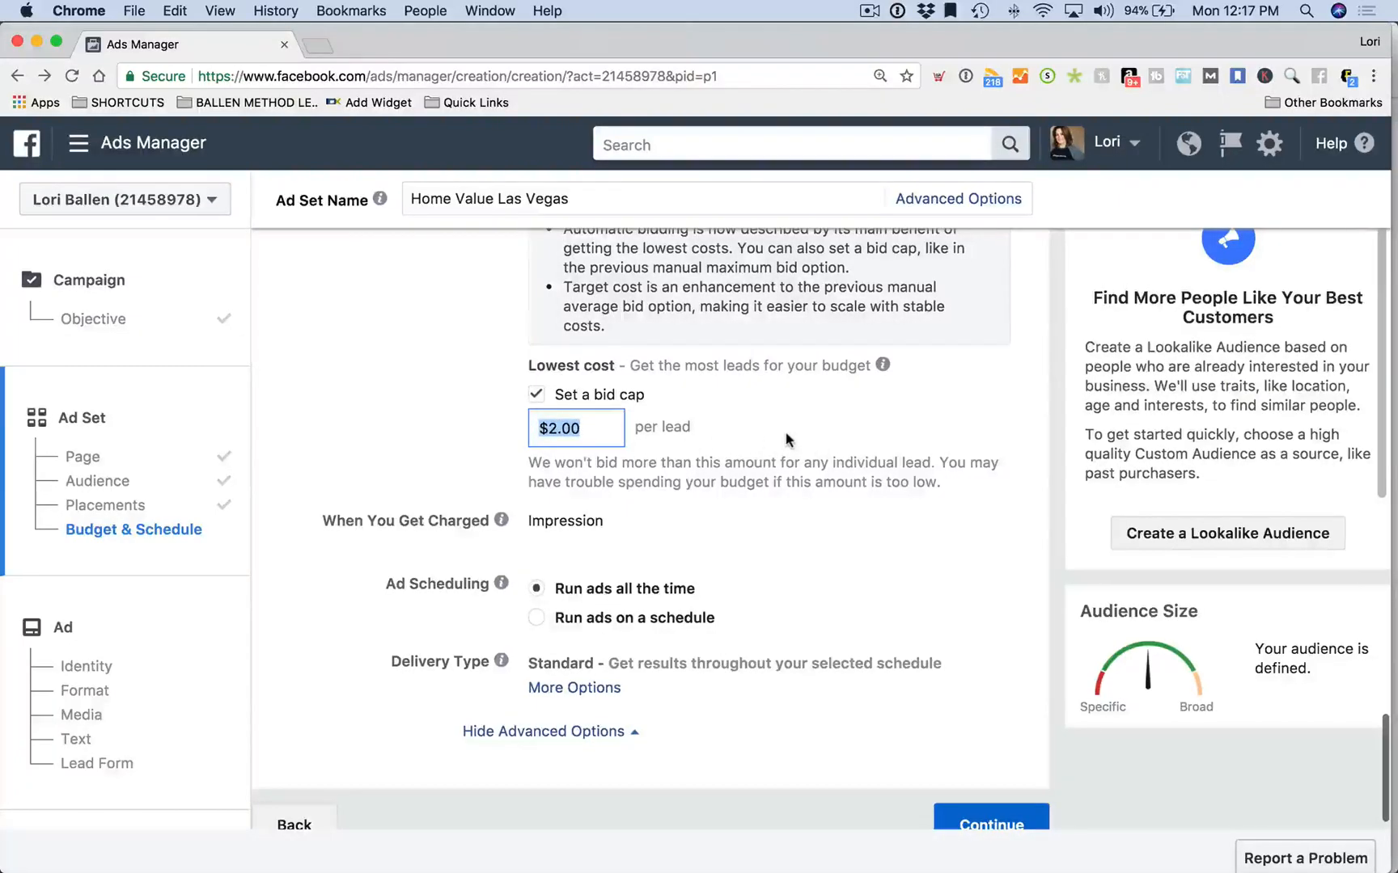
pyautogui.write('10')
pyautogui.click(778, 502)
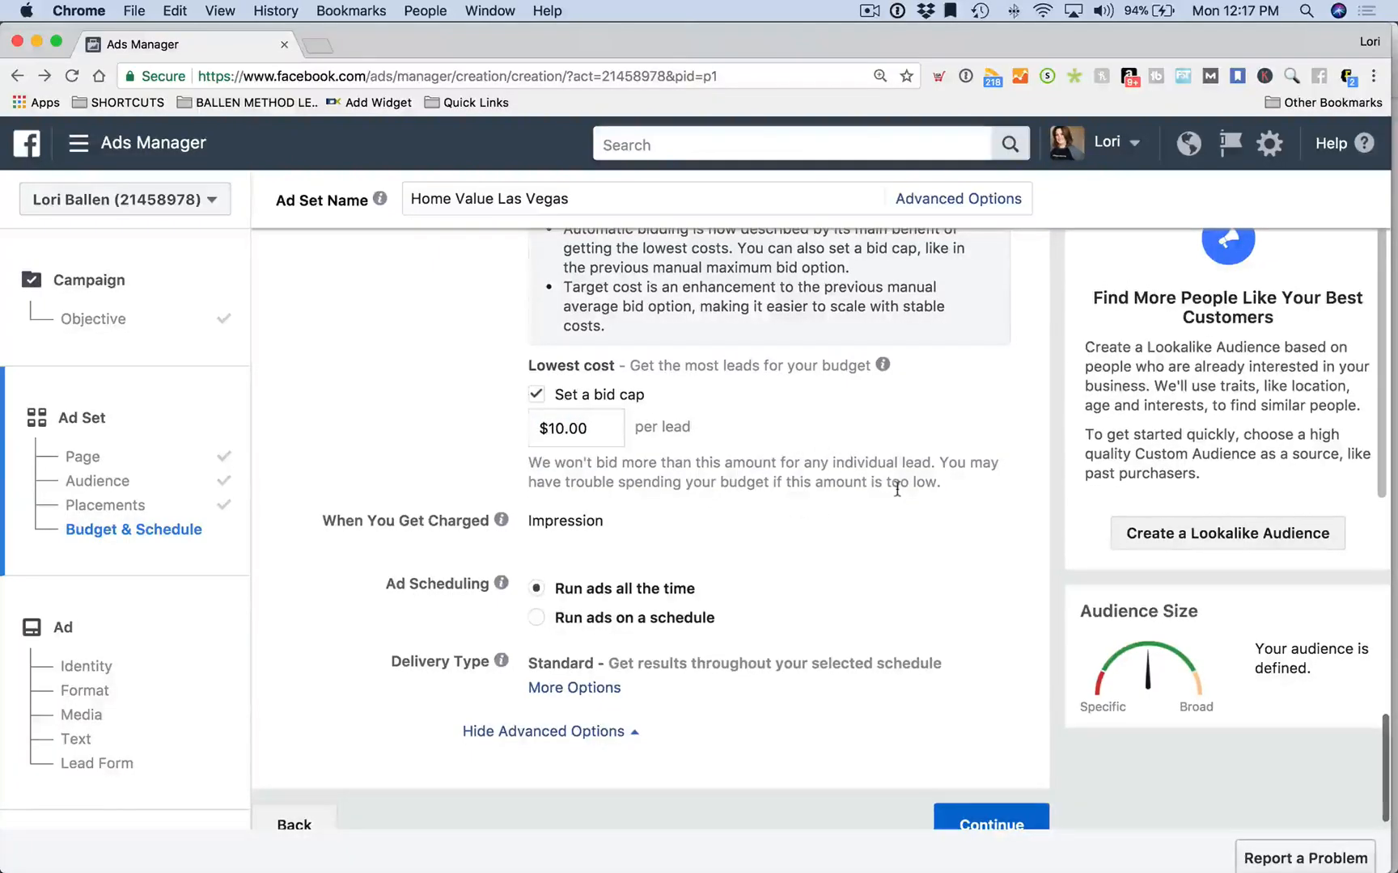
pyautogui.moveTo(602, 430); pyautogui.dragTo(512, 433)
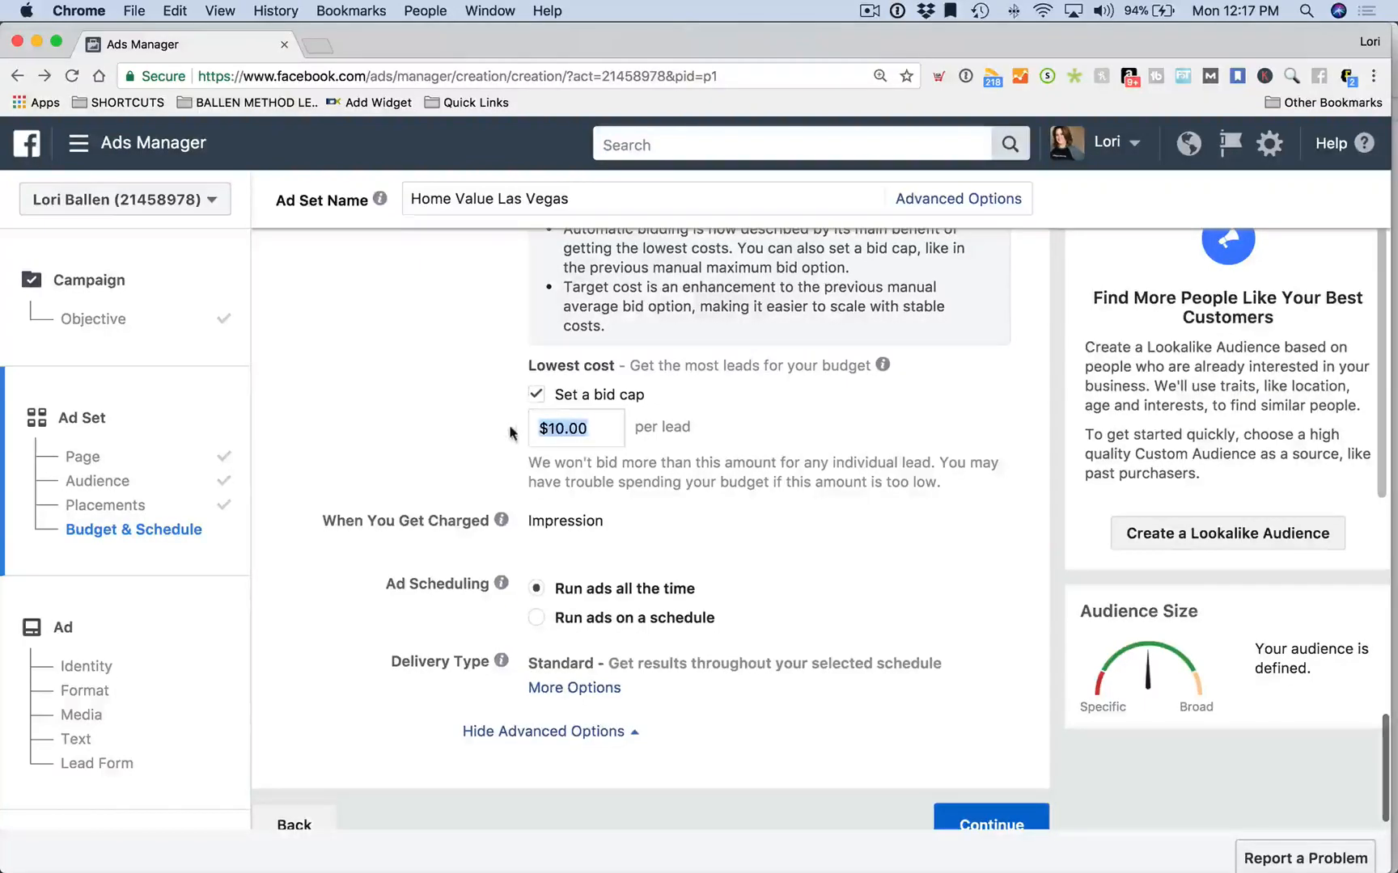
pyautogui.click(535, 396)
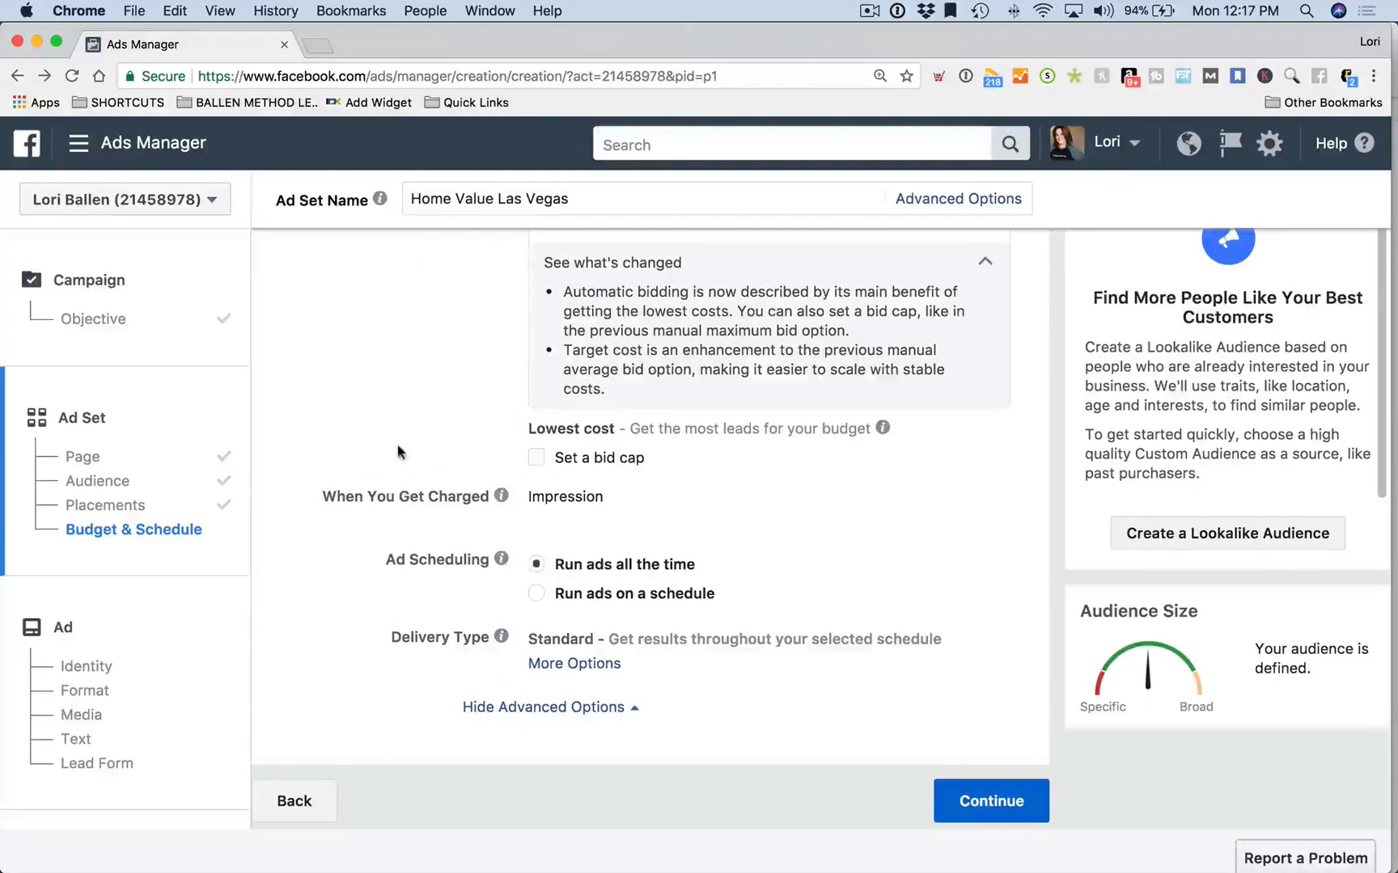
pyautogui.scroll(3, 399, 452)
pyautogui.scroll(-5, 400, 452)
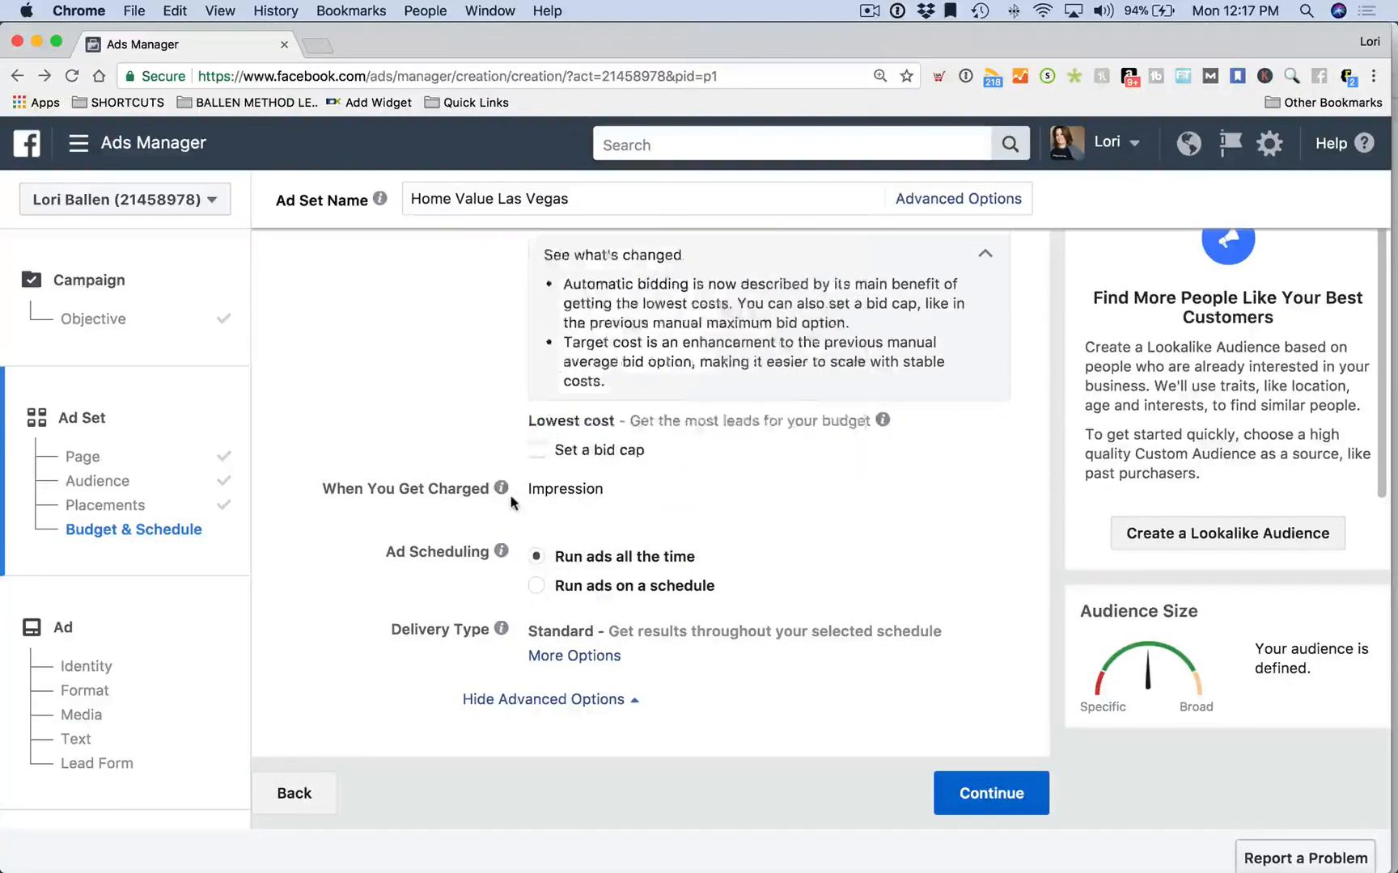
pyautogui.scroll(7, 389, 356)
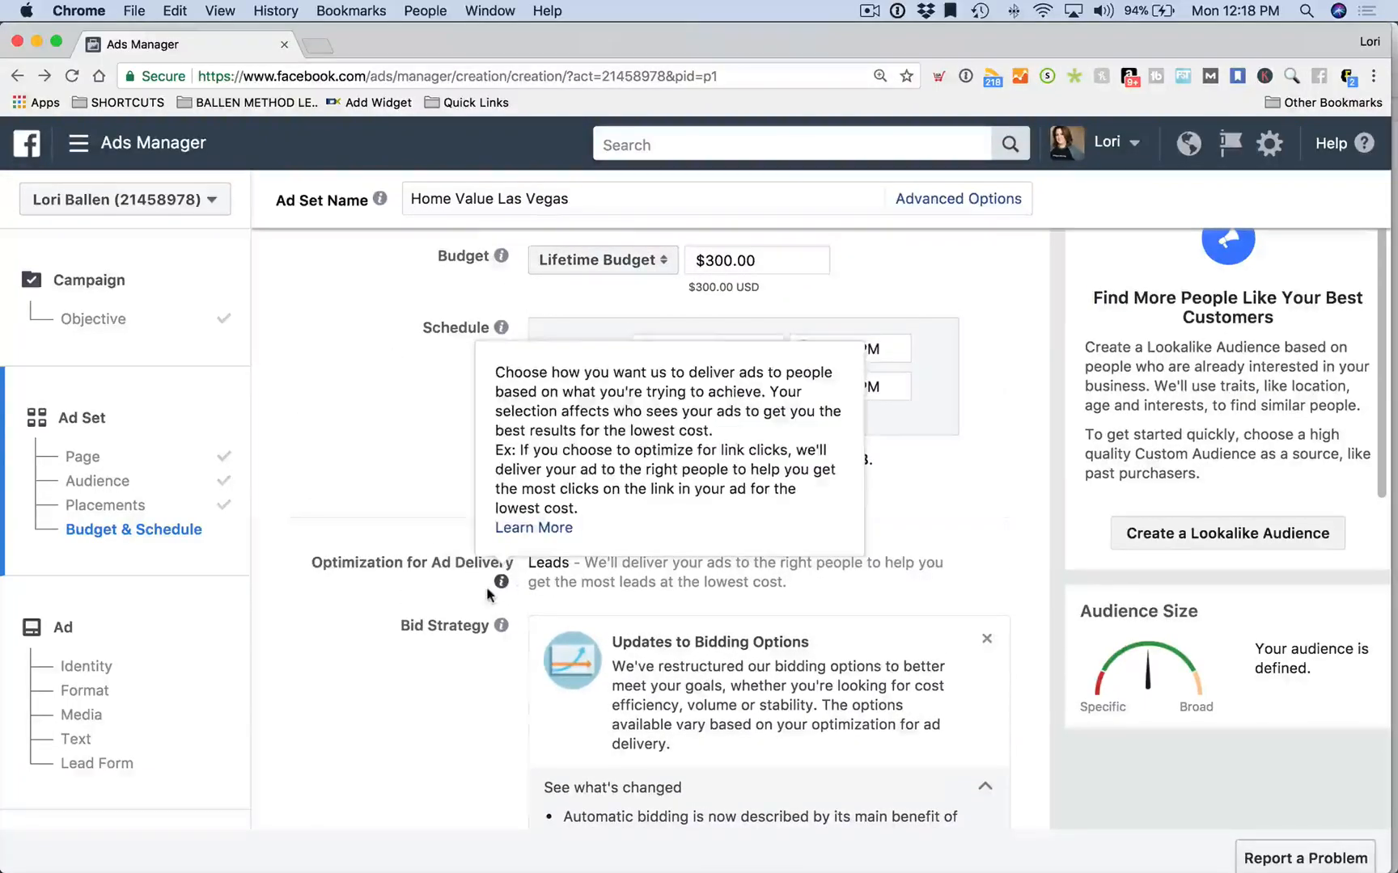
pyautogui.scroll(-2, 406, 574)
pyautogui.scroll(-5, 407, 576)
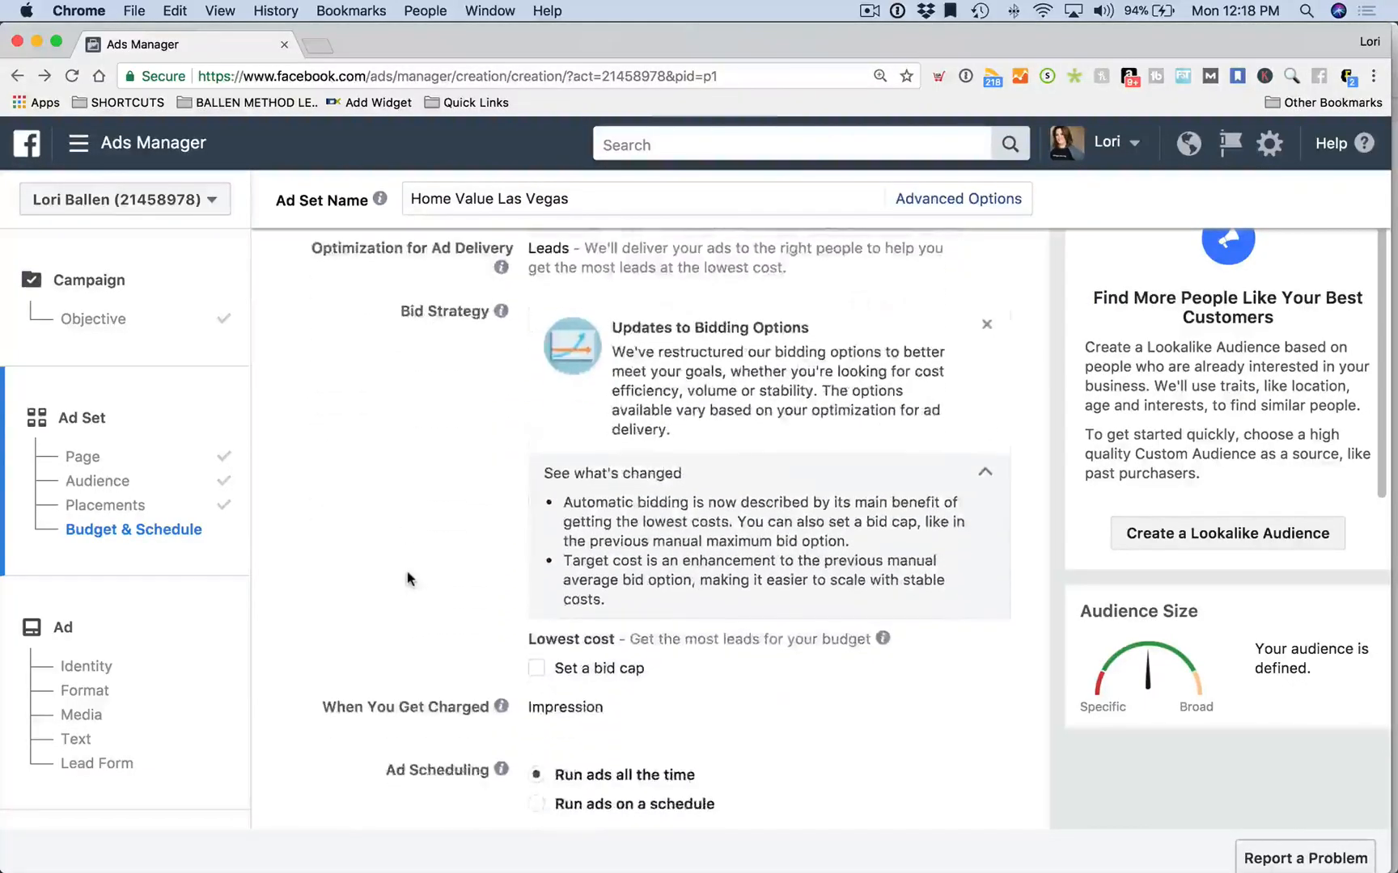
pyautogui.scroll(15, 412, 571)
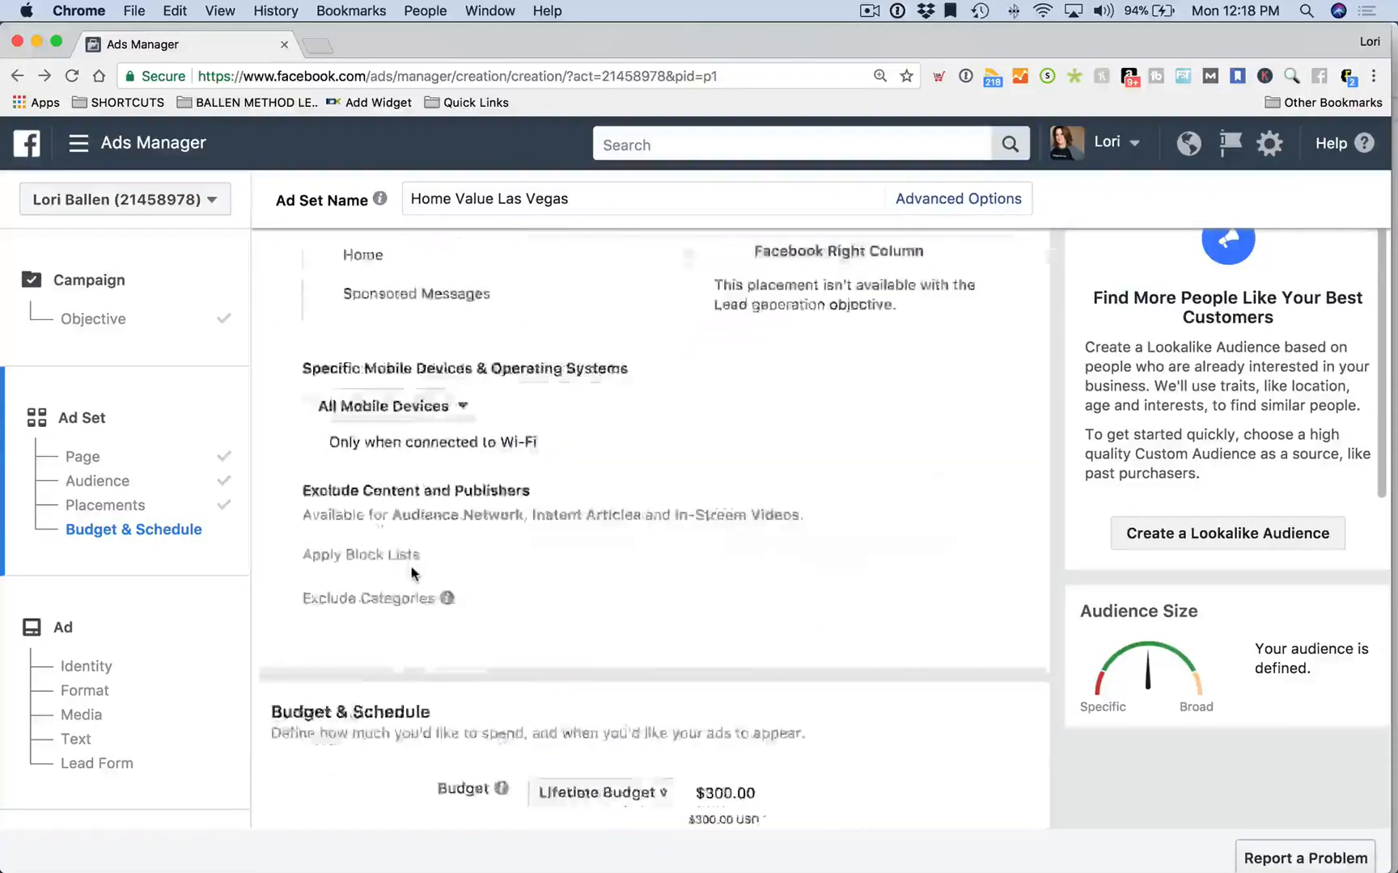
pyautogui.scroll(-5, 411, 572)
pyautogui.scroll(-10, 412, 573)
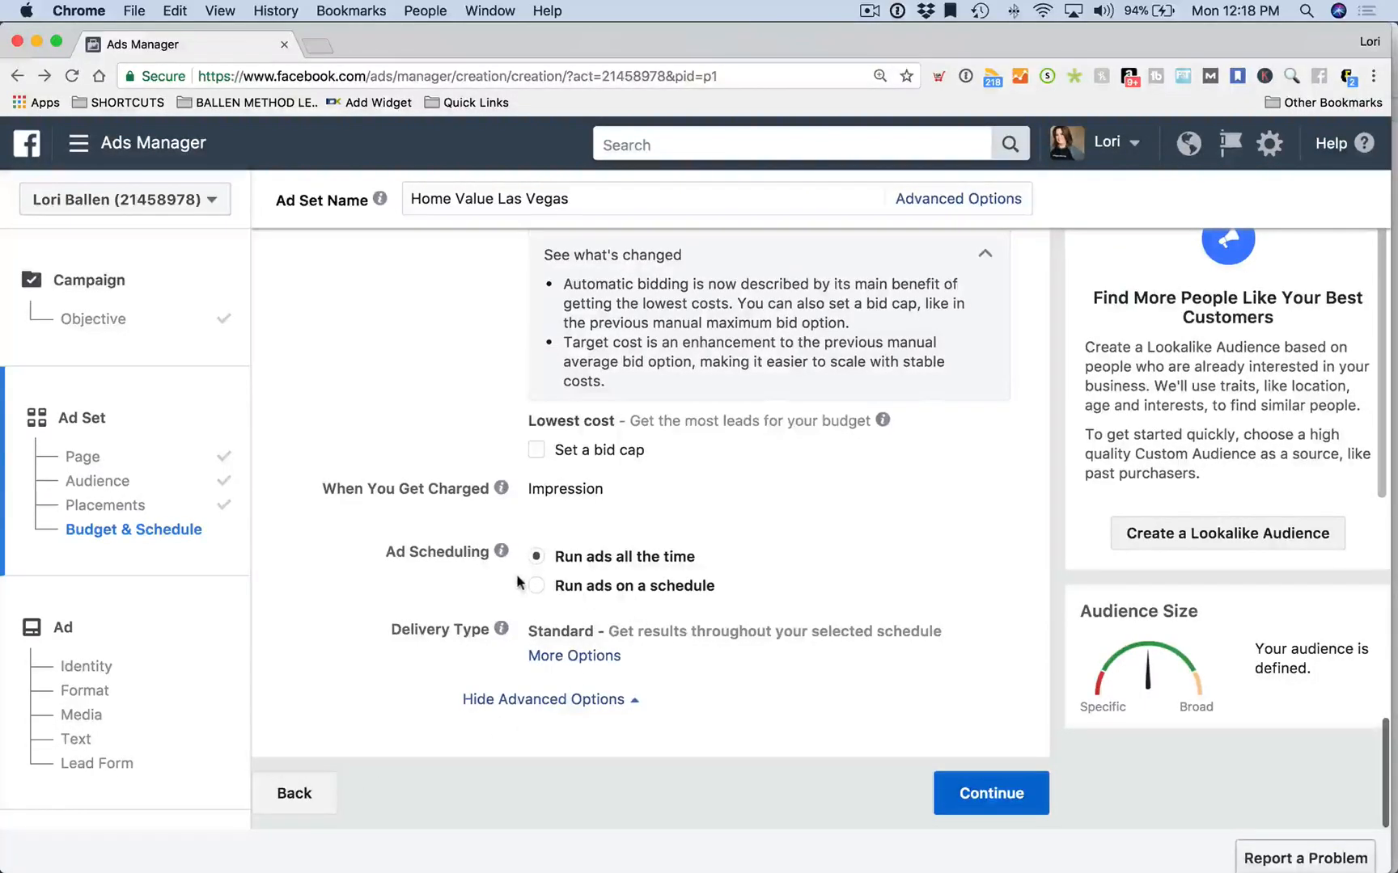
pyautogui.moveTo(500, 491)
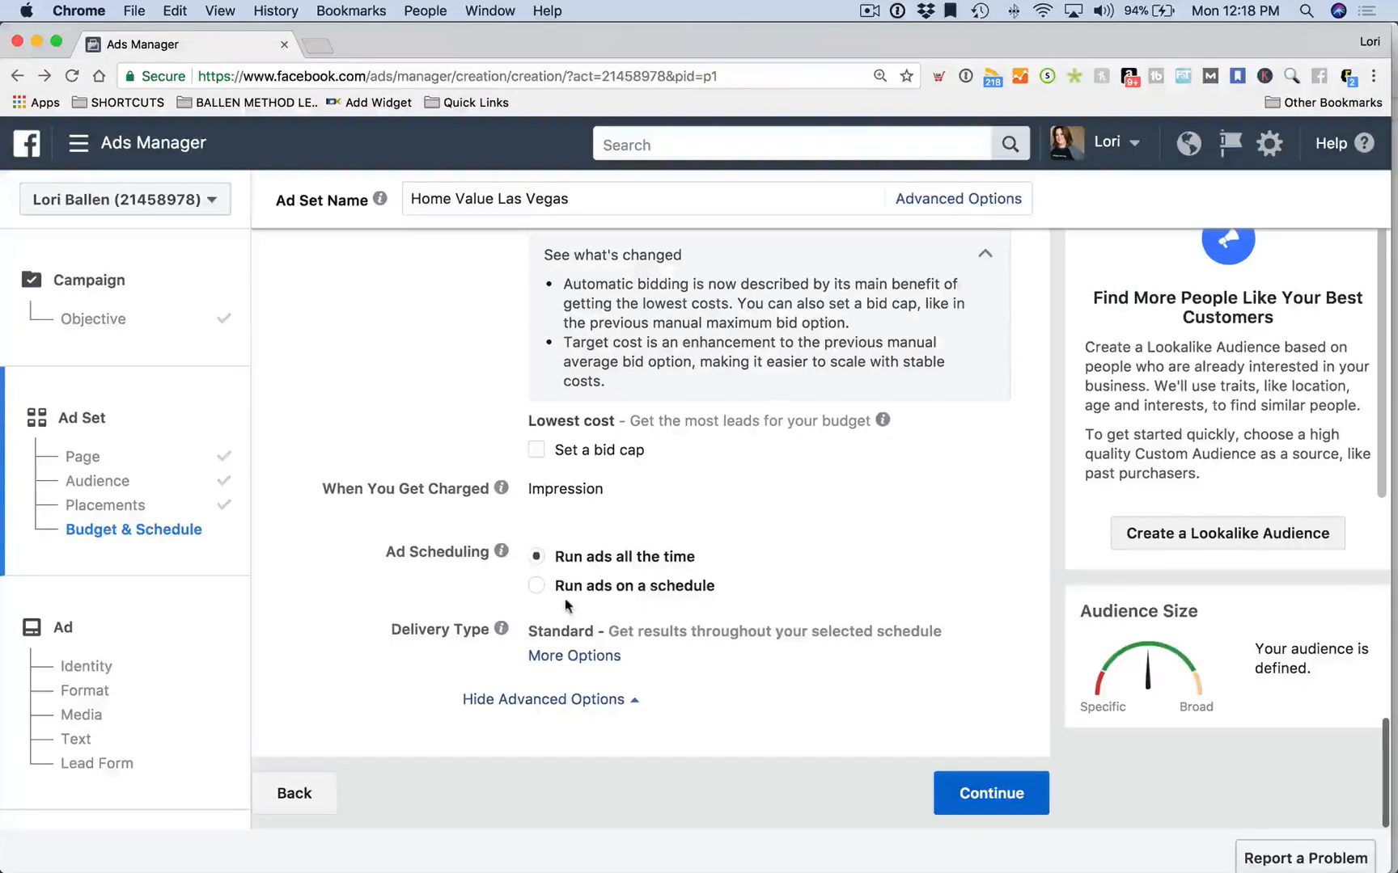
# Turn on 'Run ads on a schedule' and fill Monday's hours from 9am to 8pm
pyautogui.click(537, 587)
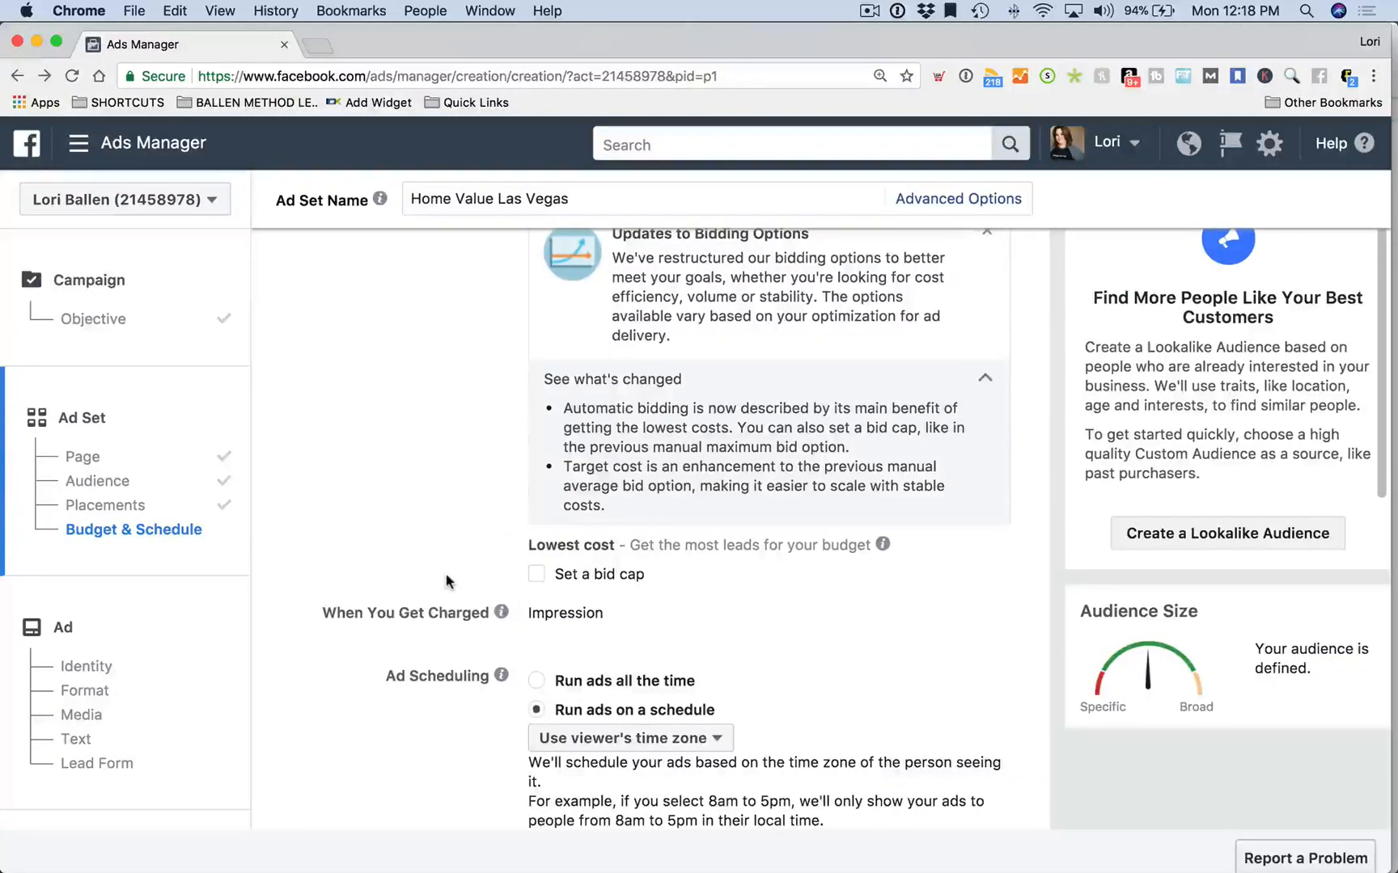
pyautogui.scroll(-3, 447, 580)
pyautogui.scroll(-3, 446, 579)
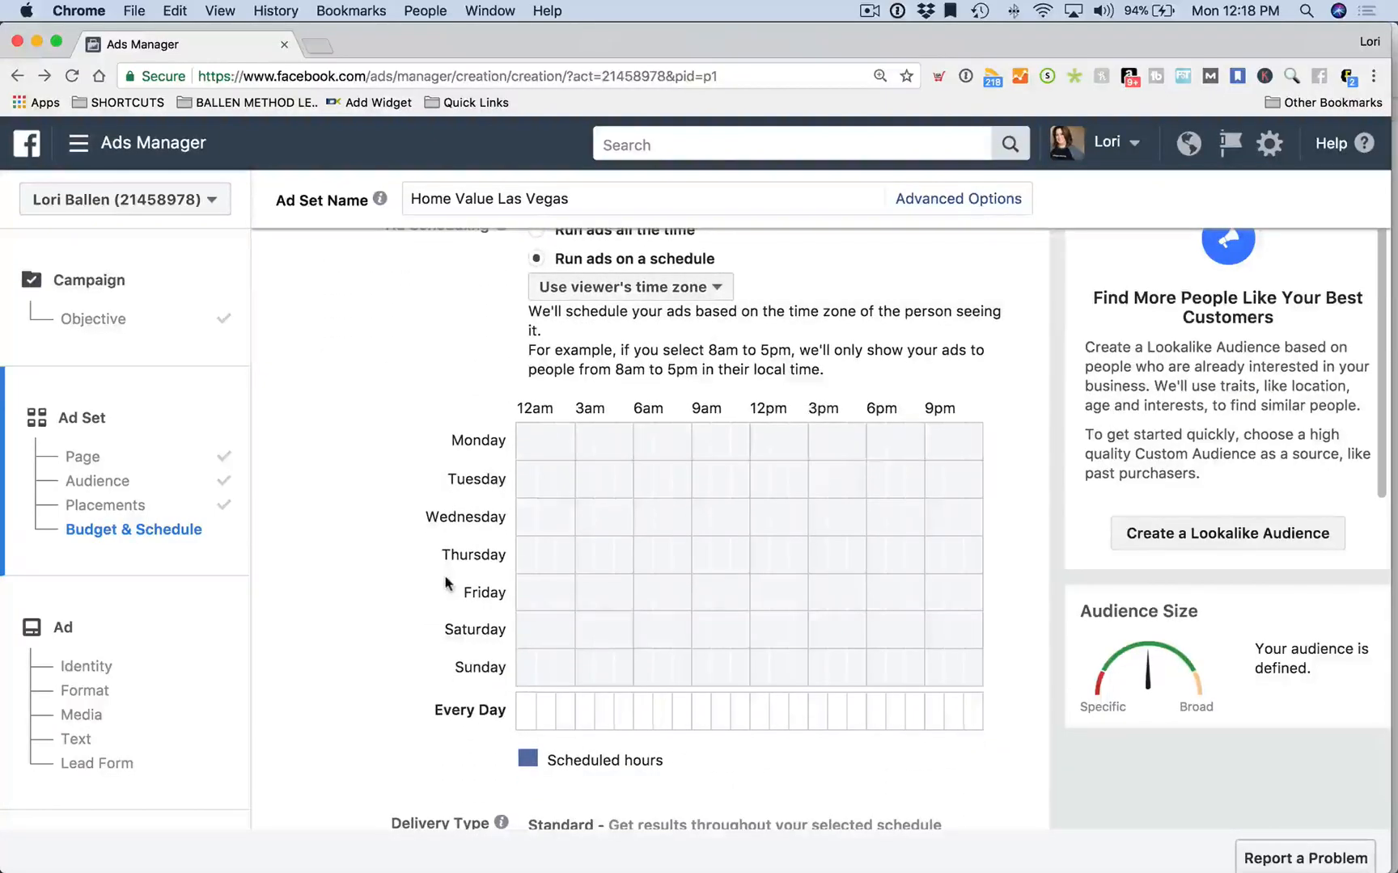
pyautogui.click(705, 438)
pyautogui.click(714, 443)
pyautogui.click(742, 445)
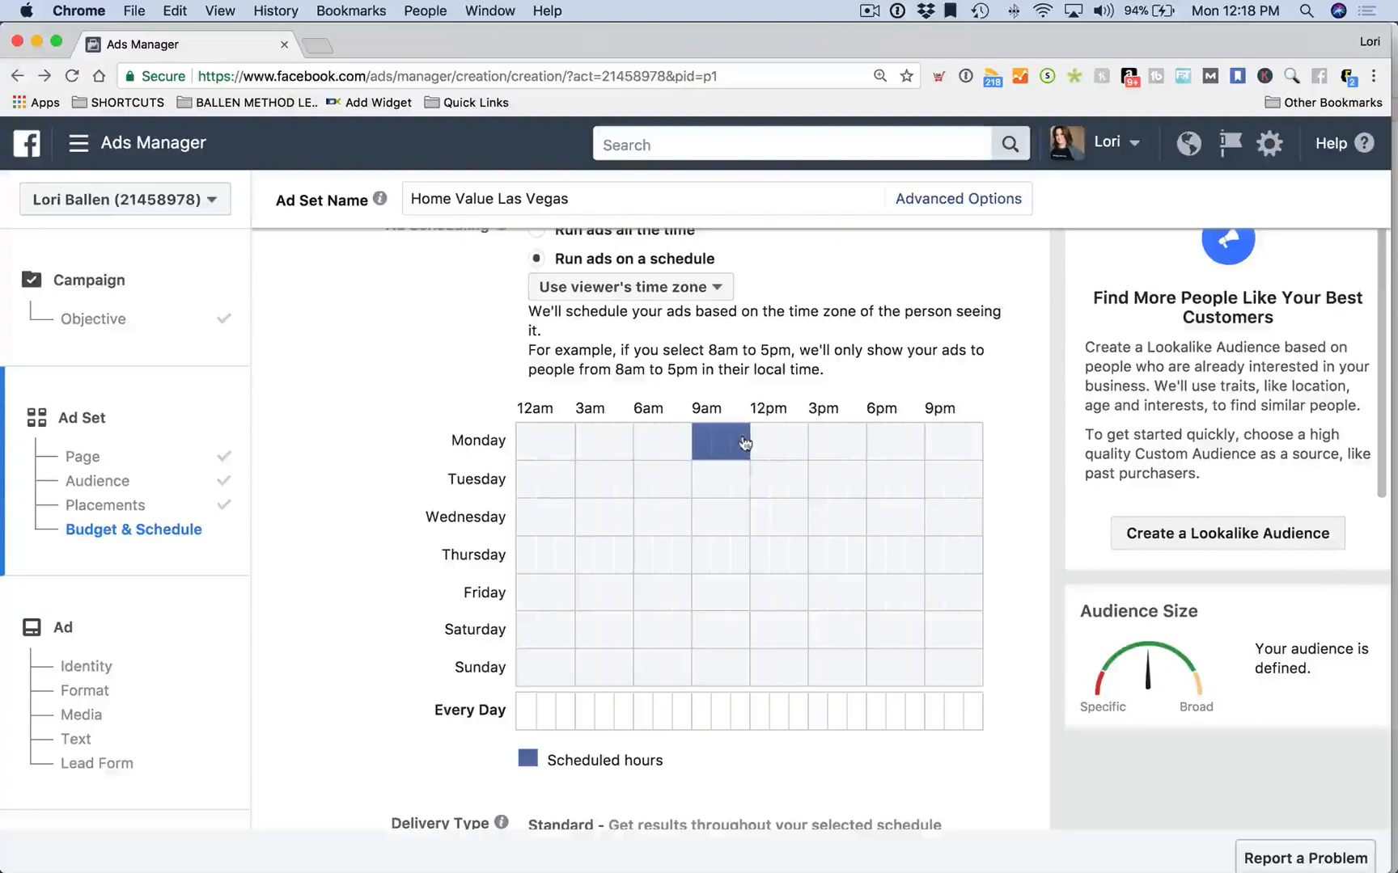
pyautogui.click(914, 455)
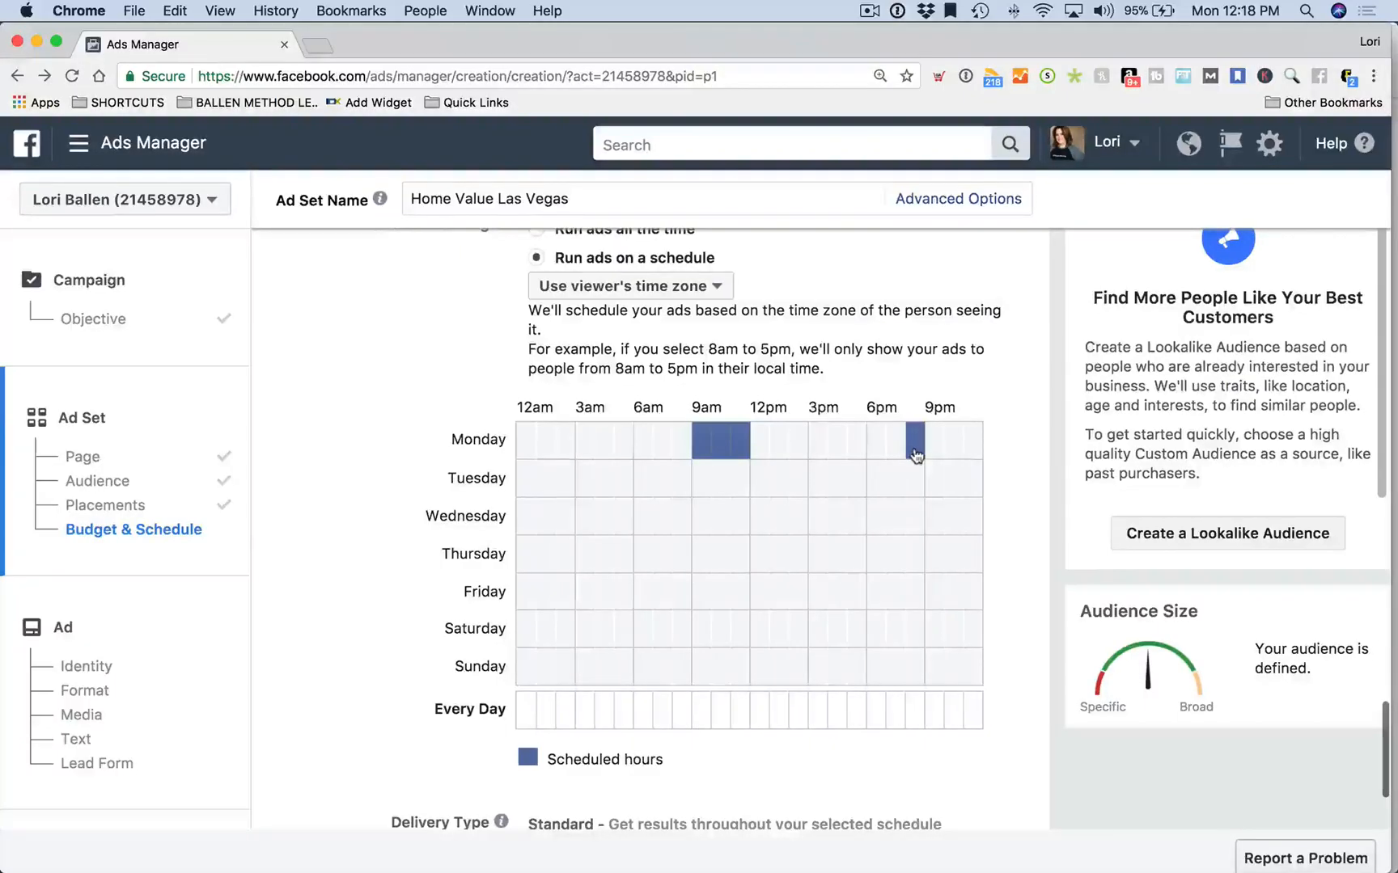
pyautogui.moveTo(899, 448); pyautogui.dragTo(771, 450)
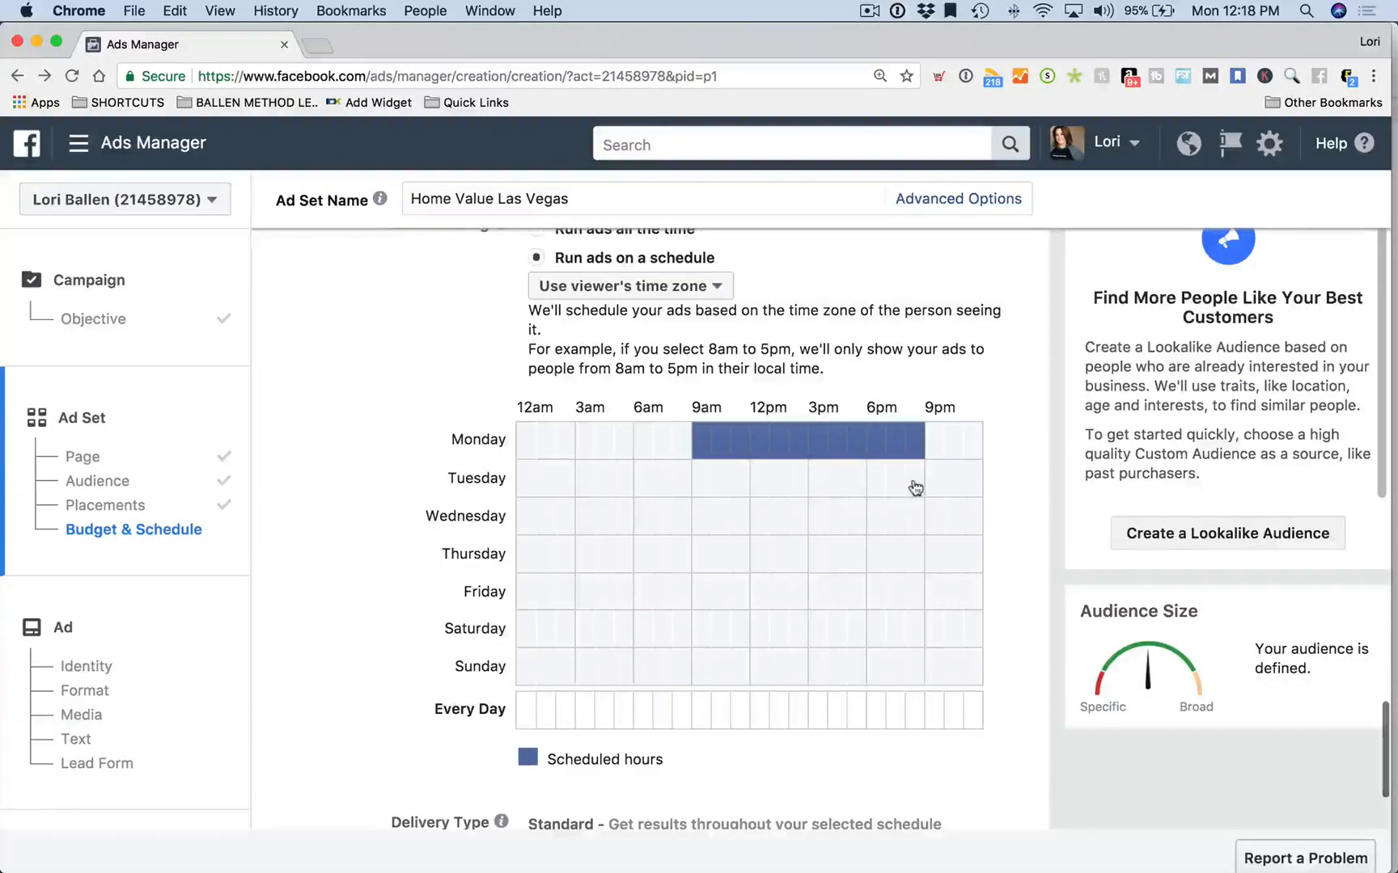
# Extend the schedule to every day of the week, 8am to about 10pm
pyautogui.moveTo(943, 454)
pyautogui.mouseDown()
pyautogui.moveTo(959, 457)
pyautogui.moveTo(954, 487)
pyautogui.moveTo(703, 501)
pyautogui.moveTo(956, 529)
pyautogui.mouseUp()
pyautogui.moveTo(712, 568)
pyautogui.mouseDown()
pyautogui.moveTo(945, 568)
pyautogui.moveTo(929, 571)
pyautogui.mouseUp()
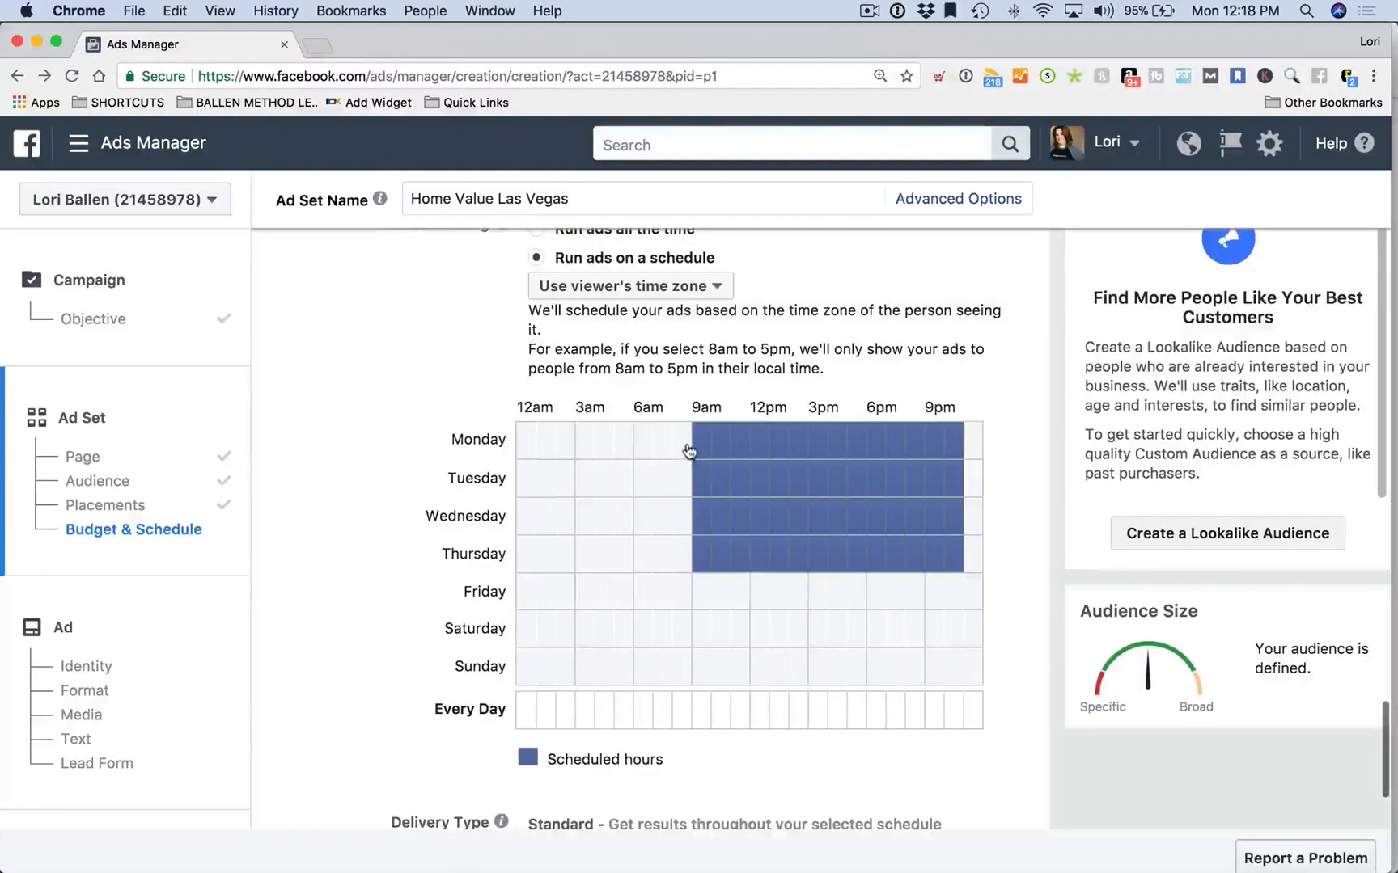
pyautogui.moveTo(683, 450)
pyautogui.mouseDown()
pyautogui.moveTo(684, 565)
pyautogui.moveTo(709, 605)
pyautogui.mouseUp()
pyautogui.click(955, 603)
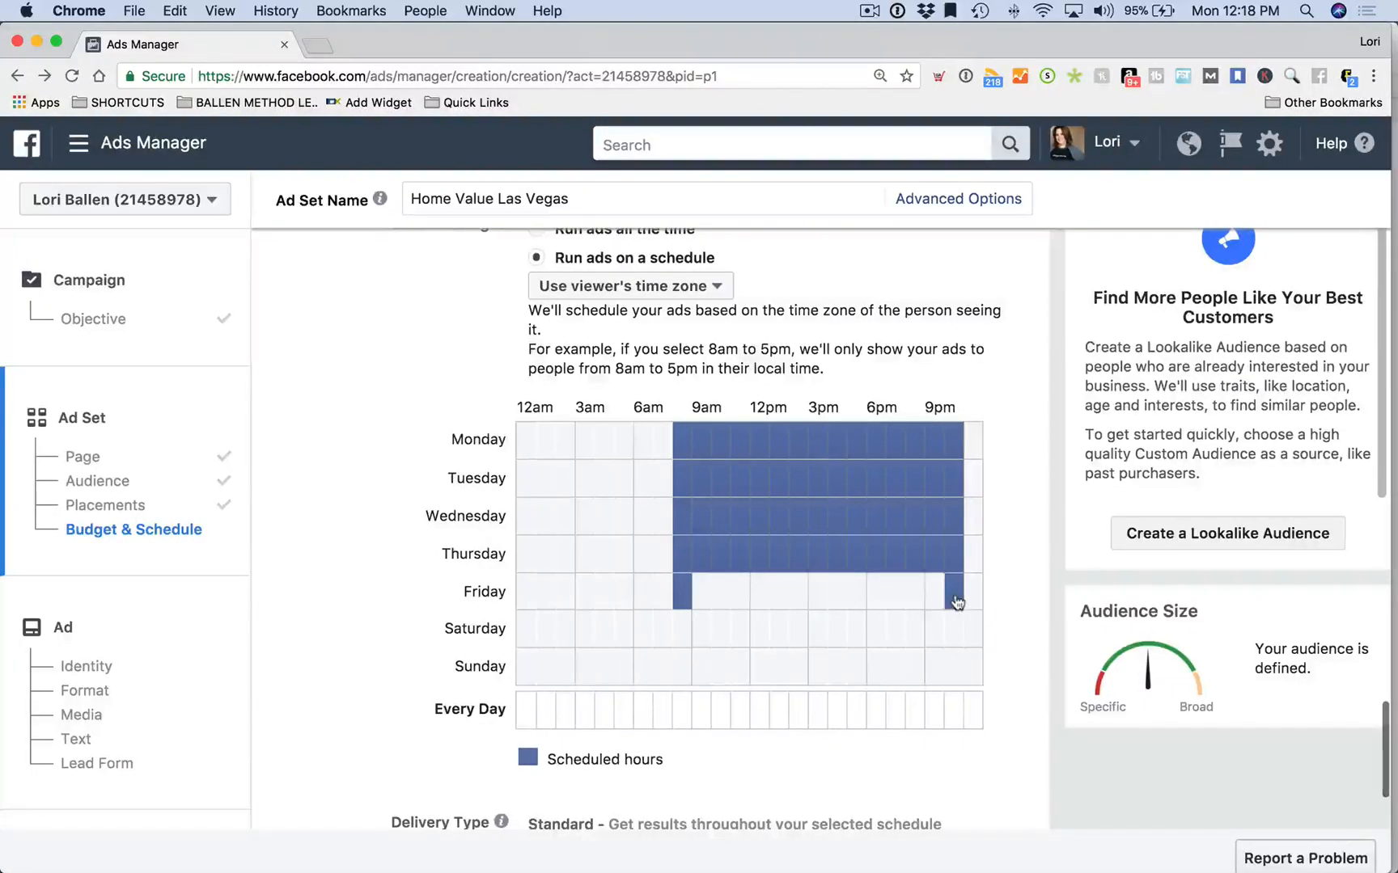
pyautogui.moveTo(944, 603)
pyautogui.mouseDown()
pyautogui.moveTo(683, 602)
pyautogui.moveTo(685, 629)
pyautogui.moveTo(954, 642)
pyautogui.mouseUp()
pyautogui.scroll(-3, 927, 640)
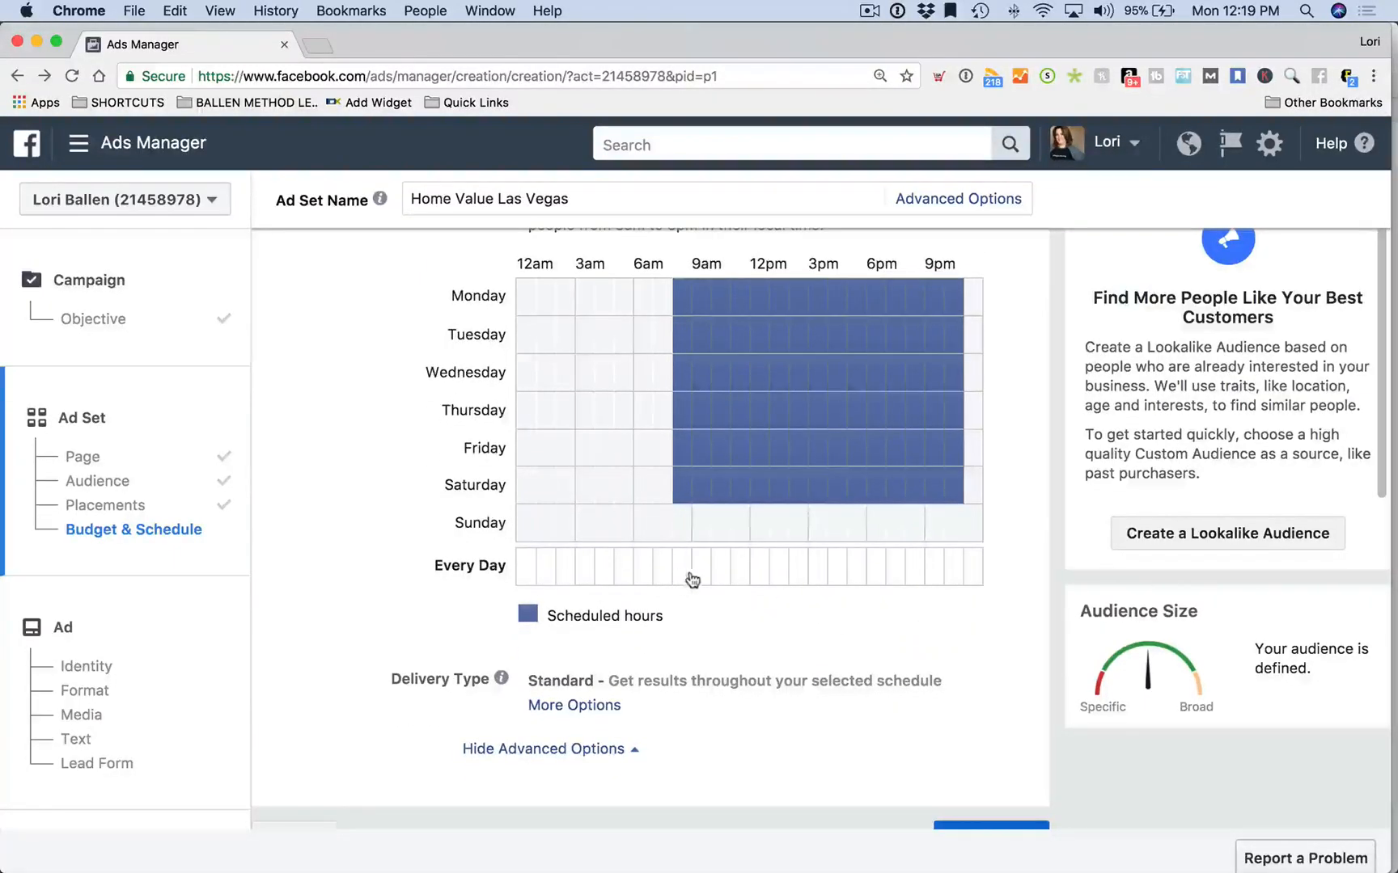
pyautogui.moveTo(687, 577); pyautogui.dragTo(953, 591)
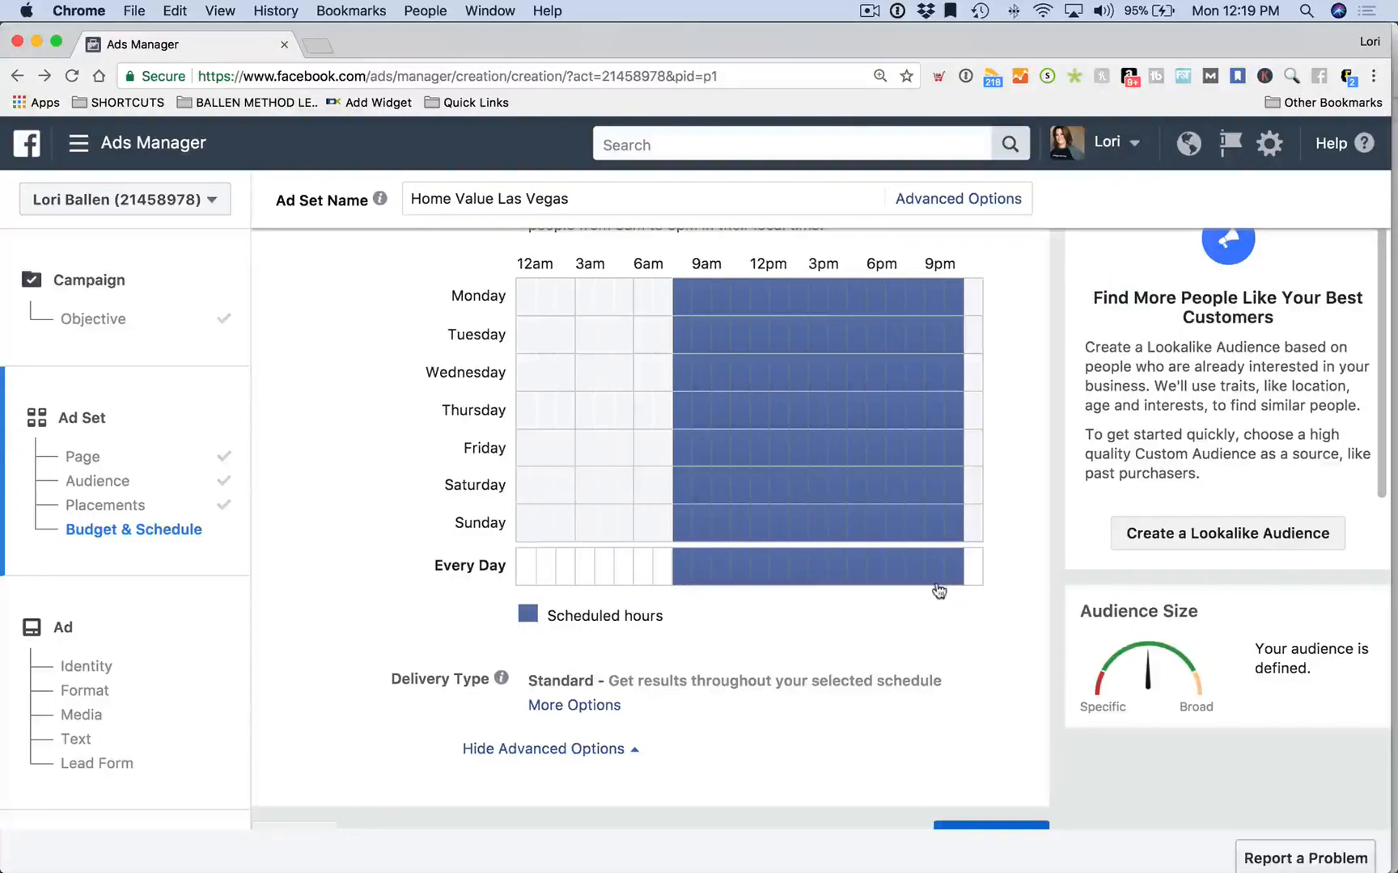
pyautogui.scroll(-2, 936, 588)
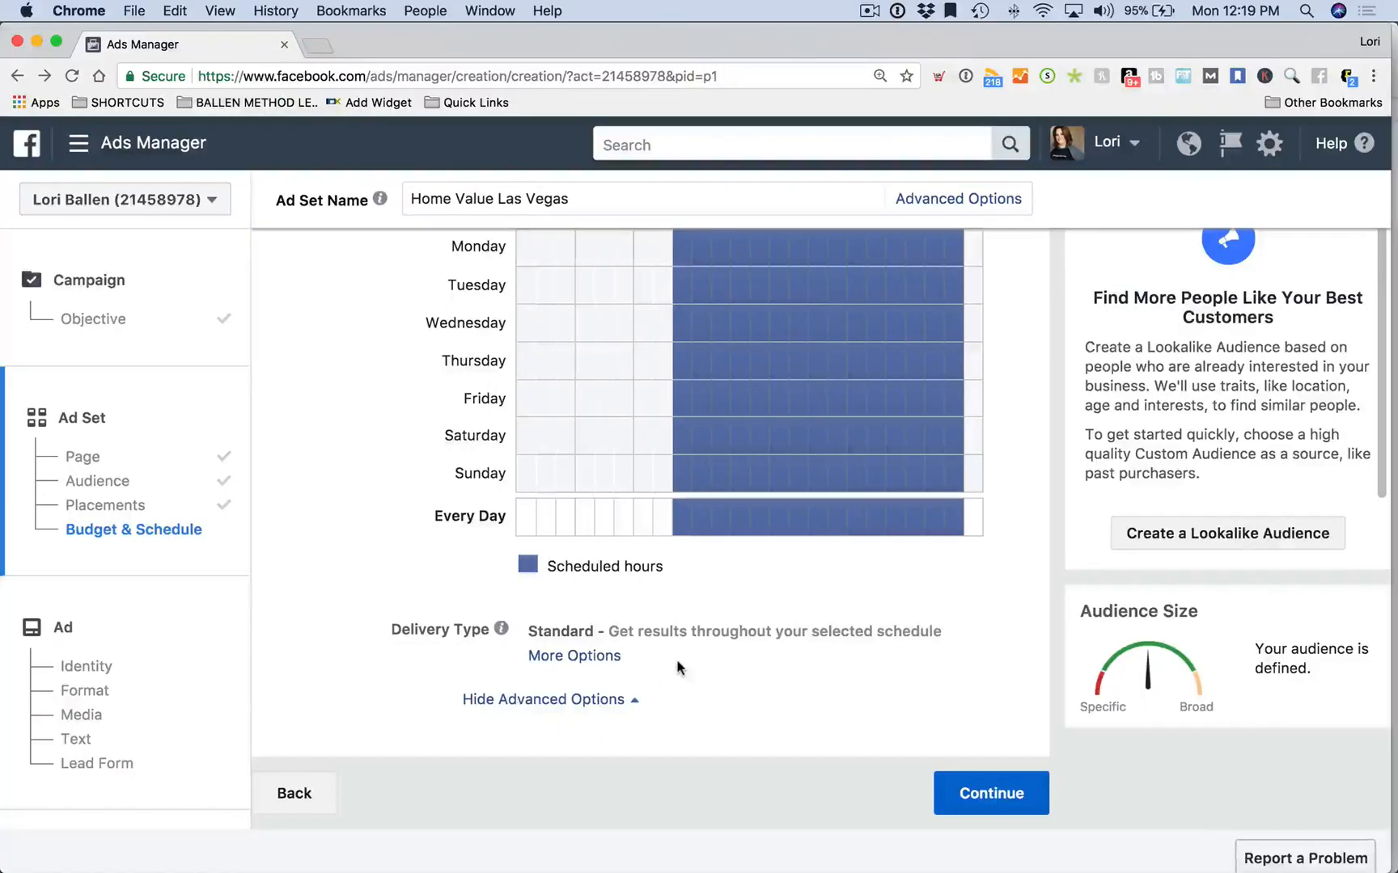
pyautogui.scroll(1, 706, 518)
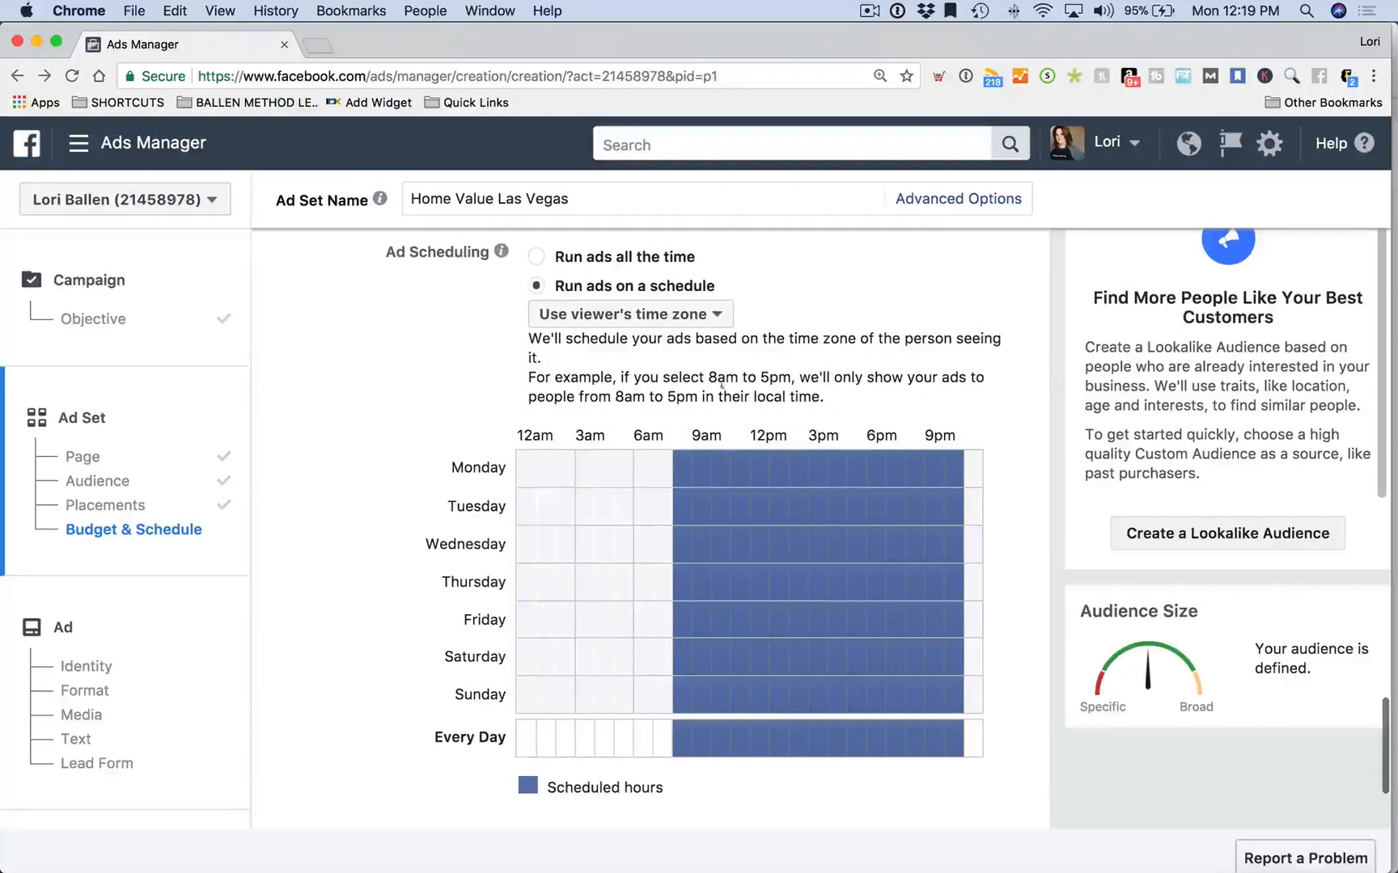
pyautogui.scroll(15, 702, 396)
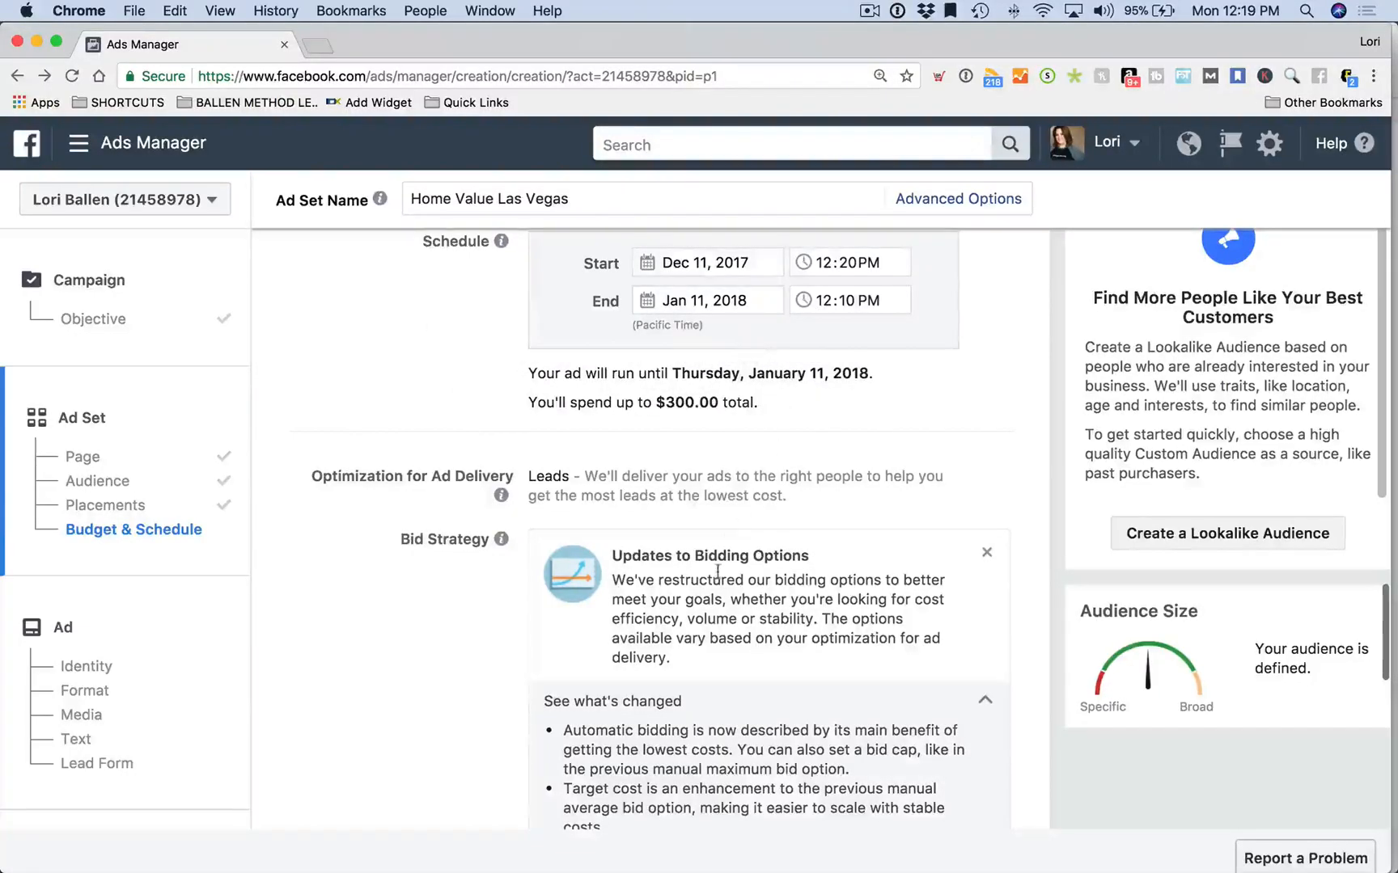
pyautogui.scroll(-5, 269, 663)
pyautogui.scroll(-7, 270, 663)
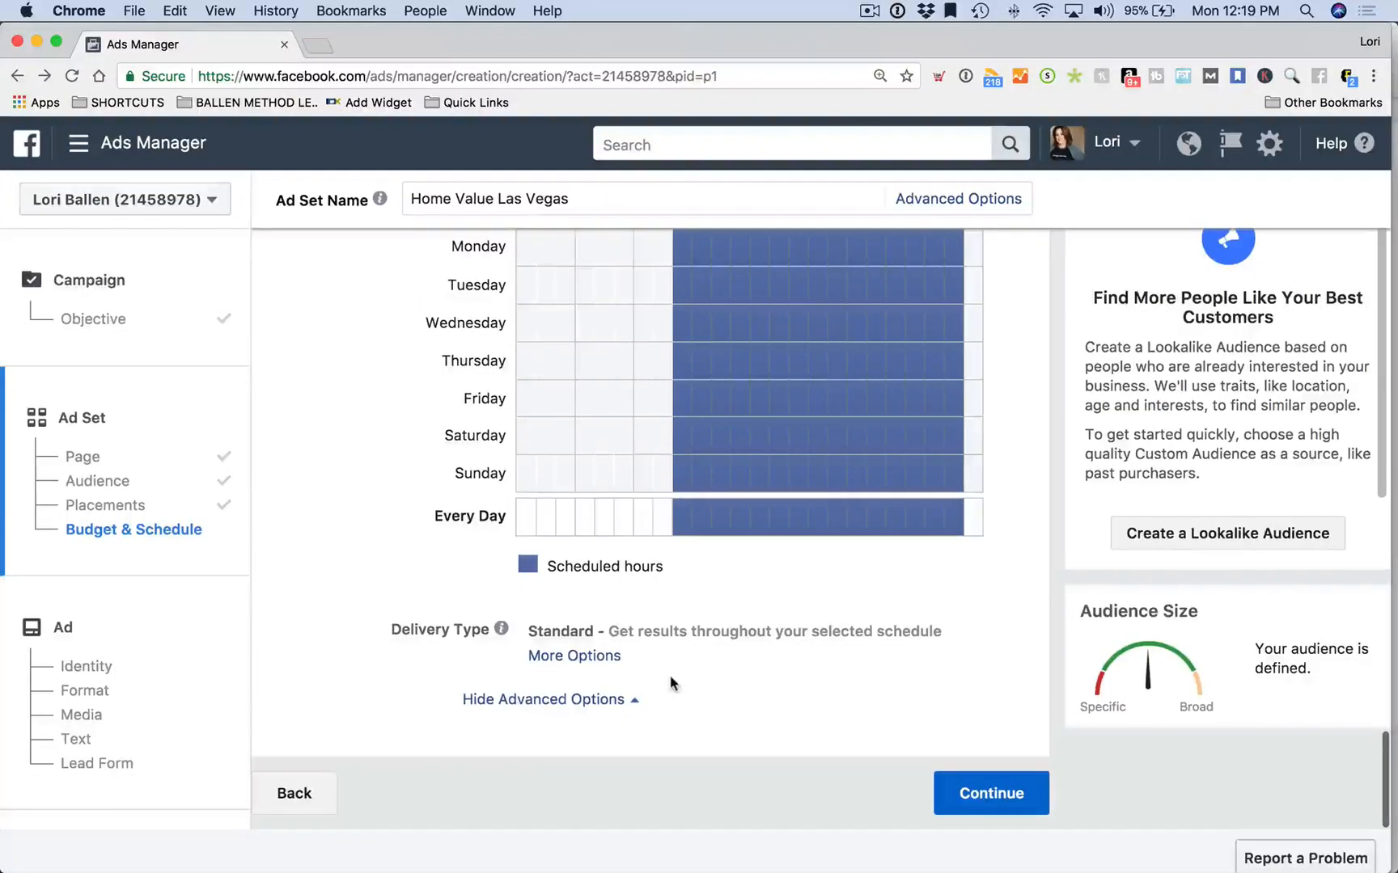
pyautogui.click(604, 663)
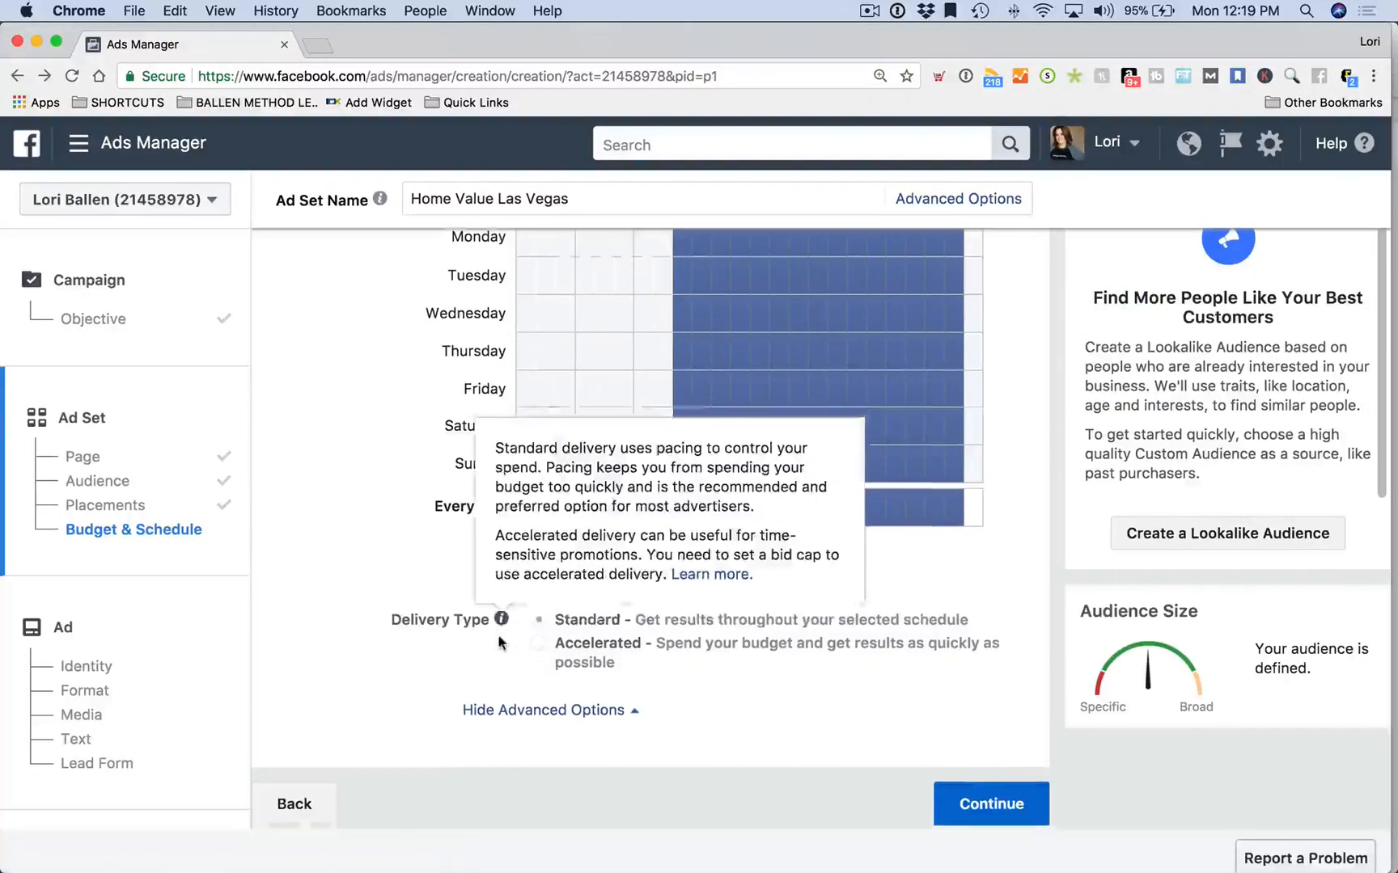
pyautogui.scroll(-1, 804, 650)
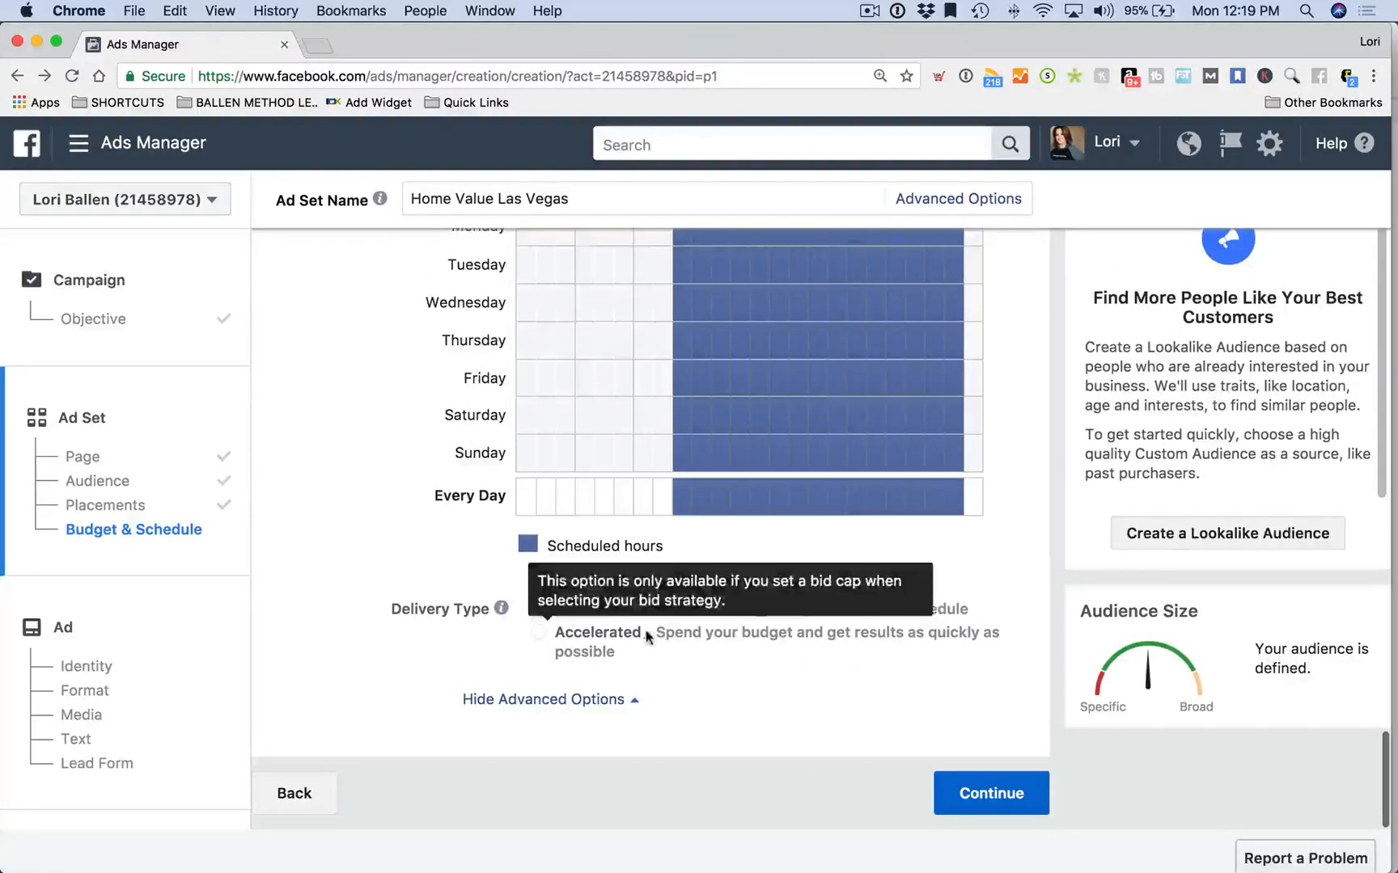
pyautogui.click(563, 700)
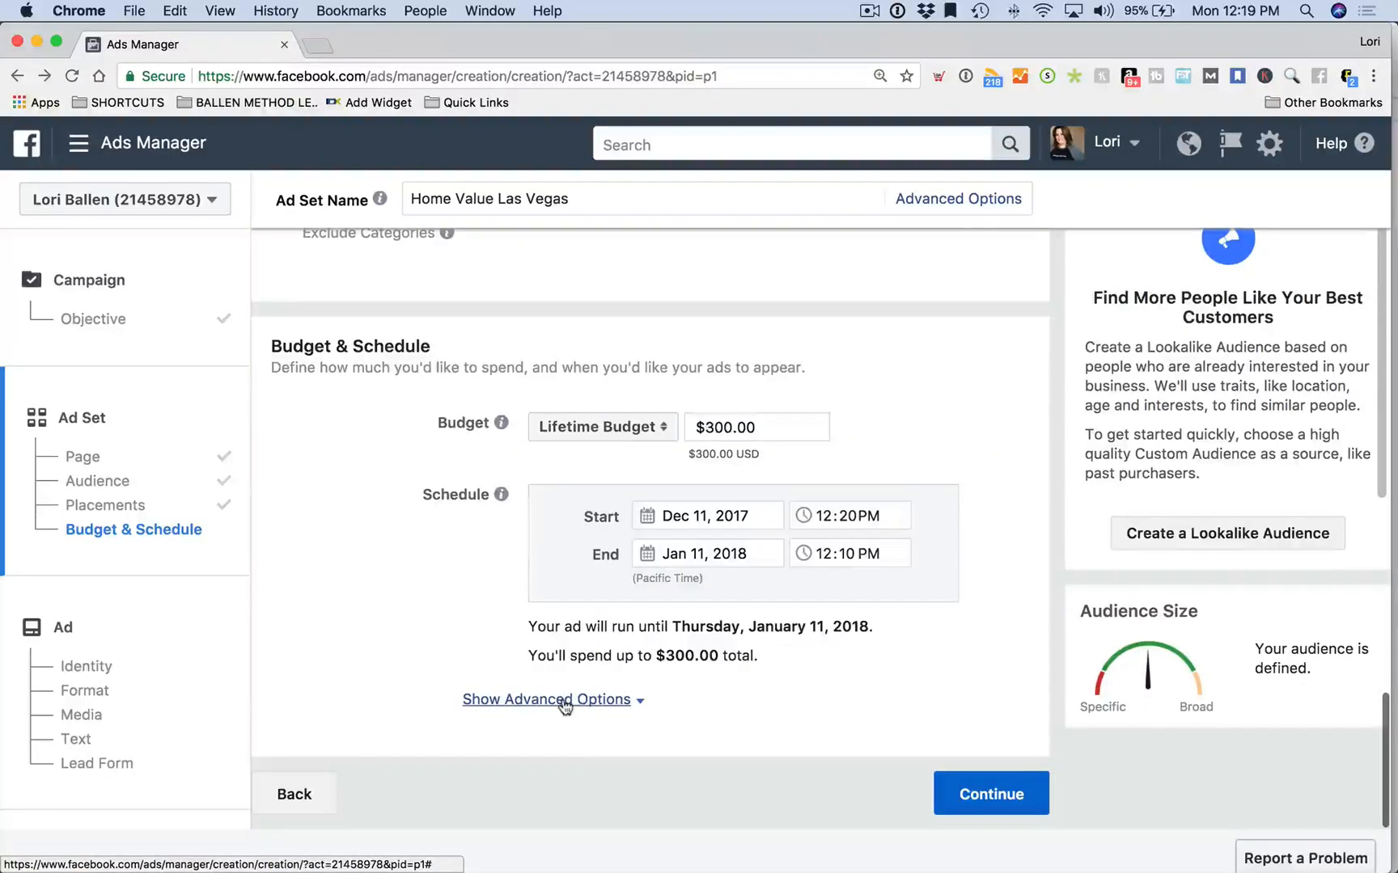
pyautogui.click(564, 700)
pyautogui.scroll(3, 970, 817)
pyautogui.scroll(-3, 962, 769)
# Continue to the Ad step and scroll past Identity and Single Image format to Images
pyautogui.click(1003, 797)
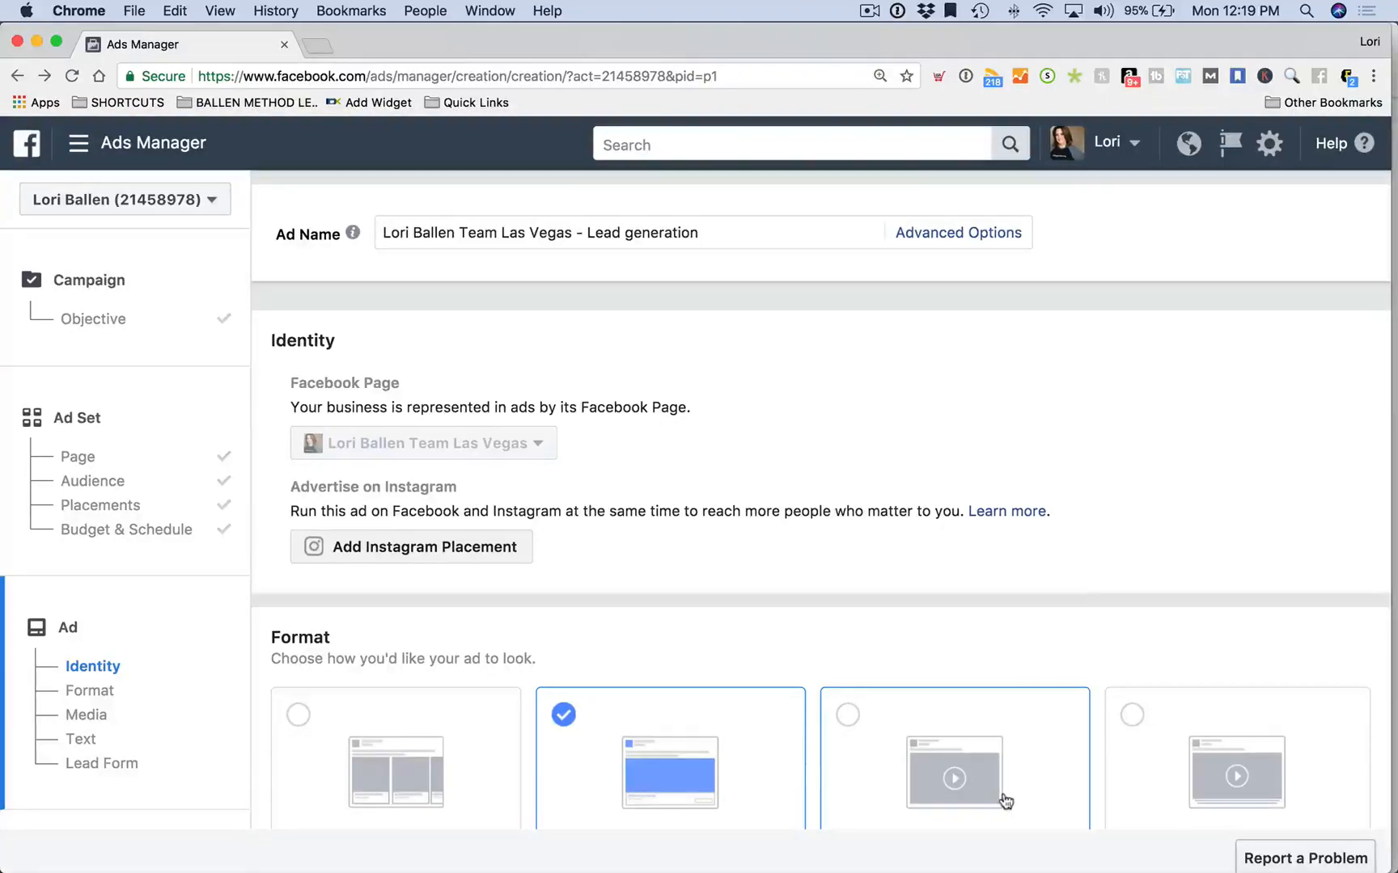
pyautogui.scroll(-3, 812, 727)
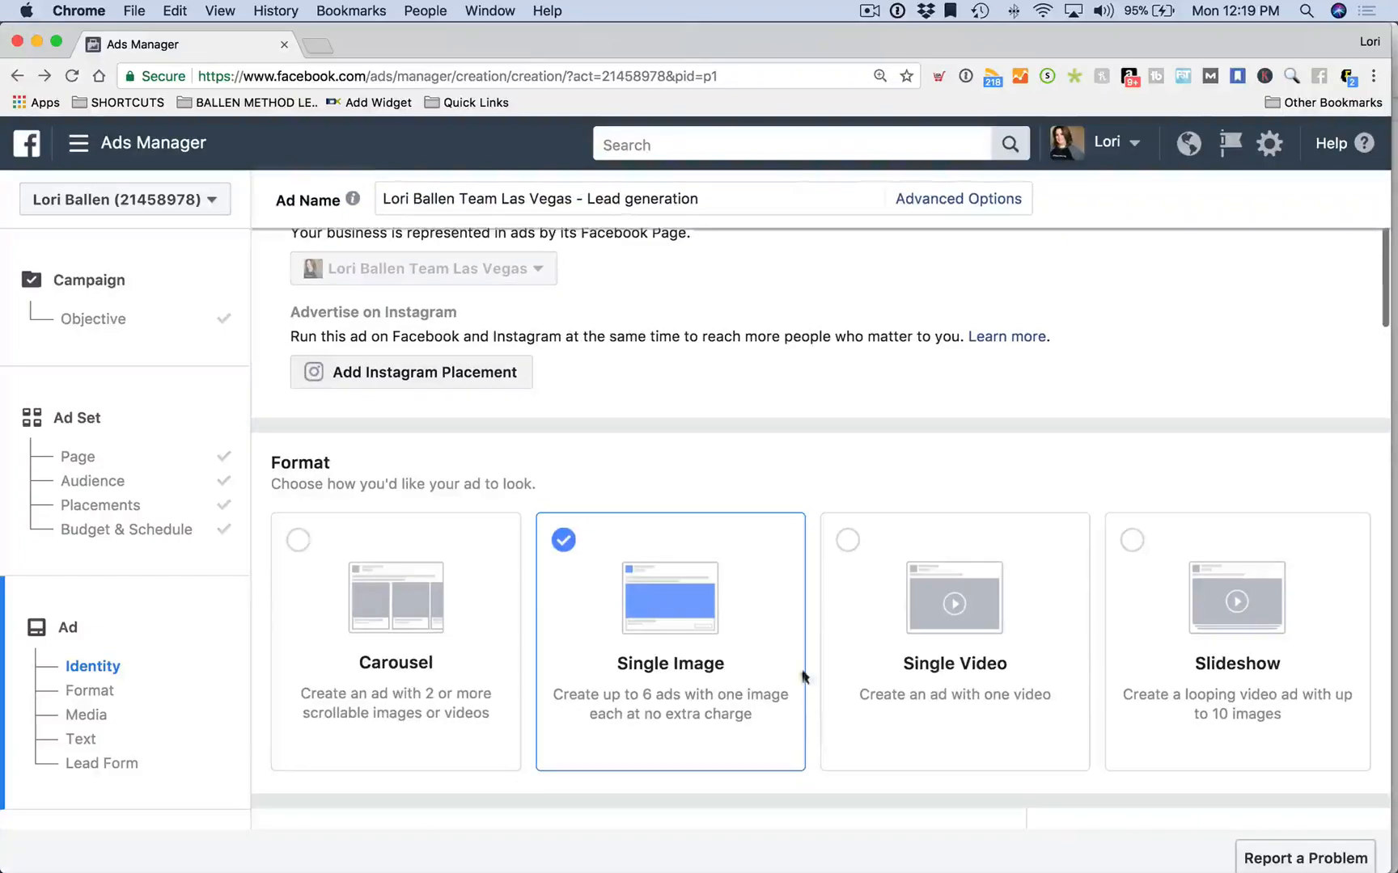
pyautogui.scroll(1, 833, 542)
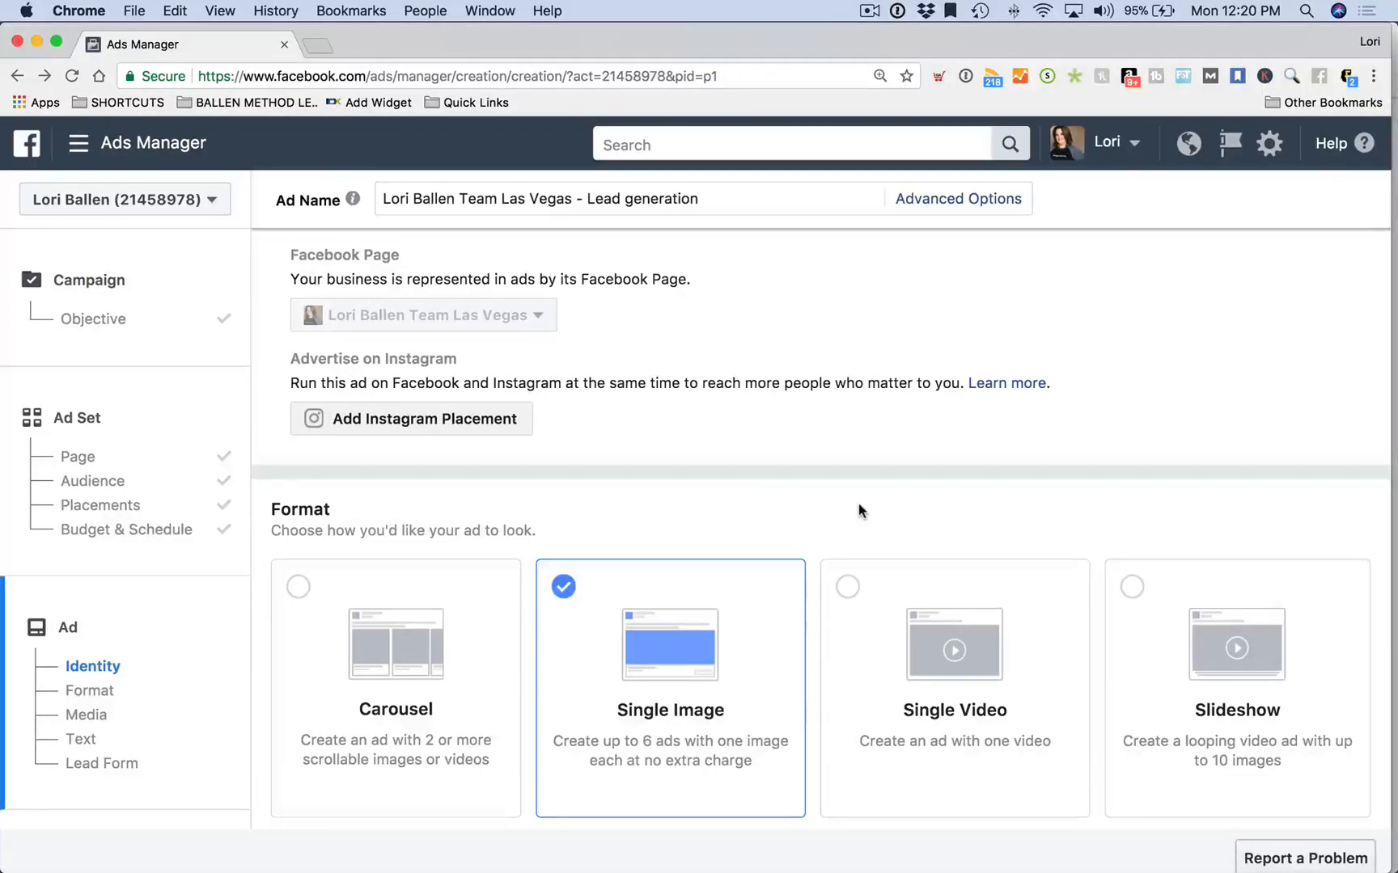
pyautogui.scroll(-3, 524, 564)
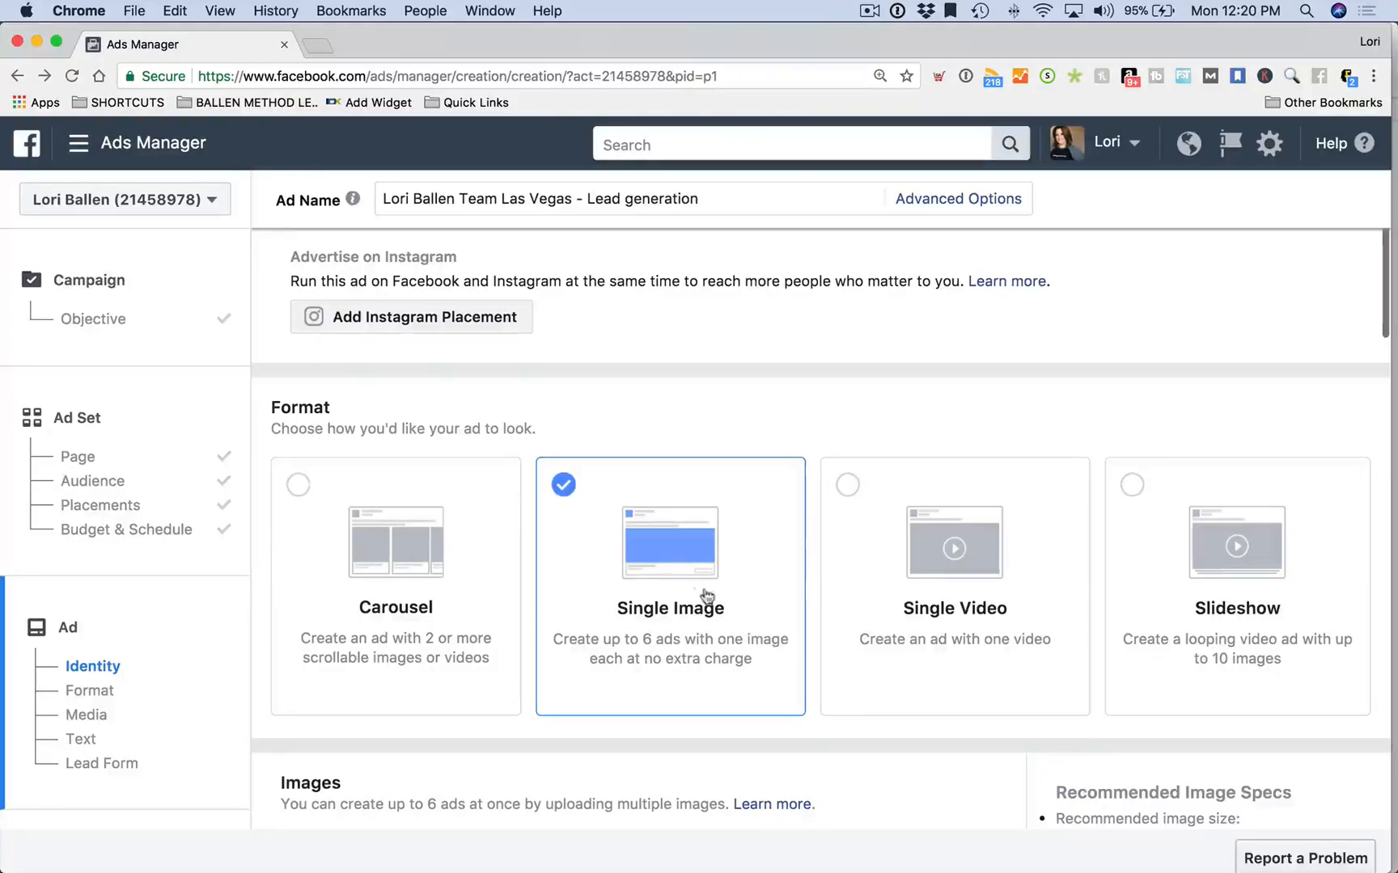
pyautogui.scroll(1, 1232, 536)
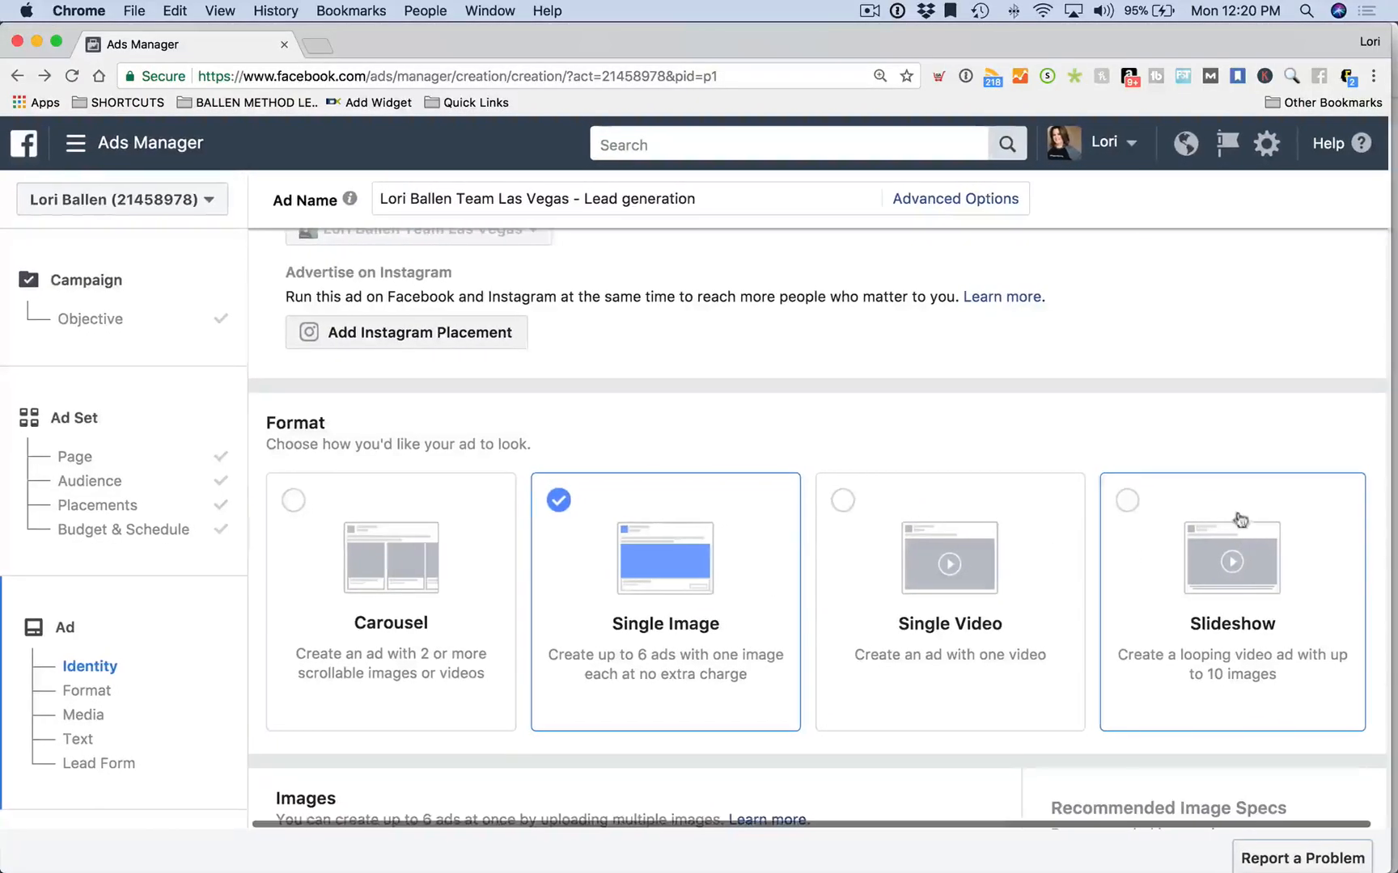
pyautogui.scroll(-3, 956, 356)
pyautogui.scroll(-5, 646, 410)
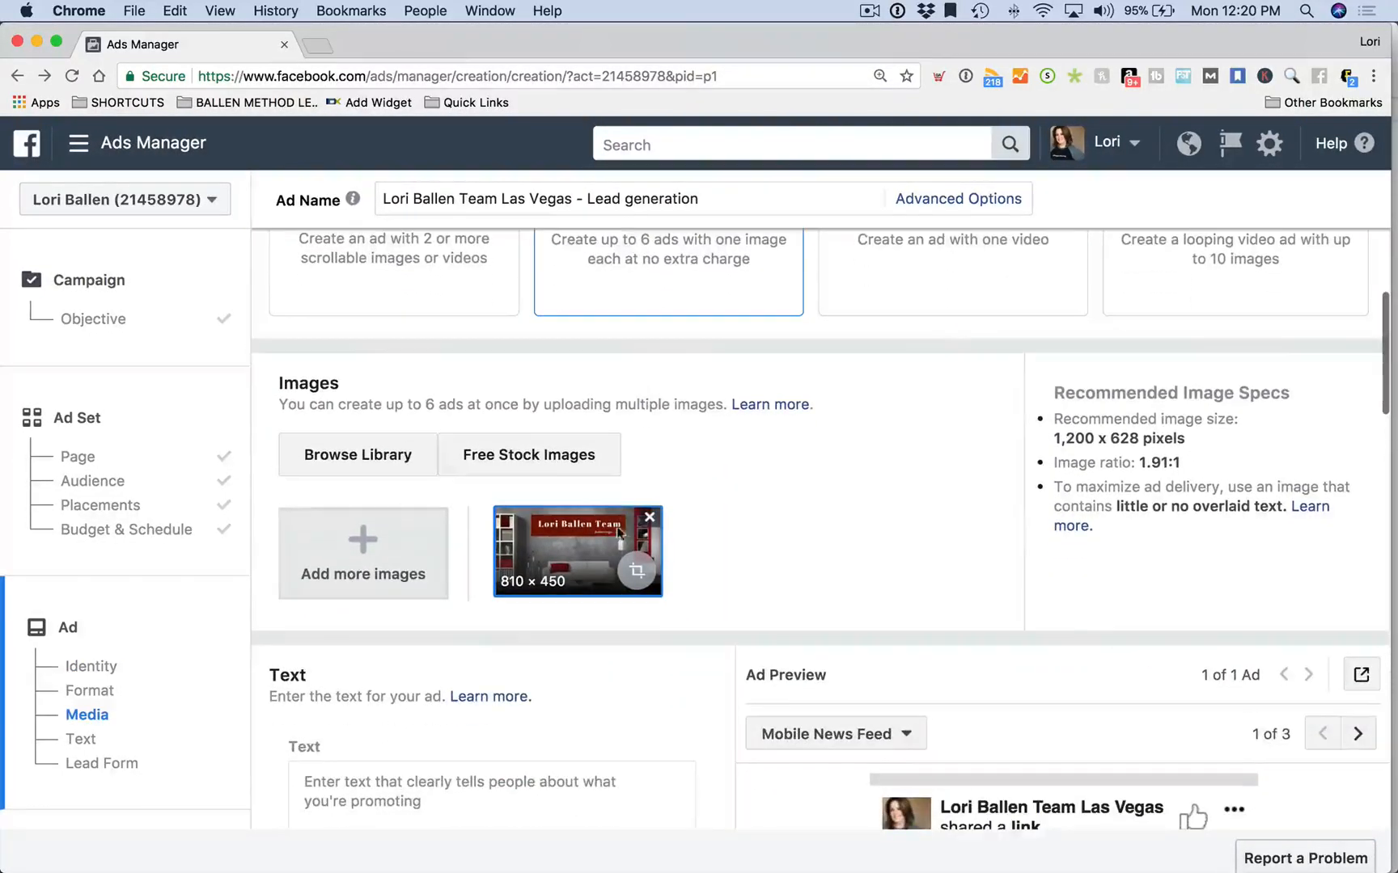
# Remove the 810 × 450 image and search free stock images for 'home value'
pyautogui.click(647, 513)
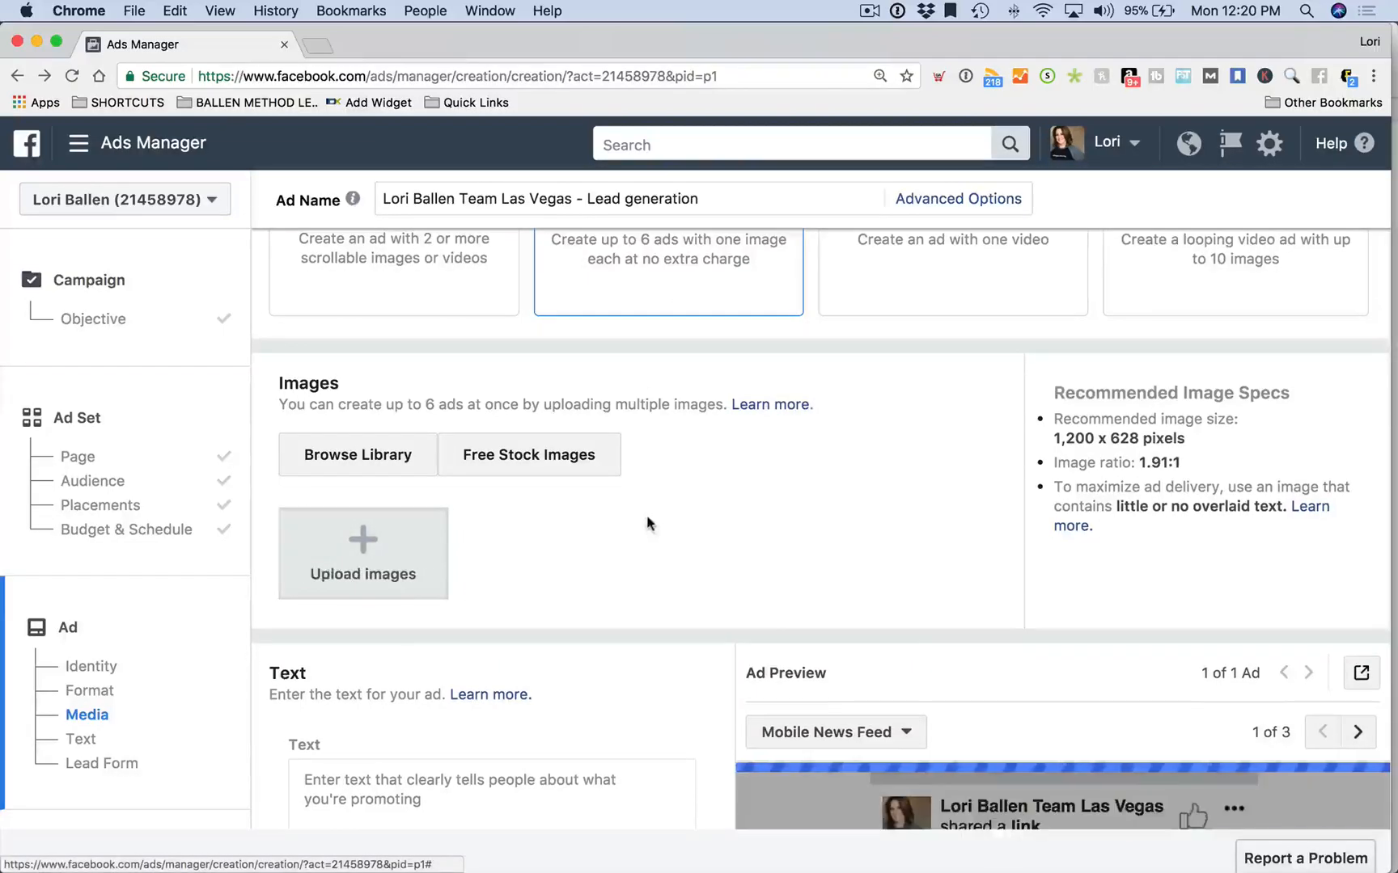
pyautogui.click(540, 461)
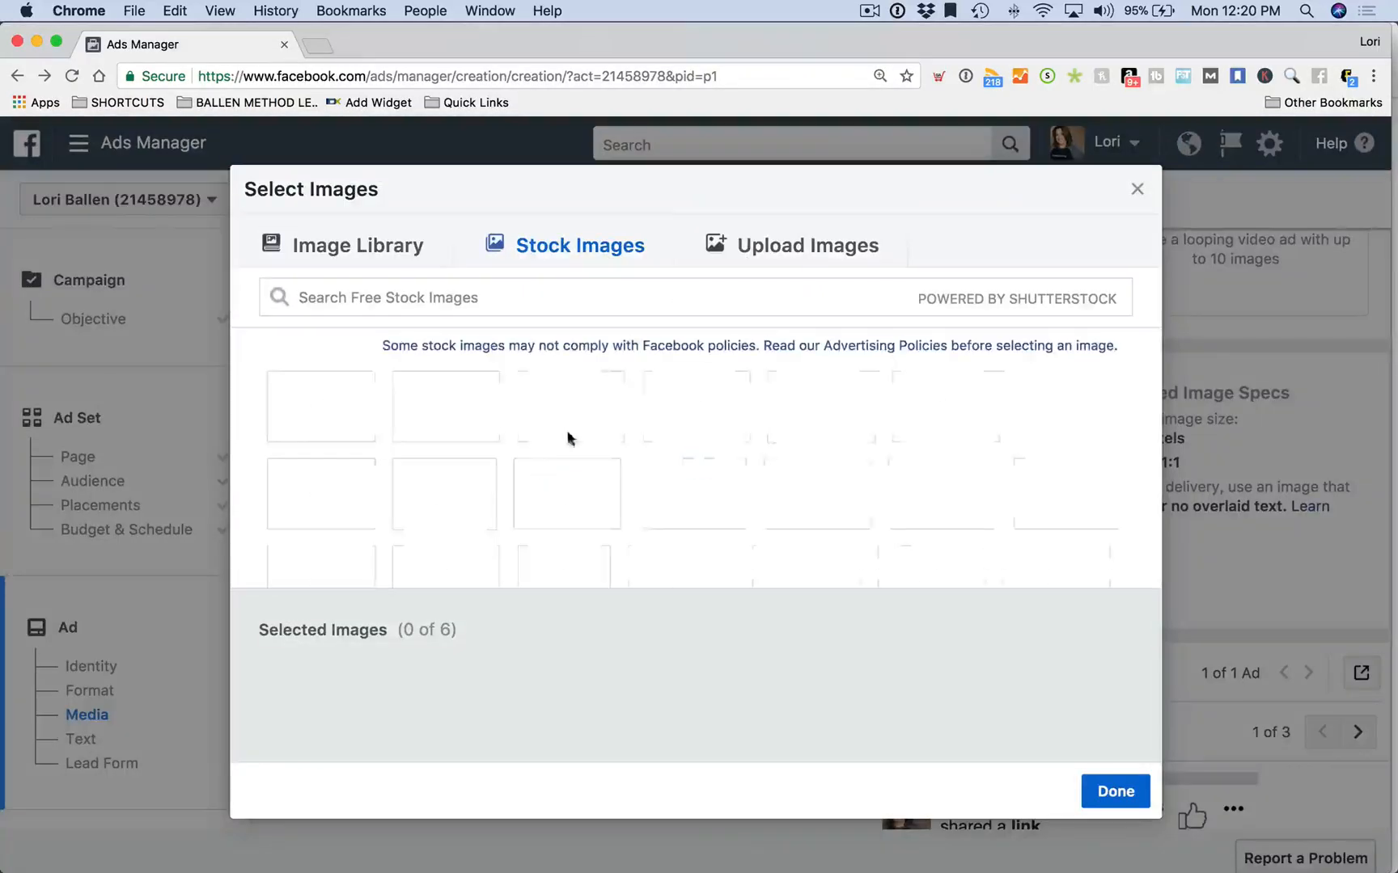
pyautogui.write('home value')
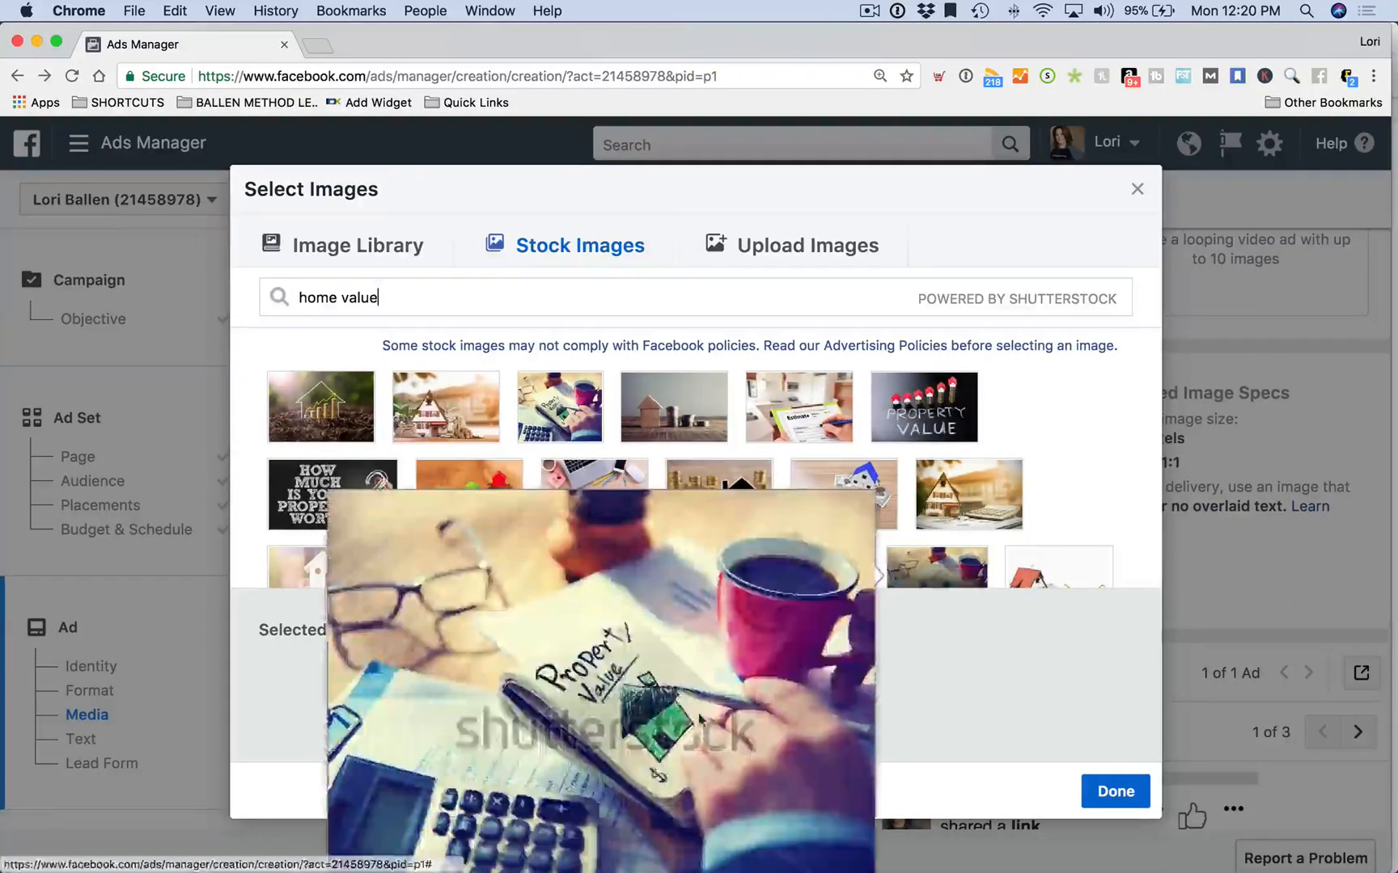
# Select the dog holding a house and piggy bank from the results and attach it
pyautogui.scroll(-2, 1121, 458)
pyautogui.scroll(-3, 1121, 458)
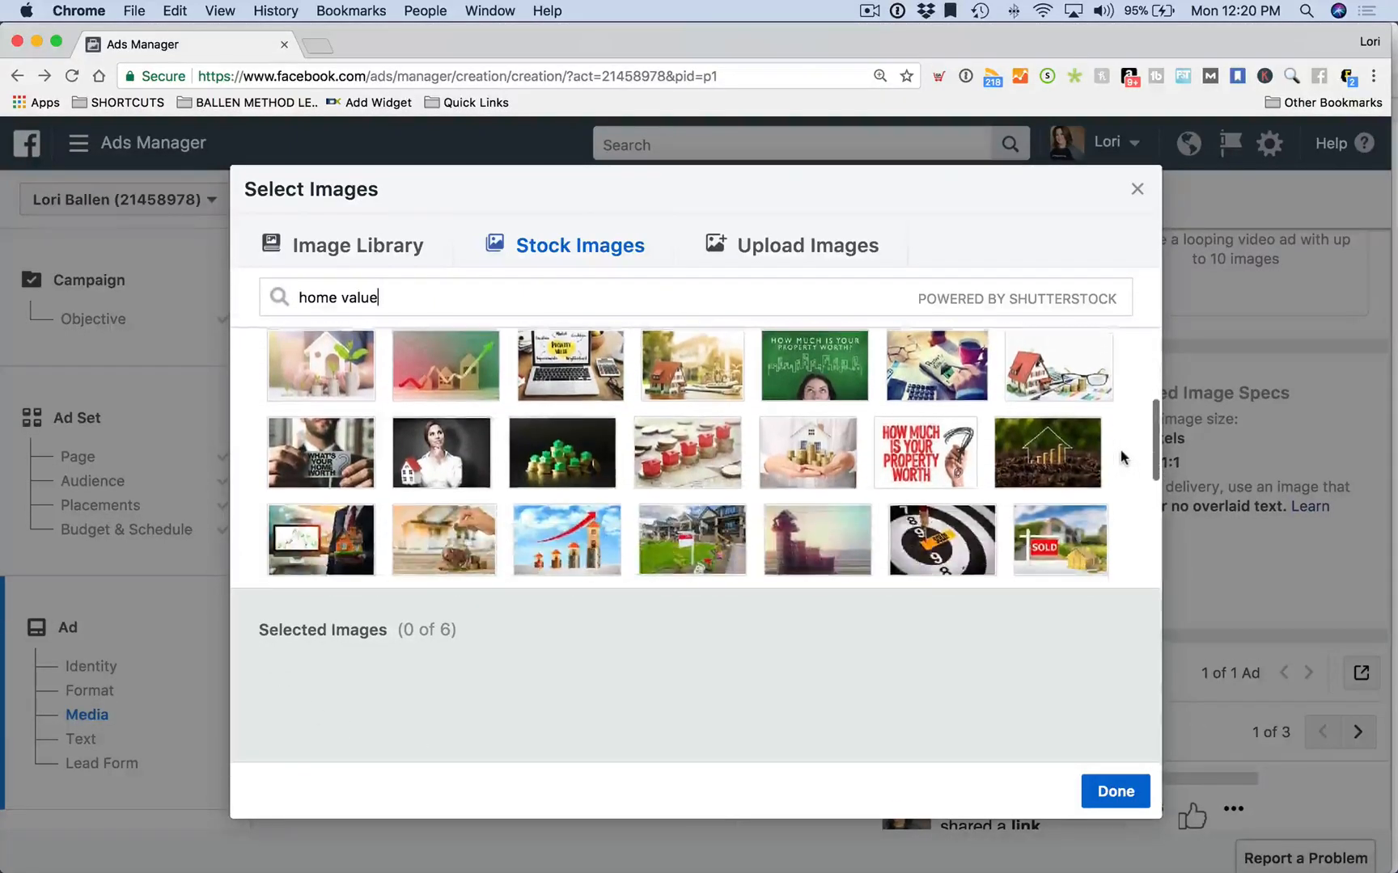
pyautogui.scroll(-2, 1121, 458)
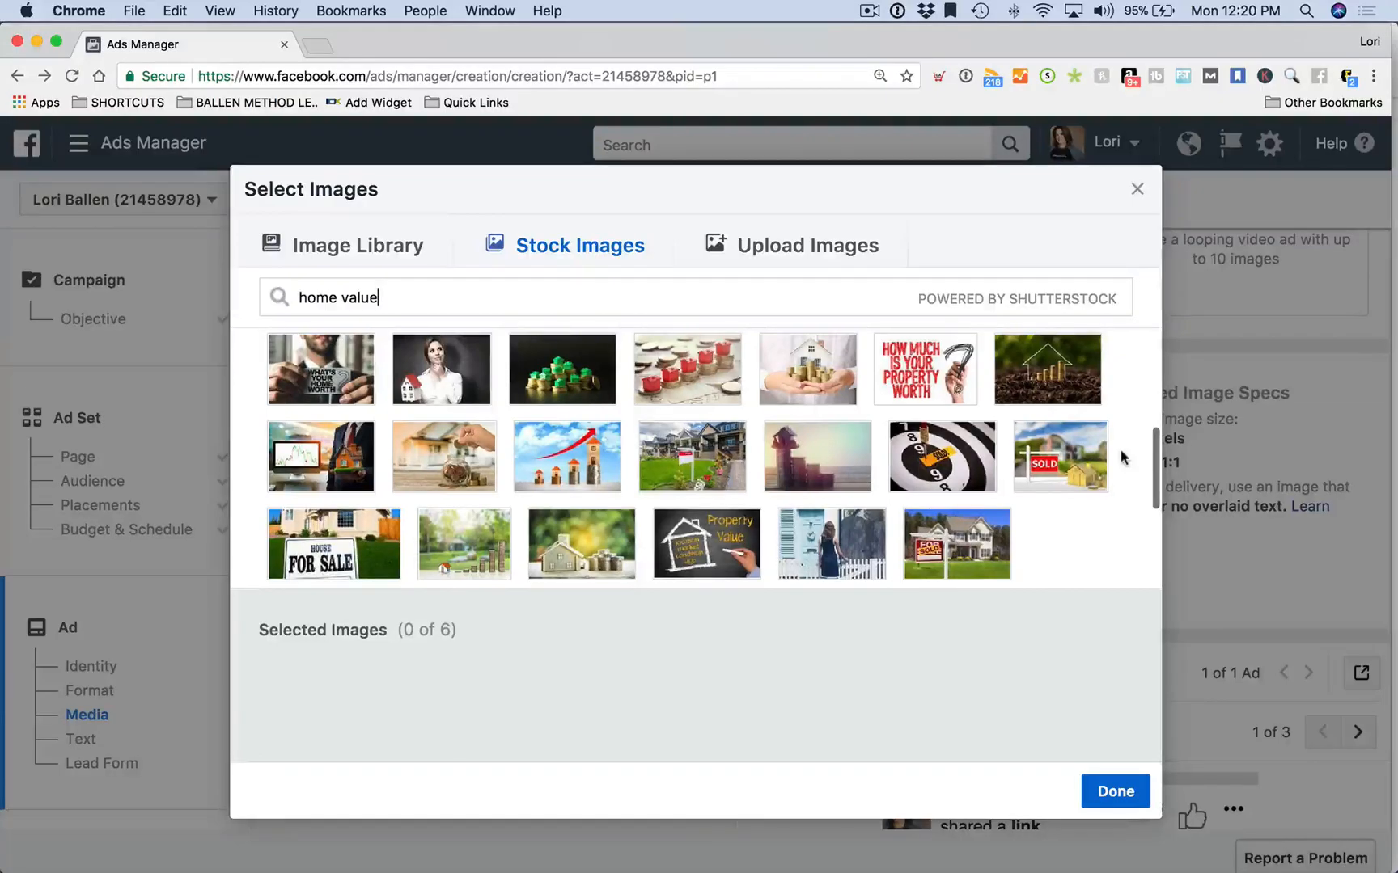
pyautogui.scroll(-3, 1121, 458)
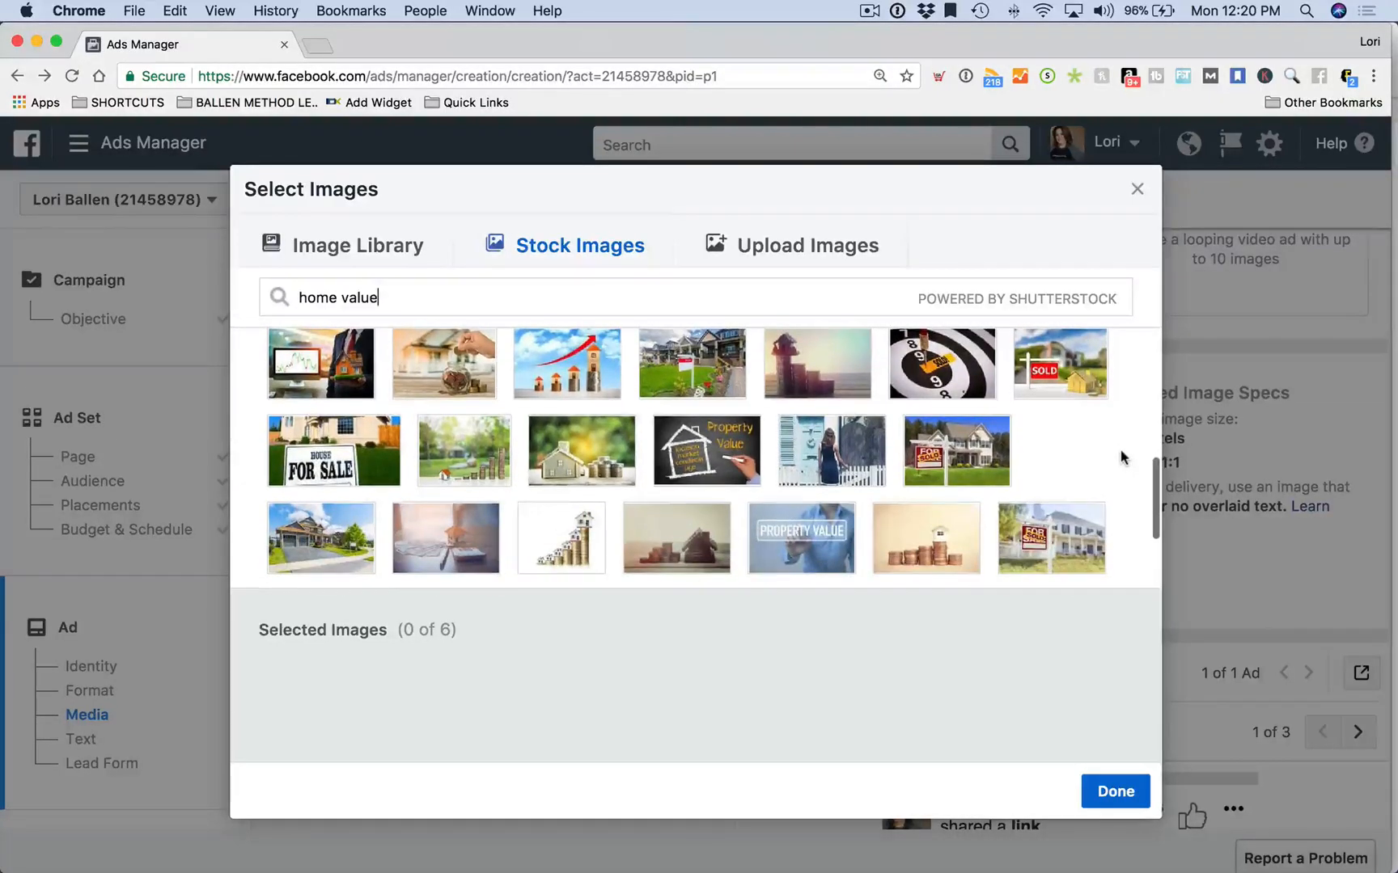
pyautogui.scroll(-3, 1121, 458)
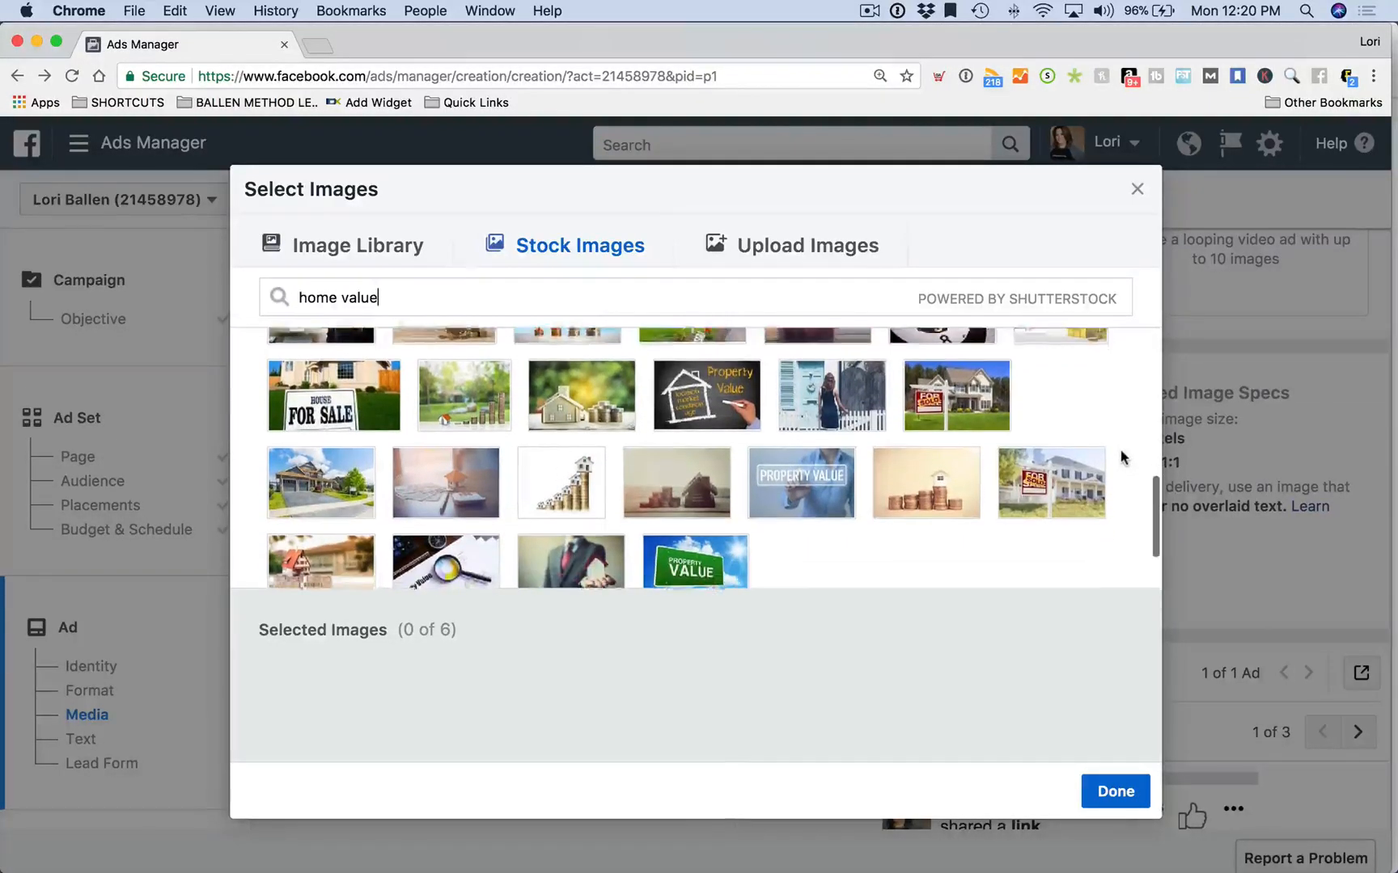
pyautogui.scroll(-5, 1121, 457)
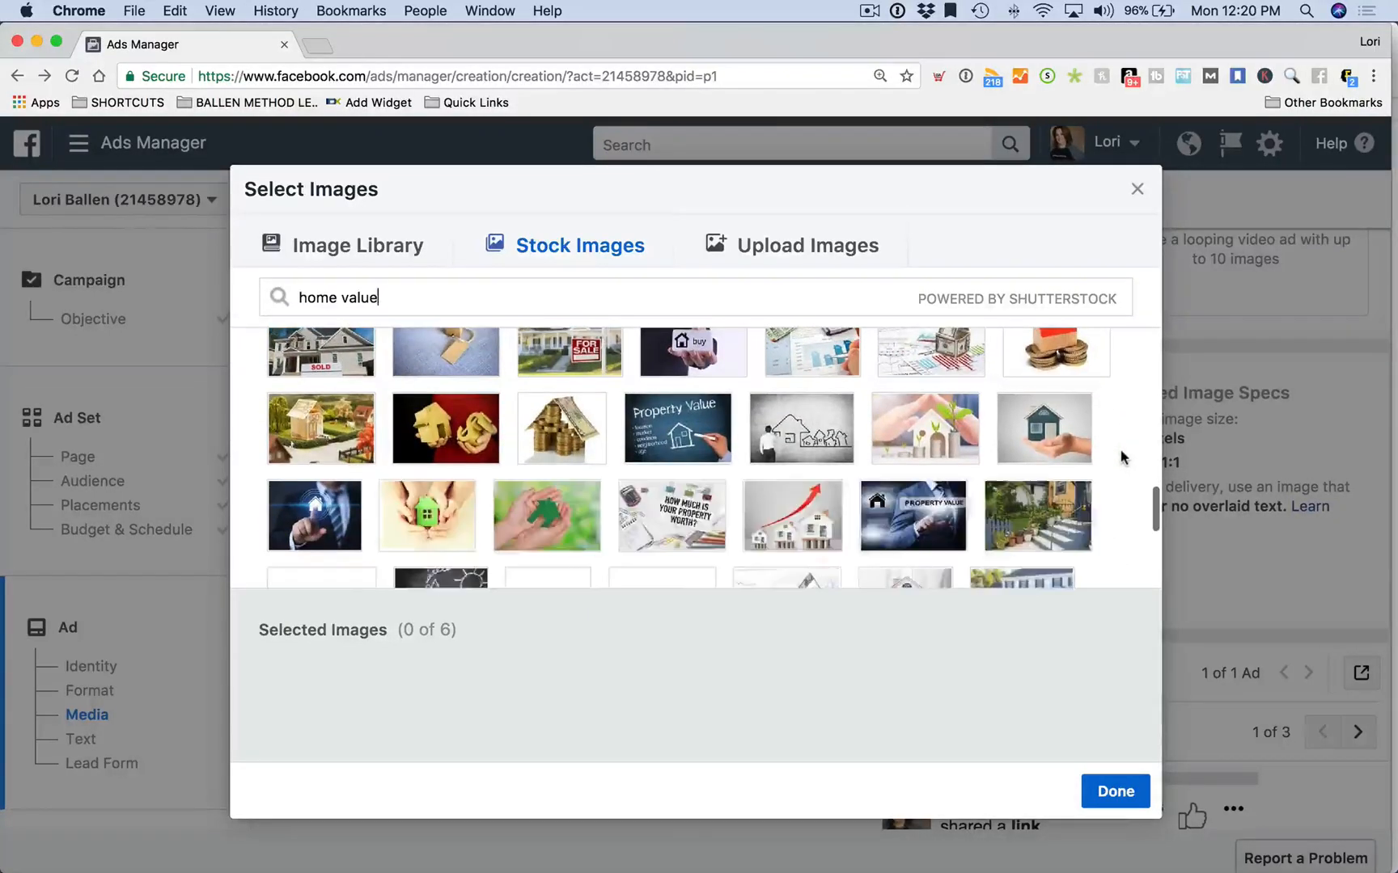
pyautogui.scroll(-2, 1043, 457)
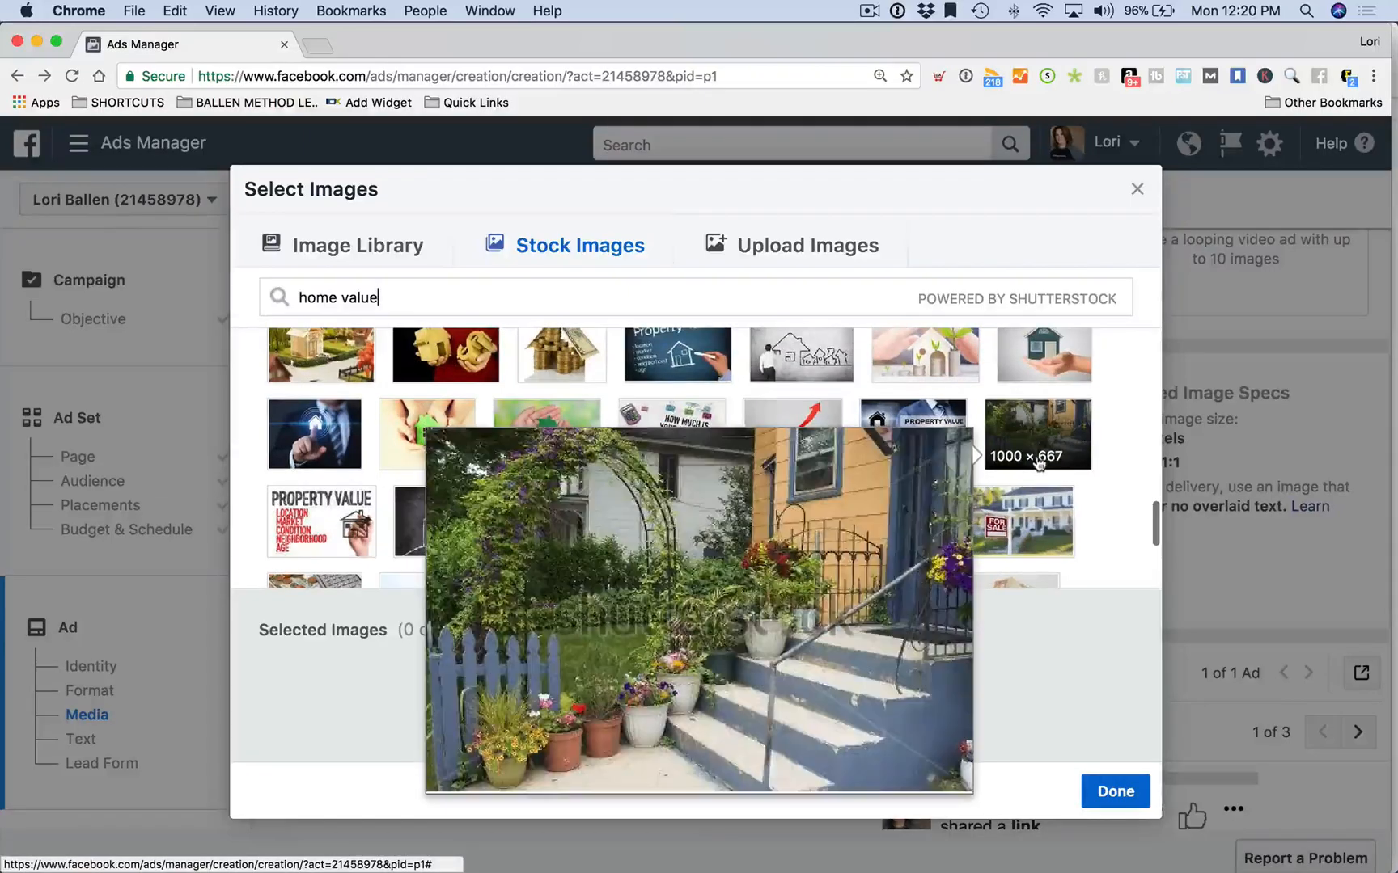
pyautogui.scroll(-4, 1136, 513)
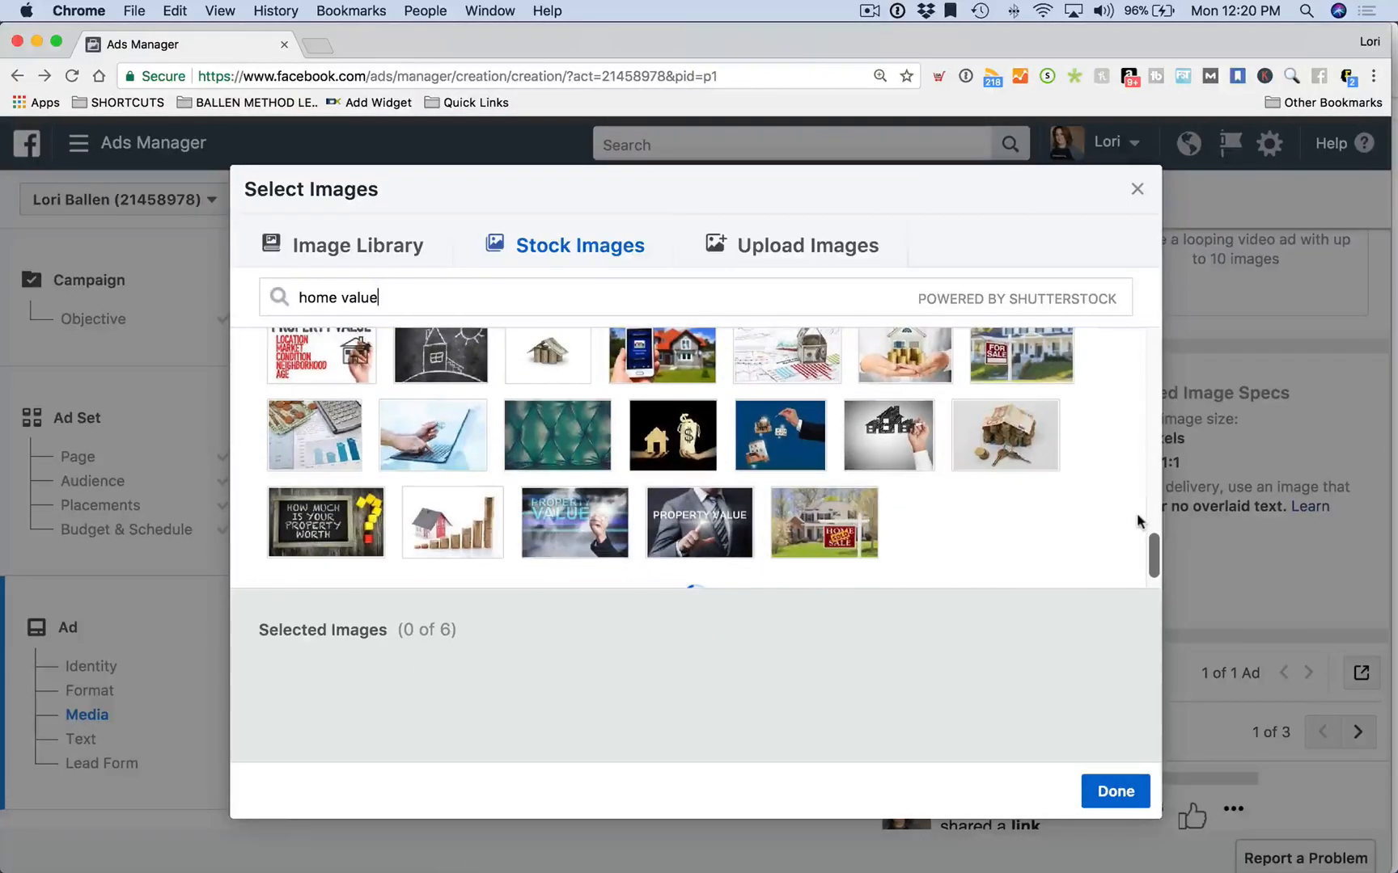
pyautogui.scroll(-3, 1126, 504)
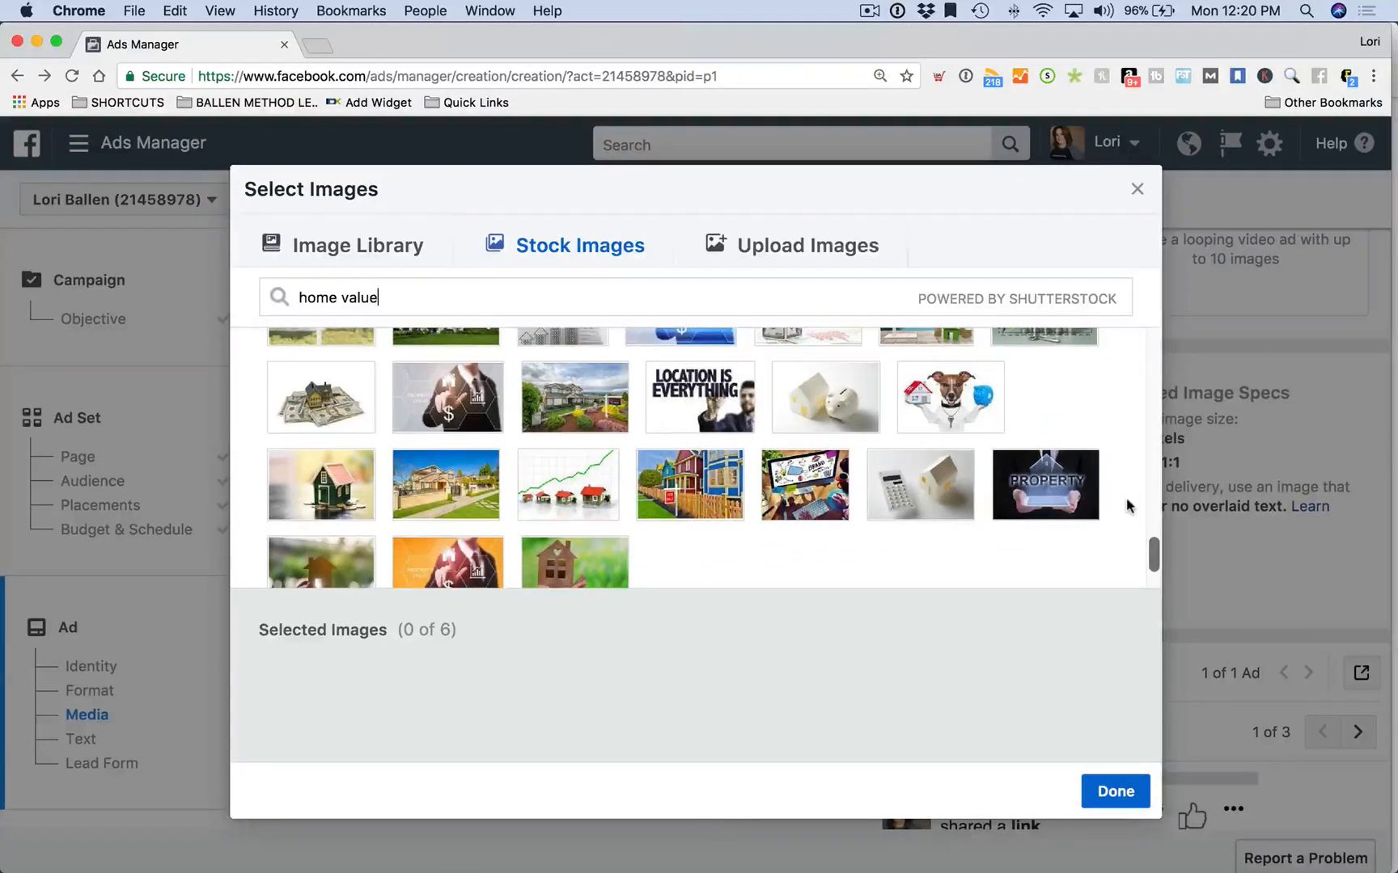
pyautogui.scroll(-2, 1124, 505)
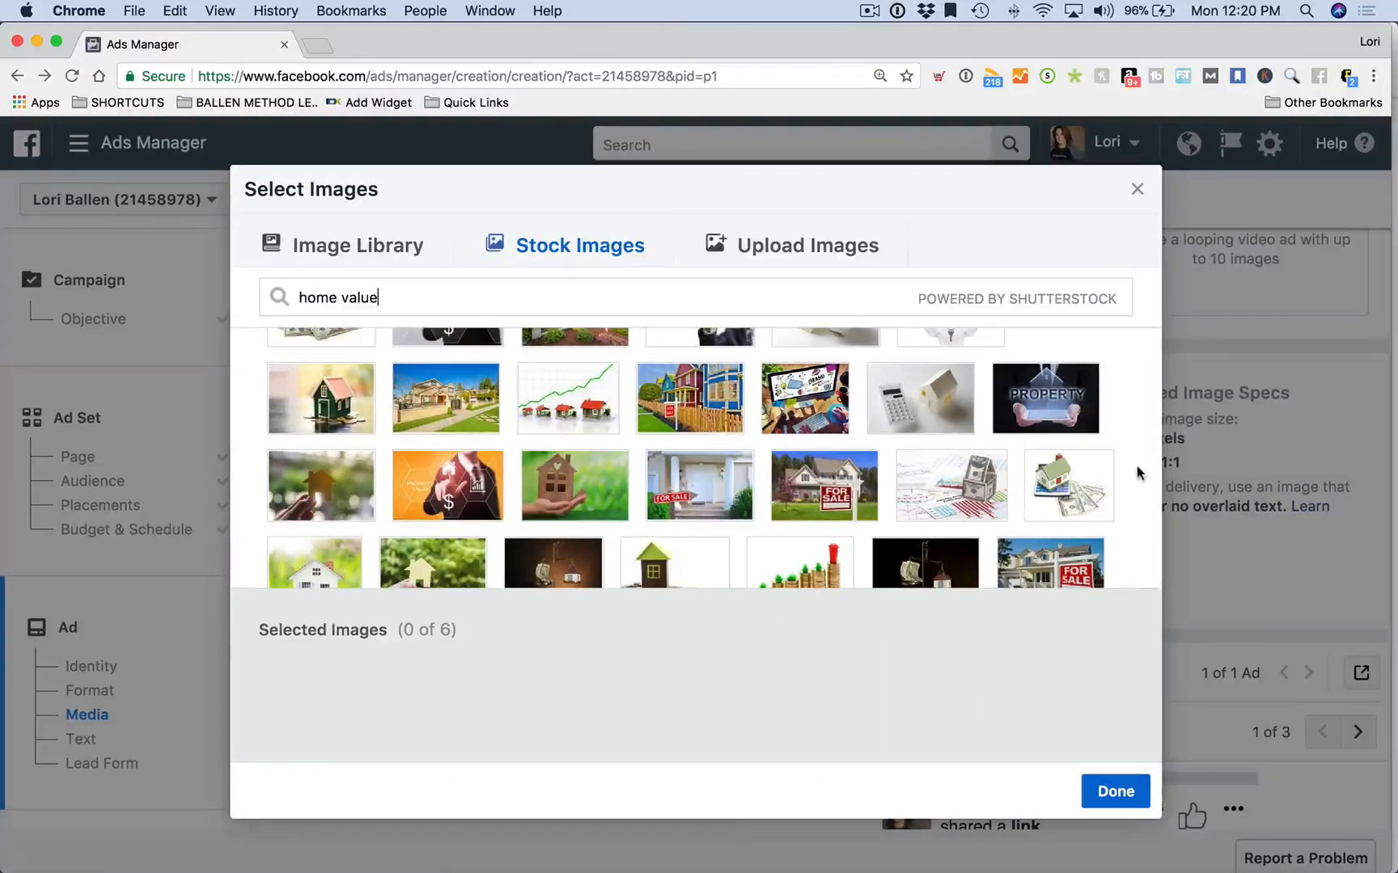
pyautogui.scroll(-3, 1129, 475)
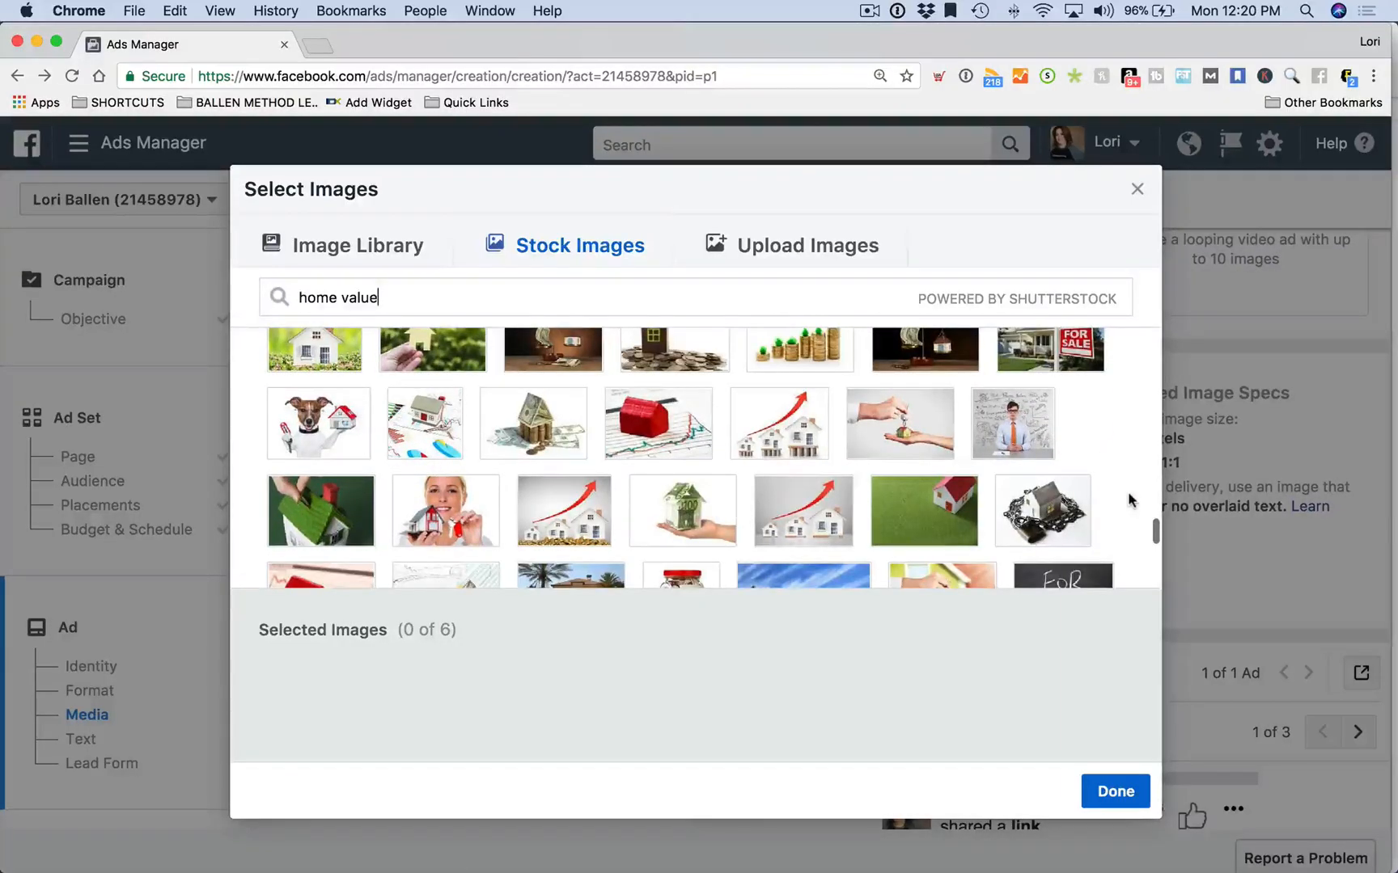
pyautogui.scroll(-1, 1132, 500)
pyautogui.scroll(-1, 1129, 499)
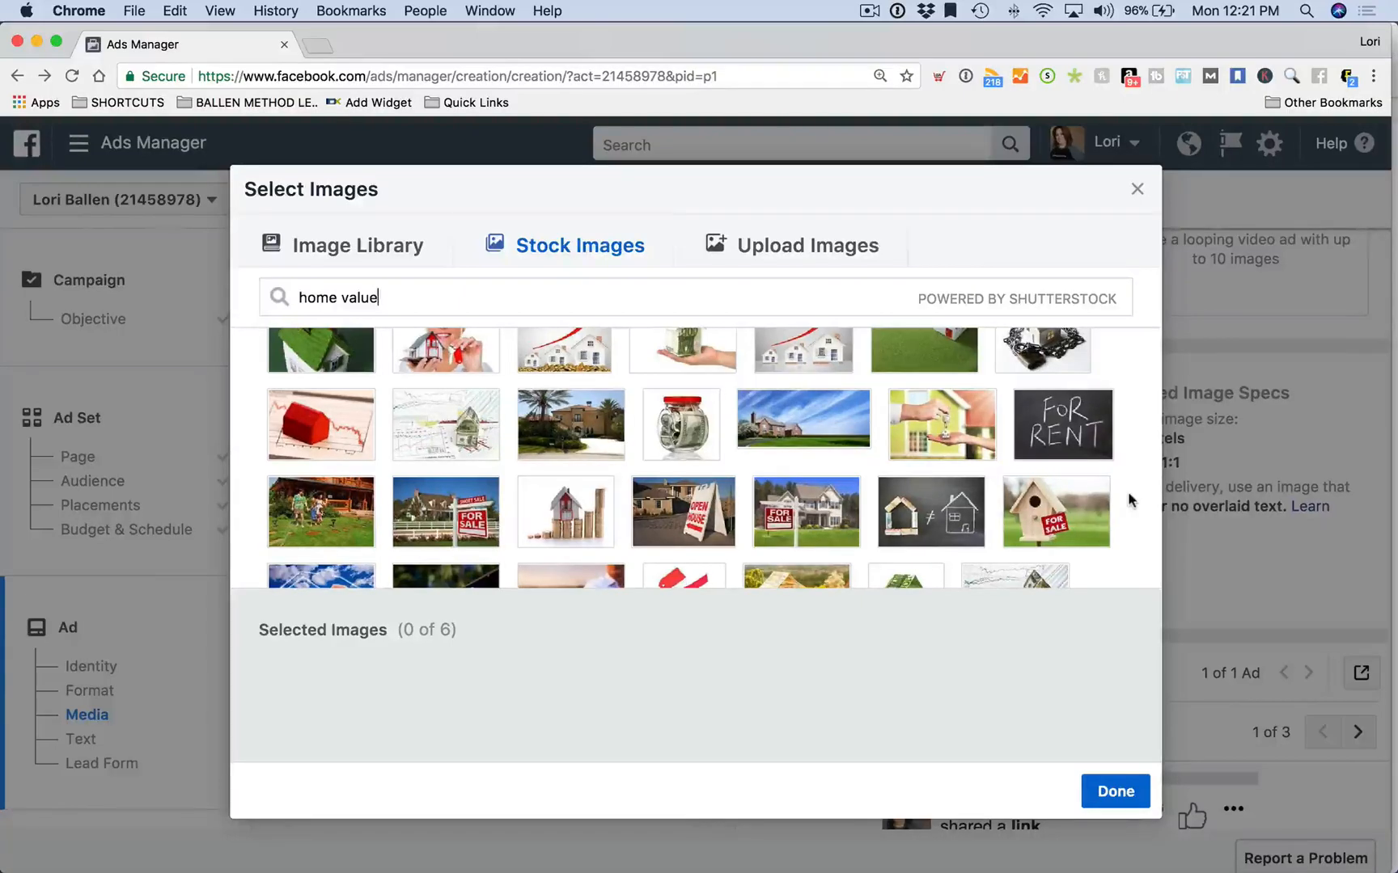
pyautogui.scroll(-2, 1129, 500)
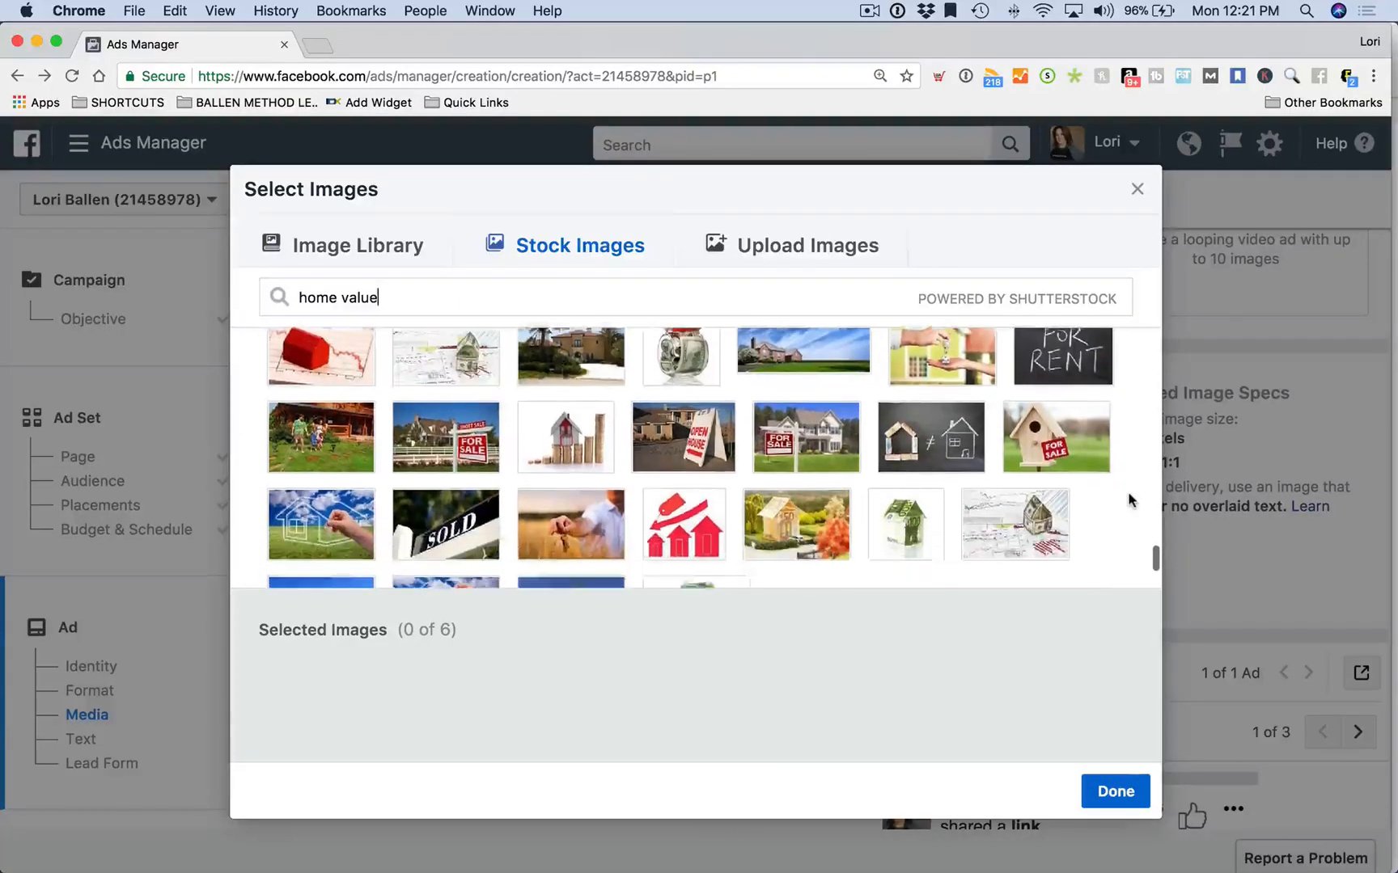
pyautogui.scroll(-1, 1128, 500)
pyautogui.scroll(3, 1128, 500)
pyautogui.scroll(-3, 1129, 500)
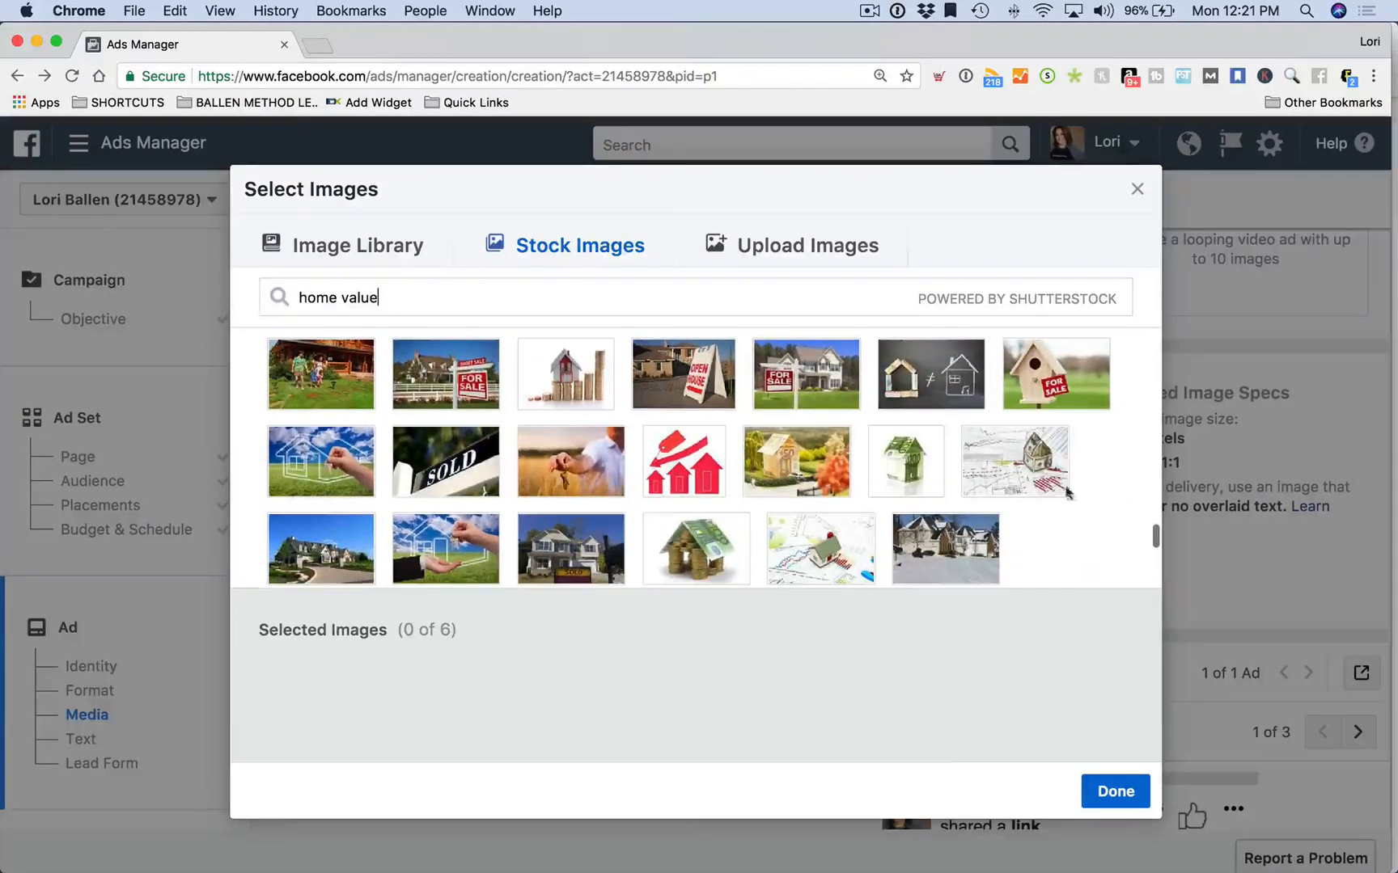
pyautogui.moveTo(1039, 483)
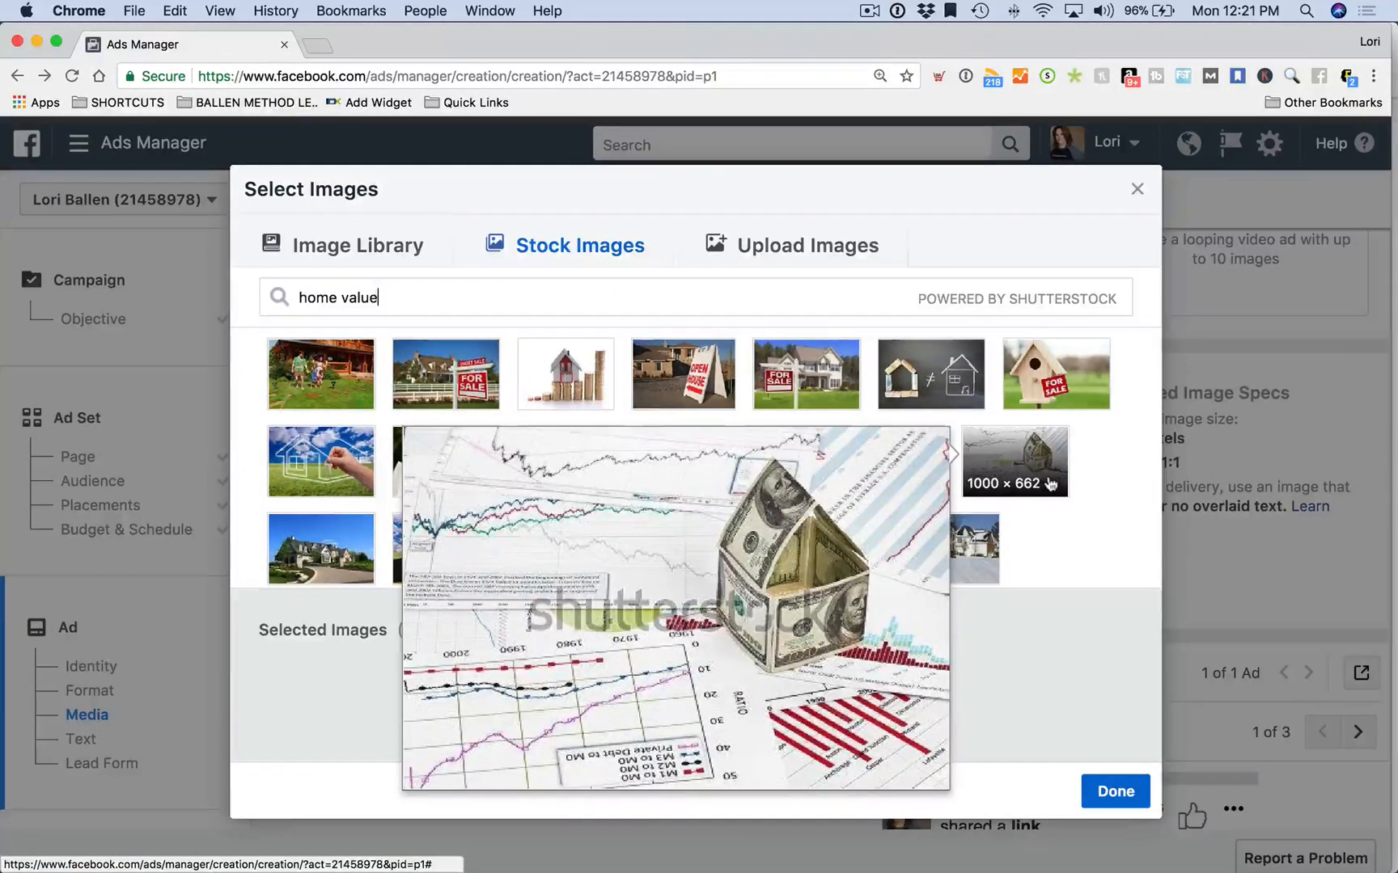
pyautogui.scroll(5, 1111, 476)
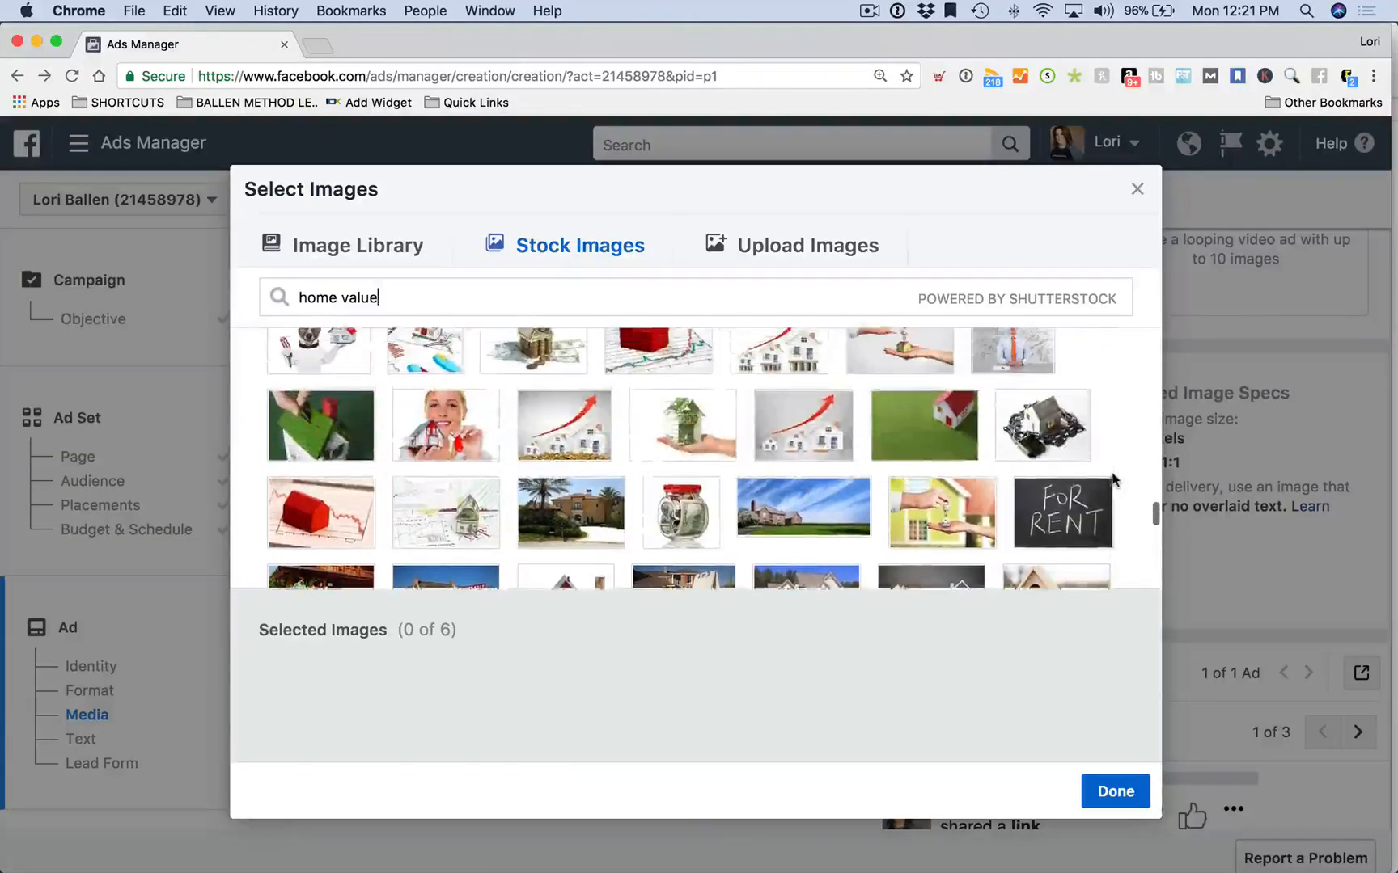
pyautogui.scroll(1, 1112, 479)
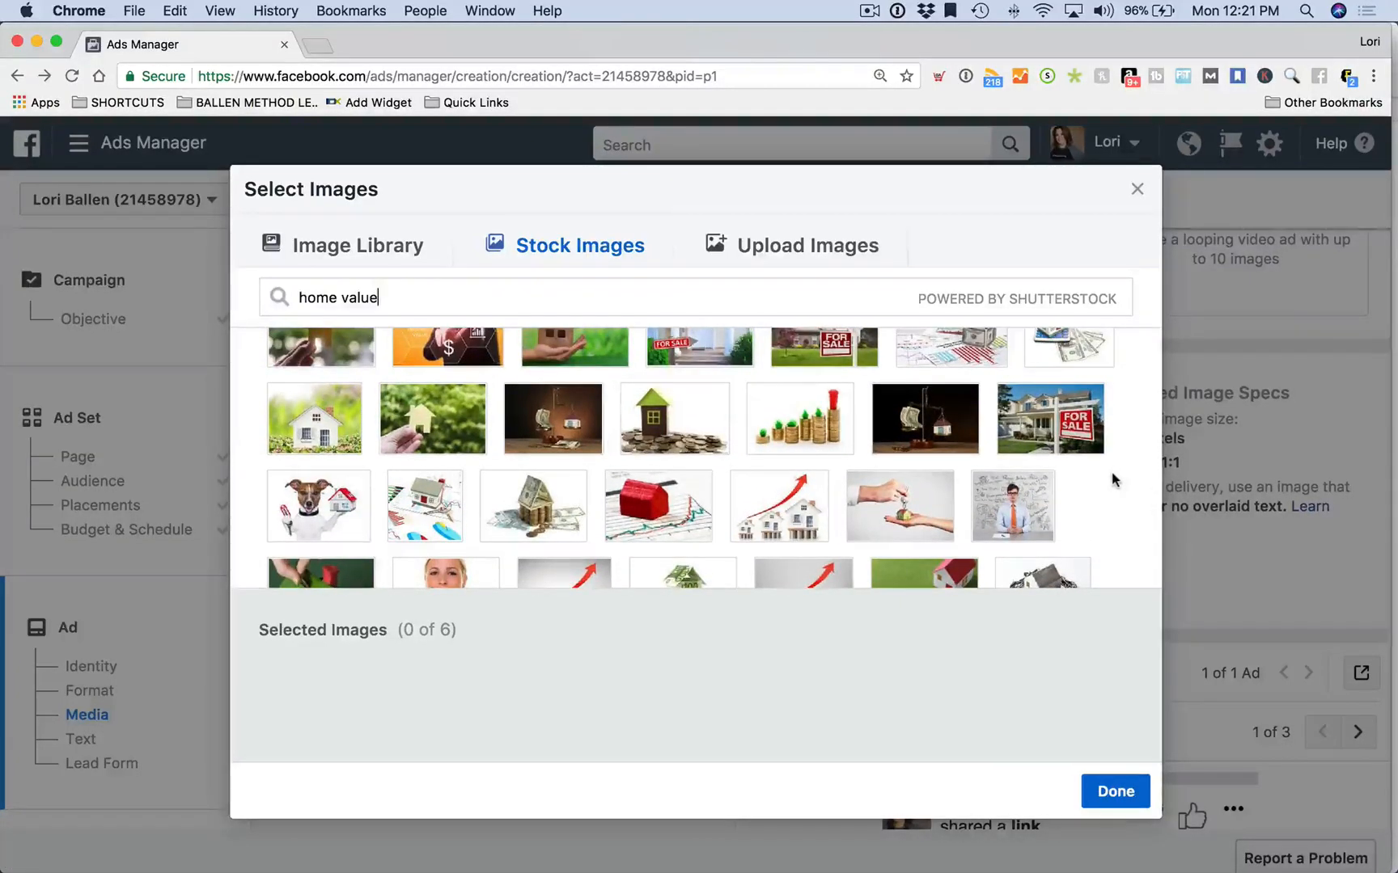
pyautogui.scroll(2, 1111, 479)
pyautogui.scroll(3, 1111, 477)
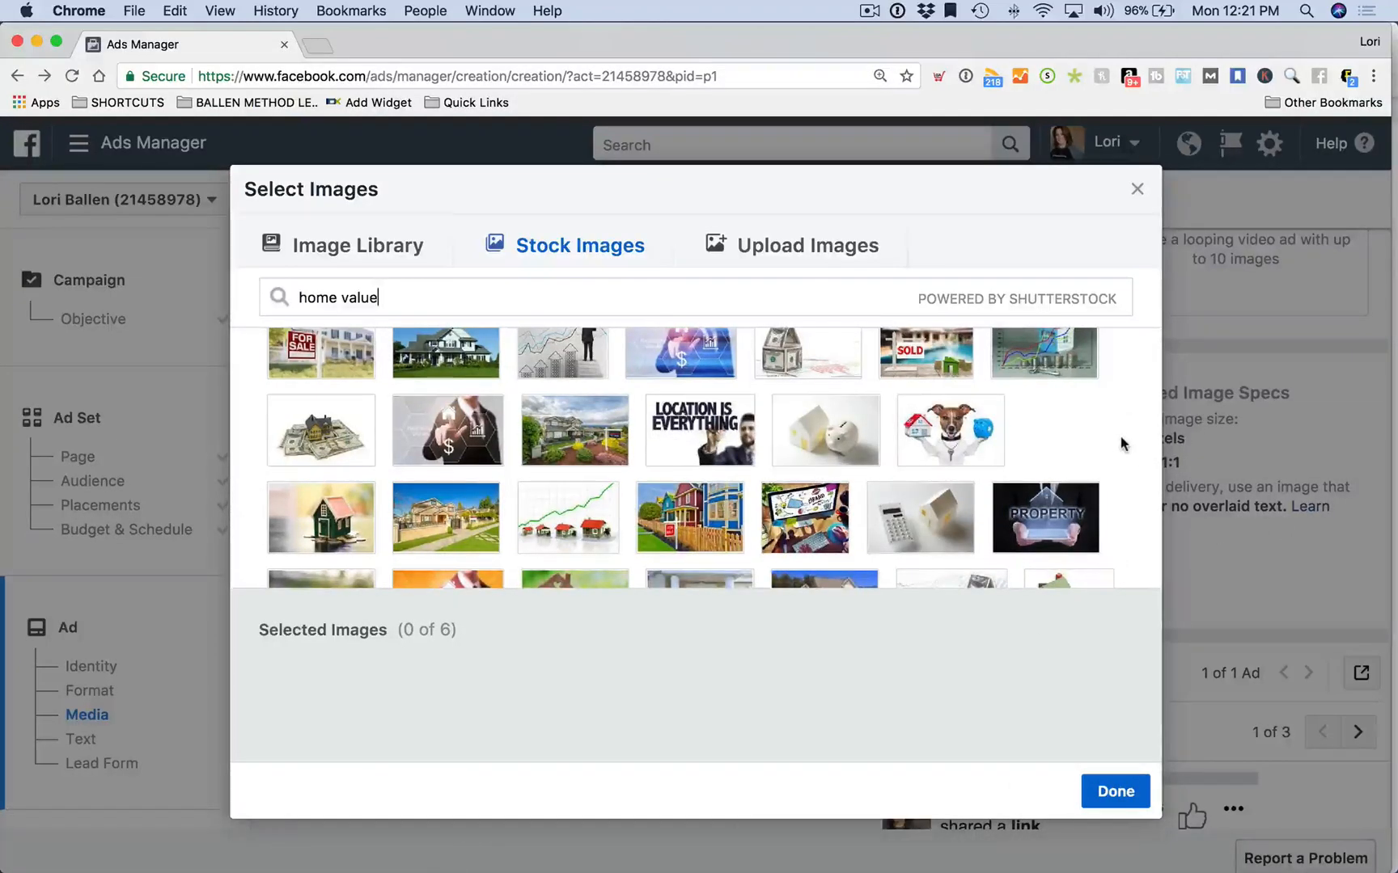
pyautogui.scroll(1, 1121, 443)
pyautogui.moveTo(977, 472)
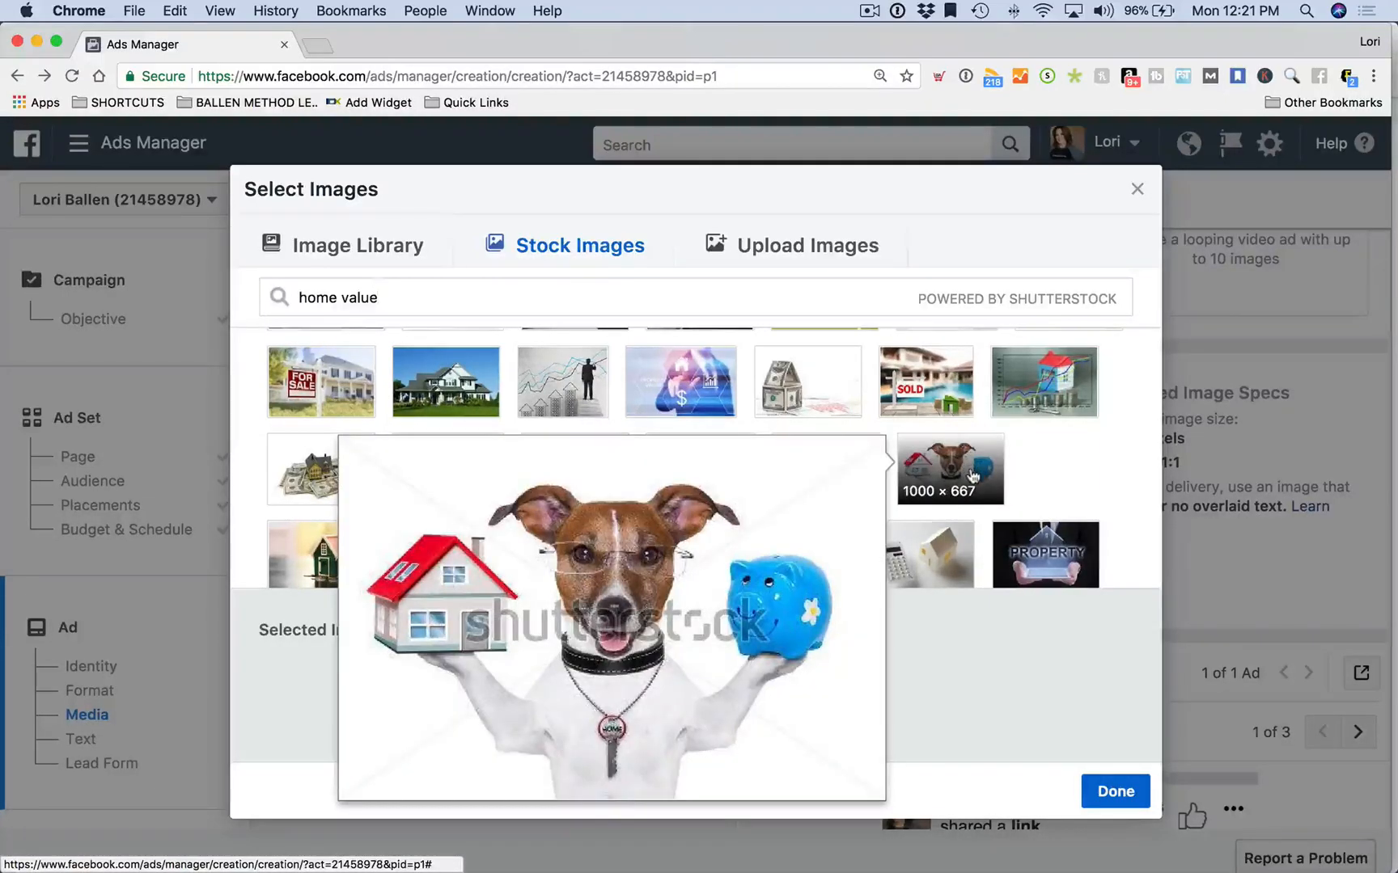
pyautogui.click(973, 473)
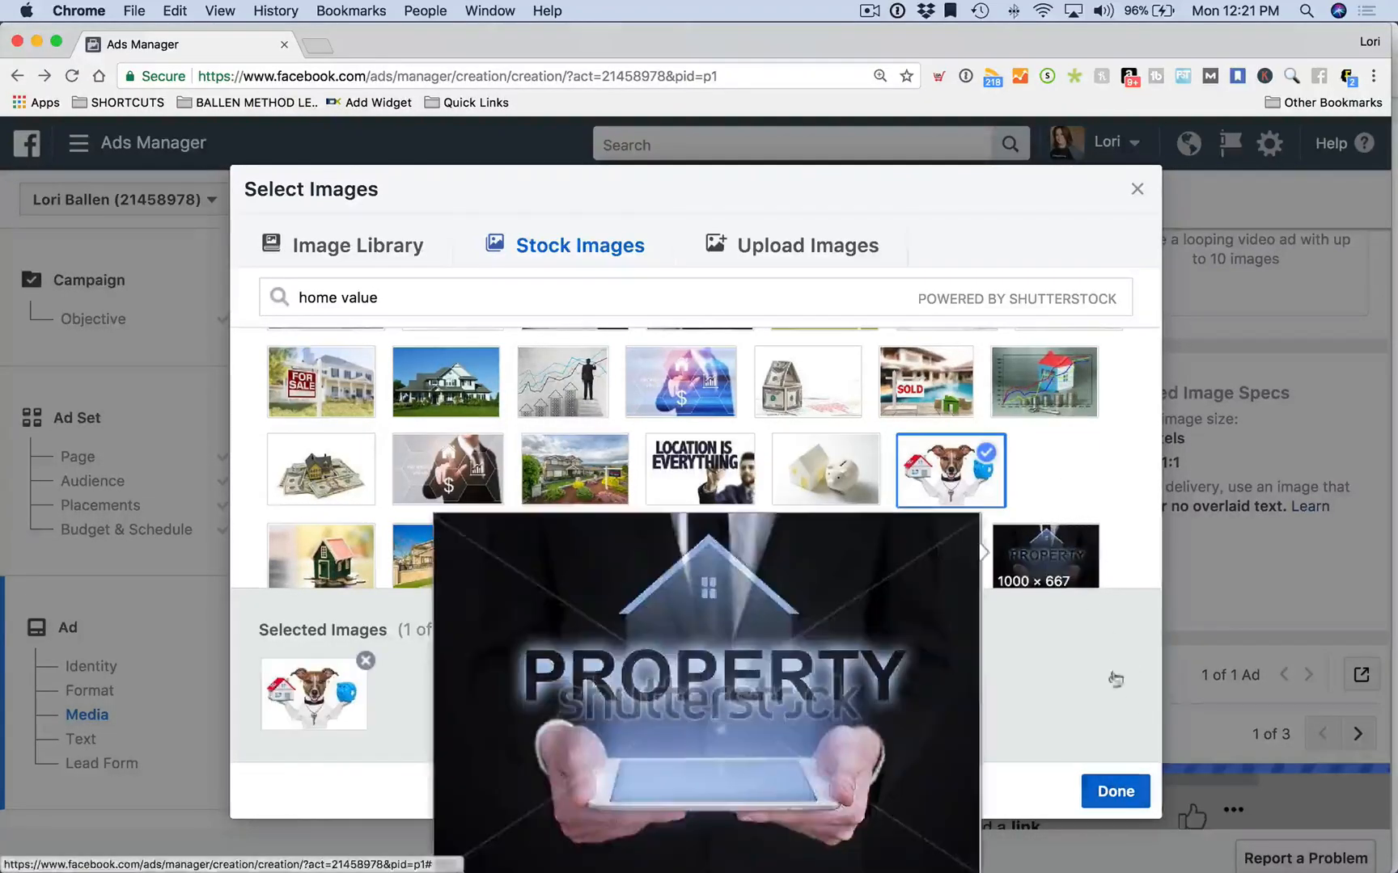
pyautogui.click(1116, 792)
pyautogui.scroll(-3, 895, 421)
pyautogui.scroll(-4, 518, 449)
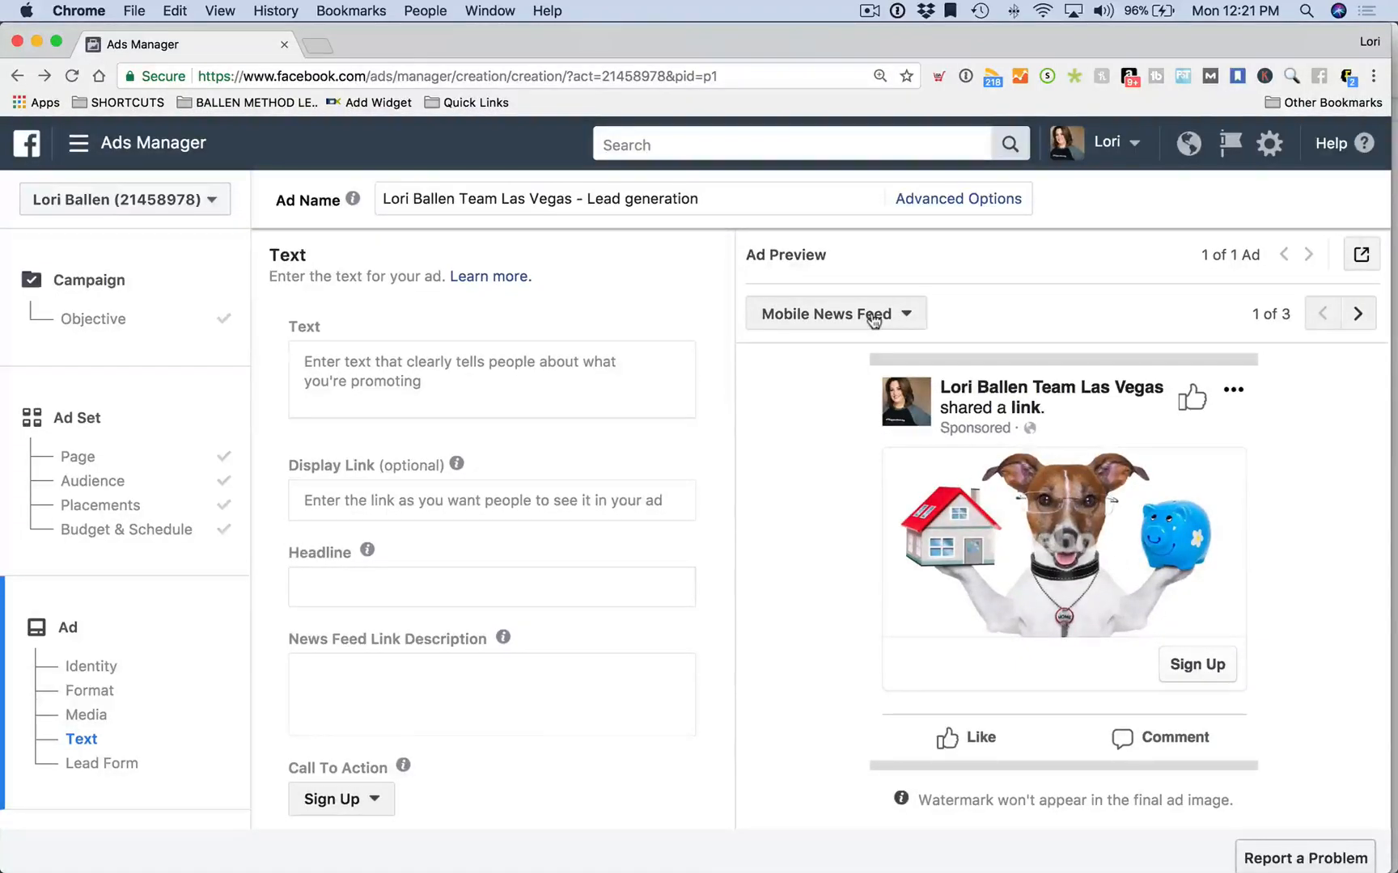
pyautogui.click(903, 314)
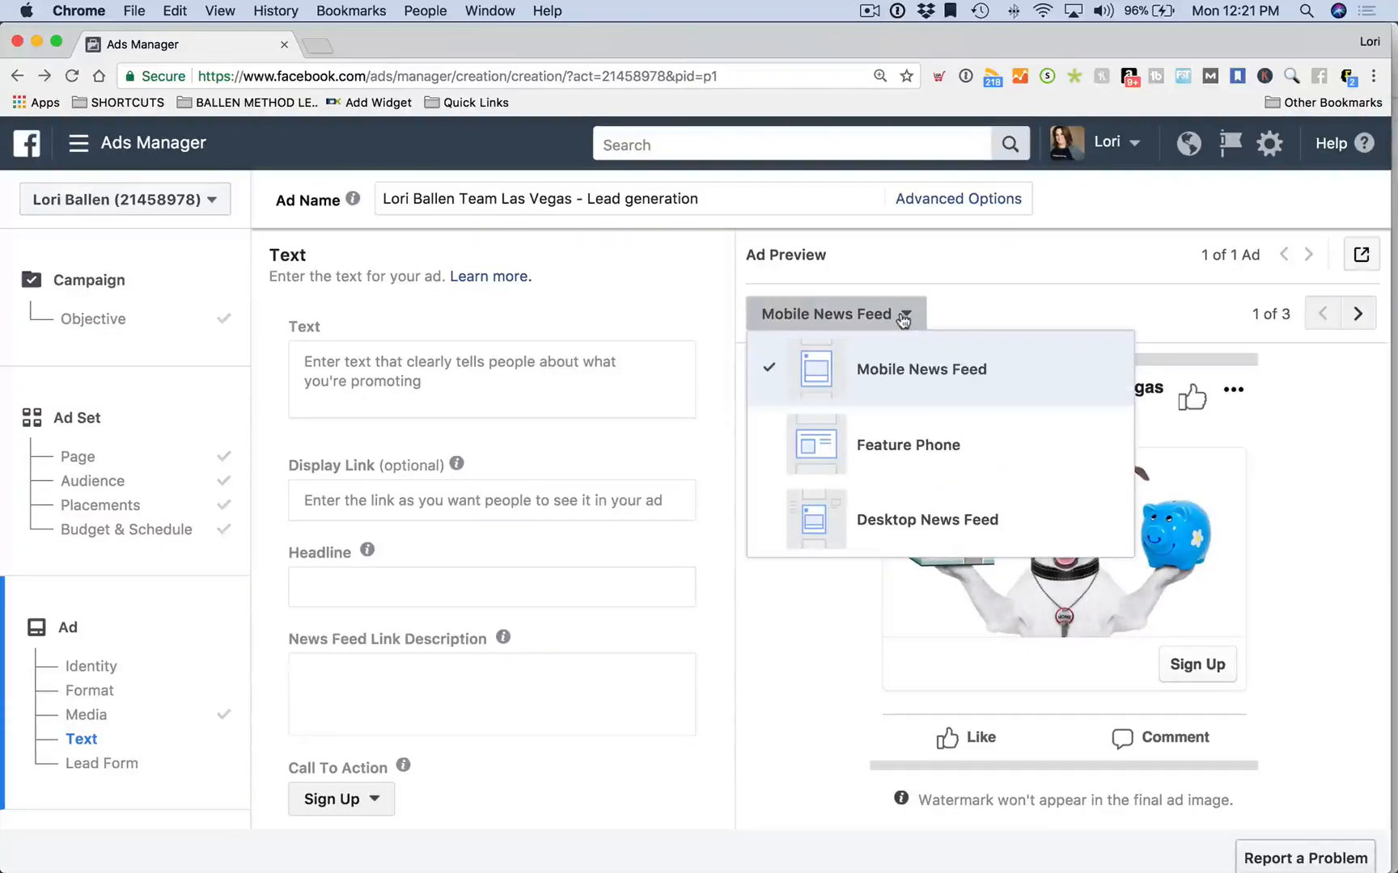
pyautogui.click(1017, 310)
pyautogui.scroll(-1, 1009, 302)
pyautogui.click(856, 300)
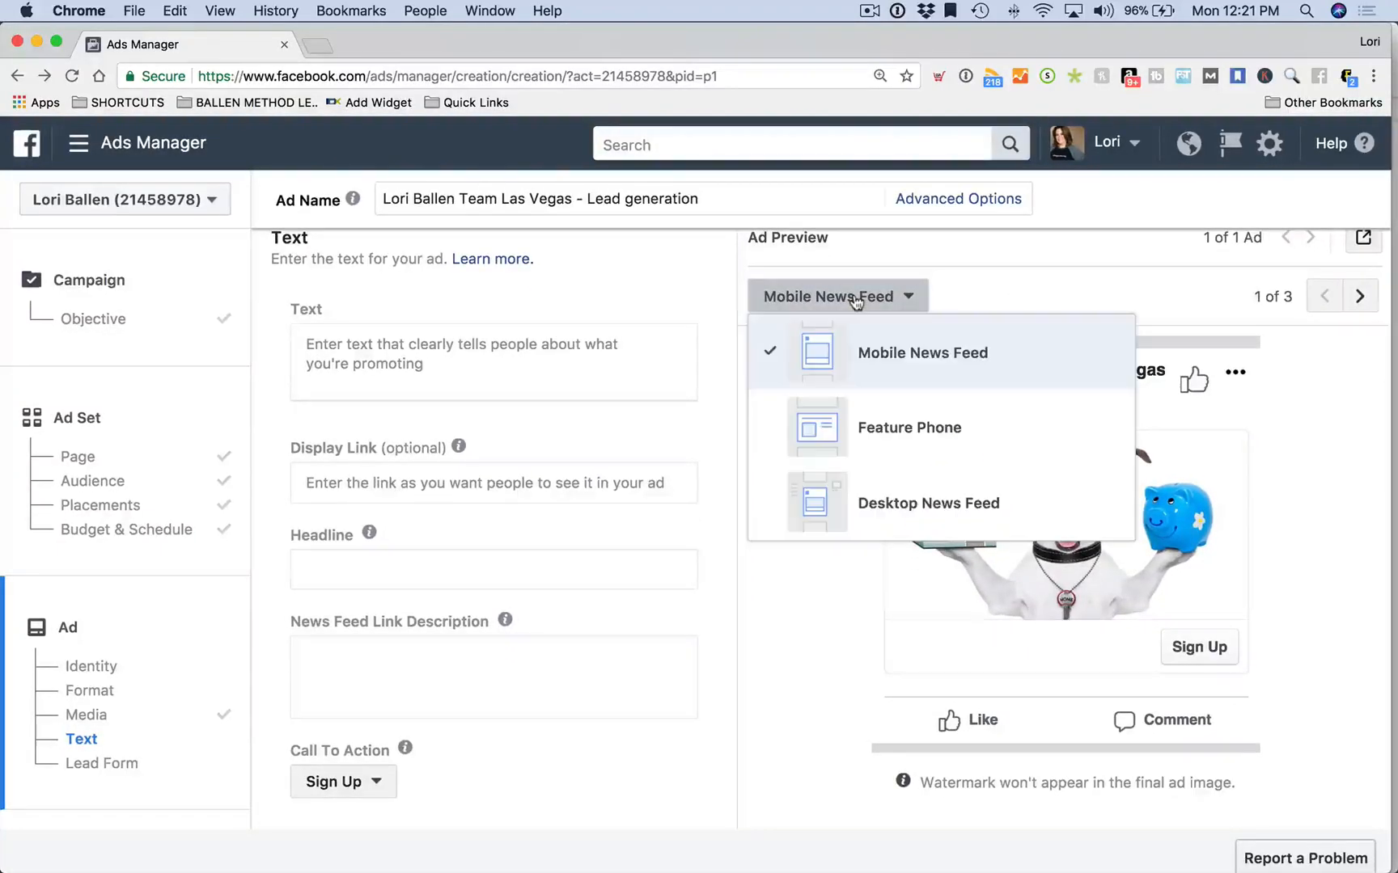
pyautogui.click(929, 444)
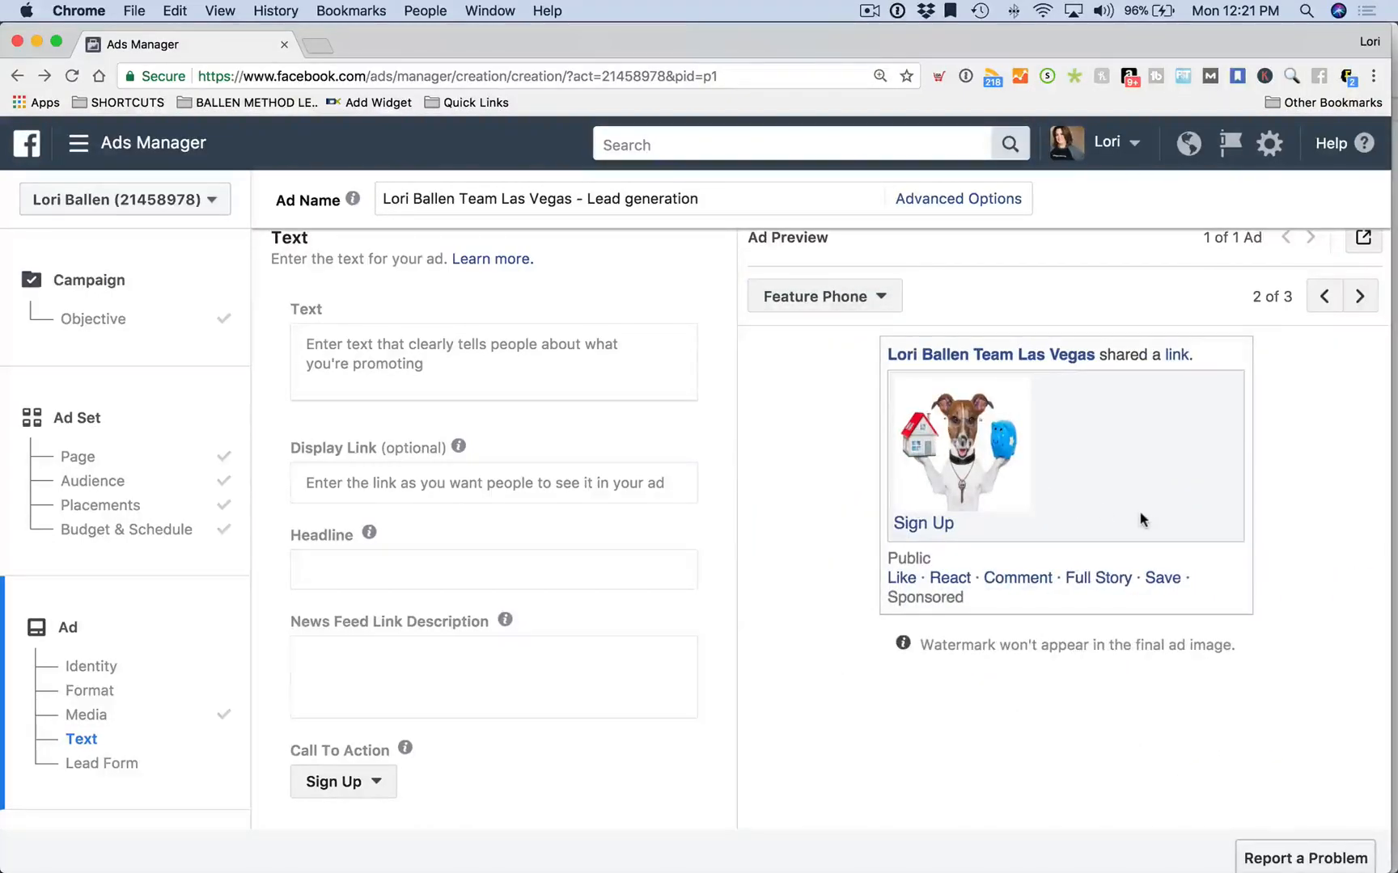
pyautogui.click(821, 297)
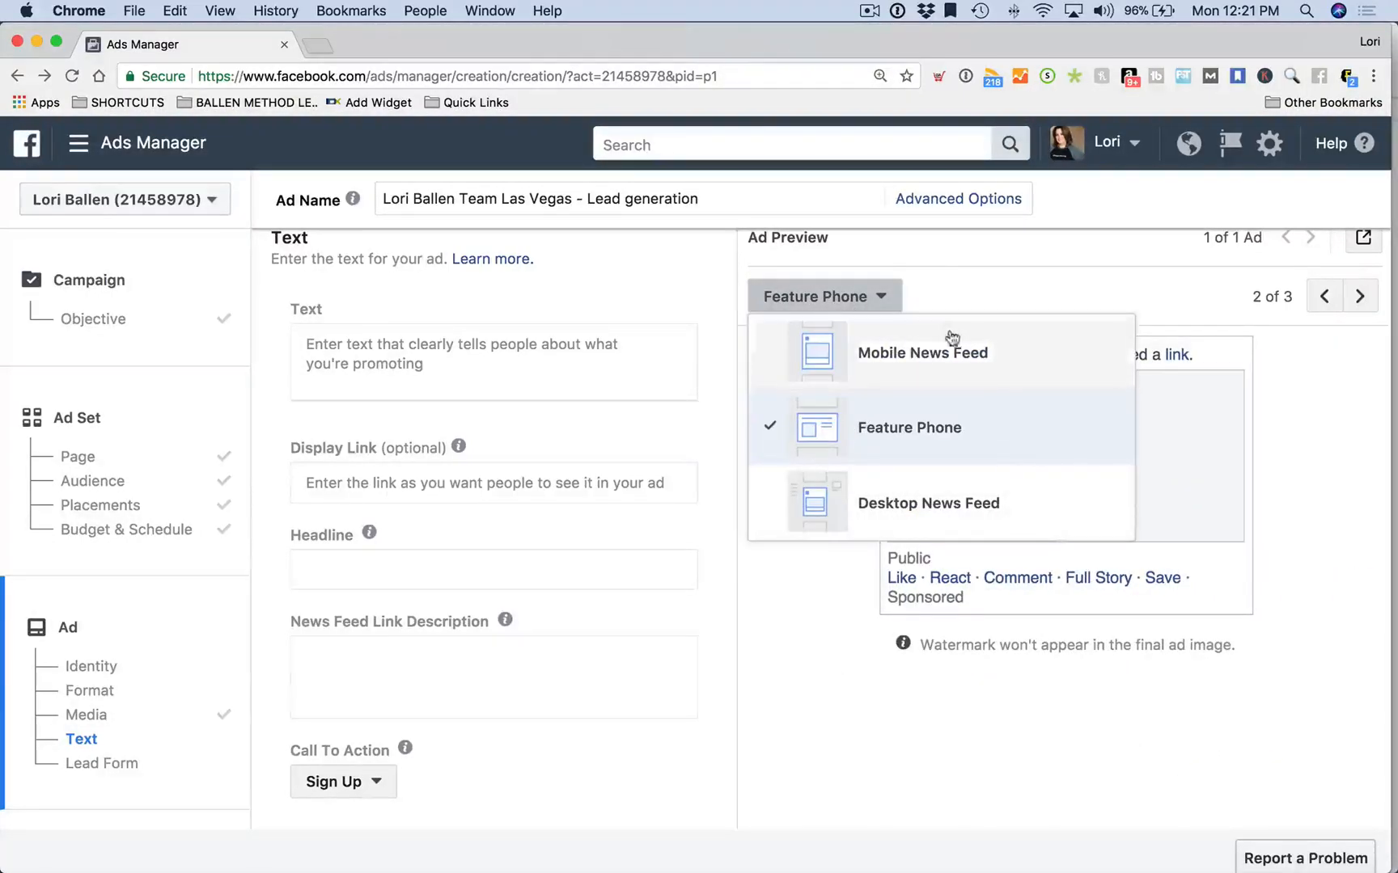
pyautogui.click(951, 365)
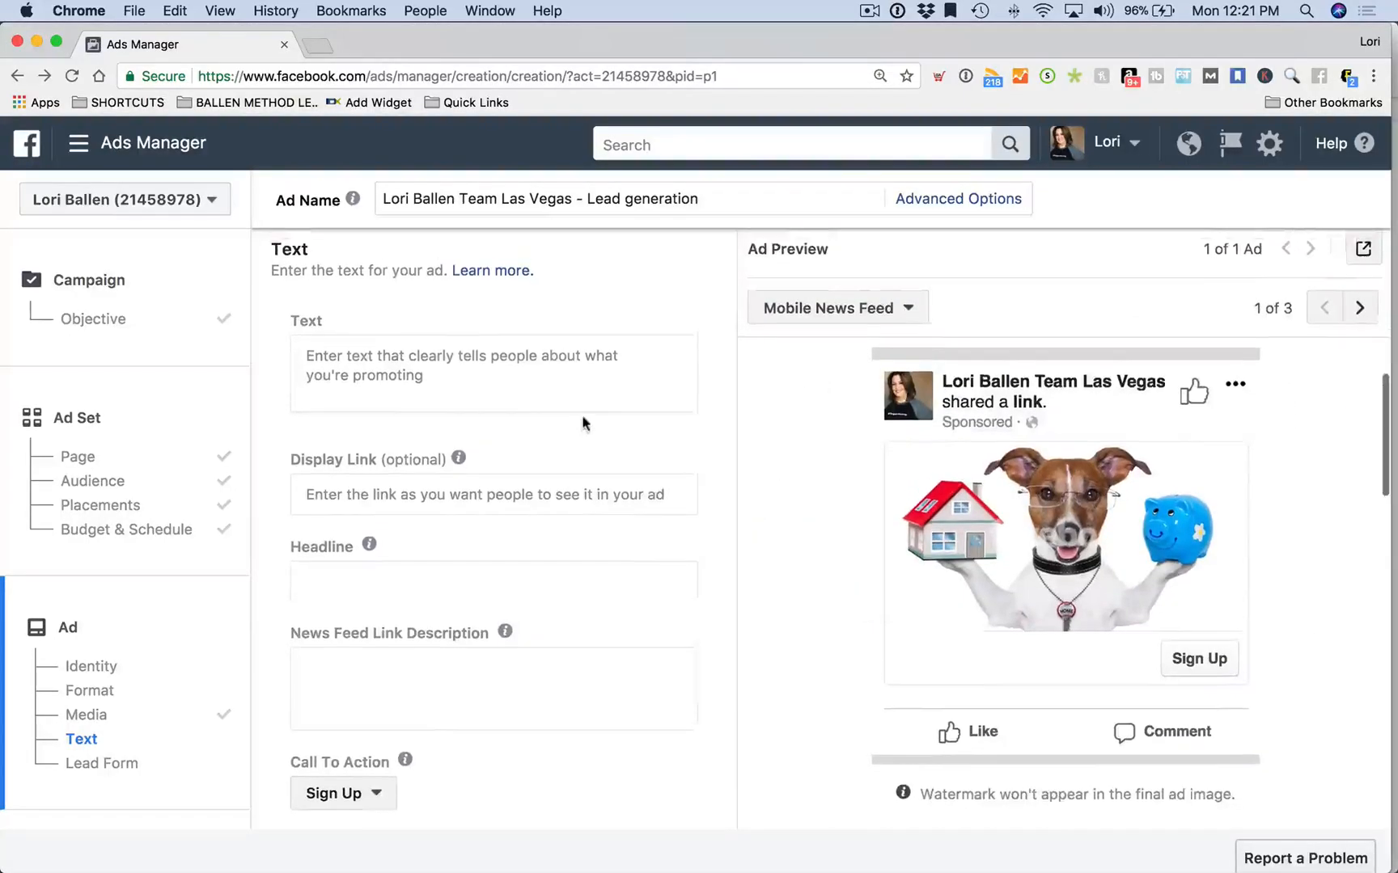
pyautogui.click(470, 396)
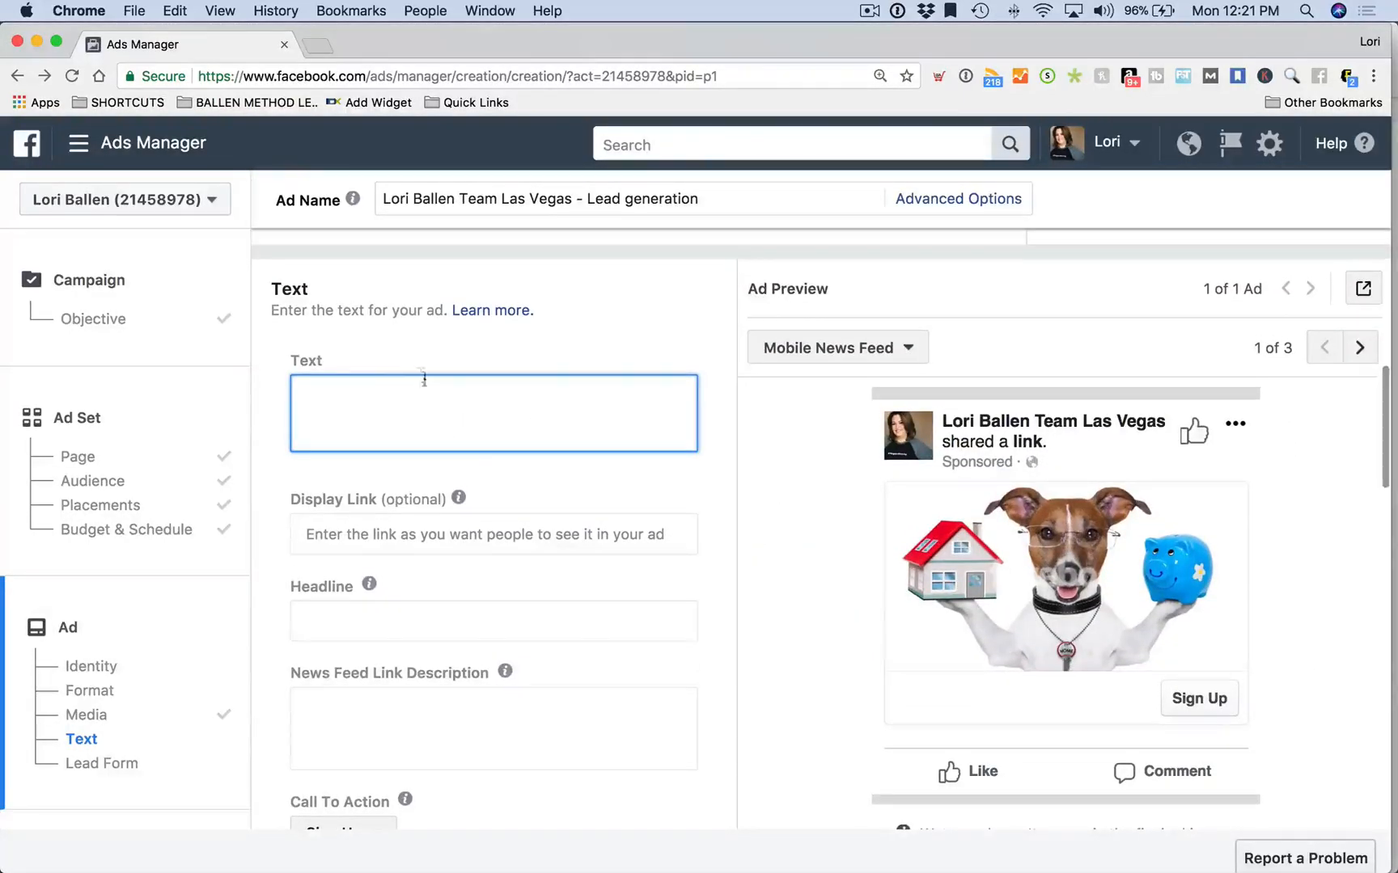
# Type the ad text 'Find out what your property might sell for in today's SELLER'S MARKET!'
pyautogui.scroll(-1, 373, 407)
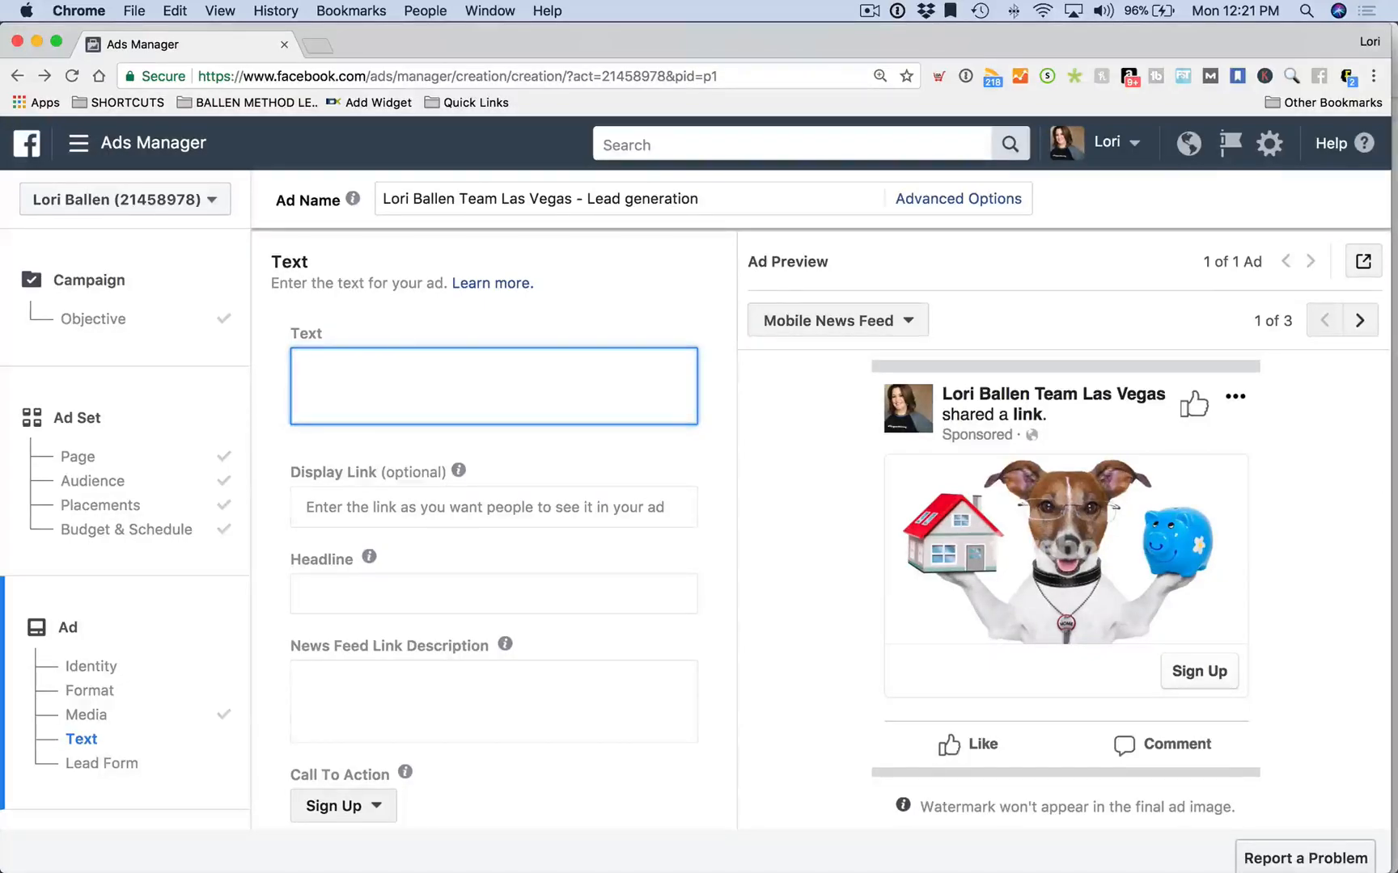
pyautogui.write('ind out ')
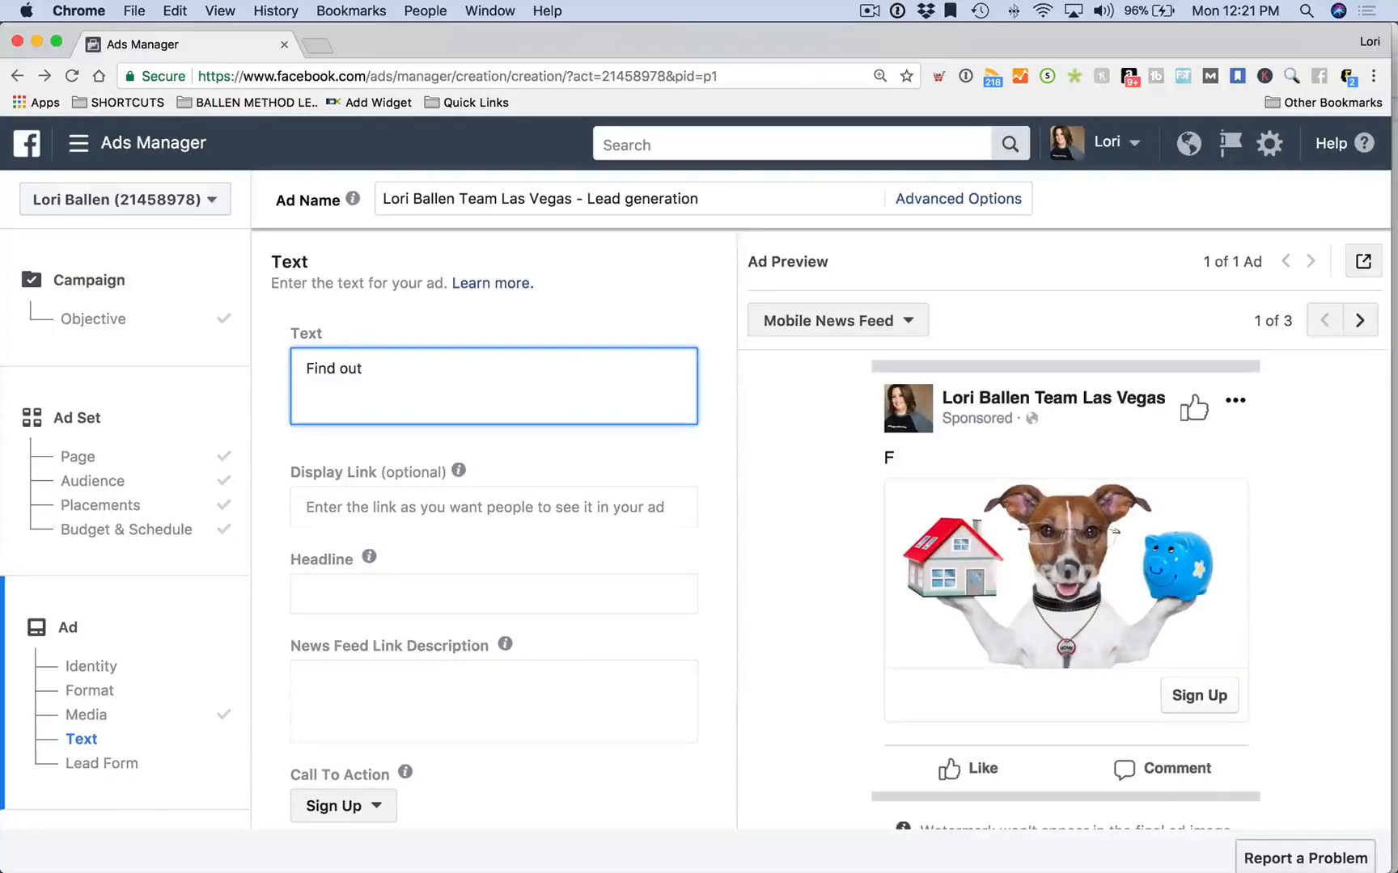
pyautogui.write('wht')
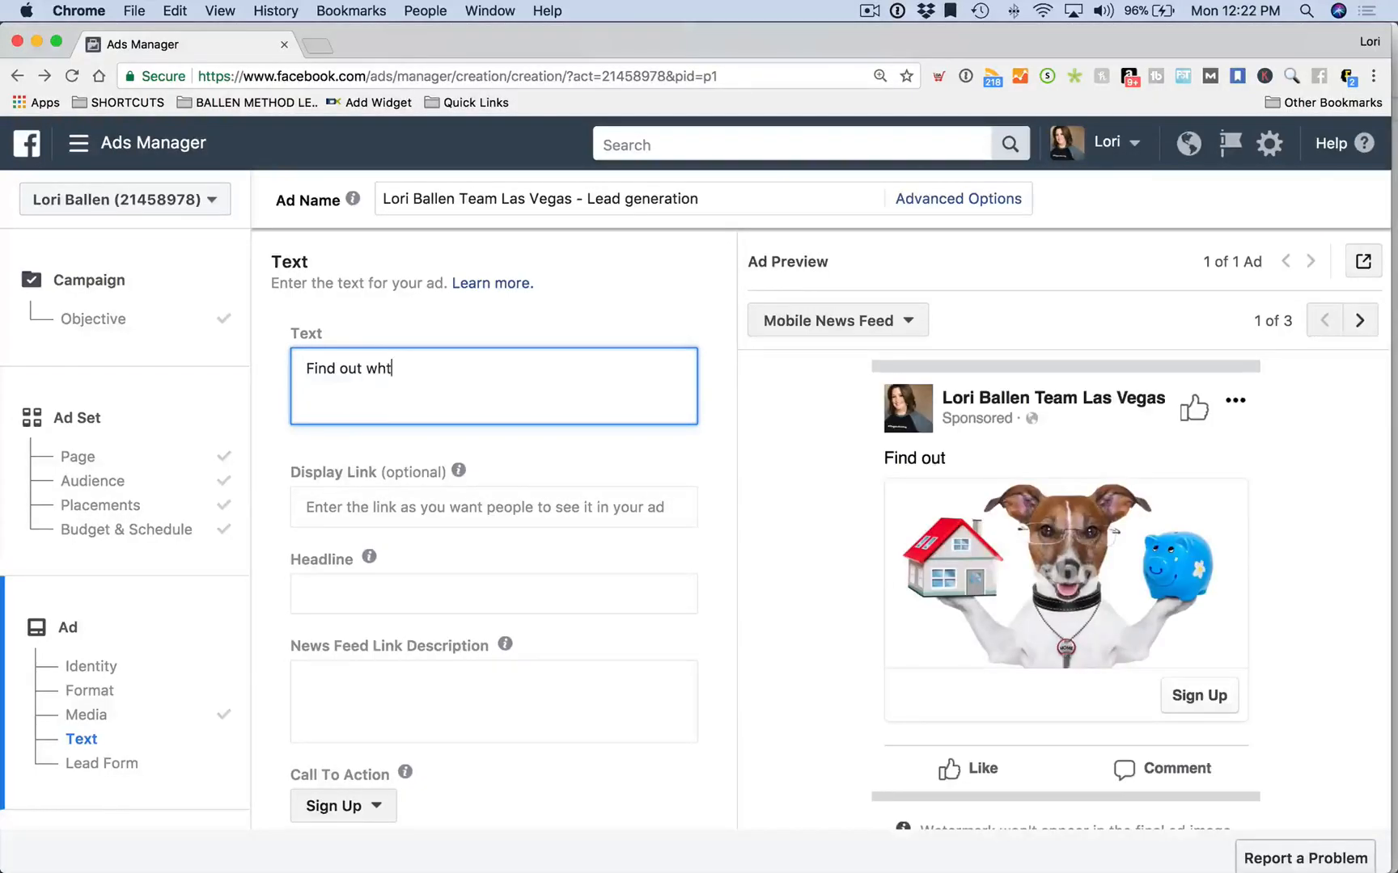
pyautogui.press('BackSpace')
pyautogui.write('at your property might sell f')
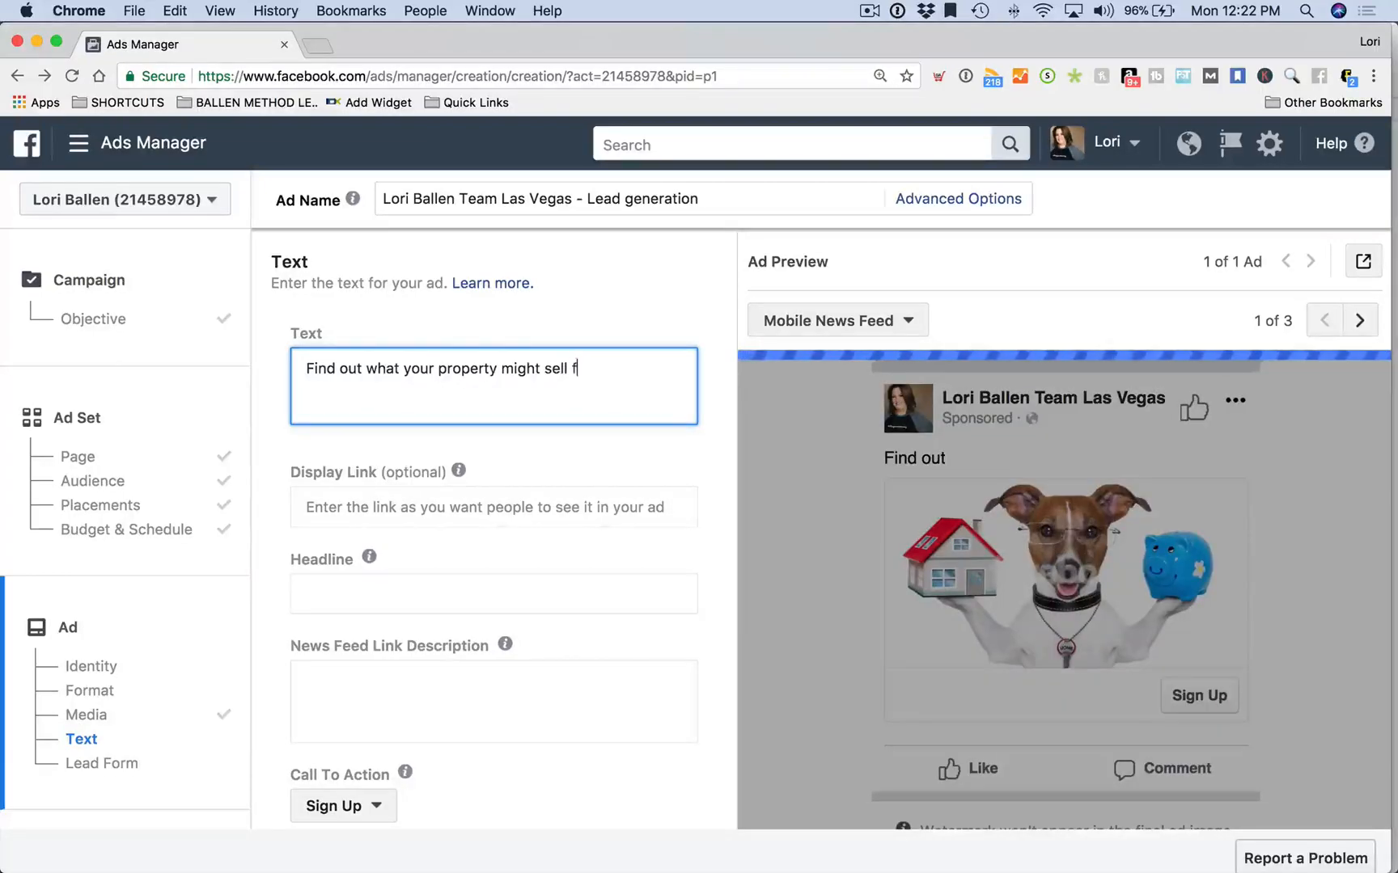
pyautogui.write("or in today's ")
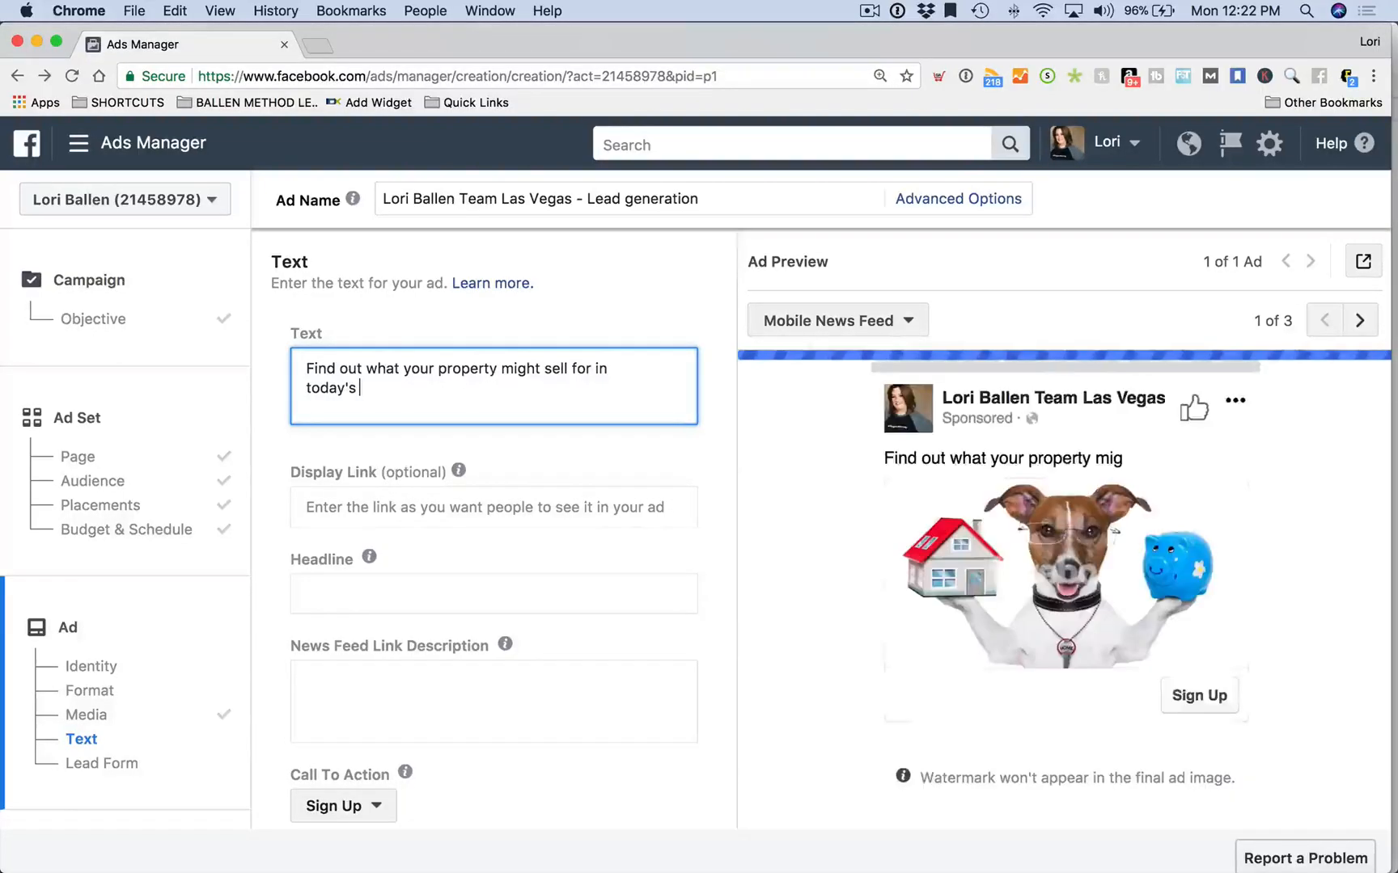
pyautogui.write('SELLERS')
pyautogui.press('BackSpace')
pyautogui.write("'s")
pyautogui.press('BackSpace')
pyautogui.press('BackSpace')
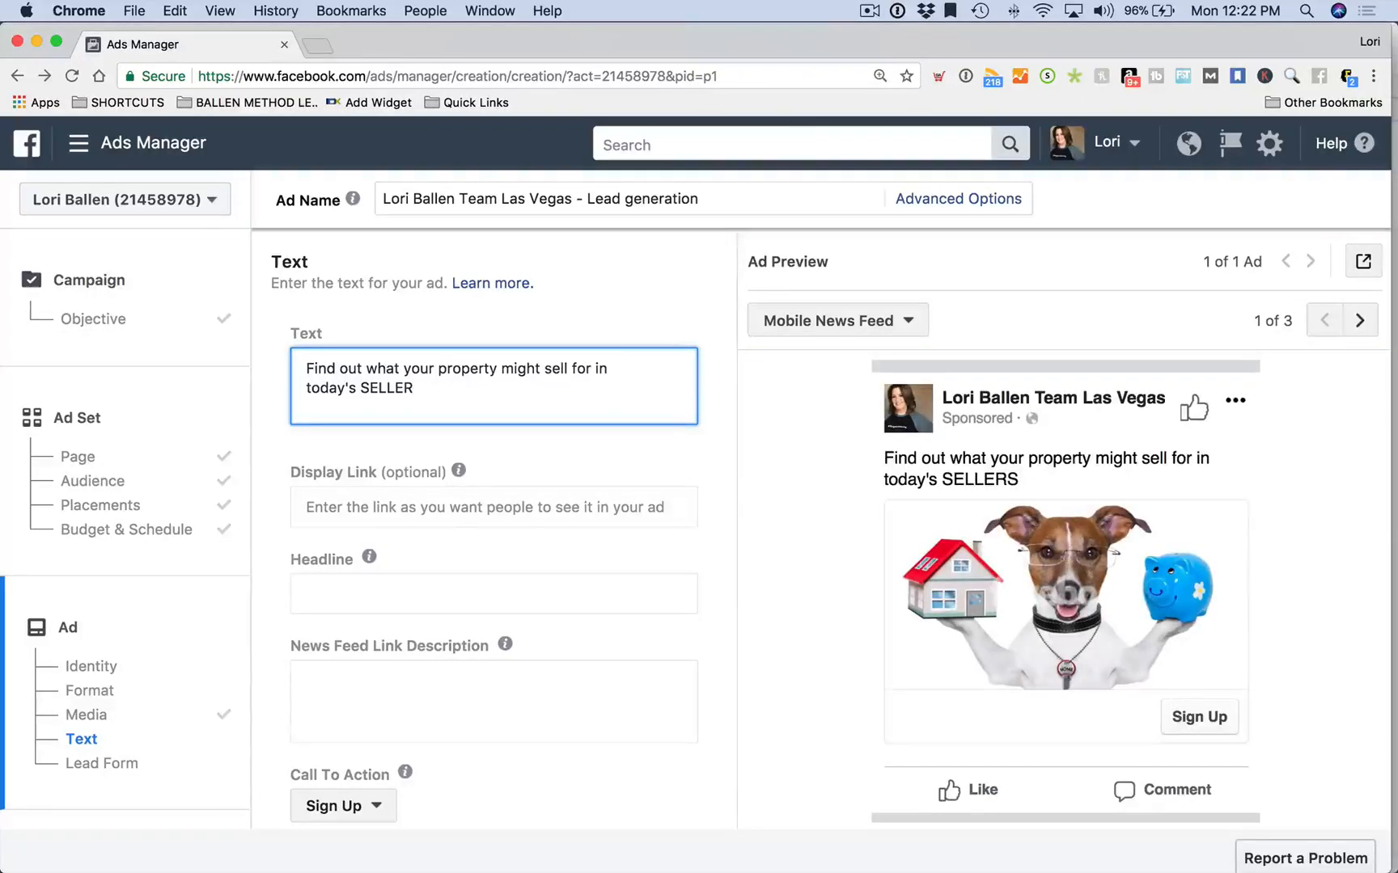
pyautogui.write("'S MARKET!")
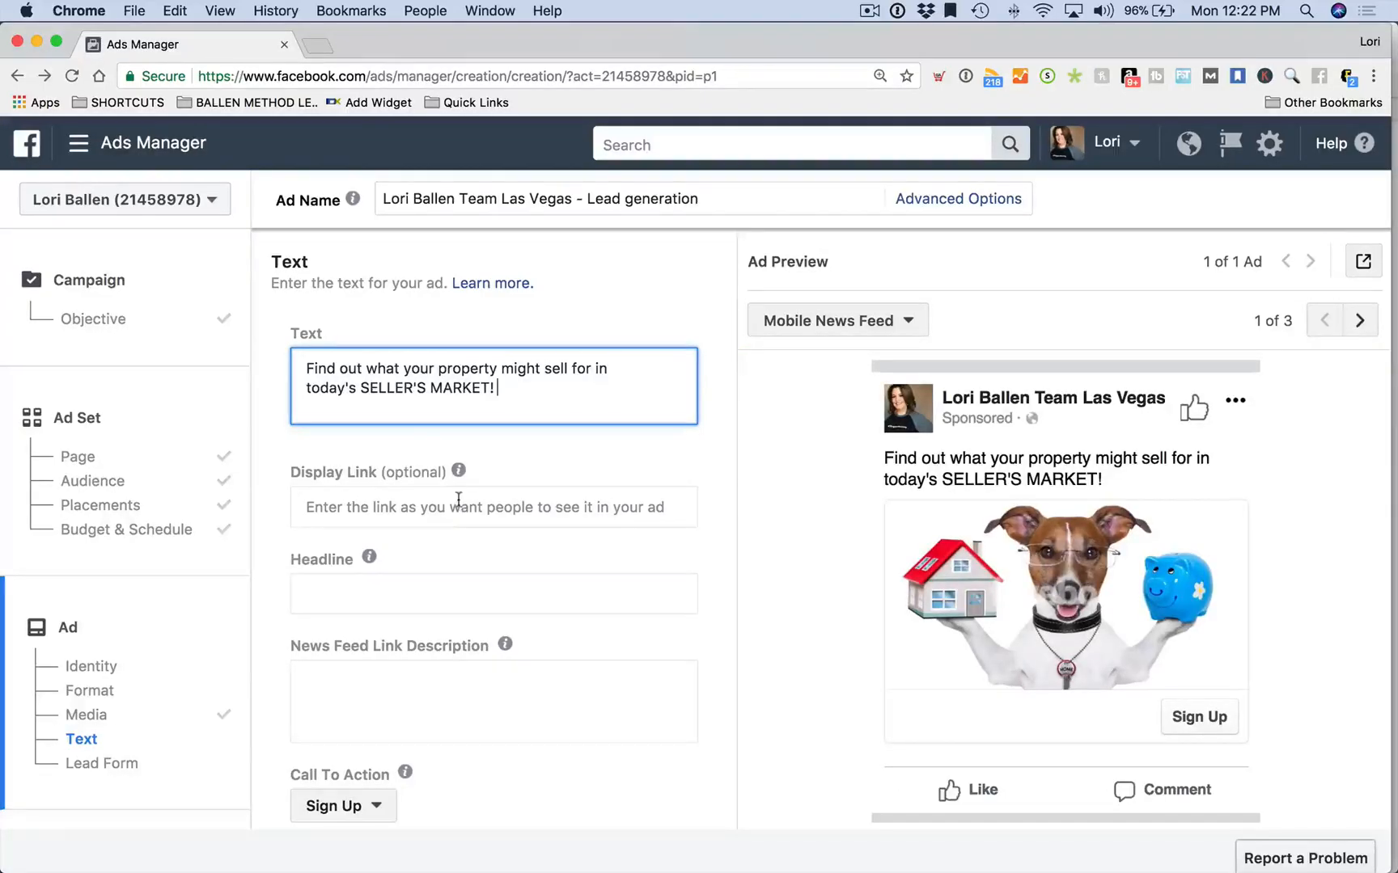
pyautogui.scroll(-1, 458, 500)
# Enter 'Receive a Home Value Estimate by Email' in the Headline field
pyautogui.click(369, 483)
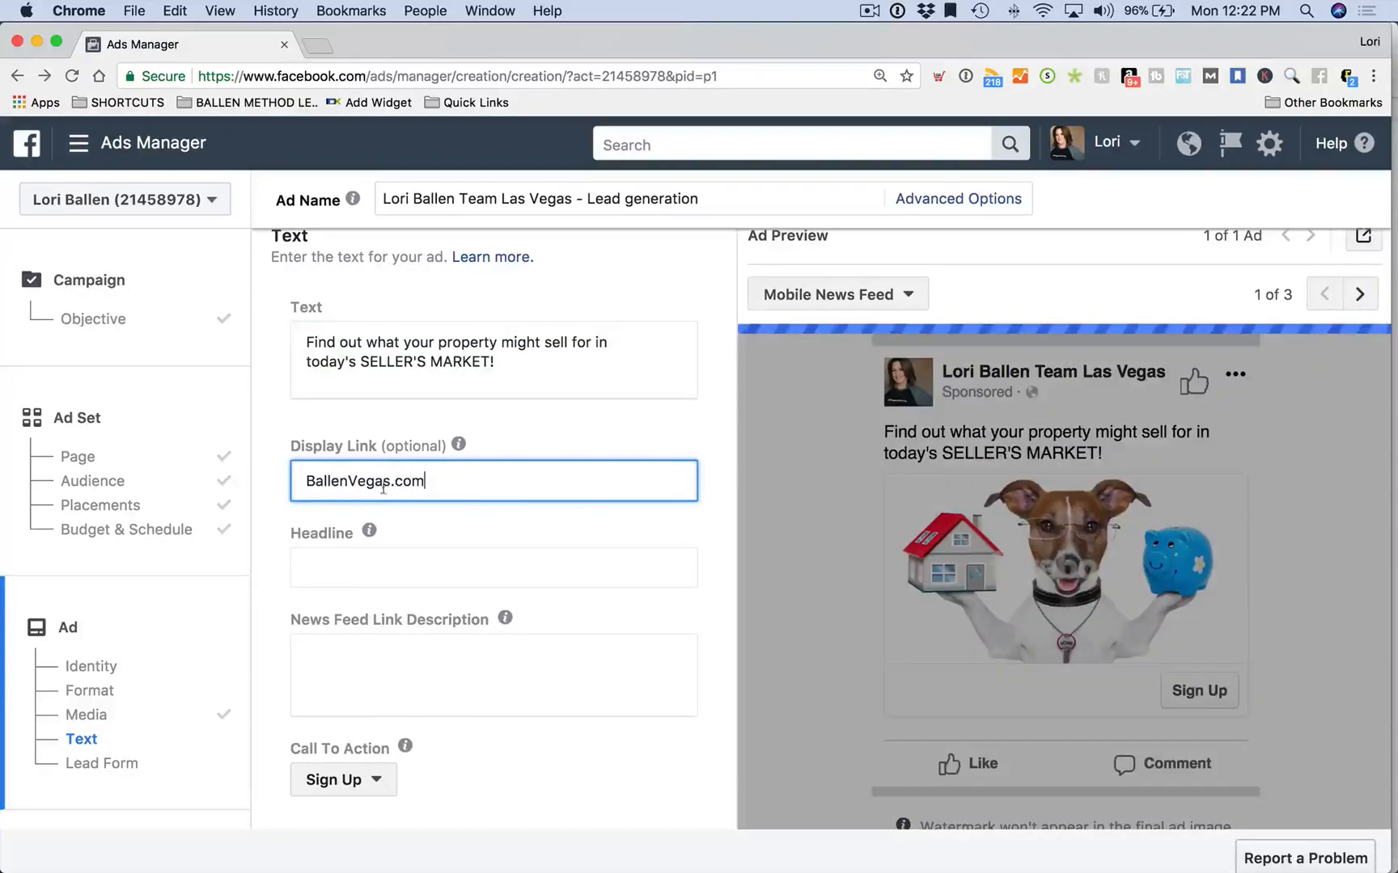
pyautogui.scroll(-2, 495, 480)
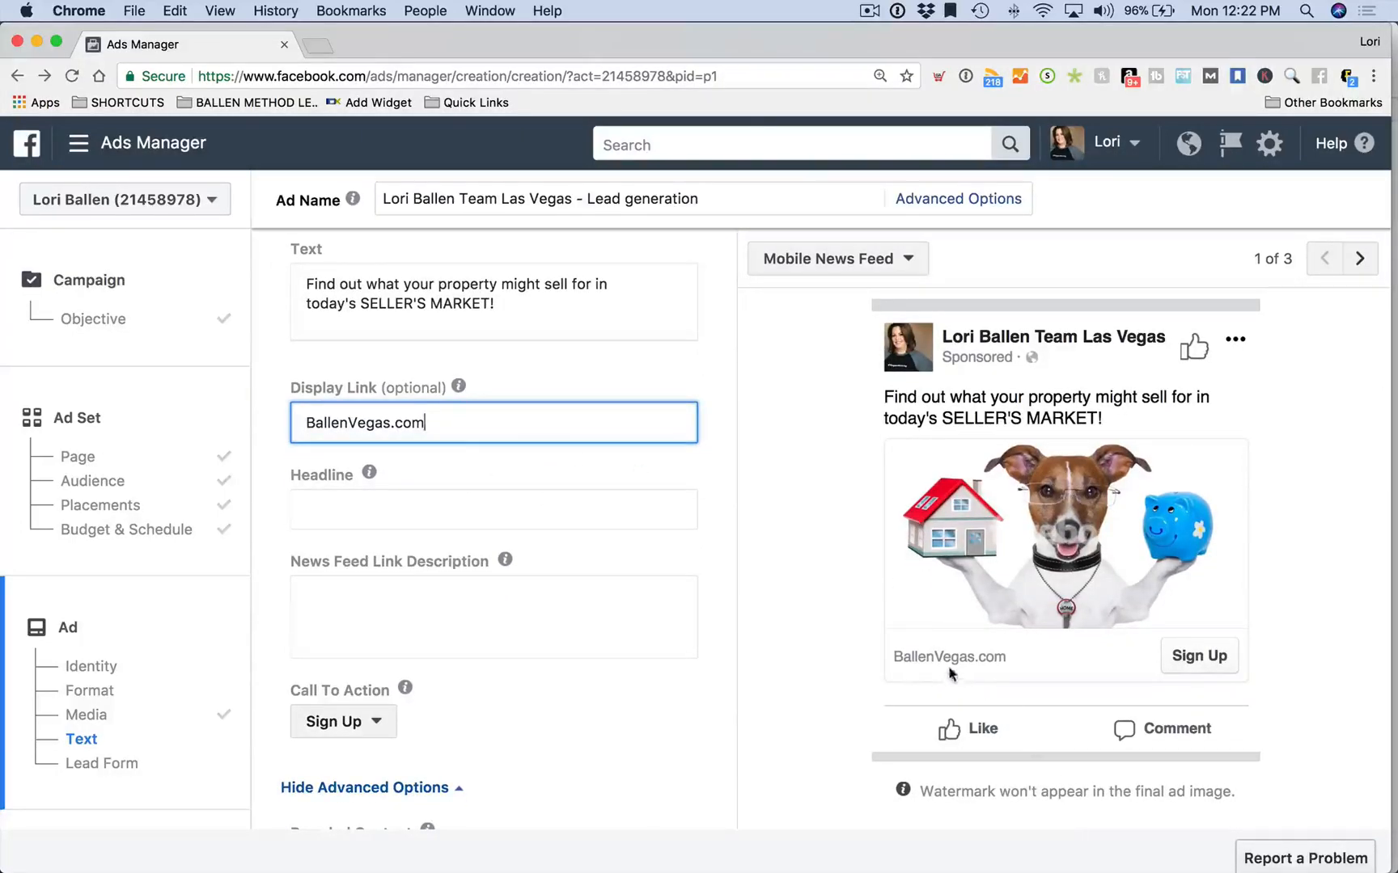
pyautogui.click(365, 502)
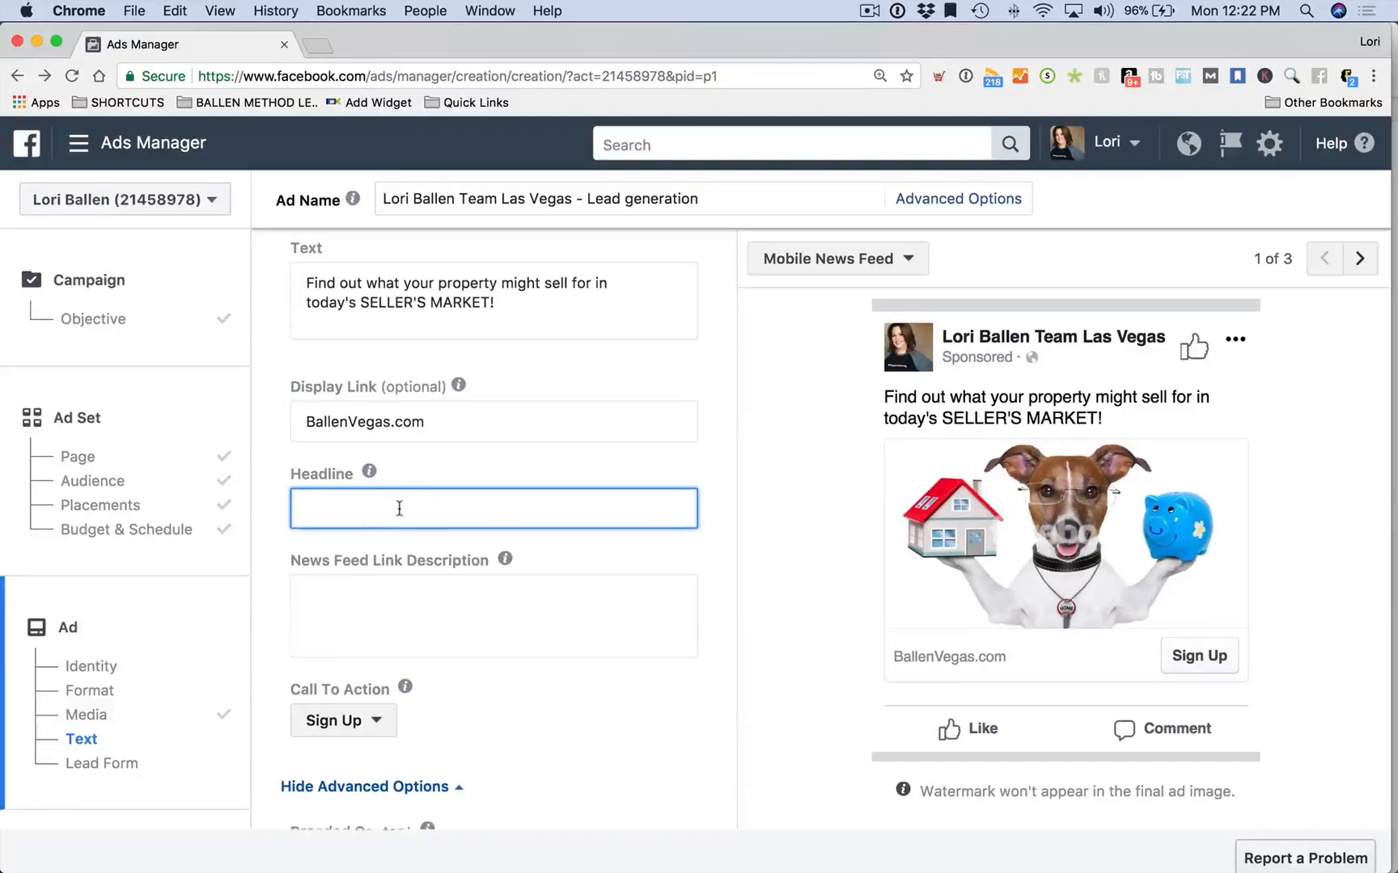
pyautogui.scroll(-1, 400, 508)
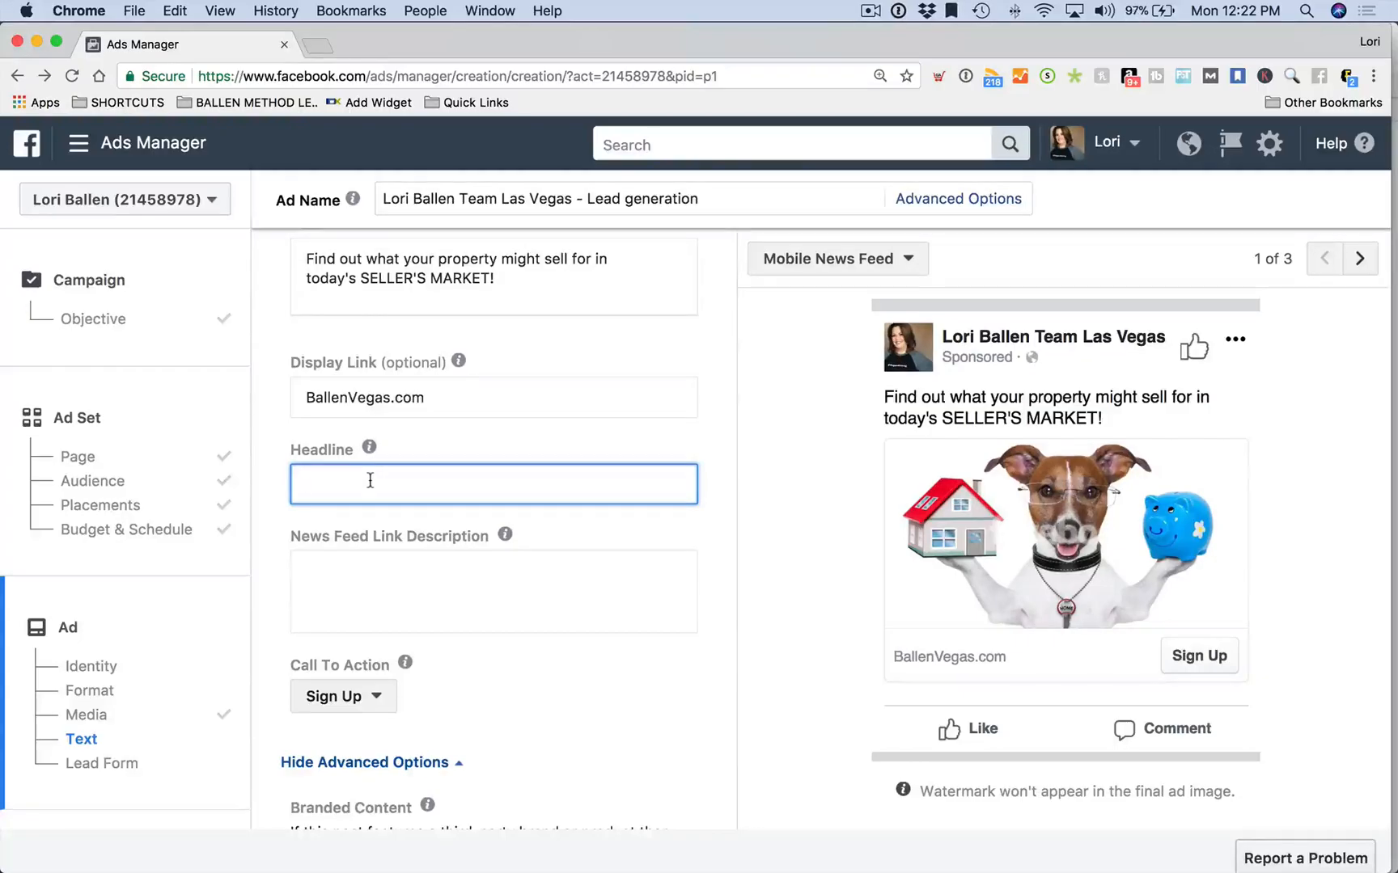
pyautogui.write('Receive a Home Value Estimate by Email')
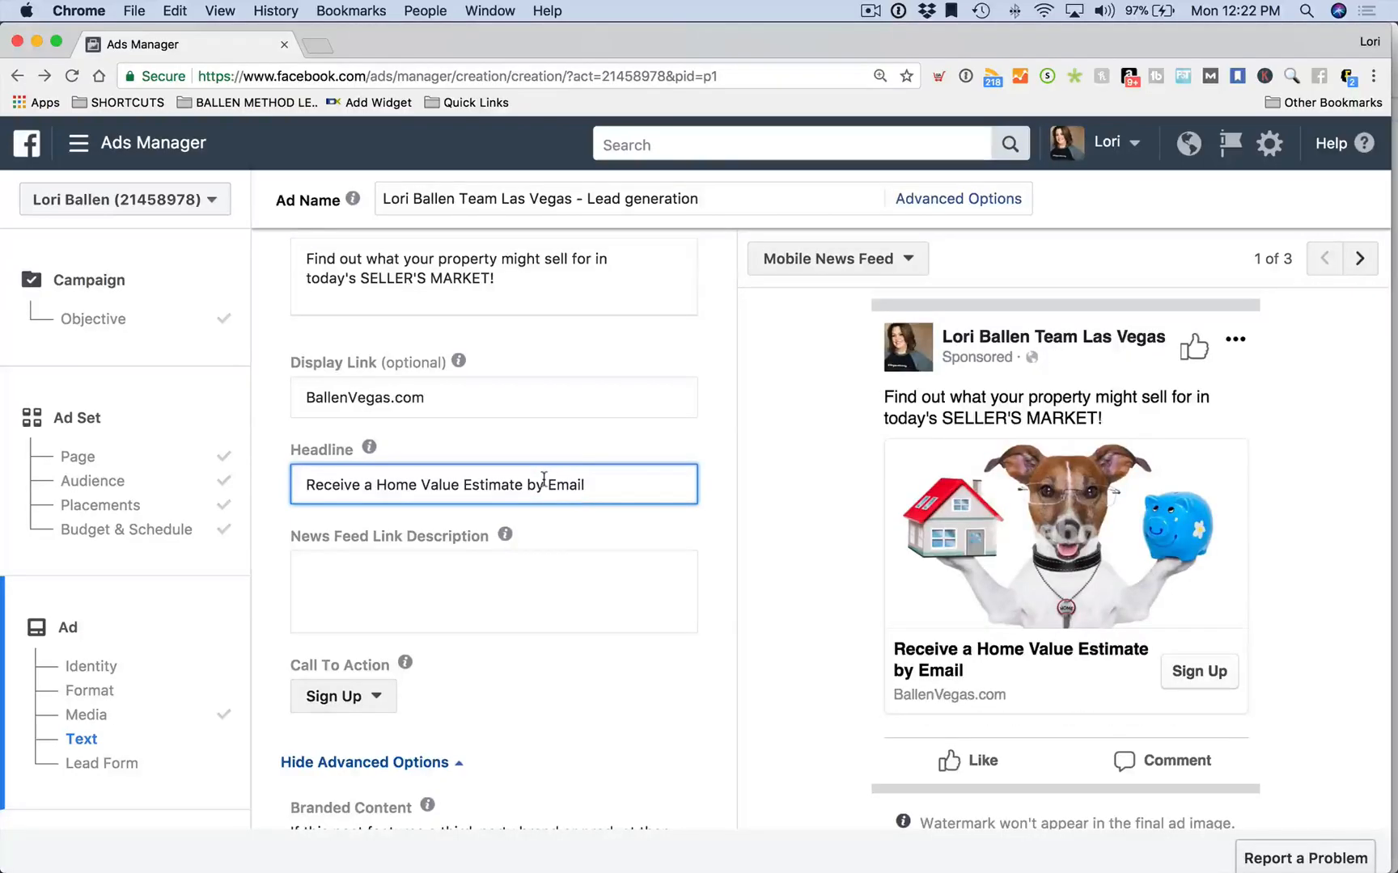
pyautogui.scroll(-1, 549, 516)
pyautogui.click(350, 535)
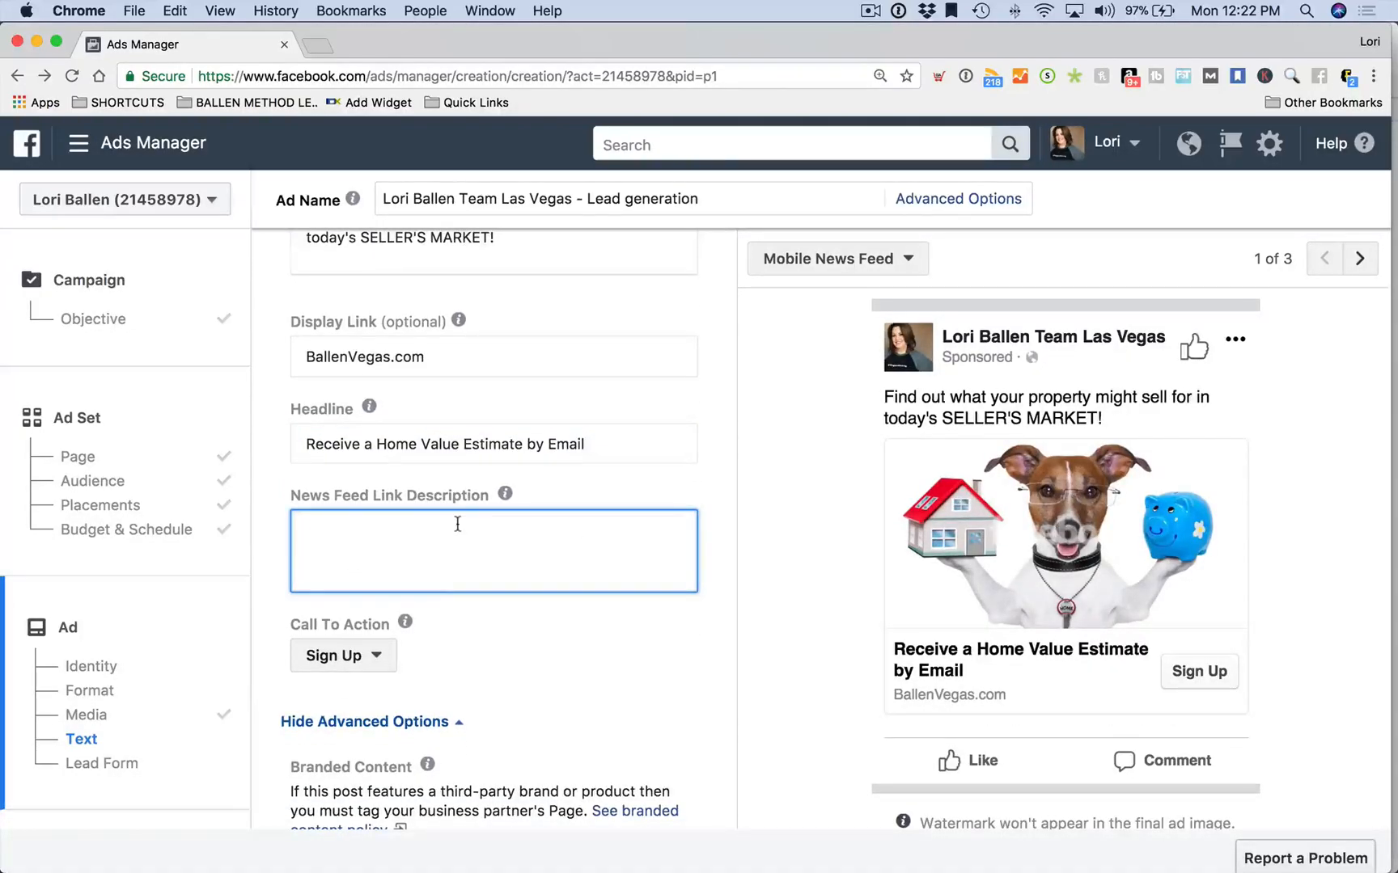
pyautogui.scroll(-1, 457, 524)
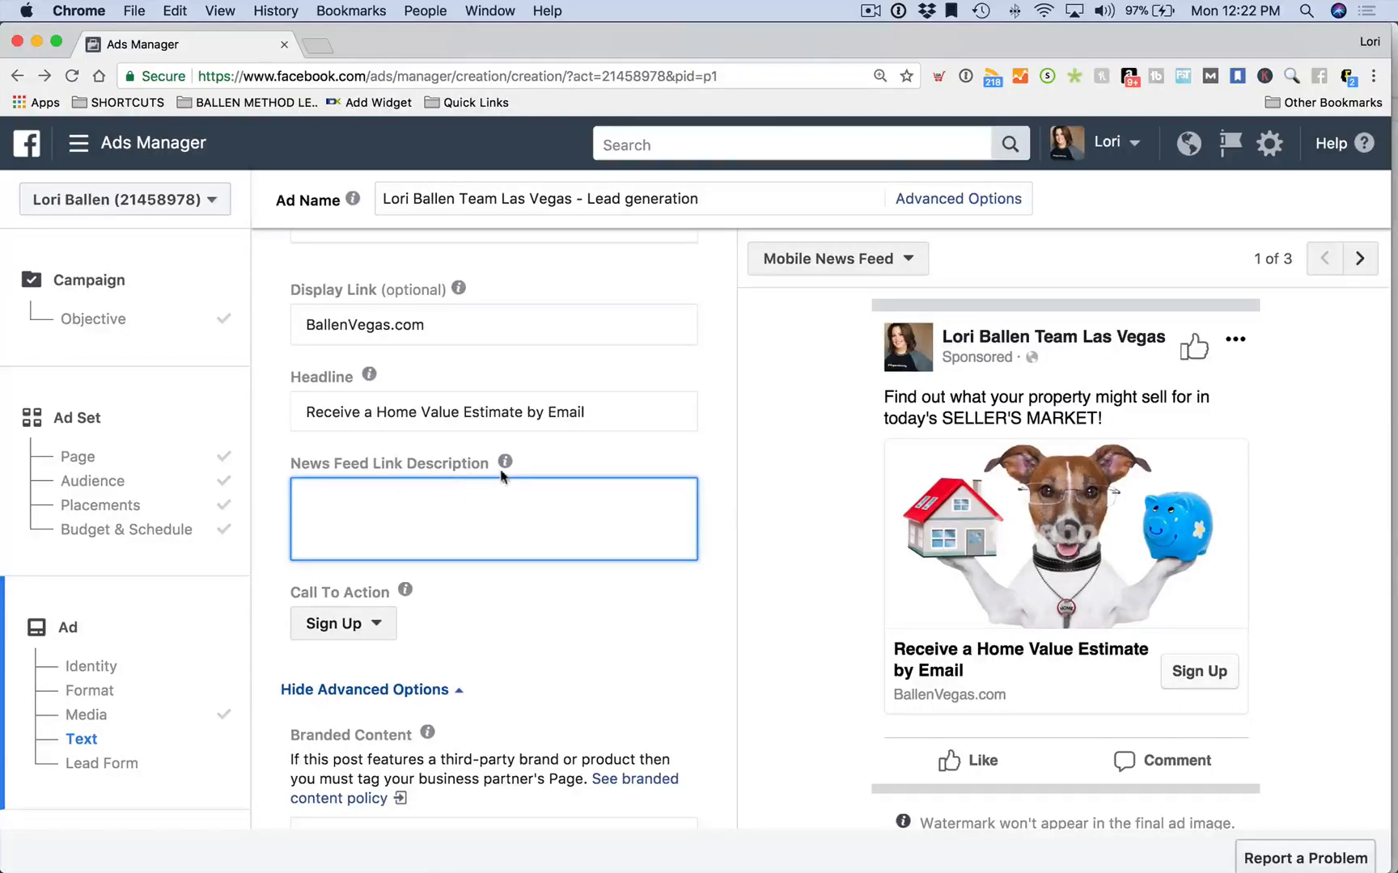
pyautogui.moveTo(502, 465)
pyautogui.scroll(-1, 404, 519)
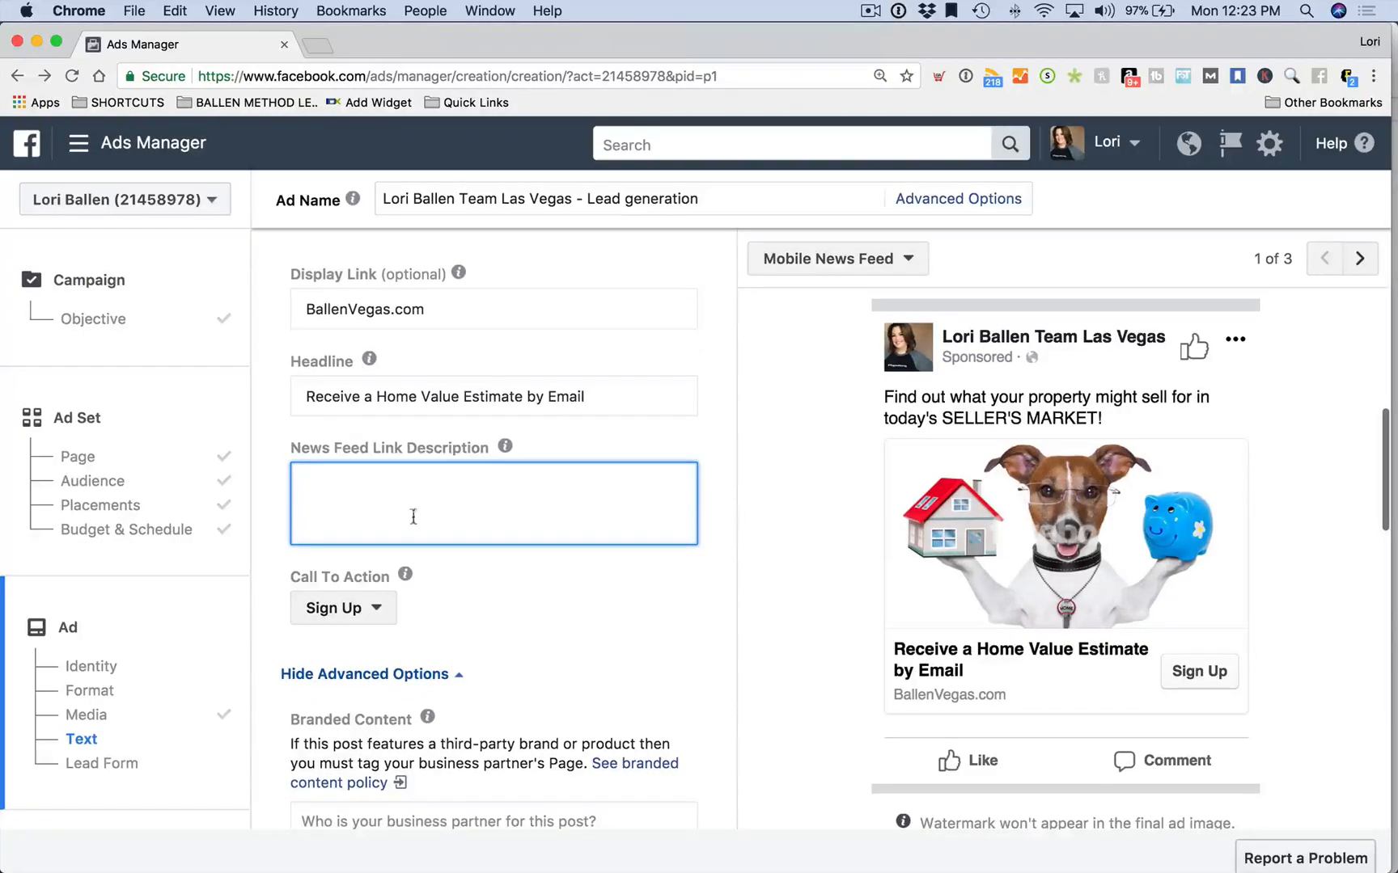
pyautogui.scroll(1, 465, 518)
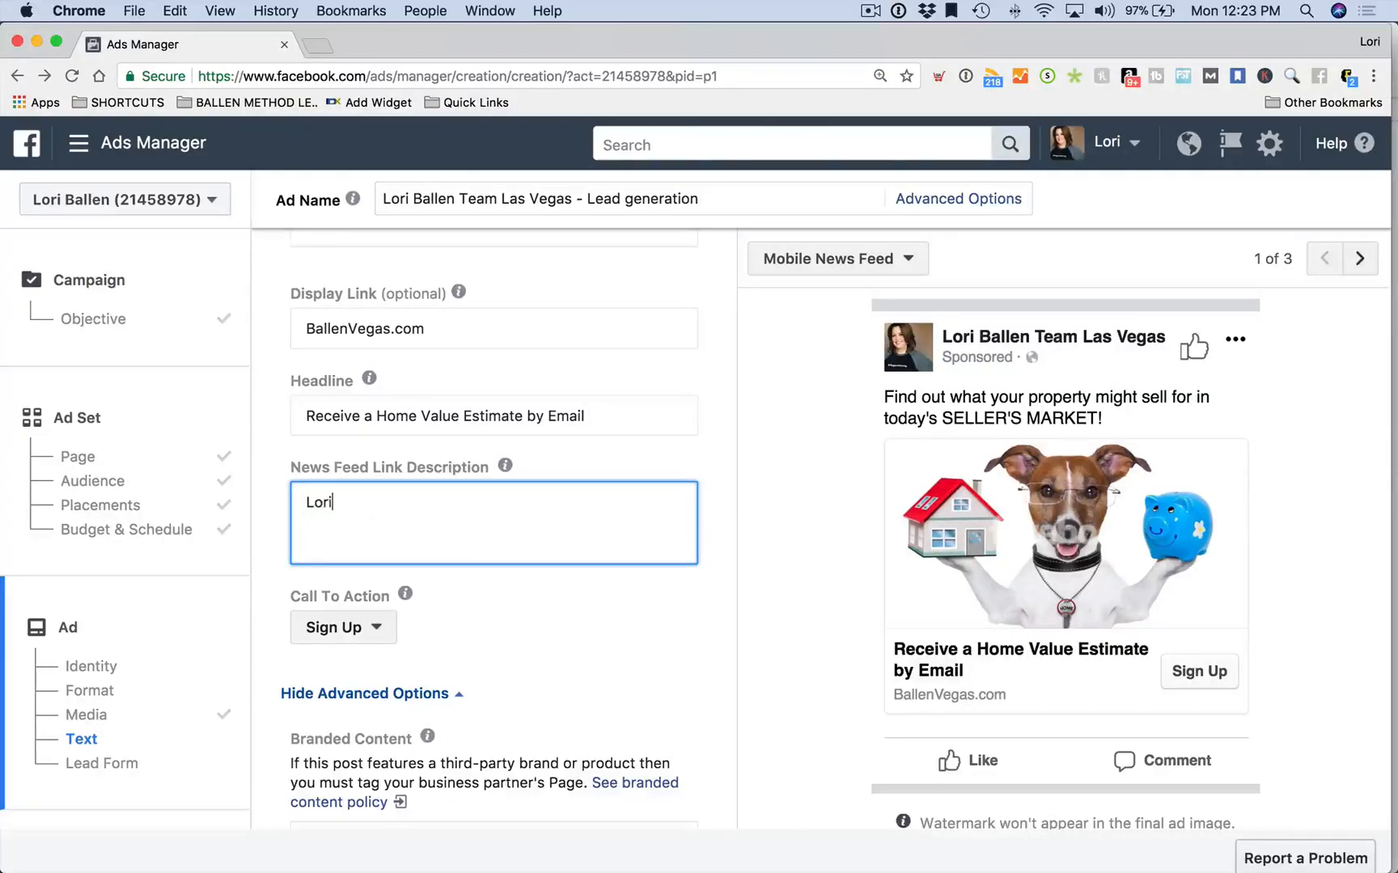
pyautogui.write('len Team')
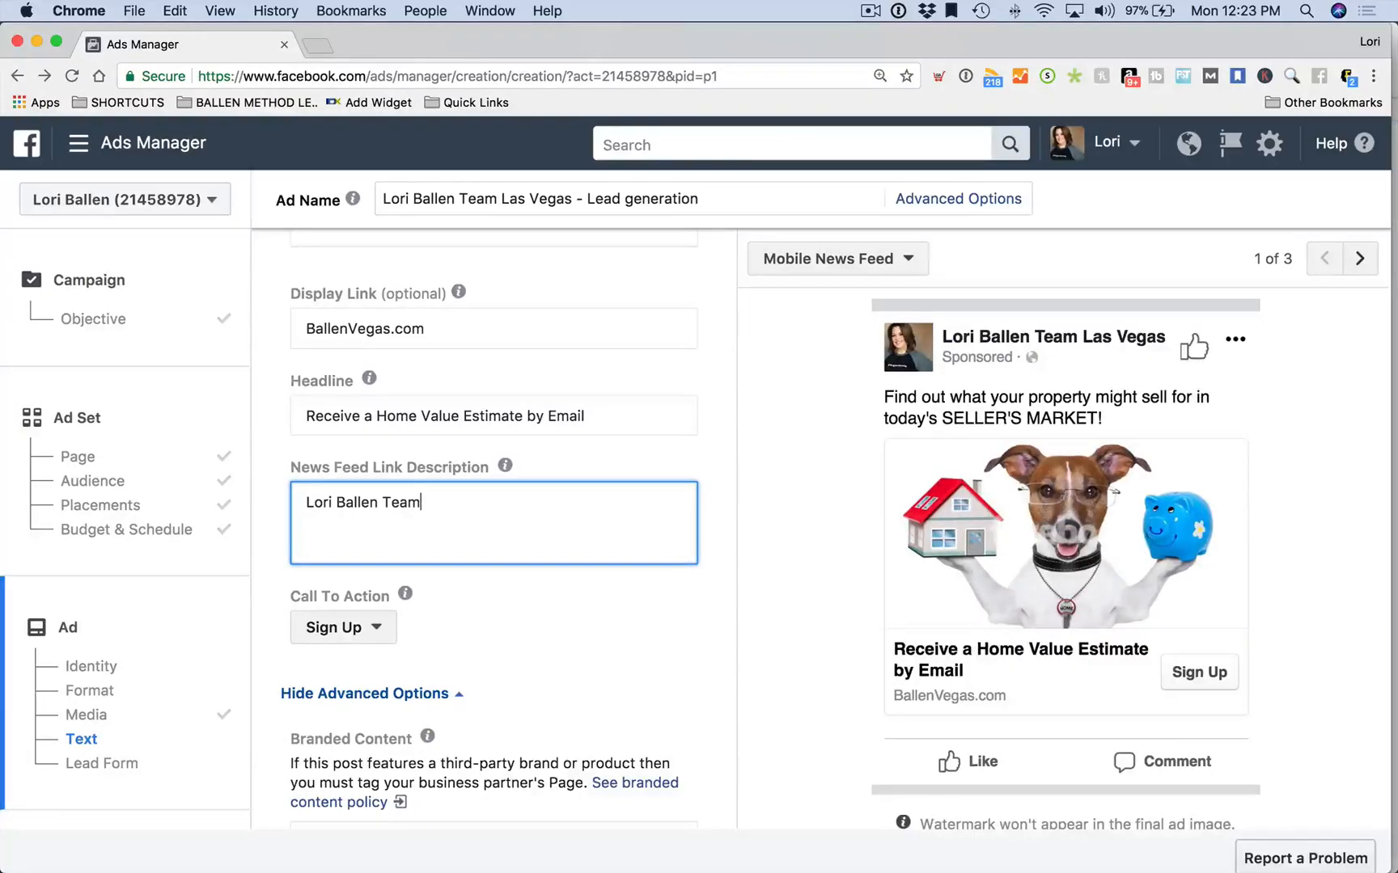
pyautogui.scroll(-2, 890, 566)
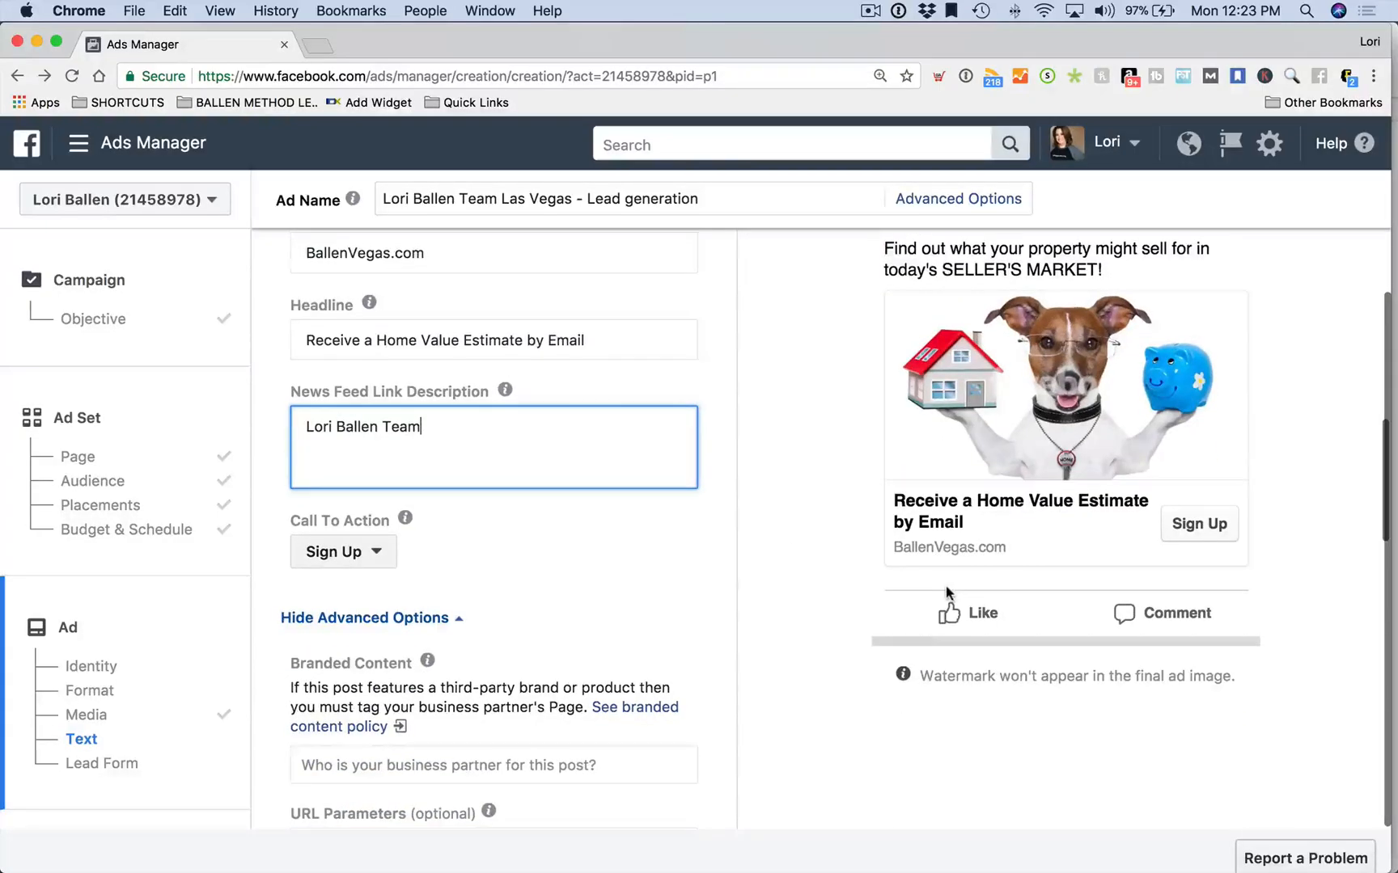
pyautogui.scroll(2, 503, 469)
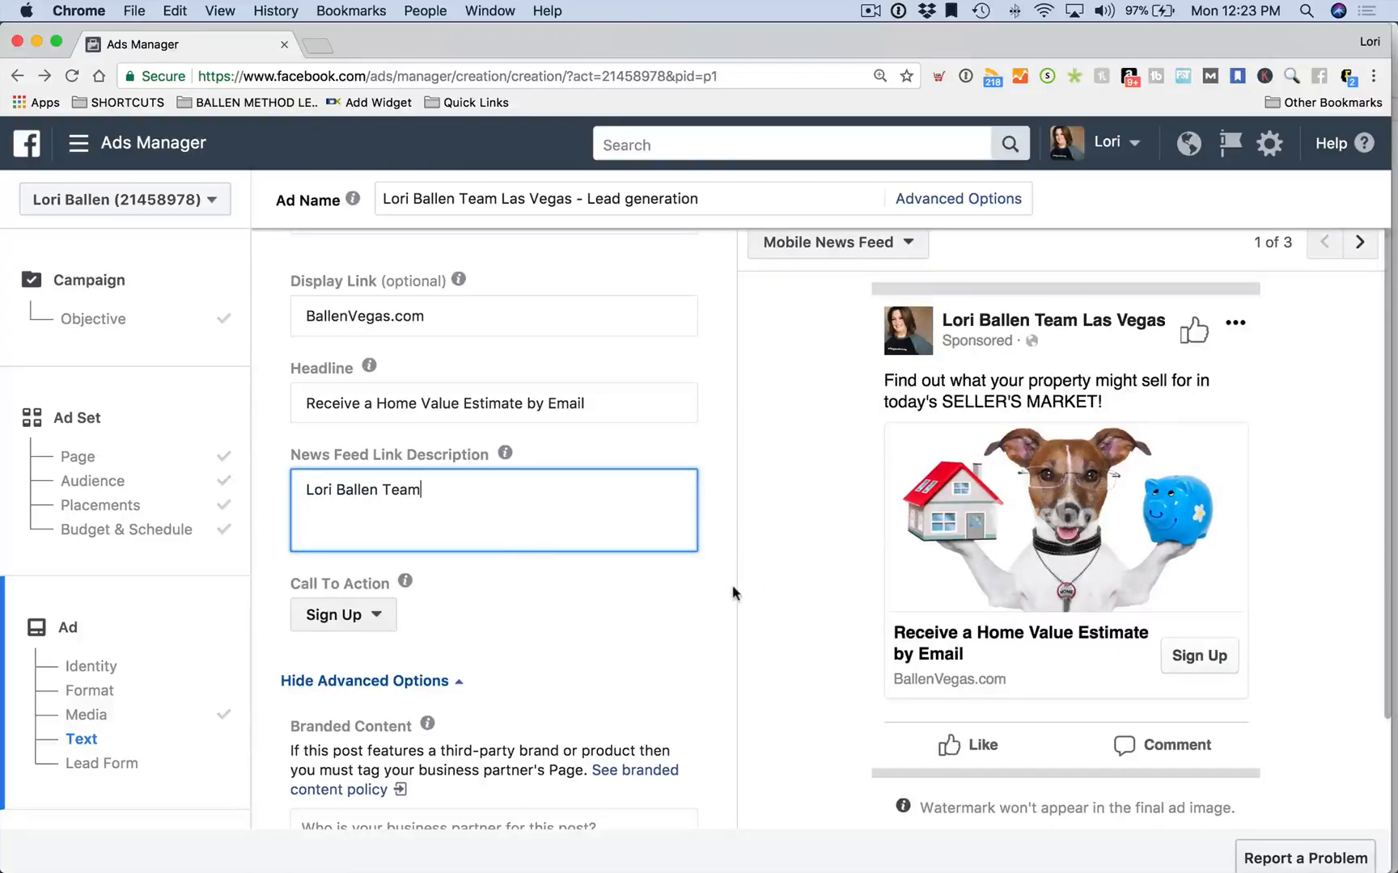
pyautogui.moveTo(422, 490); pyautogui.dragTo(274, 490)
pyautogui.press('BackSpace')
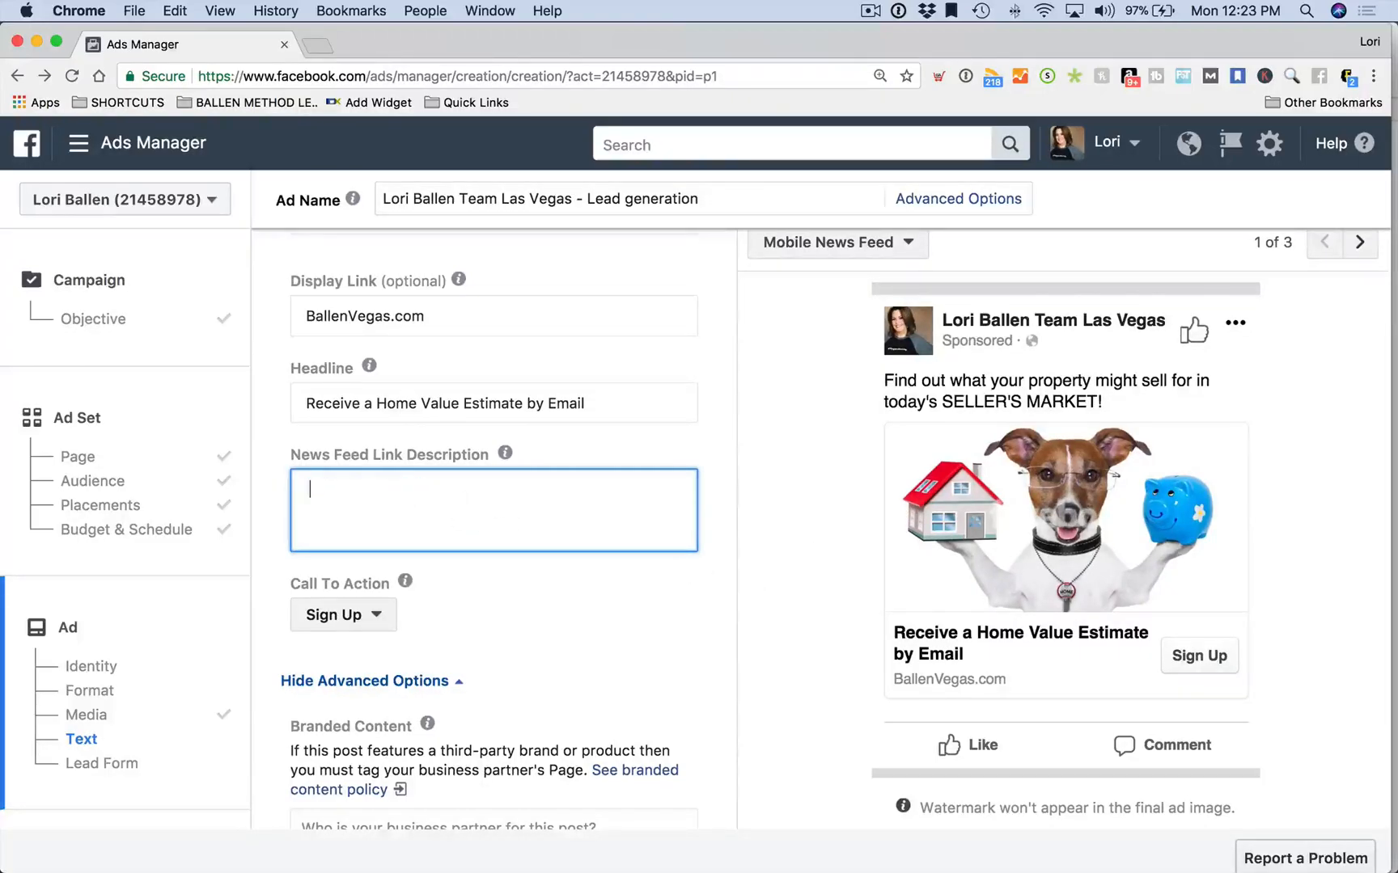
pyautogui.scroll(-1, 510, 524)
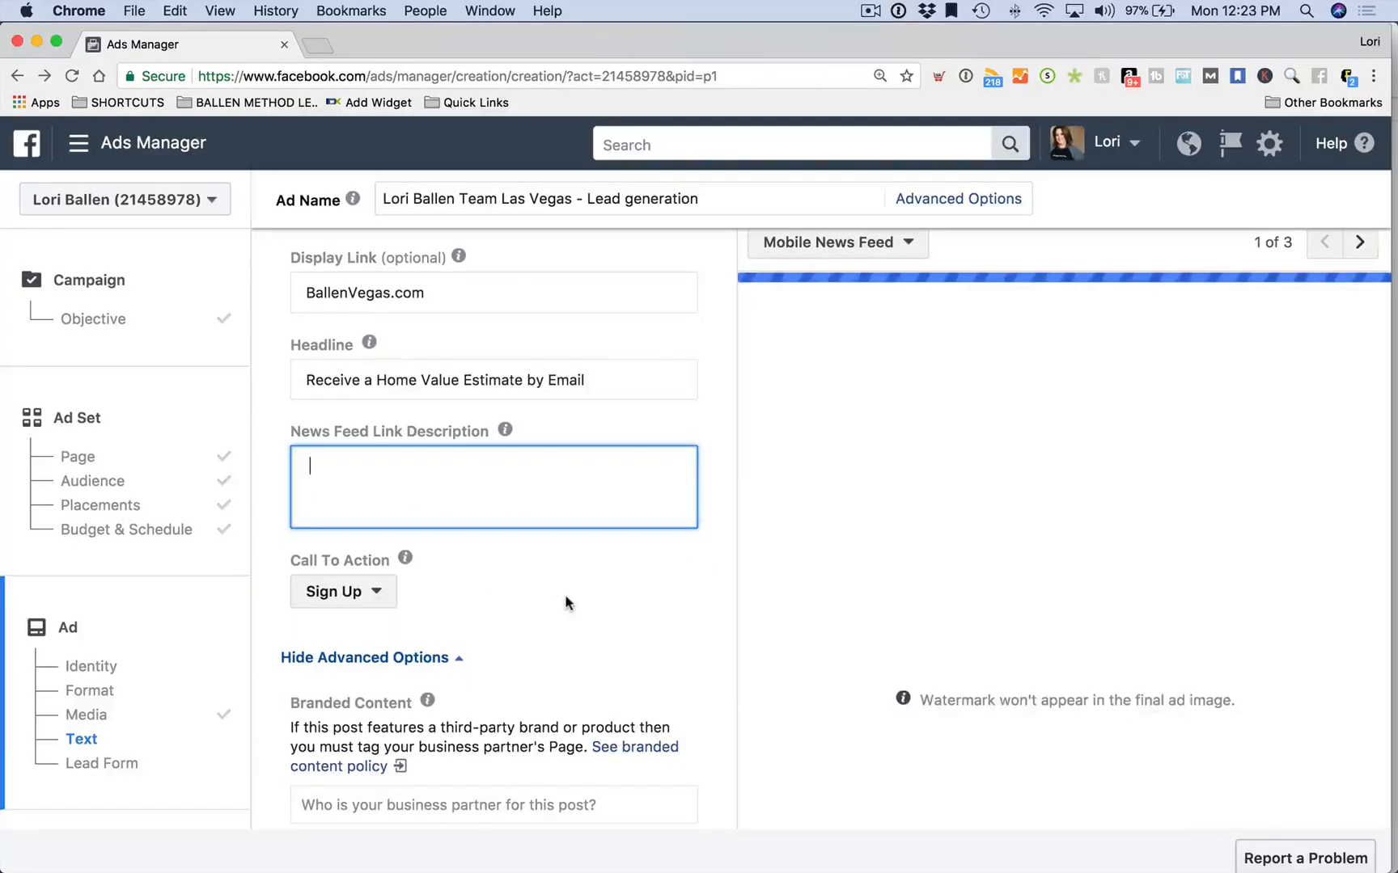
# Pick Get Quote from the Call To Action dropdown in place of Sign Up
pyautogui.scroll(-3, 508, 591)
pyautogui.click(430, 491)
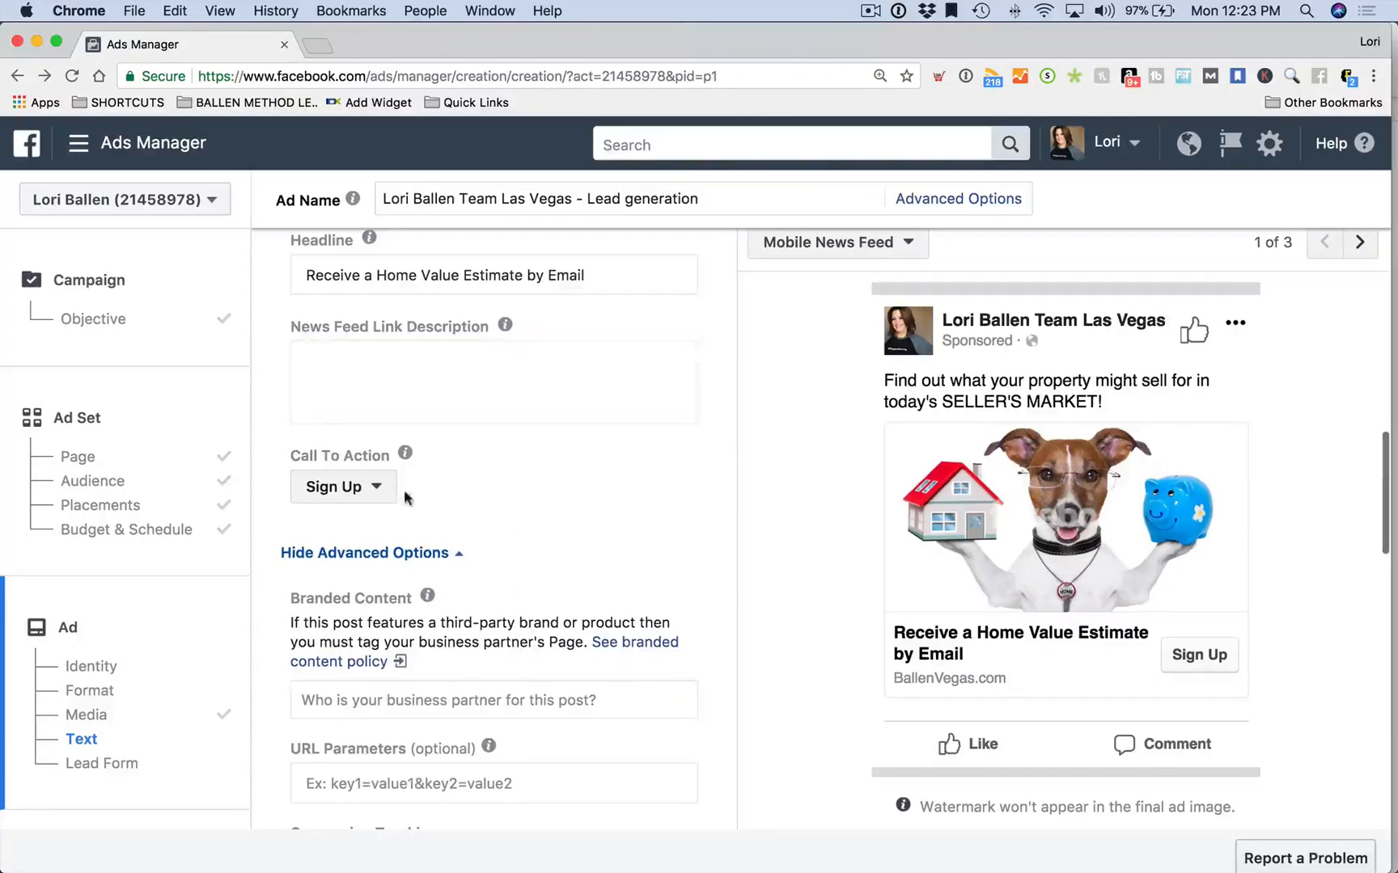
pyautogui.click(341, 487)
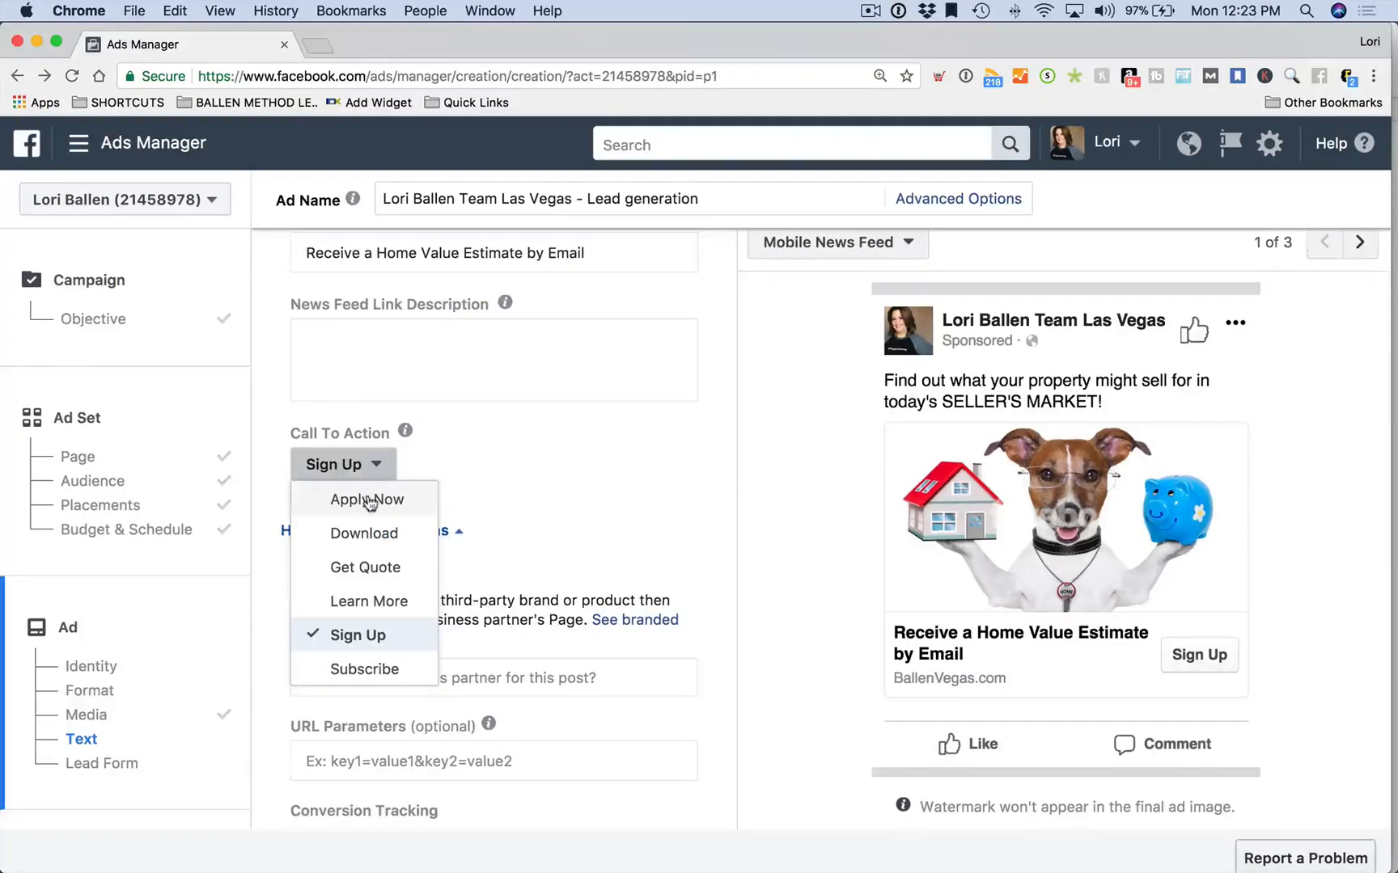
pyautogui.scroll(1, 372, 566)
pyautogui.moveTo(372, 566); pyautogui.dragTo(373, 576)
pyautogui.click(372, 572)
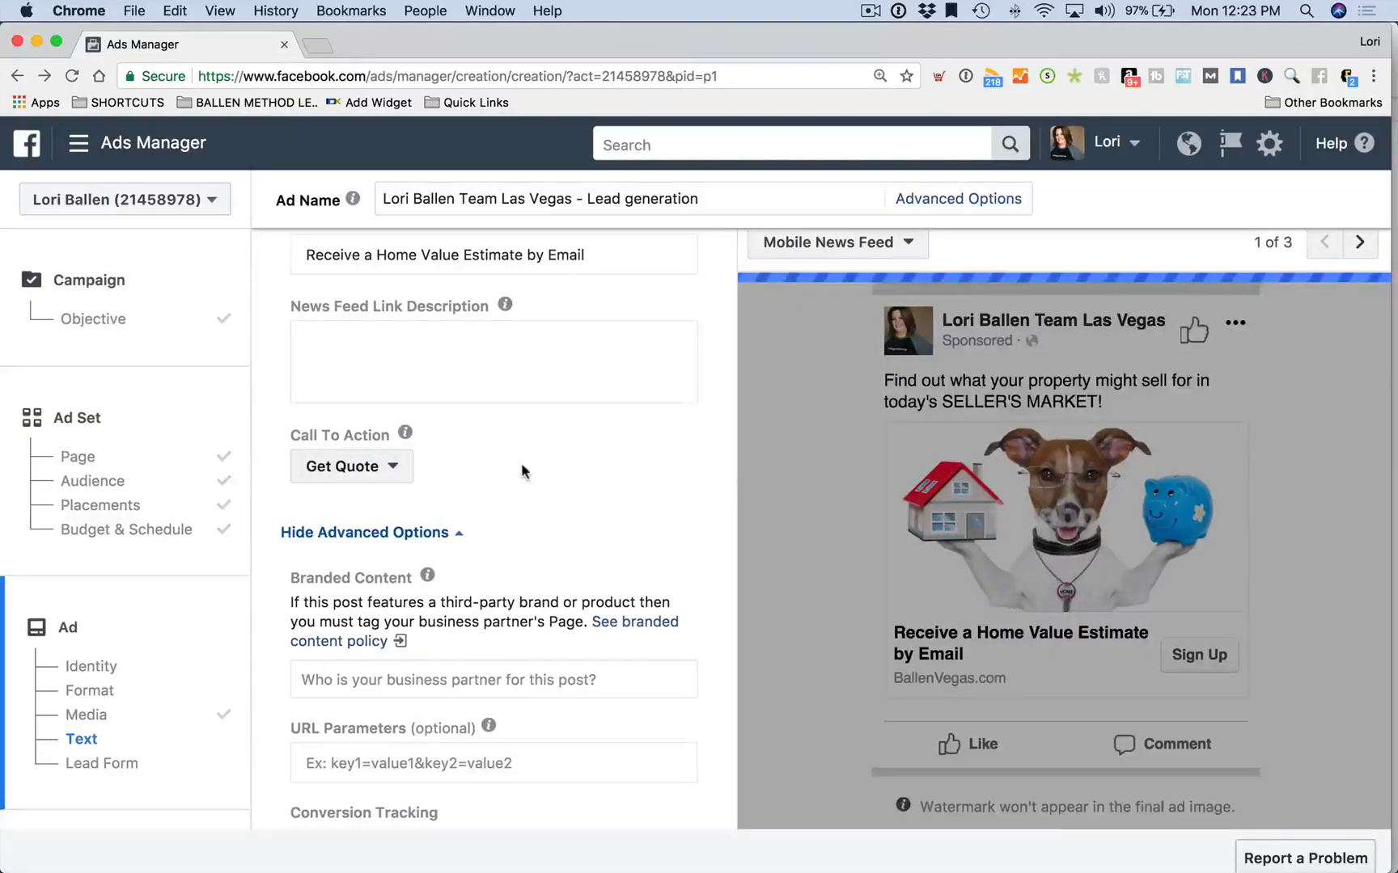
pyautogui.scroll(-1, 1058, 652)
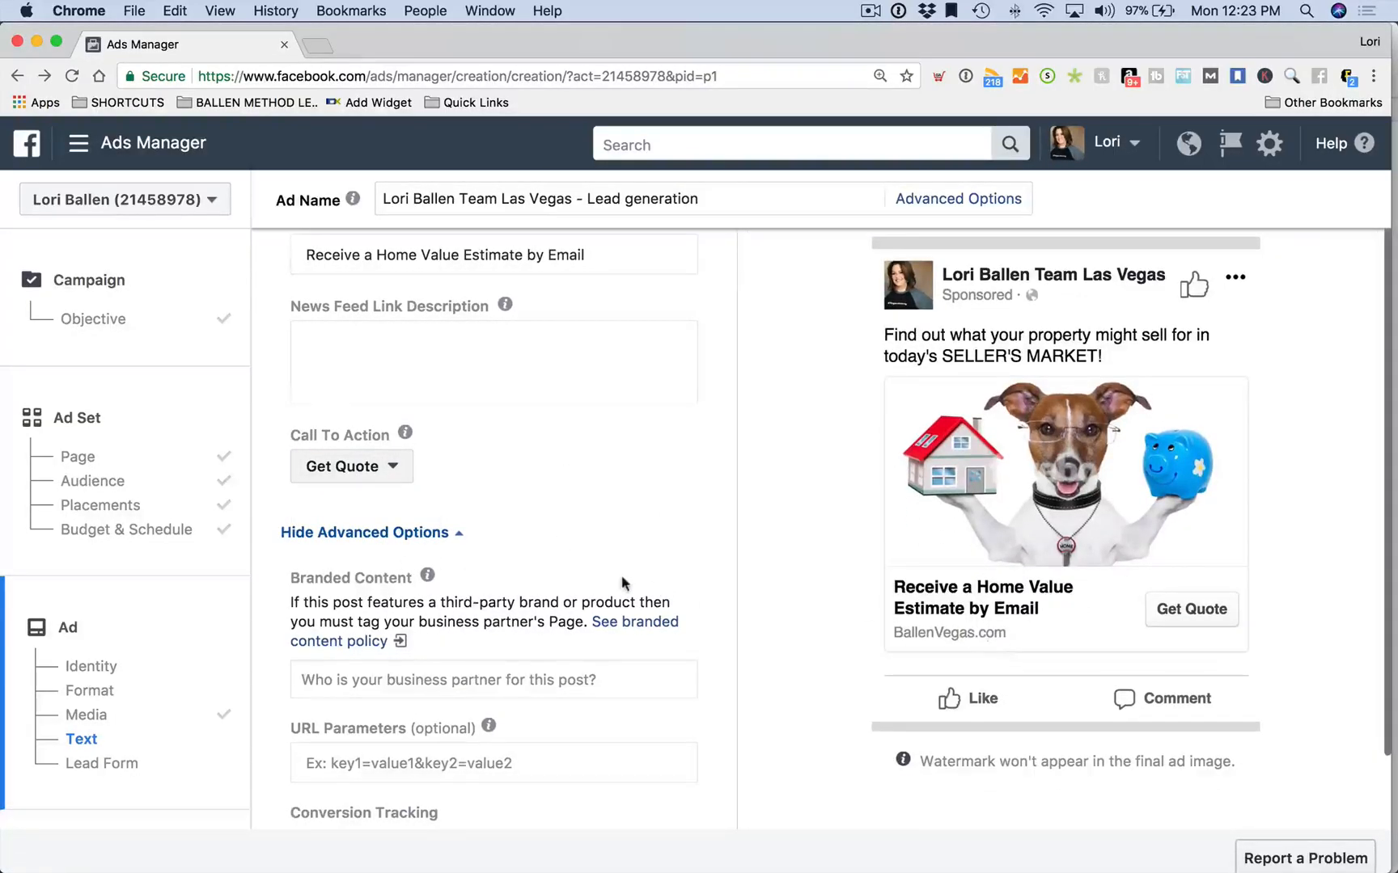
pyautogui.scroll(-3, 621, 575)
pyautogui.scroll(-1, 621, 575)
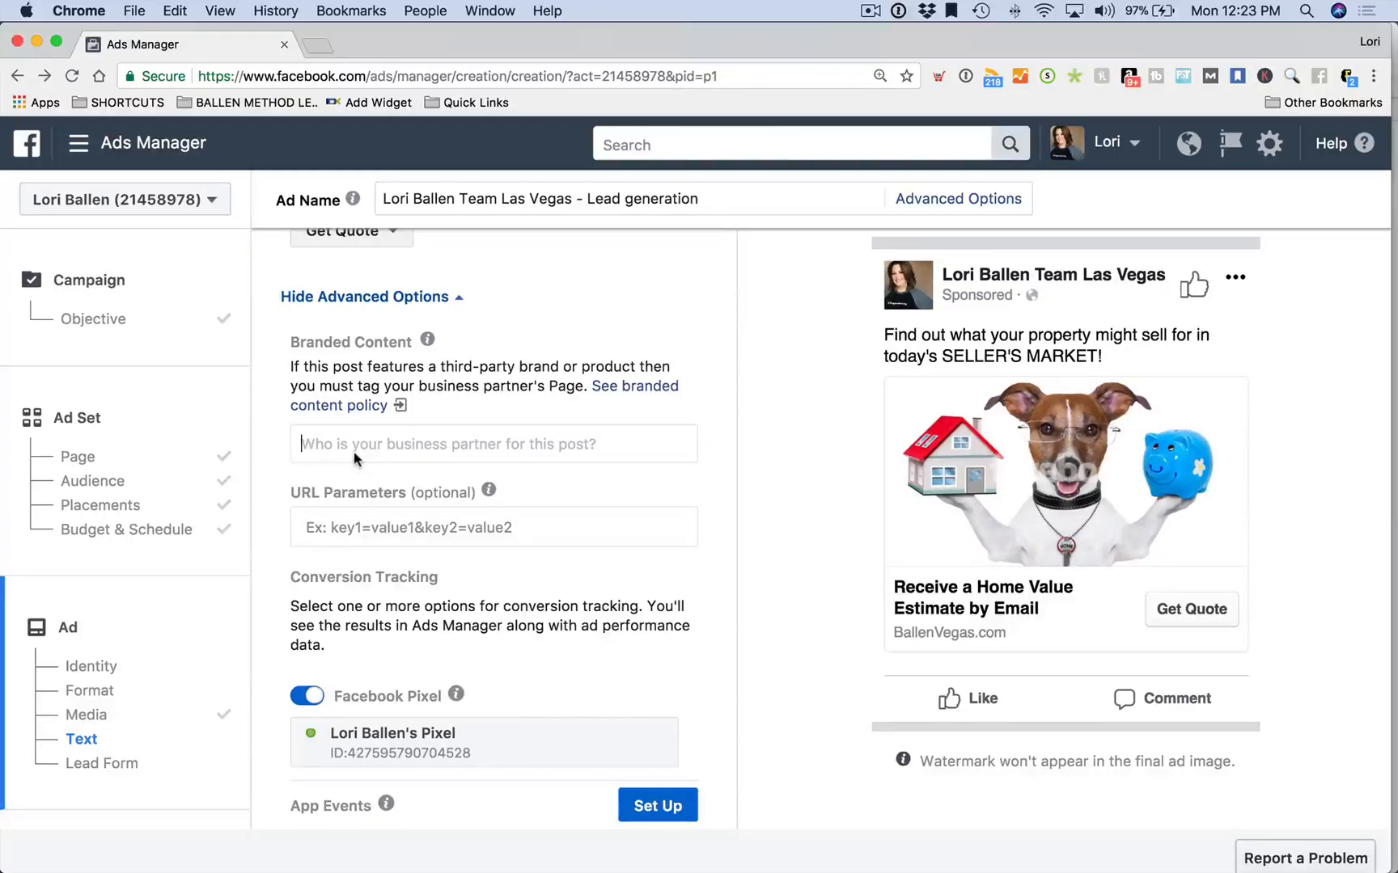
# Scroll down to the Lead Form section showing the Property Lead Ad Form and its preview
pyautogui.scroll(-3, 555, 483)
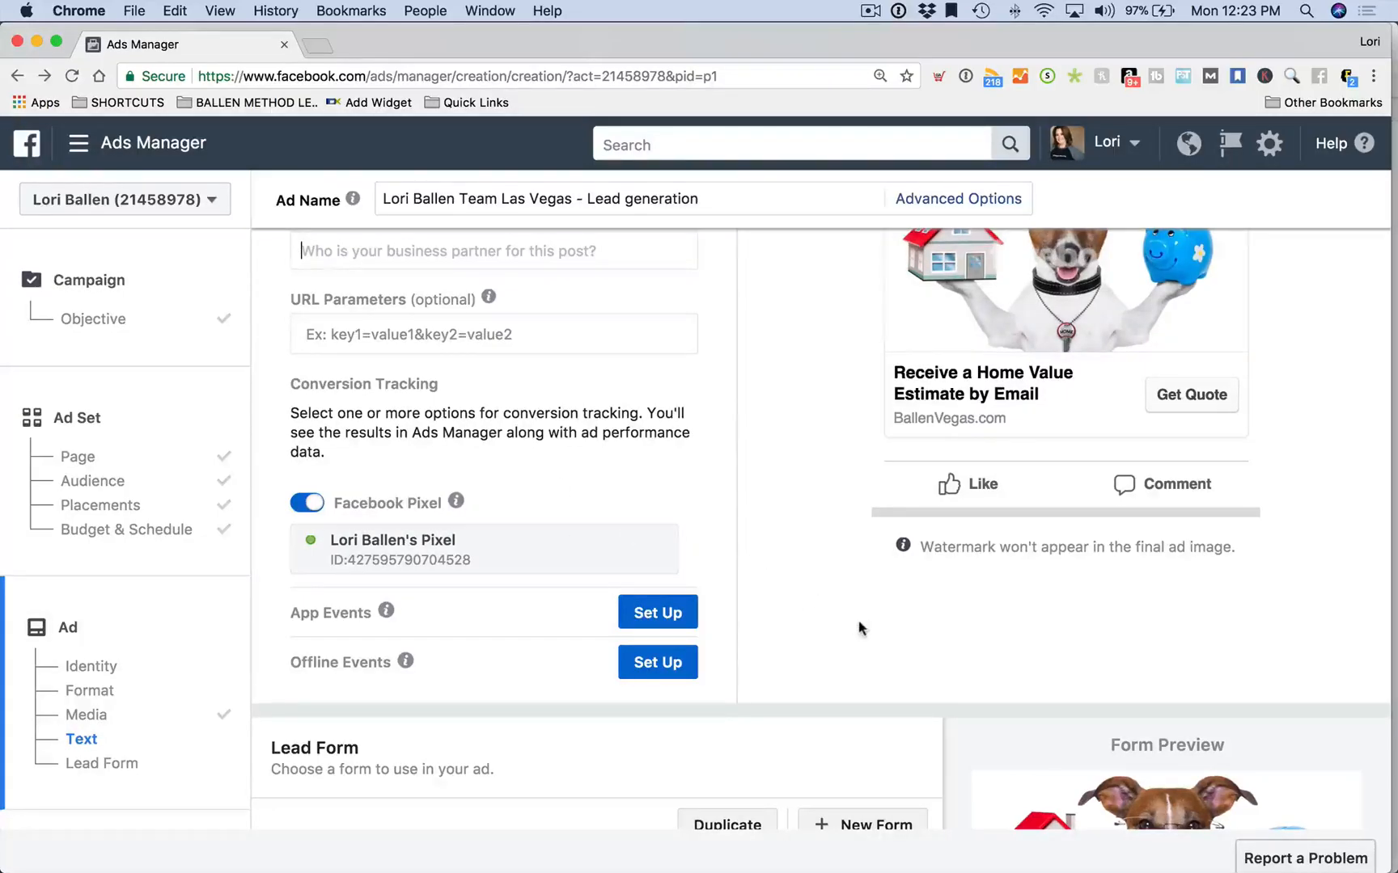
pyautogui.scroll(-2, 859, 629)
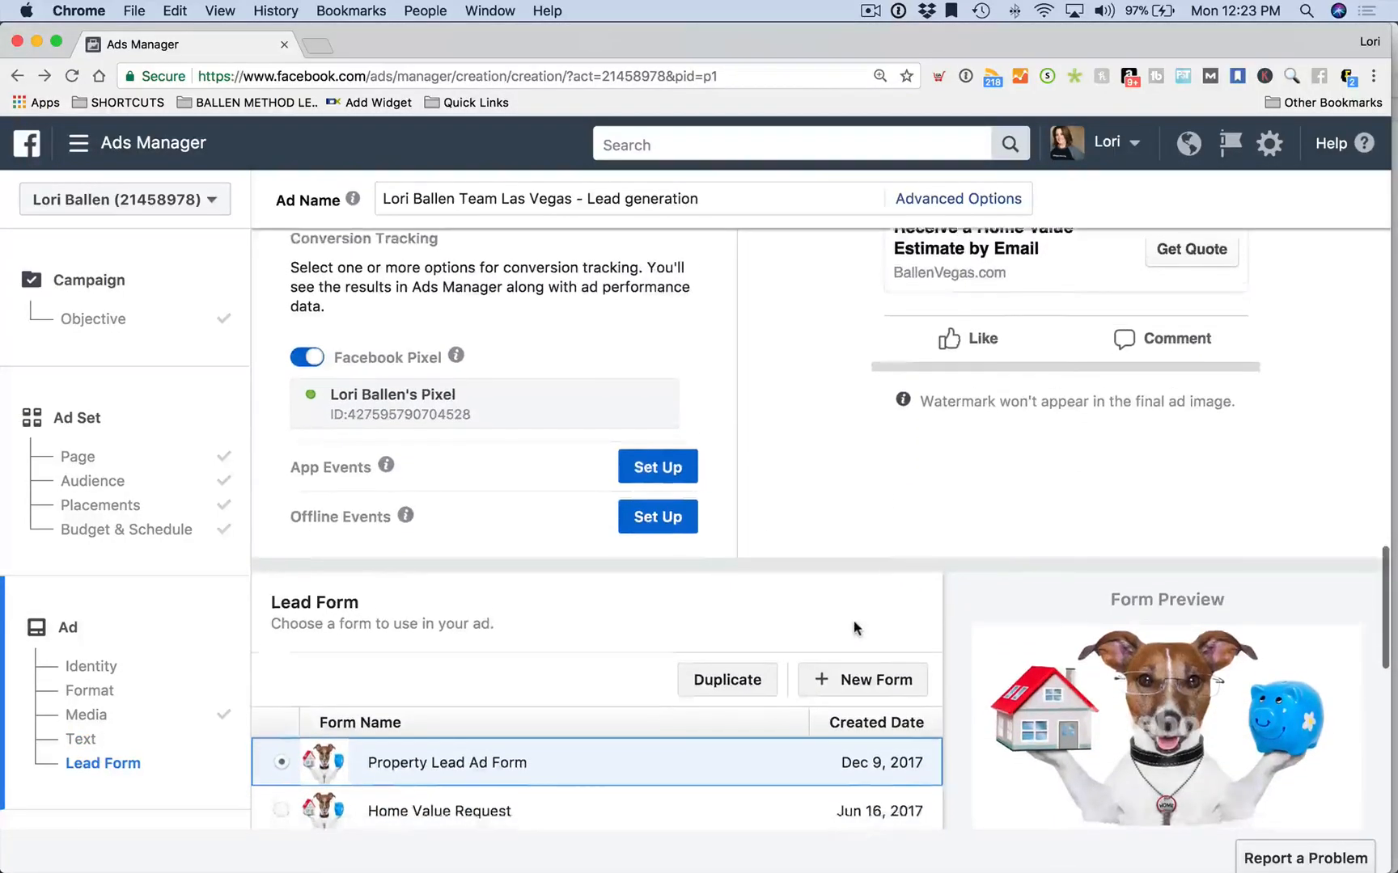
pyautogui.scroll(-3, 857, 628)
pyautogui.scroll(1, 836, 622)
pyautogui.moveTo(409, 416)
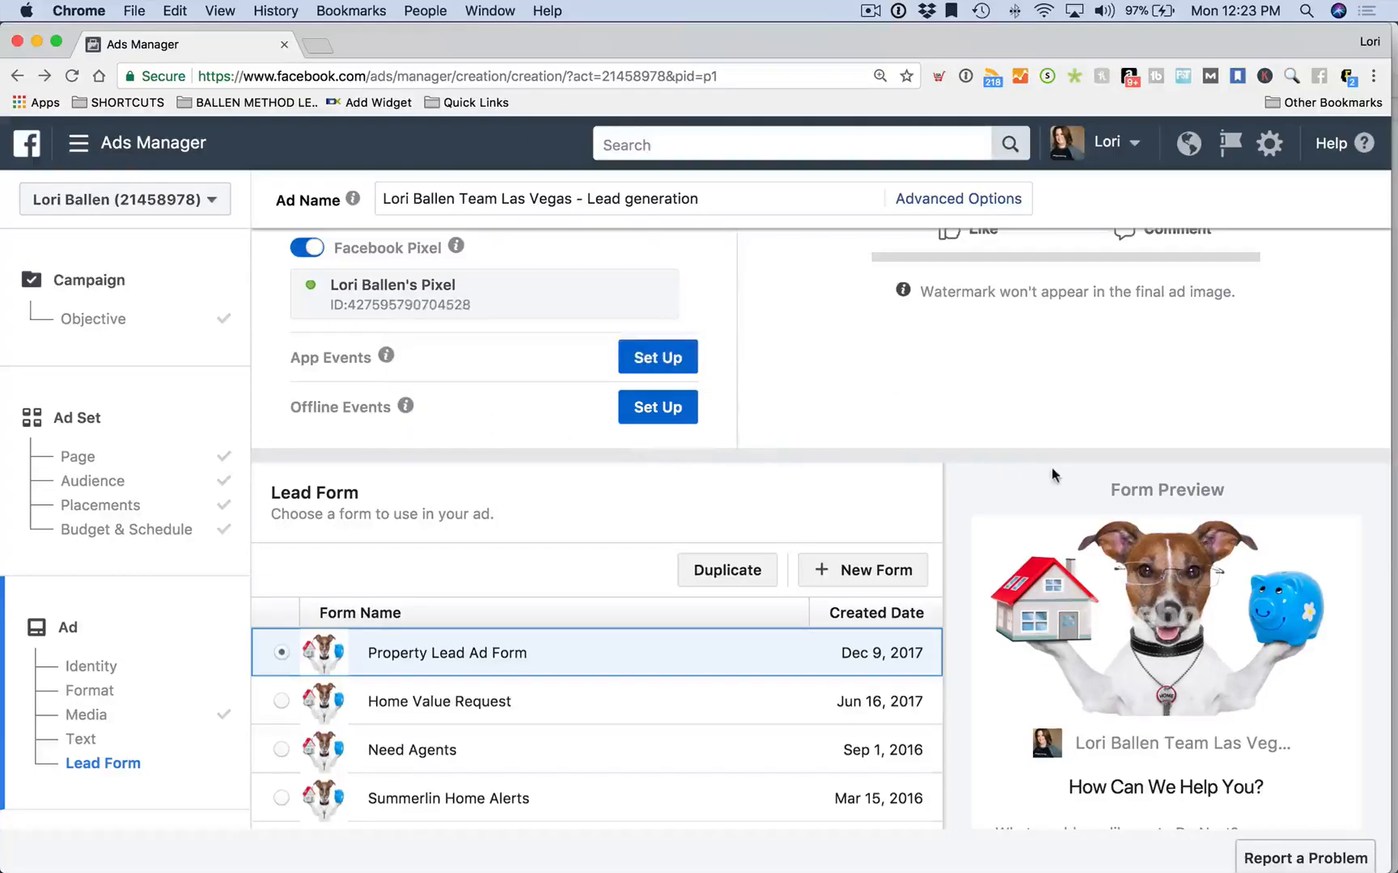
pyautogui.scroll(-1, 972, 422)
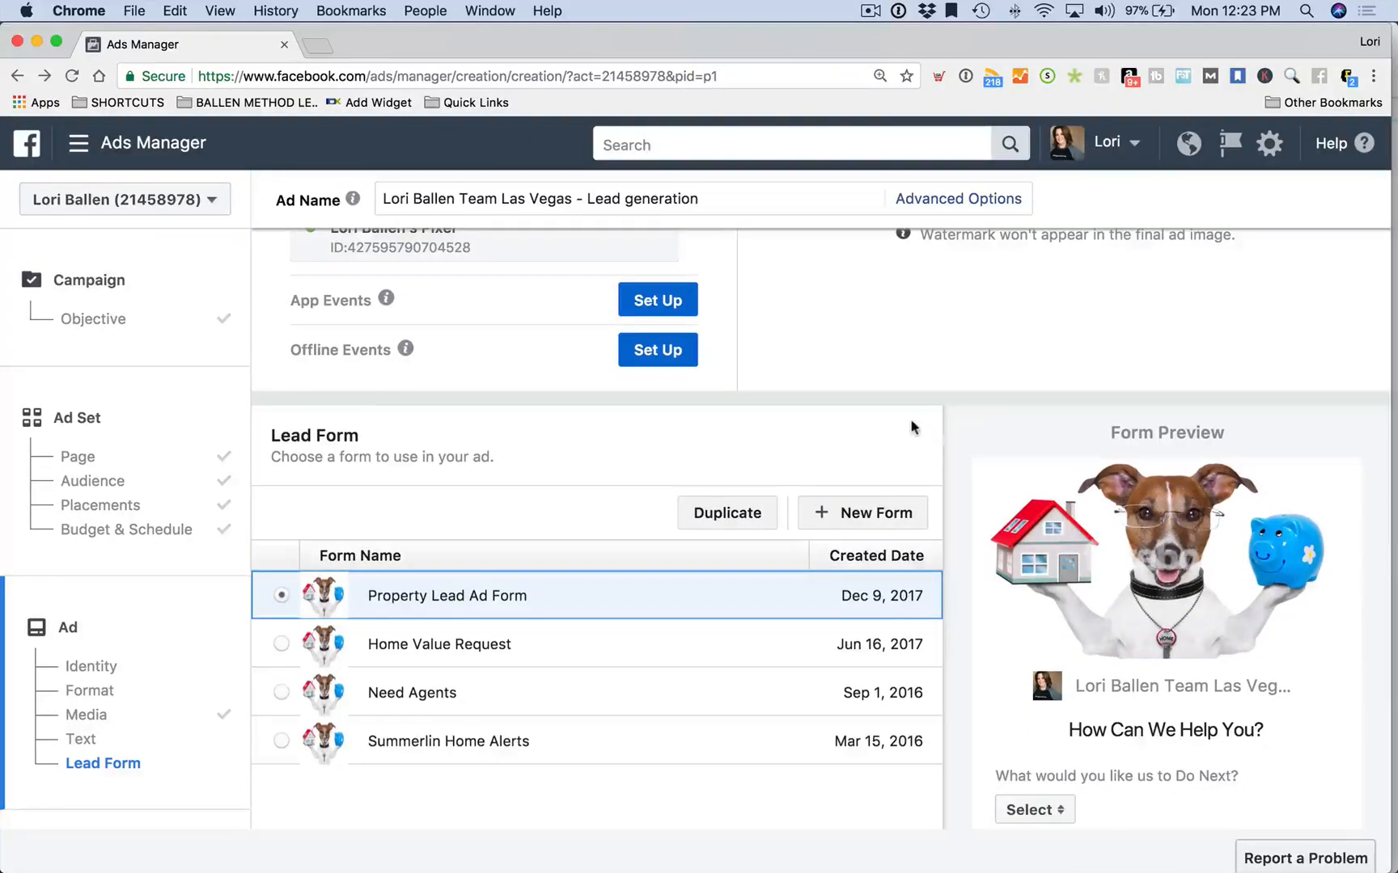
pyautogui.scroll(-3, 1058, 460)
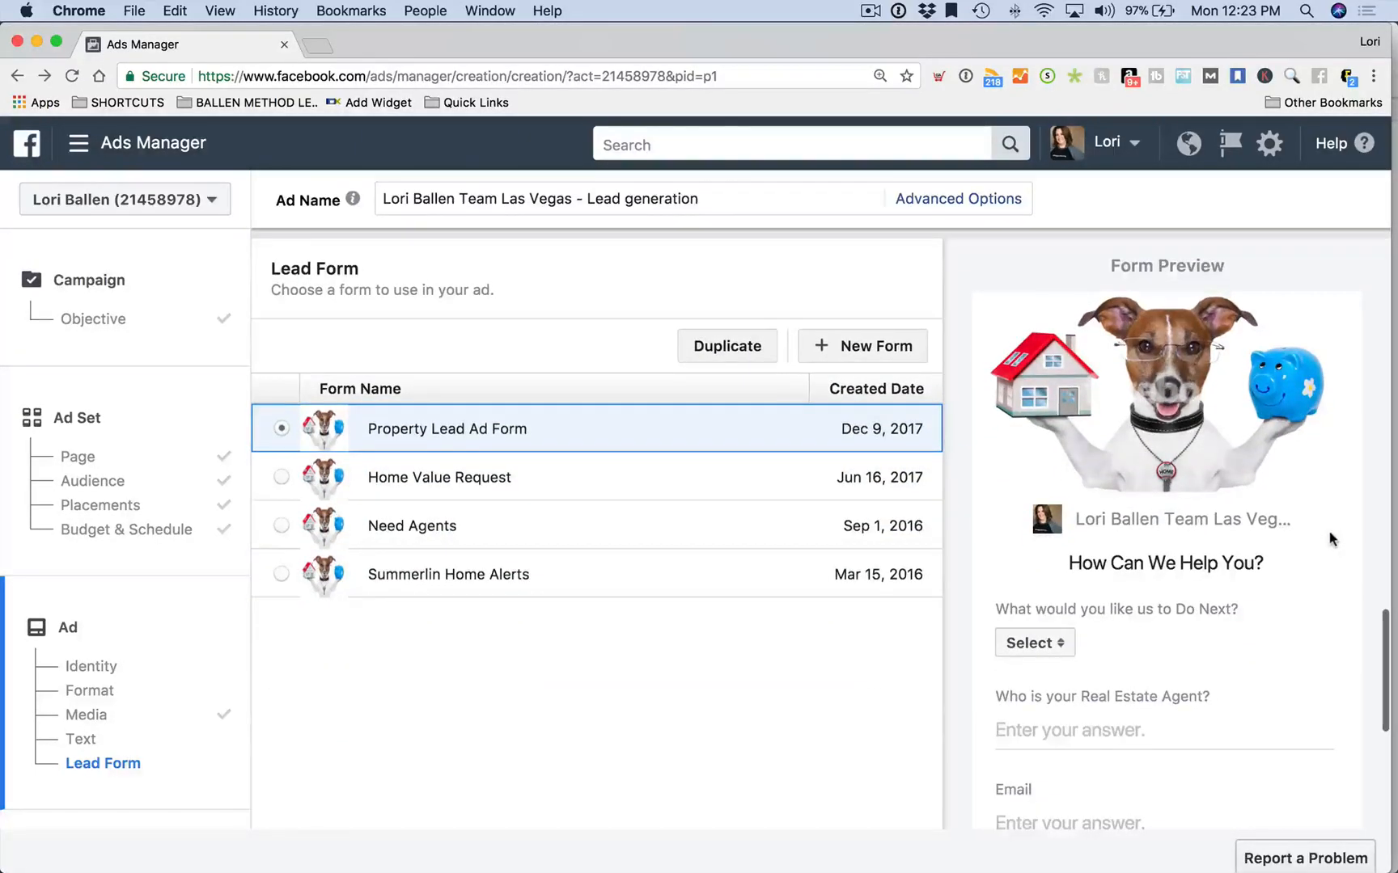
pyautogui.scroll(3, 805, 365)
pyautogui.scroll(-1, 867, 381)
pyautogui.scroll(-2, 554, 511)
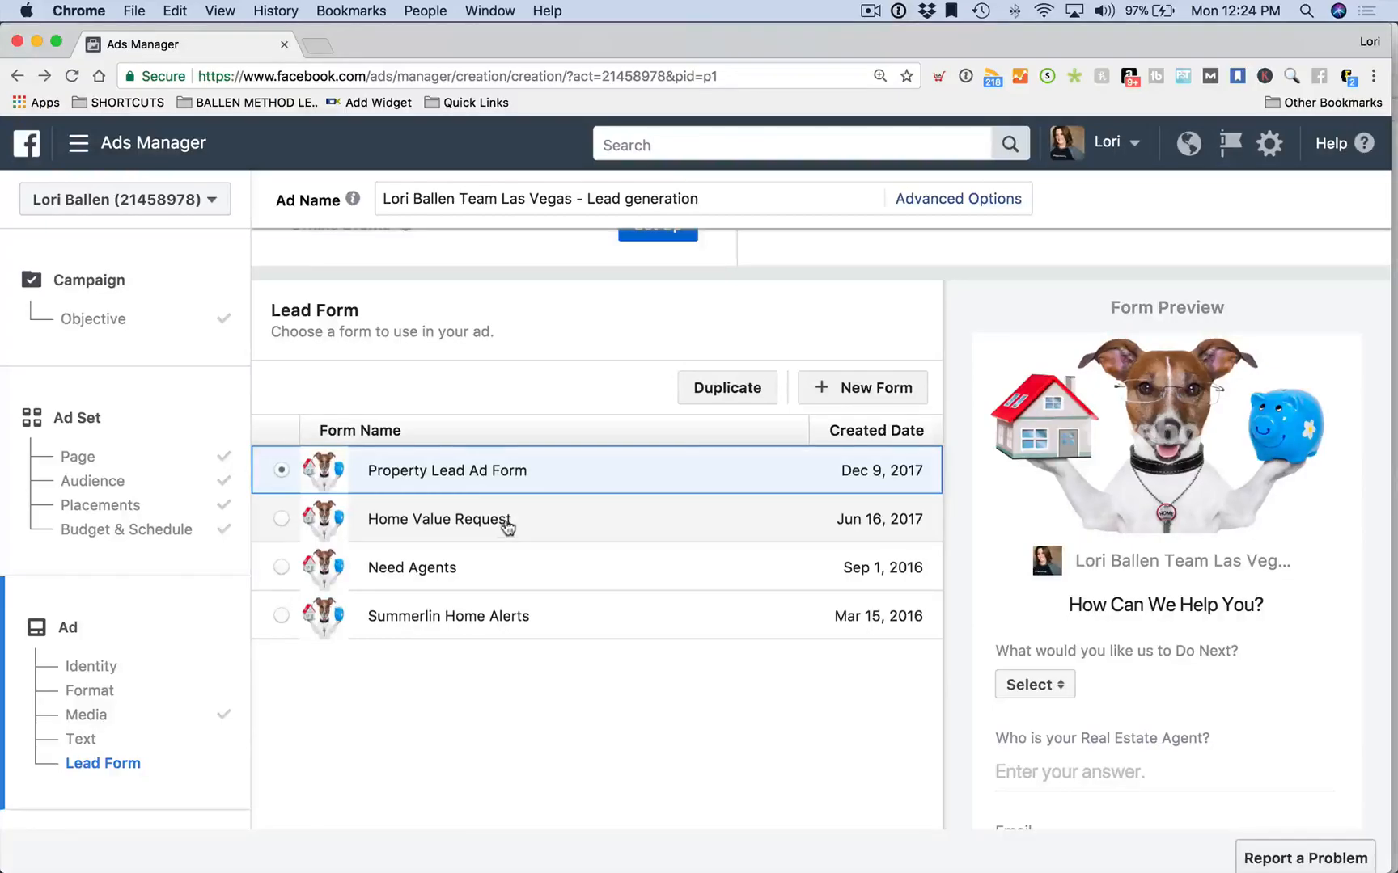
pyautogui.scroll(1, 506, 526)
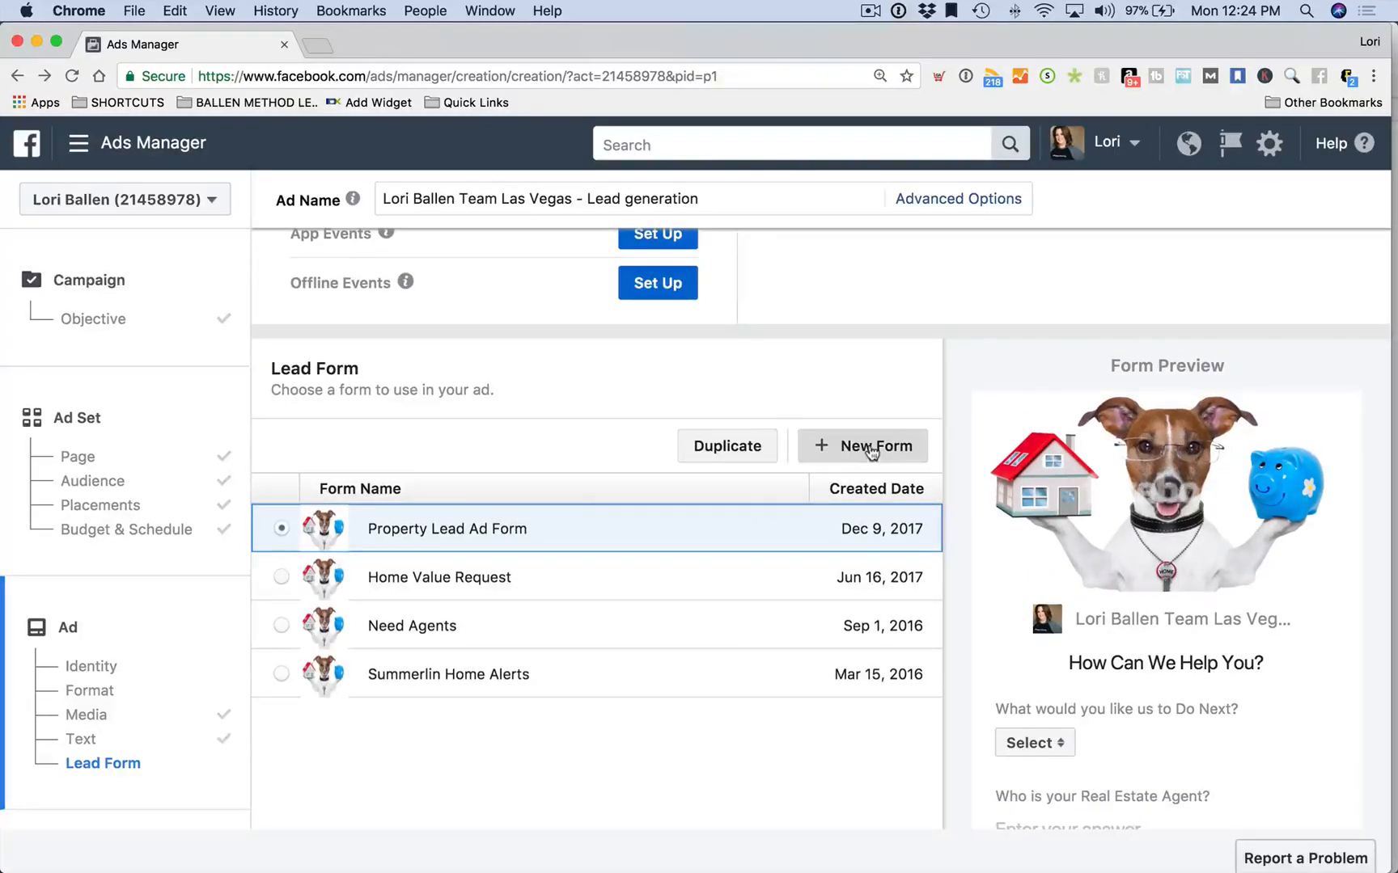
# Create a new lead form titled 'Home Value Lead Form Get a Quote'
pyautogui.click(871, 450)
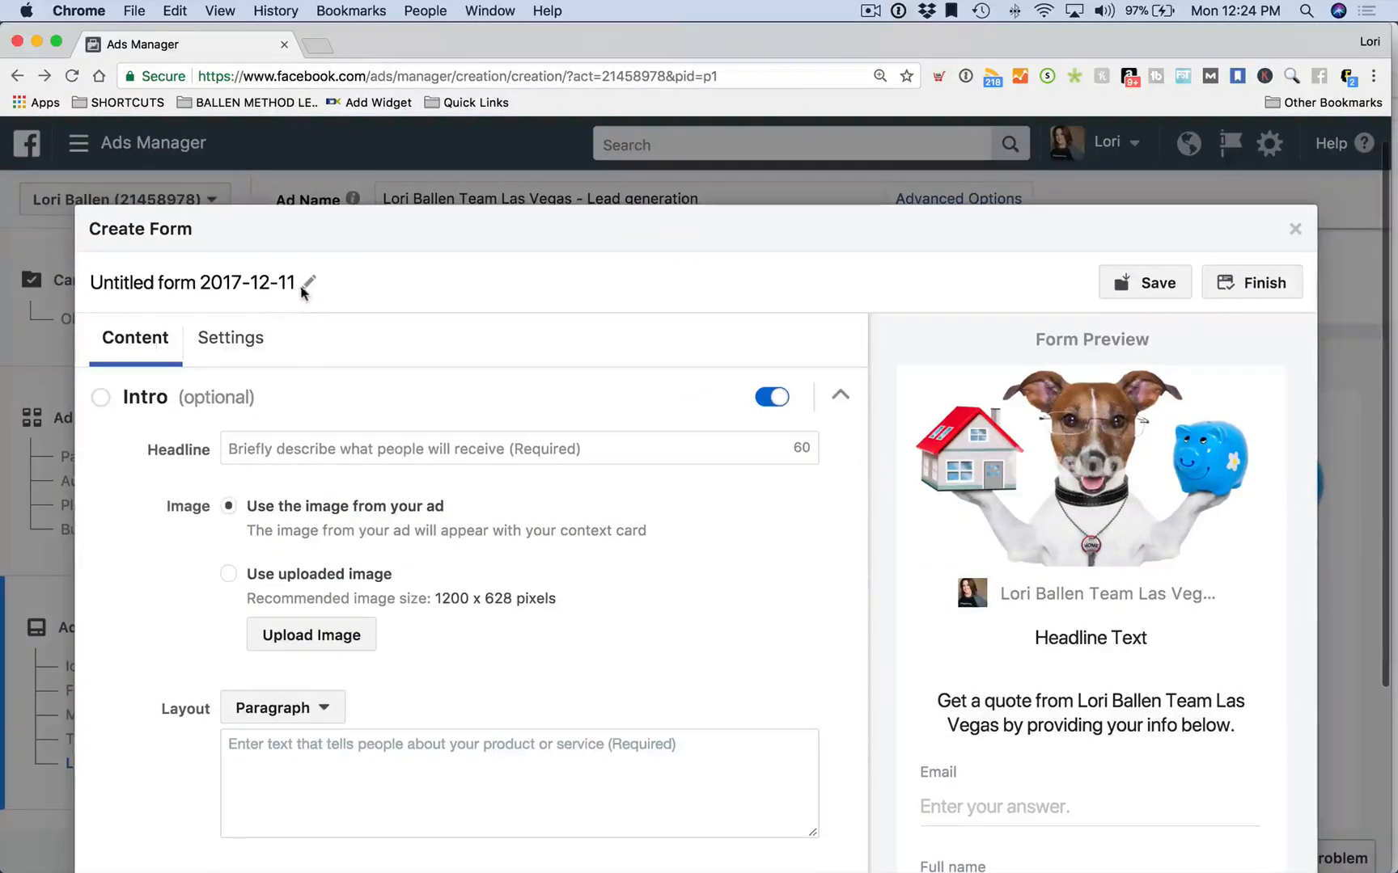
pyautogui.click(153, 287)
pyautogui.moveTo(296, 283); pyautogui.dragTo(87, 284)
pyautogui.write('Lead')
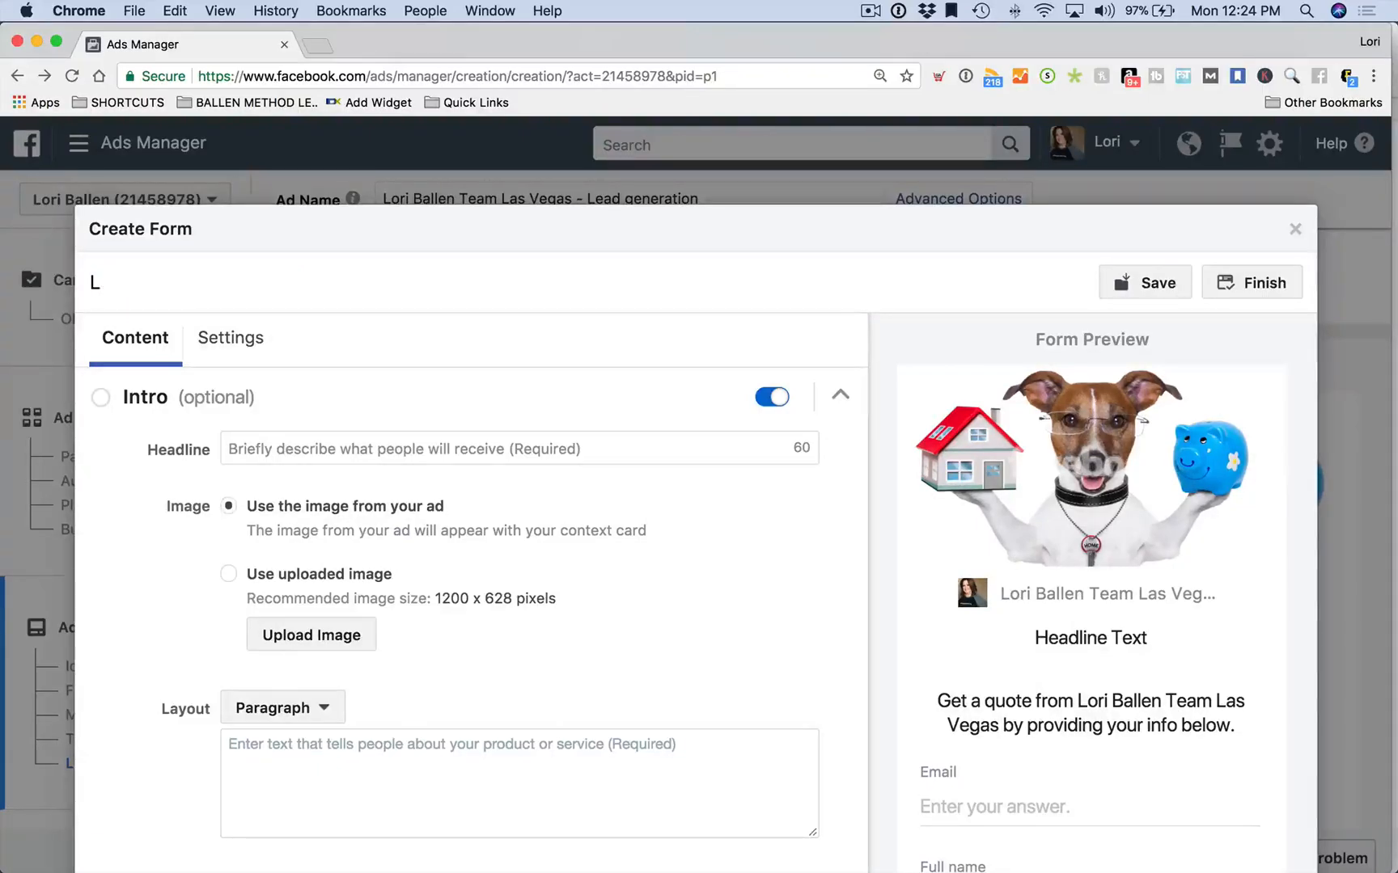
pyautogui.press('BackSpace')
pyautogui.write('Home VAlue')
pyautogui.press('BackSpace')
pyautogui.write('alue Lead Form')
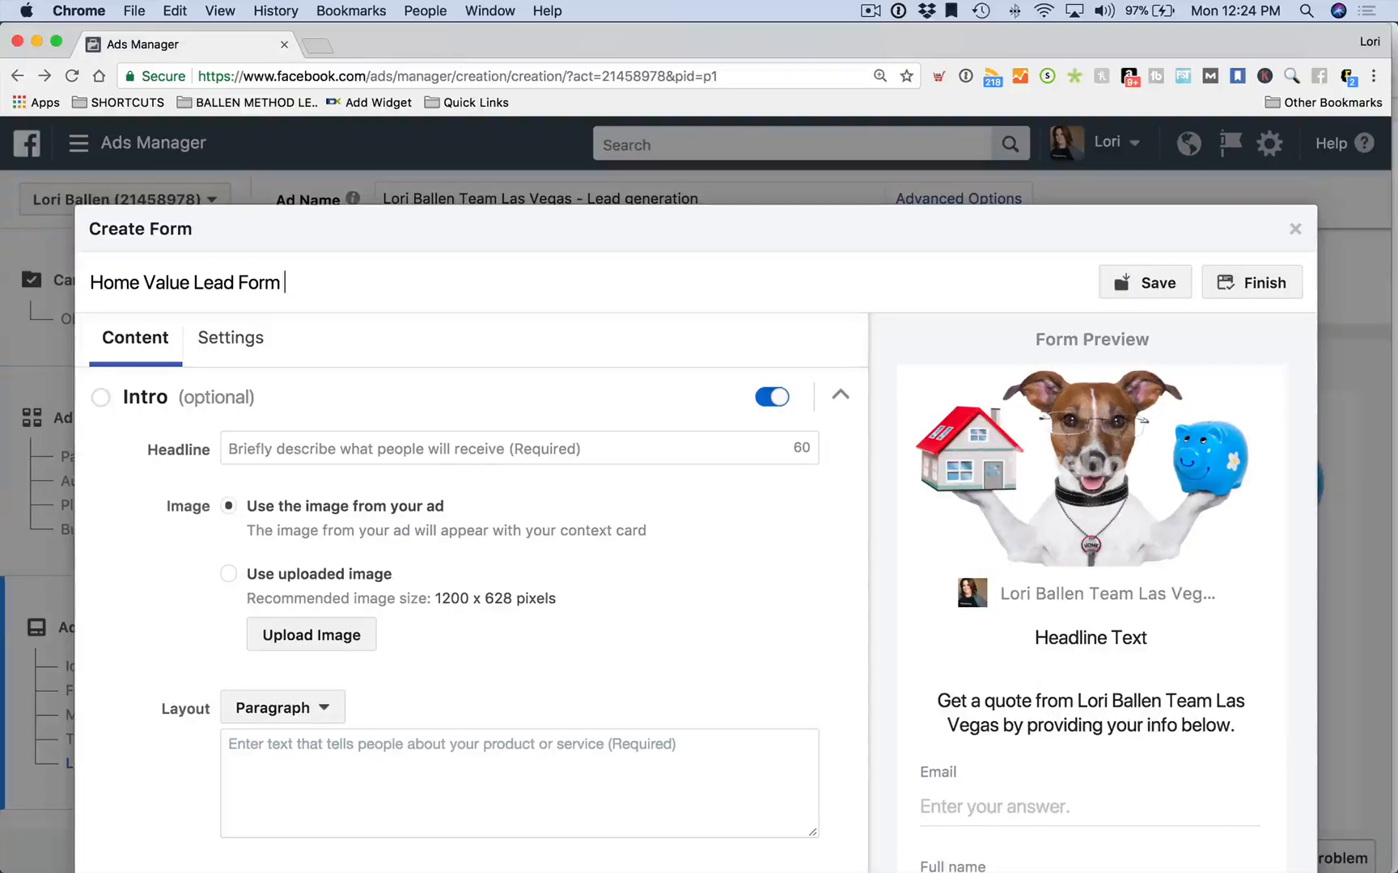
pyautogui.write(' Get a Quote')
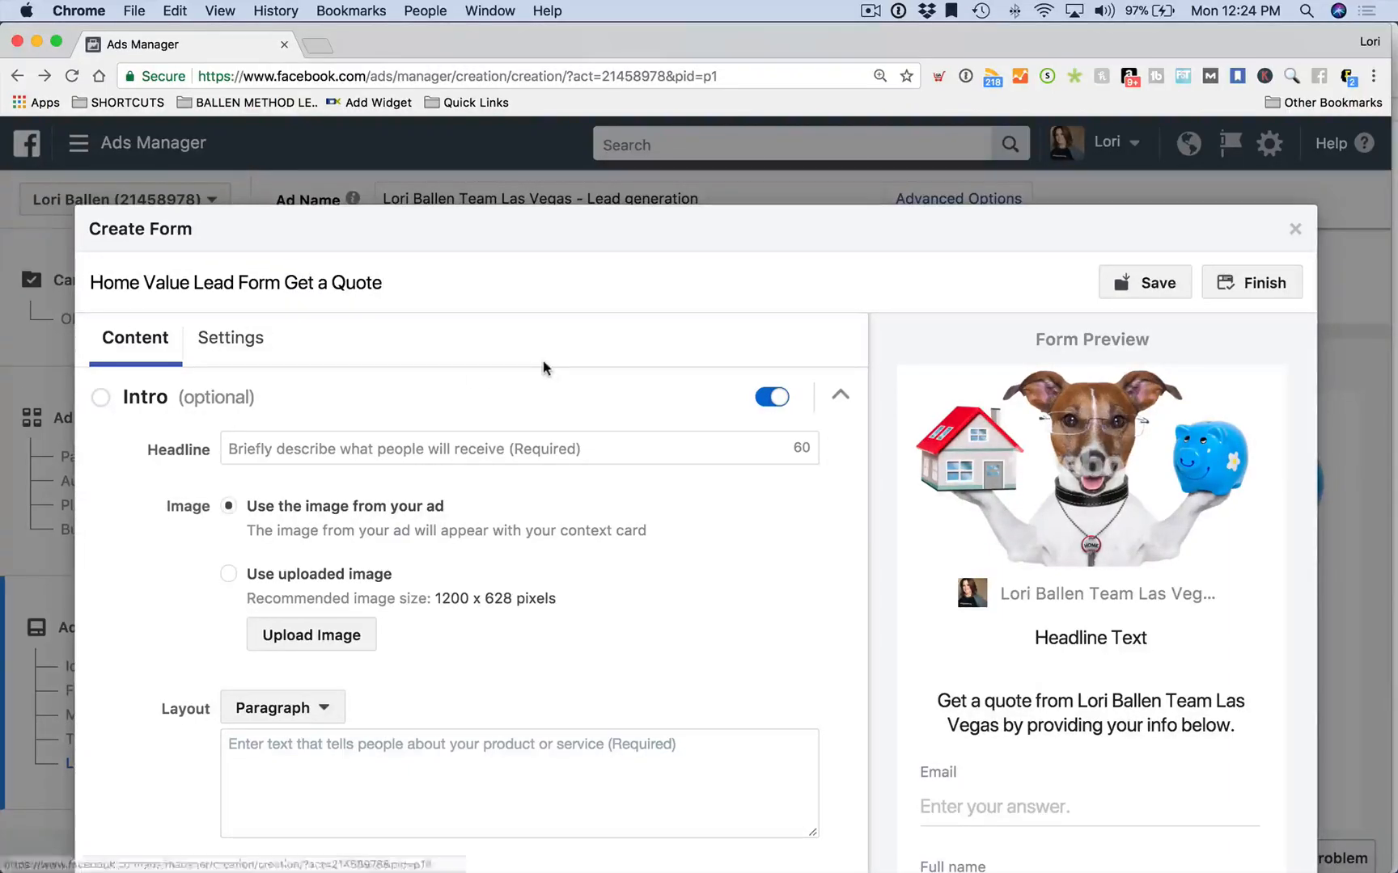
pyautogui.scroll(-1, 544, 369)
pyautogui.scroll(-2, 119, 393)
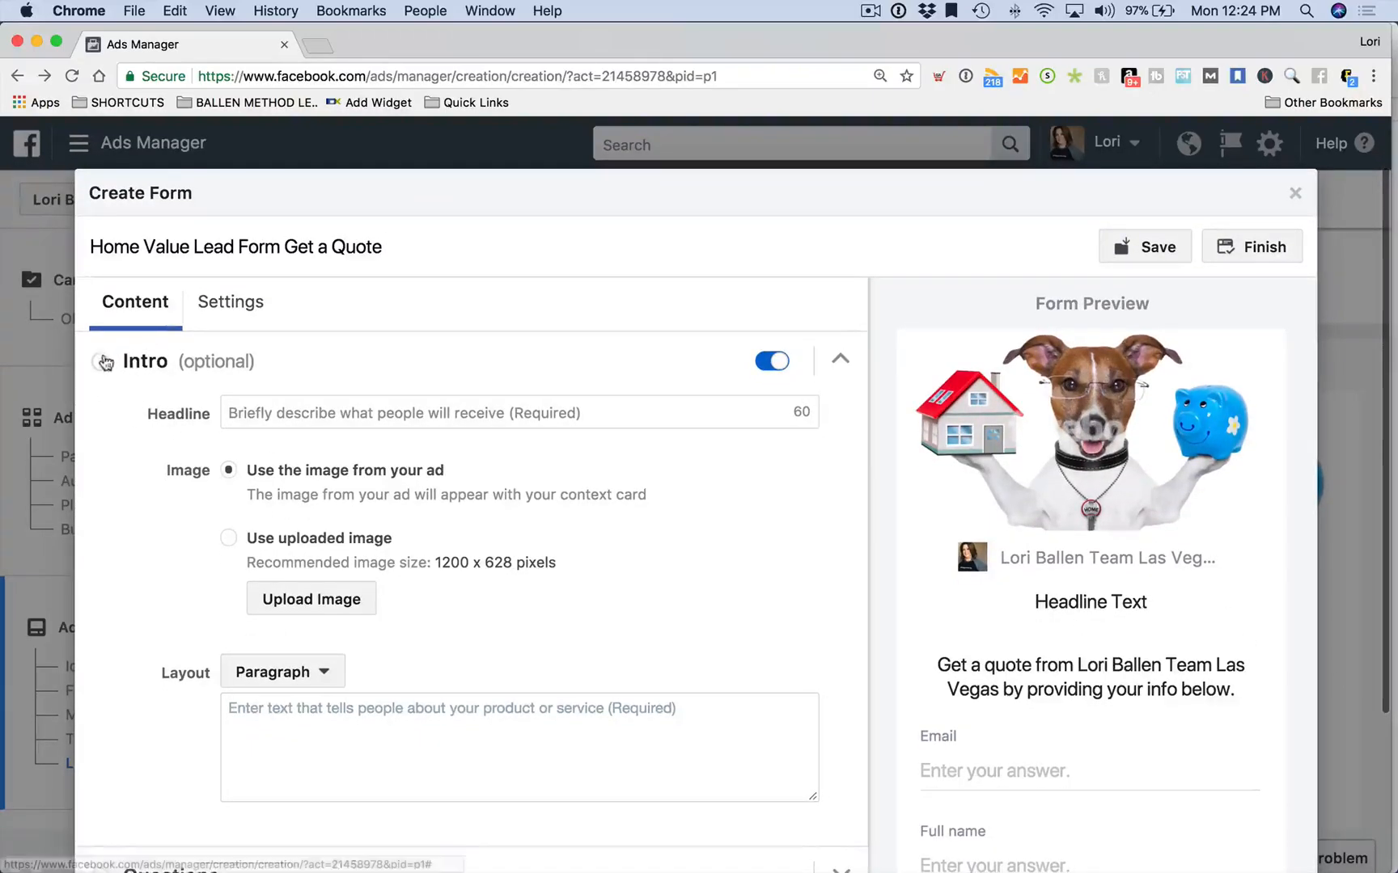
# Set the intro headline to 'Tell us a bit about your property for your home value.'
pyautogui.click(104, 361)
pyautogui.click(101, 362)
pyautogui.click(333, 410)
pyautogui.write('Tell us a b')
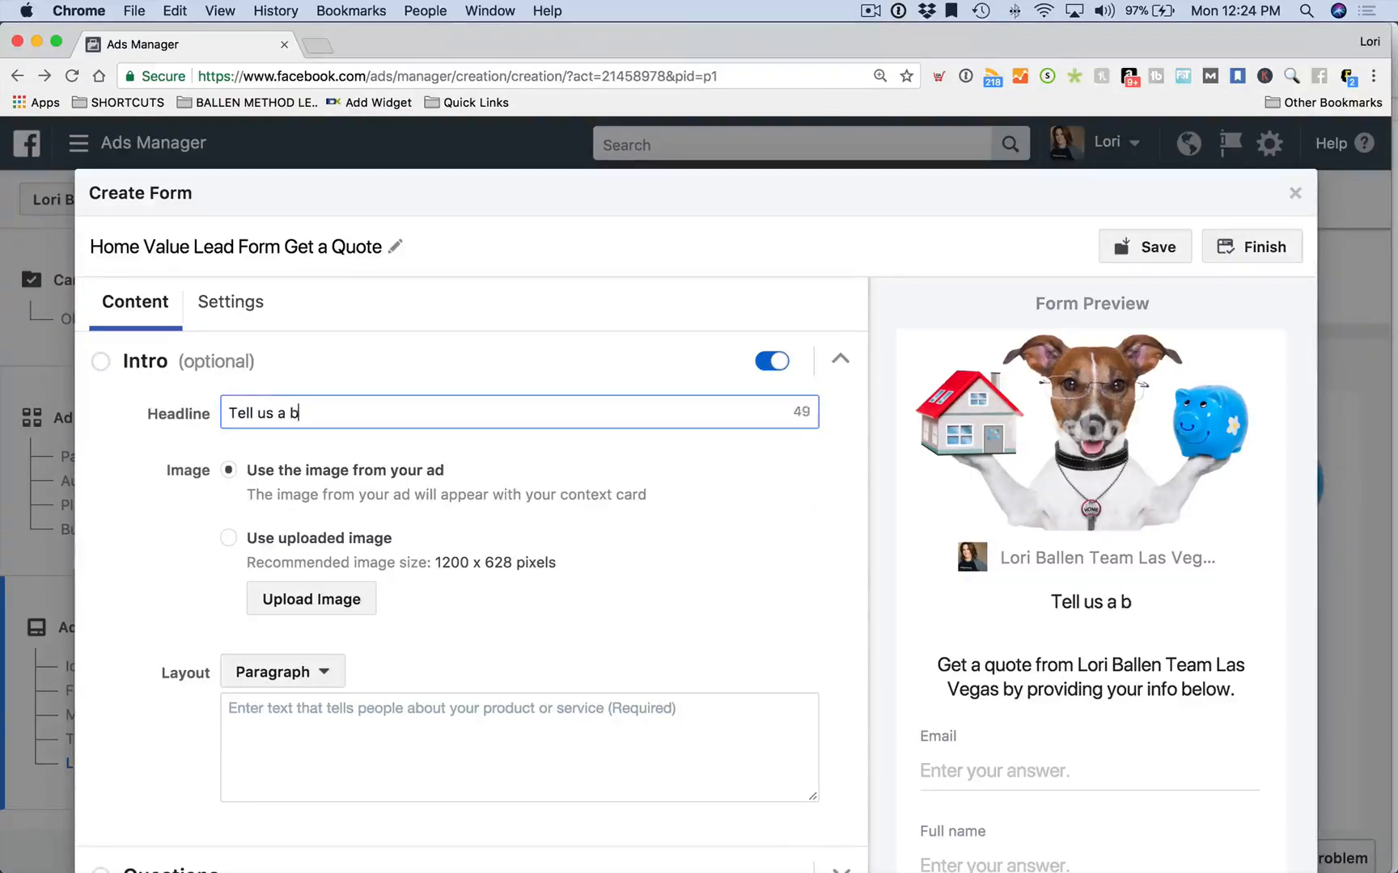
pyautogui.write('it about your prope')
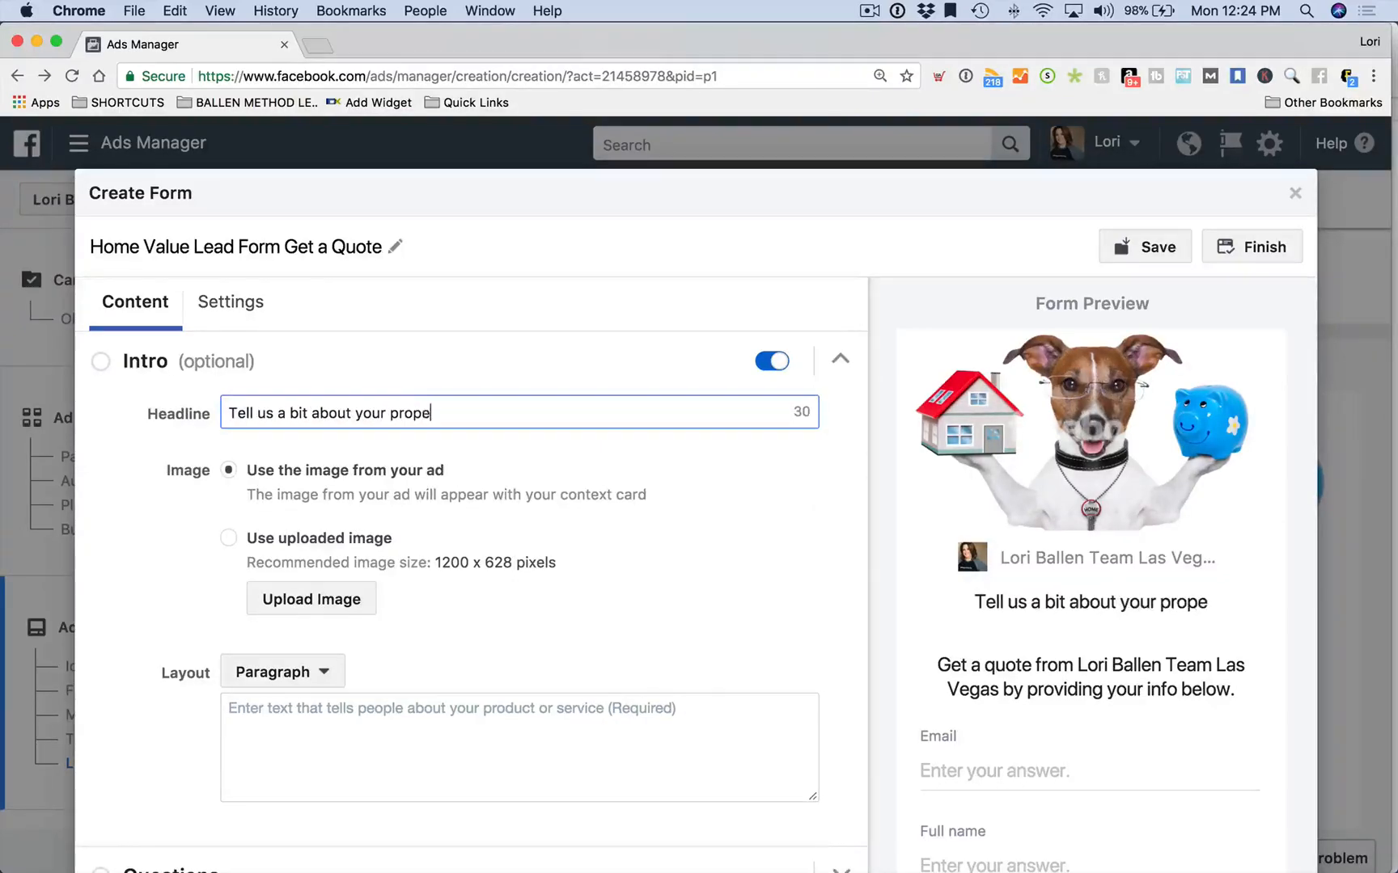
pyautogui.write('rty so we can b')
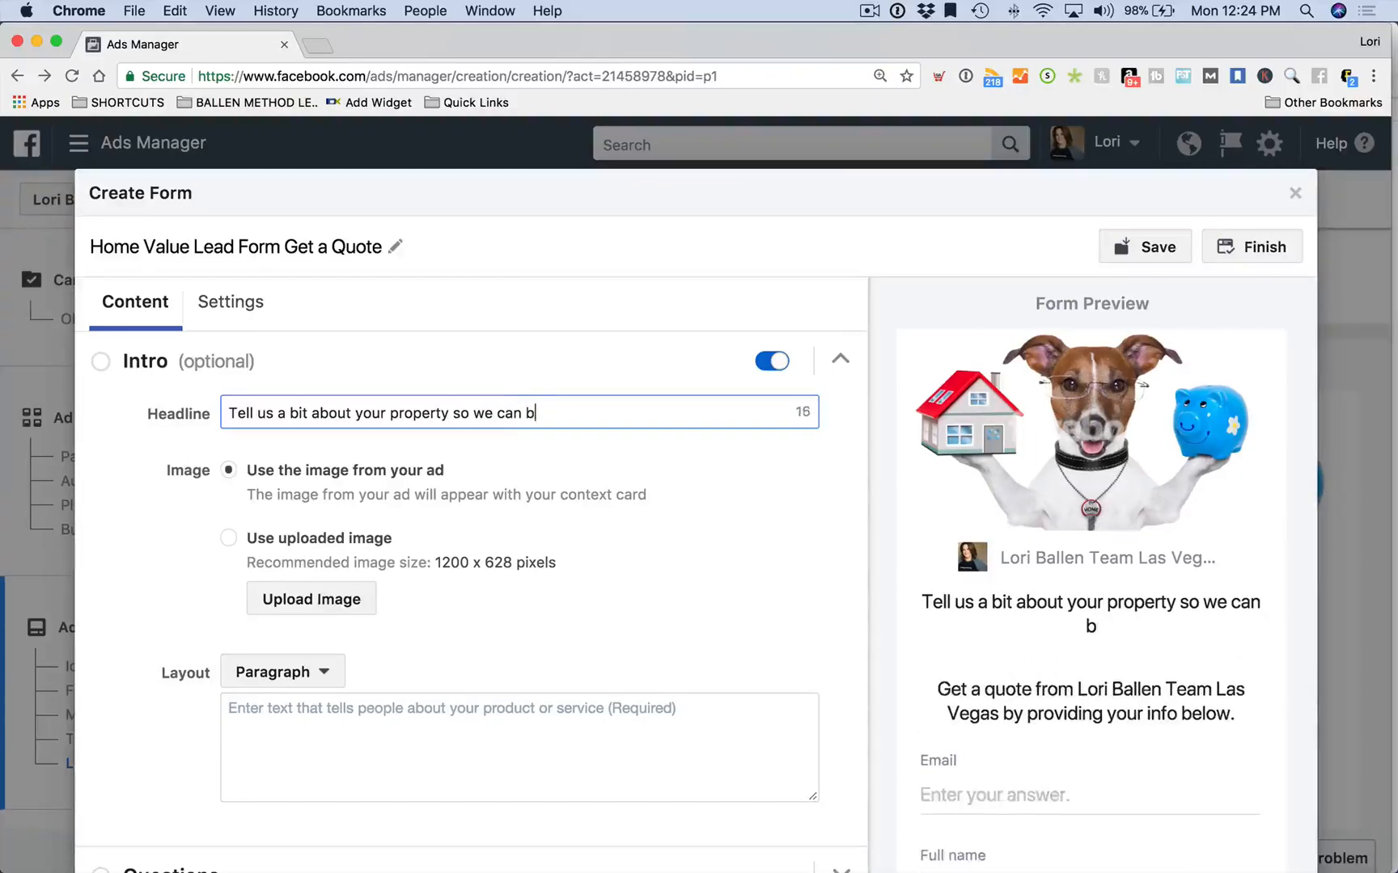
pyautogui.write('est estimate ')
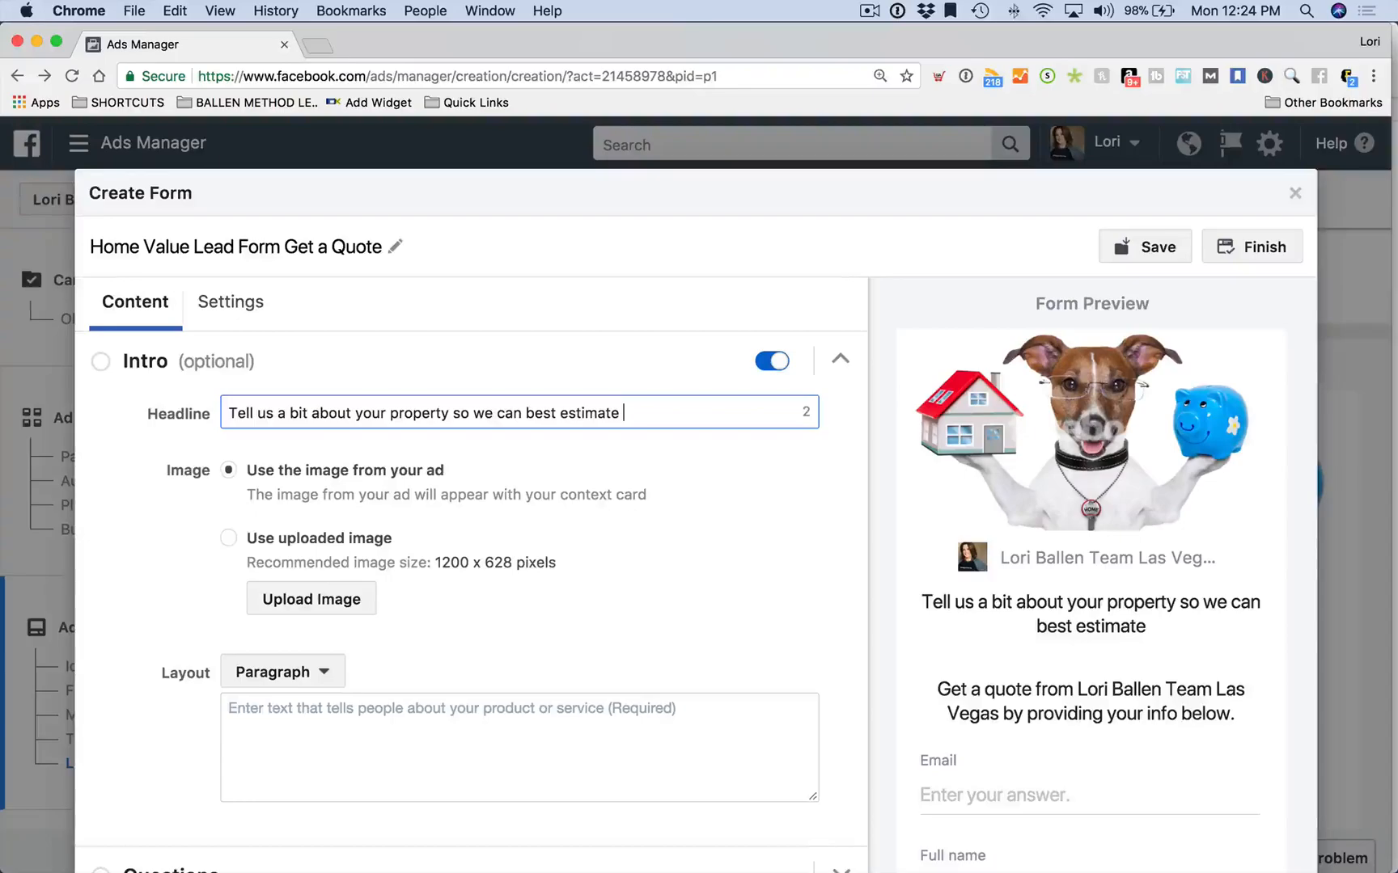
pyautogui.write('.')
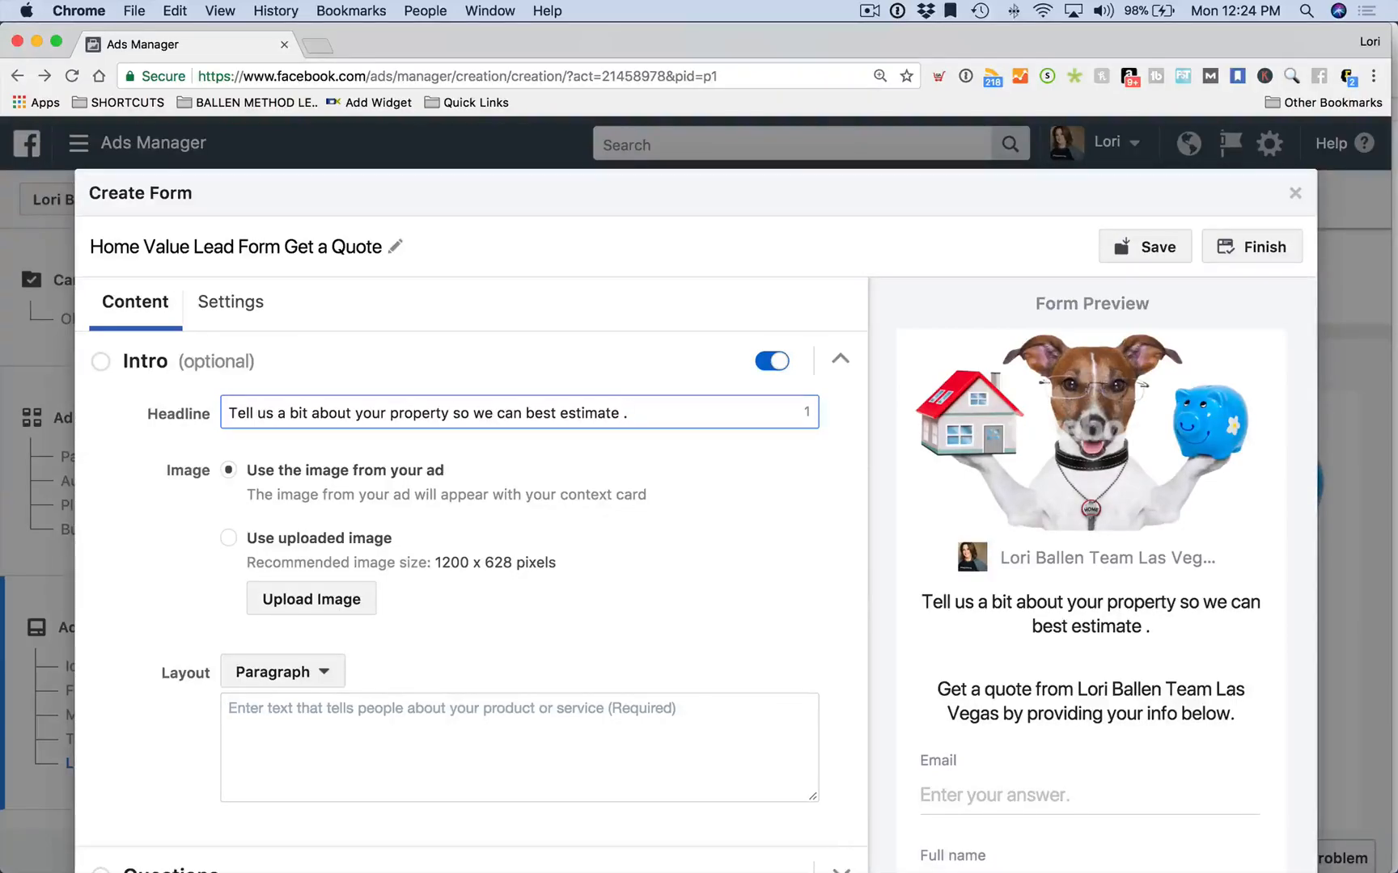
pyautogui.scroll(-1, 474, 440)
pyautogui.moveTo(637, 381); pyautogui.dragTo(452, 379)
pyautogui.write('for your home valua')
pyautogui.press('BackSpace')
pyautogui.press('BackSpace')
pyautogui.write('ue.')
pyautogui.scroll(-2, 443, 396)
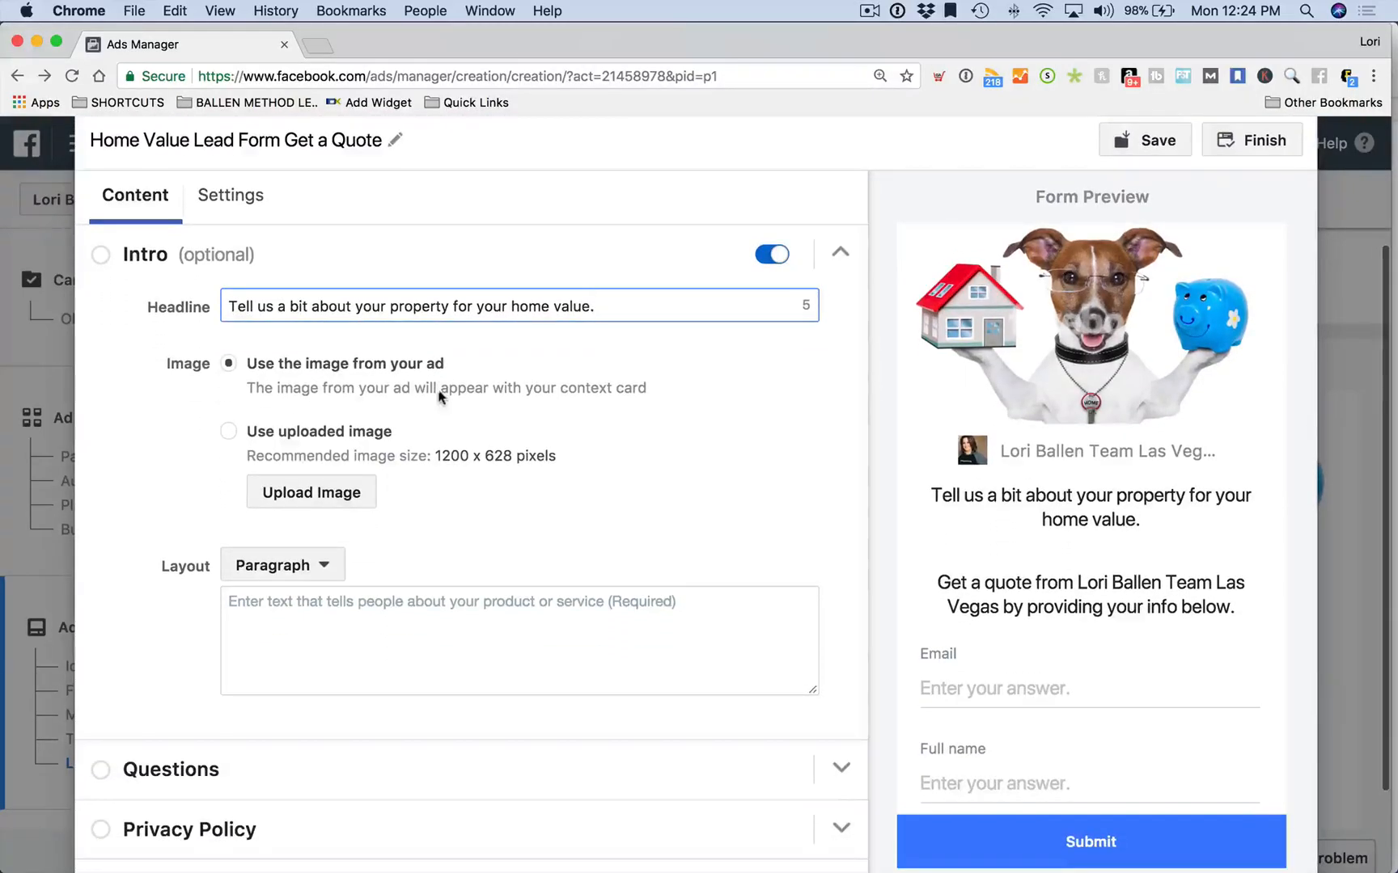
pyautogui.scroll(-1, 267, 478)
pyautogui.scroll(-2, 242, 453)
# Write the intro paragraph saying an in-person visit is best but a selling-price report will be sent
pyautogui.click(307, 499)
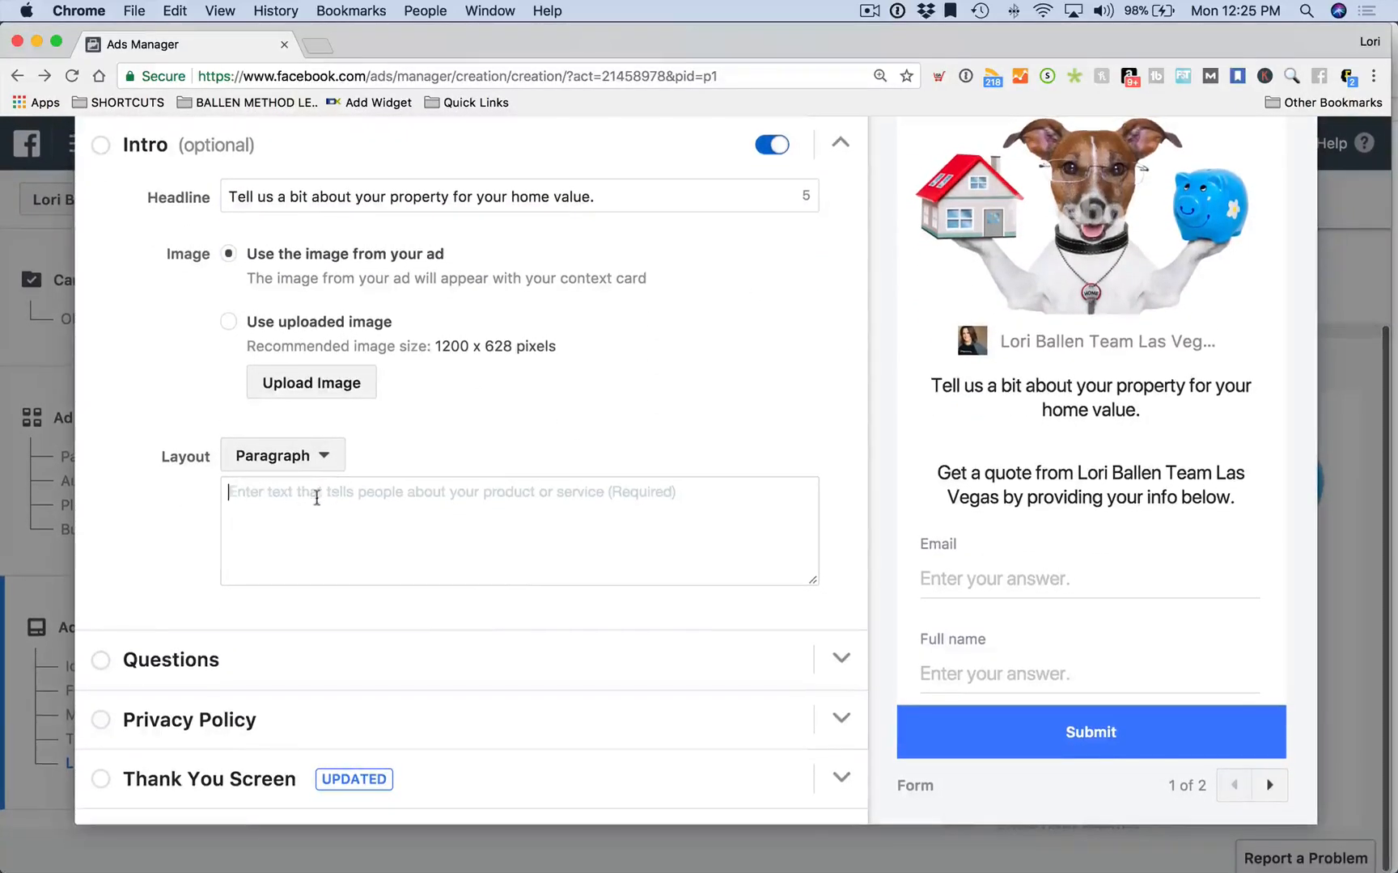
pyautogui.write('While see')
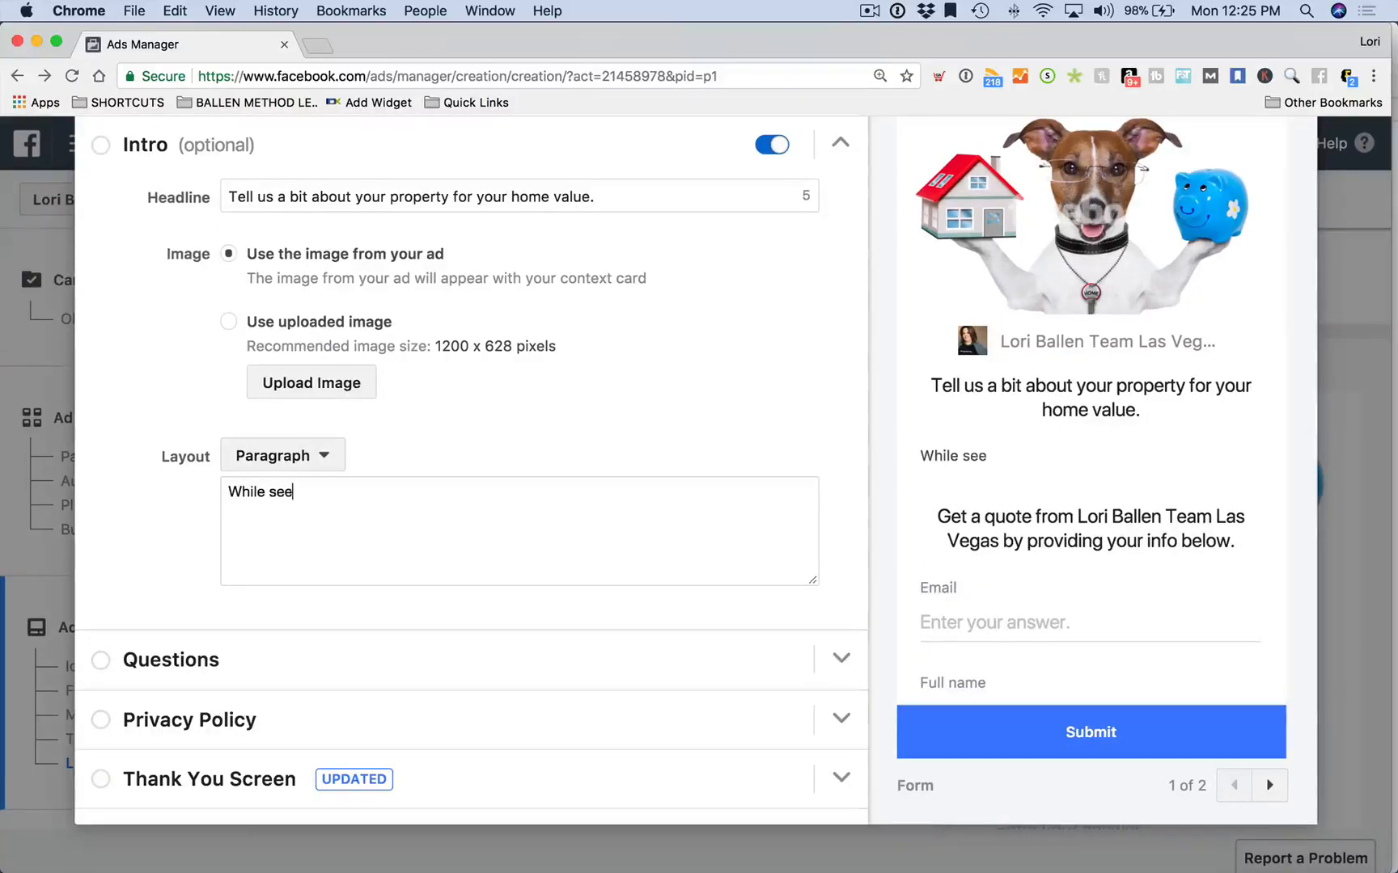
pyautogui.write('ing your home in ')
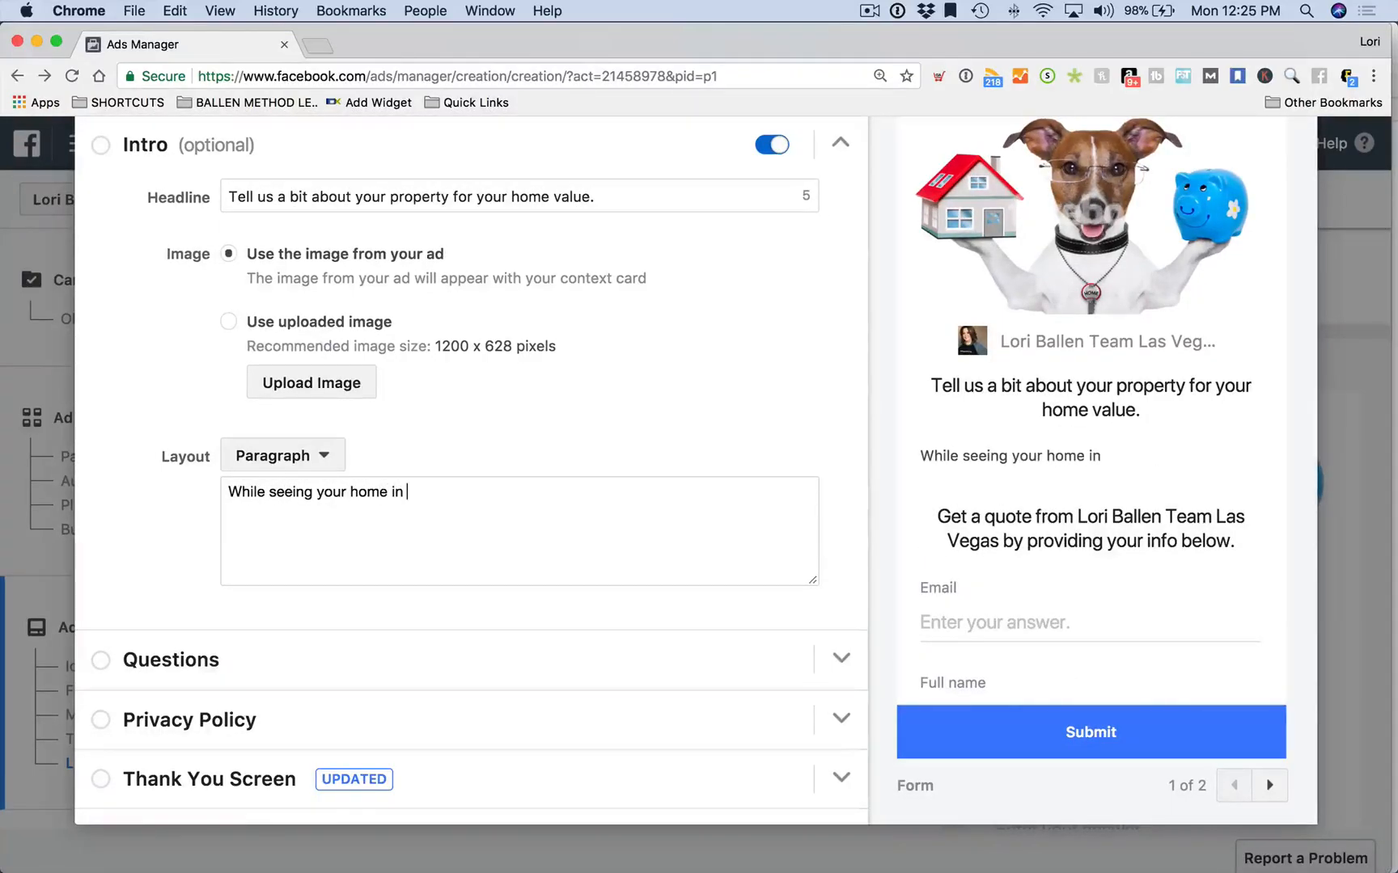
pyautogui.write('person is the best way')
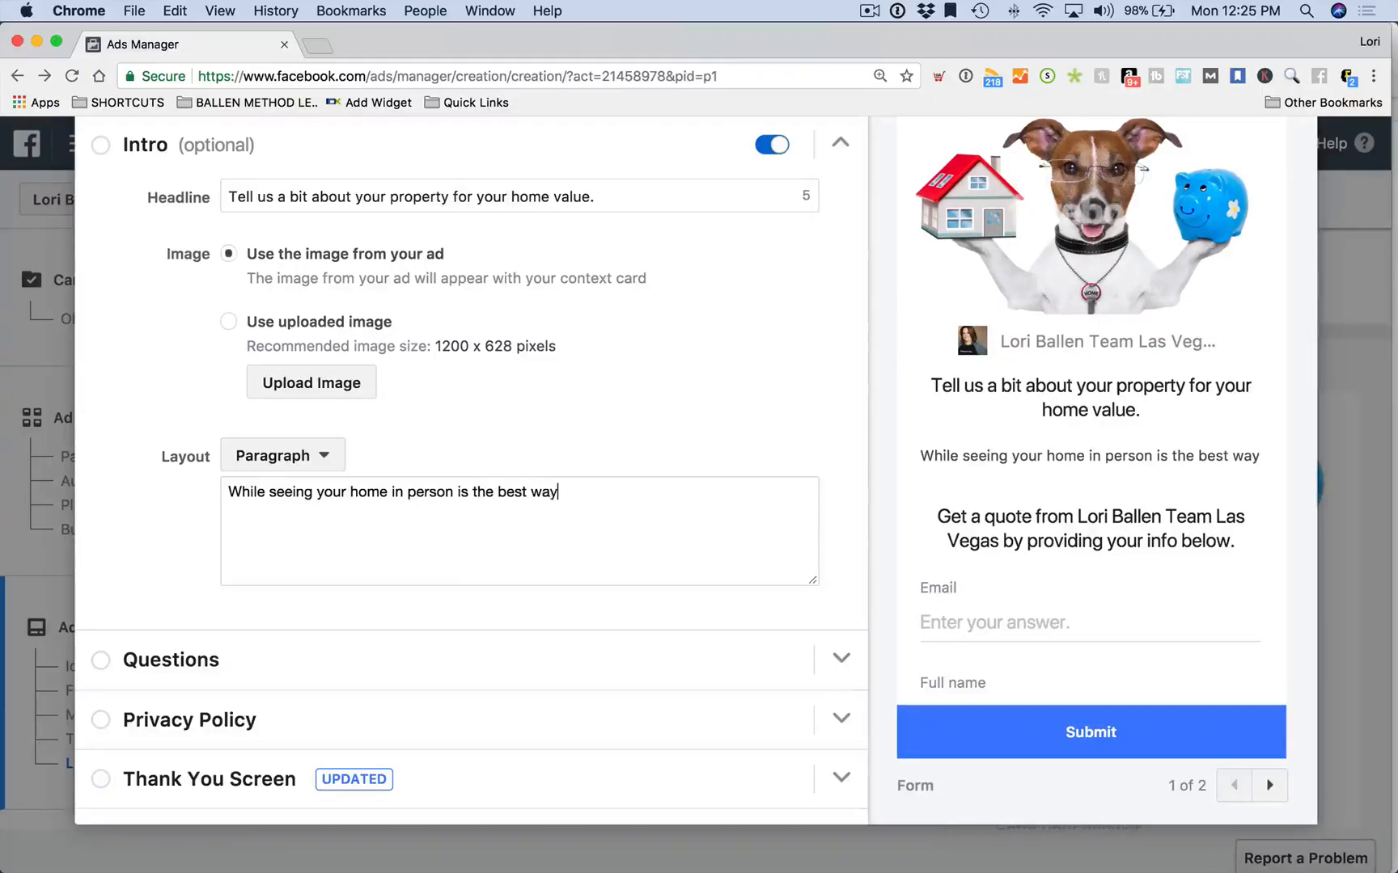
pyautogui.write(' to create ')
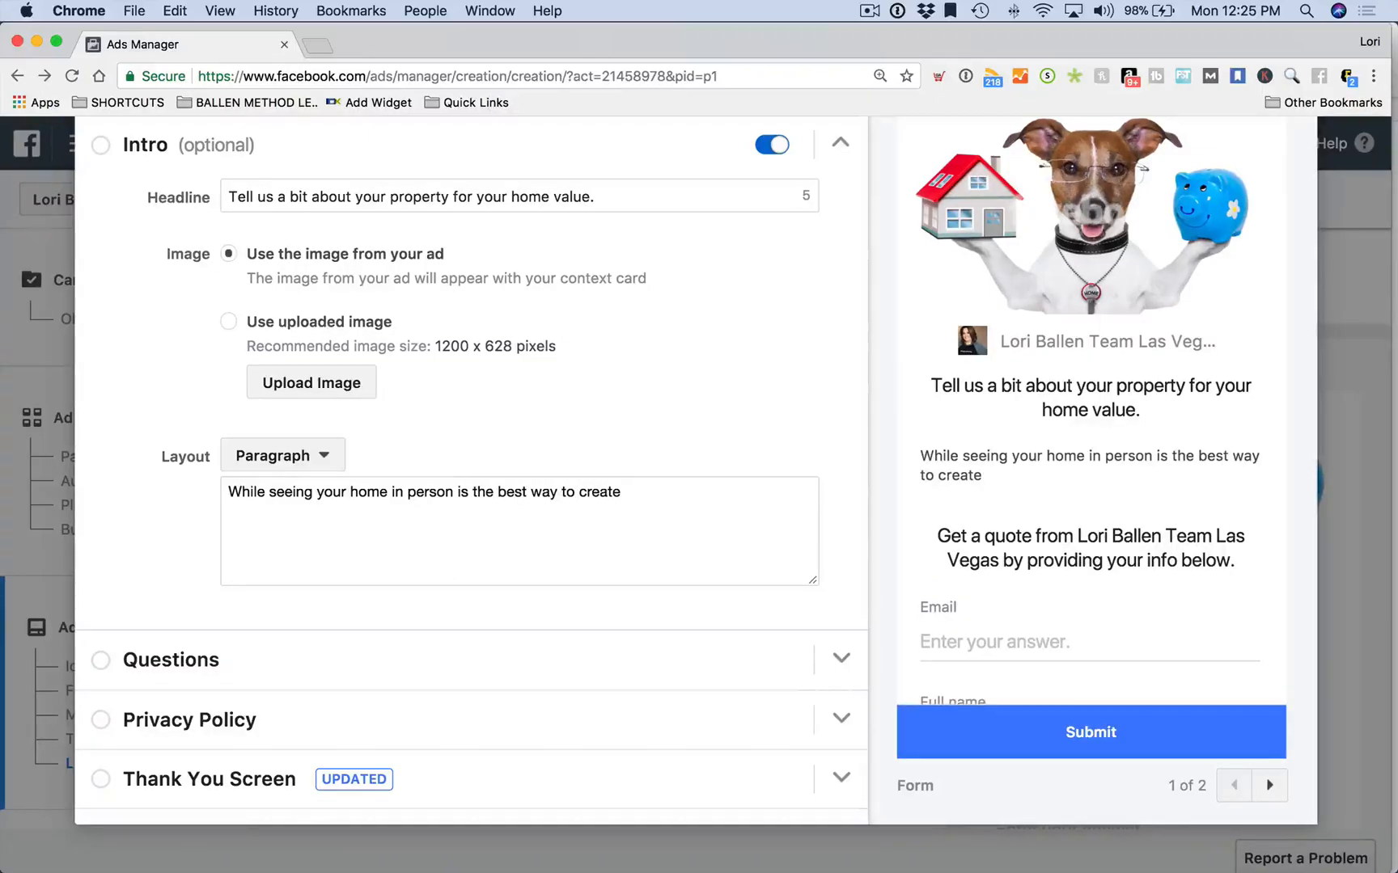
pyautogui.write('an estimate, we will send you')
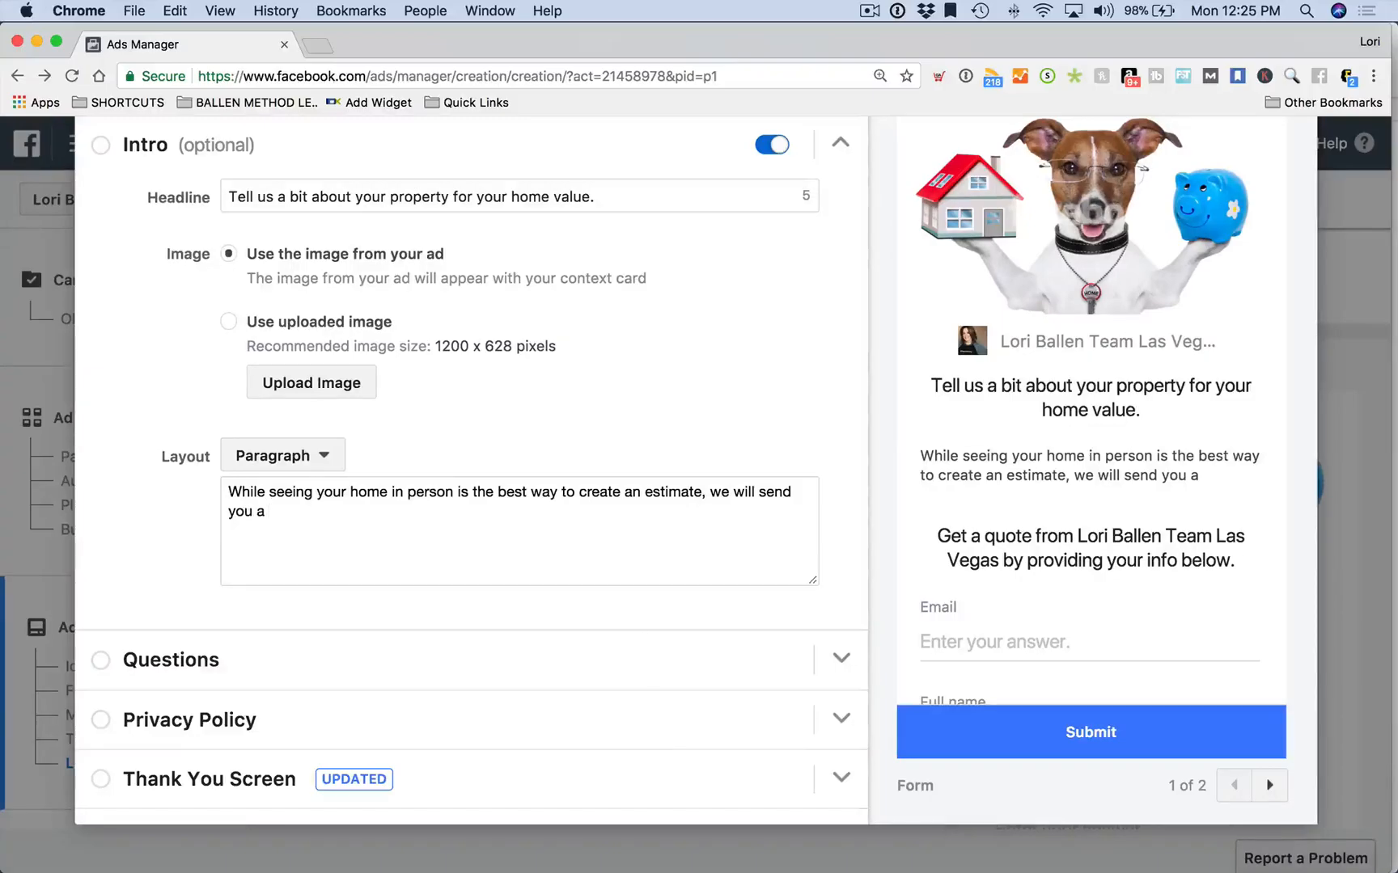
pyautogui.write('a report with ')
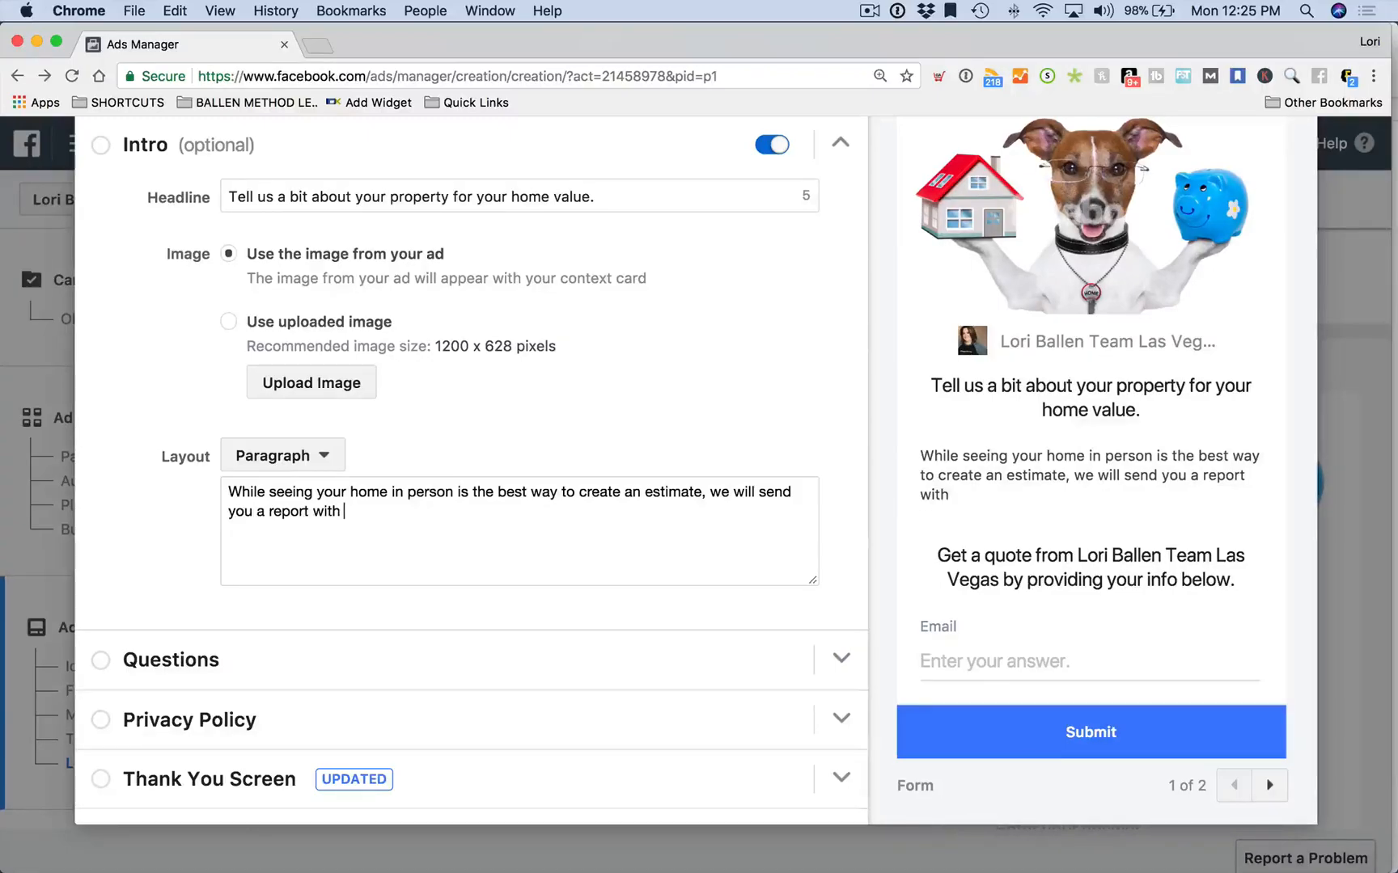
pyautogui.write('idea of what i')
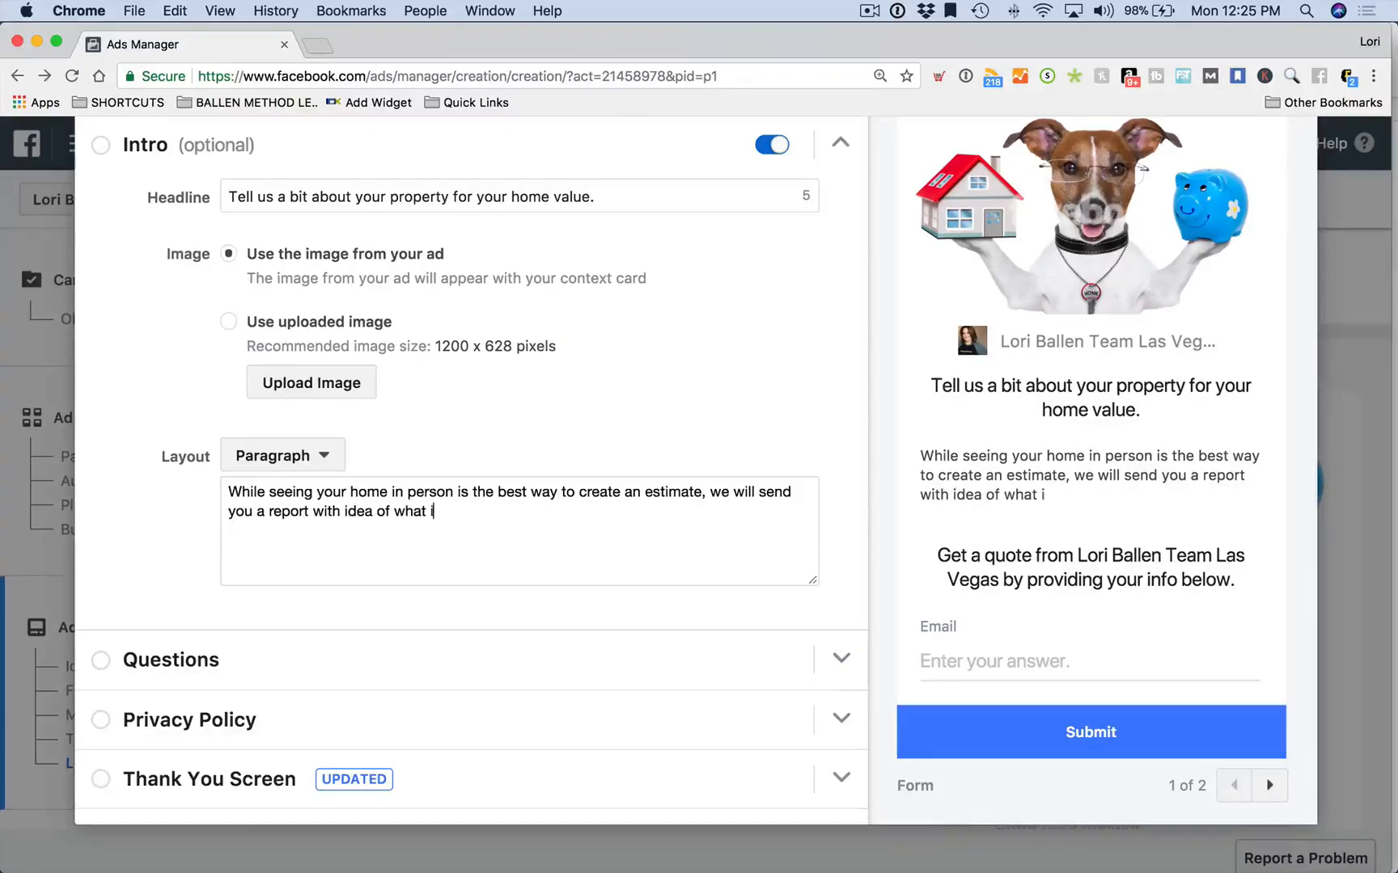
pyautogui.write('t might sell fo')
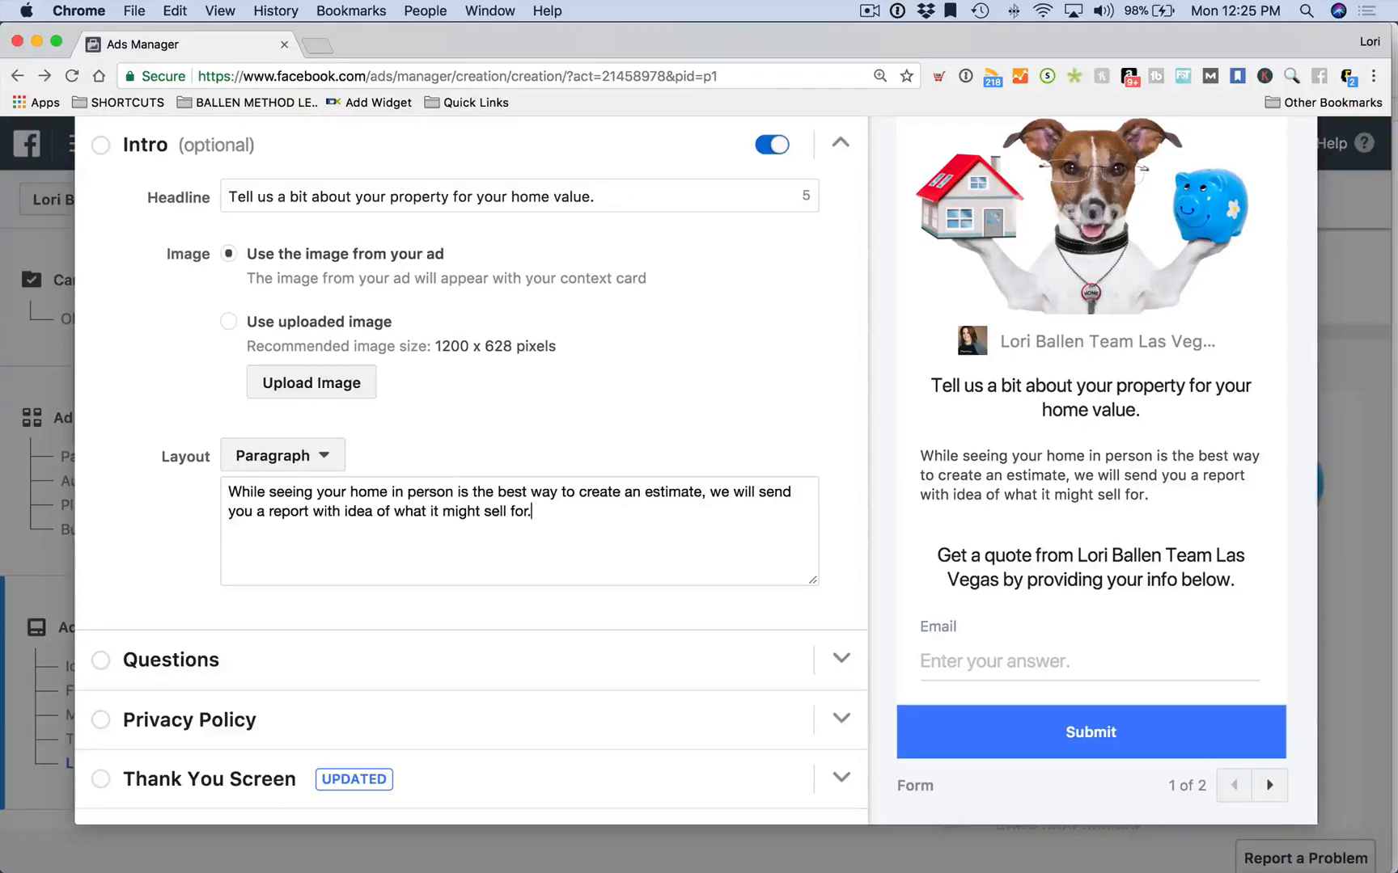
pyautogui.write('r.')
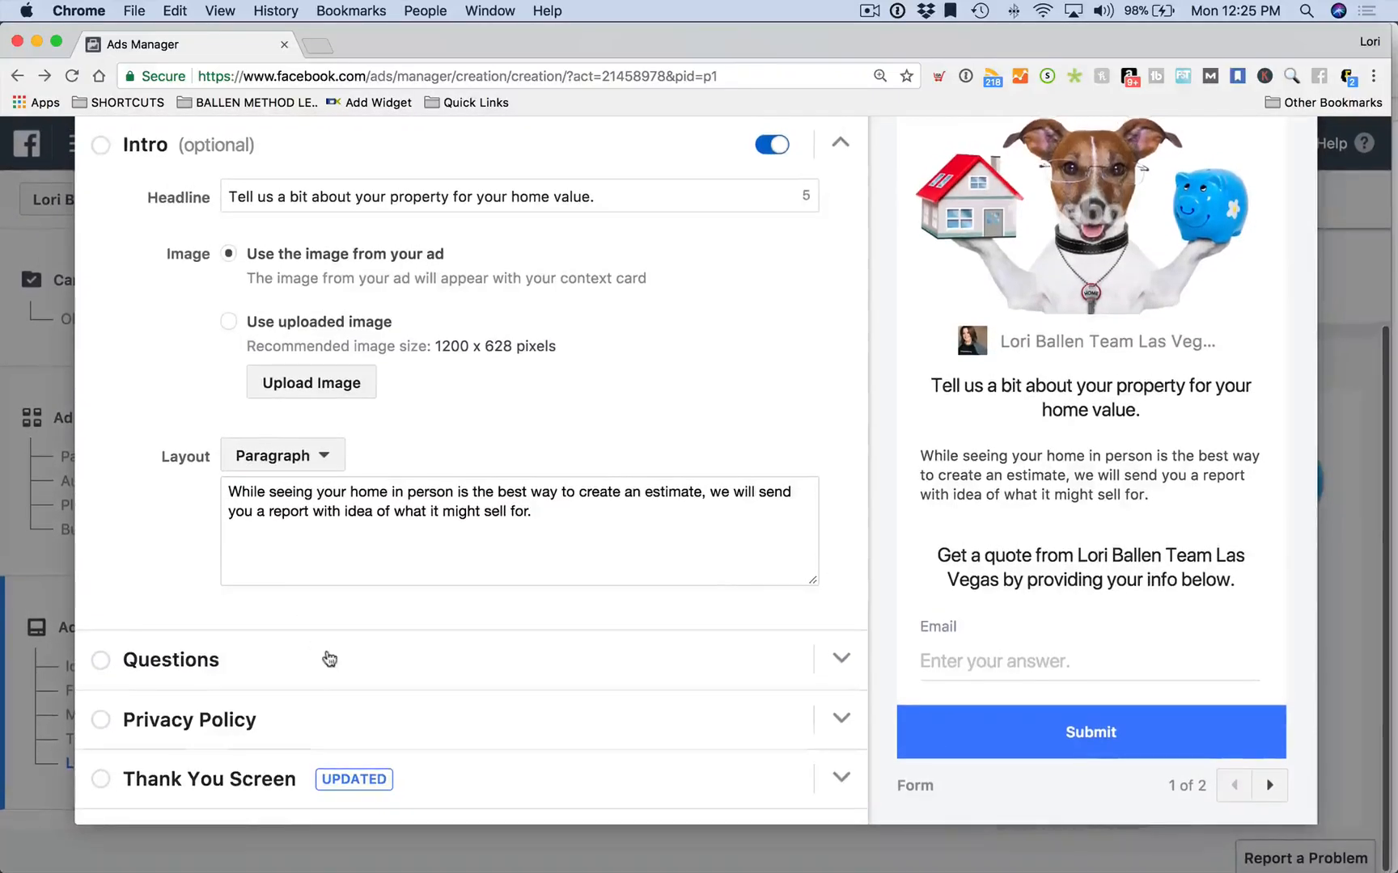
pyautogui.scroll(-1, 321, 574)
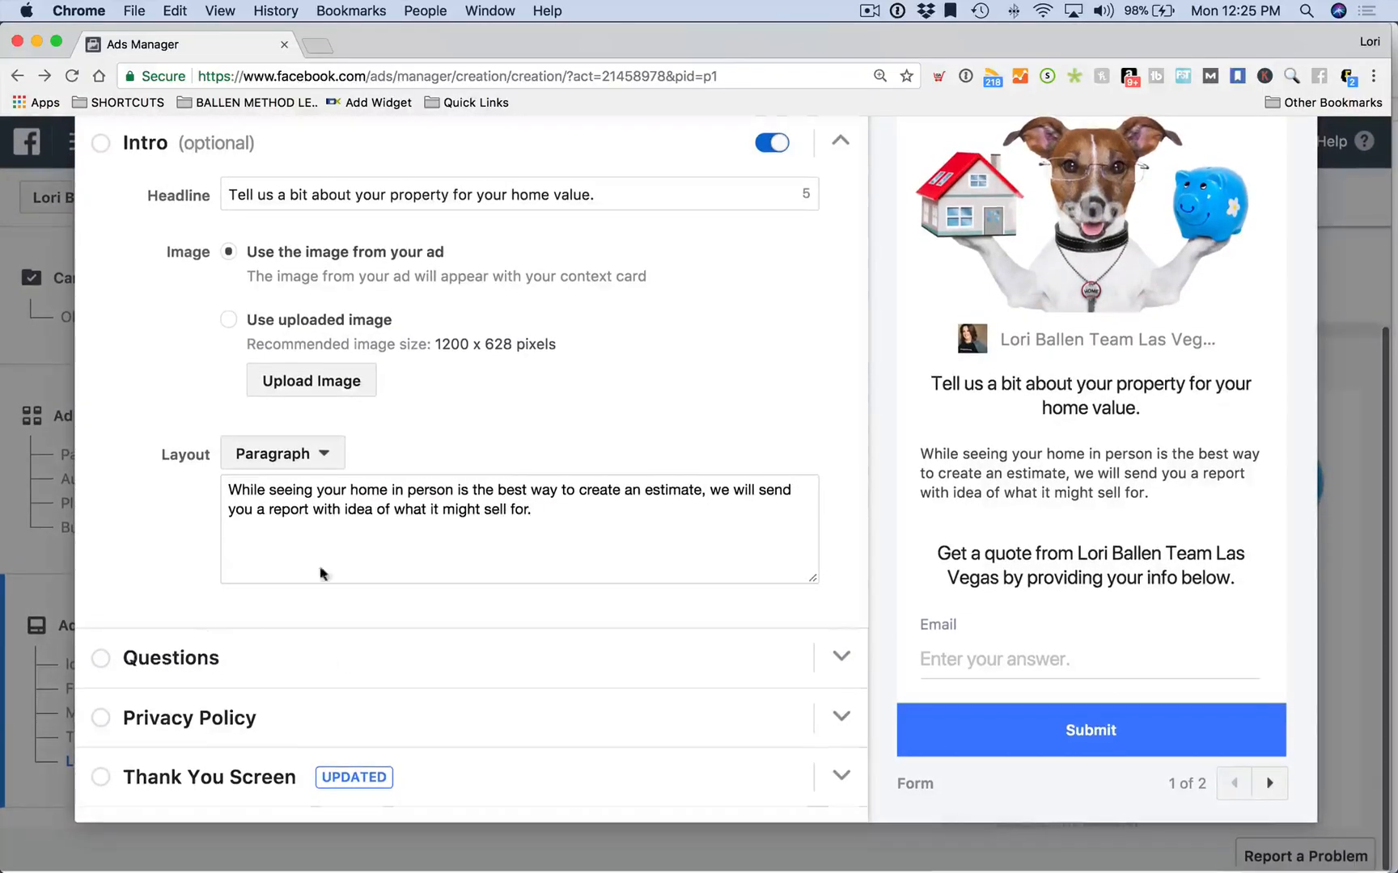
# Expand the Questions section and reveal the additional contact field options
pyautogui.click(105, 670)
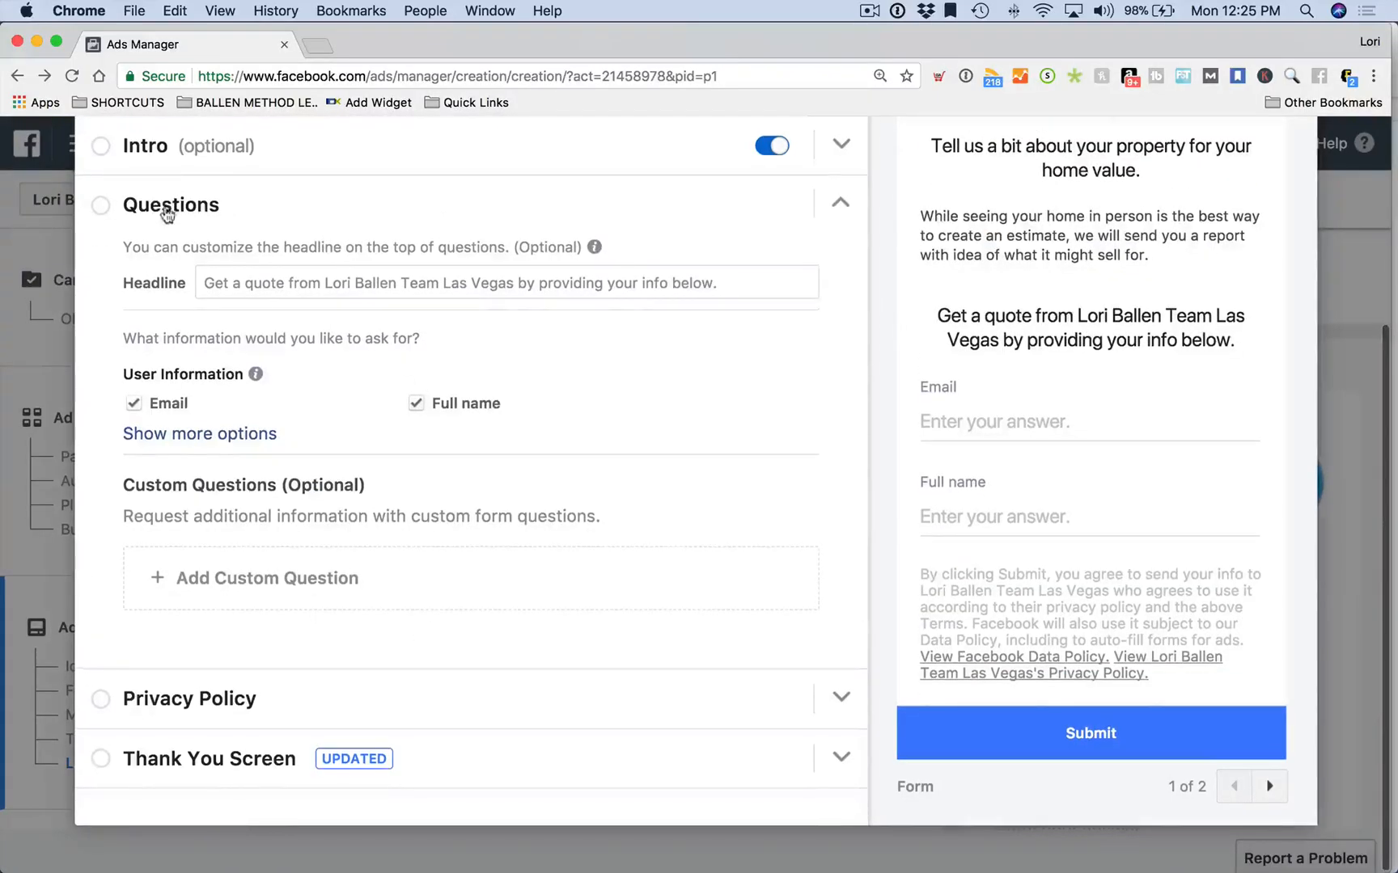
pyautogui.scroll(2, 189, 305)
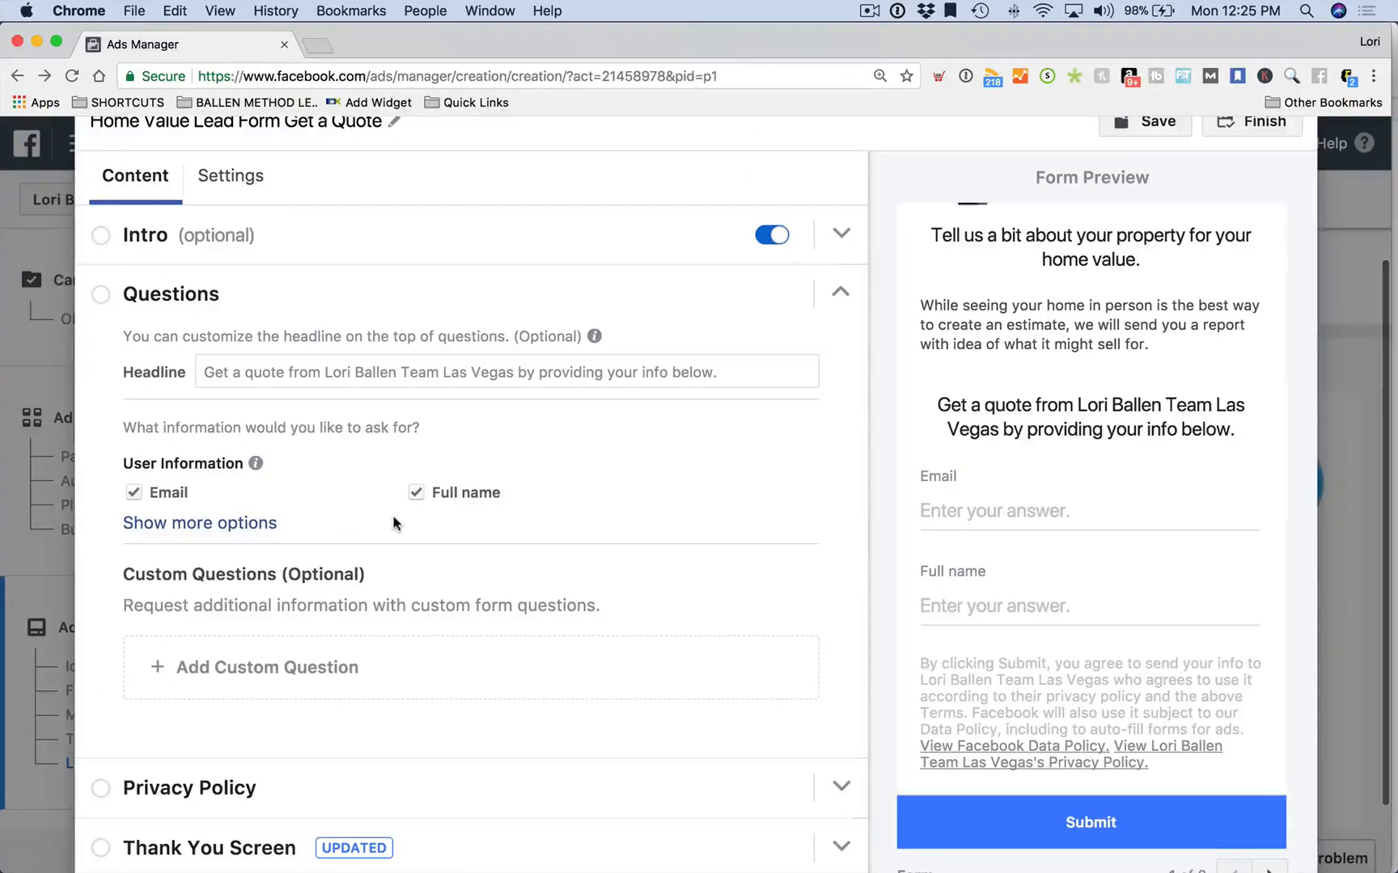
pyautogui.scroll(-1, 394, 524)
pyautogui.scroll(-2, 356, 508)
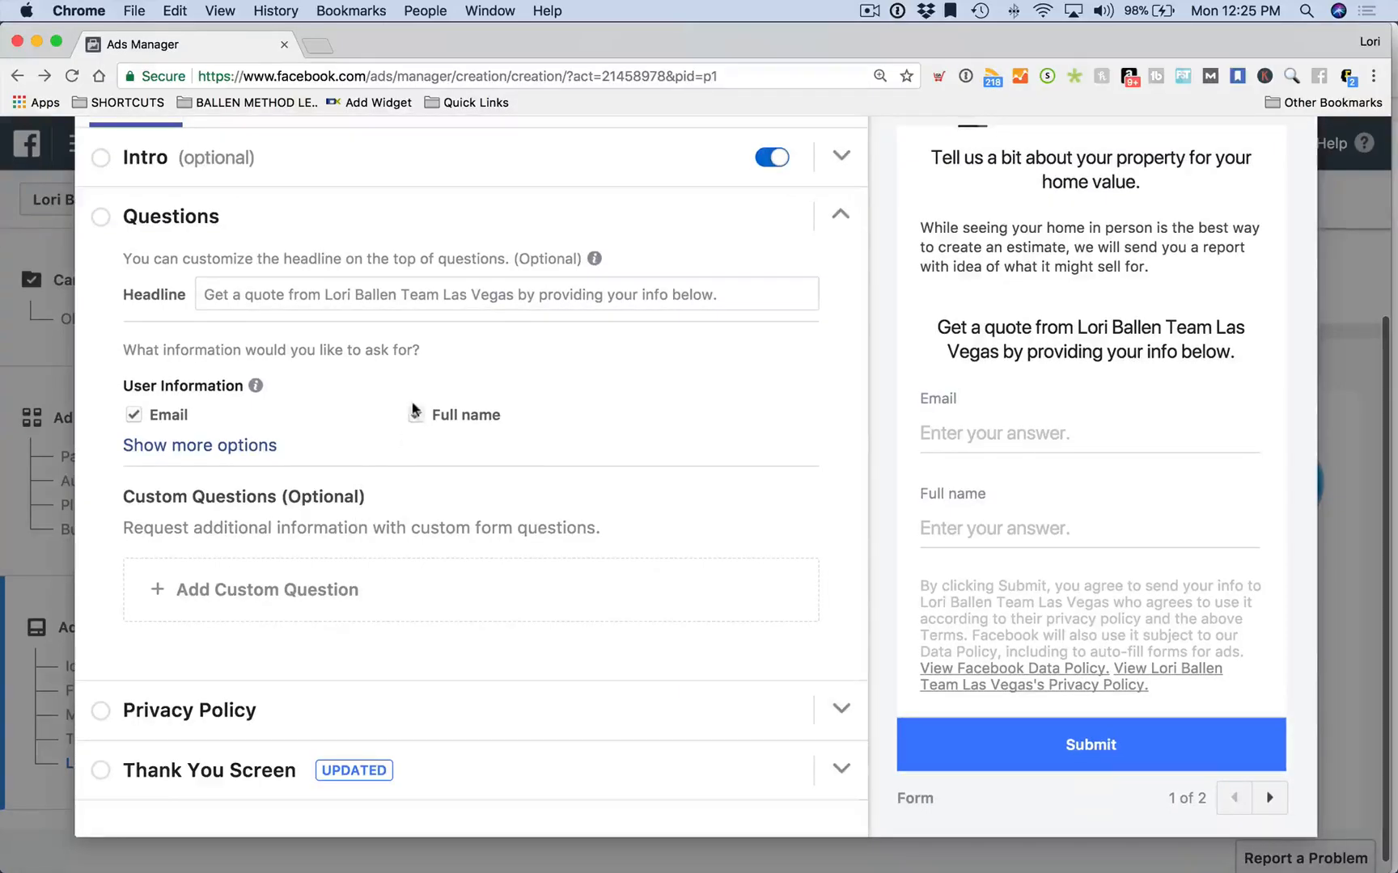
pyautogui.click(259, 446)
pyautogui.scroll(-1, 243, 441)
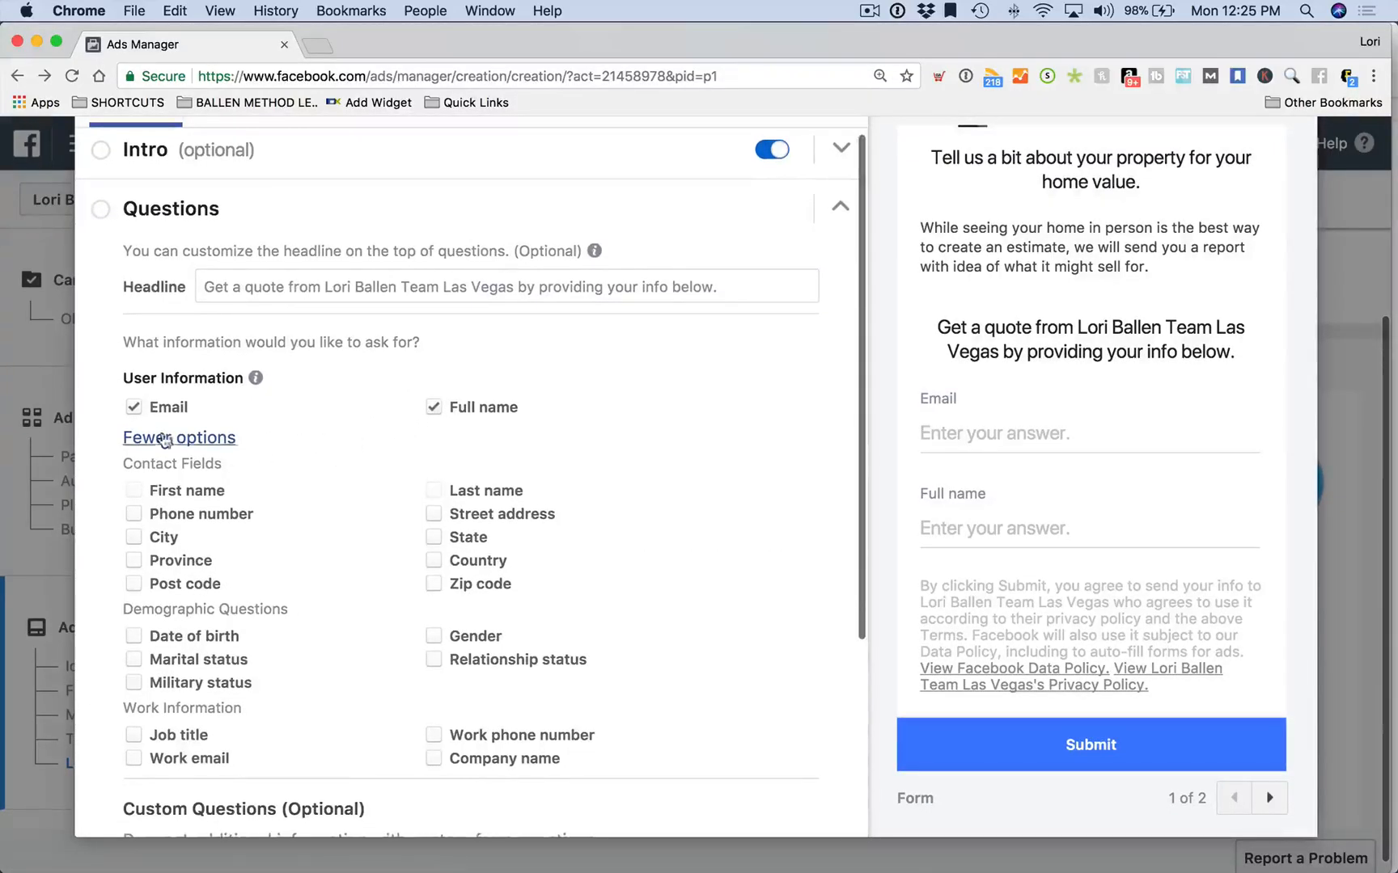
pyautogui.scroll(-1, 134, 441)
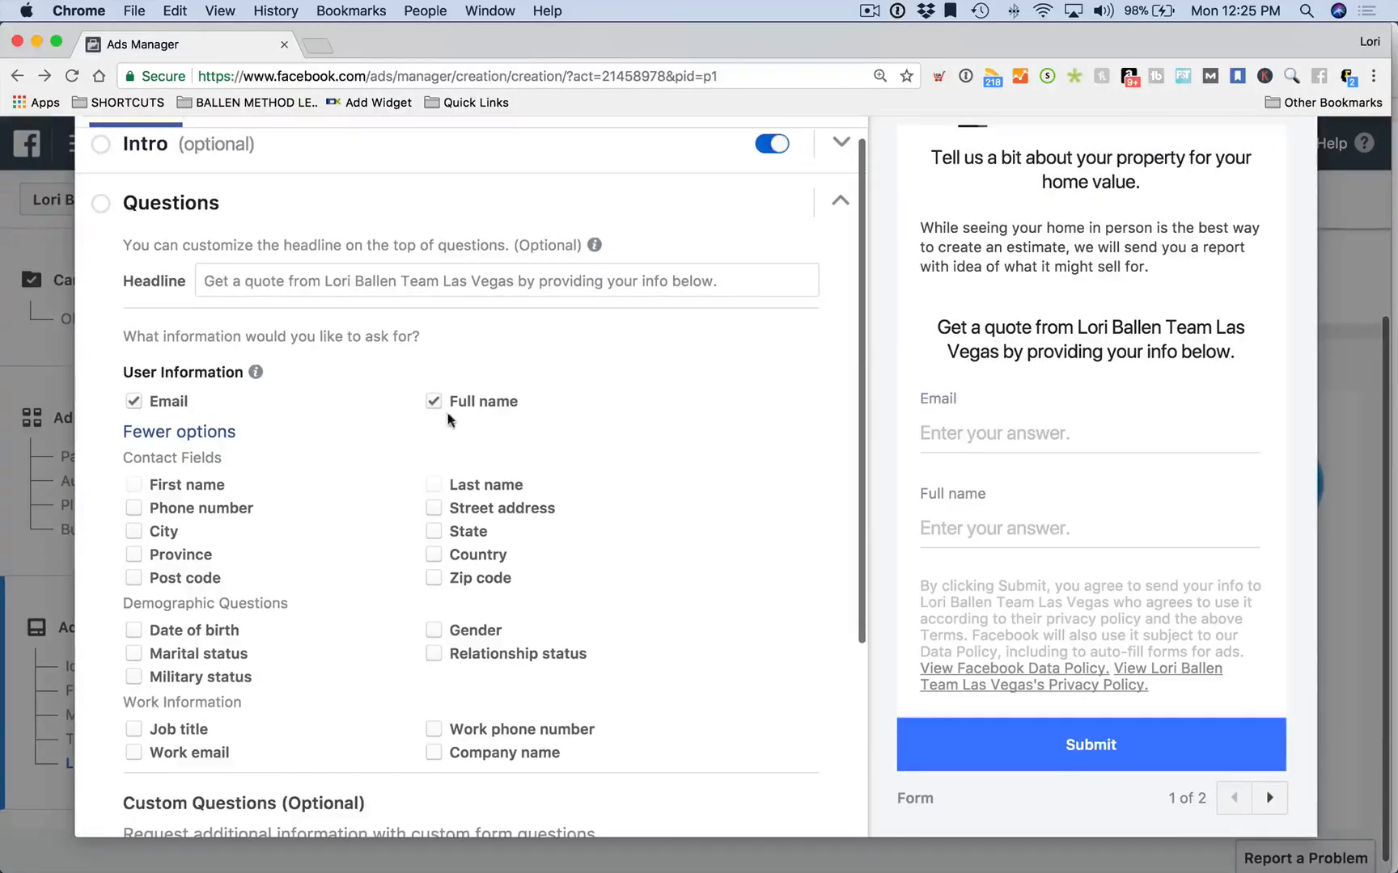
# Replace Full name with First name, Last name and Phone number, then view custom question types
pyautogui.click(429, 406)
pyautogui.click(133, 485)
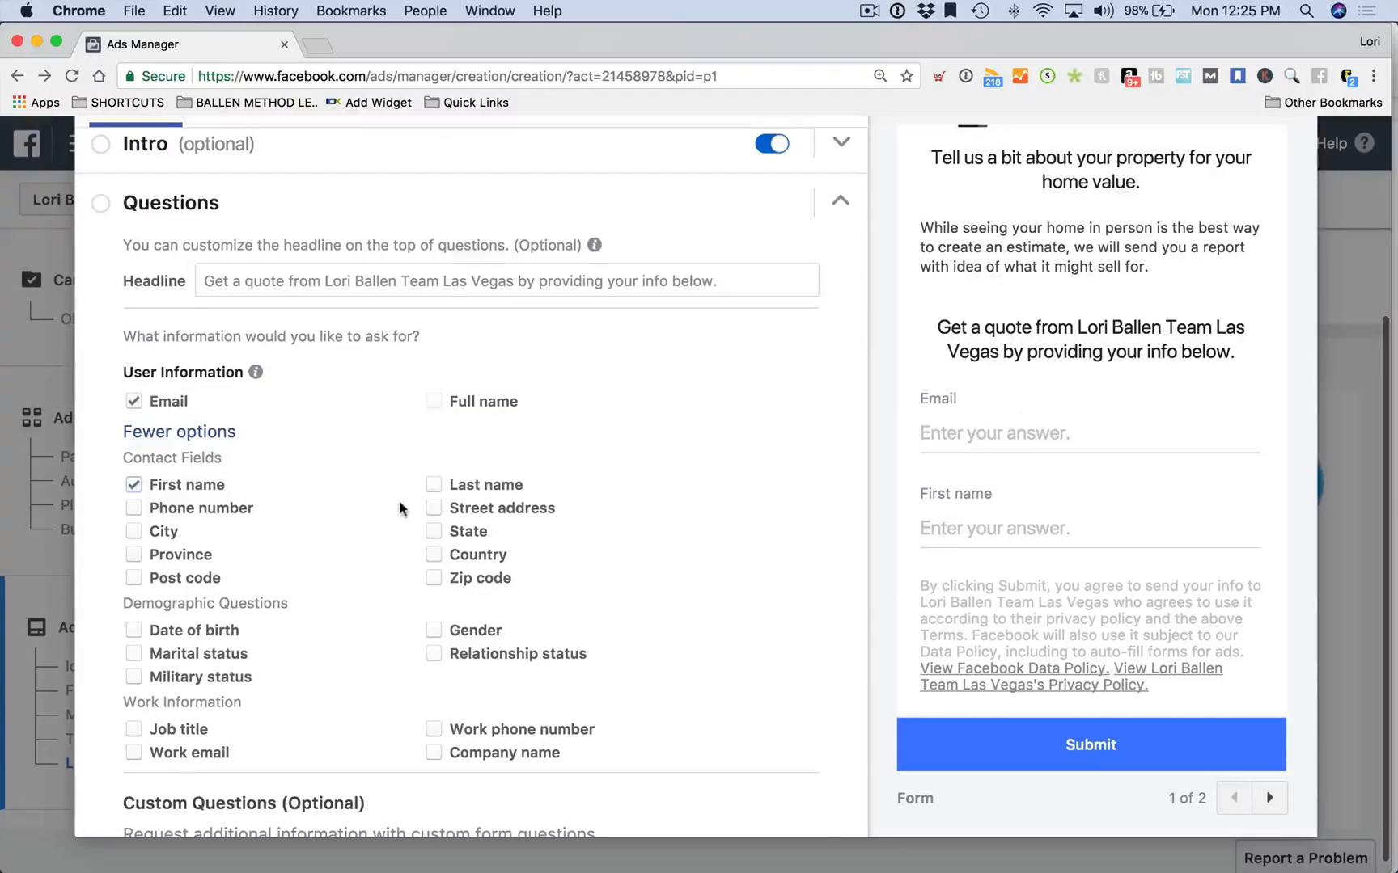
pyautogui.click(434, 486)
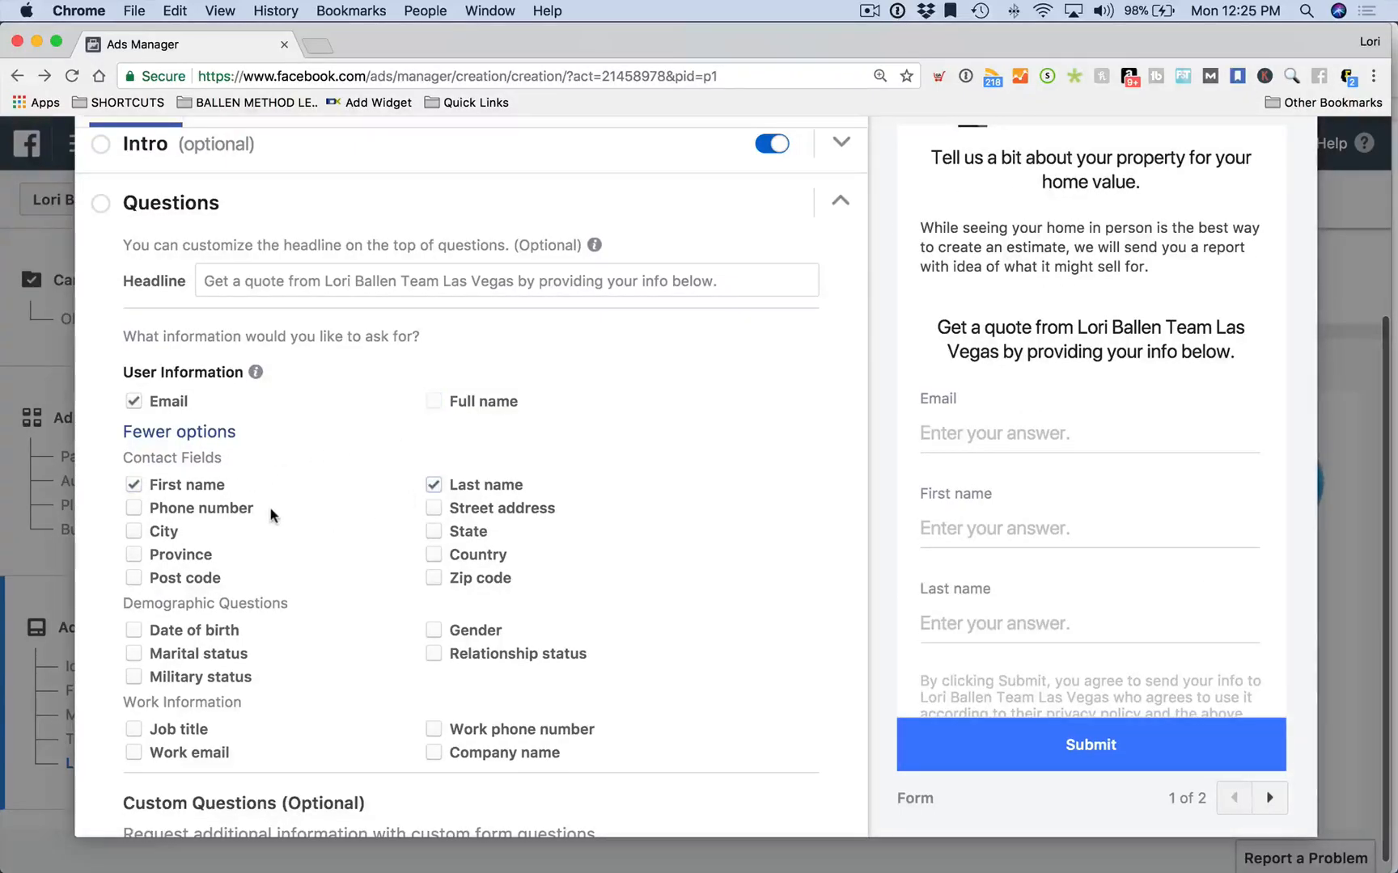
pyautogui.scroll(-2, 243, 502)
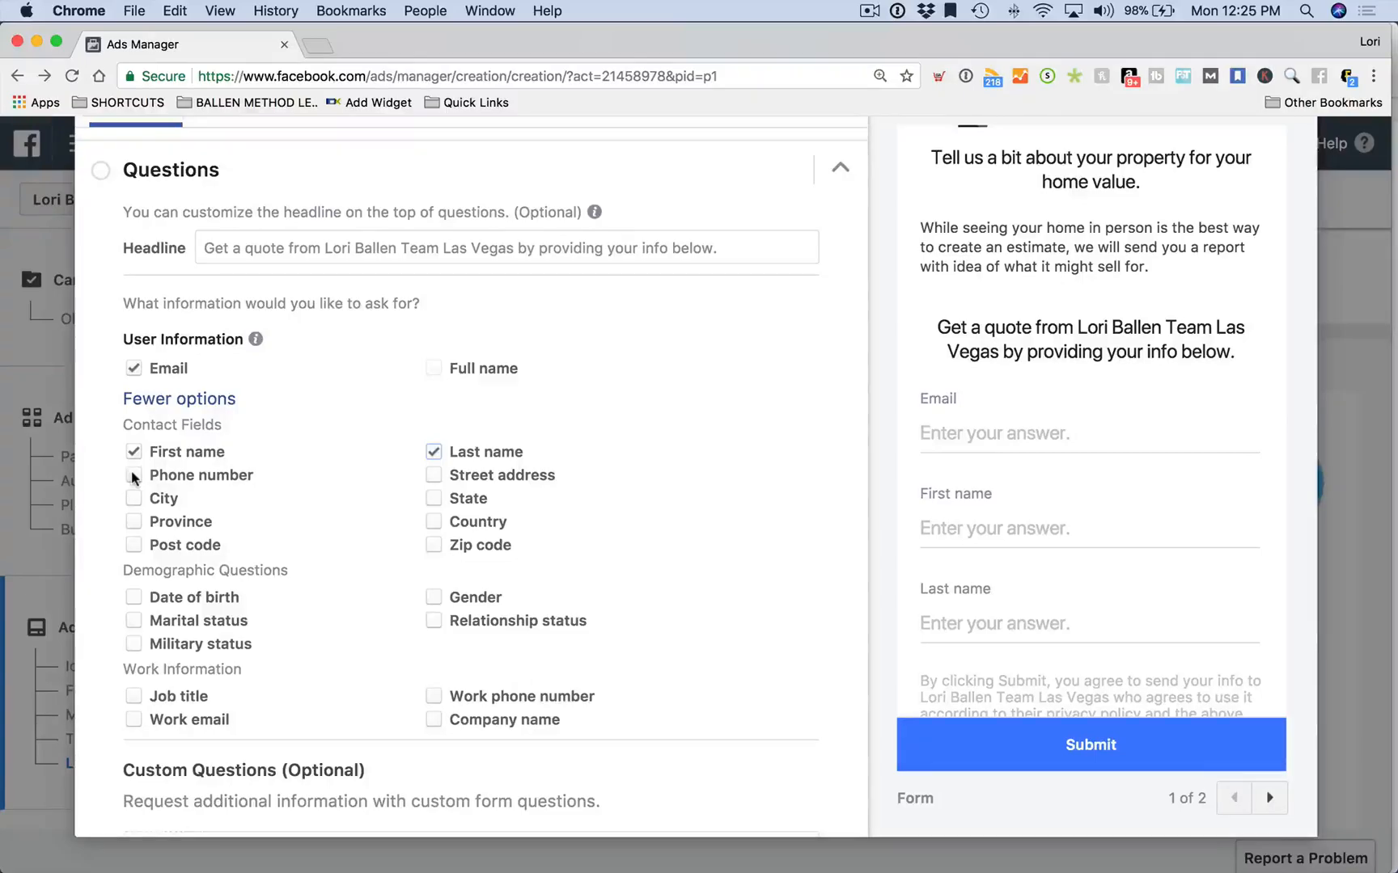
pyautogui.click(134, 479)
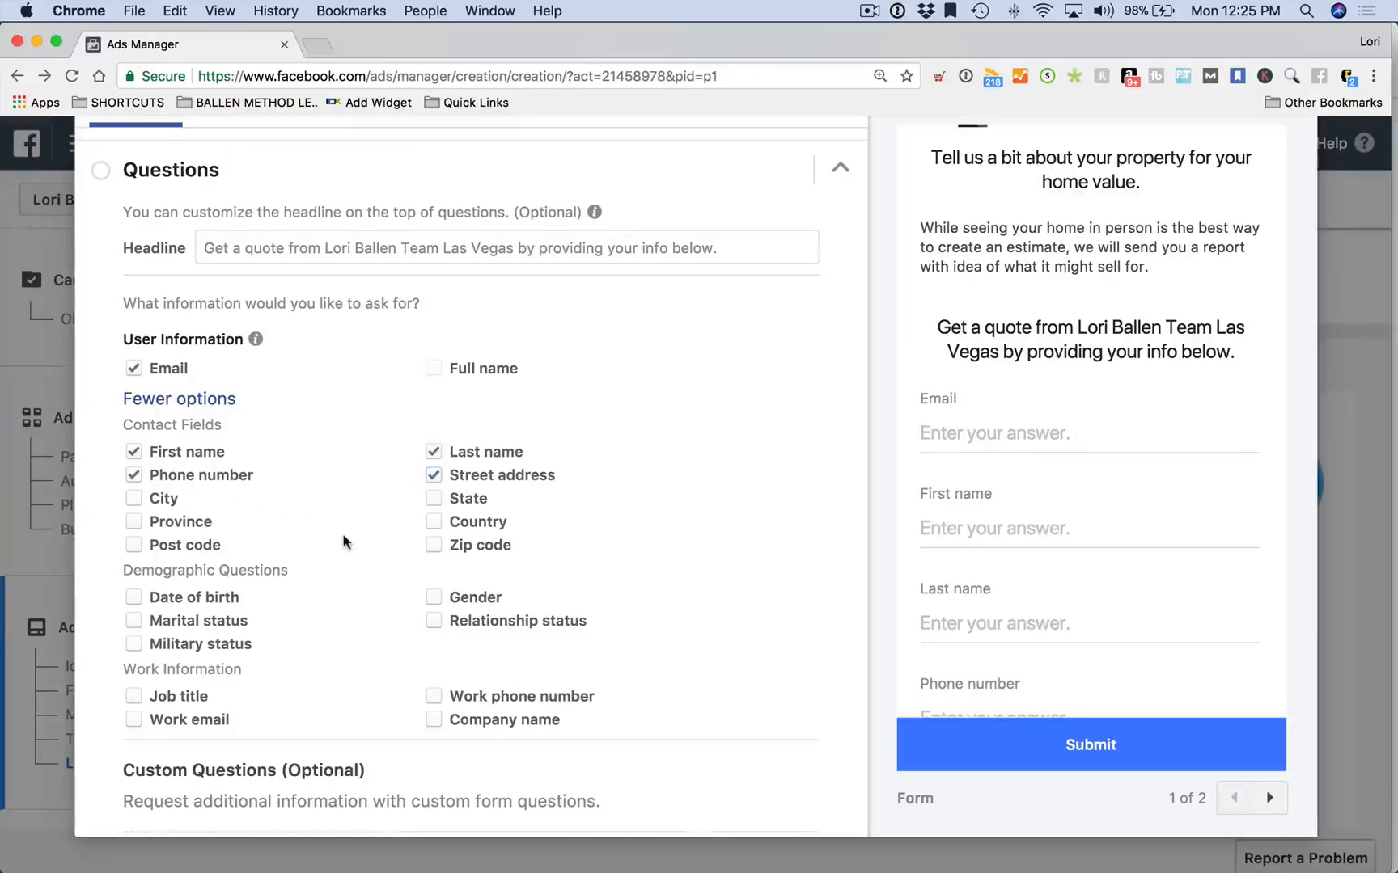
pyautogui.scroll(-1, 341, 542)
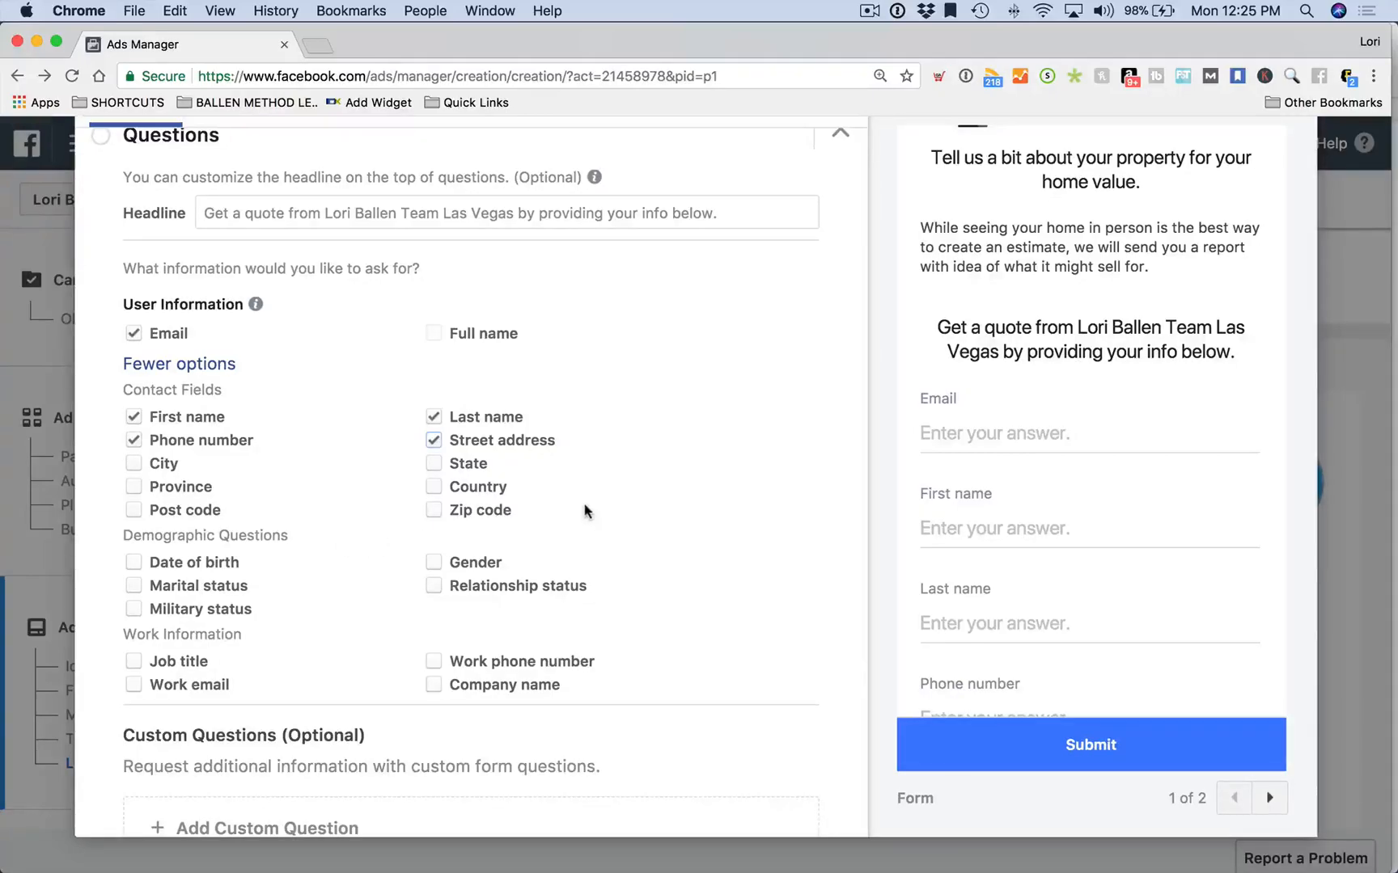
pyautogui.scroll(-4, 584, 506)
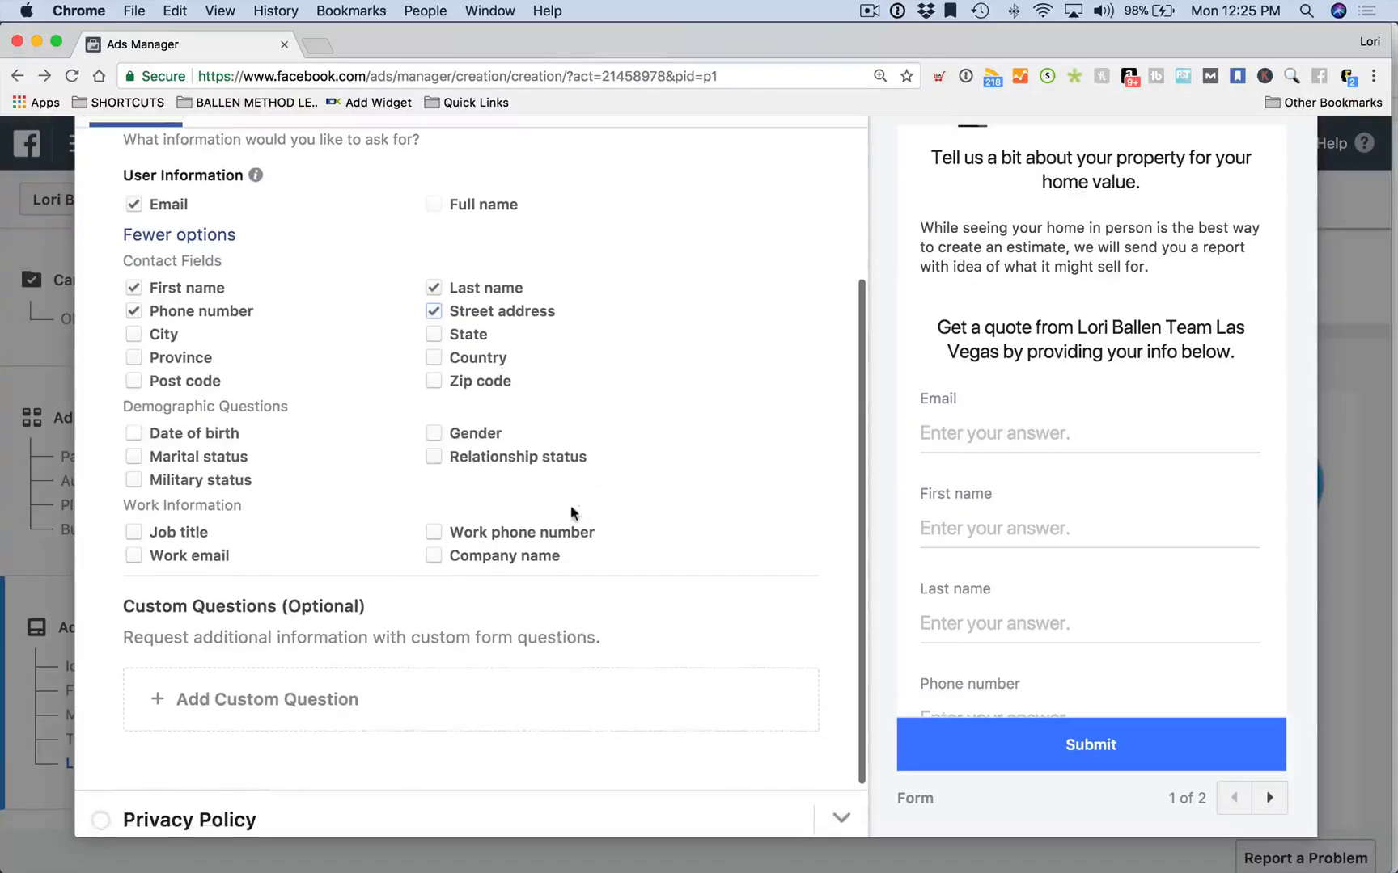
pyautogui.scroll(-3, 404, 471)
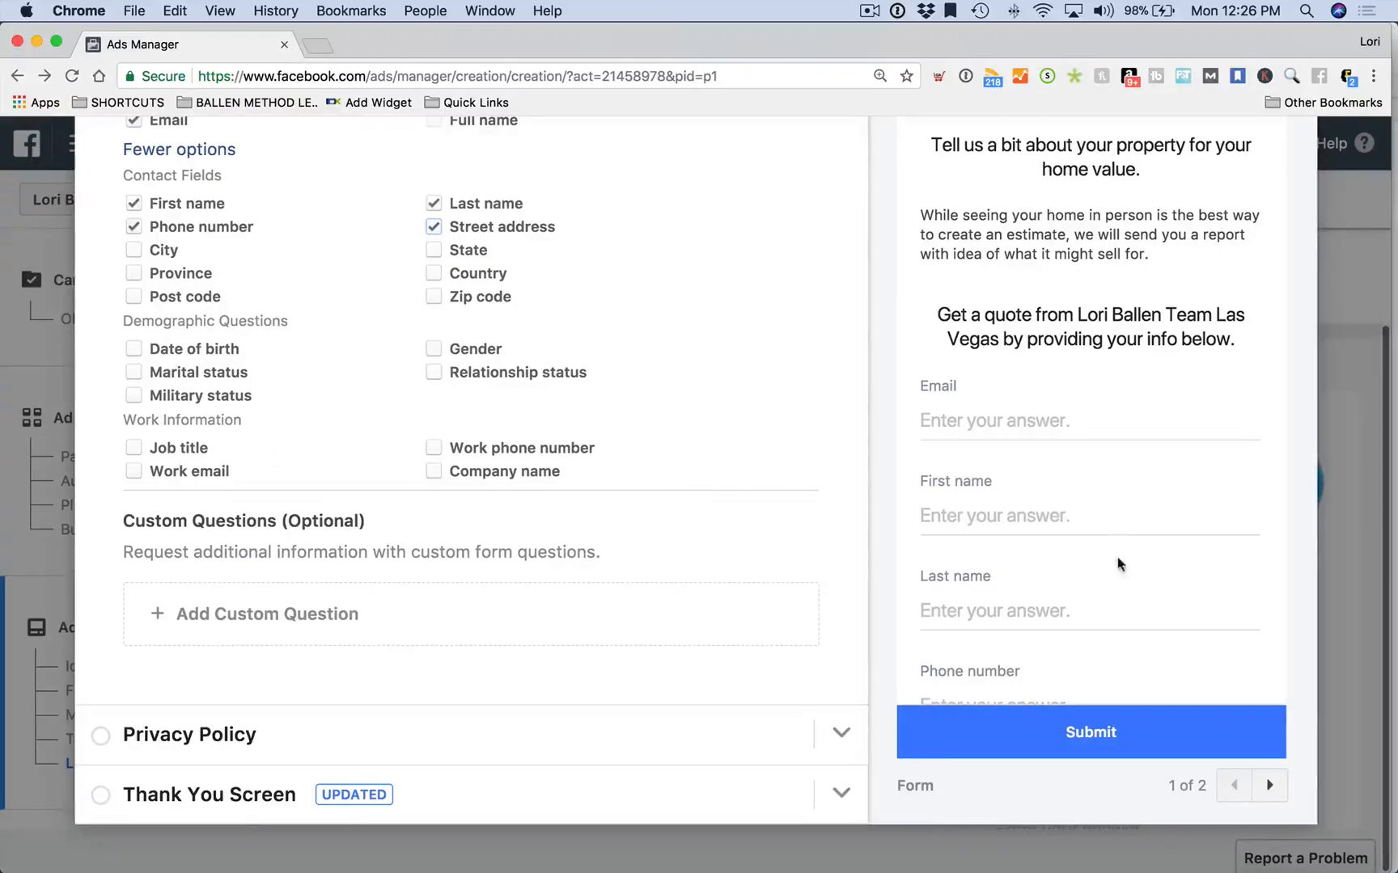
pyautogui.scroll(-8, 1077, 567)
pyautogui.scroll(10, 1078, 567)
pyautogui.scroll(2, 706, 514)
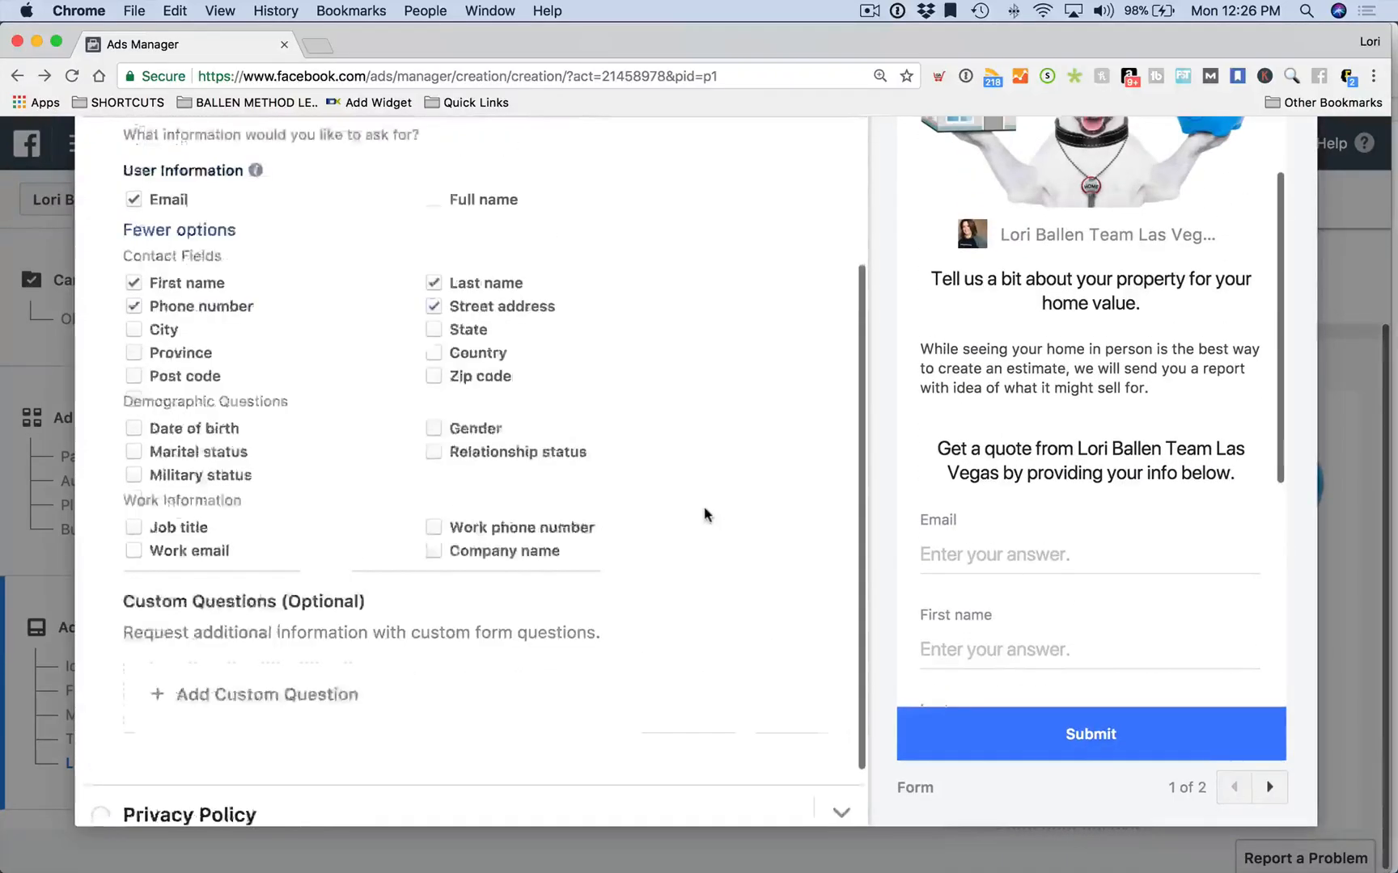
pyautogui.scroll(4, 705, 514)
pyautogui.scroll(-5, 708, 513)
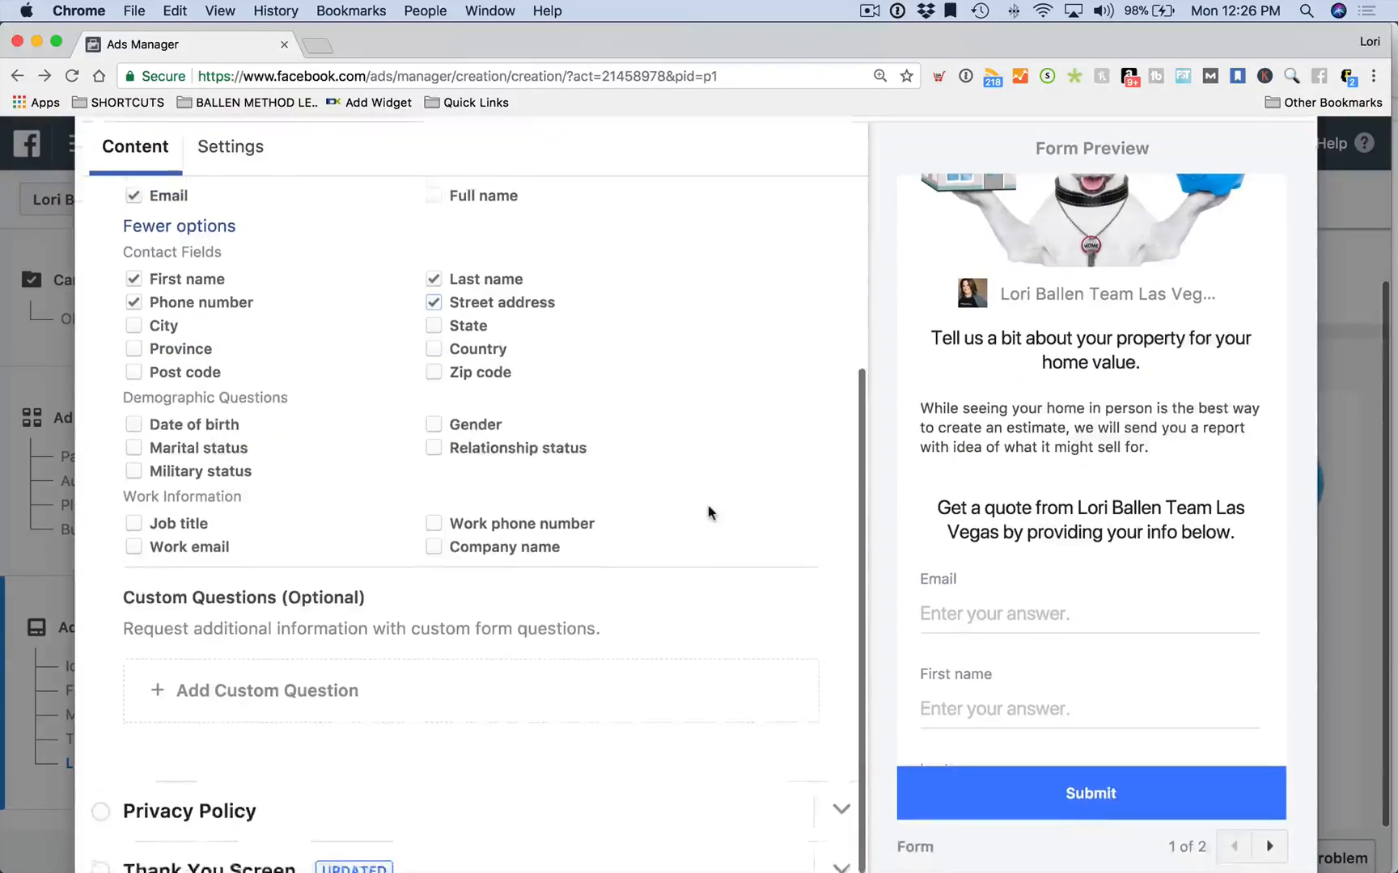
pyautogui.scroll(-2, 708, 512)
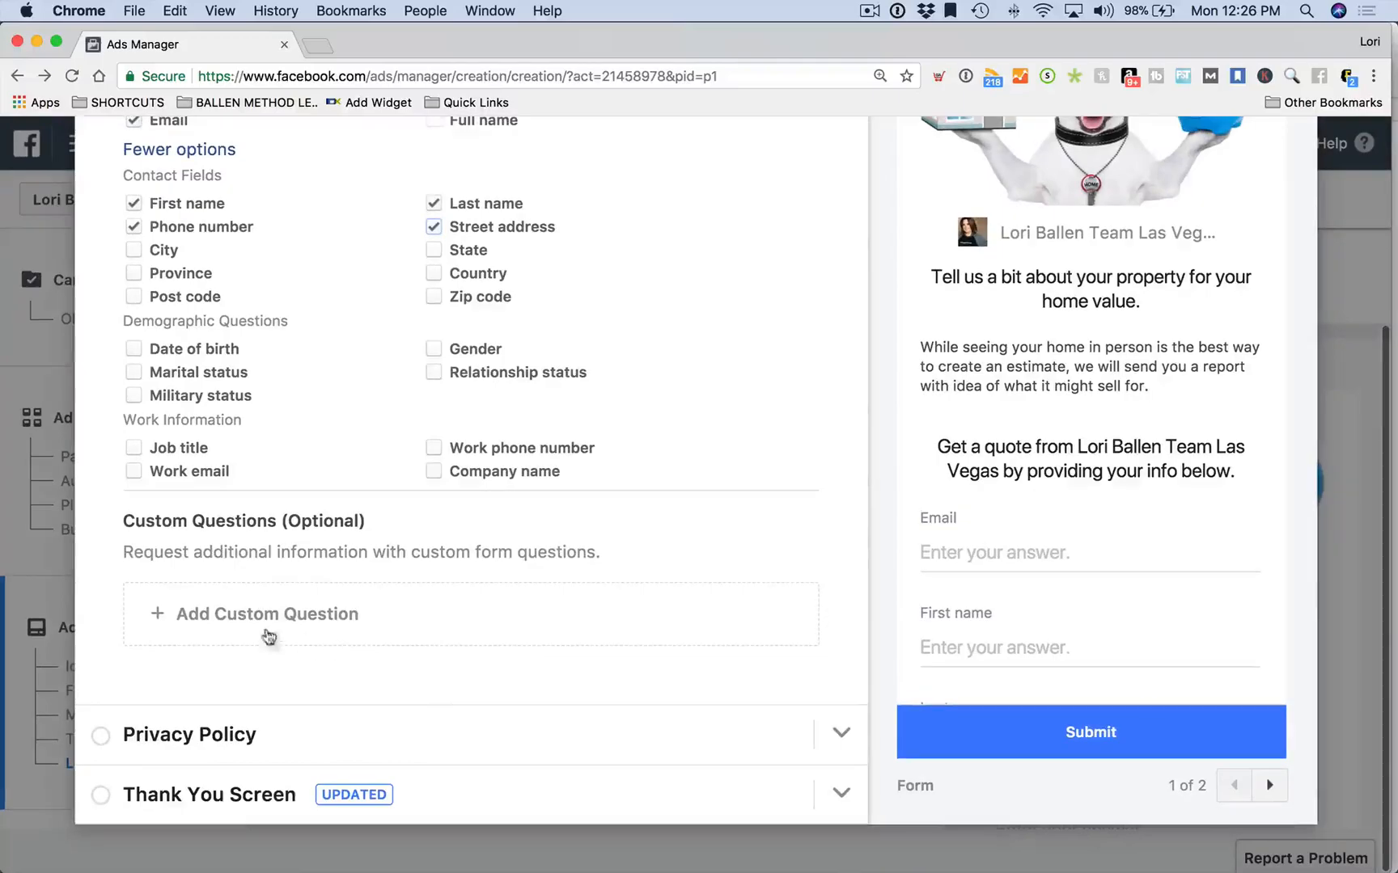
pyautogui.click(260, 619)
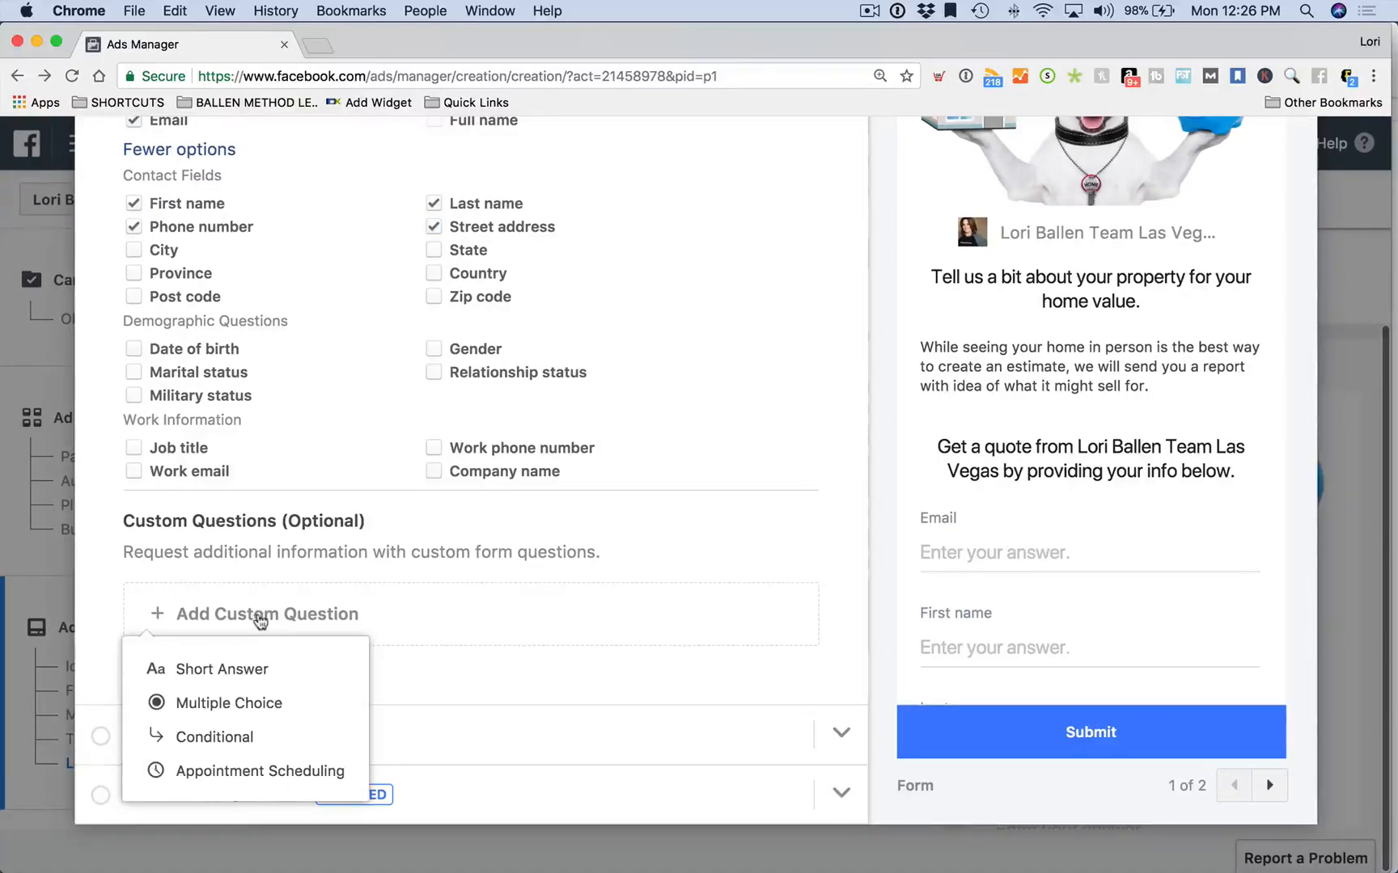
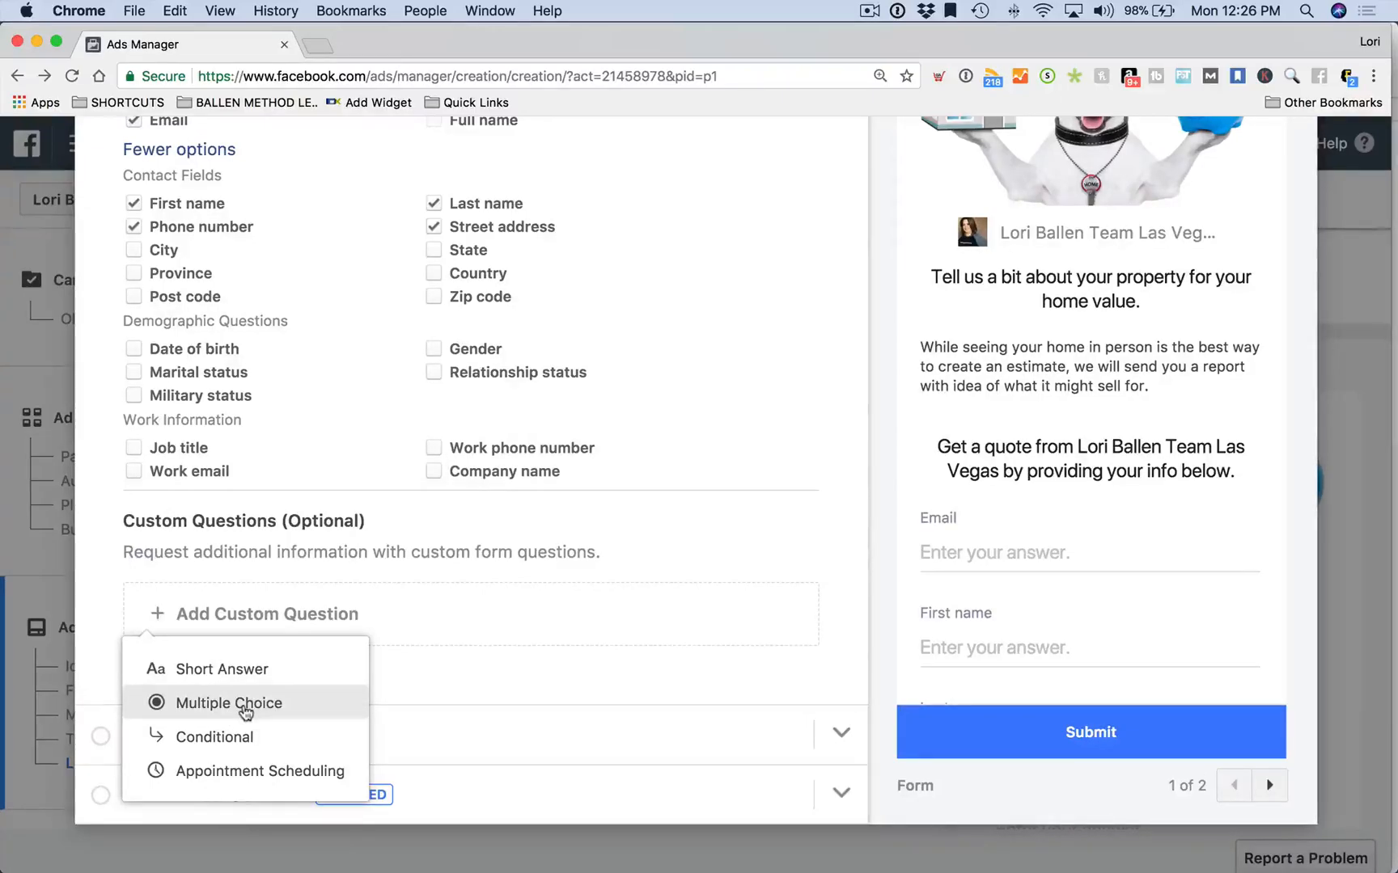
# Add a conditional answer set question, then delete it again
pyautogui.click(236, 736)
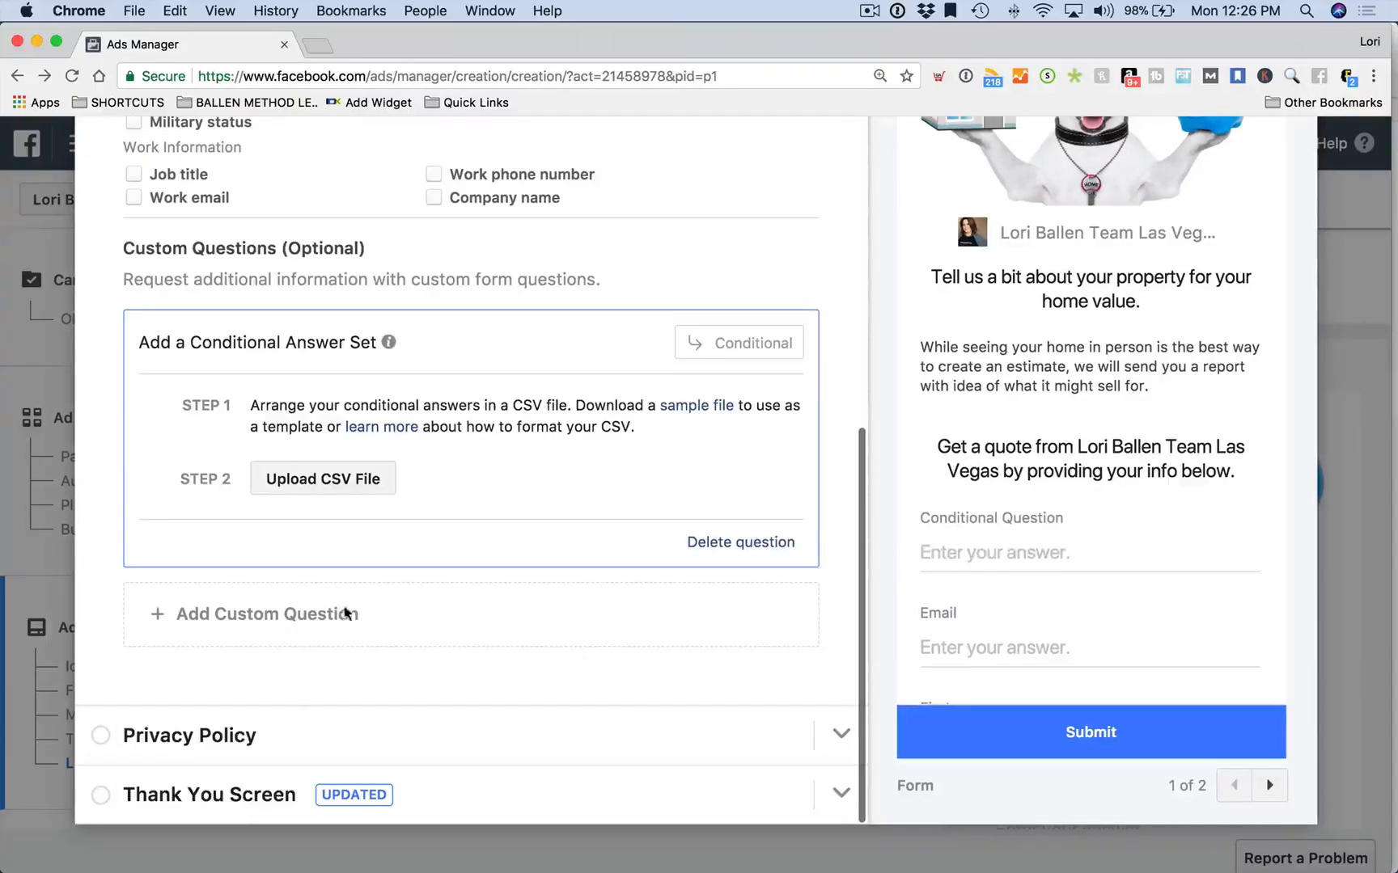
pyautogui.scroll(5, 323, 469)
pyautogui.scroll(-5, 418, 481)
pyautogui.scroll(2, 769, 564)
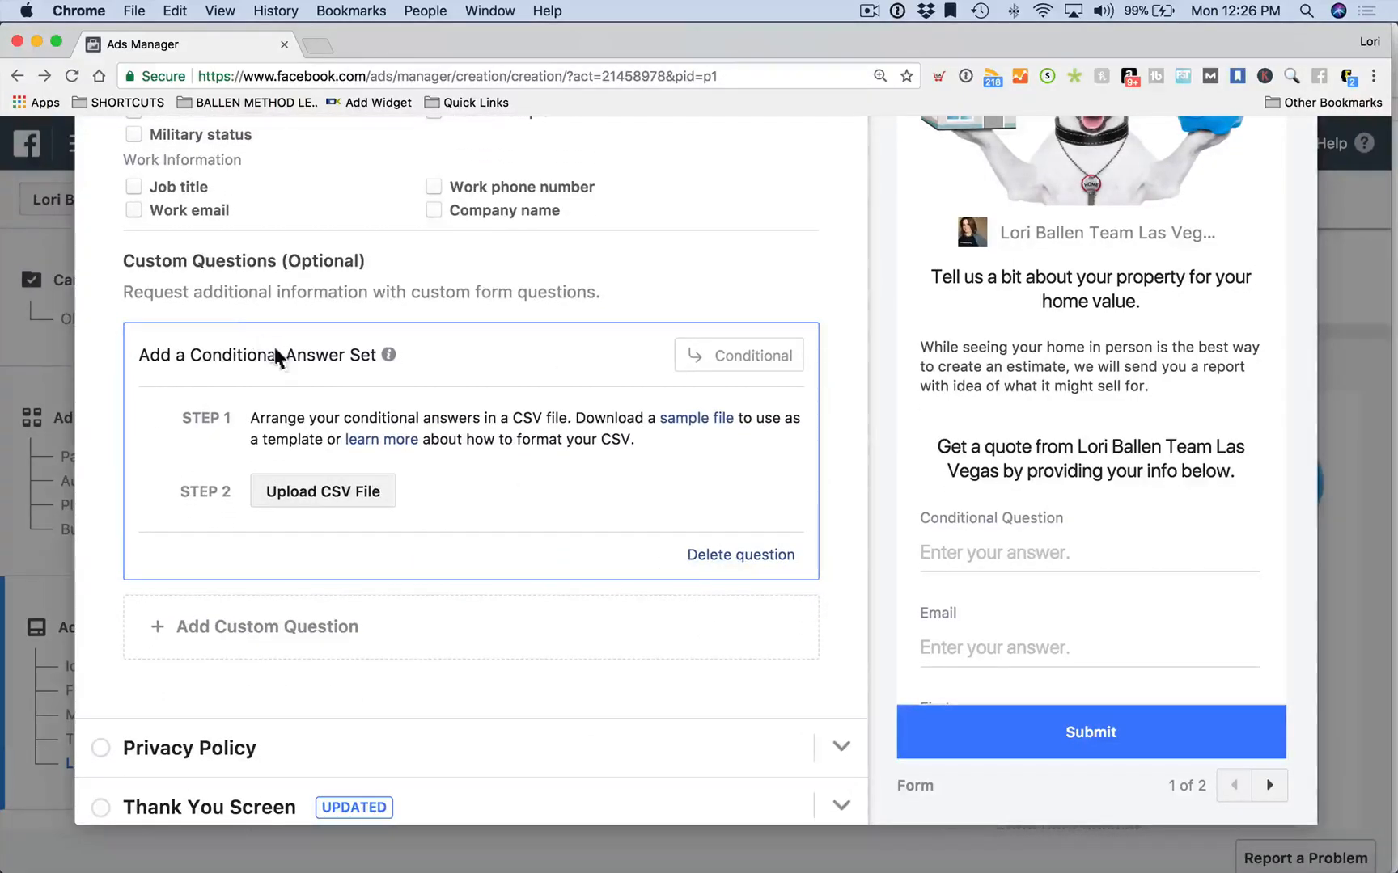
pyautogui.scroll(-2, 486, 526)
pyautogui.click(738, 542)
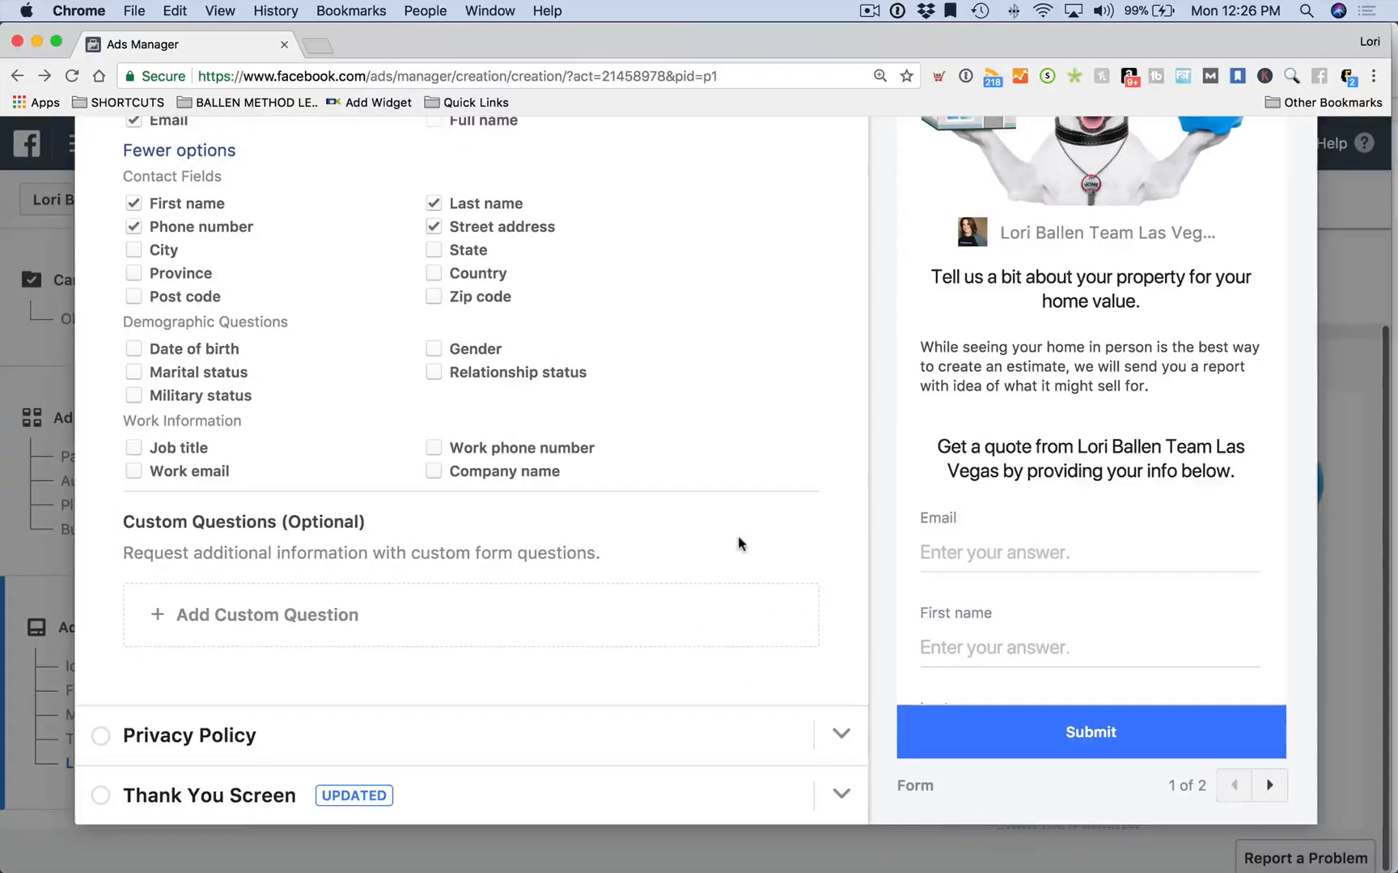
# Add the multiple-choice question 'Do you Own the Property?' with answers yes and no
pyautogui.click(309, 637)
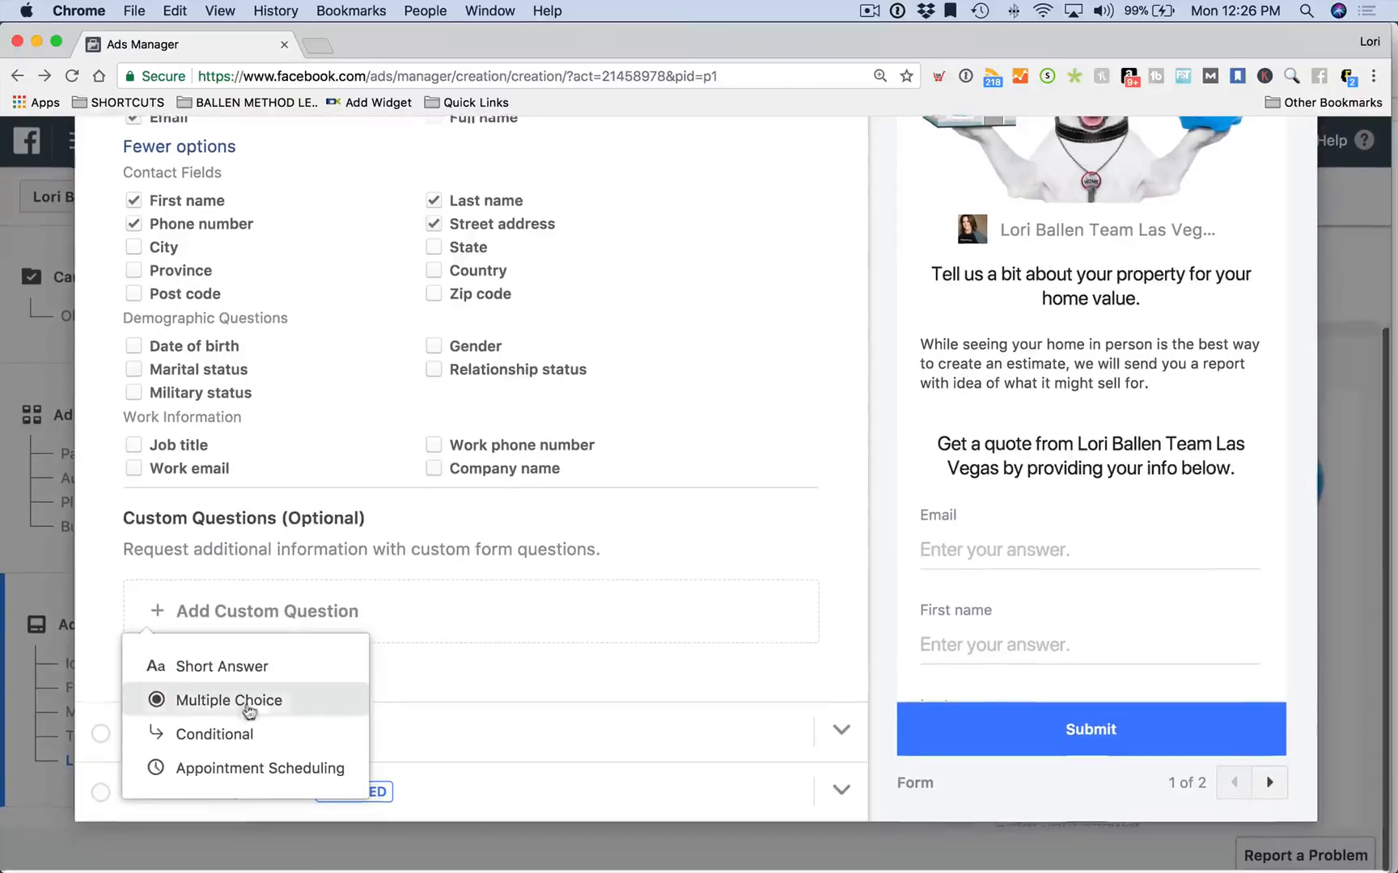
pyautogui.click(243, 707)
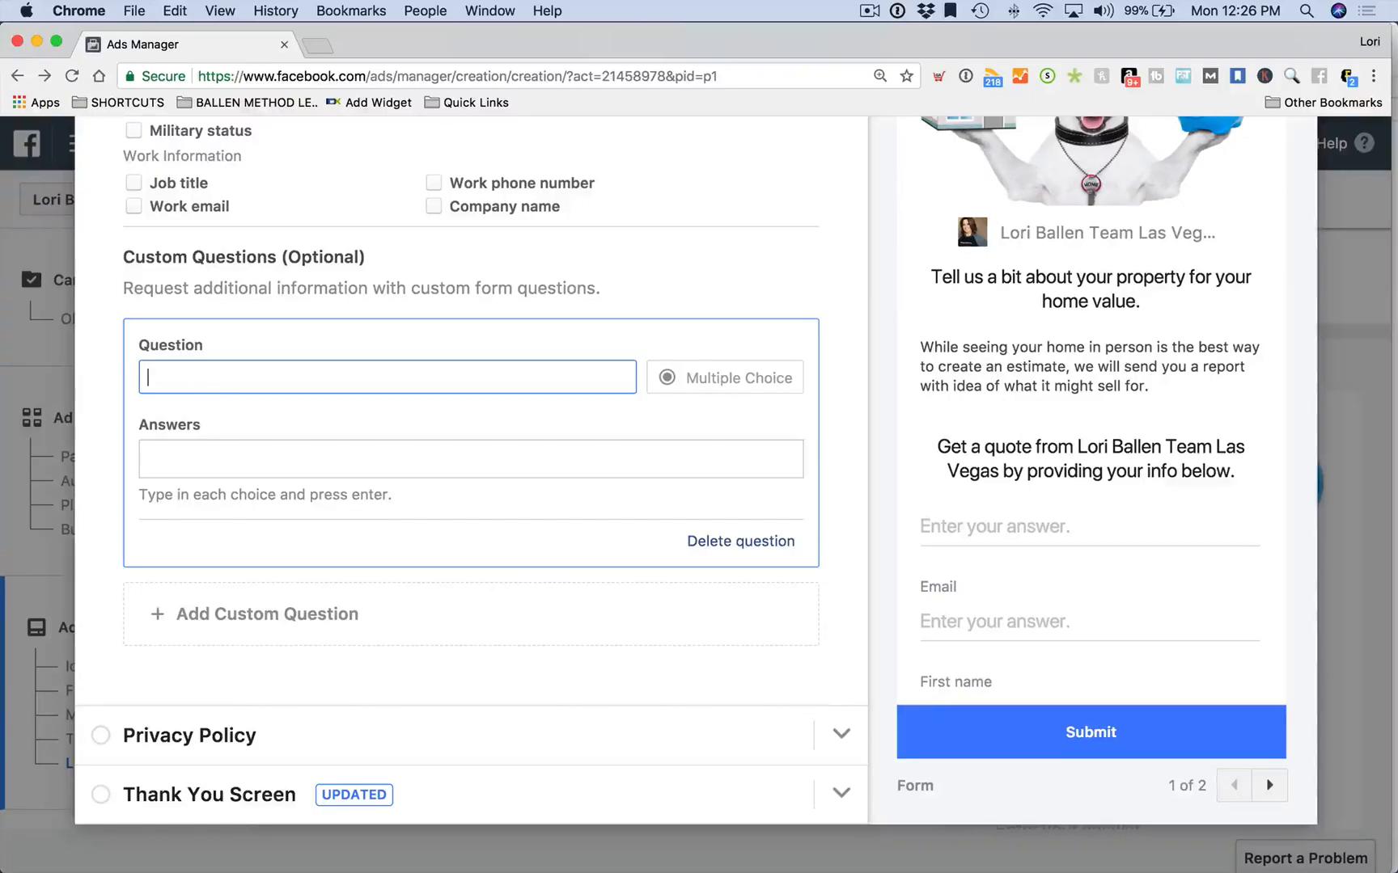
pyautogui.write('Do you Own ')
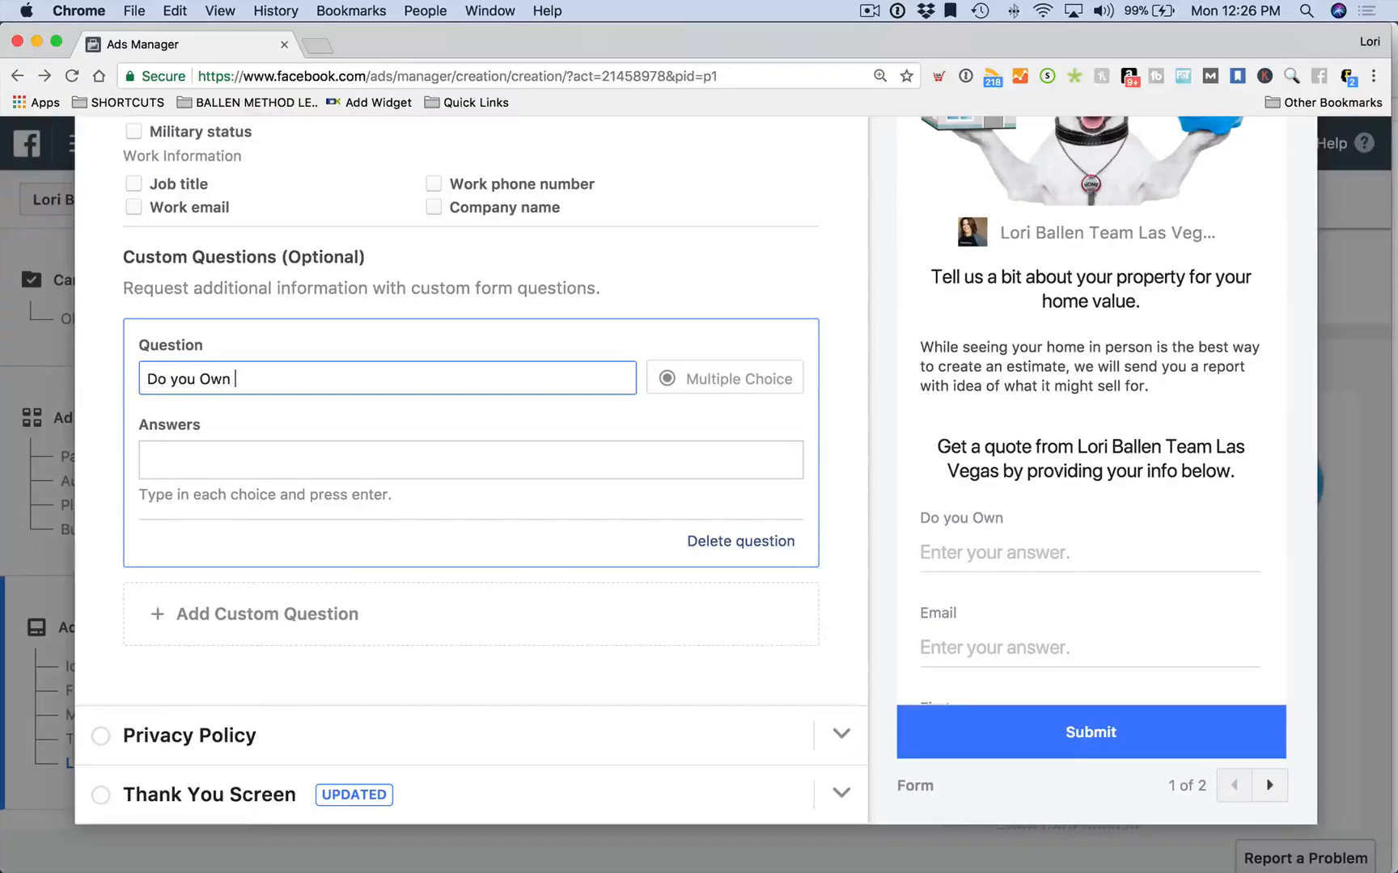
pyautogui.write('the Property?')
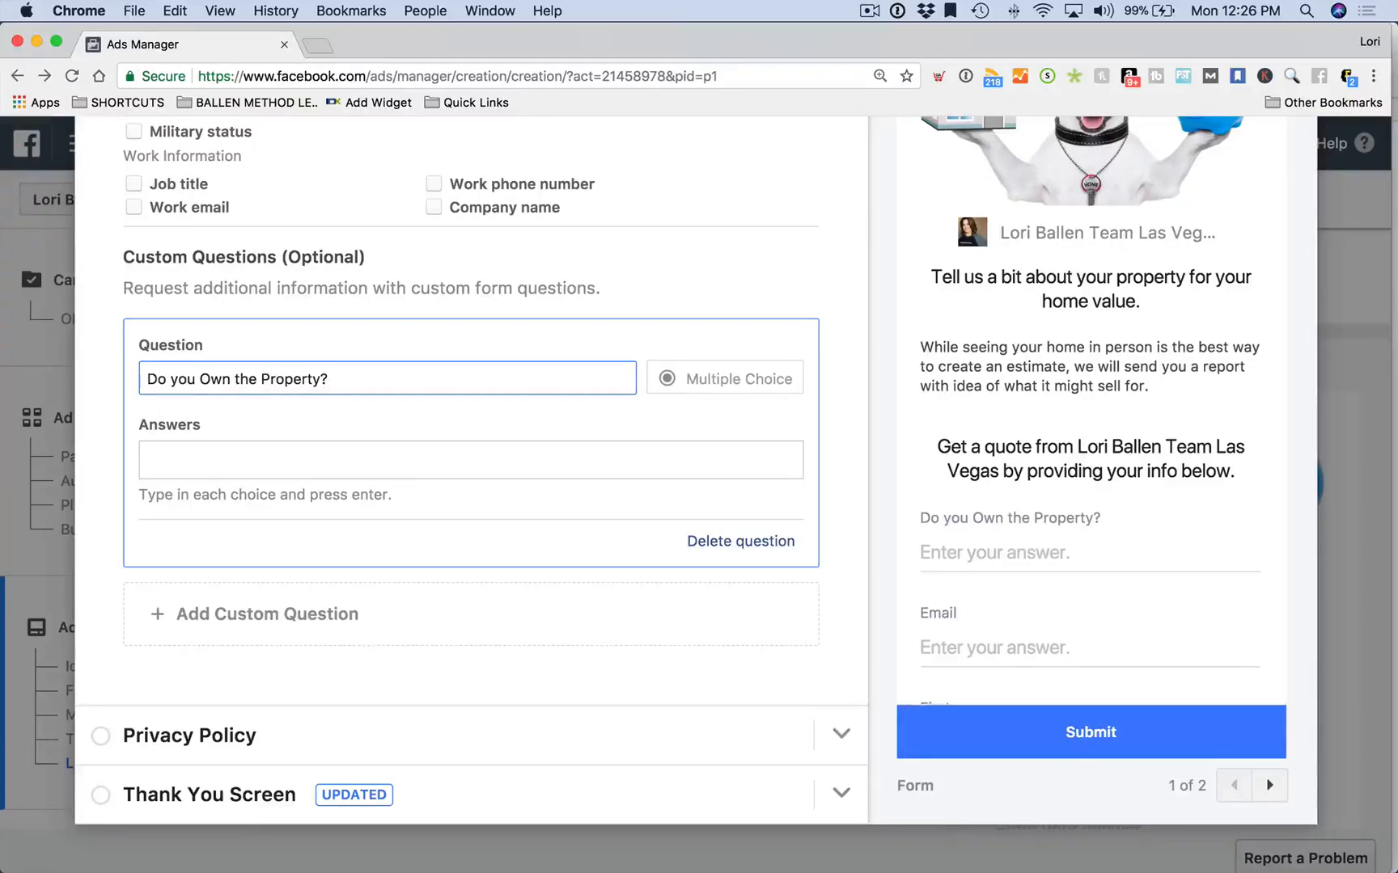
pyautogui.click(230, 447)
pyautogui.write('yes')
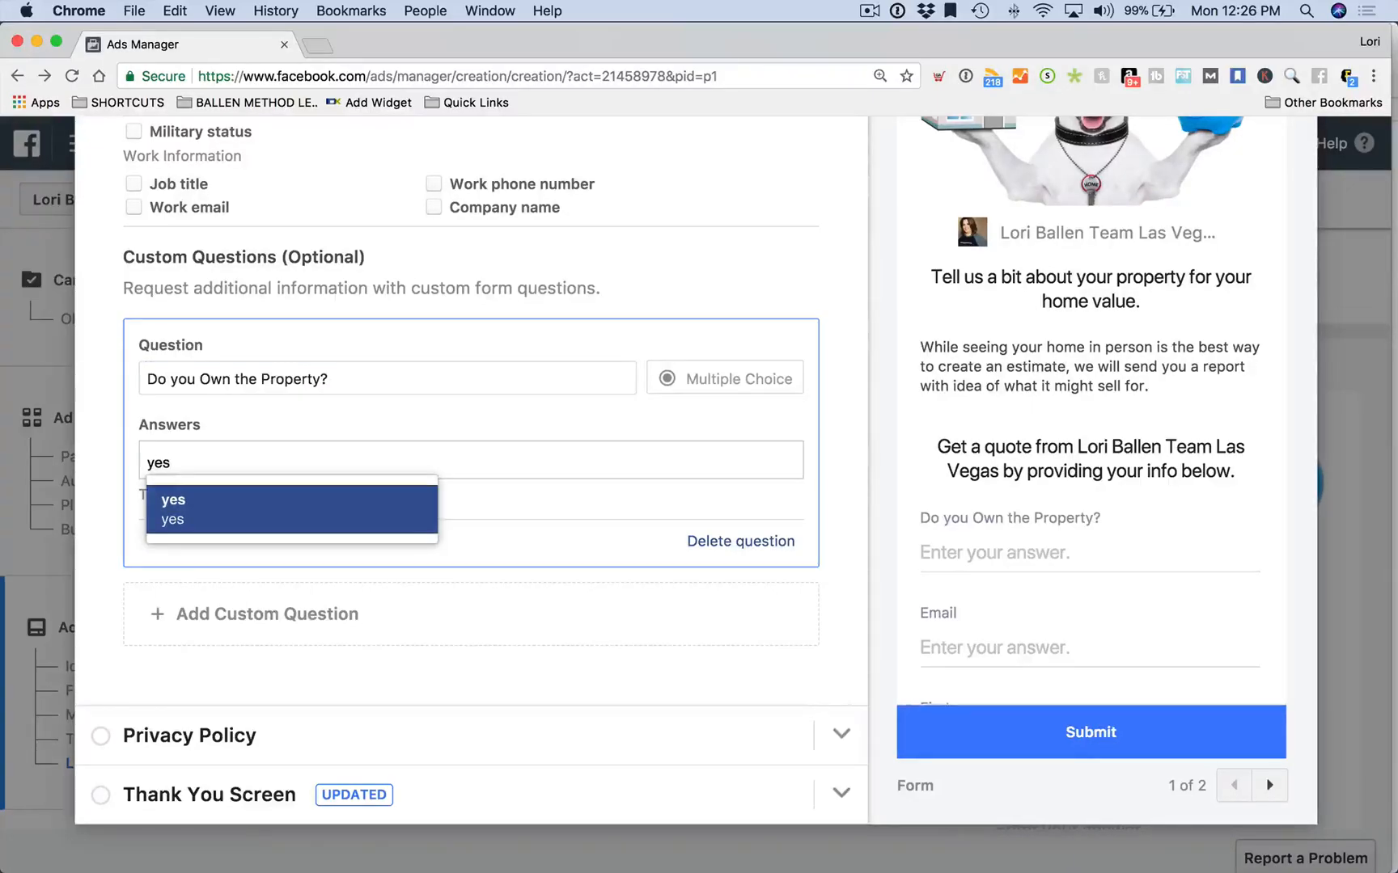
pyautogui.press('Return')
pyautogui.write('no')
pyautogui.press('Return')
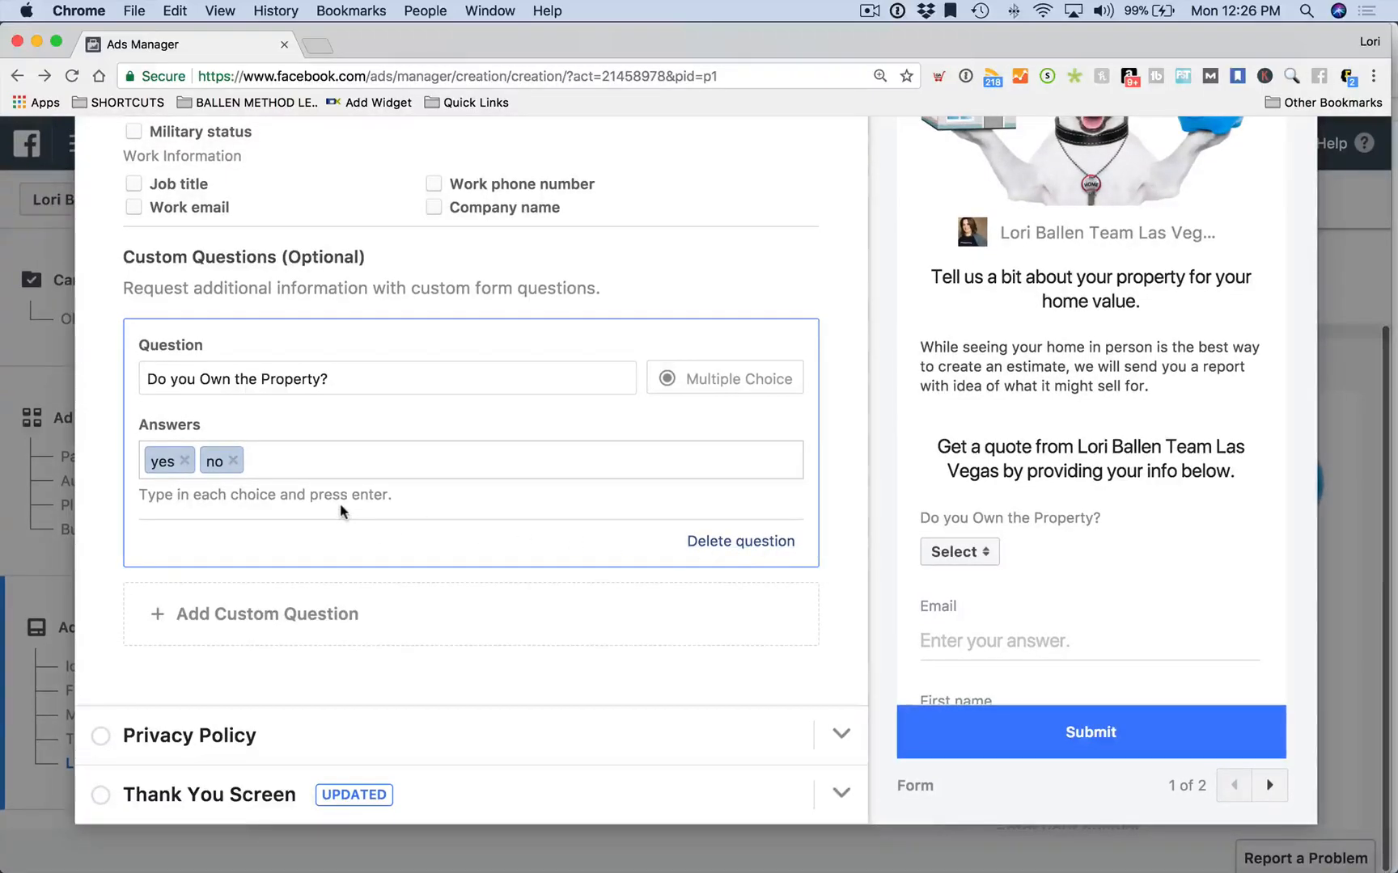
pyautogui.click(305, 621)
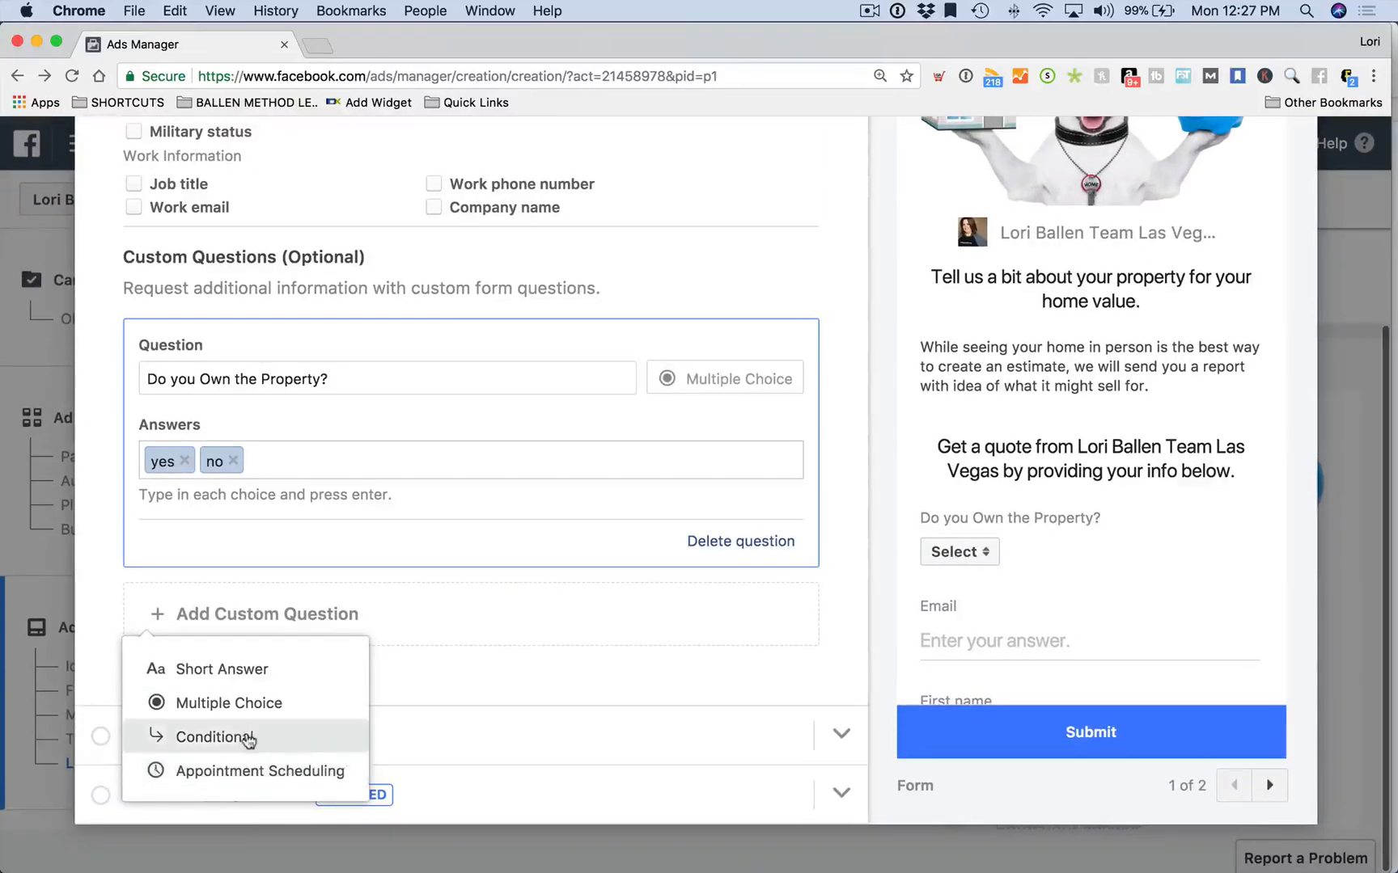
# Create a second multiple-choice question, 'Are you Thinking of Selling?', answered Yes or No
pyautogui.click(259, 701)
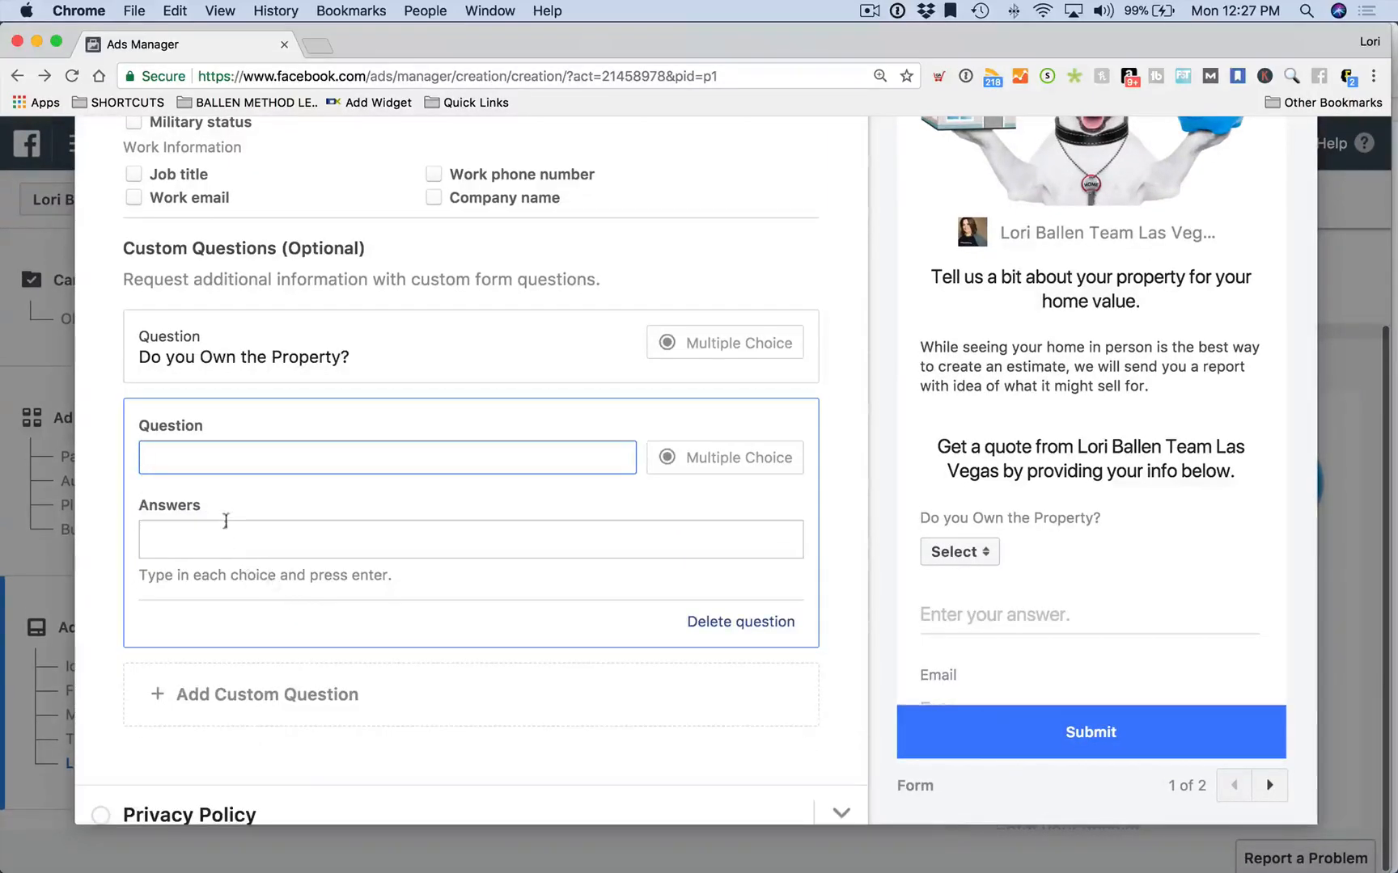
pyautogui.write('Are you Thinking of Selling?')
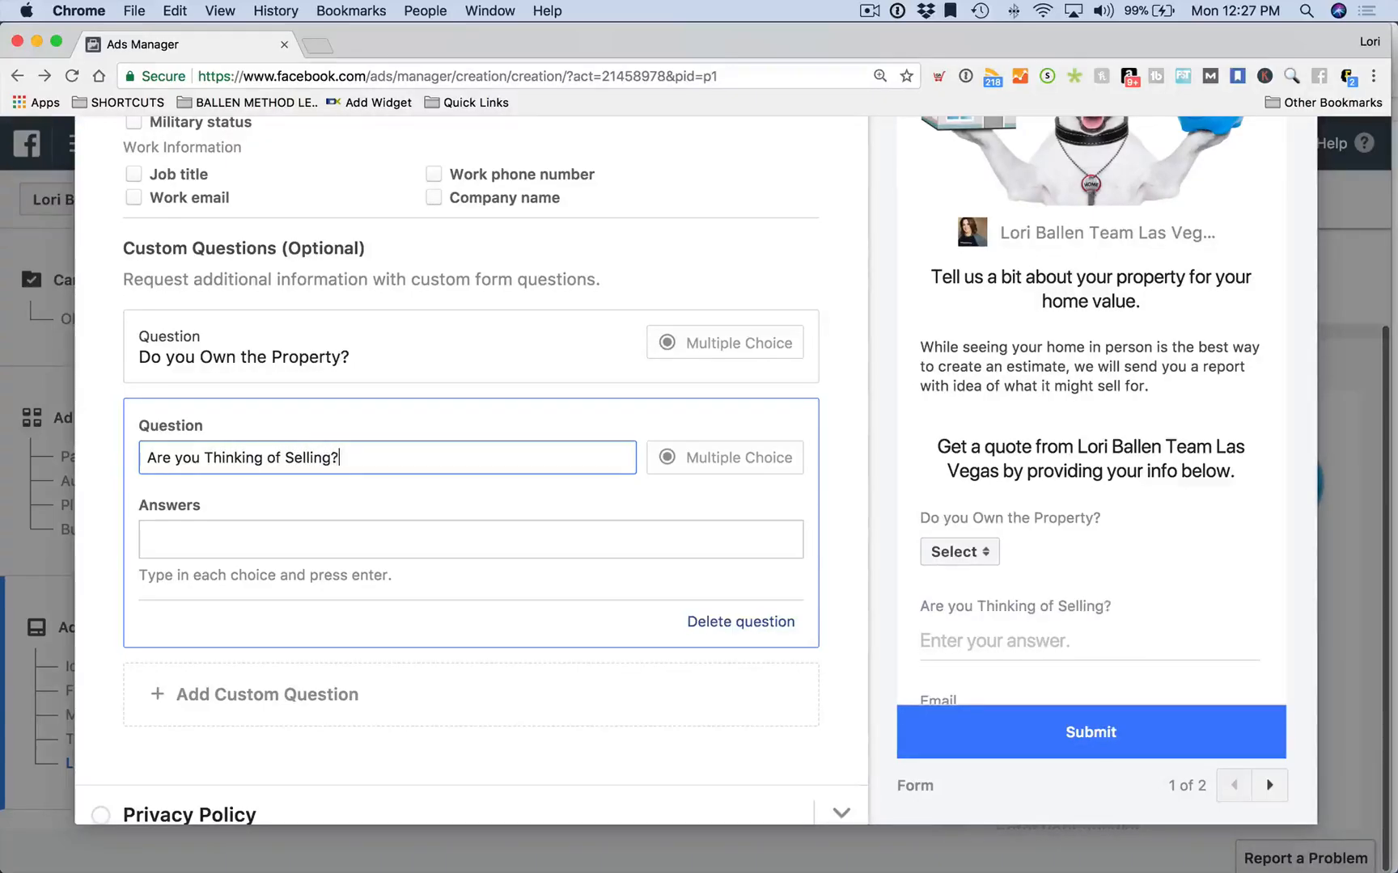
pyautogui.click(281, 542)
pyautogui.write('Yes')
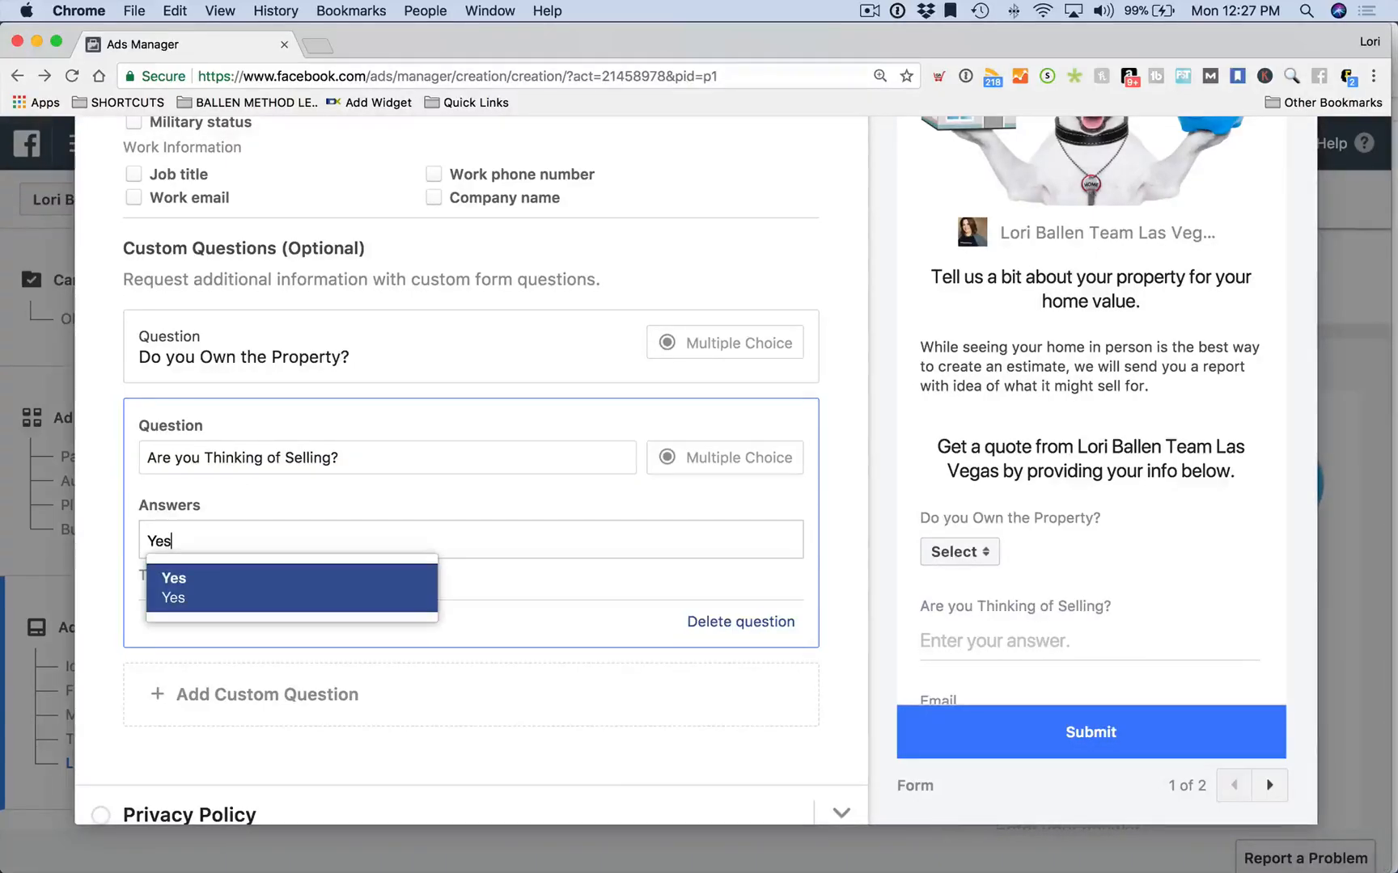
pyautogui.press('Return')
pyautogui.write('No')
pyautogui.press('Return')
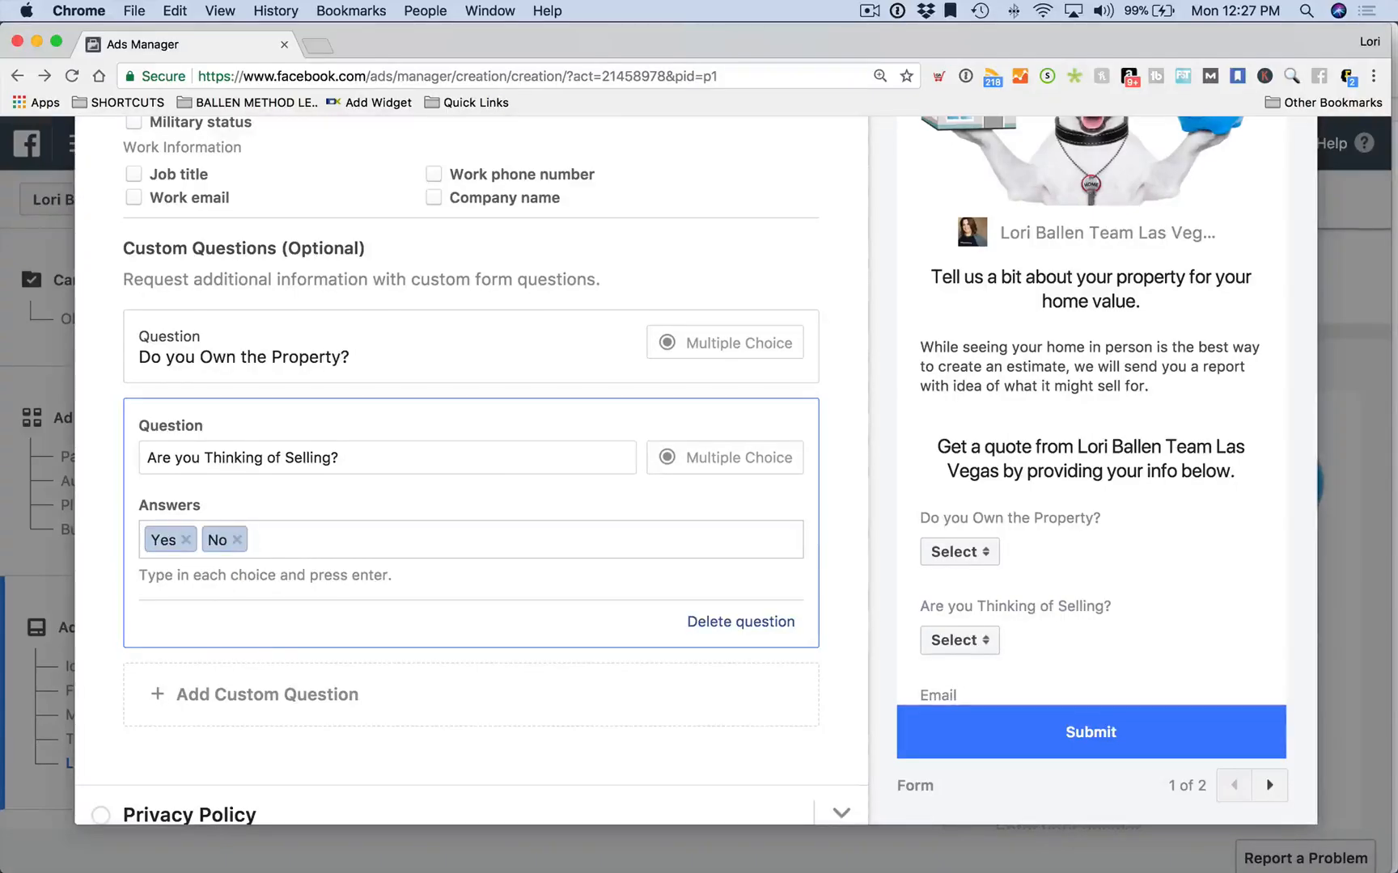
pyautogui.scroll(-3, 987, 632)
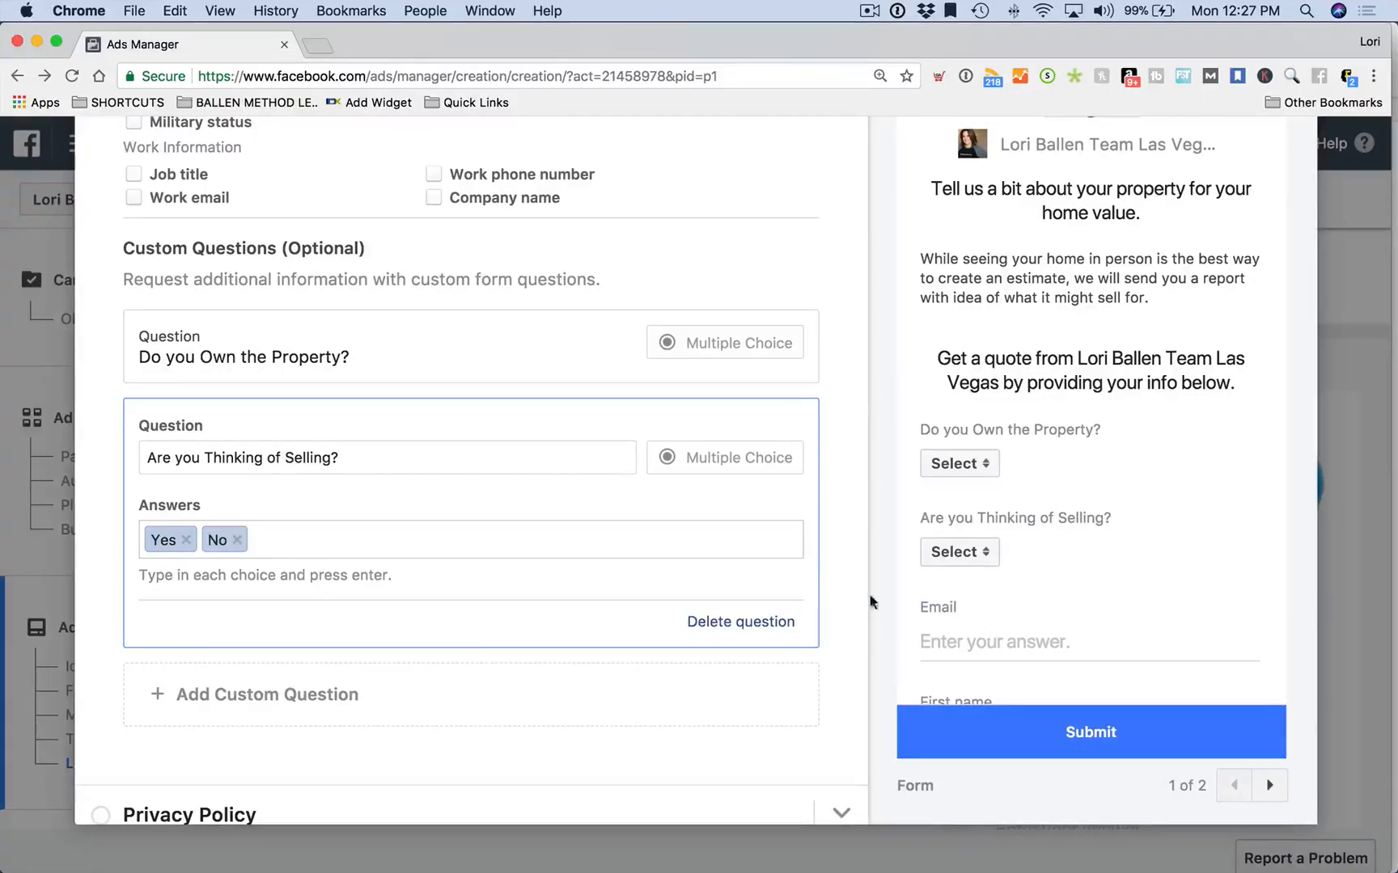
pyautogui.scroll(-2, 491, 499)
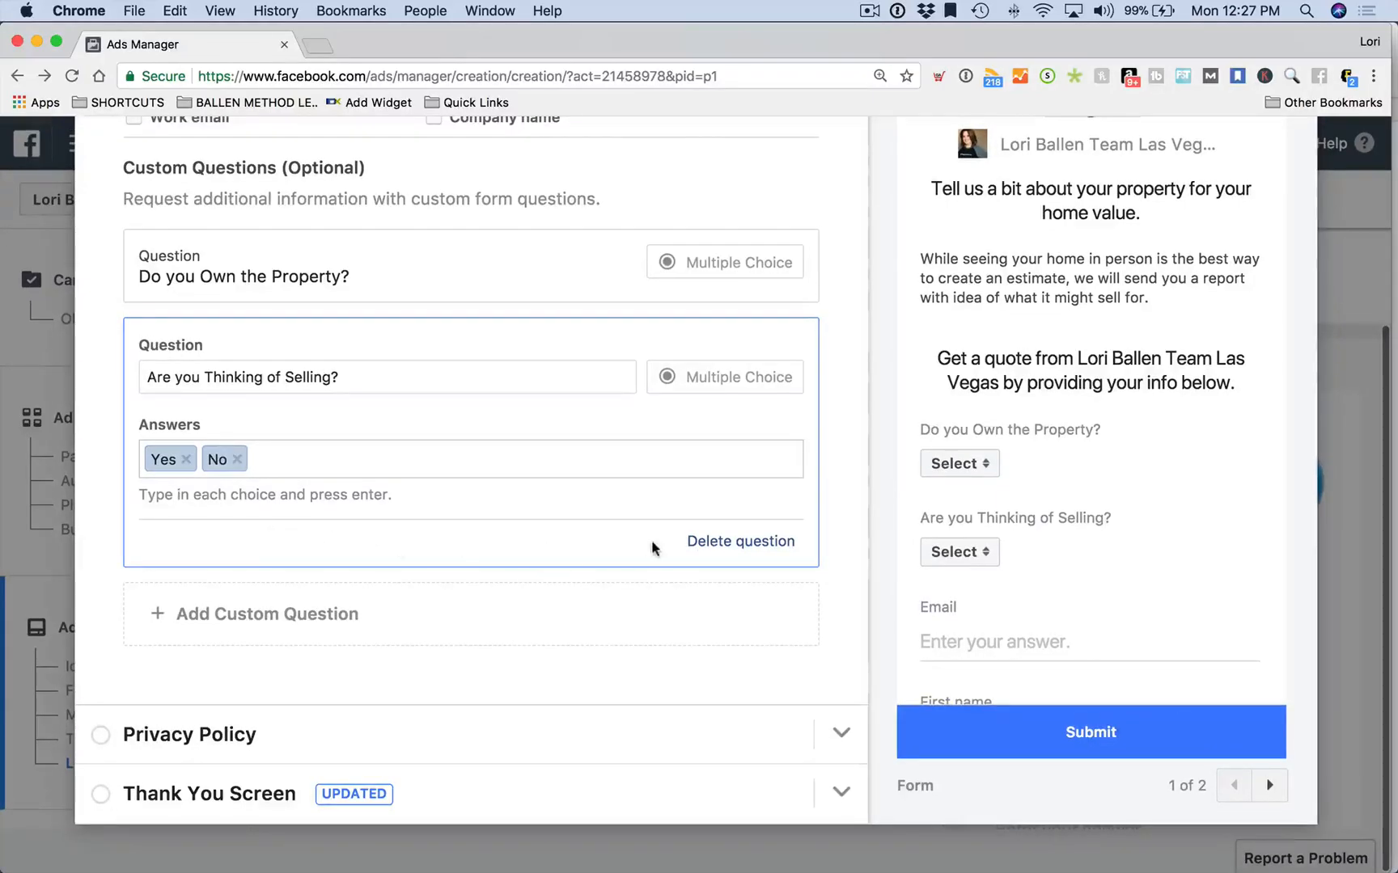
pyautogui.click(285, 618)
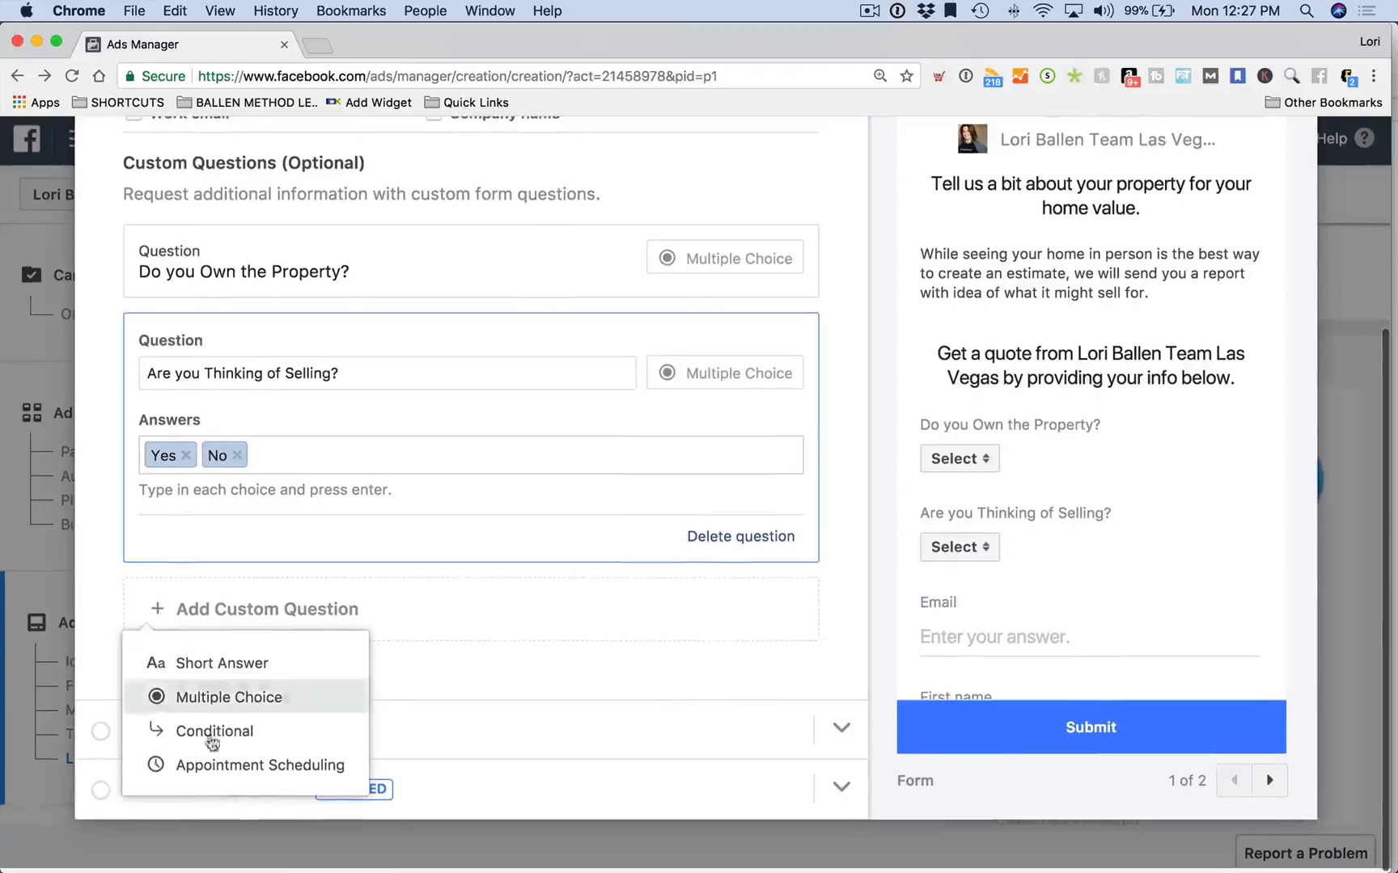
# Add an appointment question: 'Would you like to schedule an in home consultation with a home value estimate?'
pyautogui.click(250, 768)
pyautogui.scroll(-1, 275, 518)
pyautogui.click(256, 475)
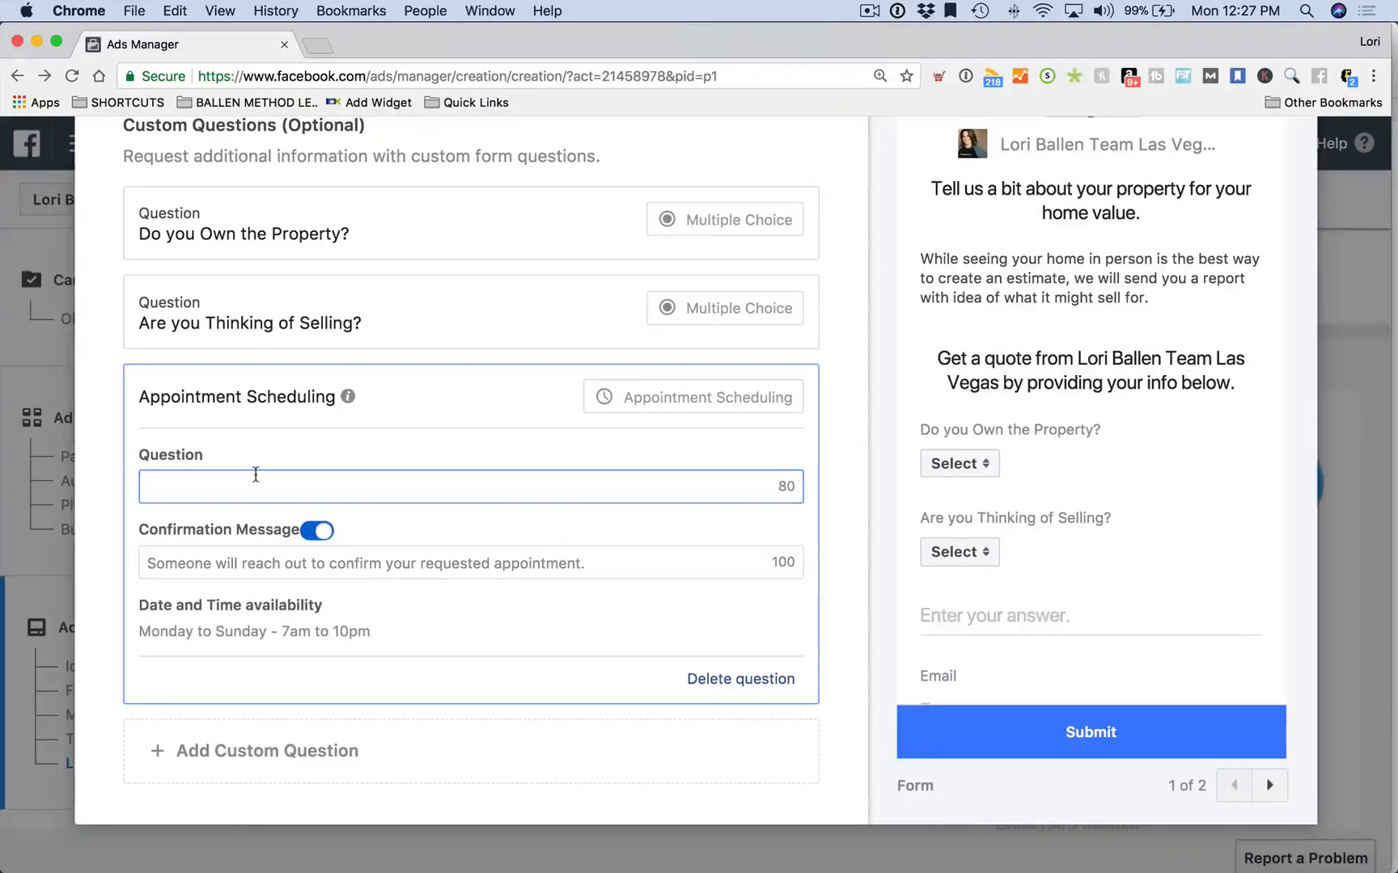
pyautogui.write('Would yo')
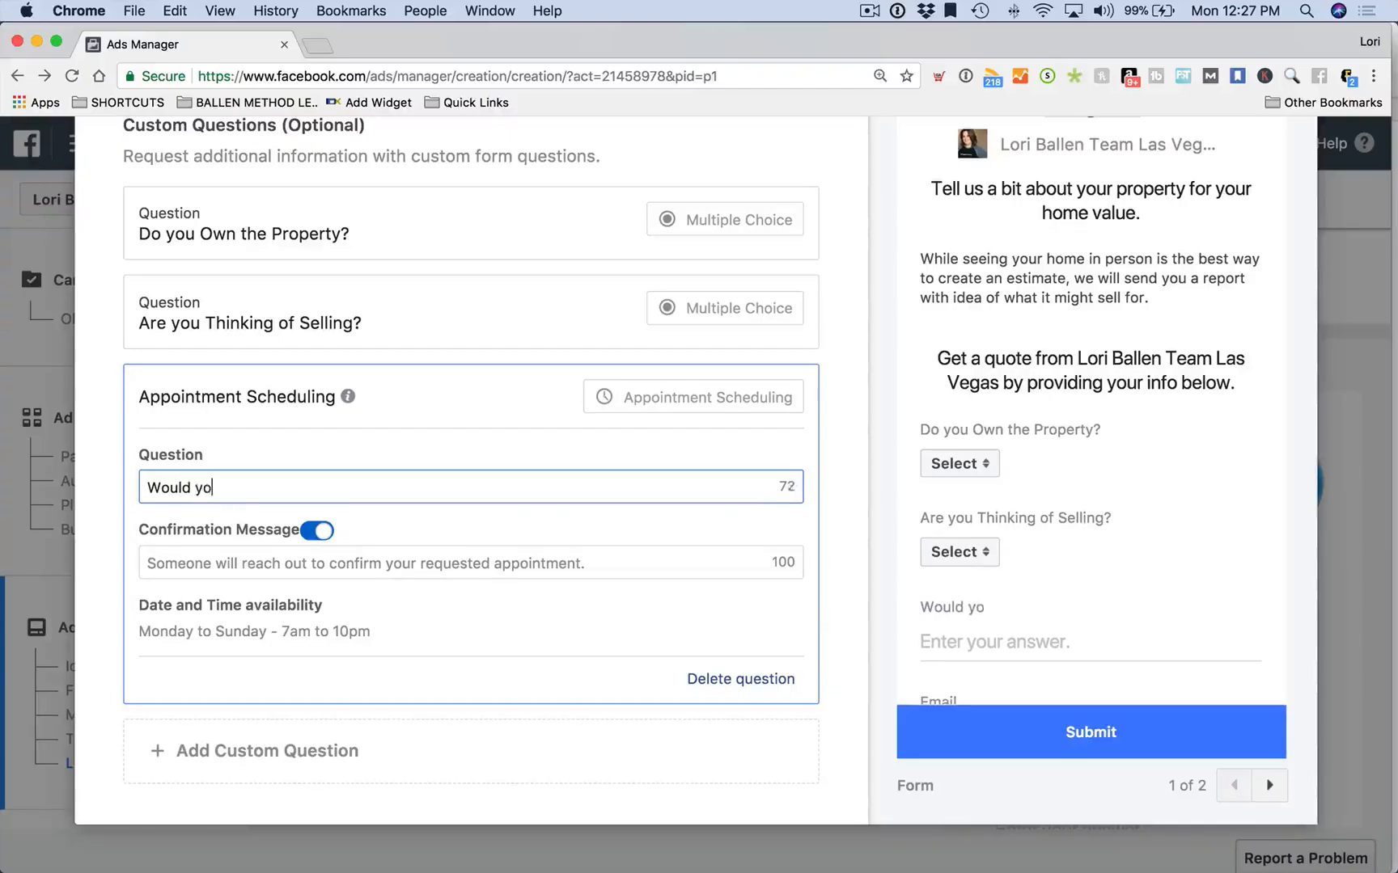
pyautogui.write('u like to schedul')
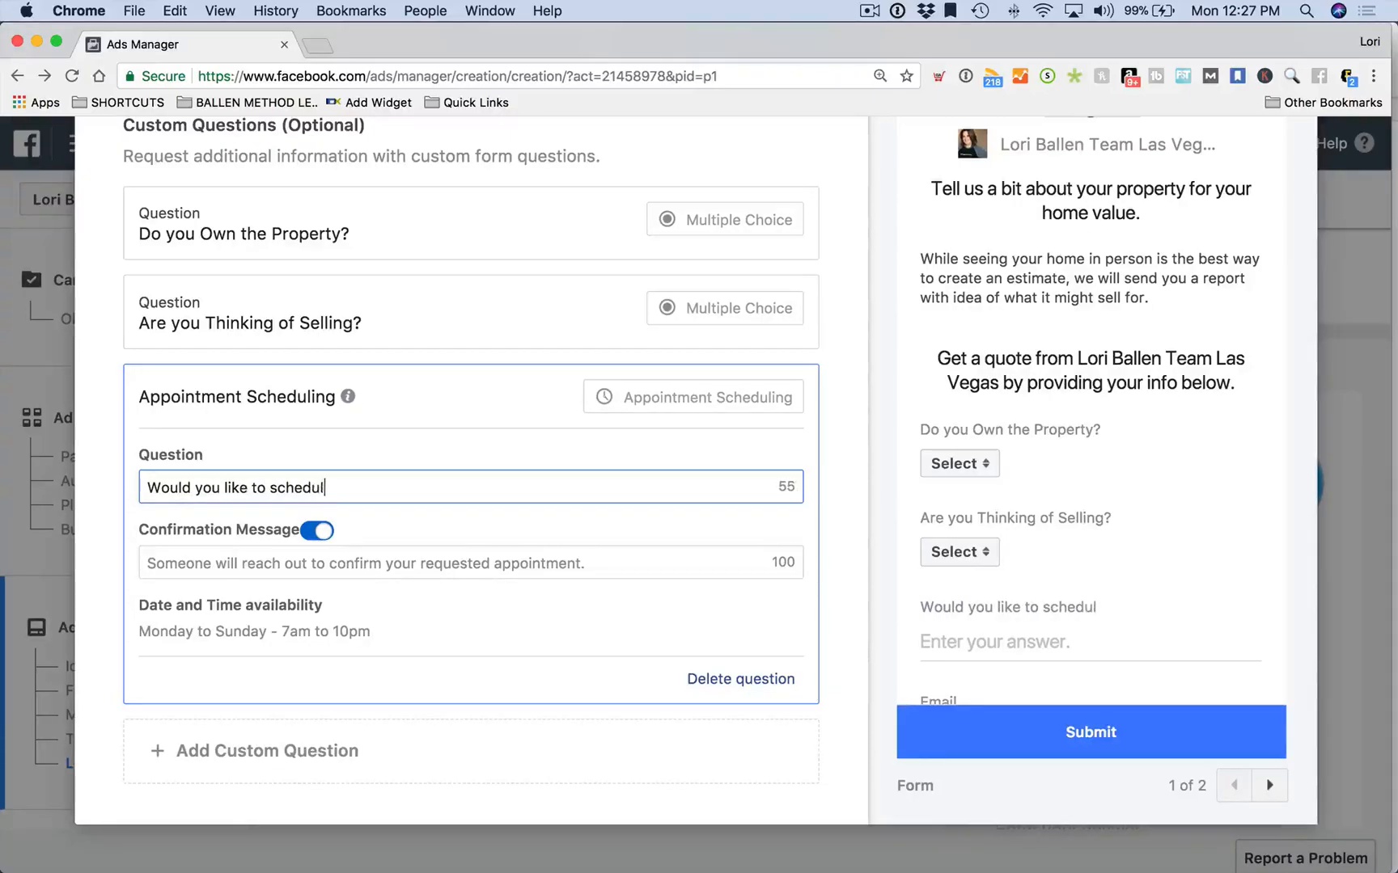
pyautogui.write('e an in home consultation')
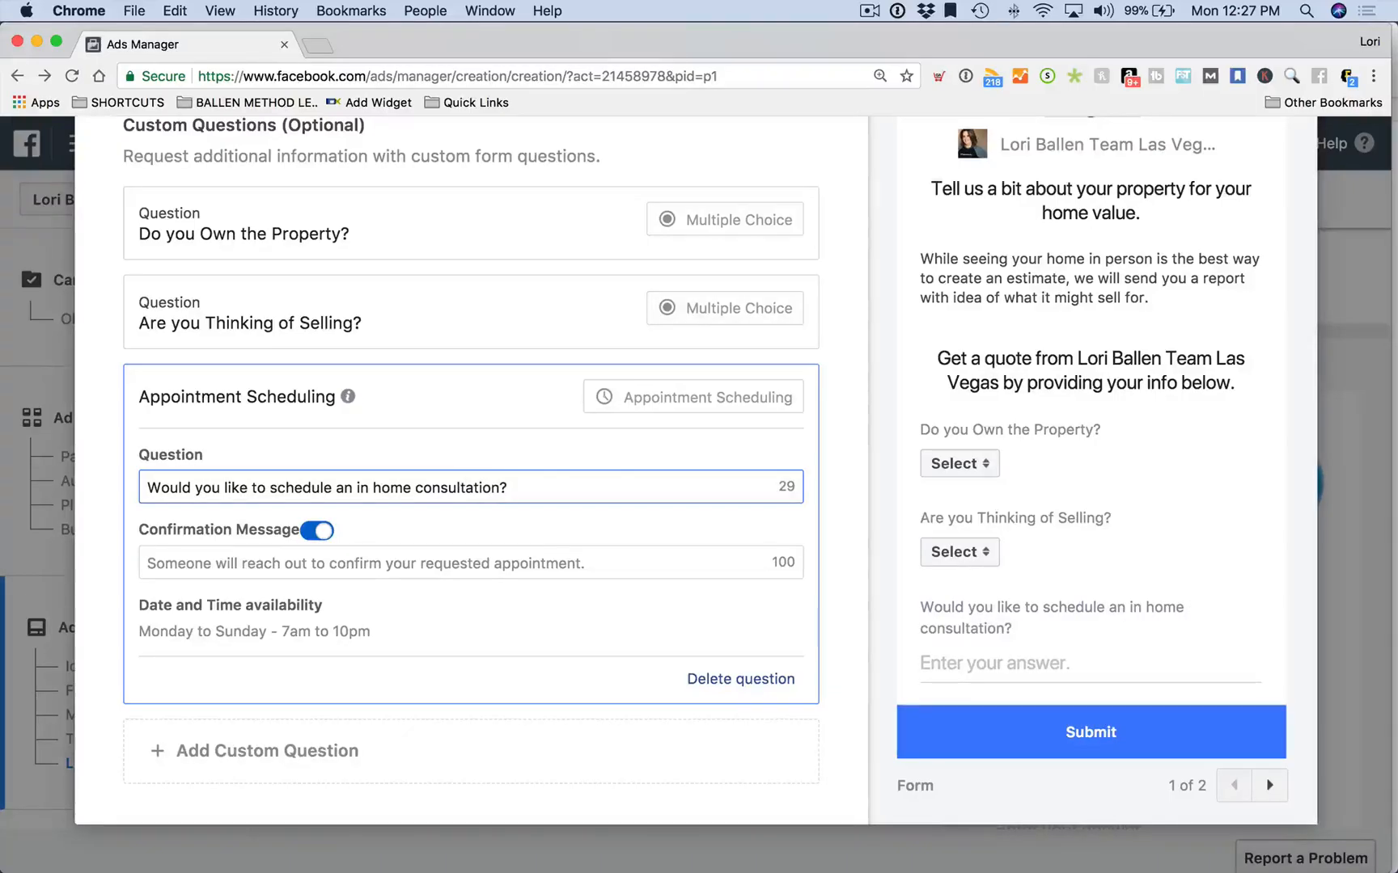
pyautogui.write(' with a')
pyautogui.press('BackSpace')
pyautogui.write('home value estimate?')
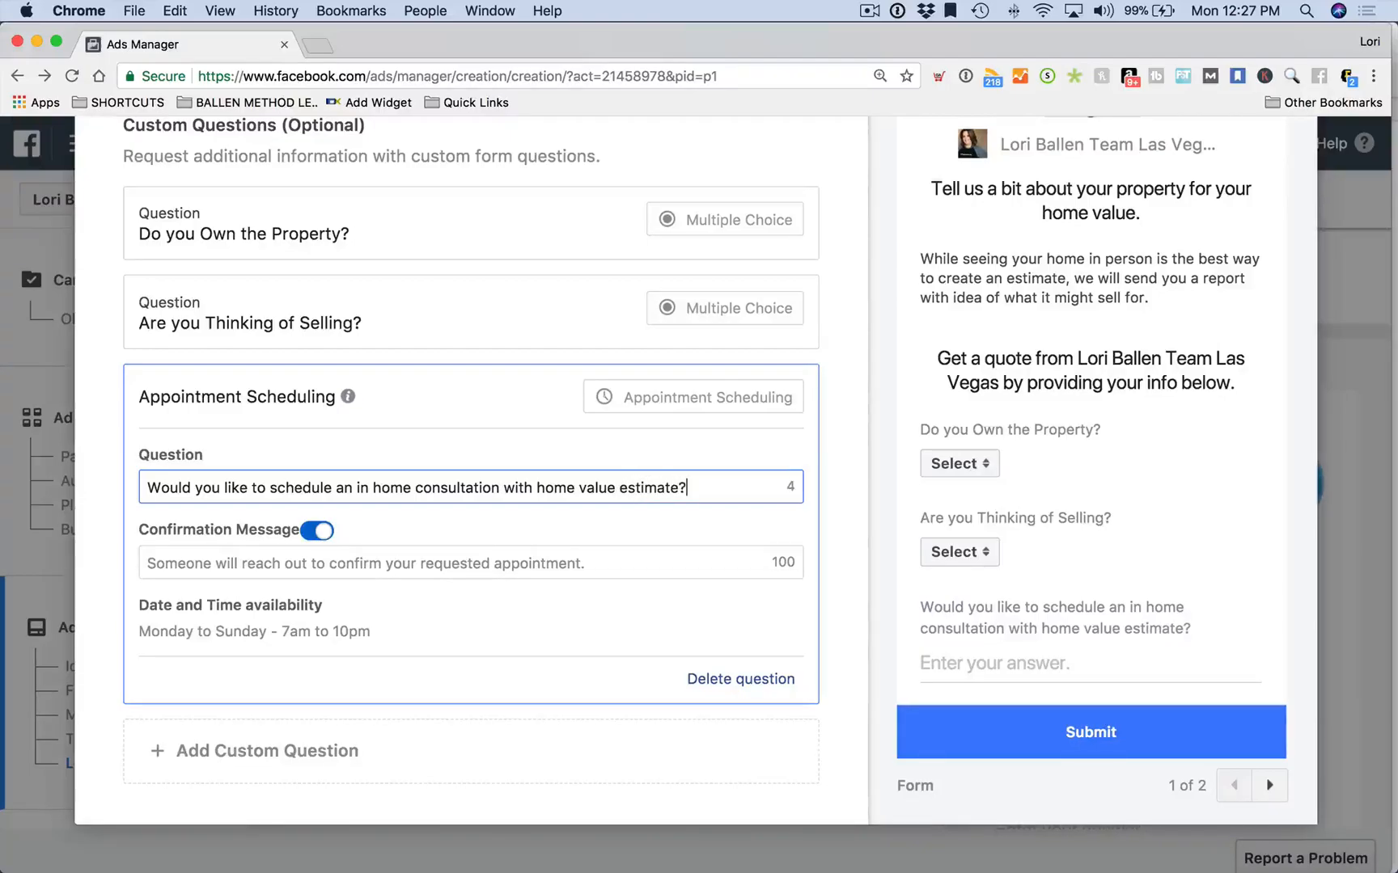
# Set the appointment confirmation message to 'Thank You'
pyautogui.scroll(-1, 267, 530)
pyautogui.click(267, 531)
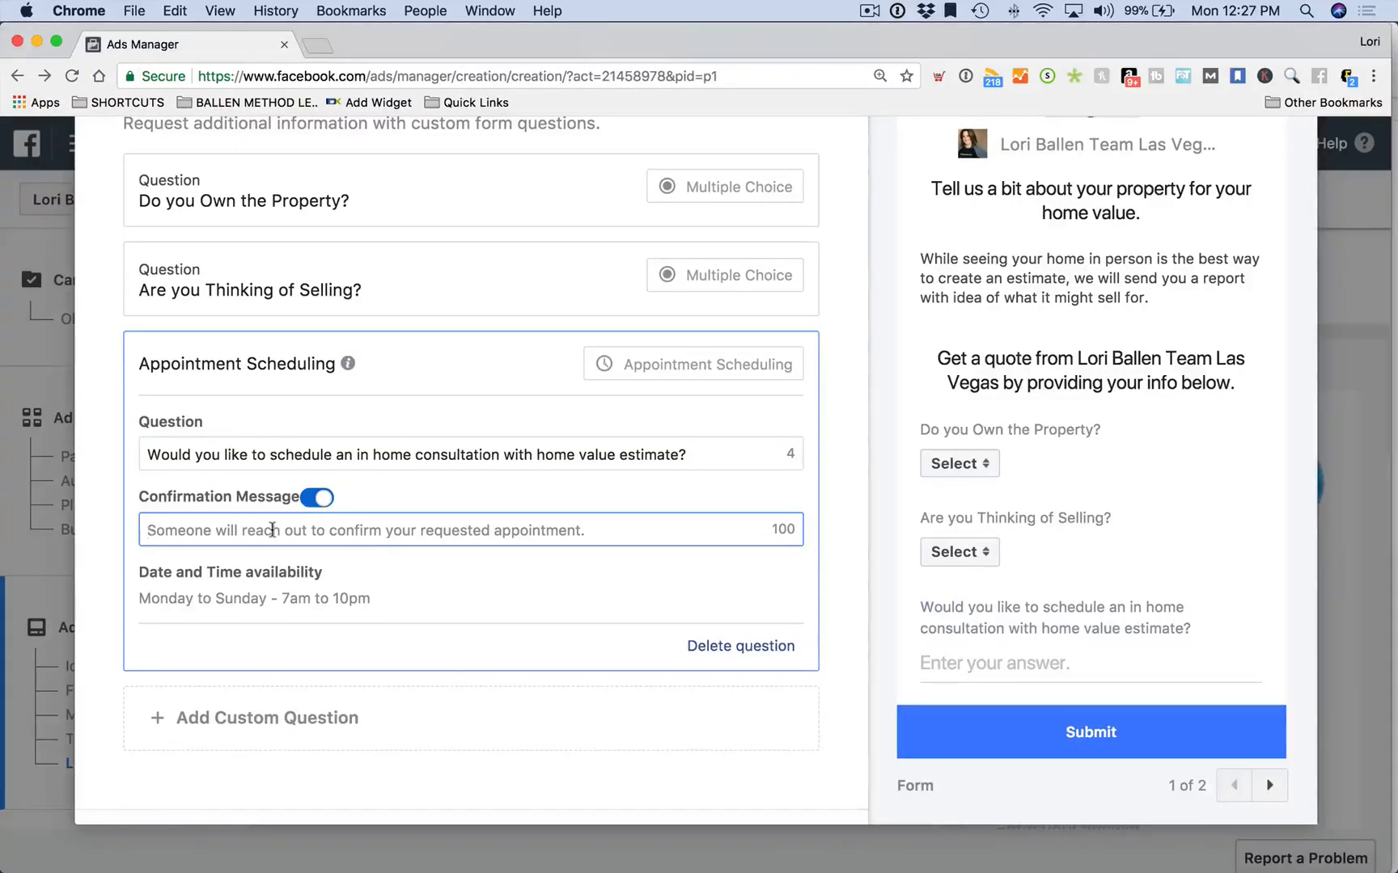
pyautogui.write('Yes')
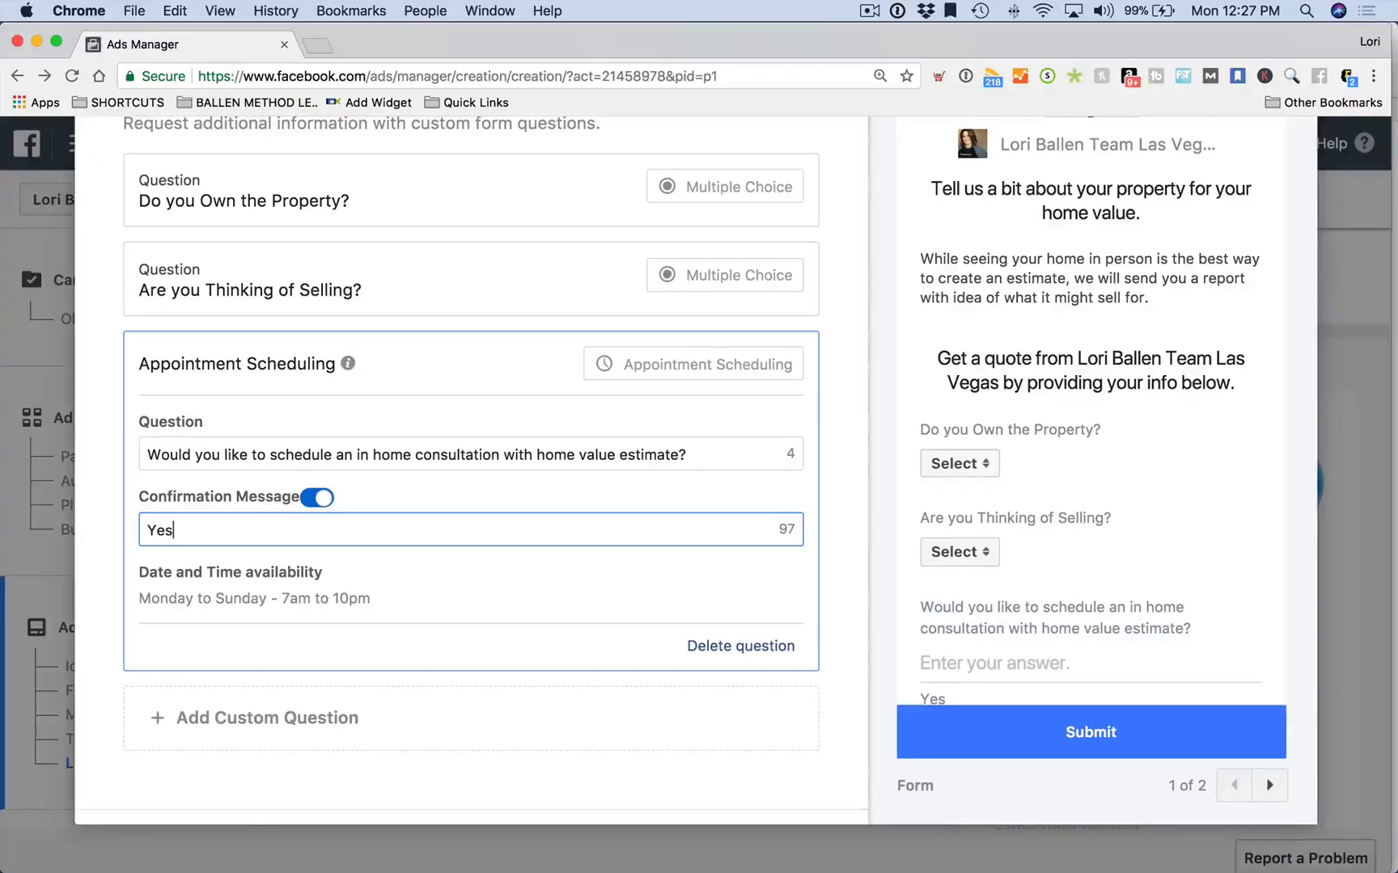
pyautogui.scroll(-5, 1077, 618)
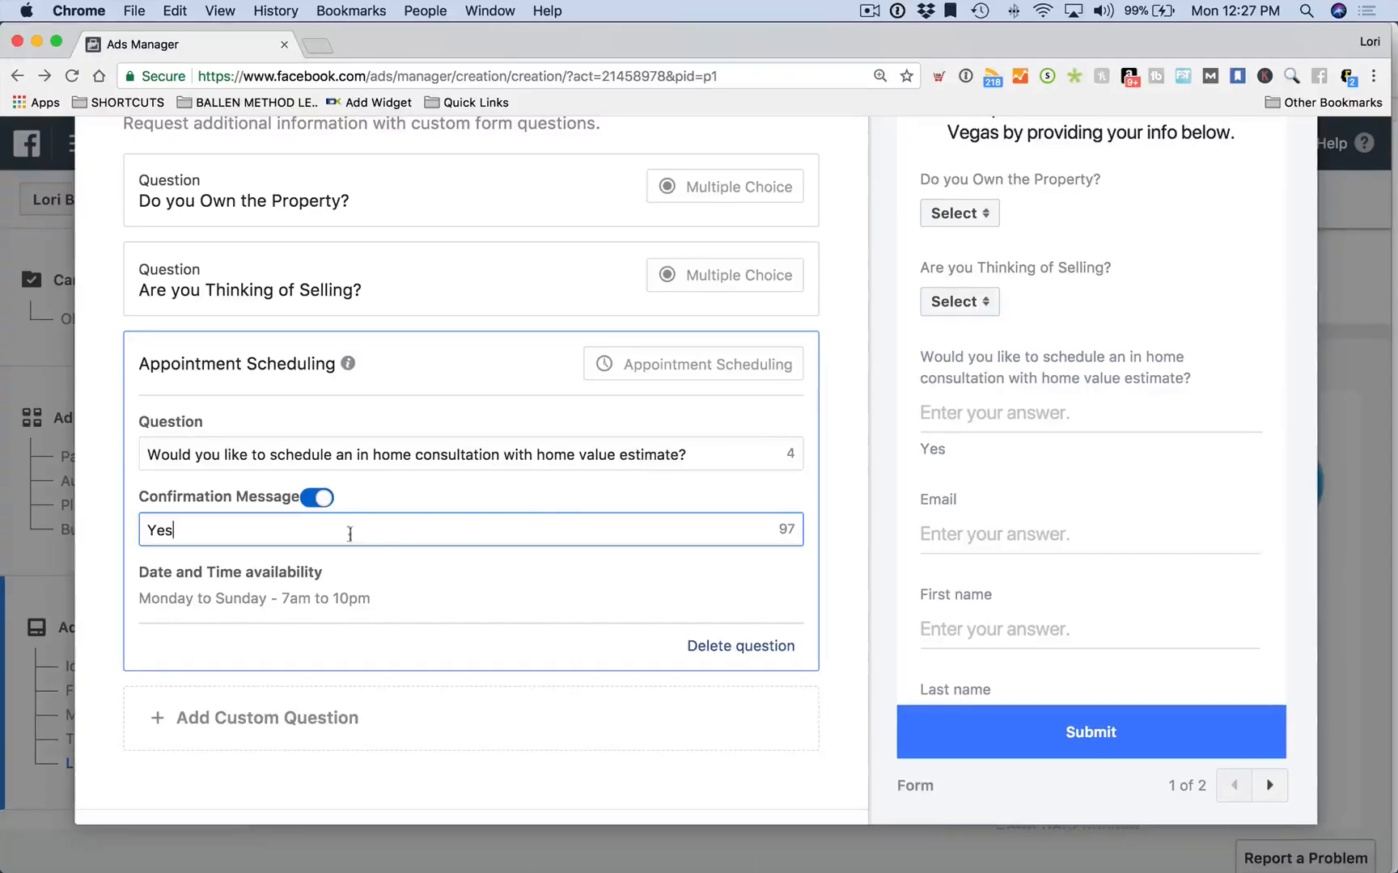
pyautogui.moveTo(201, 530); pyautogui.dragTo(118, 529)
pyautogui.write('Thank You')
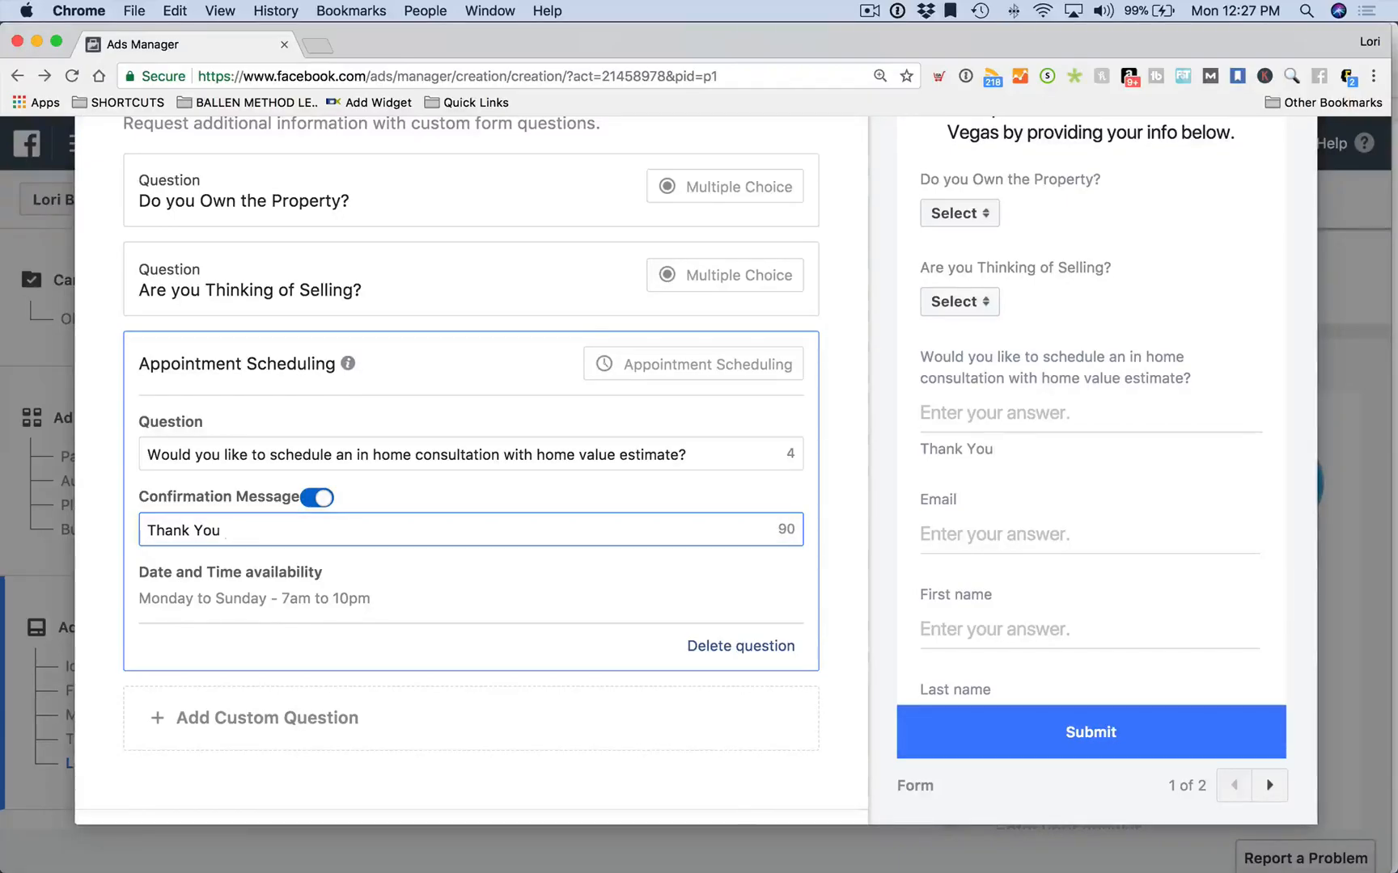
pyautogui.click(663, 452)
pyautogui.scroll(-1, 708, 450)
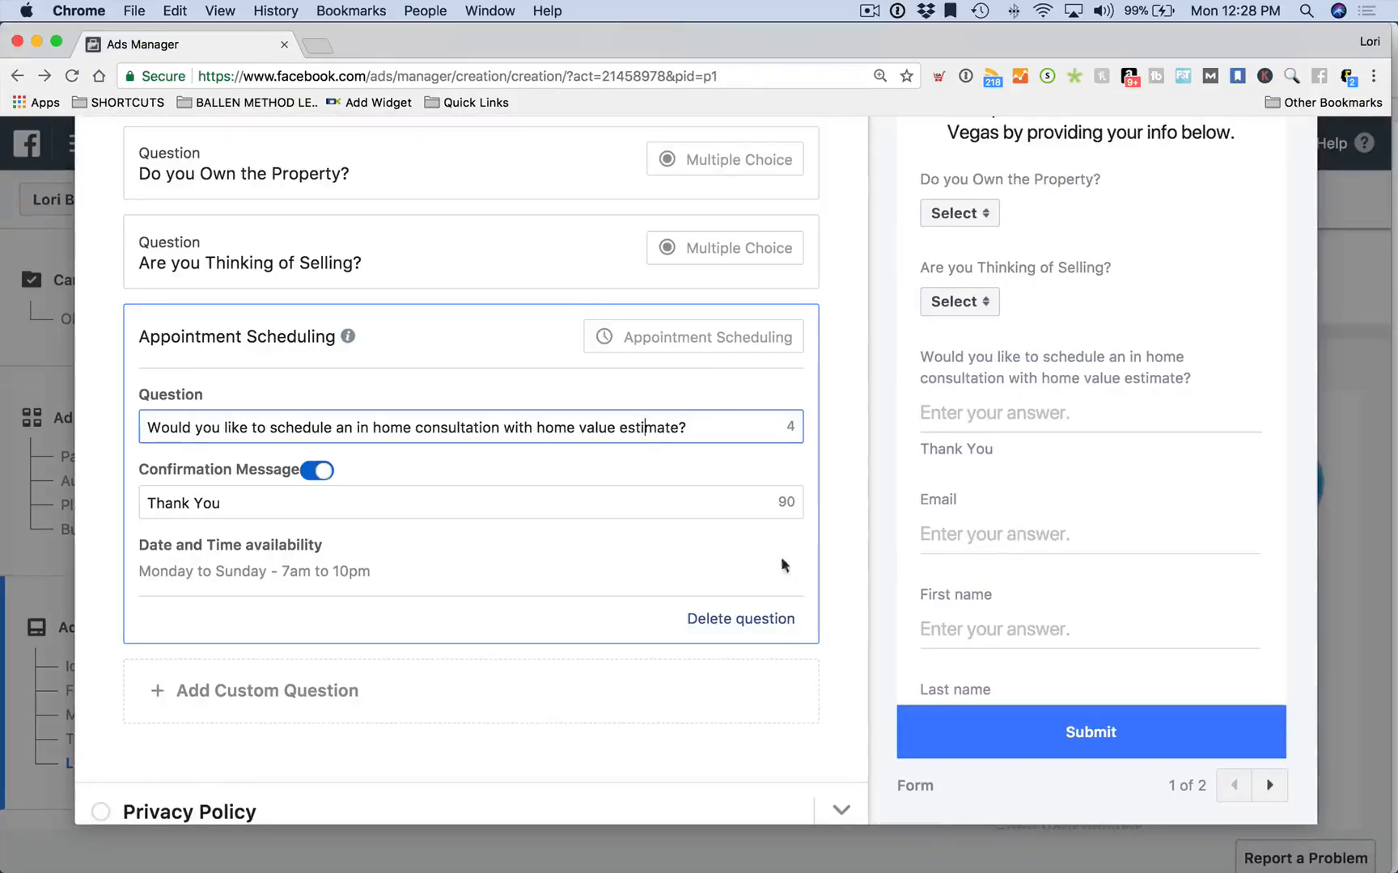
pyautogui.scroll(2, 577, 548)
pyautogui.moveTo(340, 393)
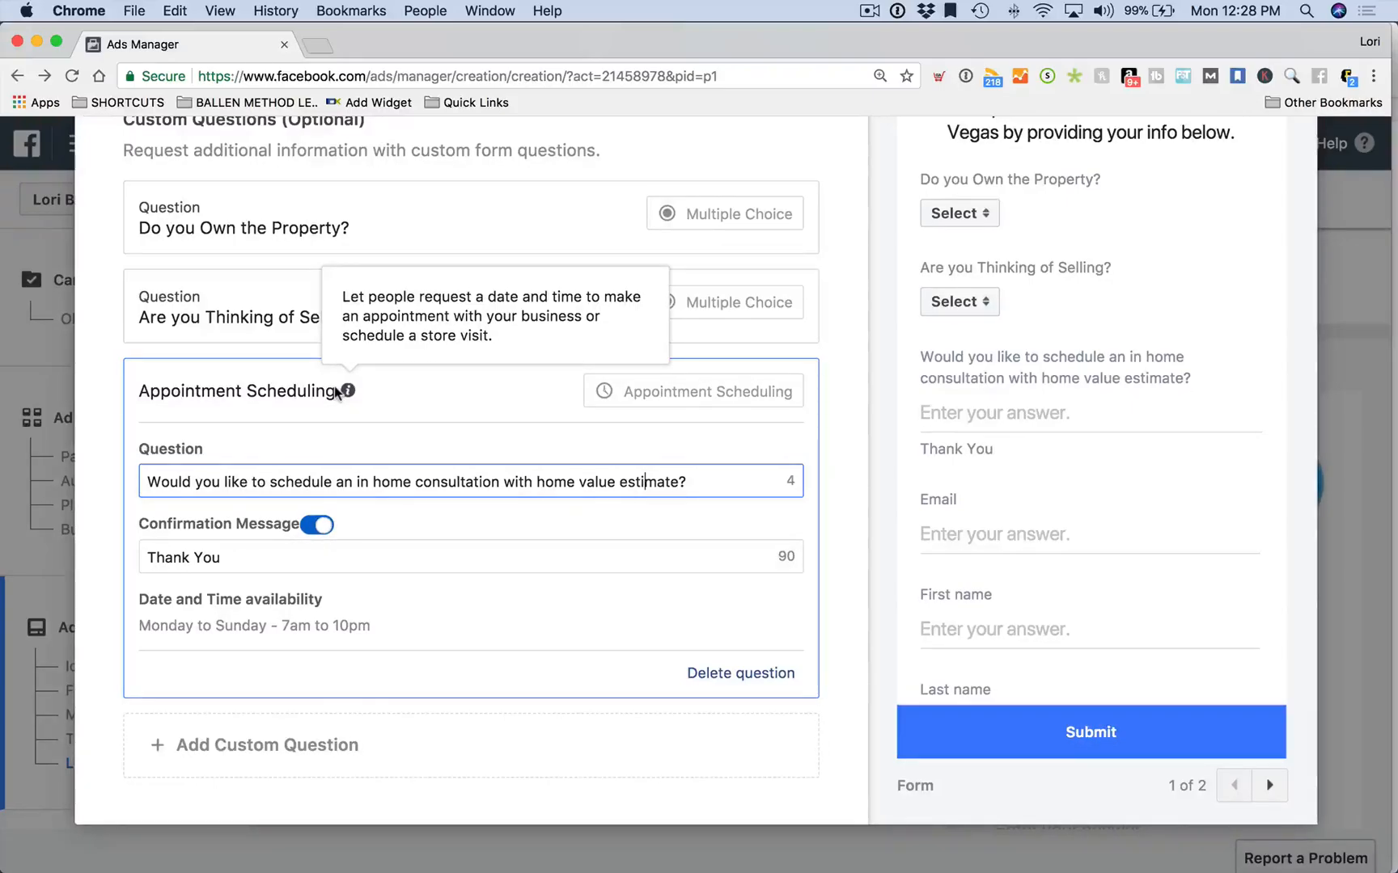
# Extend the confirmation to 'Thank You, if you selected yes, we will contact you to confirm your appointment.'
pyautogui.click(732, 486)
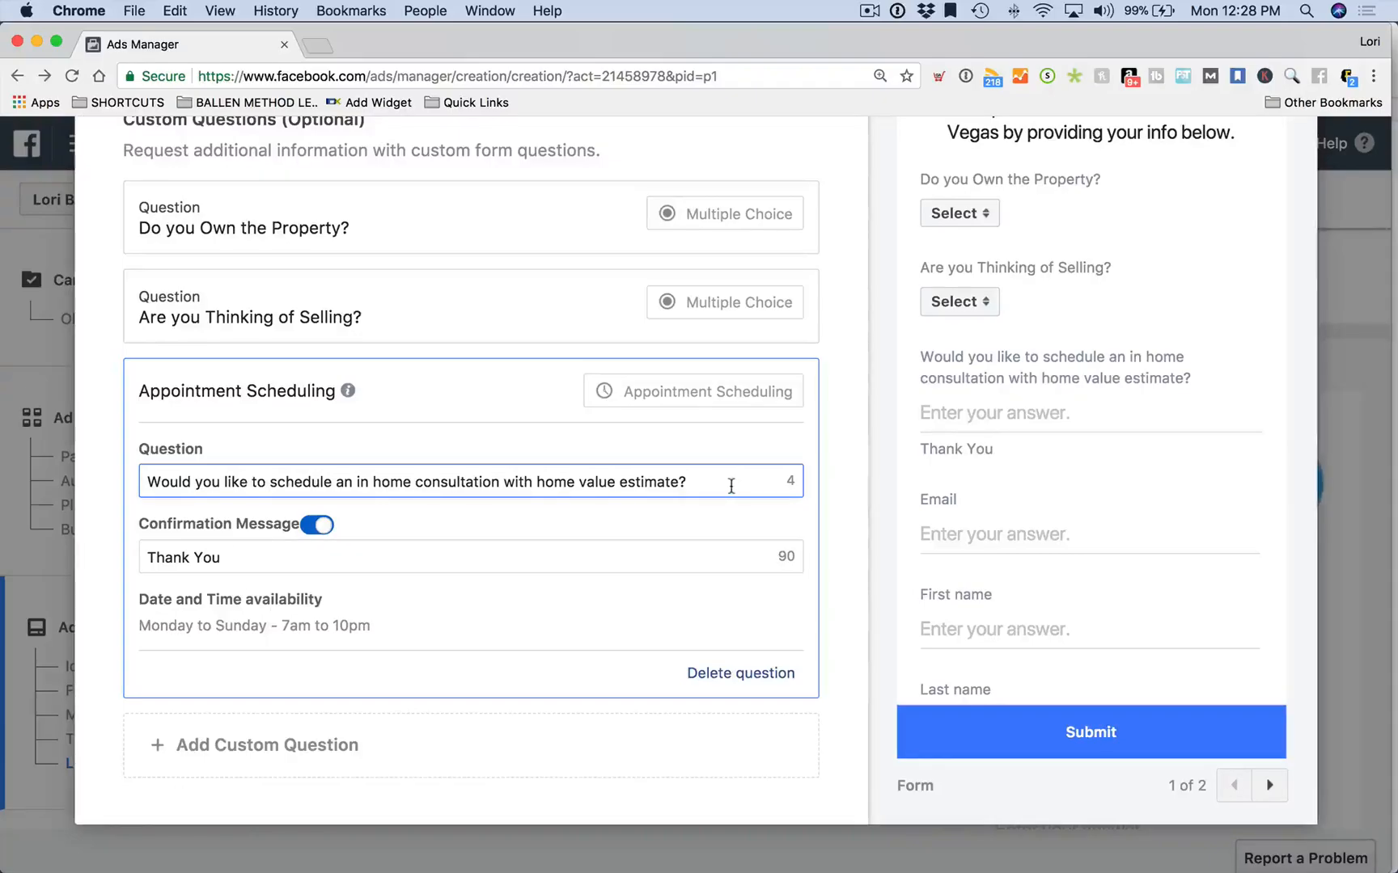
pyautogui.click(373, 566)
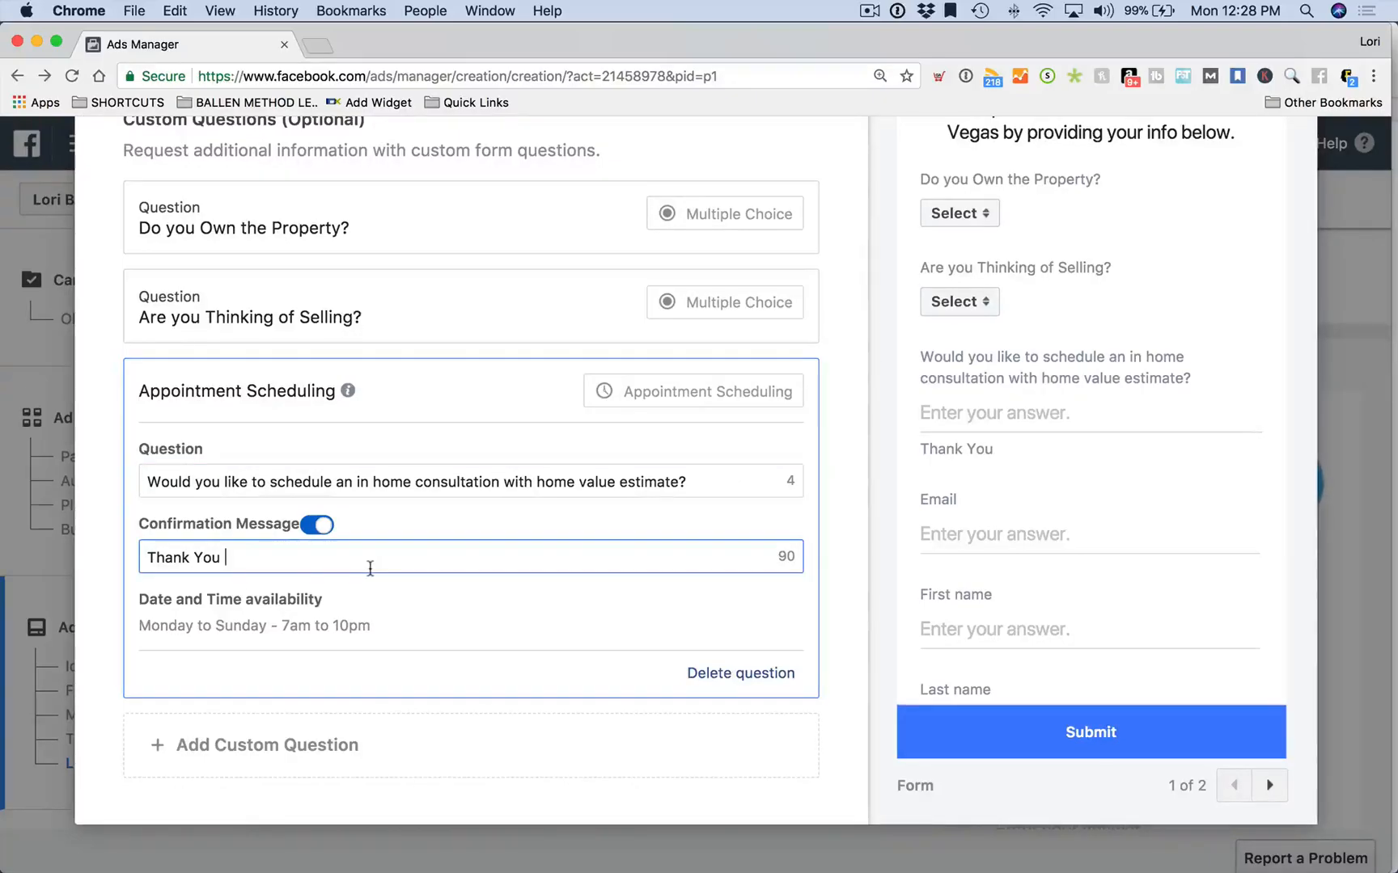
pyautogui.write(', we will ')
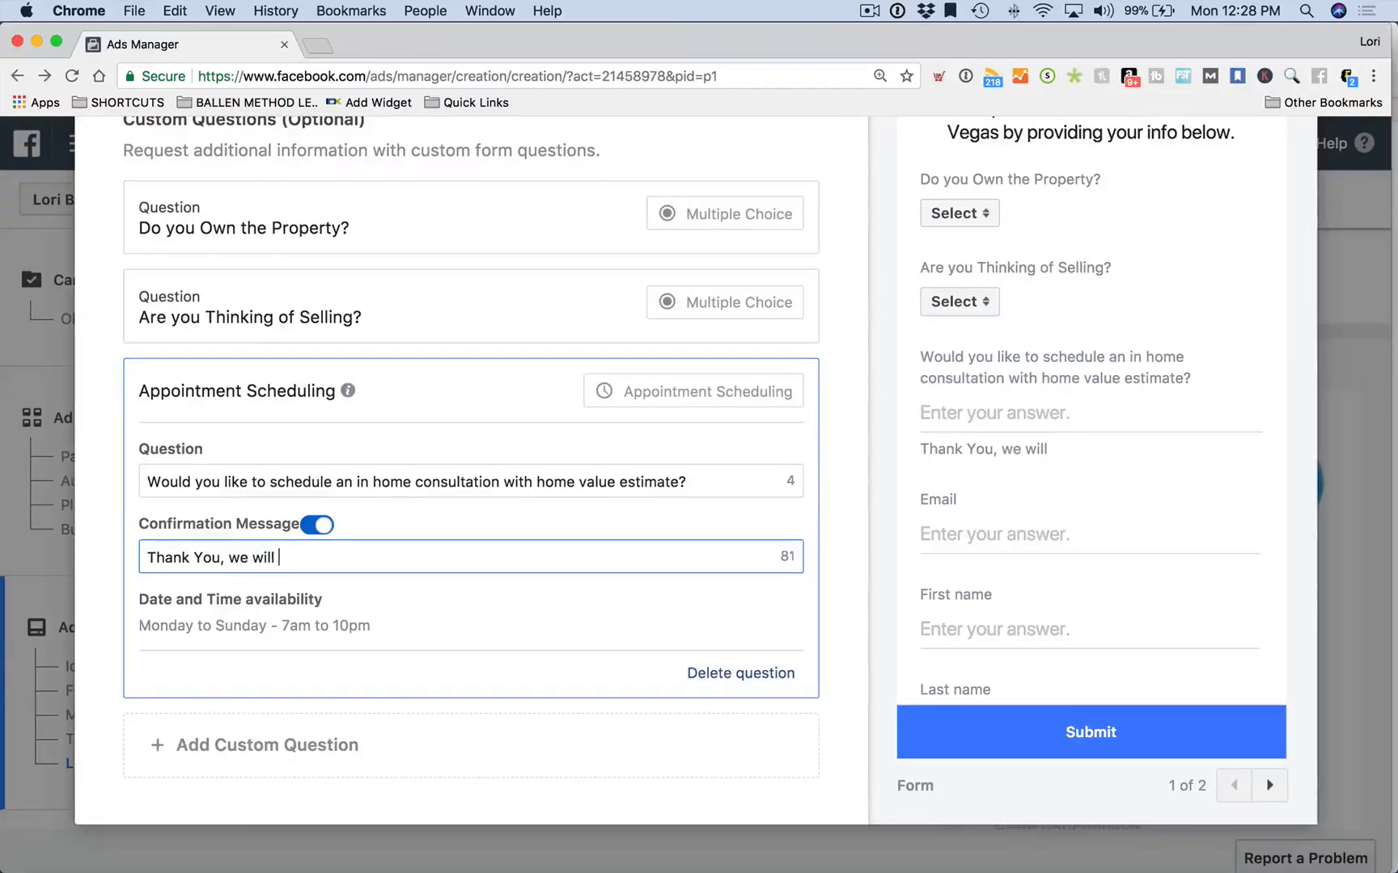
pyautogui.write('contact you to conf')
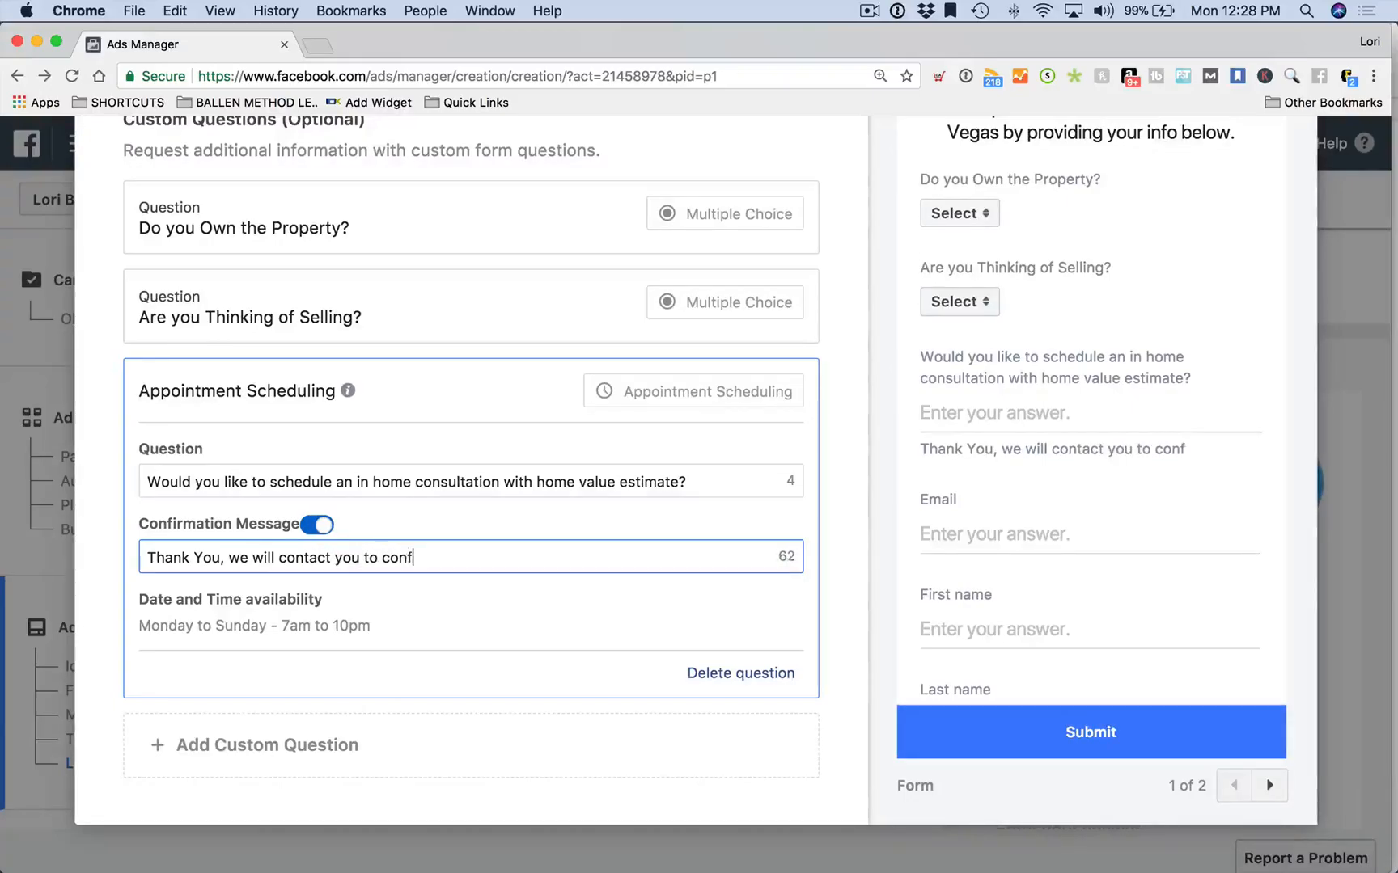
pyautogui.write('irm your appointment.')
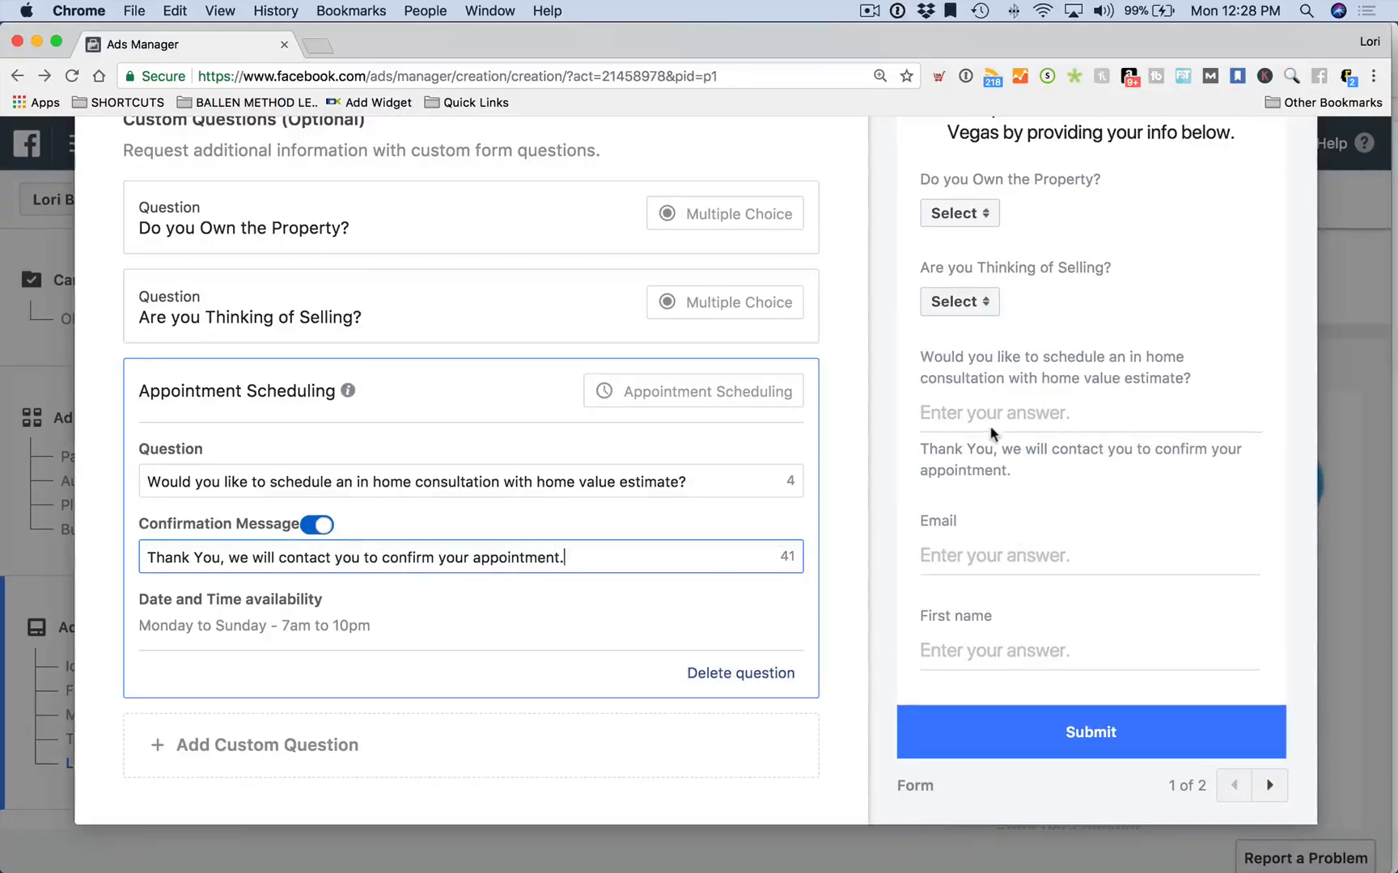
pyautogui.click(993, 419)
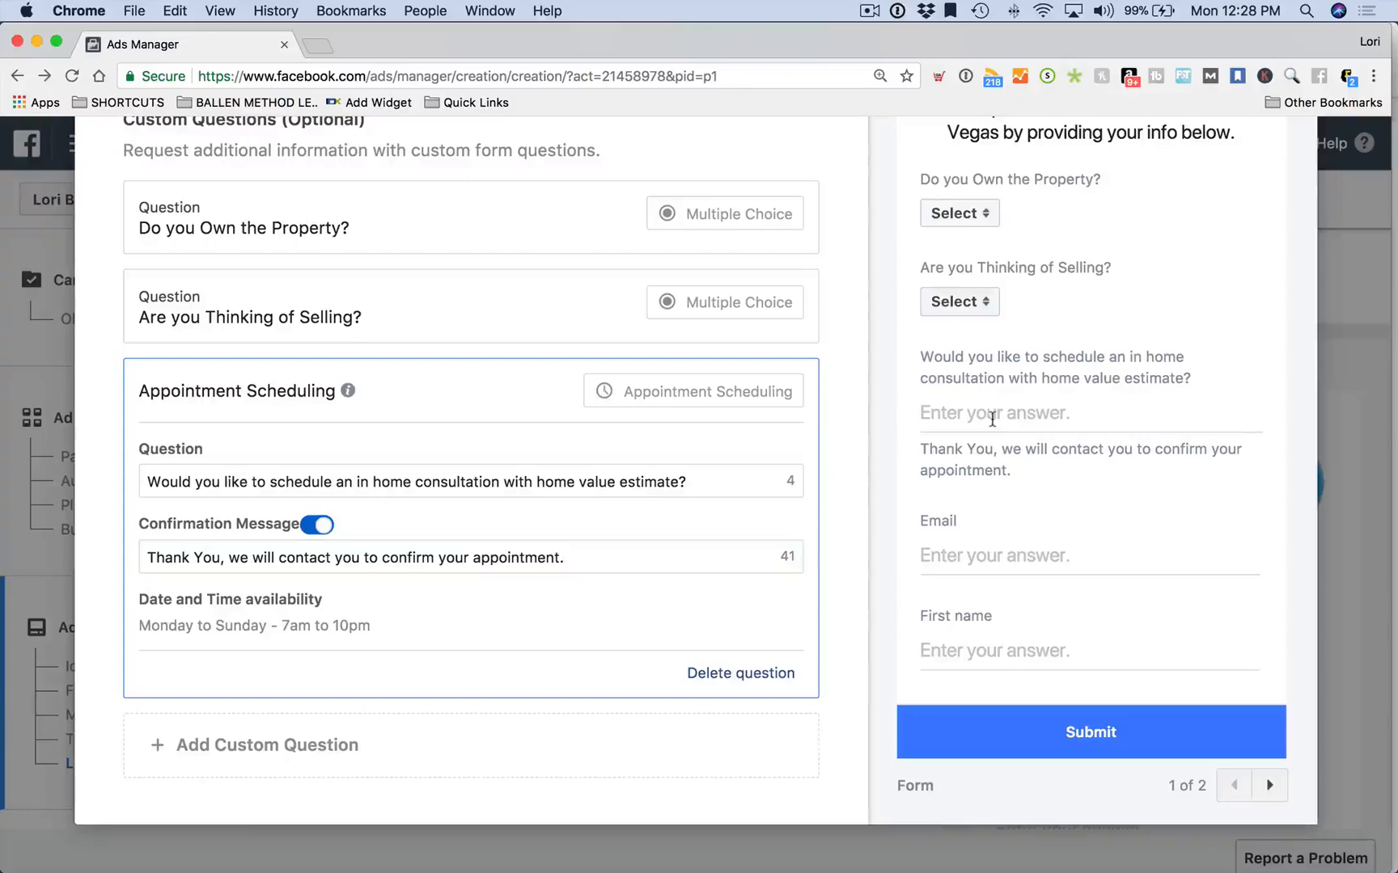
pyautogui.click(224, 560)
pyautogui.write('if you selected yes,')
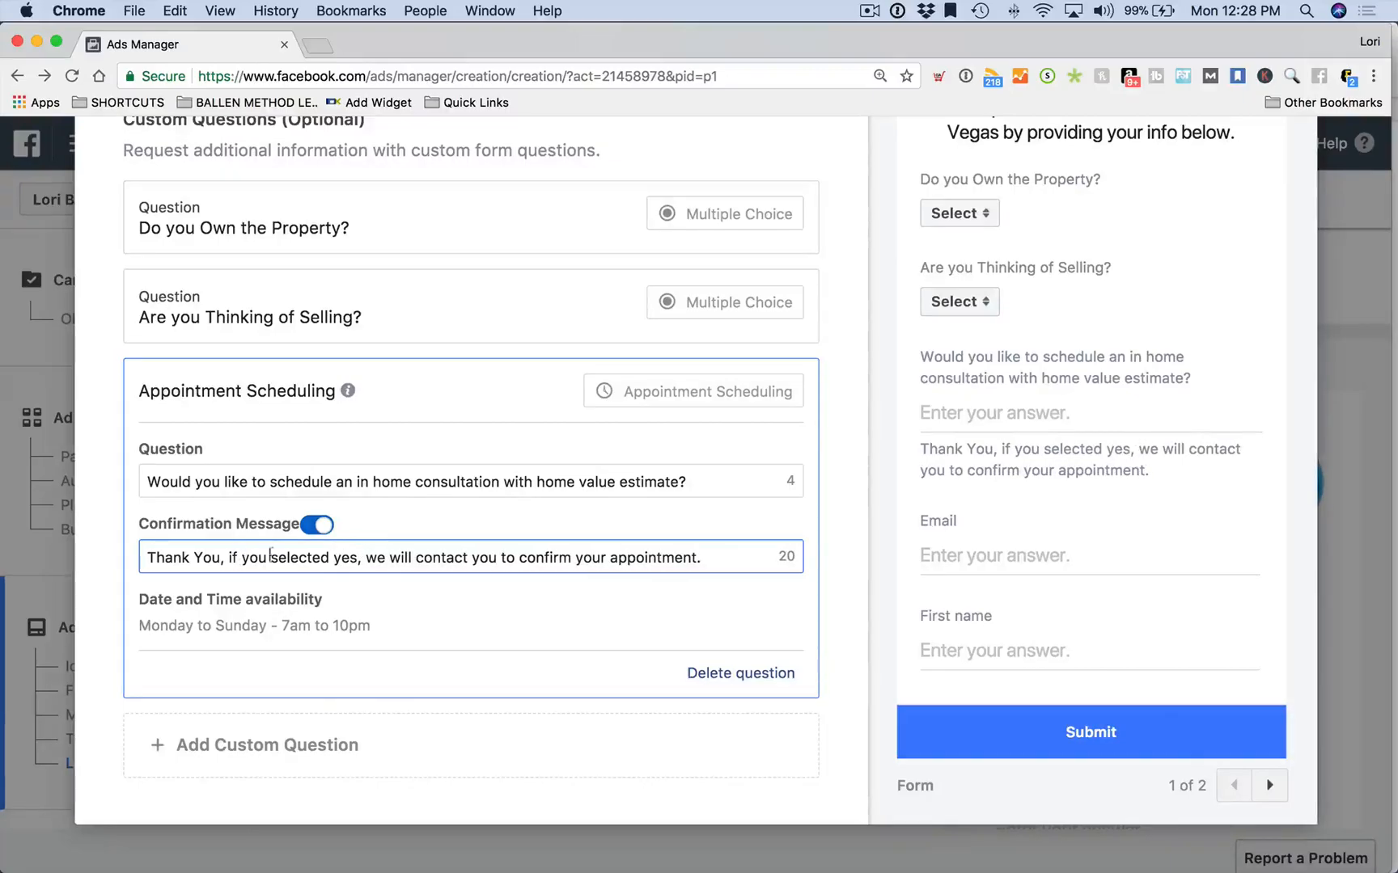
pyautogui.click(1043, 402)
pyautogui.scroll(1, 1039, 406)
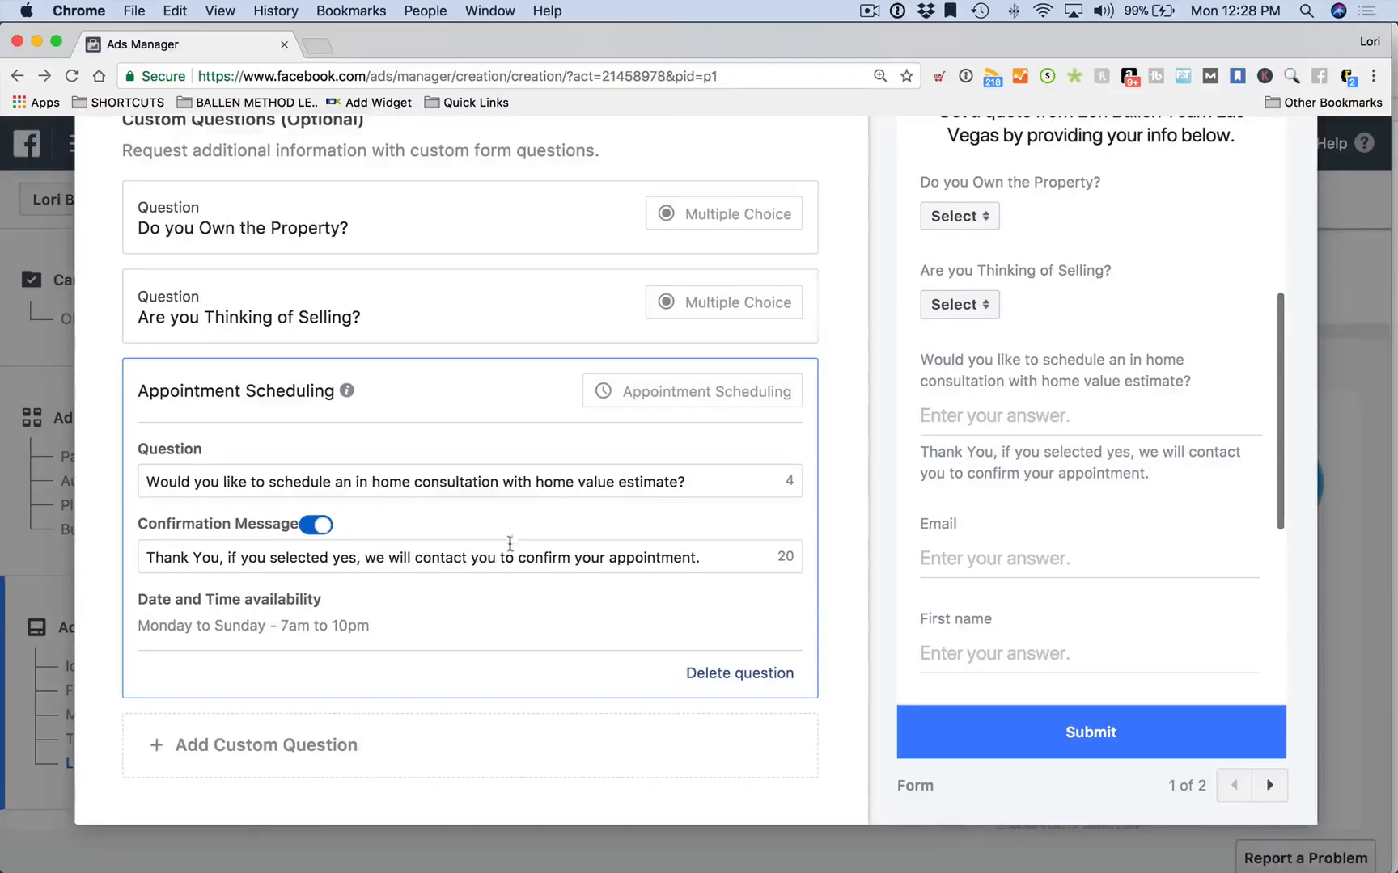
pyautogui.scroll(-1, 497, 570)
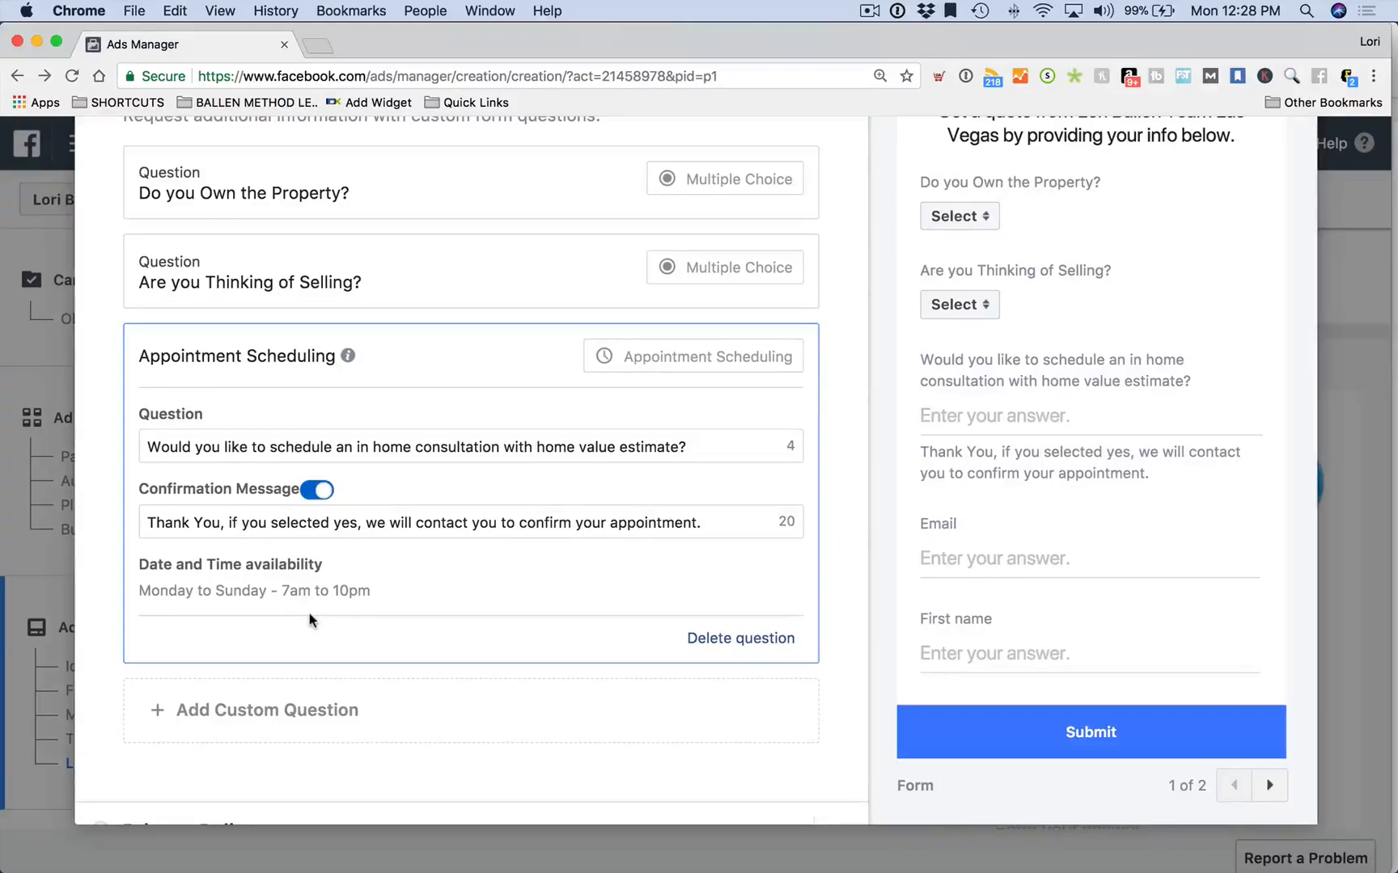
pyautogui.scroll(-1, 309, 613)
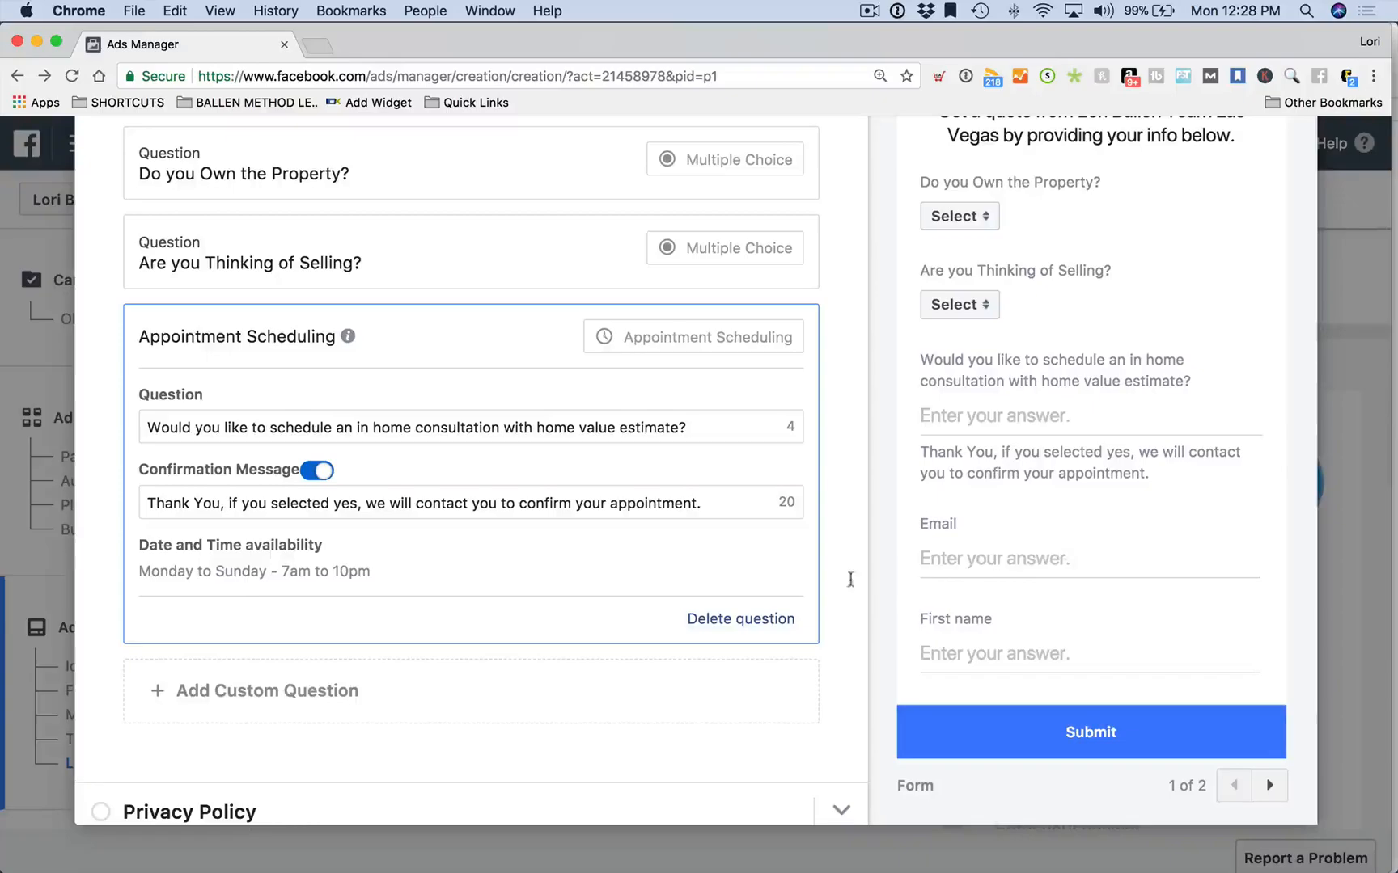
pyautogui.scroll(-3, 487, 583)
pyautogui.scroll(-3, 980, 525)
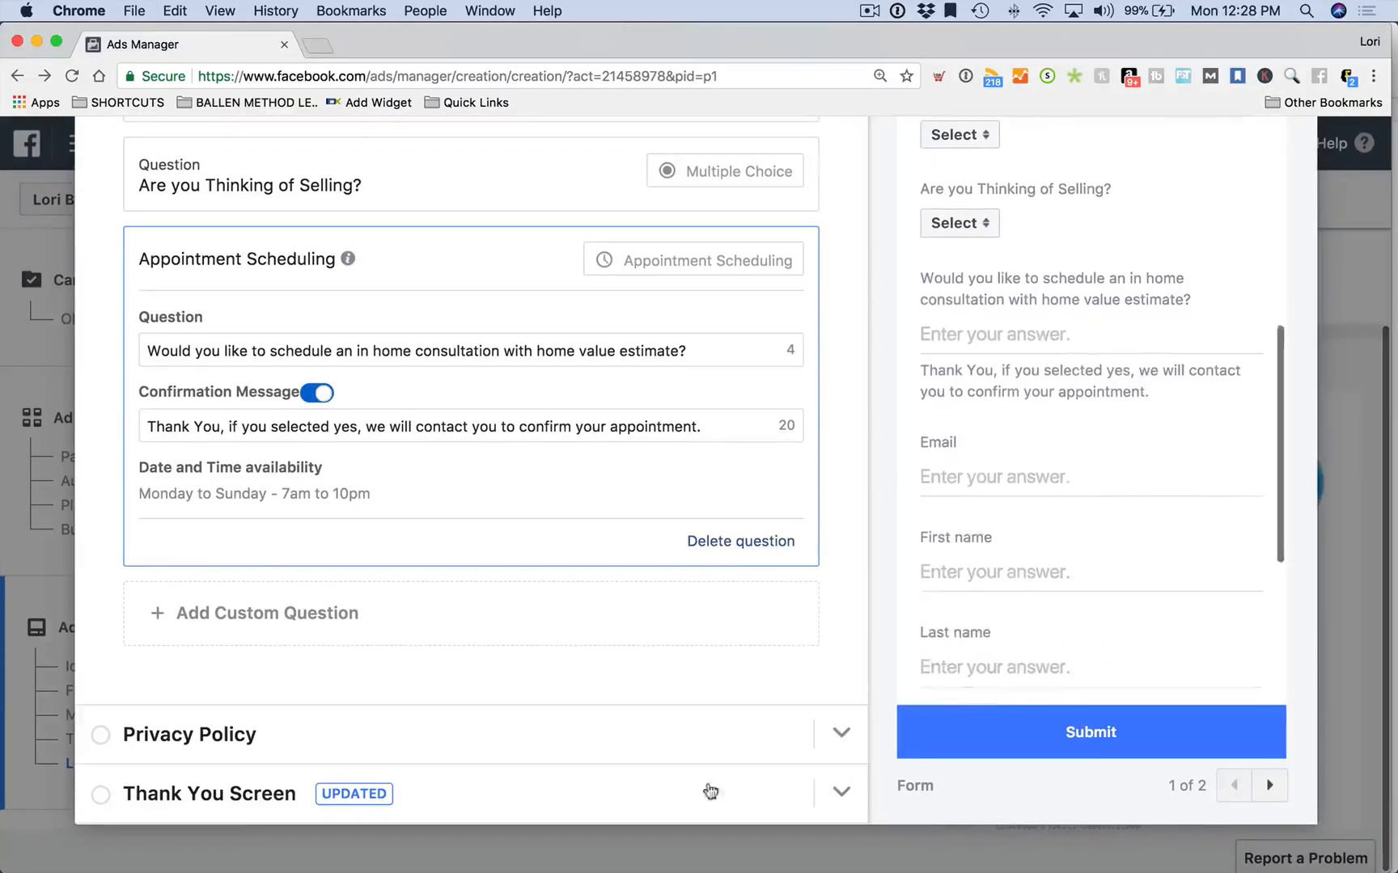
pyautogui.scroll(-3, 1178, 534)
pyautogui.scroll(-2, 1003, 339)
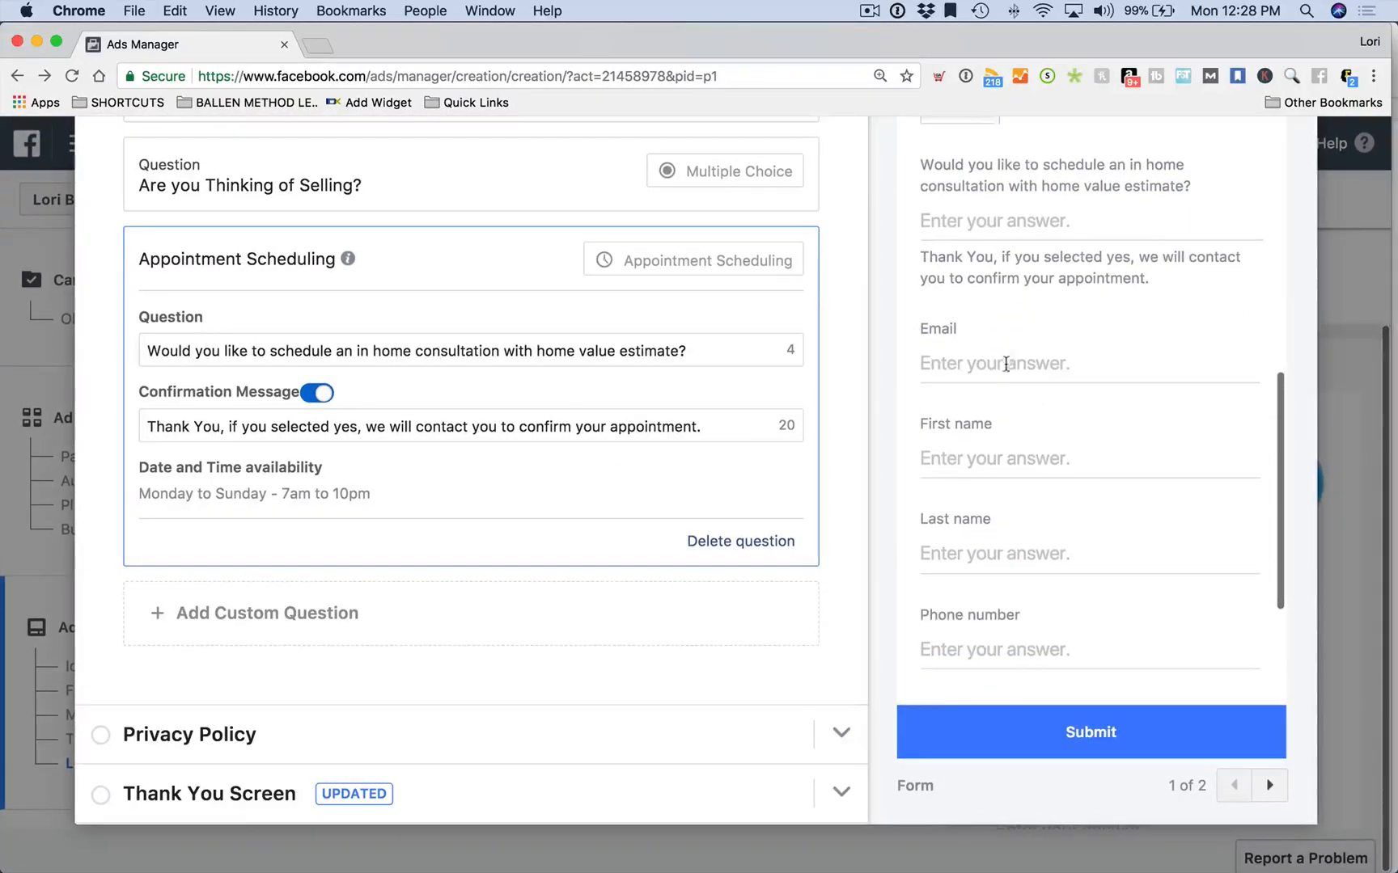
pyautogui.scroll(-1, 998, 370)
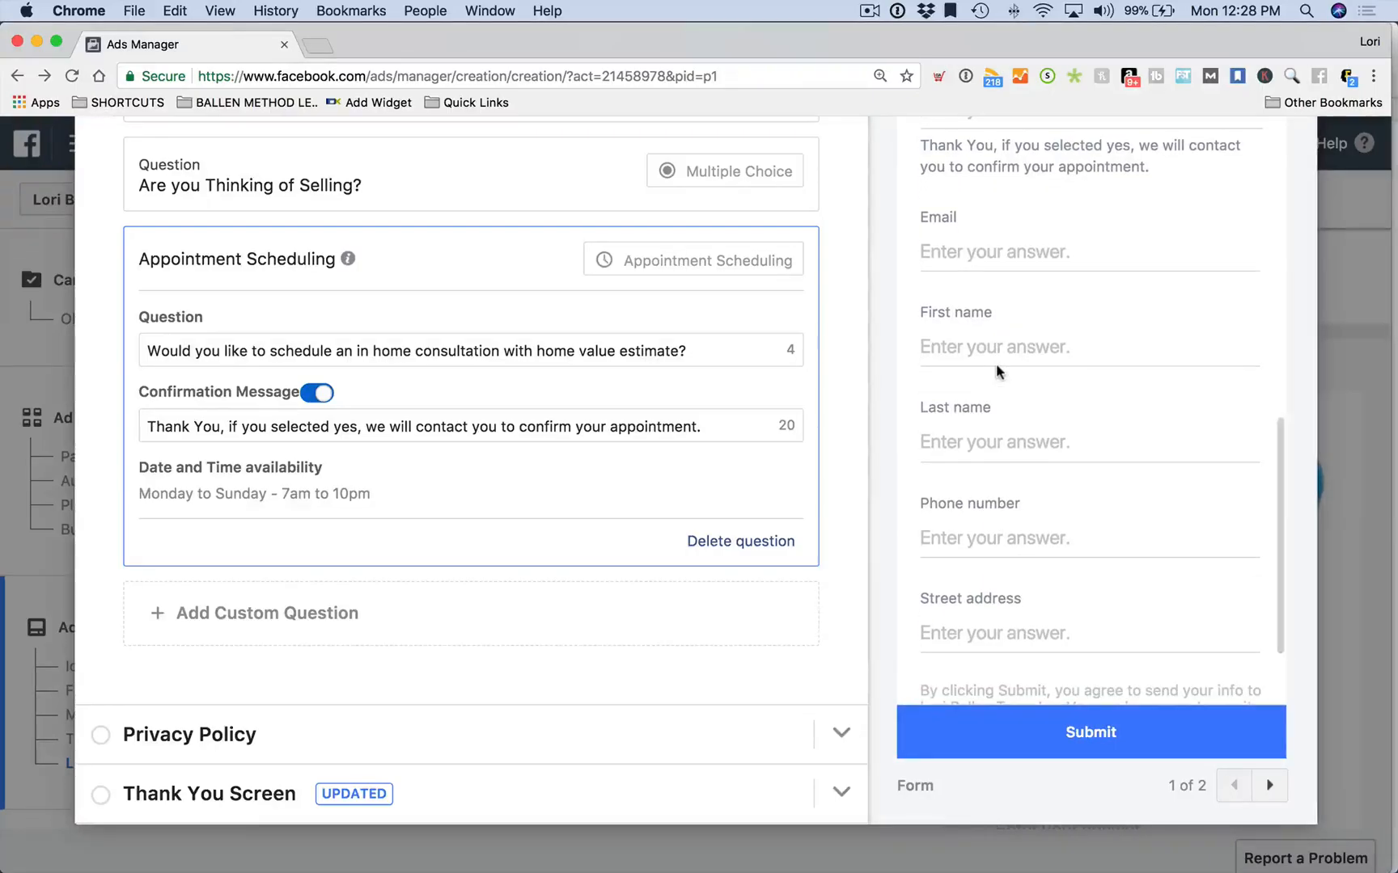
pyautogui.scroll(2, 480, 459)
pyautogui.scroll(10, 481, 461)
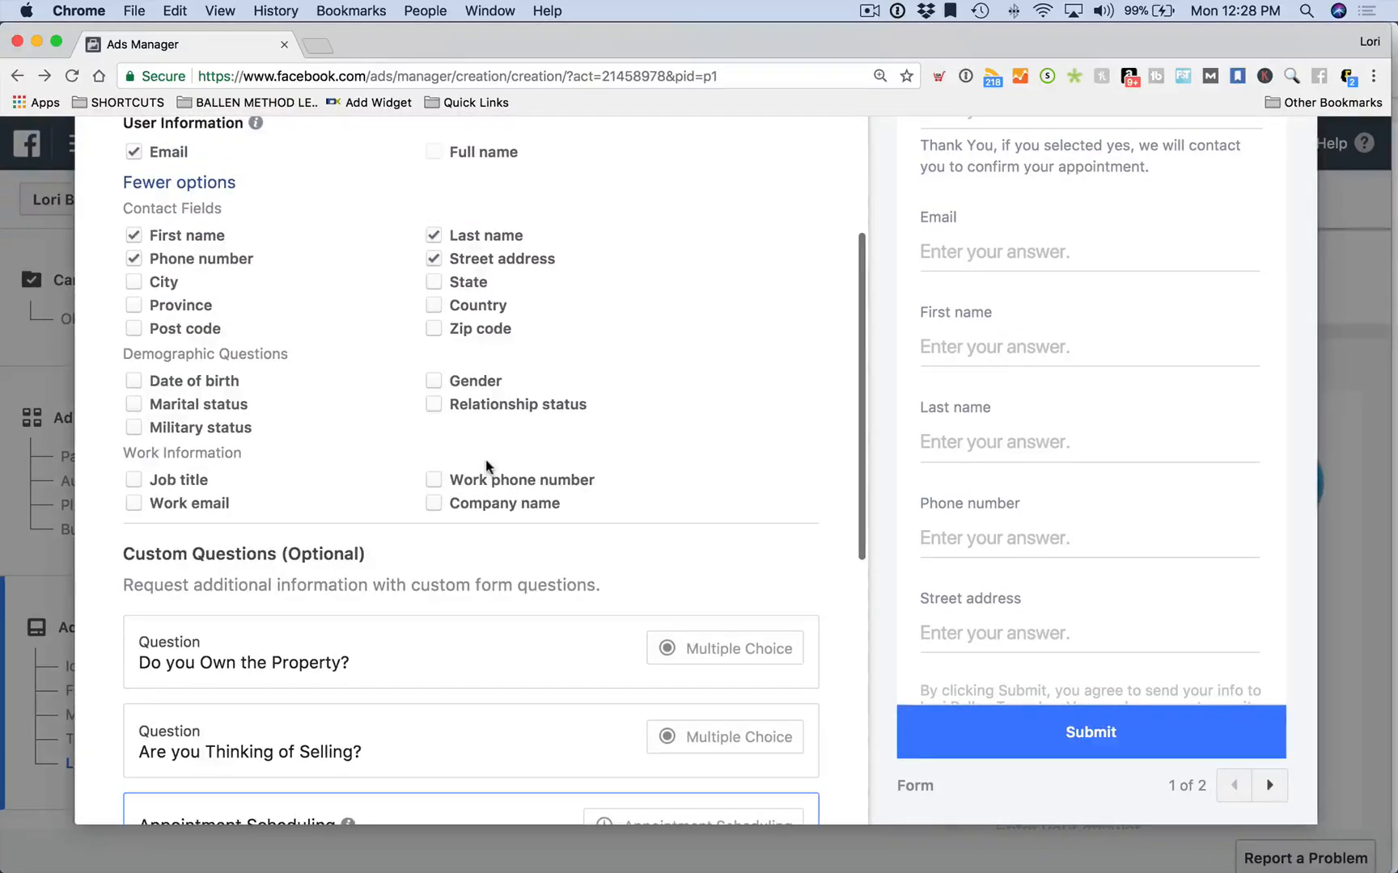
pyautogui.moveTo(934, 601); pyautogui.dragTo(705, 580)
pyautogui.scroll(-5, 335, 548)
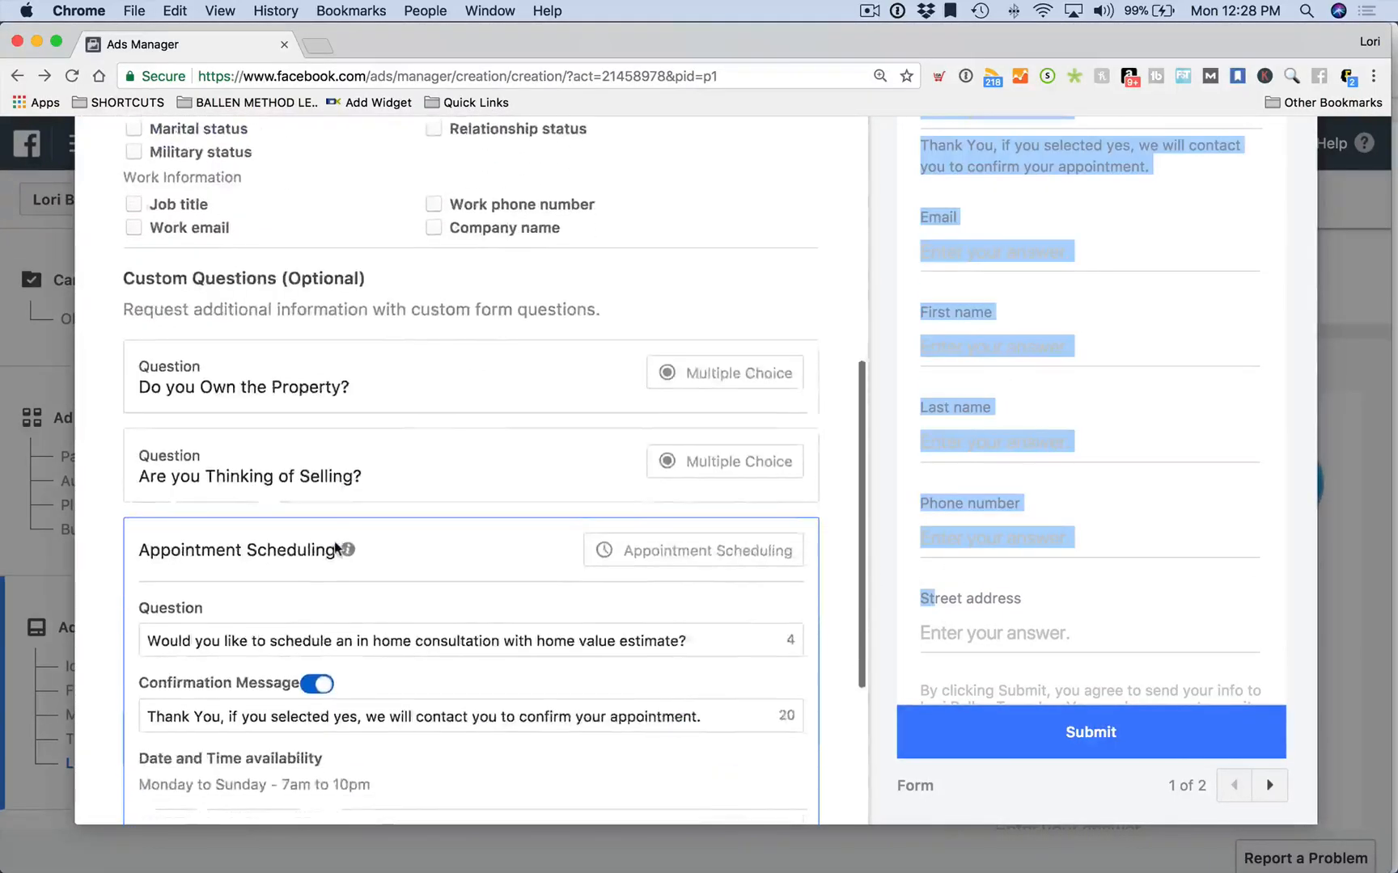
pyautogui.scroll(-2, 336, 547)
pyautogui.scroll(-4, 274, 527)
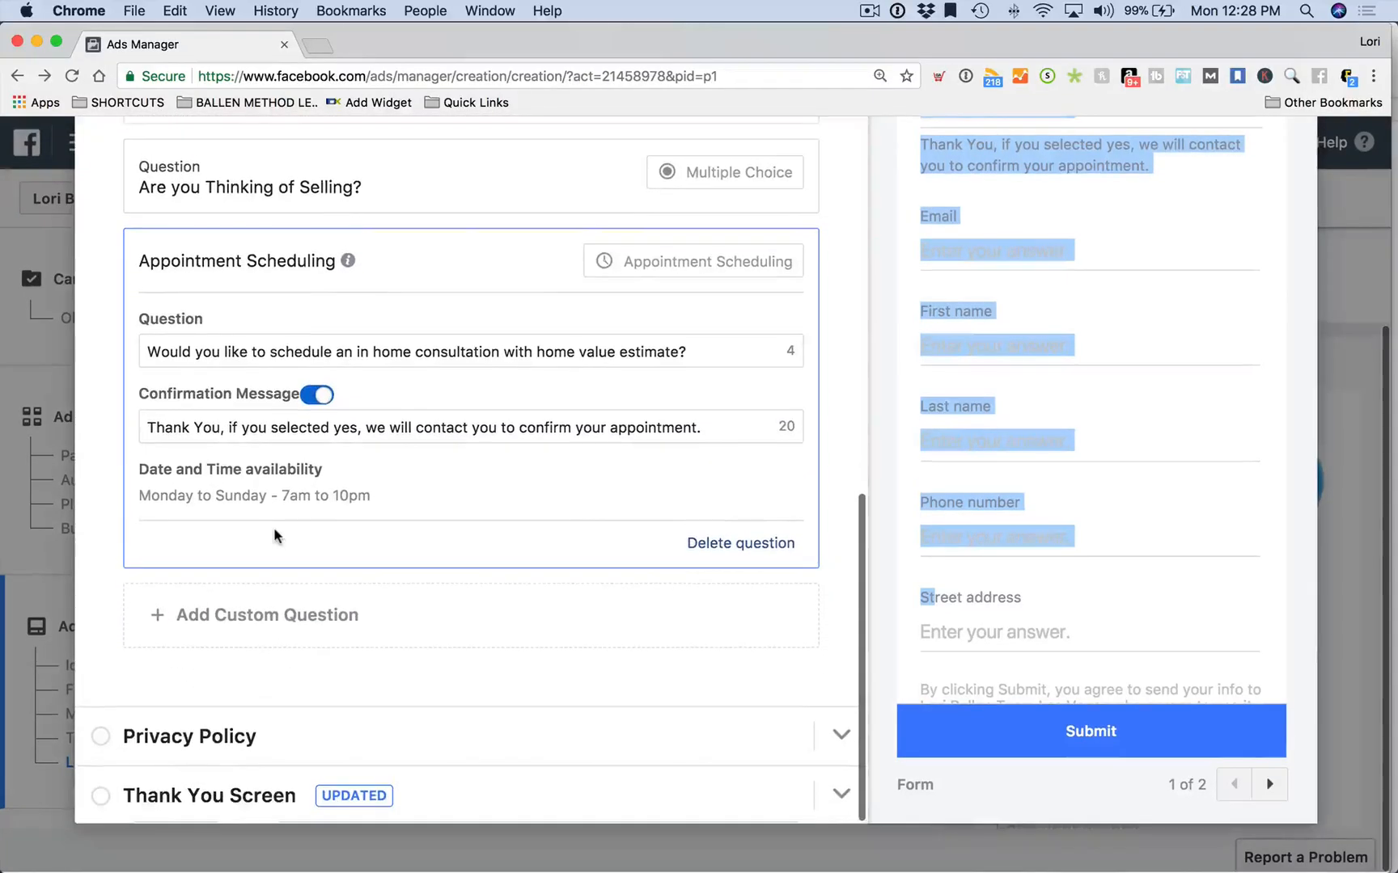
pyautogui.scroll(15, 274, 527)
pyautogui.scroll(2, 274, 532)
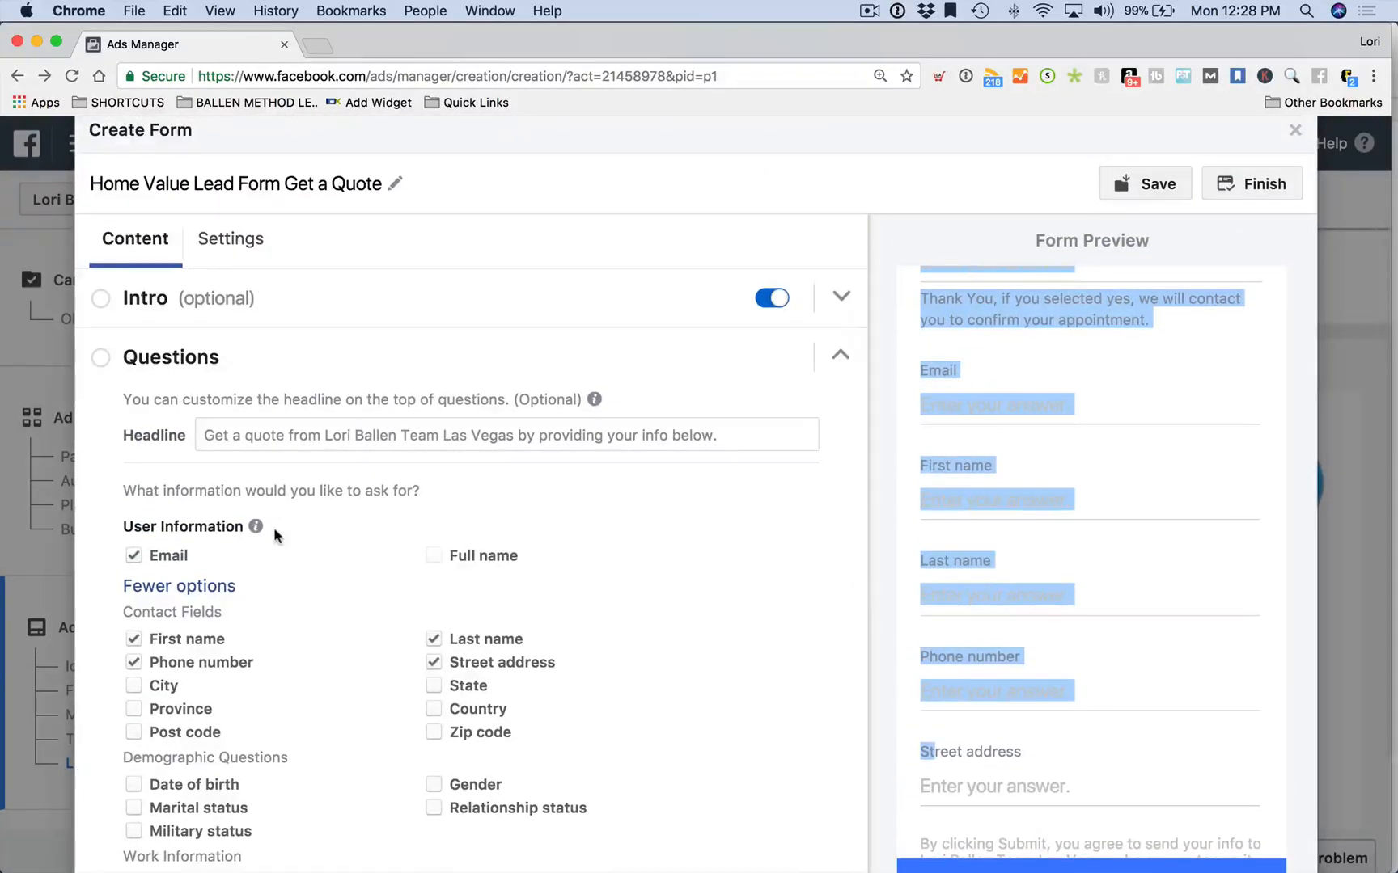
pyautogui.scroll(-10, 273, 526)
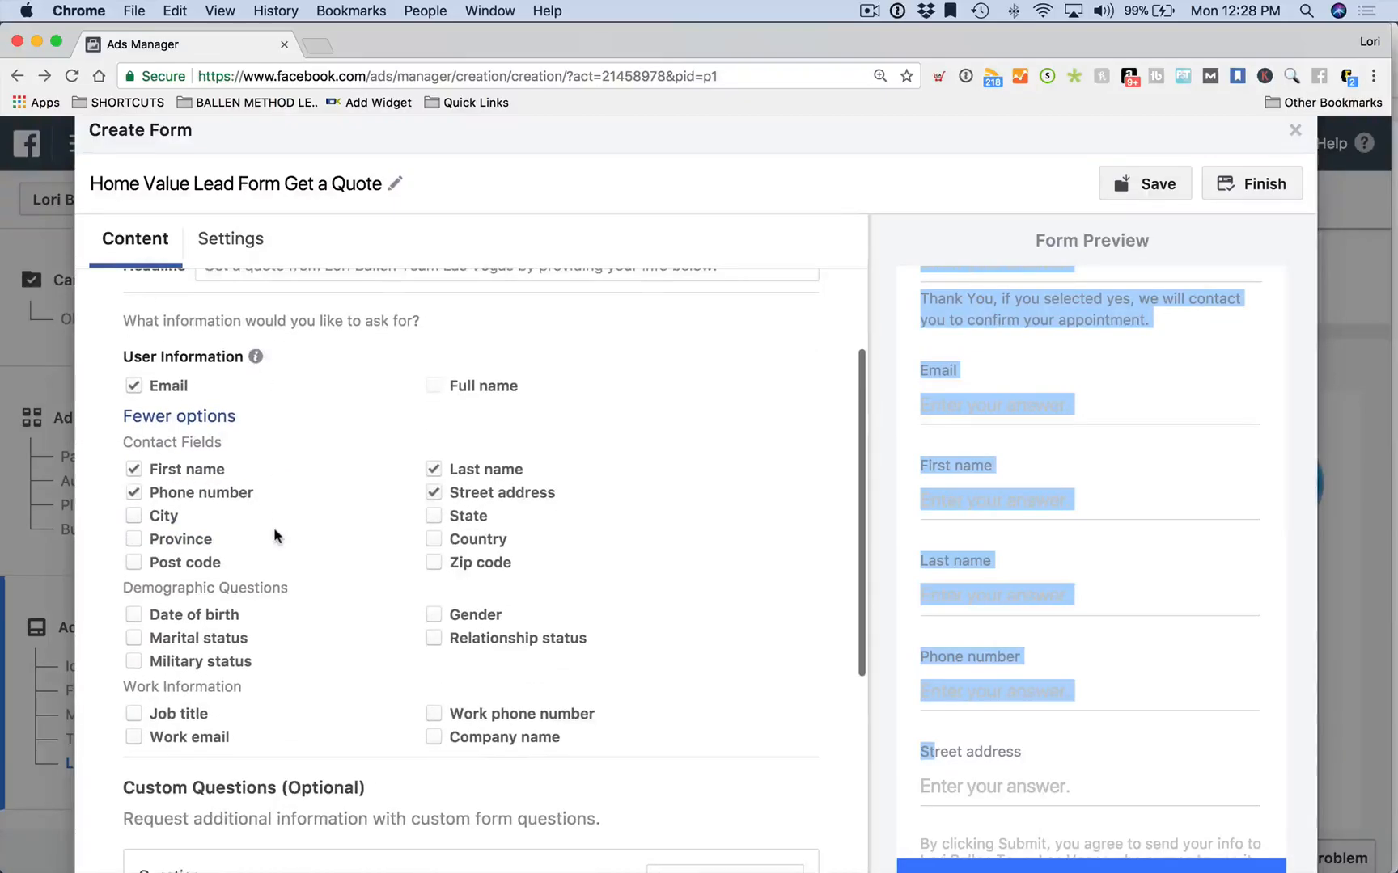
pyautogui.scroll(-4, 273, 527)
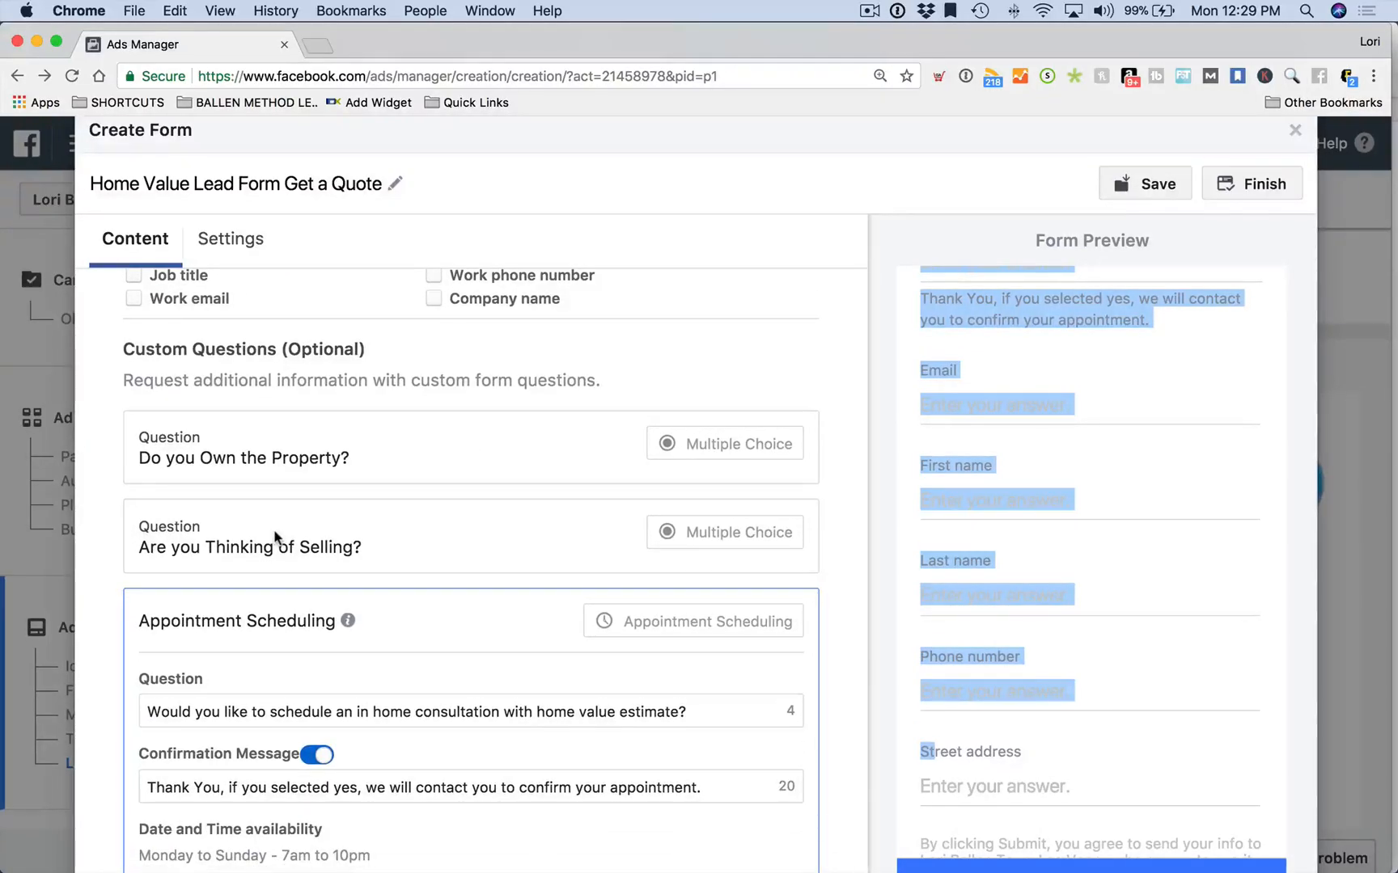
pyautogui.scroll(15, 275, 536)
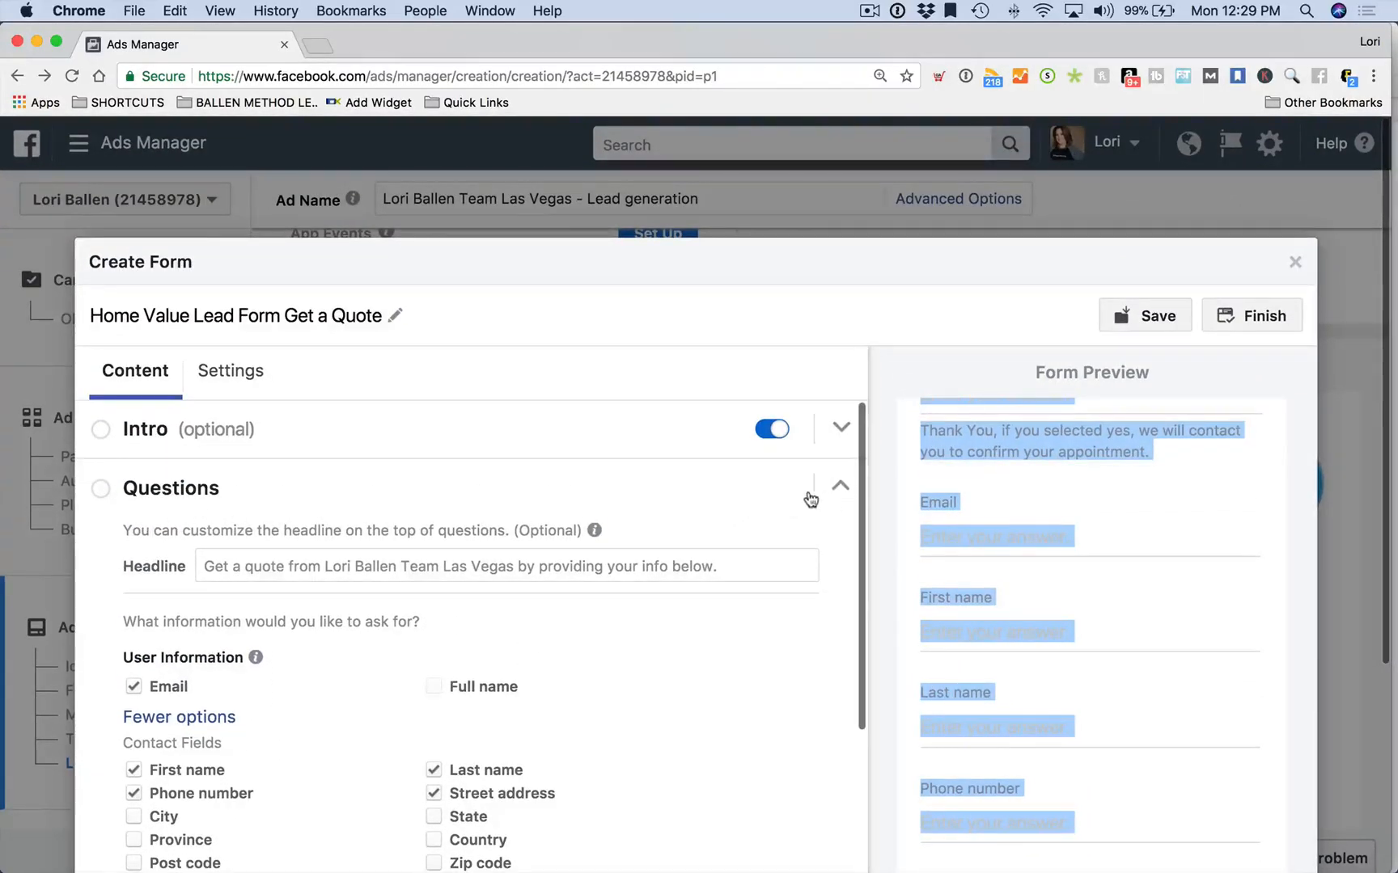
pyautogui.scroll(-10, 1161, 608)
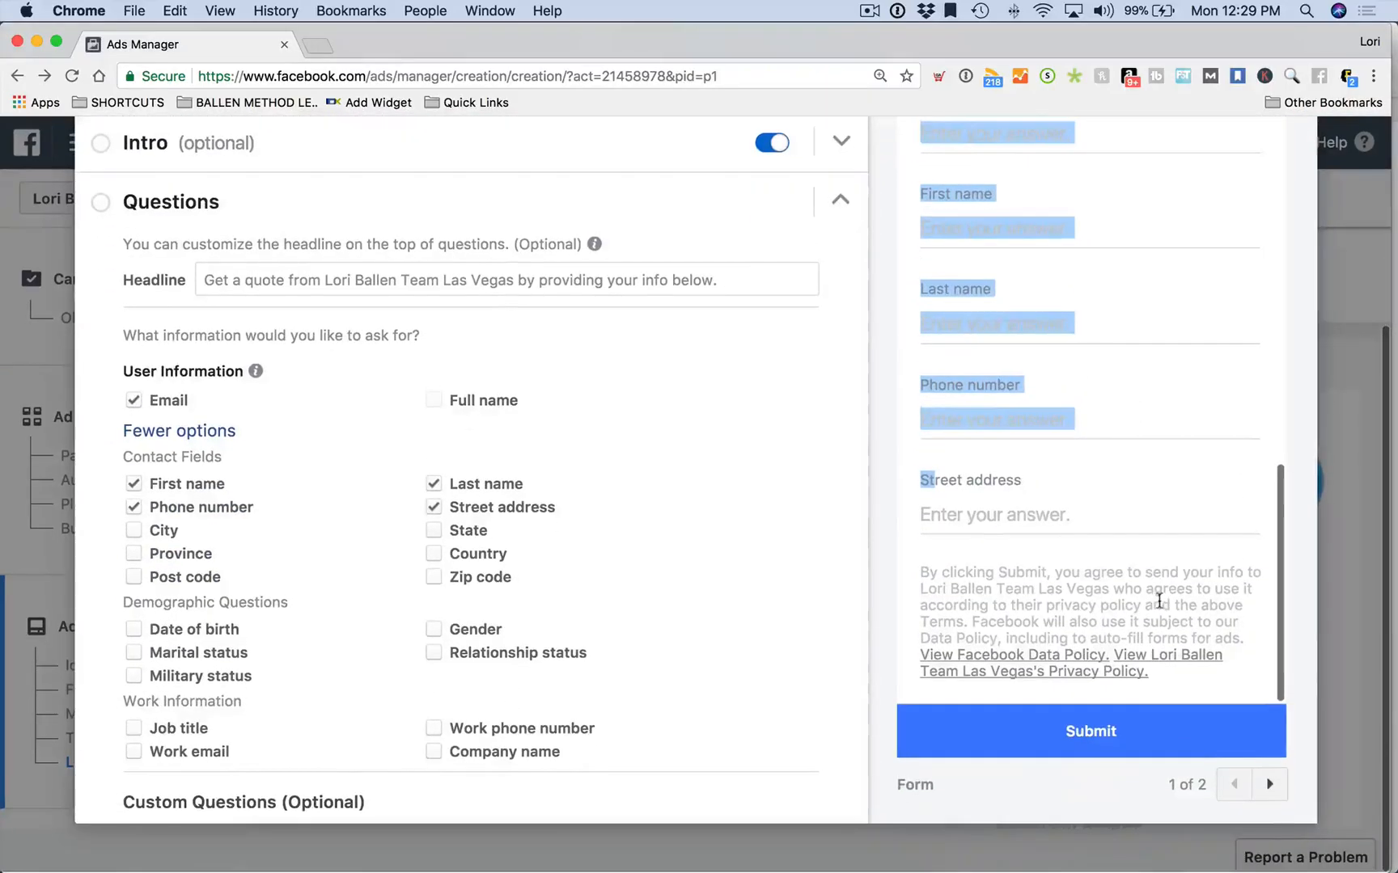
pyautogui.scroll(2, 1088, 308)
pyautogui.scroll(3, 1074, 315)
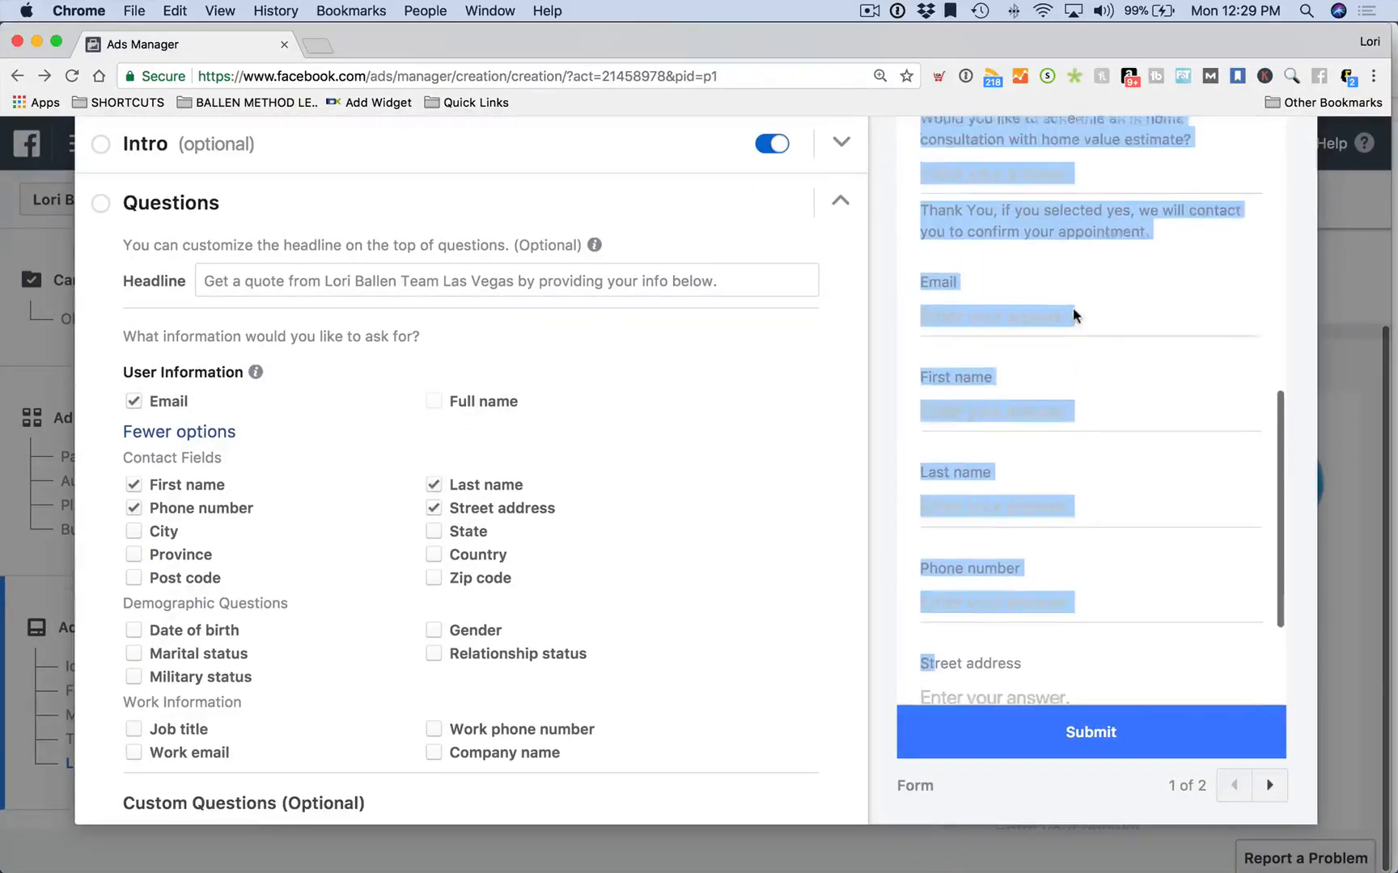
pyautogui.scroll(-5, 510, 555)
pyautogui.scroll(-5, 507, 546)
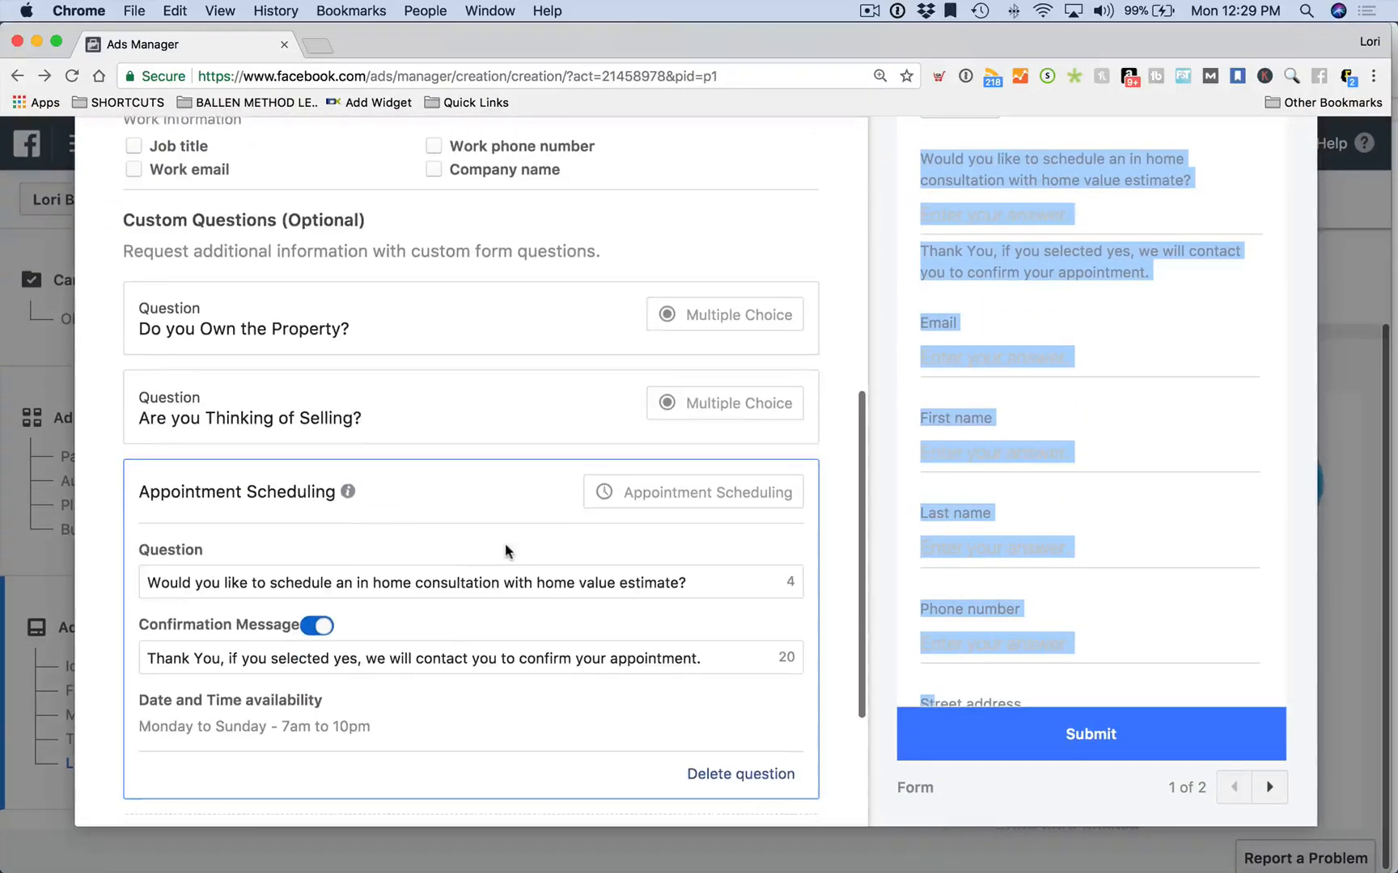
pyautogui.scroll(5, 514, 604)
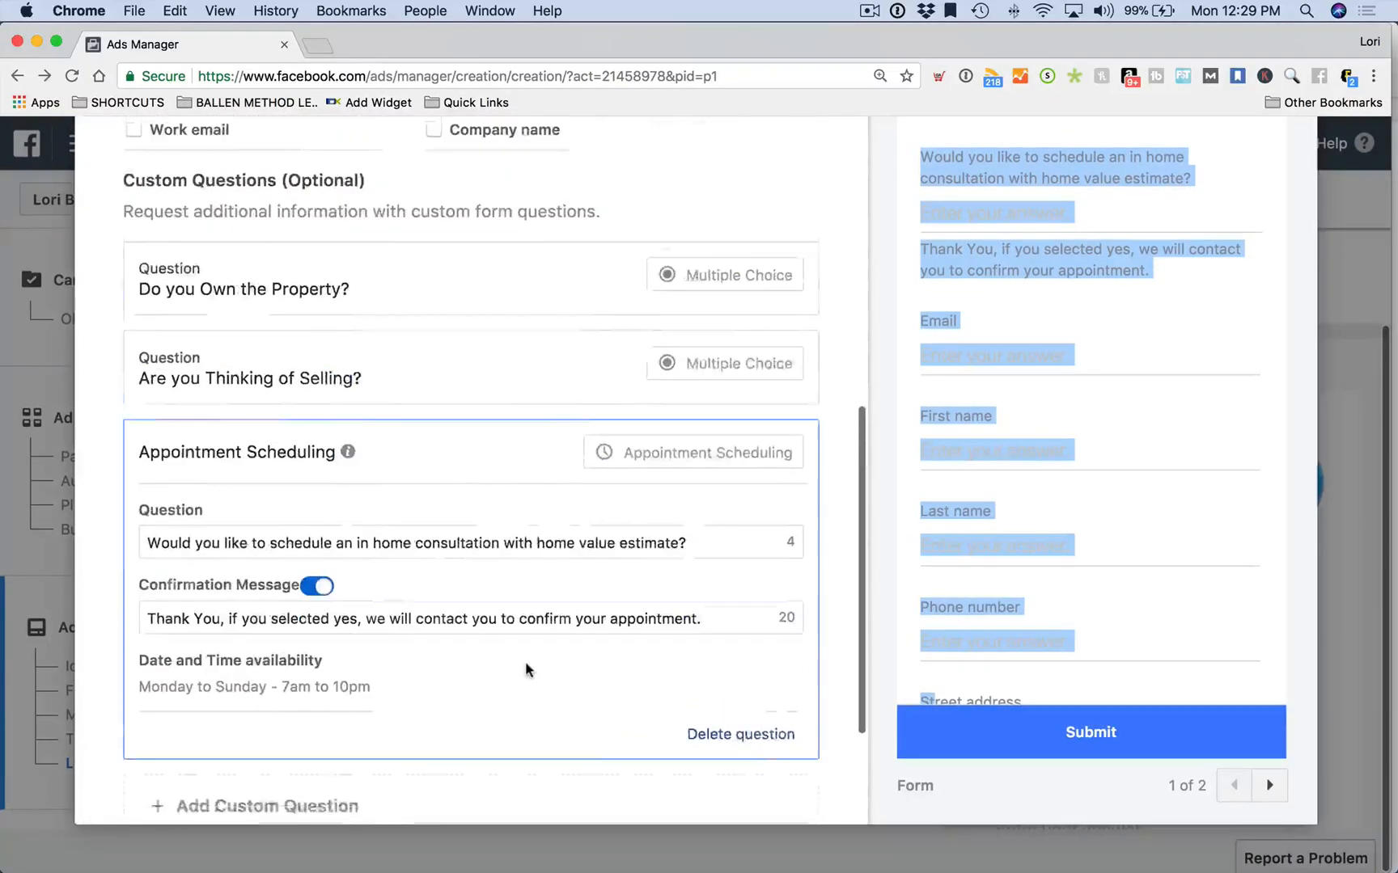
pyautogui.moveTo(112, 437); pyautogui.dragTo(167, 385)
pyautogui.click(91, 433)
pyautogui.scroll(-5, 94, 432)
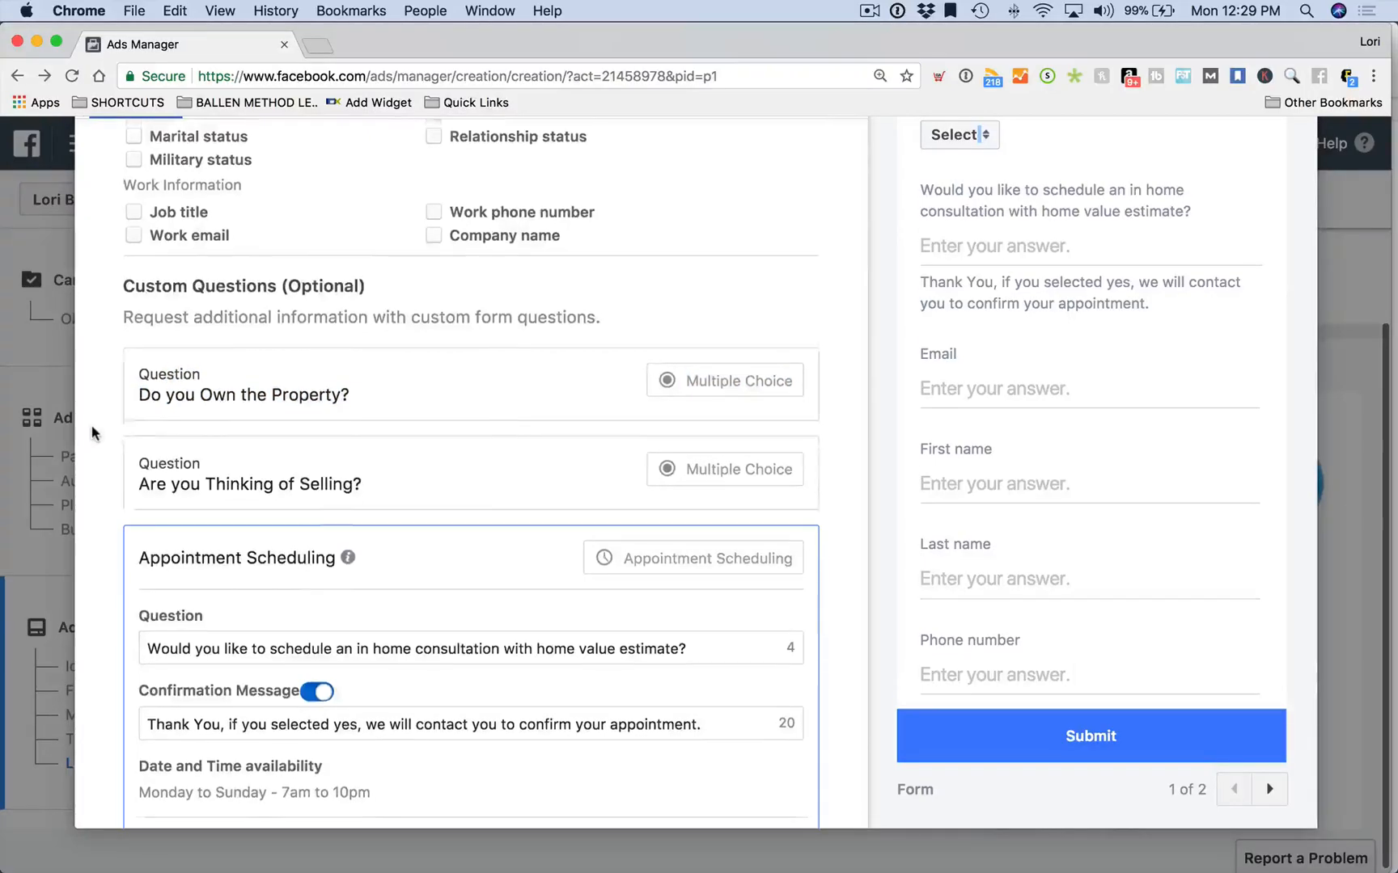
pyautogui.scroll(-5, 1104, 549)
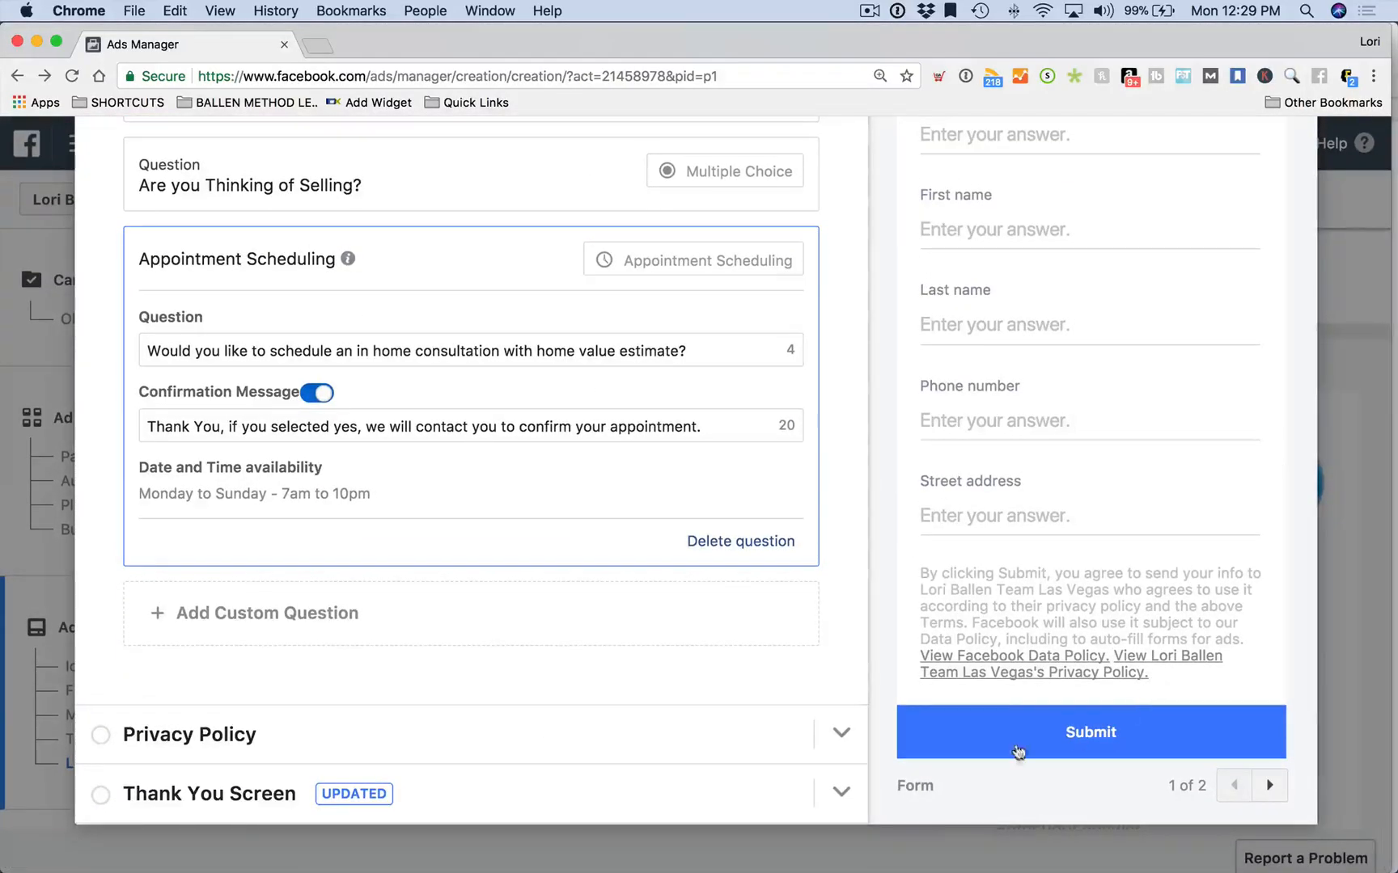
# Enter 'Privacy Policy' as the link text in the Privacy Policy section
pyautogui.click(105, 736)
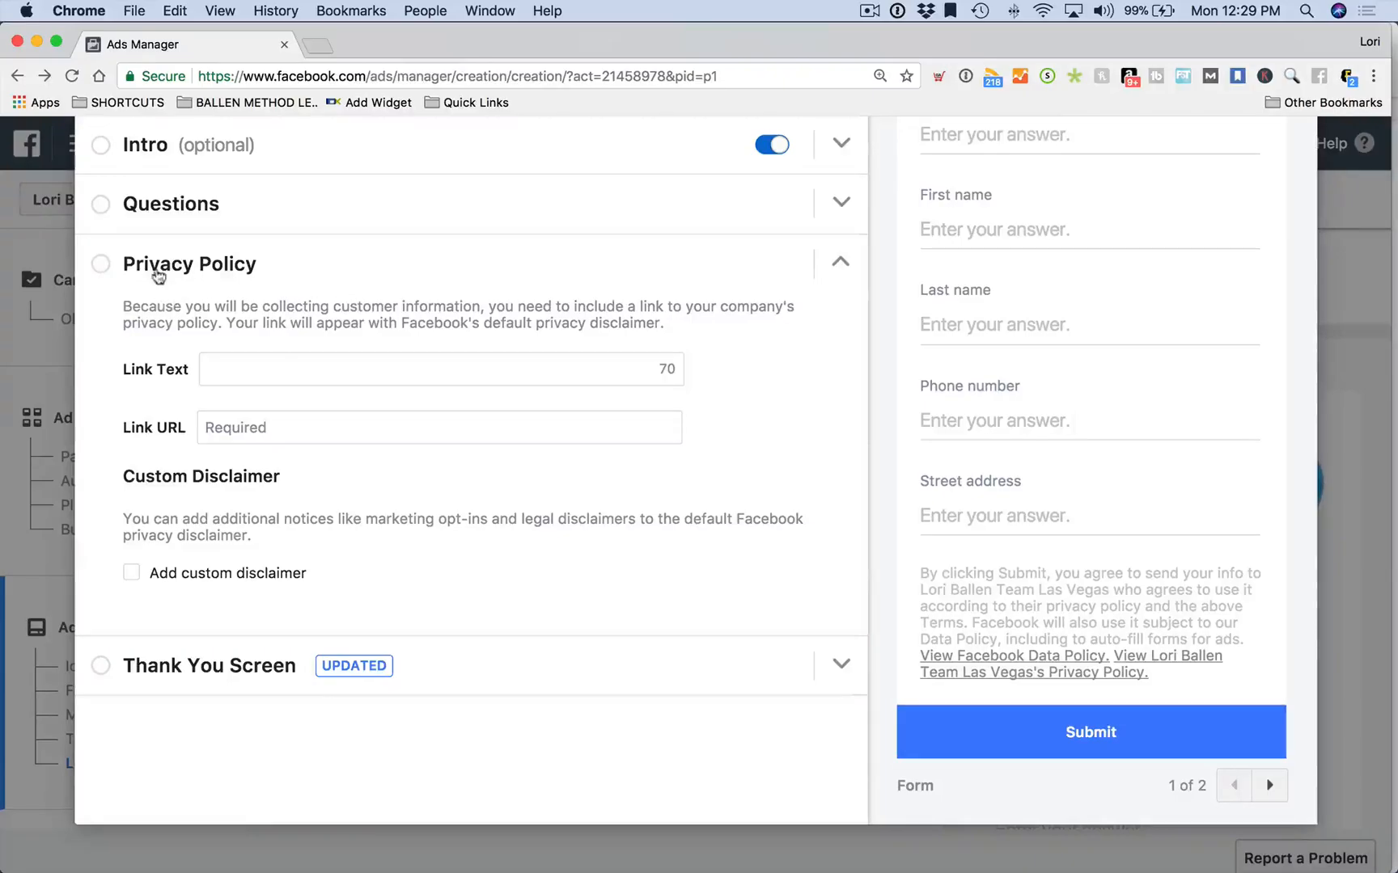
pyautogui.click(104, 273)
pyautogui.click(102, 271)
pyautogui.click(238, 368)
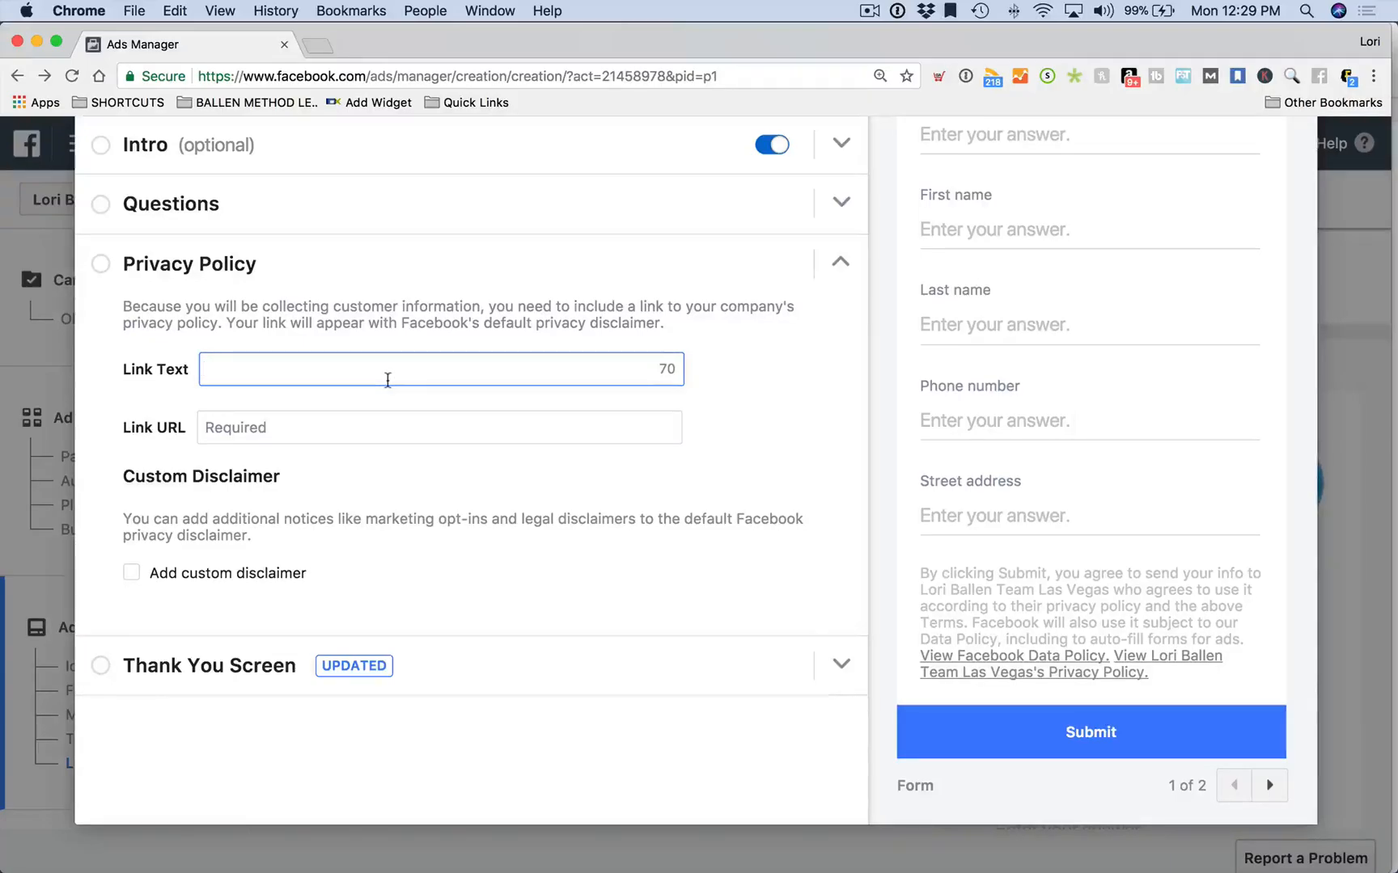
pyautogui.write('Privacy Poloci')
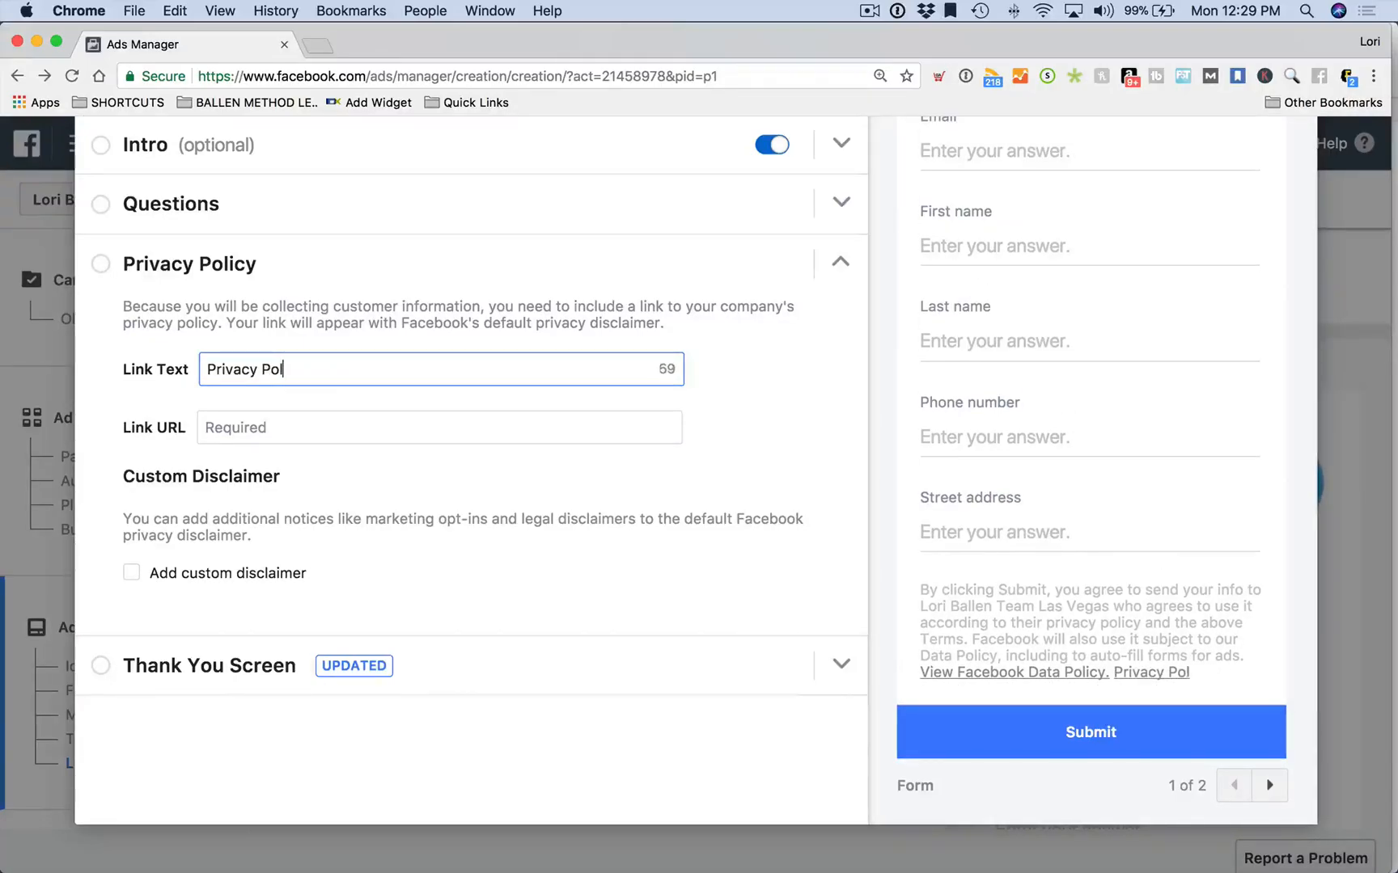
pyautogui.press('BackSpace')
pyautogui.write('icy')
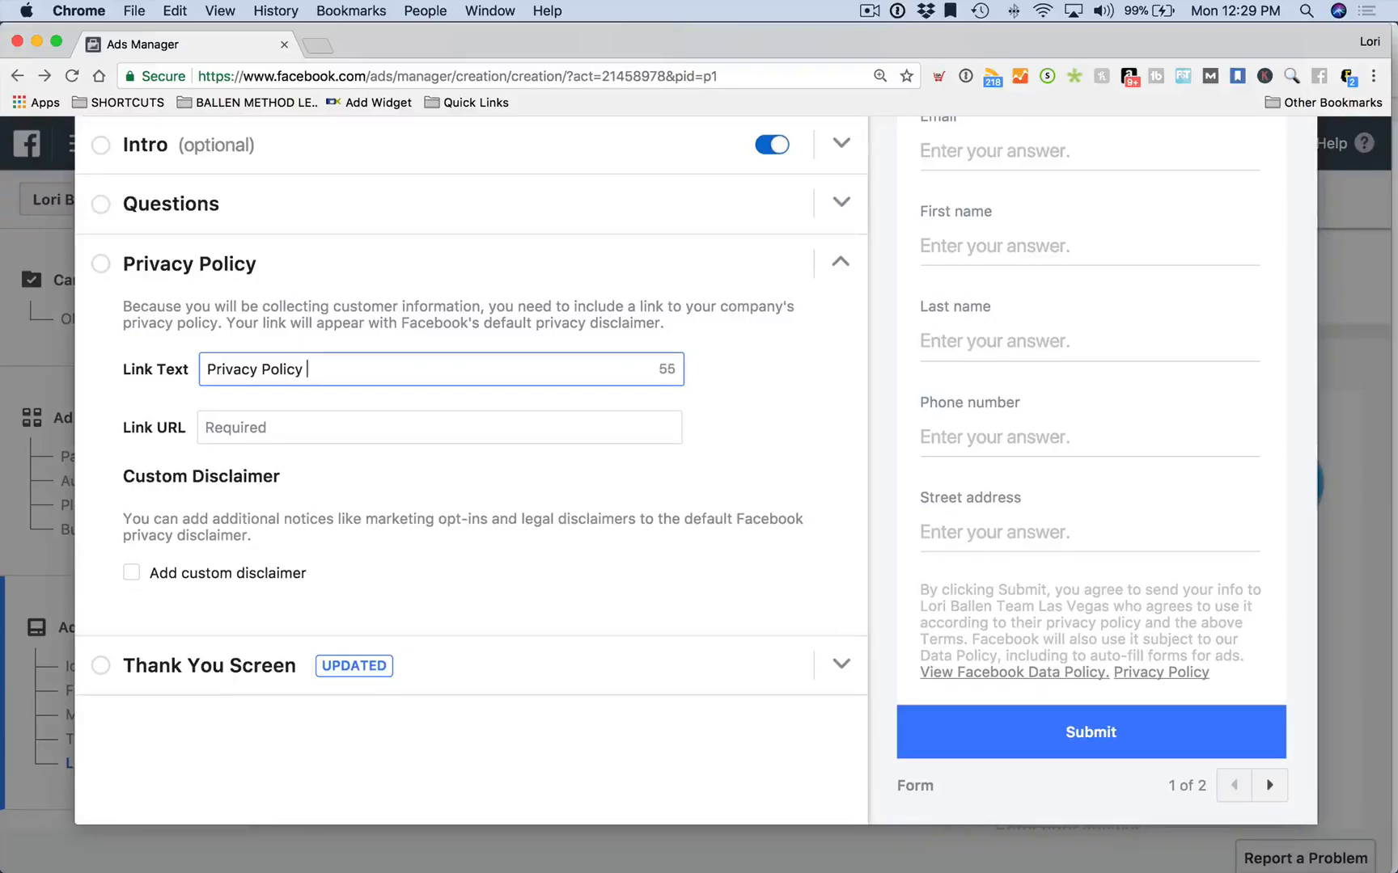
# Search the web for 'free privacy policy' in a new tab
pyautogui.click(313, 48)
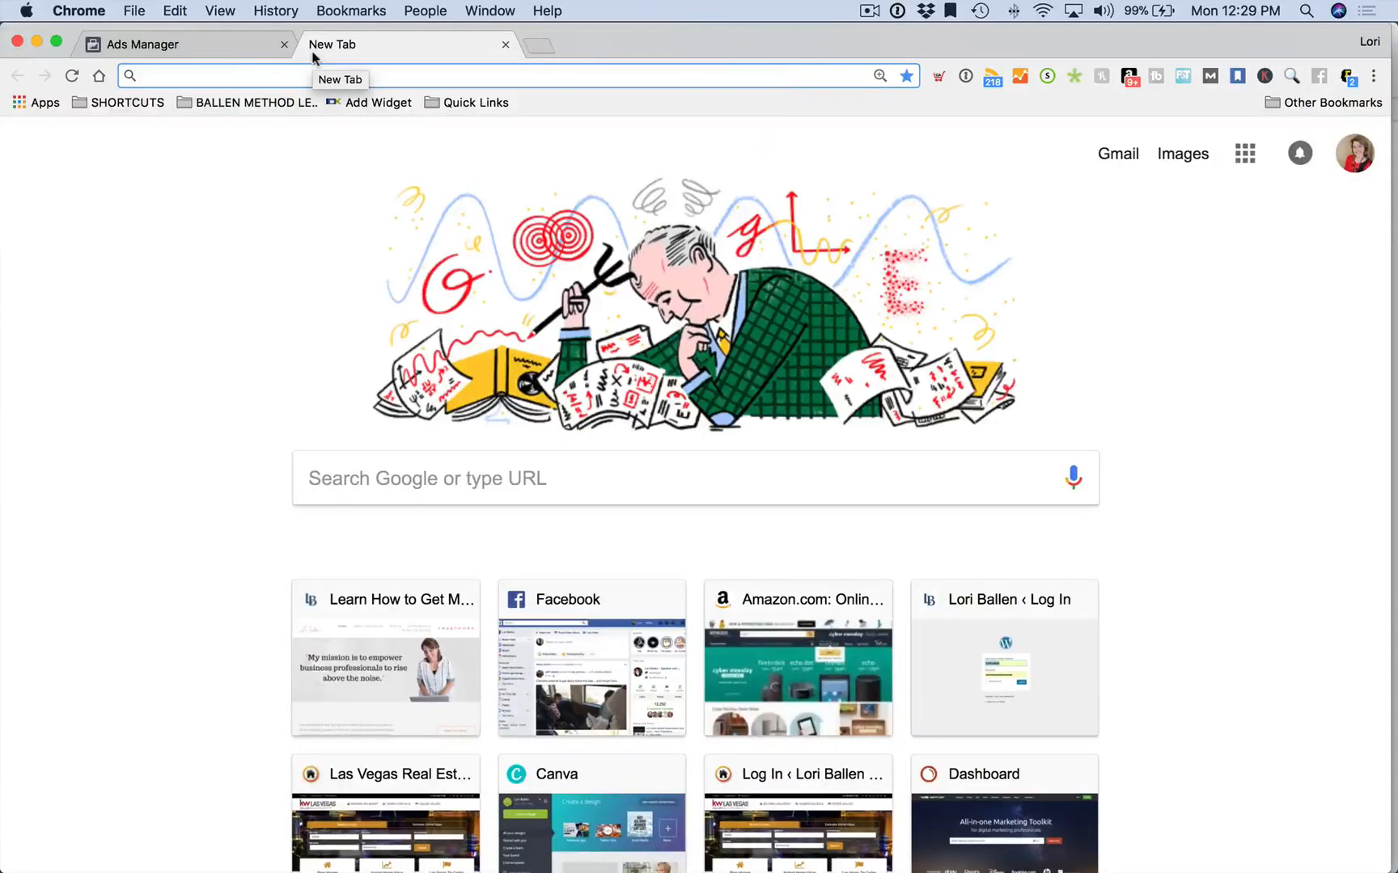
pyautogui.write('free p')
pyautogui.press('BackSpace')
pyautogui.write('pol')
pyautogui.press('BackSpace')
pyautogui.press('BackSpace')
pyautogui.write('rivacy policy')
pyautogui.press('Return')
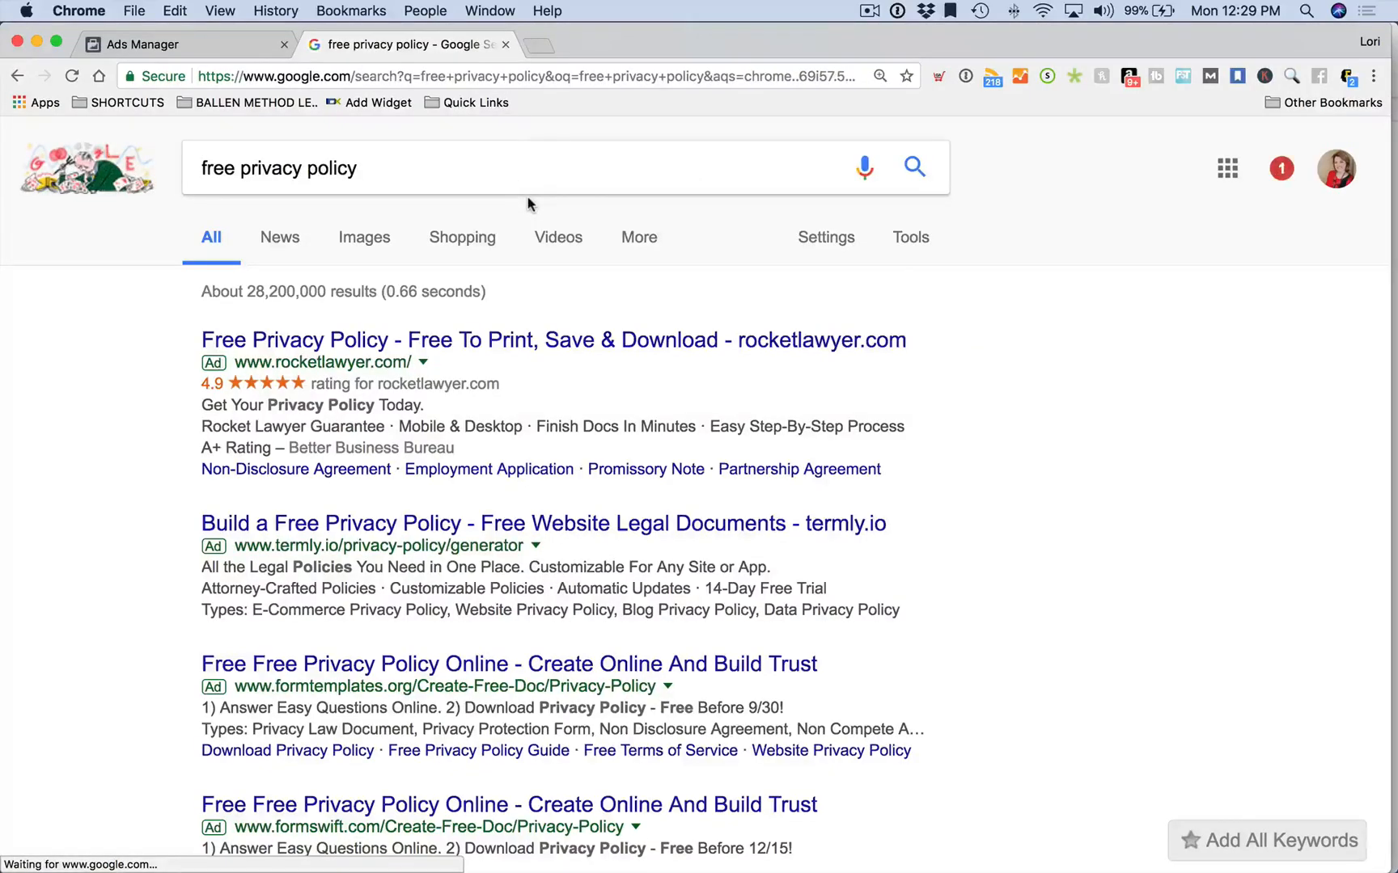
pyautogui.scroll(-6, 528, 203)
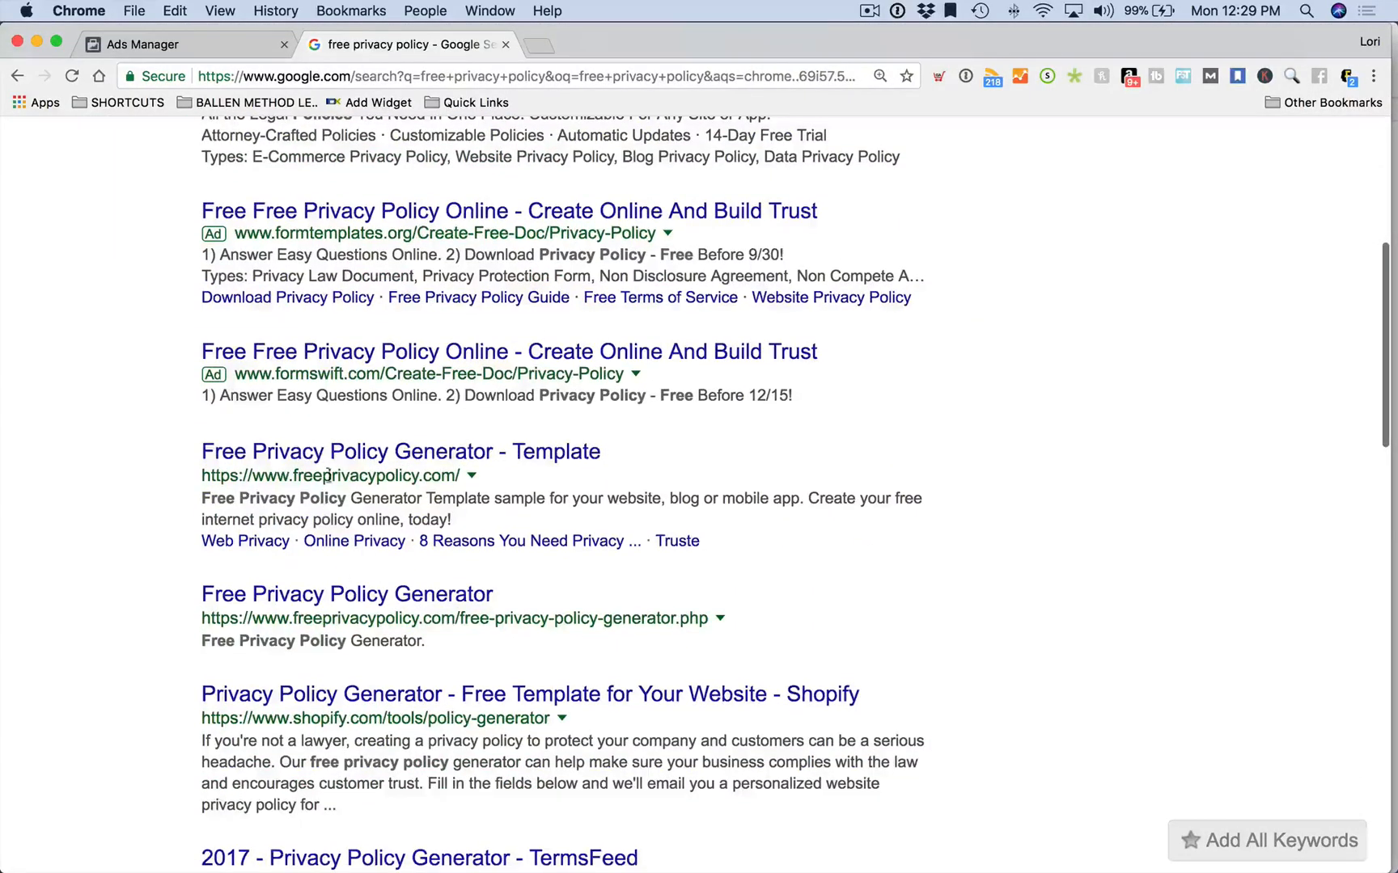
pyautogui.scroll(-2, 390, 534)
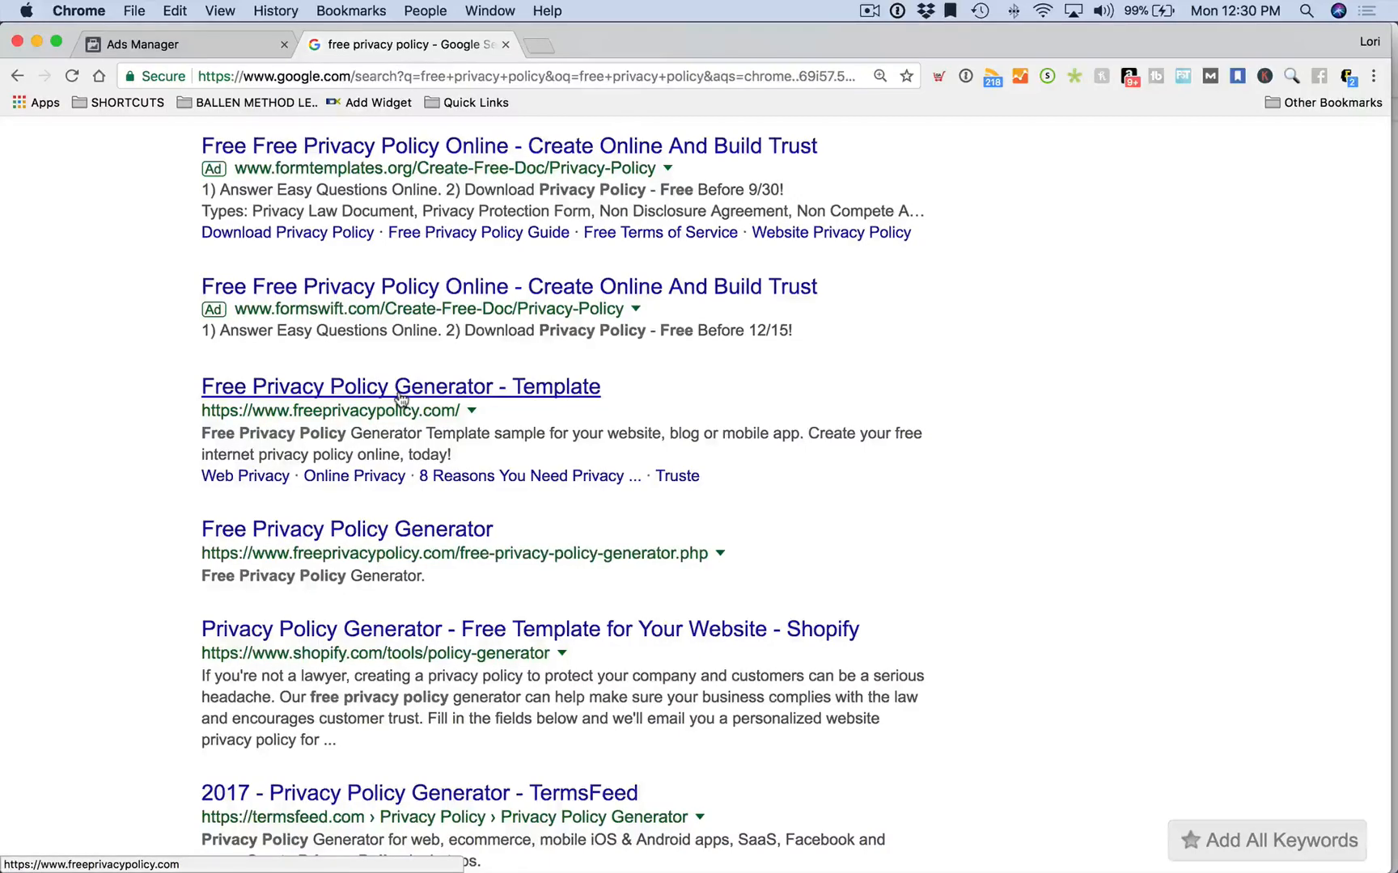
# Open the ballenvegas.com privacy policy page and copy its address
pyautogui.click(353, 77)
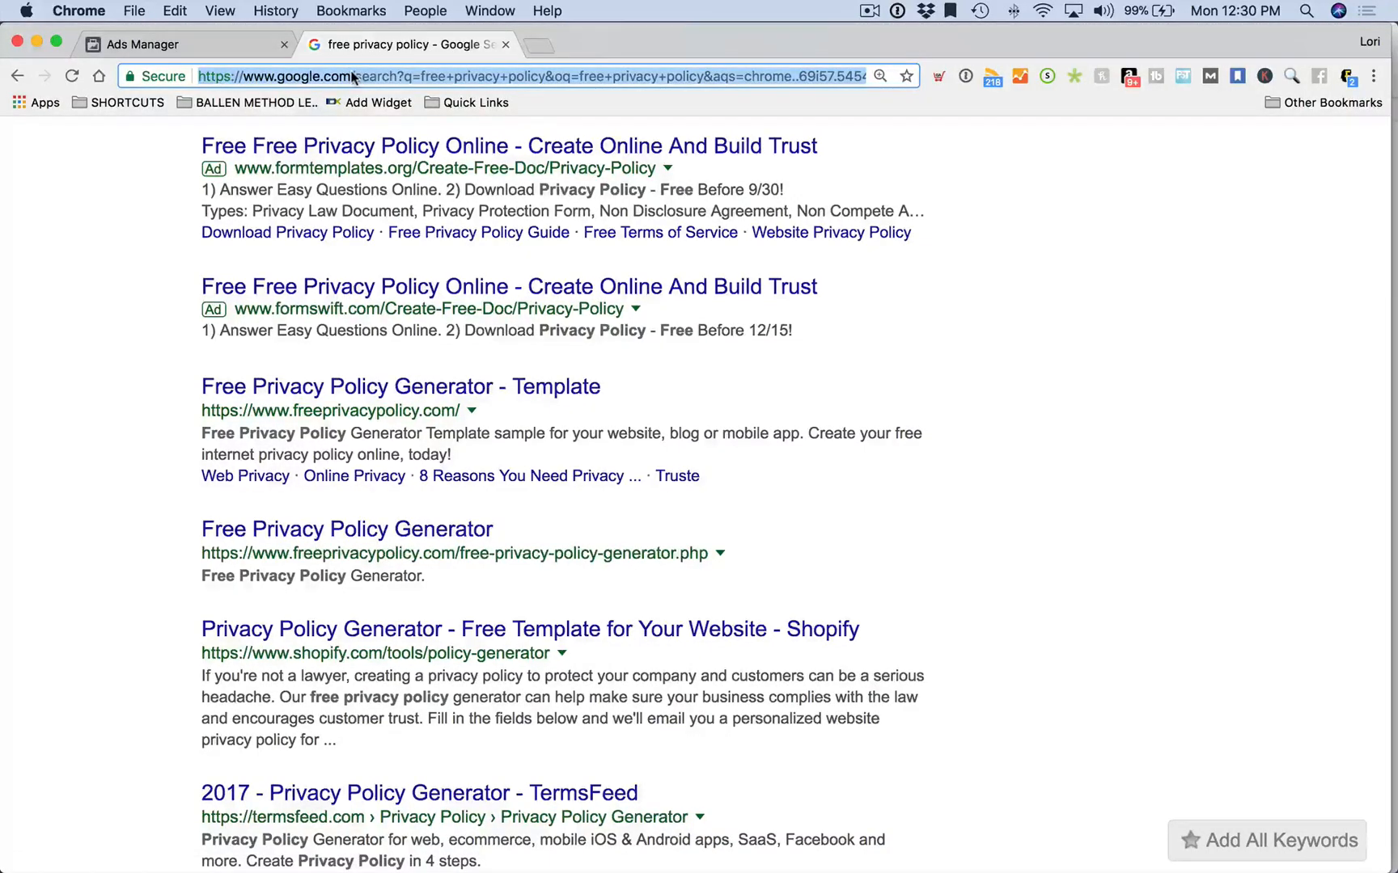
pyautogui.write('ballen')
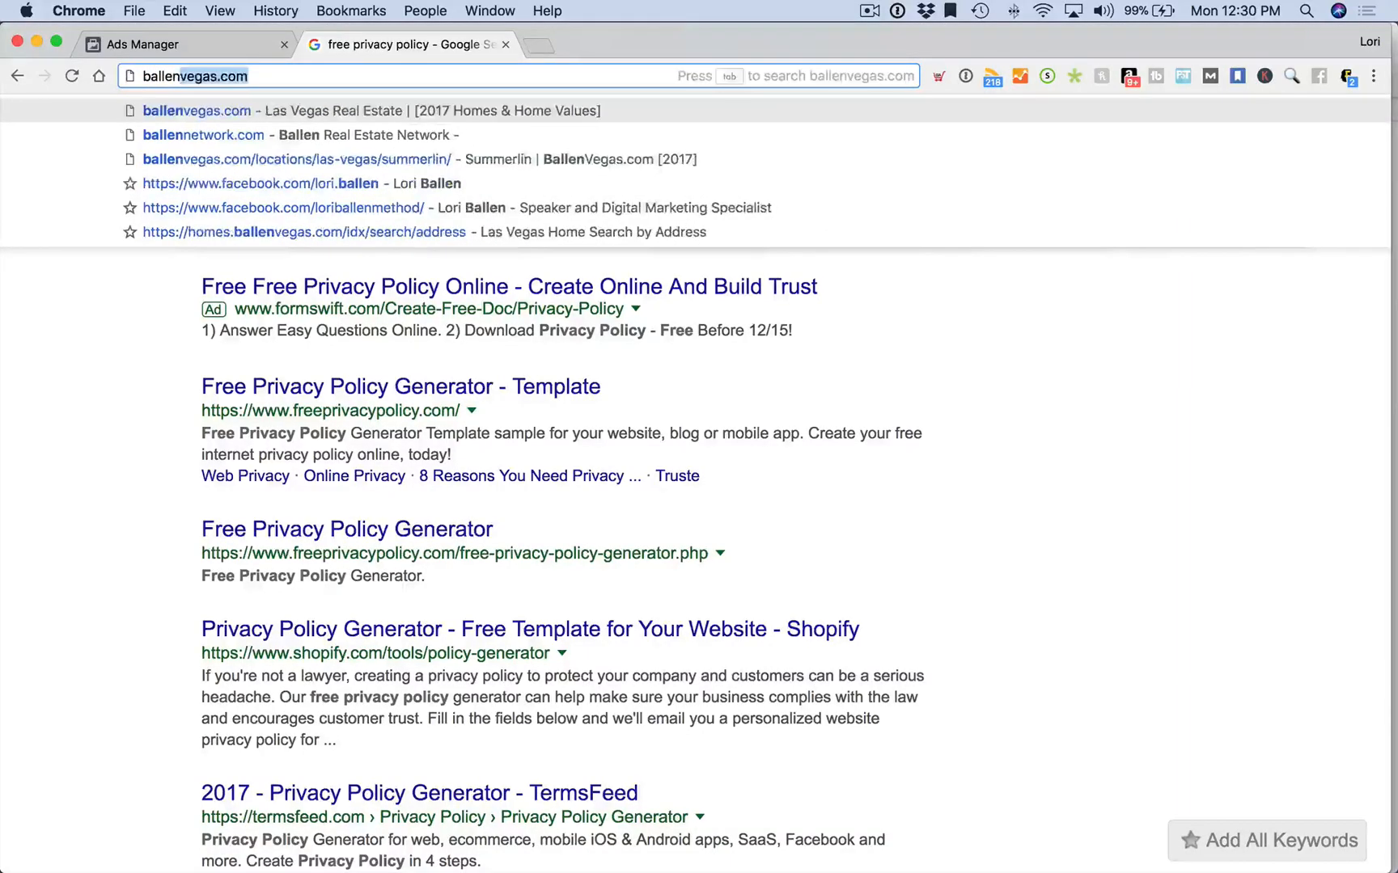
pyautogui.write('vegas.co')
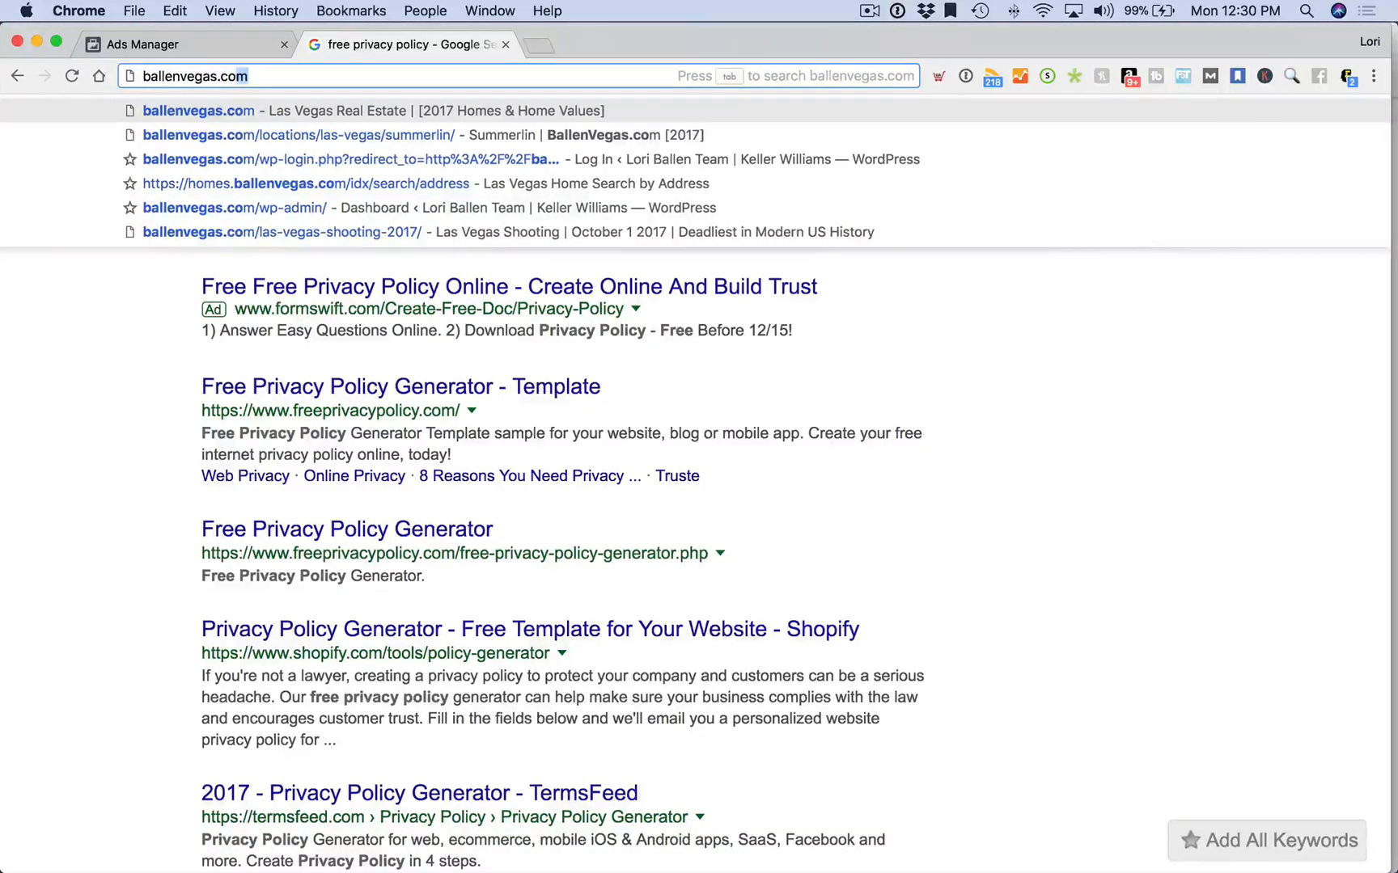
pyautogui.press('Tab')
pyautogui.write('privacy')
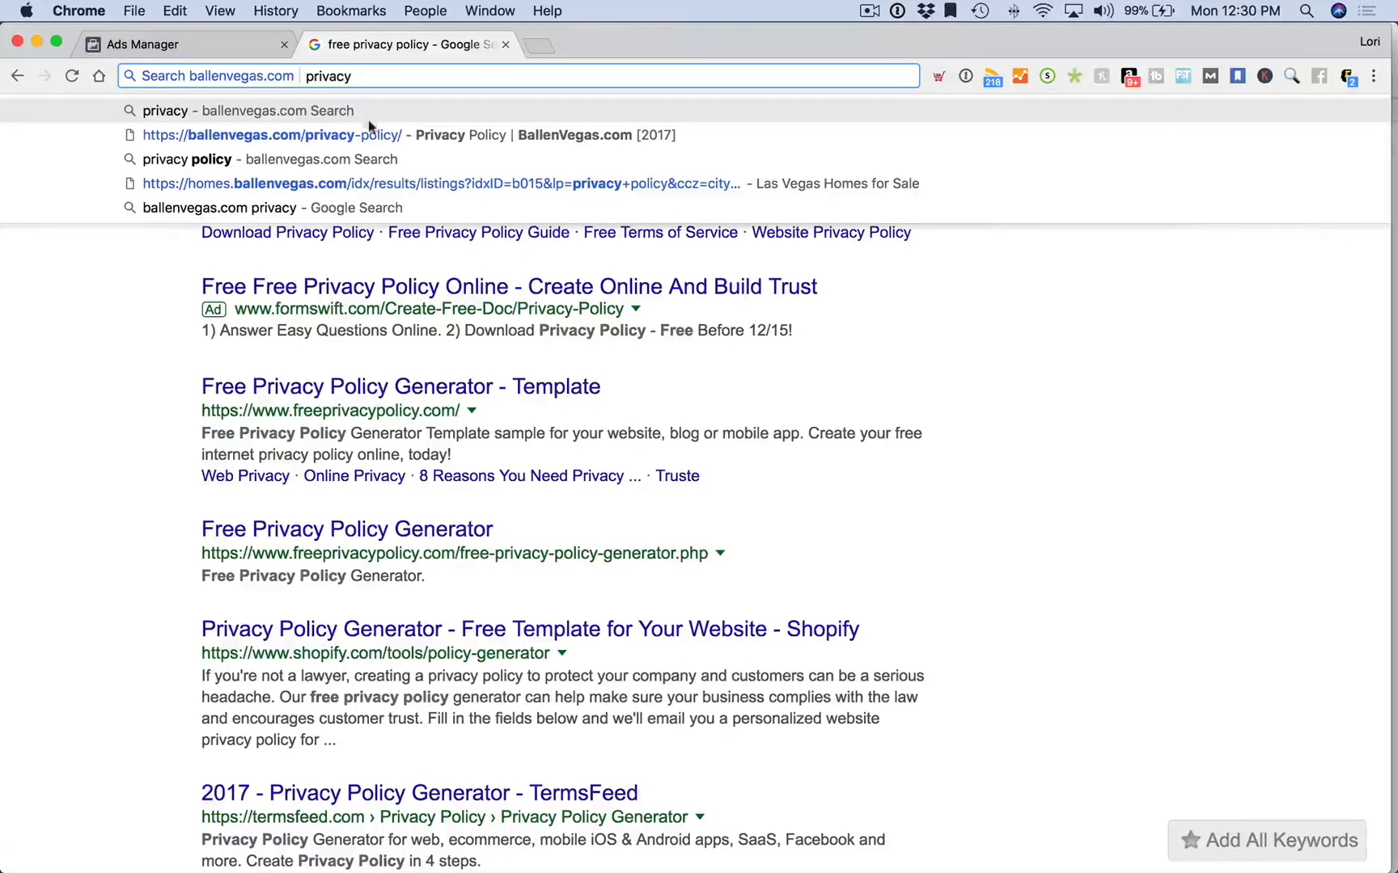
pyautogui.click(372, 134)
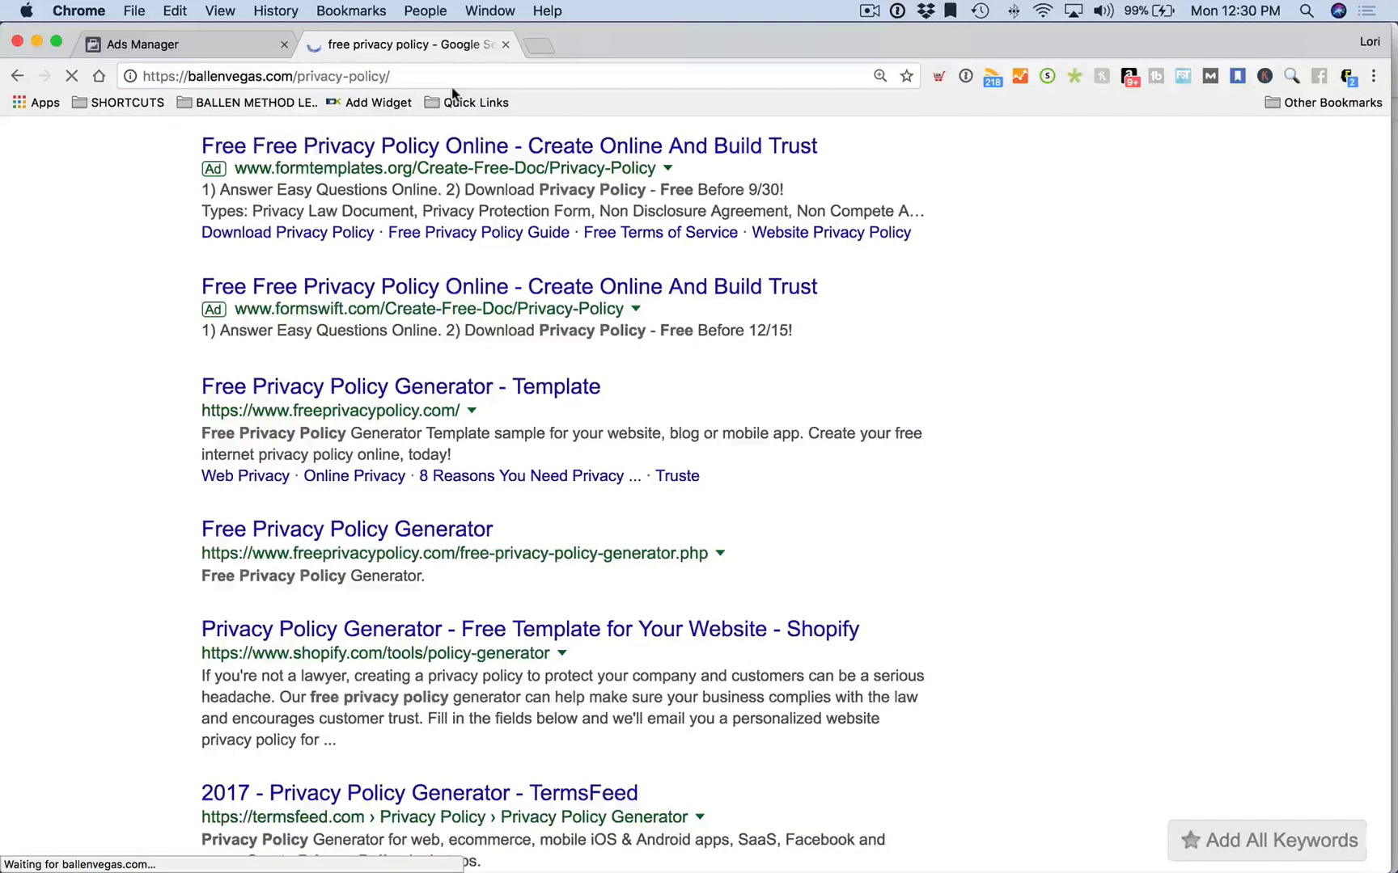
pyautogui.click(458, 75)
pyautogui.press('super+c')
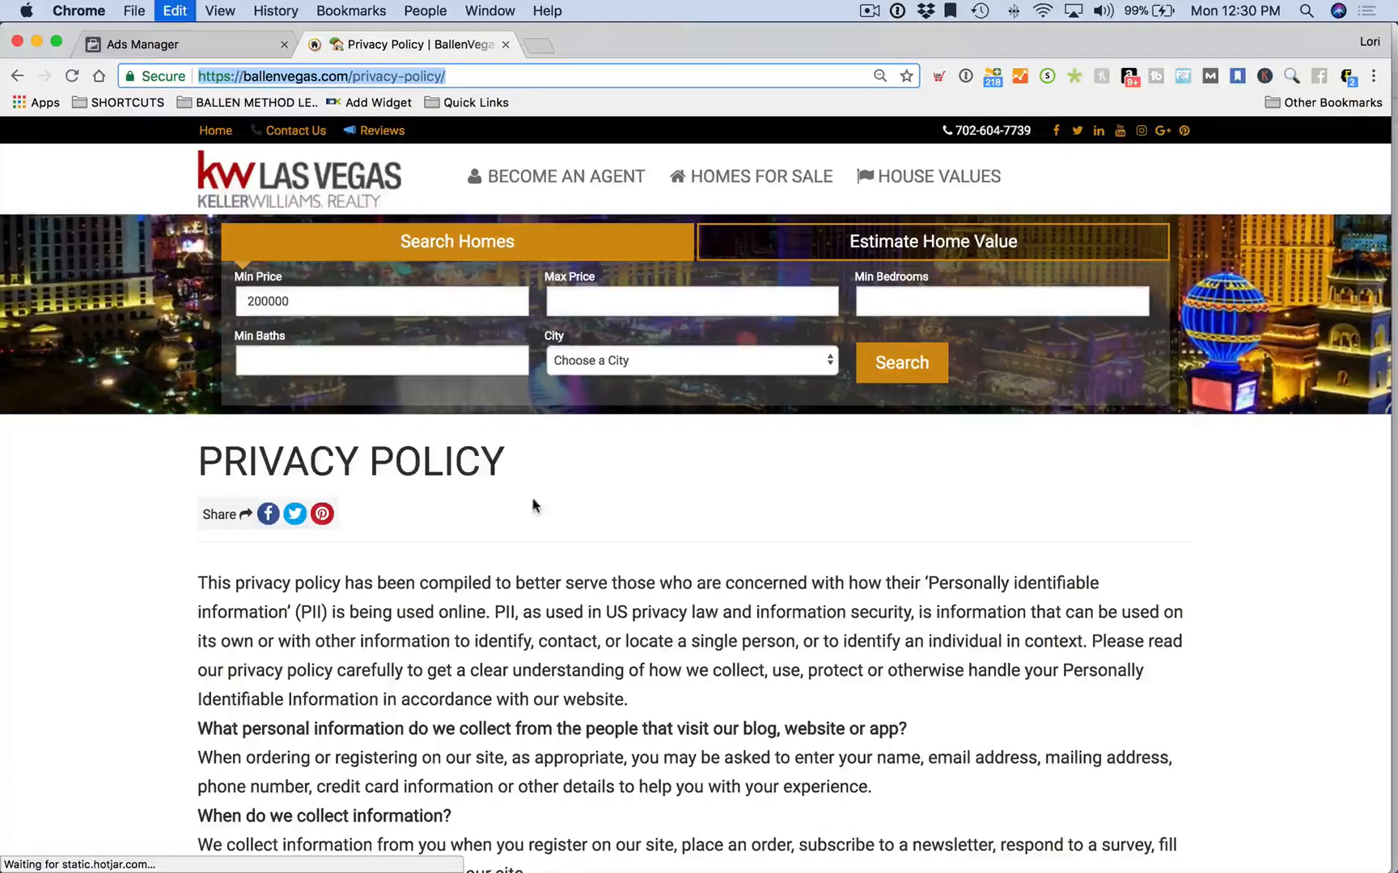
pyautogui.scroll(-15, 532, 506)
pyautogui.click(141, 45)
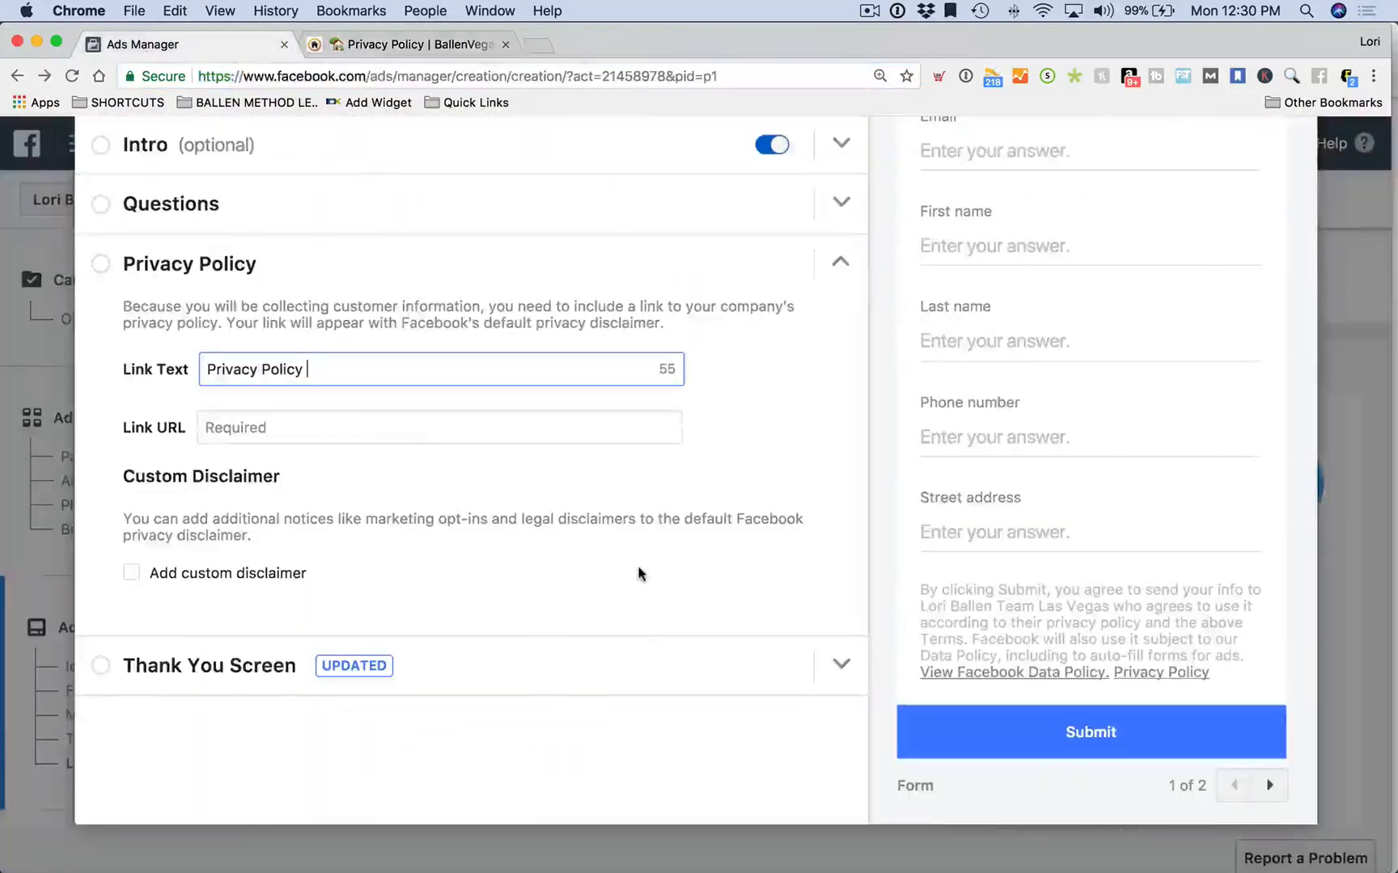
pyautogui.click(253, 417)
pyautogui.press('super+v')
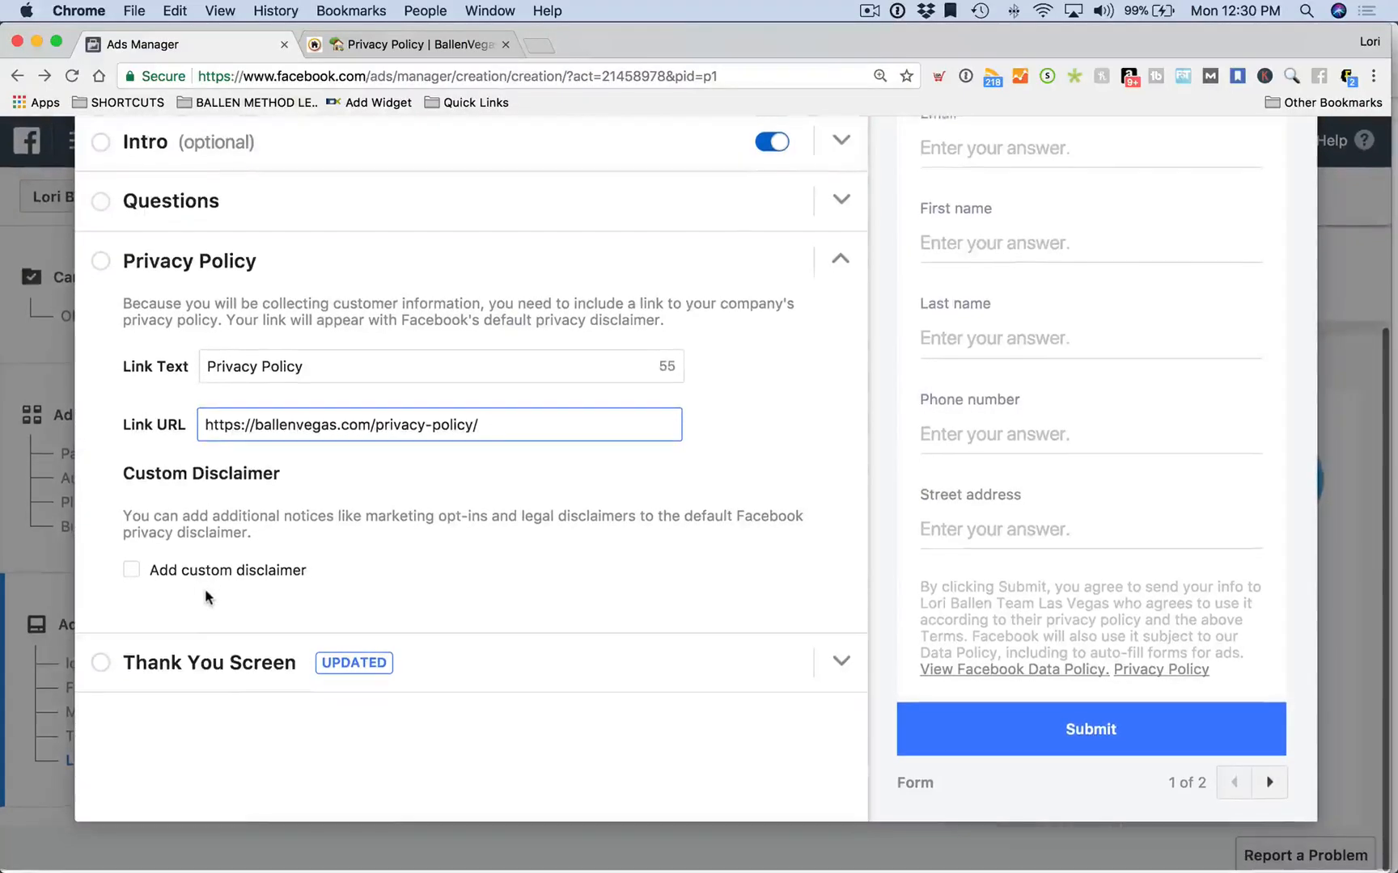
pyautogui.click(101, 666)
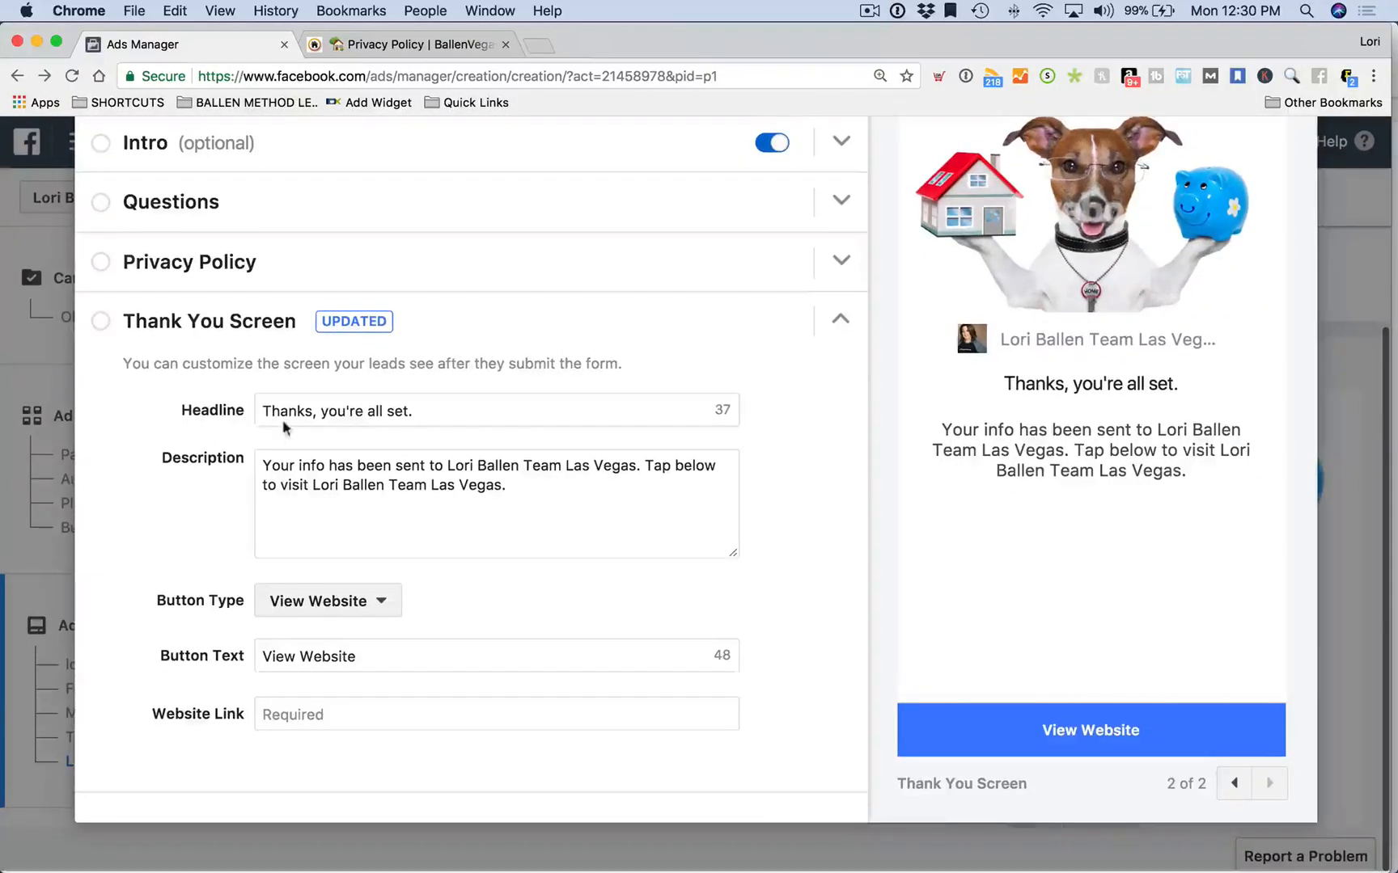
# Change the thank-you headline to 'Thanks, We are doing the math!'
pyautogui.click(431, 412)
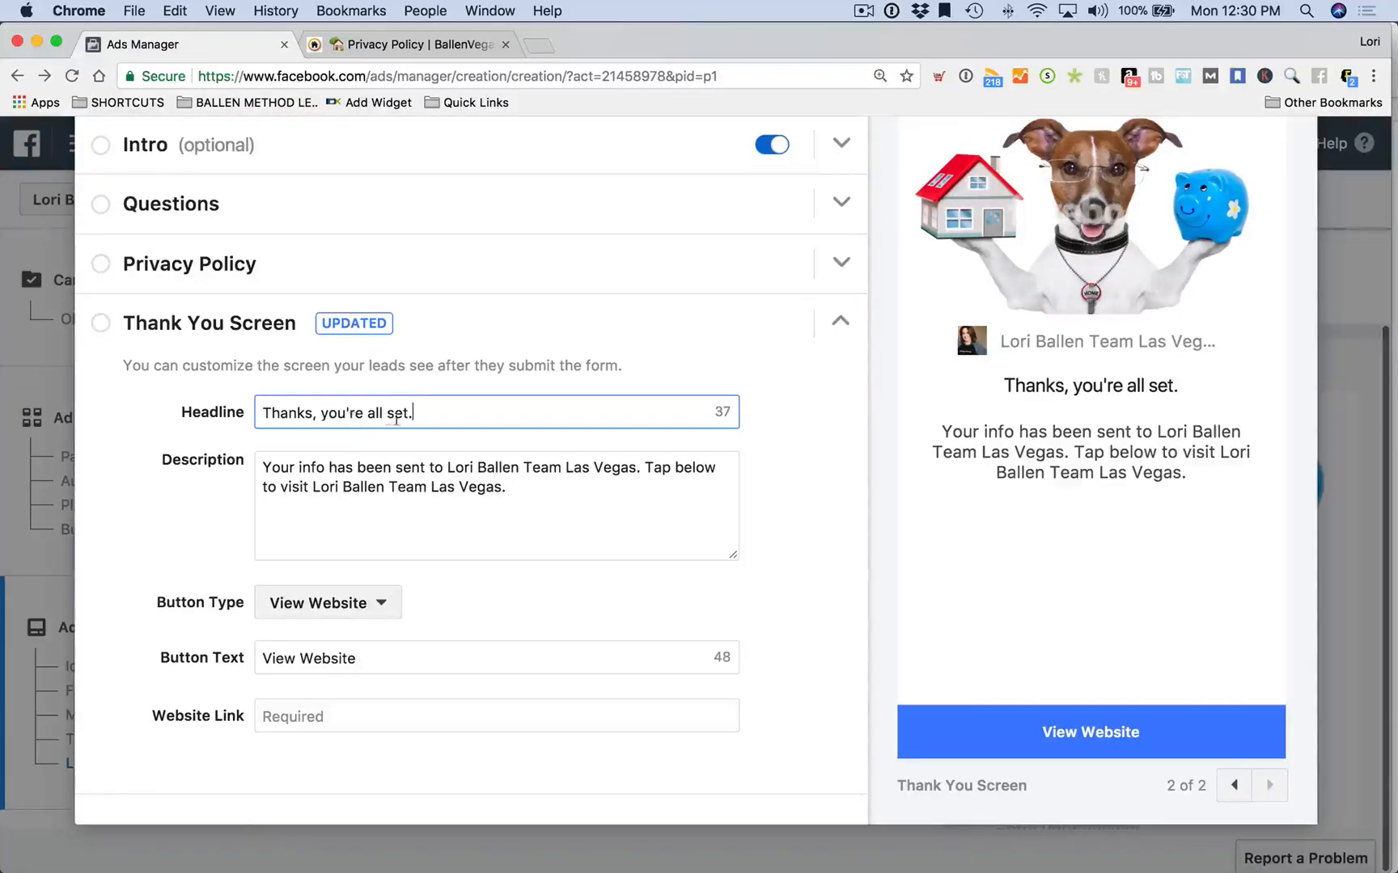
pyautogui.moveTo(430, 412); pyautogui.dragTo(317, 413)
pyautogui.press('BackSpace')
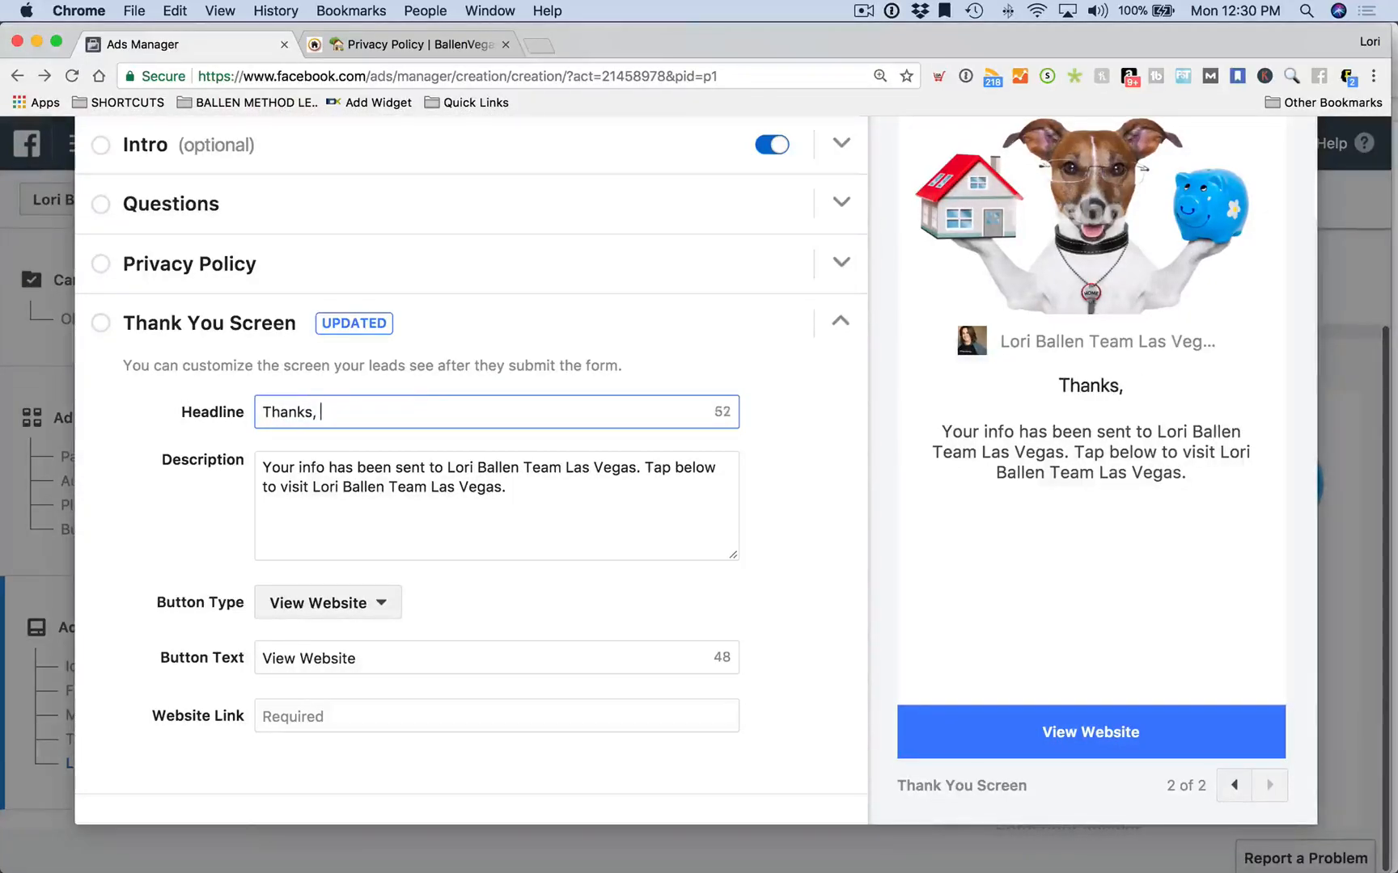
pyautogui.write('We are doing the math!')
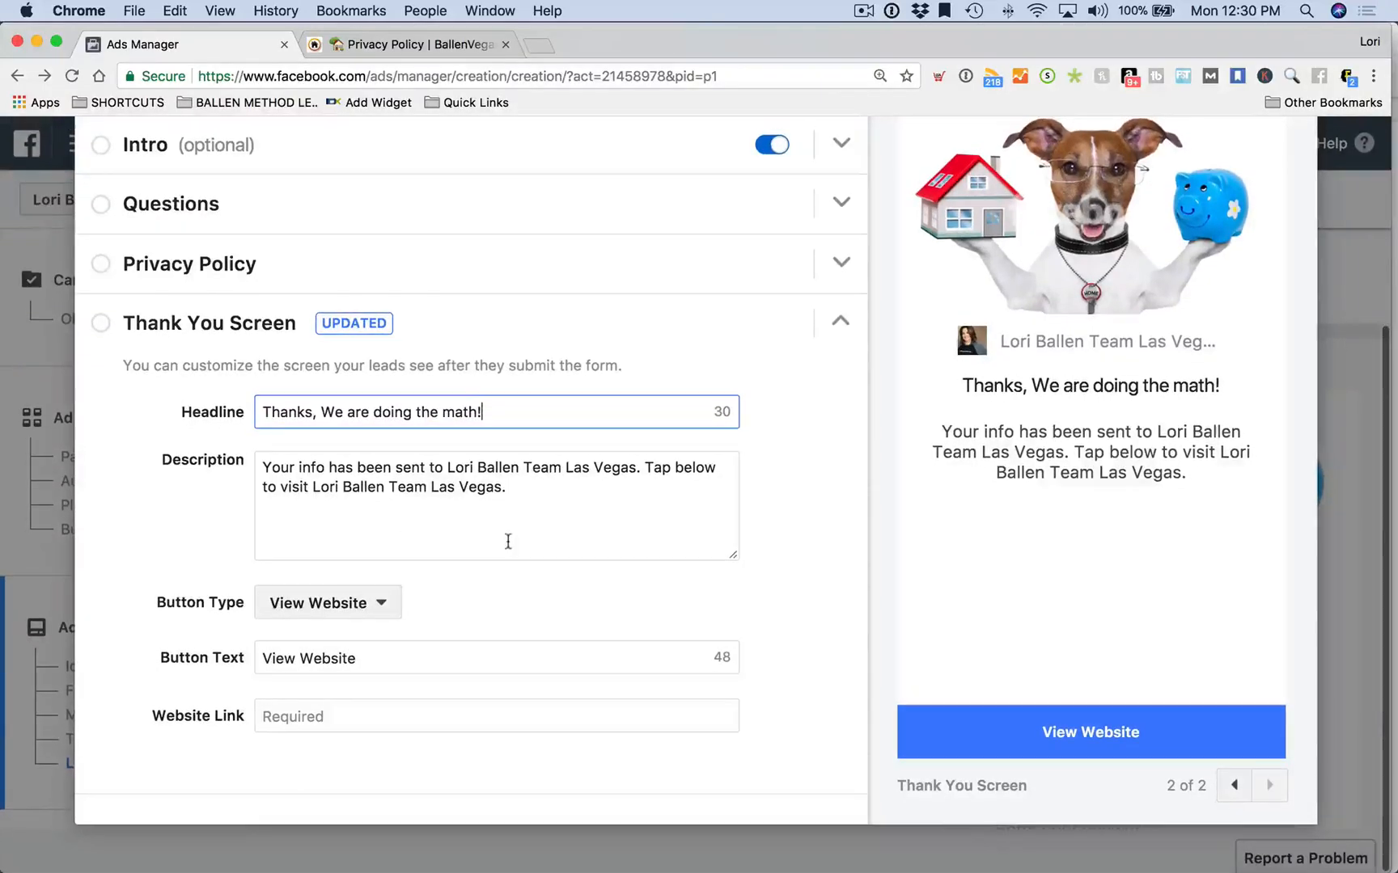
# Replace the description with a 1-2 day home value estimate notice and a call-or-text contact number
pyautogui.tripleClick(535, 518)
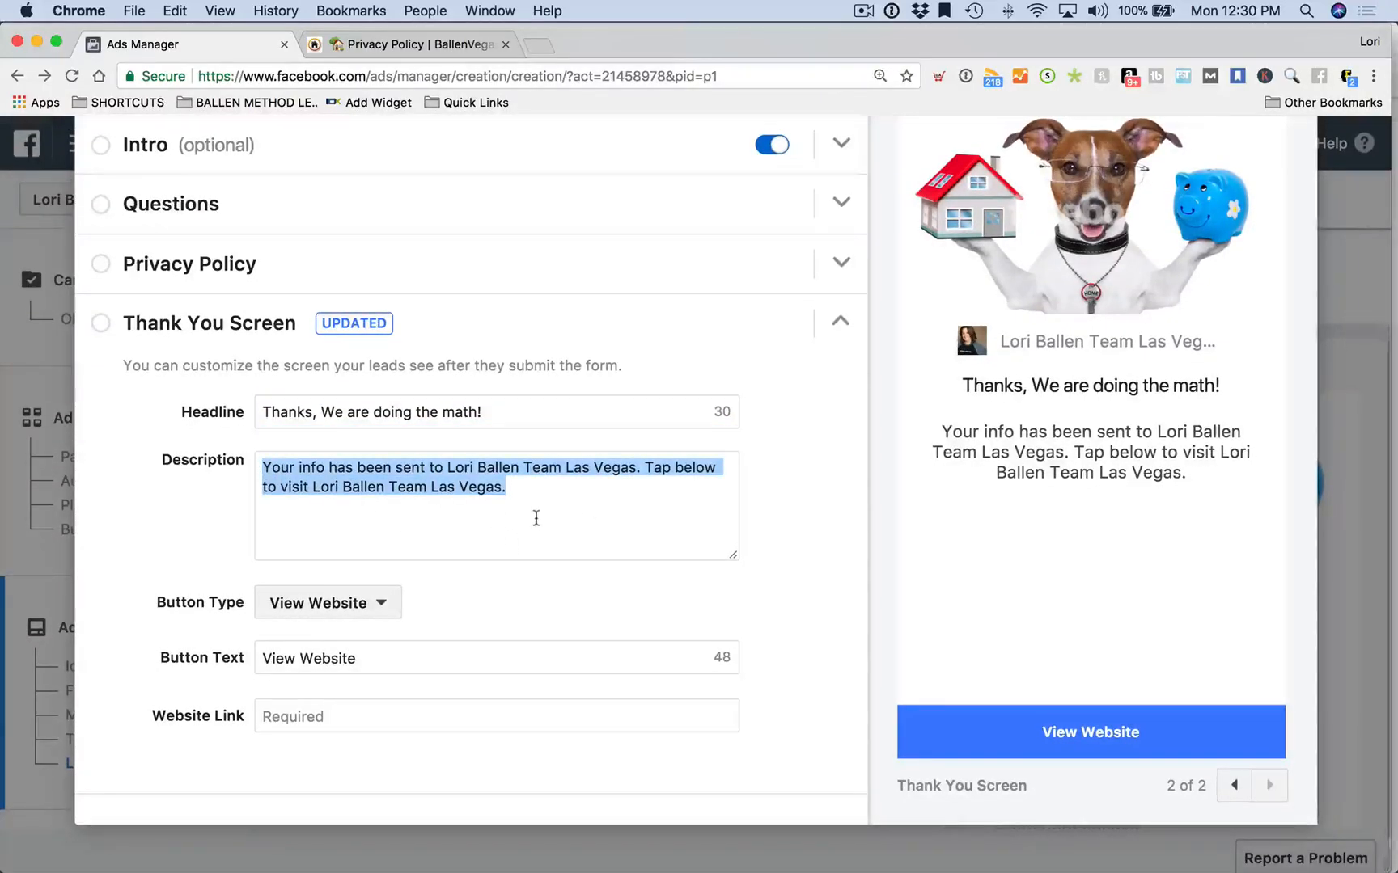
pyautogui.write('Please alow')
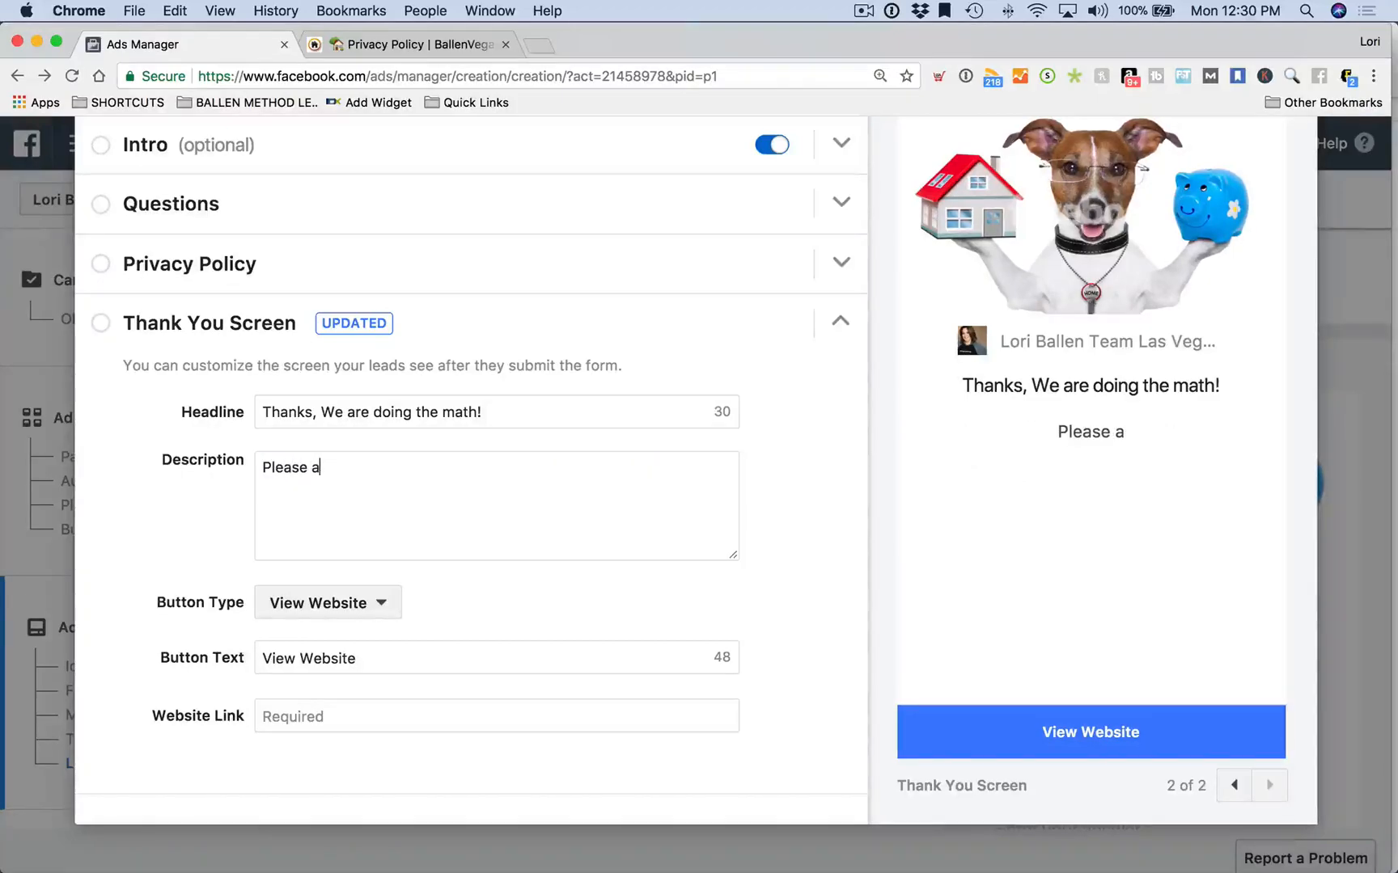
pyautogui.press('BackSpace')
pyautogui.press('BackSpace')
pyautogui.write('low')
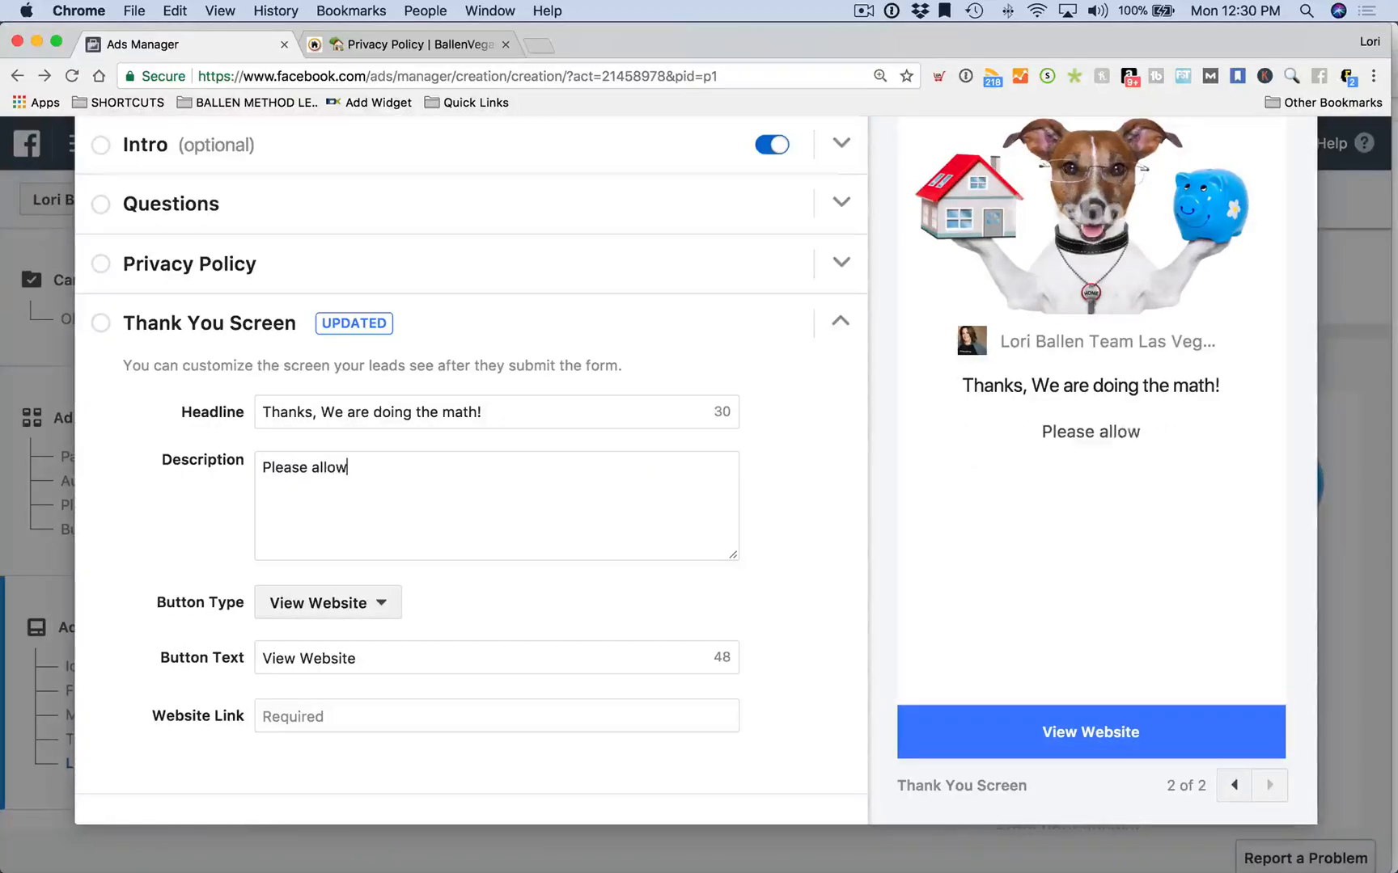
pyautogui.write(' 1-2 days for yo')
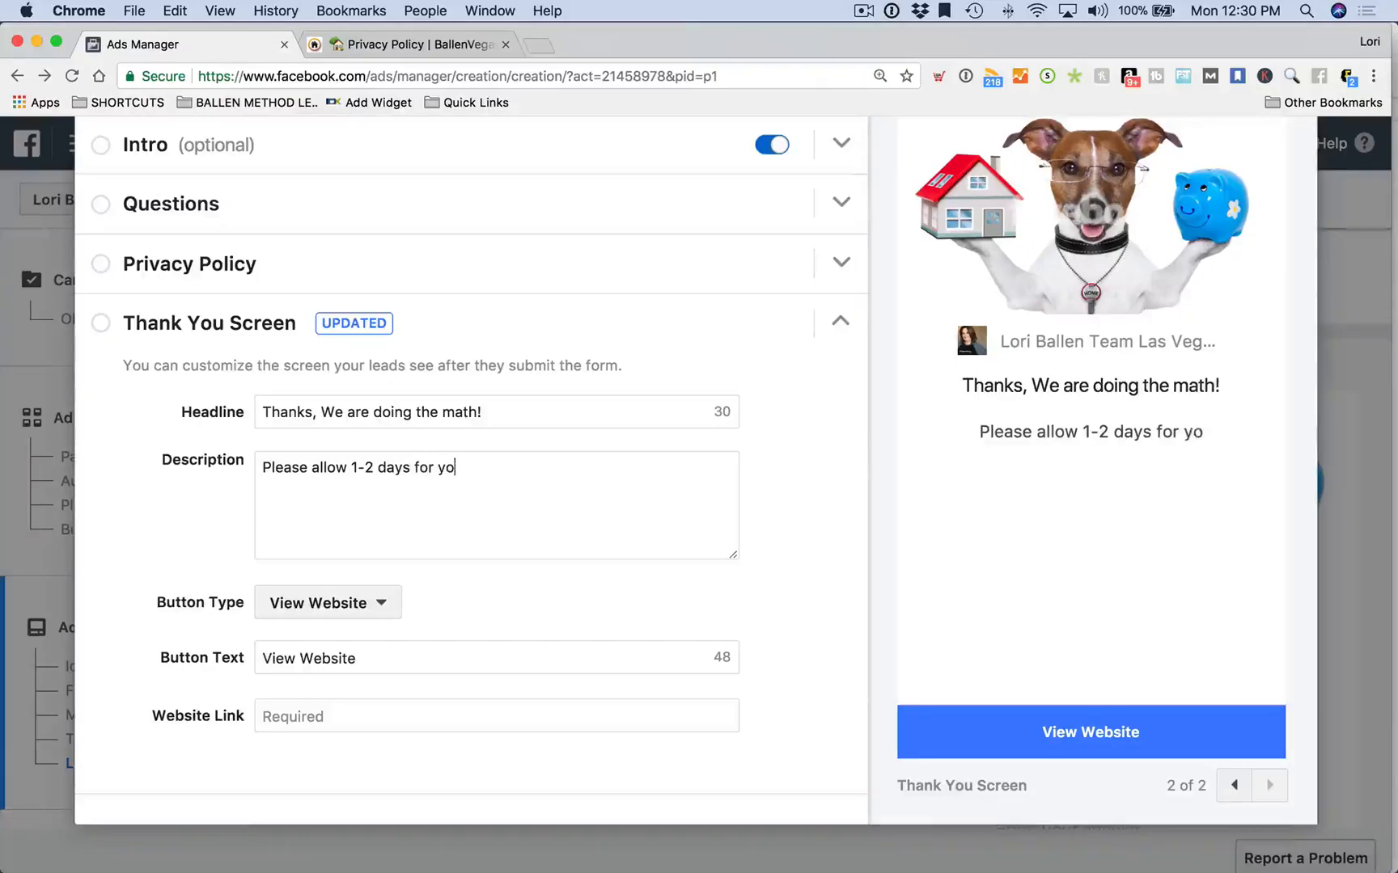
pyautogui.write('ur home value estimate to be sent')
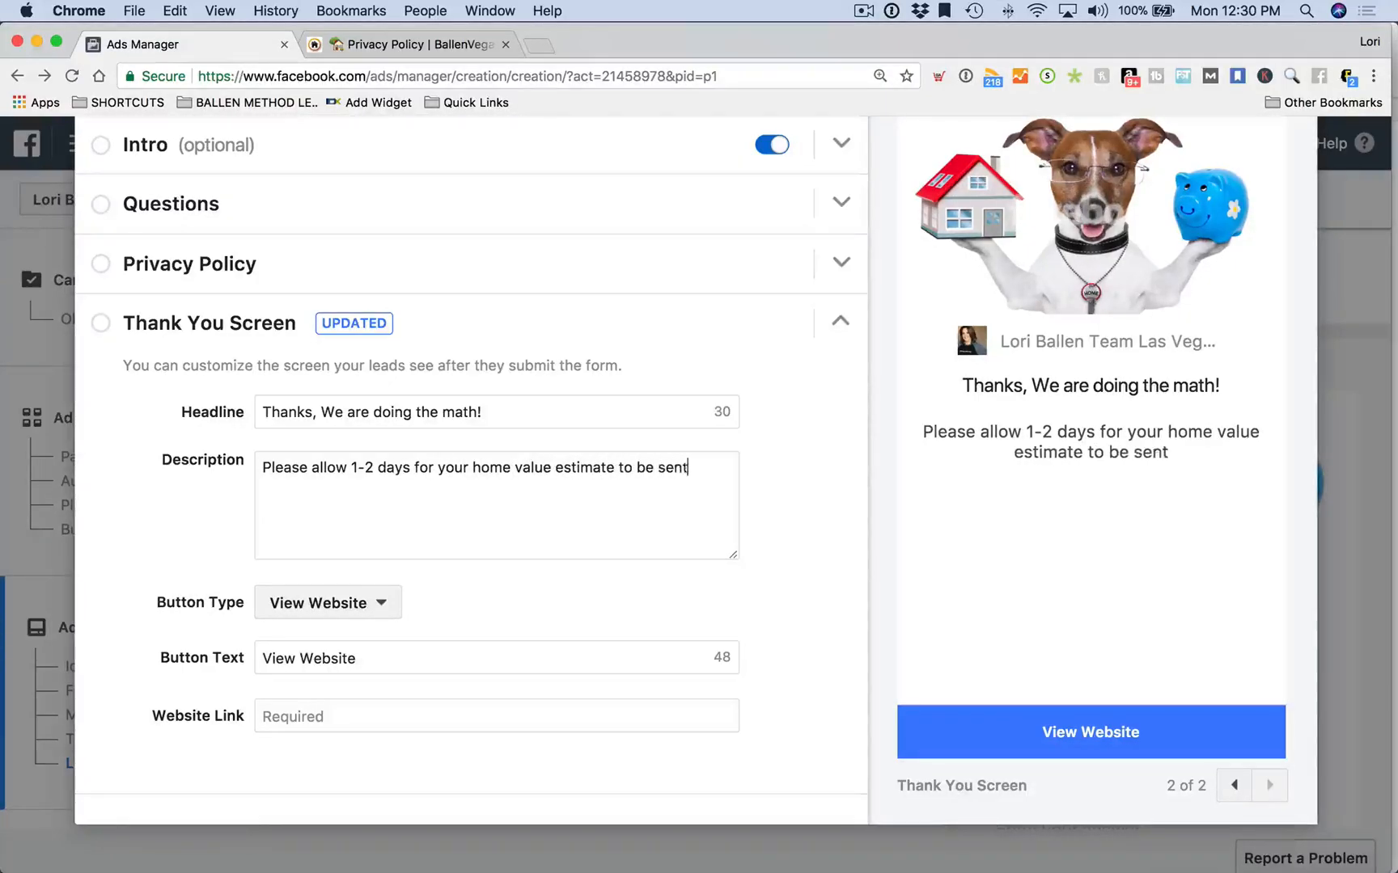
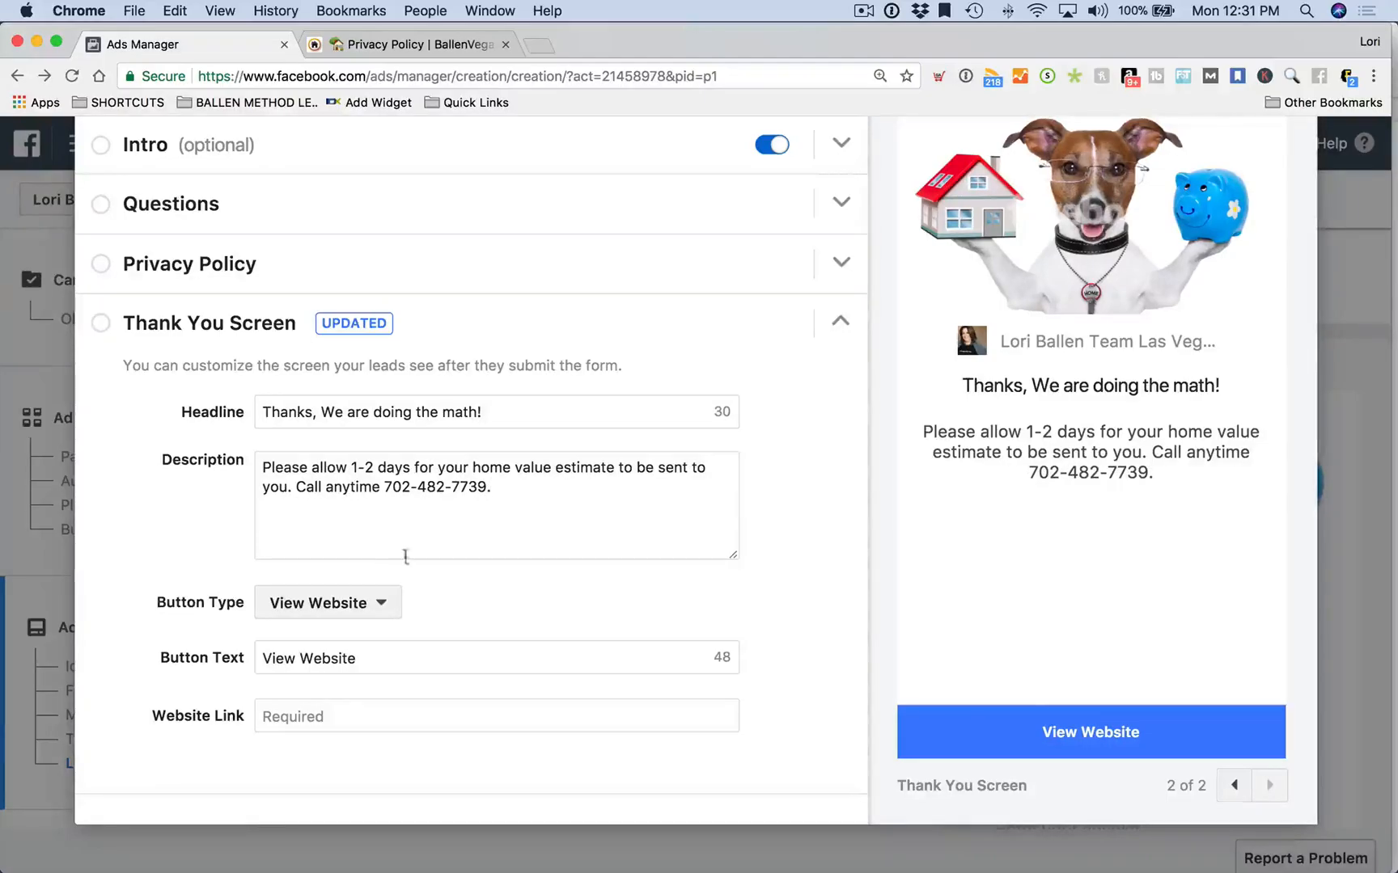
pyautogui.click(328, 487)
pyautogui.write('or te')
pyautogui.write('xt Lori Ballen Te')
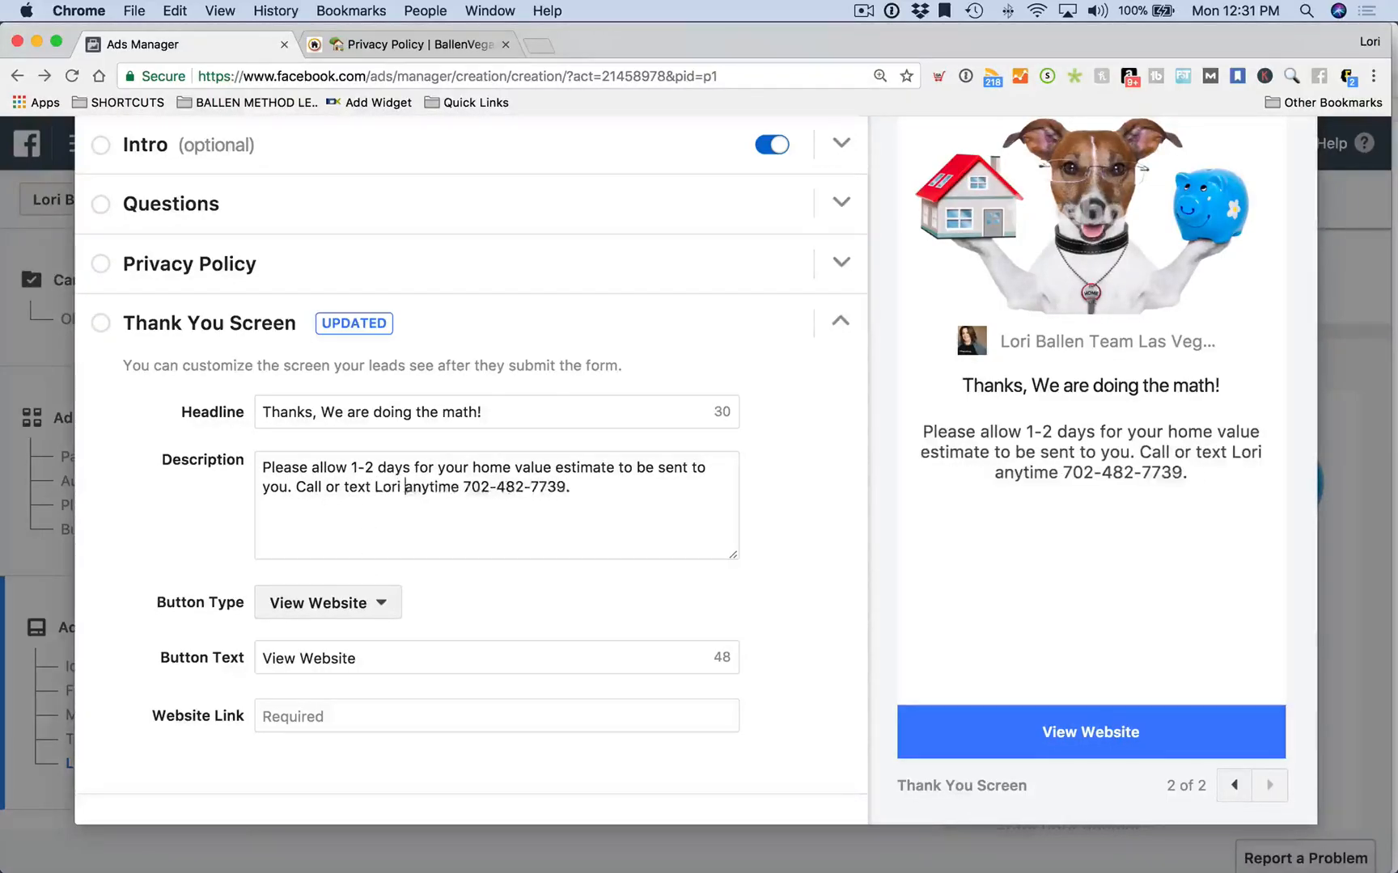
pyautogui.write('am')
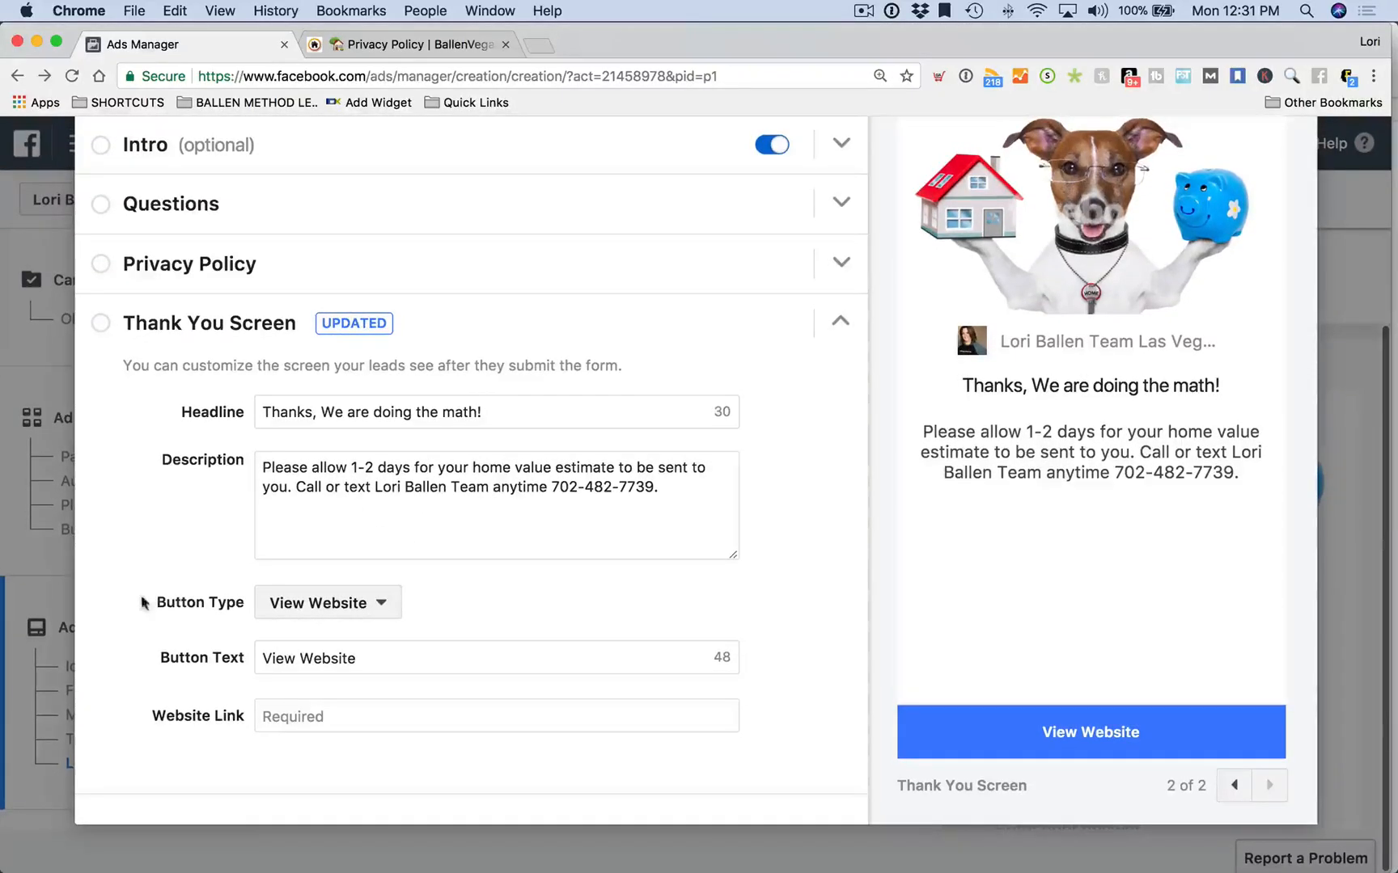
# Set the thank-you button type to View Website after briefly trying Download
pyautogui.click(314, 614)
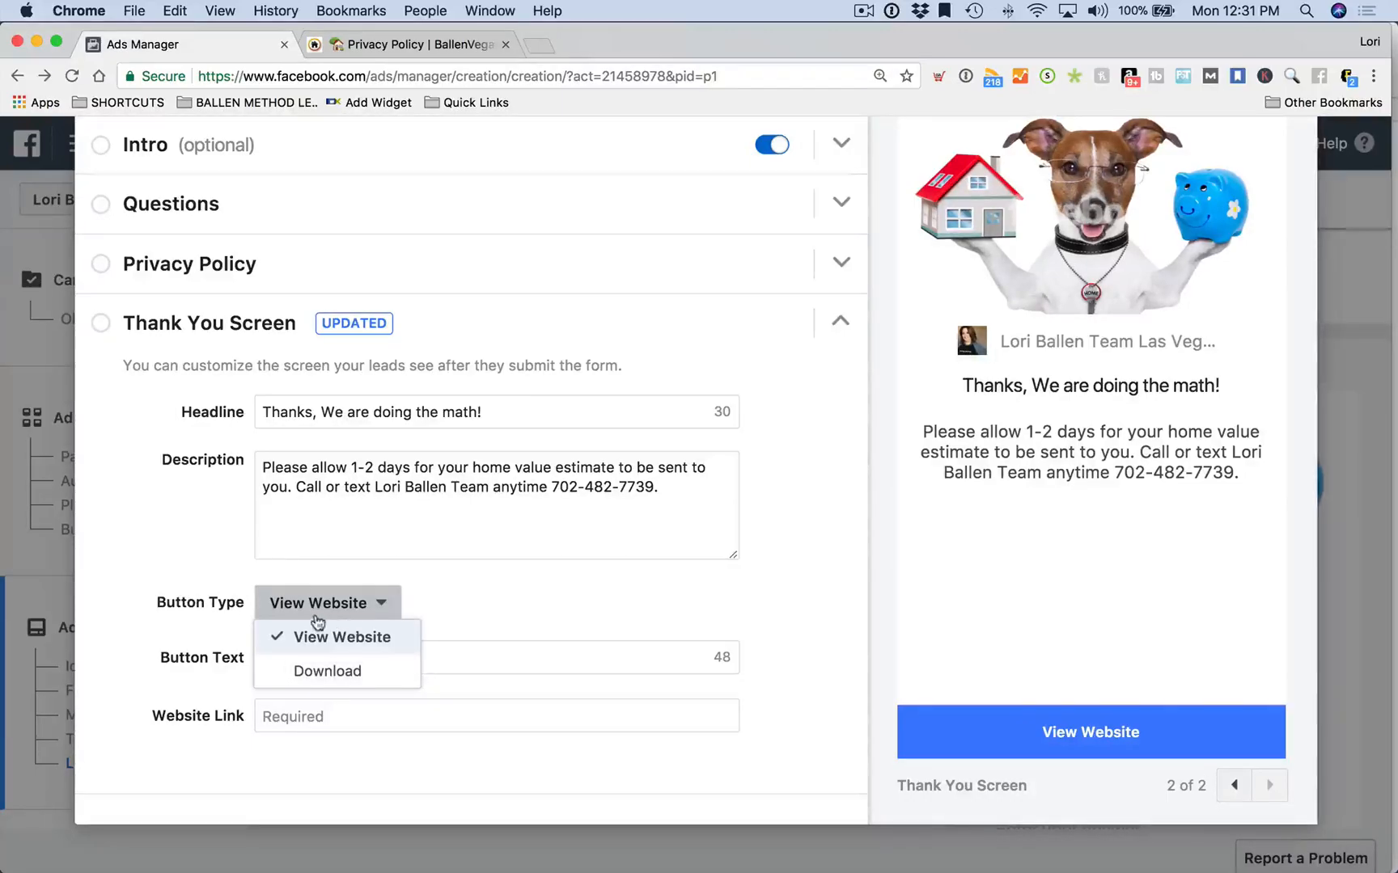
pyautogui.click(328, 672)
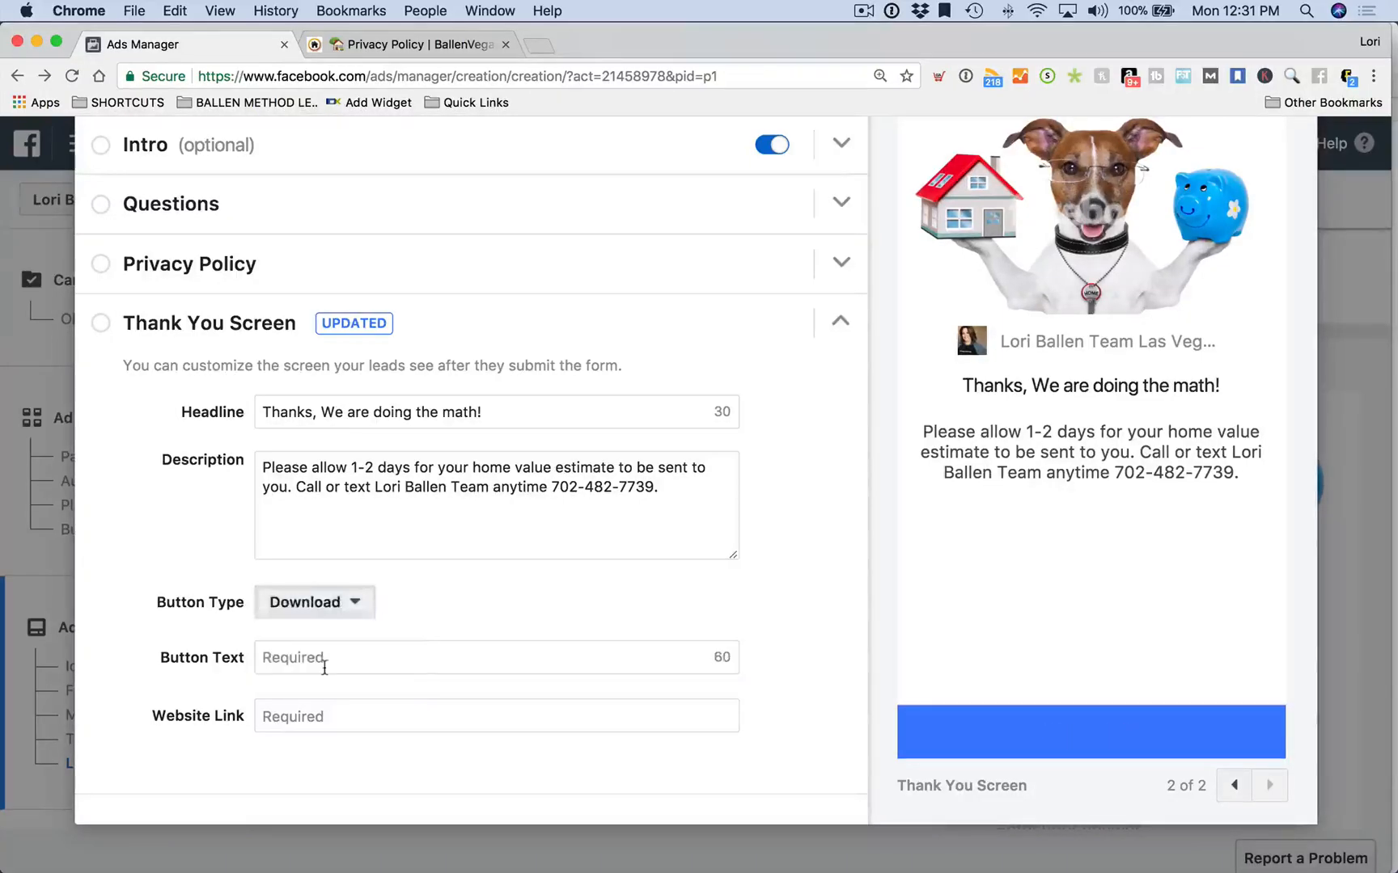
pyautogui.click(319, 603)
pyautogui.click(434, 605)
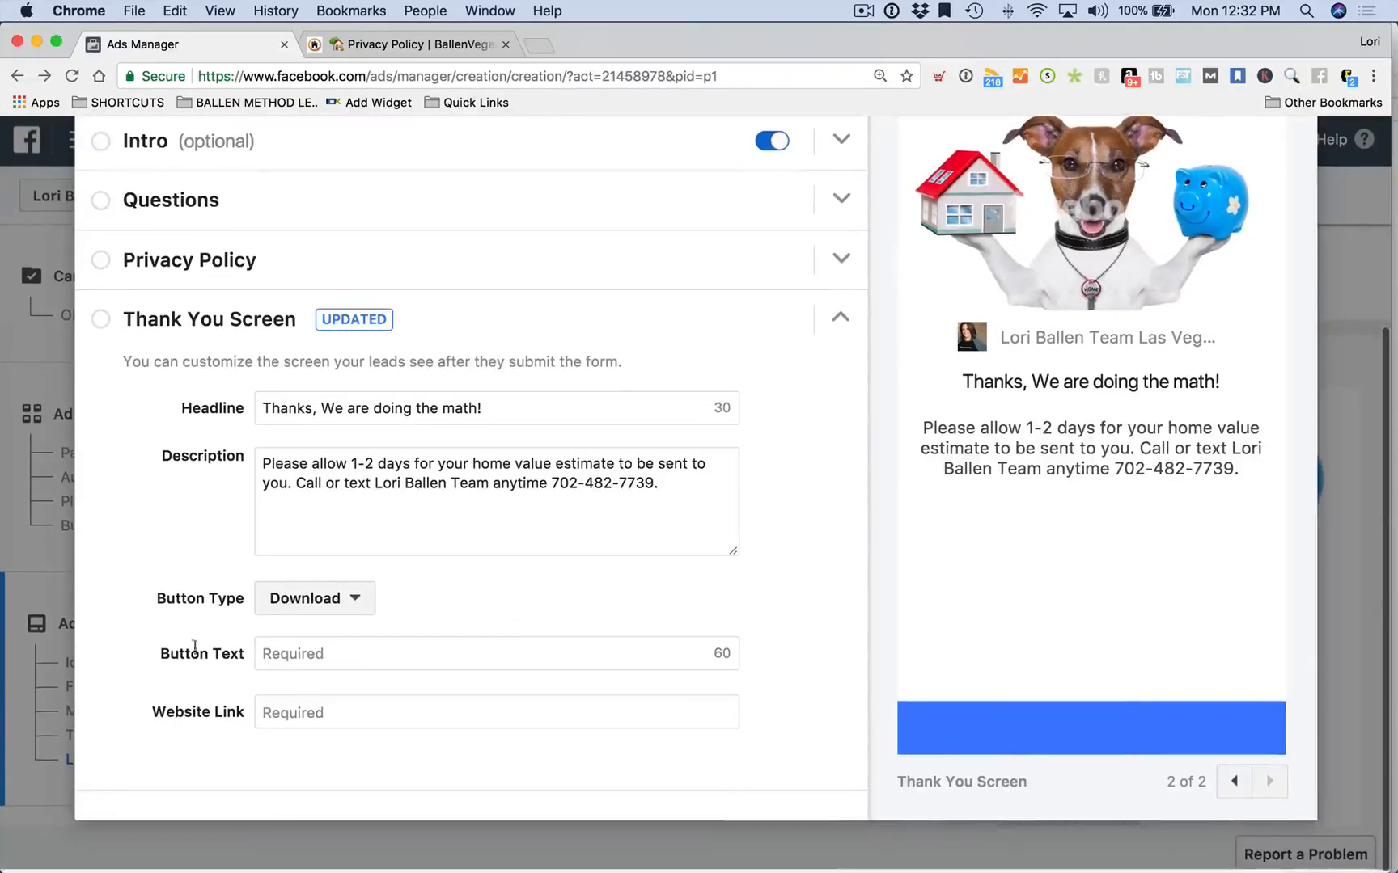
pyautogui.click(343, 608)
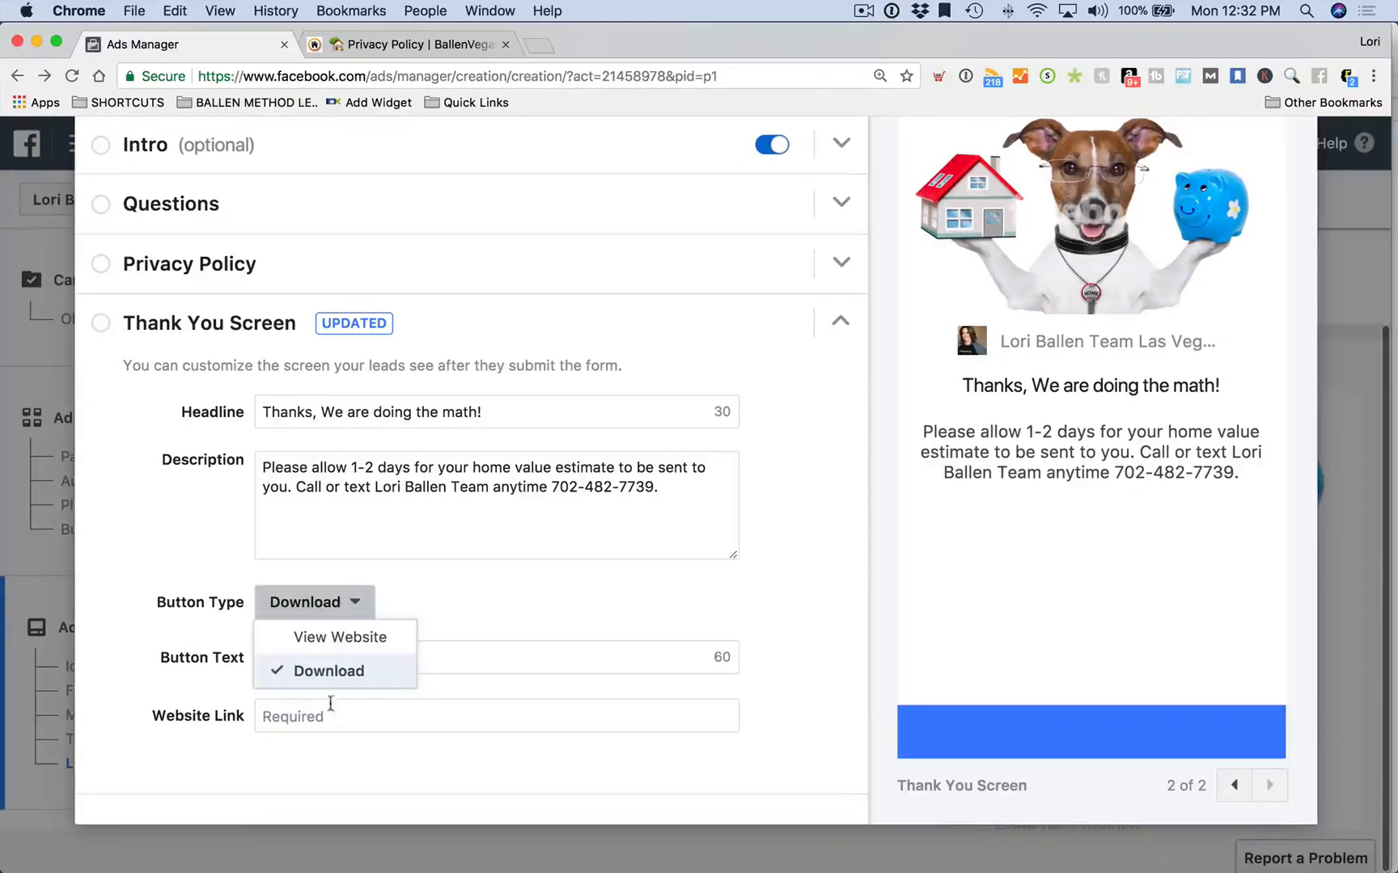
pyautogui.click(327, 638)
pyautogui.click(270, 657)
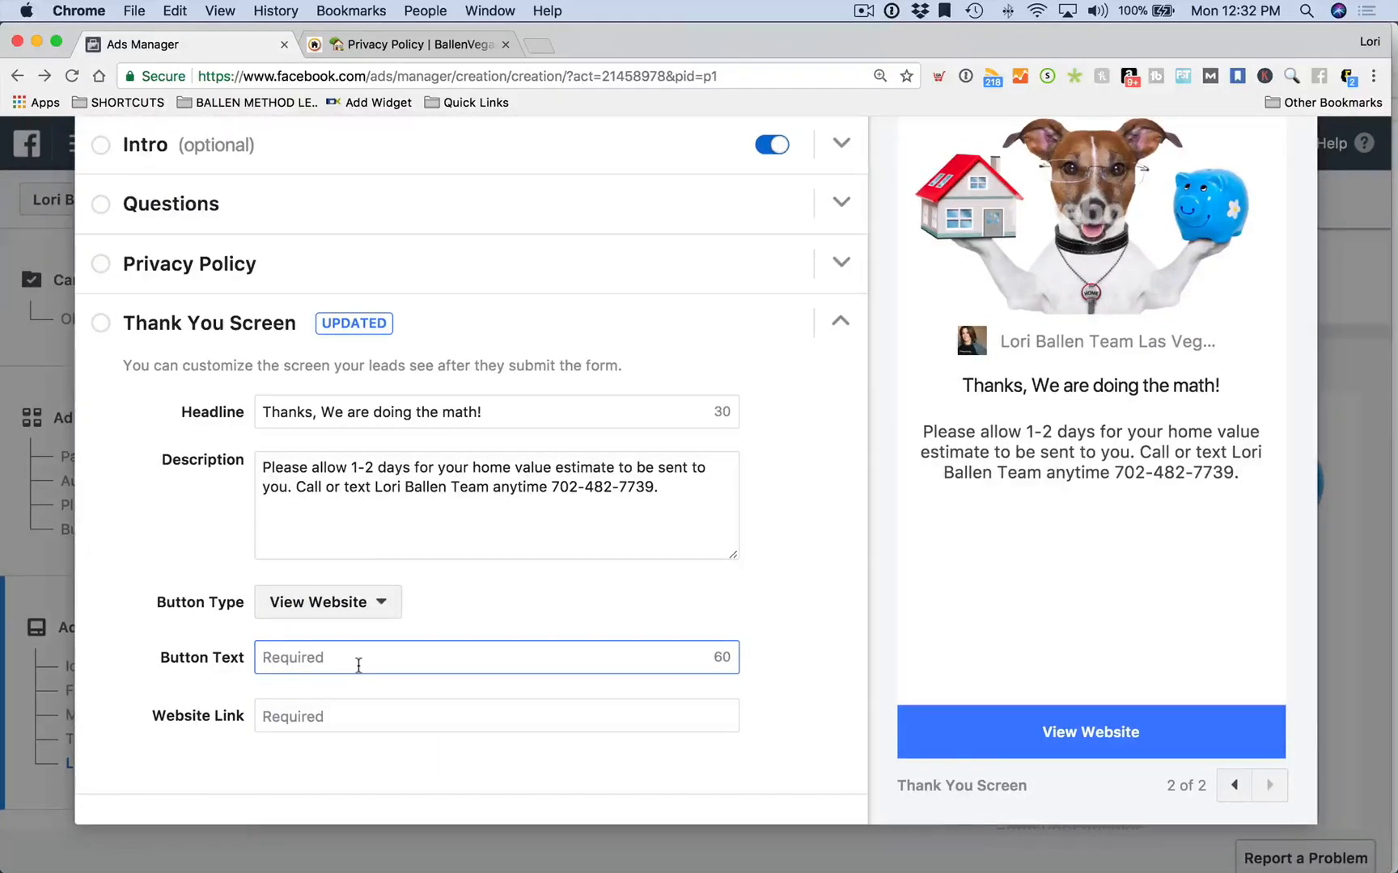
# Label the thank-you button 'Las Vegas Real Estate Market Report', then return to the privacy policy tab
pyautogui.write("Here's w")
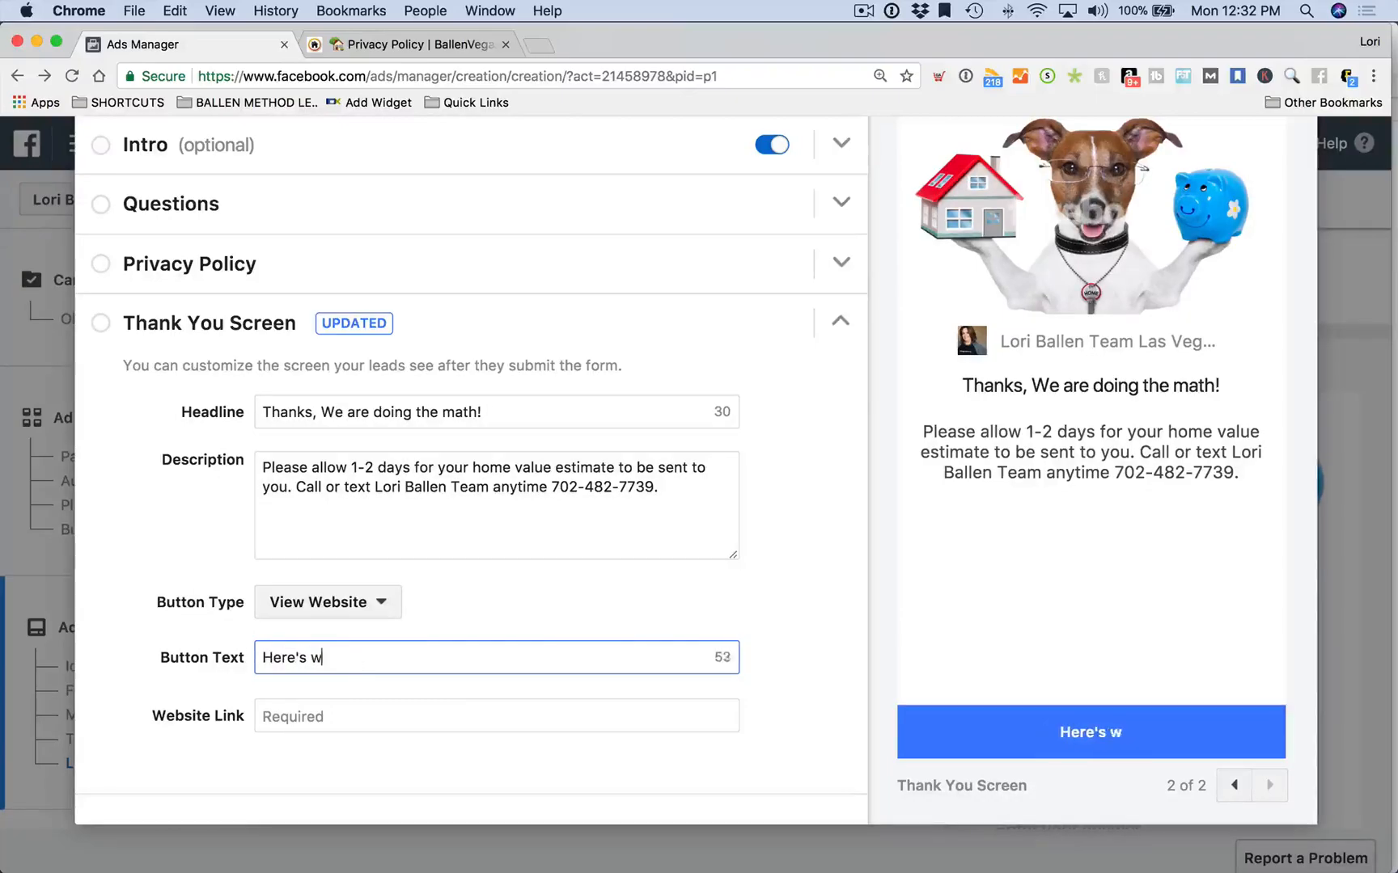
pyautogui.write("hat's Happening w")
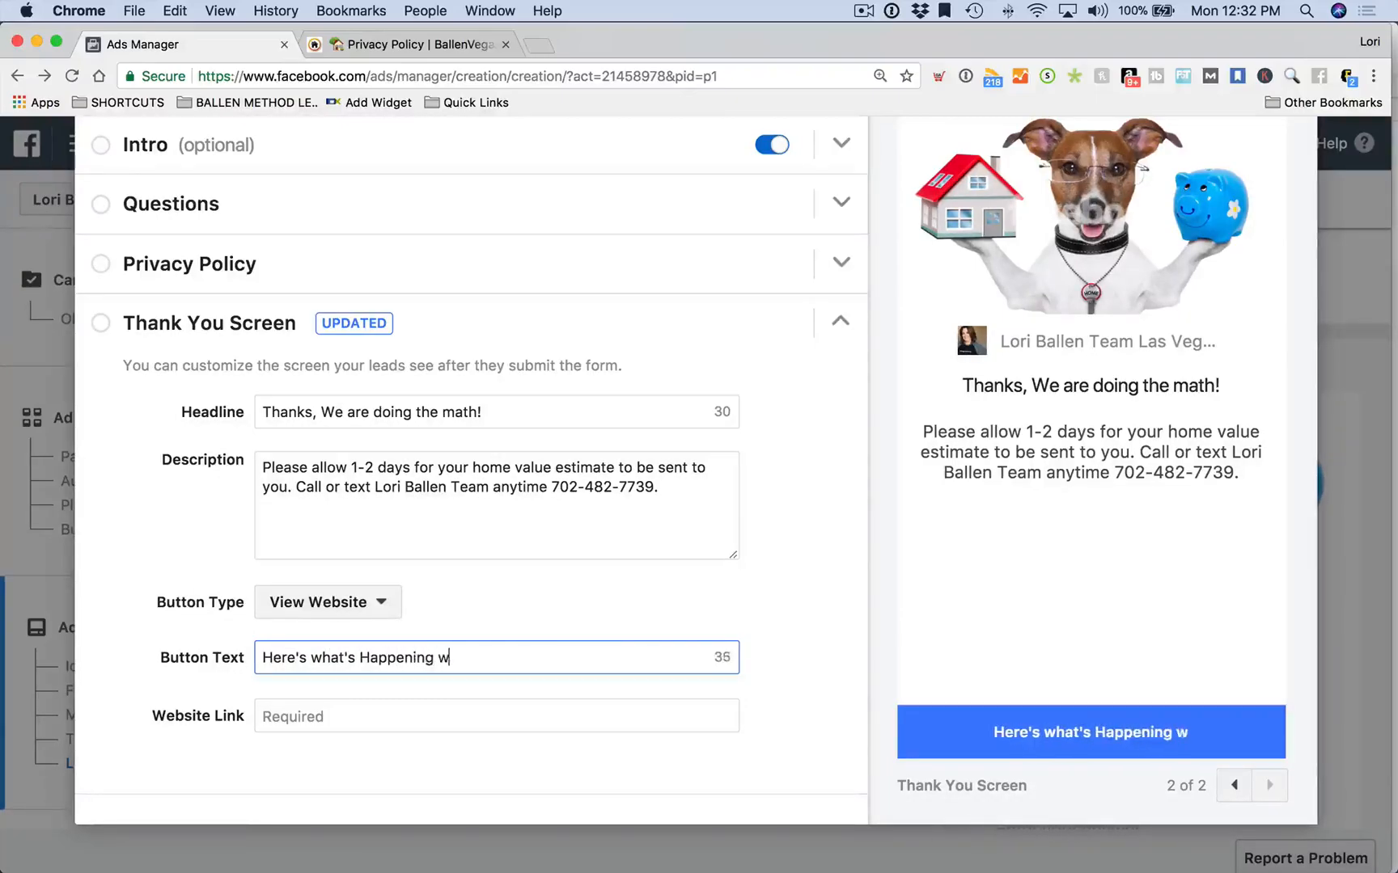
pyautogui.write('ith the Las Vegas')
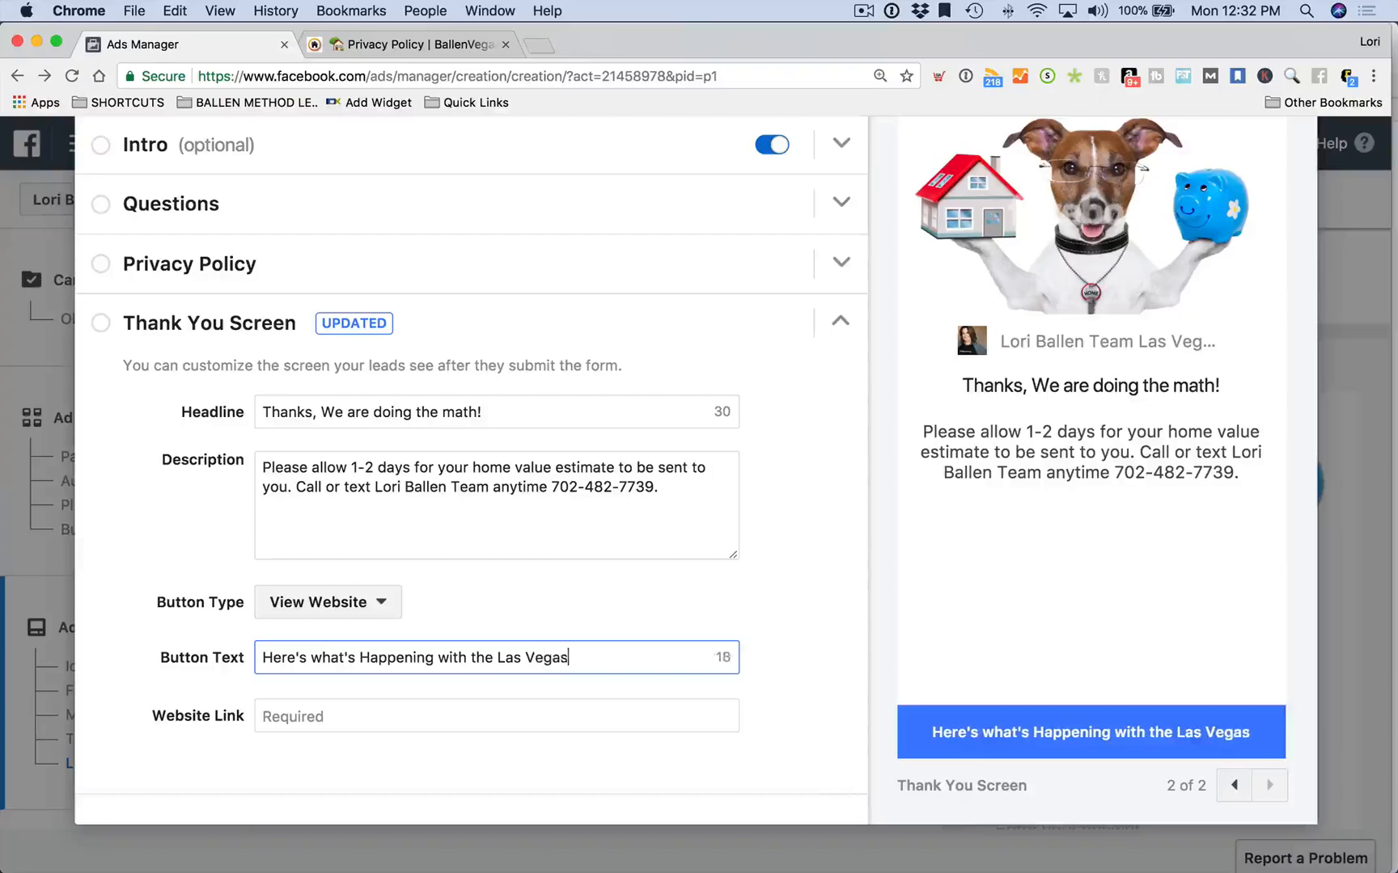
pyautogui.write(' Real Estate marke')
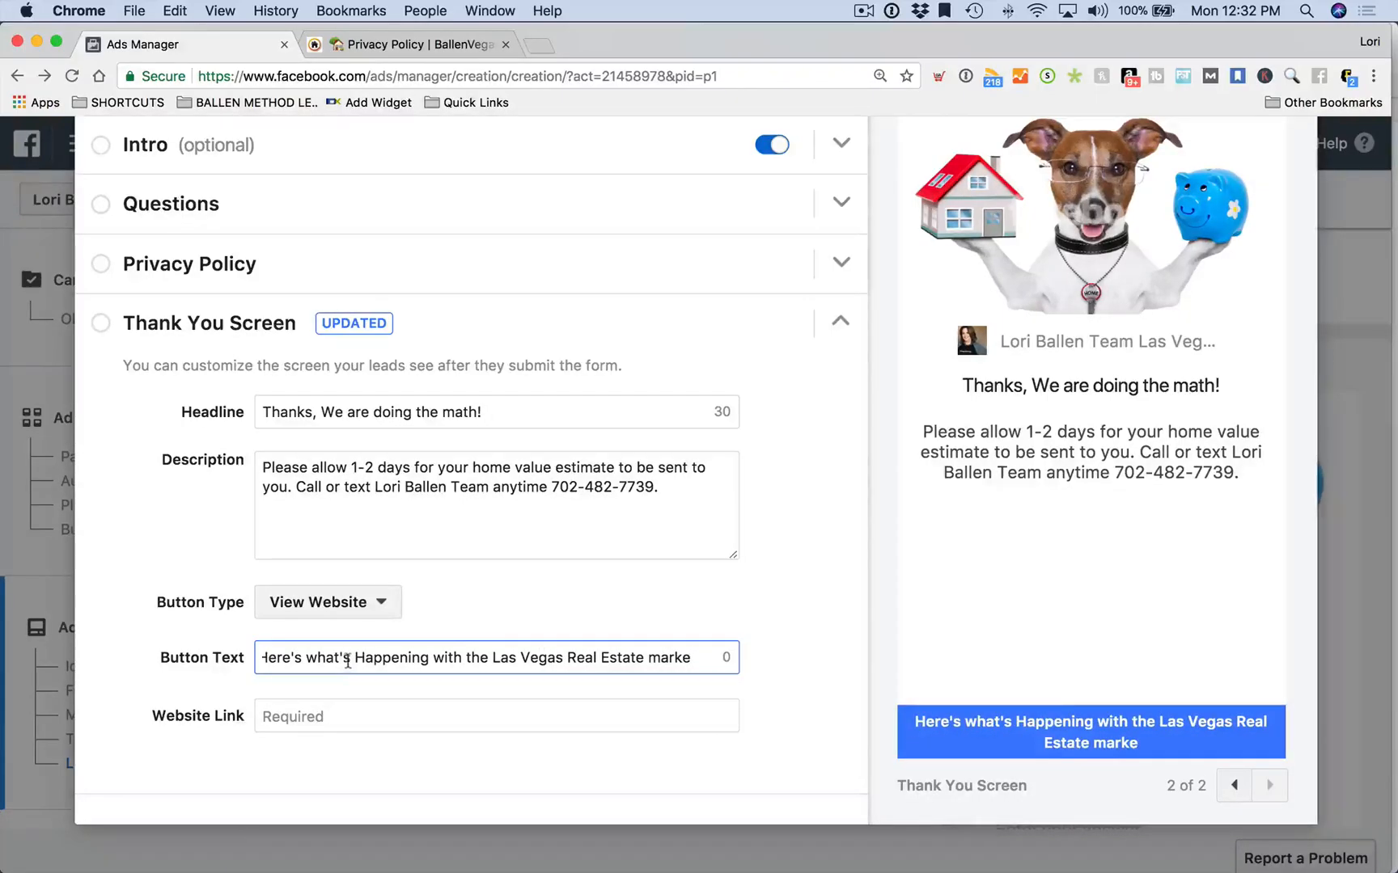
pyautogui.moveTo(348, 663); pyautogui.dragTo(249, 662)
pyautogui.click(487, 671)
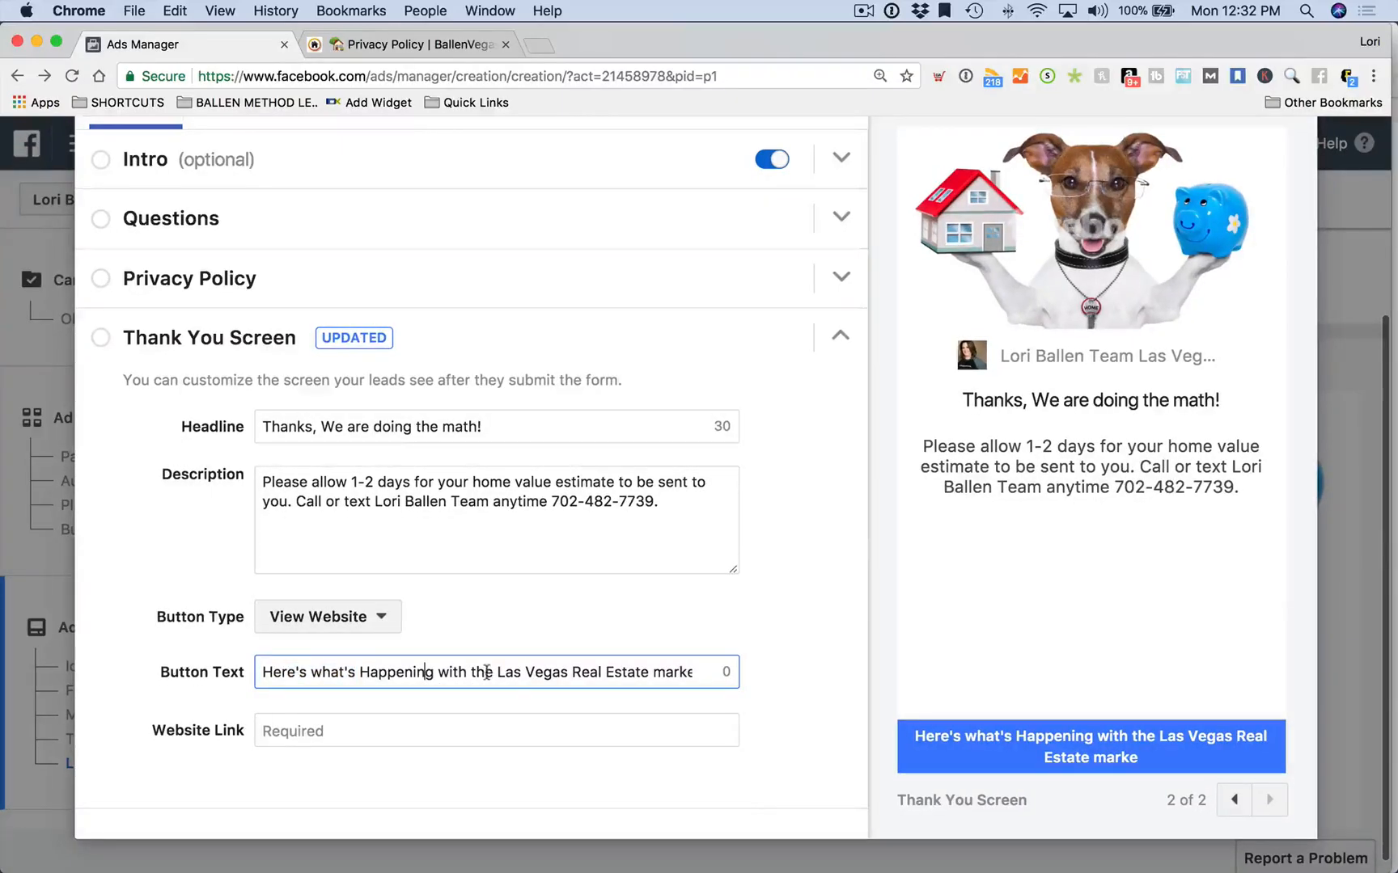
pyautogui.moveTo(493, 672); pyautogui.dragTo(180, 663)
pyautogui.press('BackSpace')
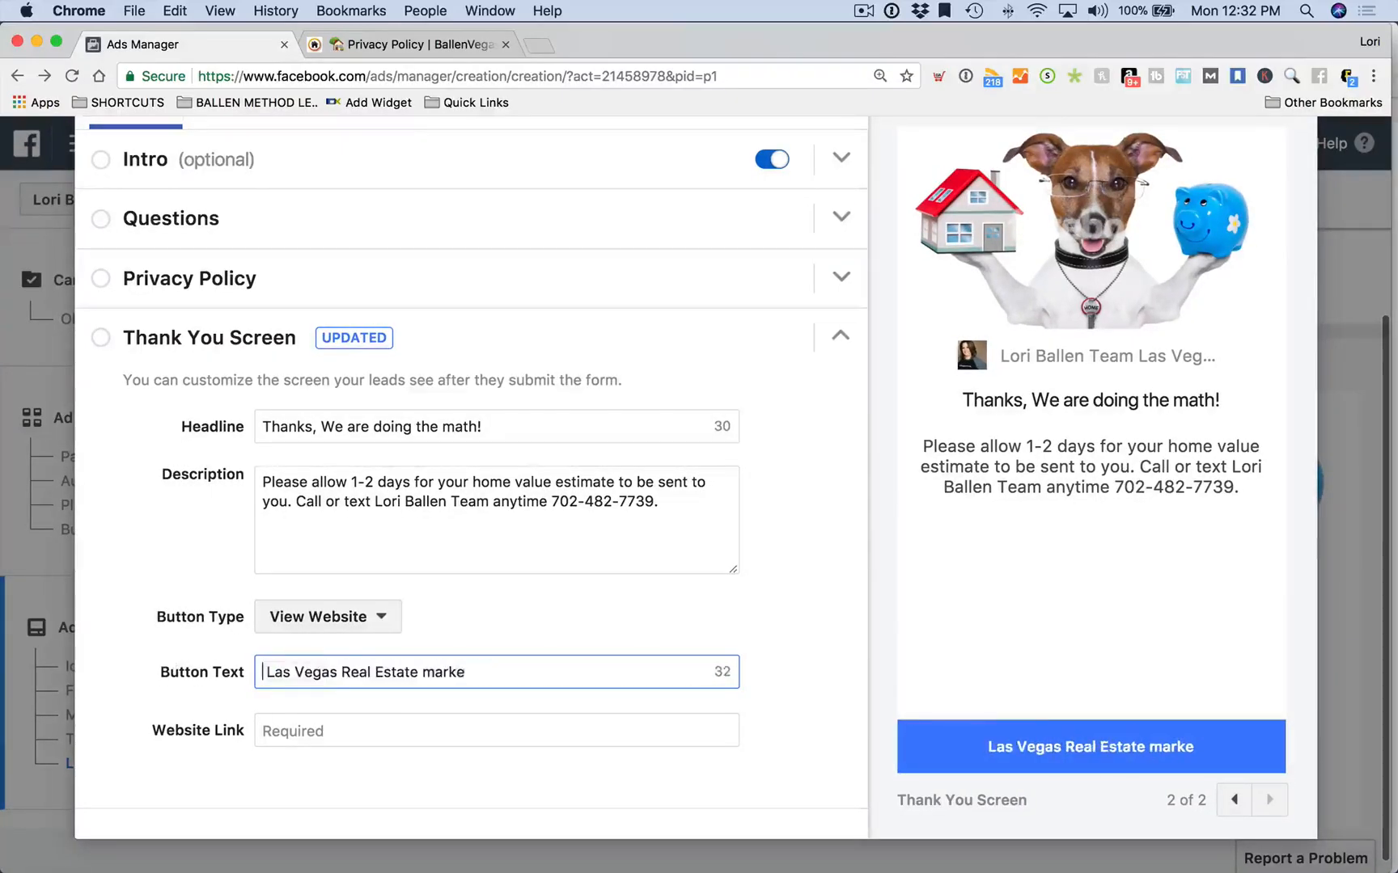
pyautogui.press('BackSpace')
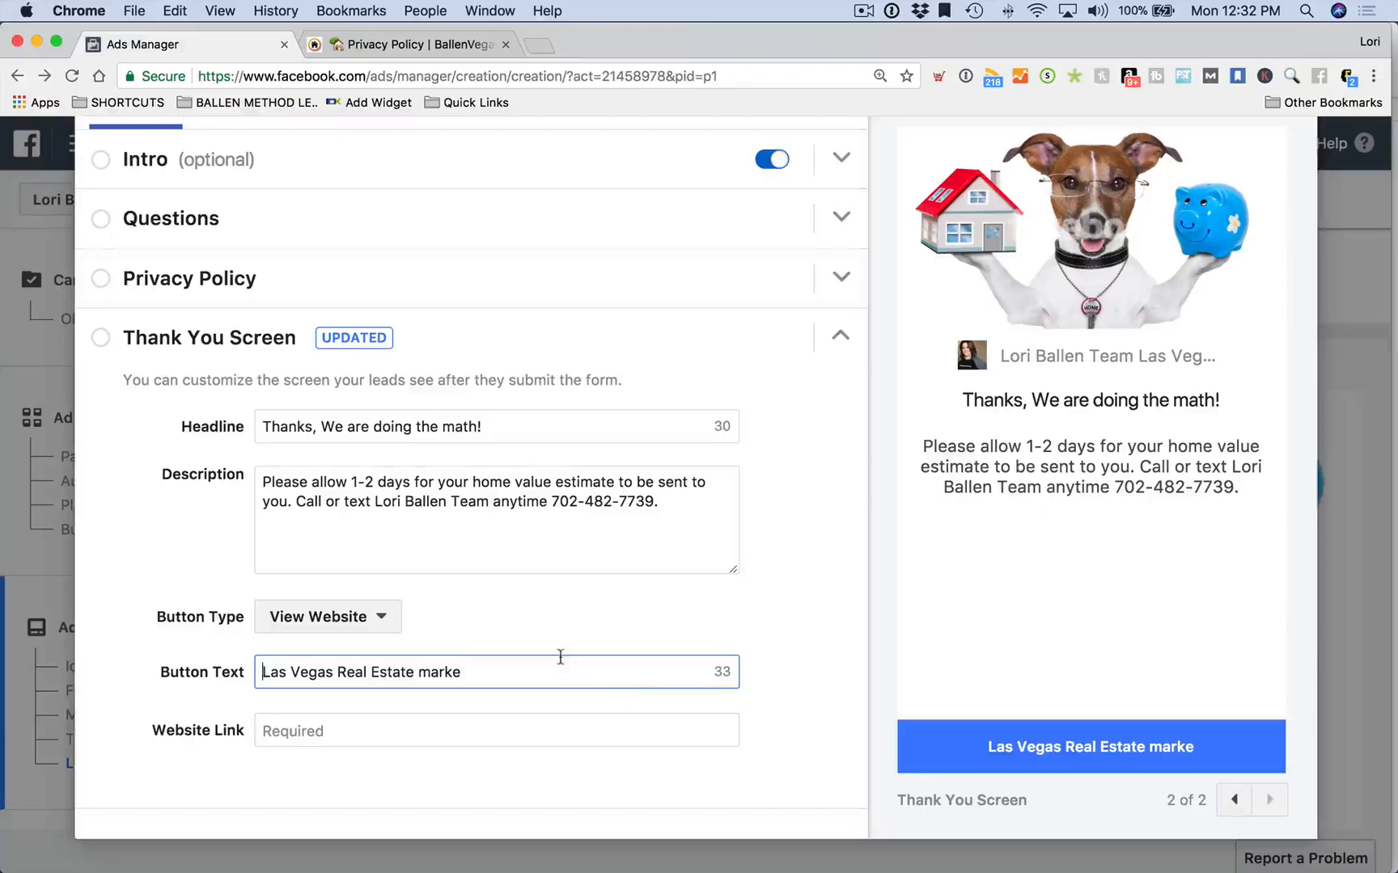
pyautogui.write('t')
pyautogui.press('BackSpace')
pyautogui.press('BackSpace')
pyautogui.press('BackSpace')
pyautogui.press('BackSpace')
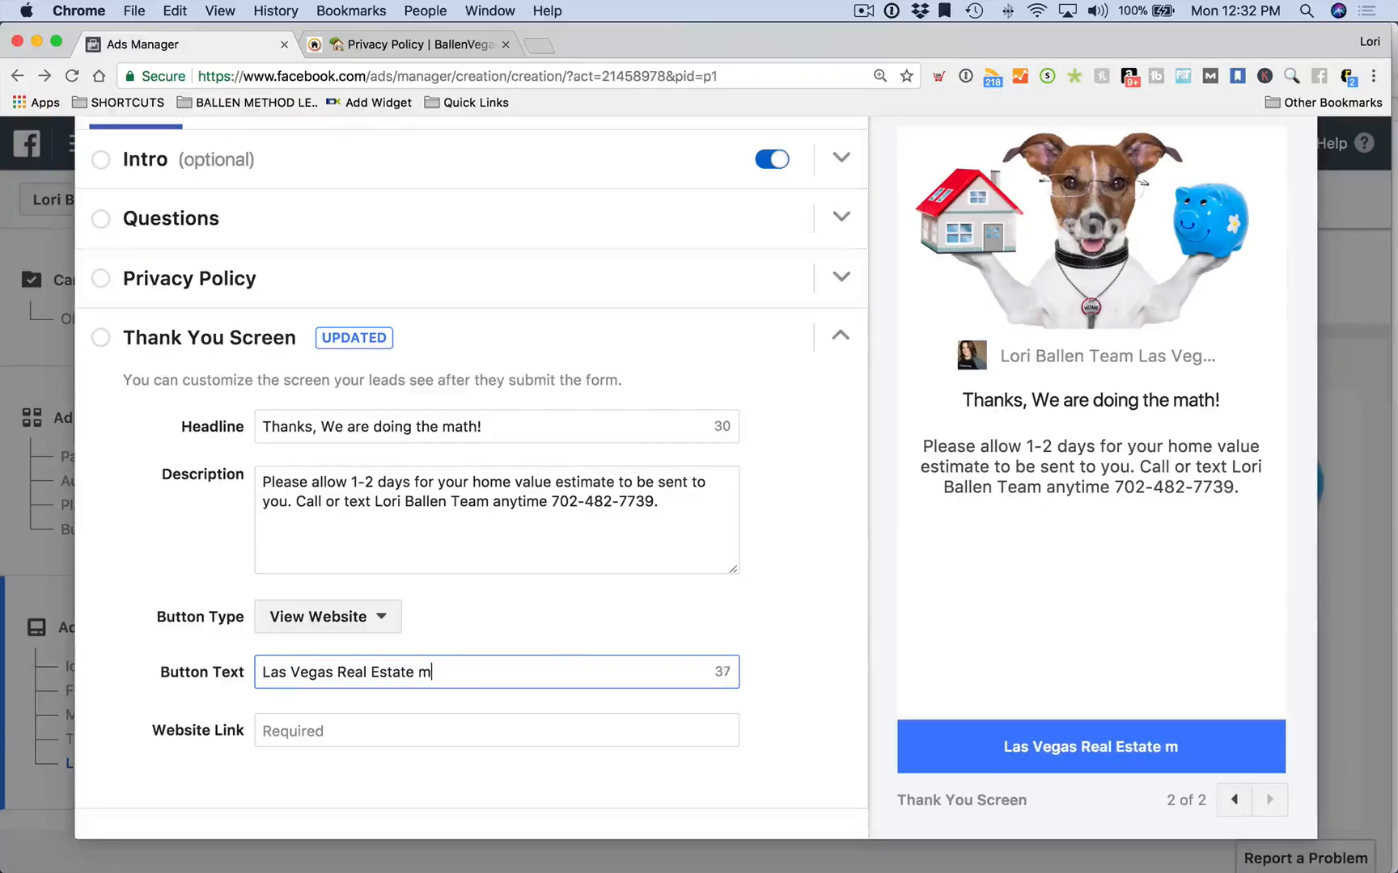
pyautogui.write('a')
pyautogui.press('BackSpace')
pyautogui.write('Market Report')
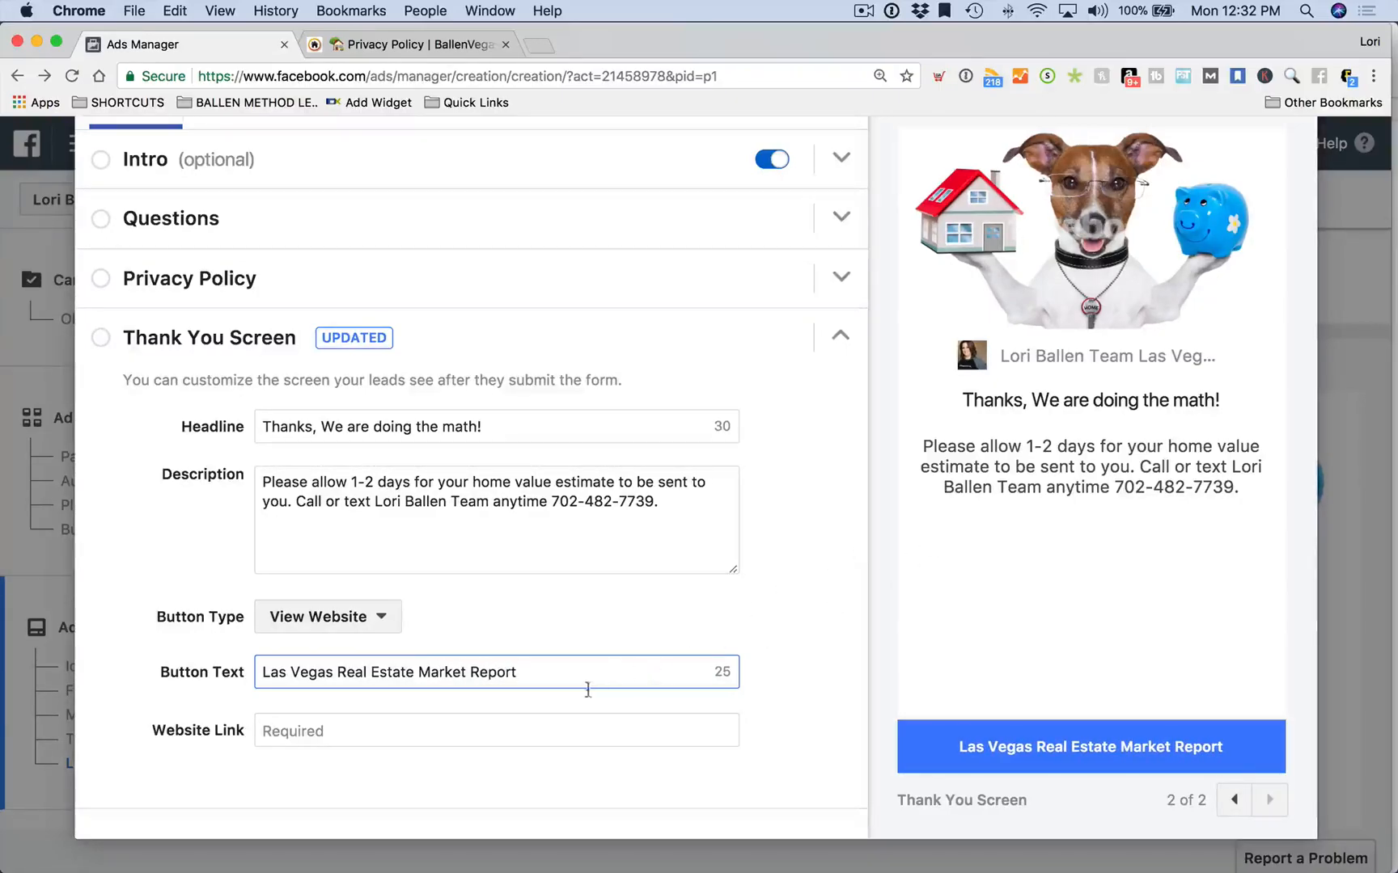
pyautogui.click(437, 734)
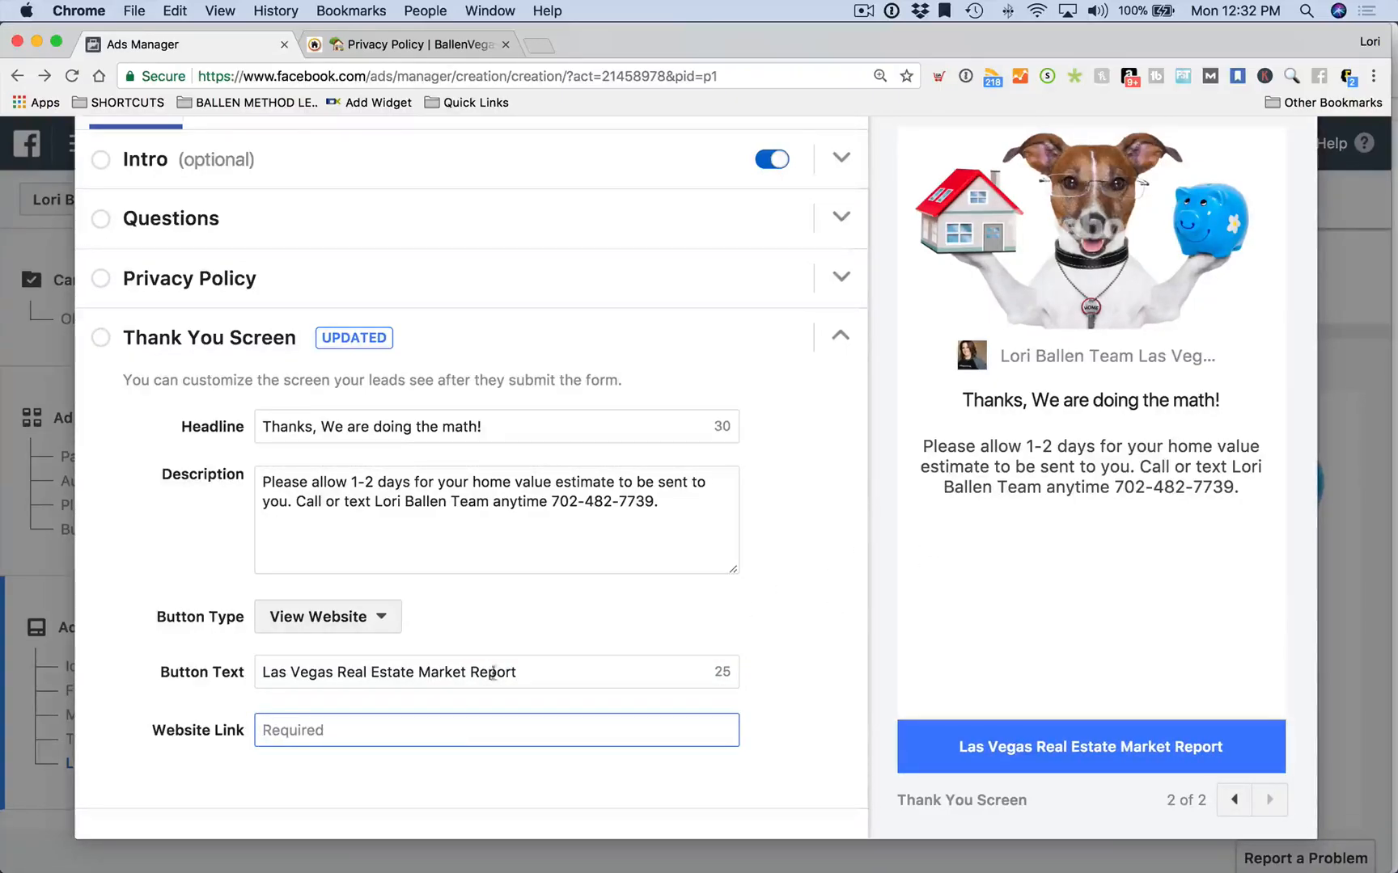
pyautogui.click(498, 49)
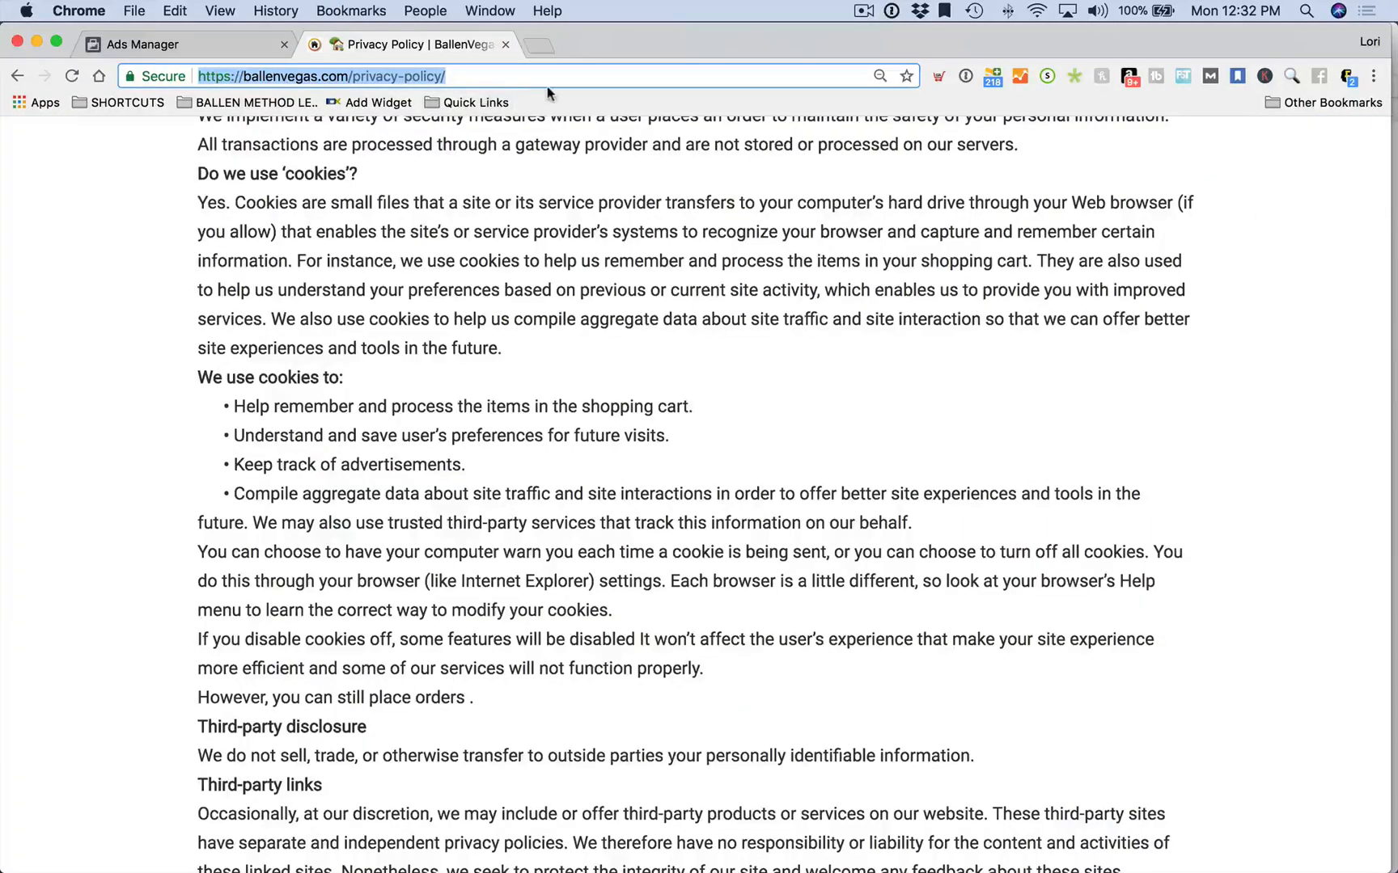
# Find ballenvegas.com's Las Vegas Real Estate Market Report page and paste its URL as the thank-you Website Link
pyautogui.write('ballenvegas.com l')
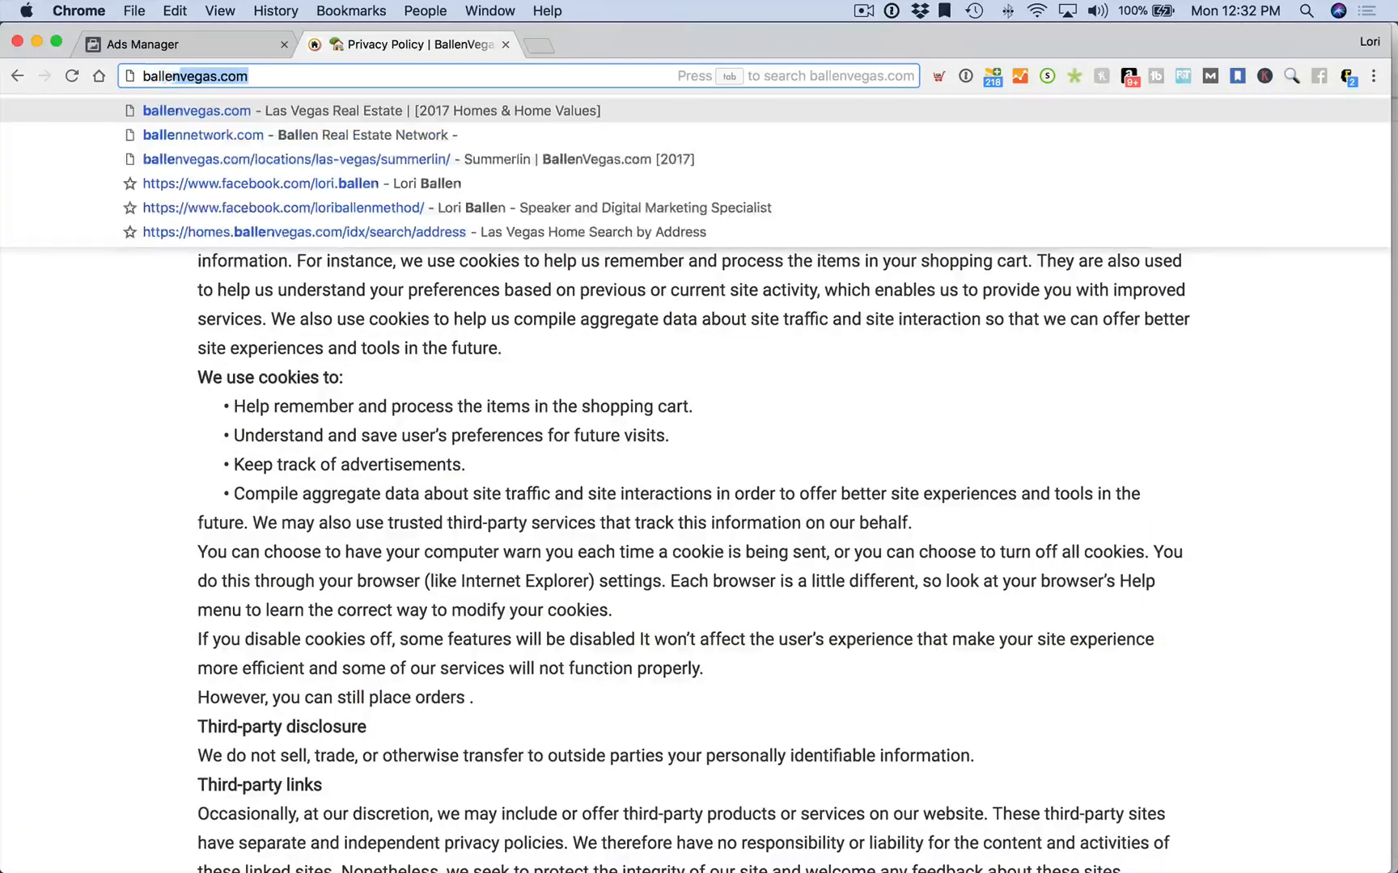
pyautogui.write('as veg')
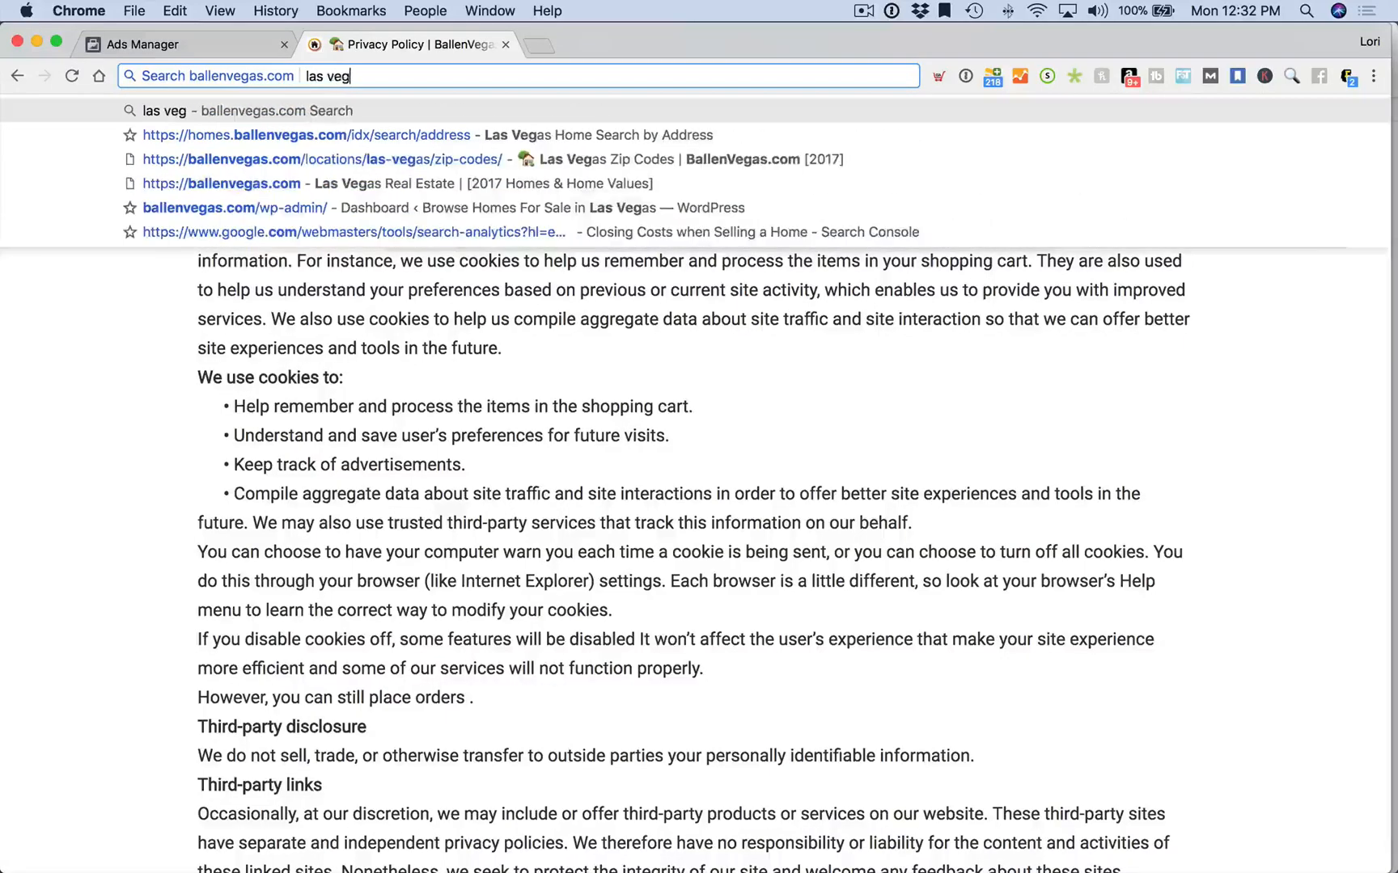
pyautogui.write('as real estate market')
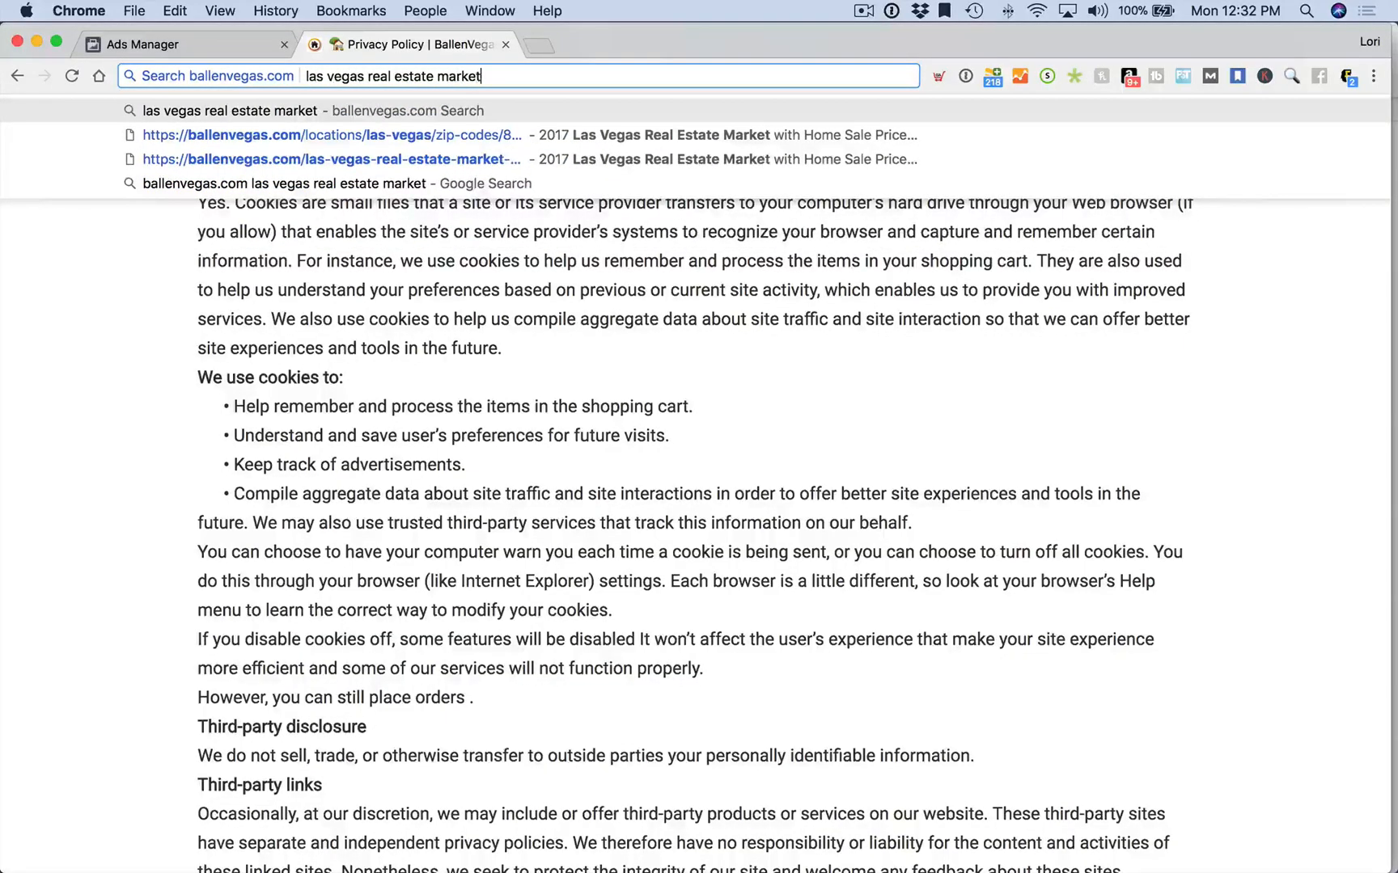
pyautogui.click(539, 169)
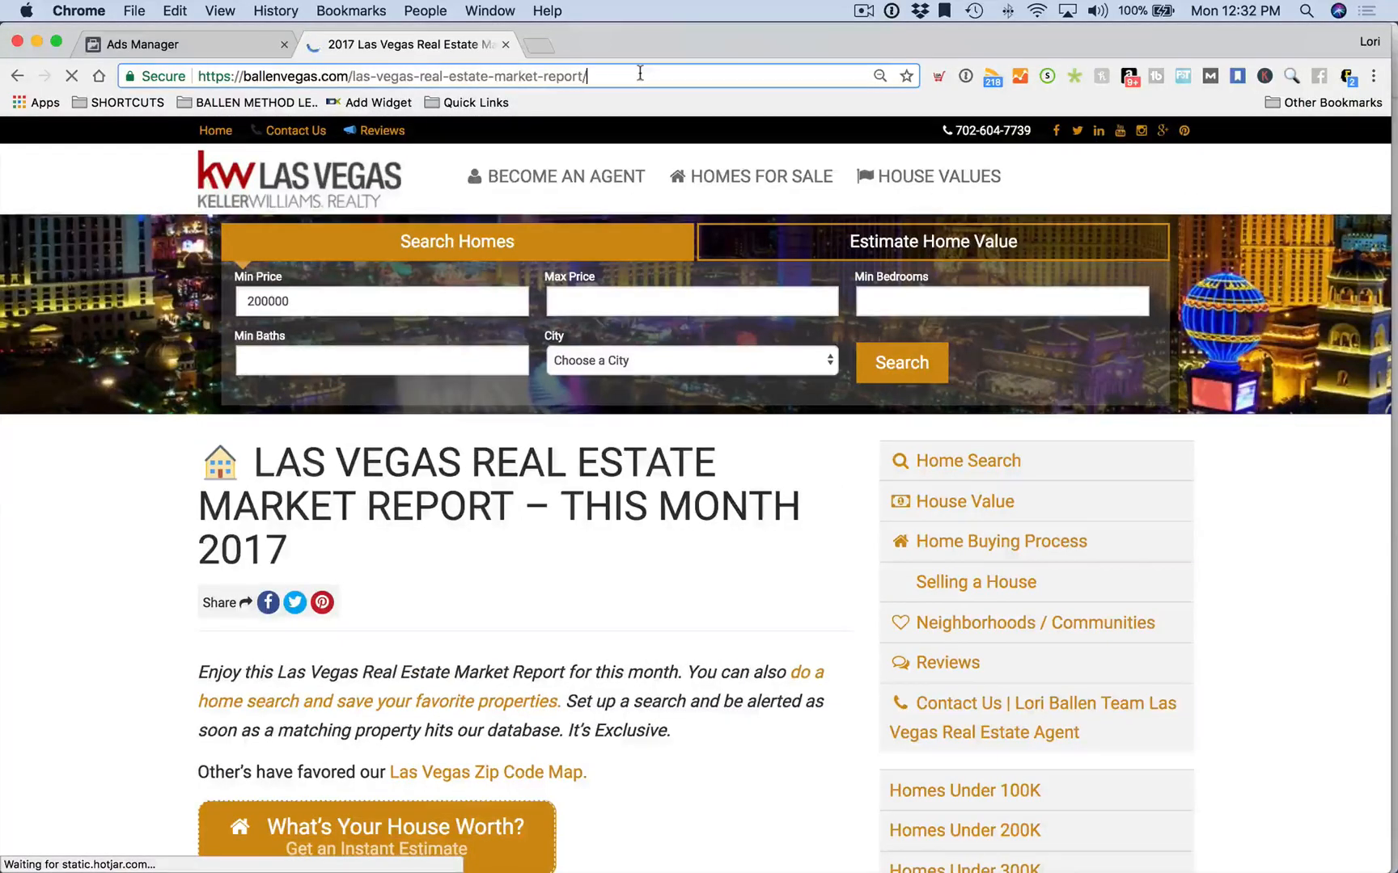
pyautogui.click(639, 75)
pyautogui.press('super+c')
pyautogui.scroll(-15, 561, 415)
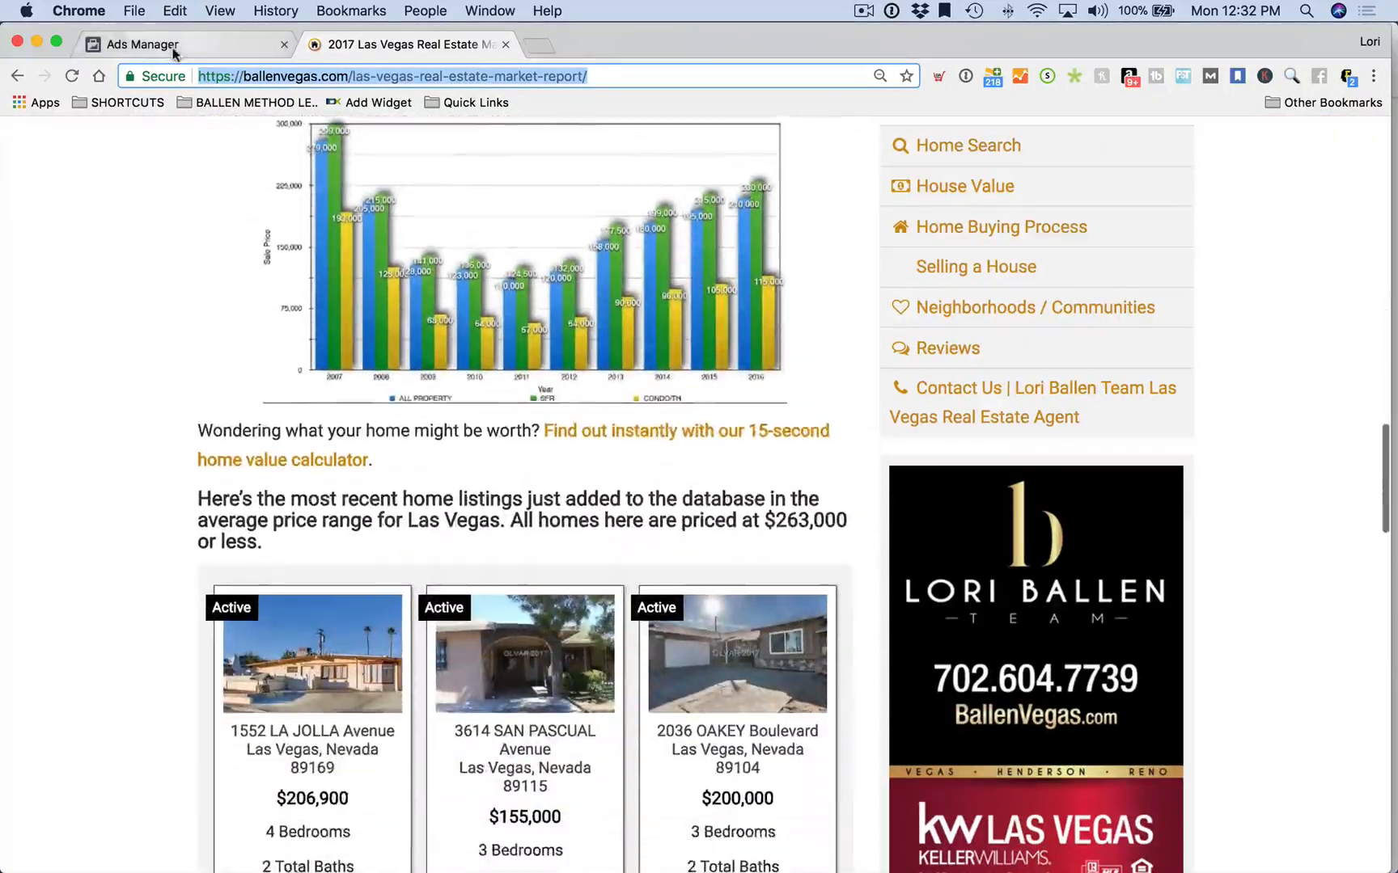
pyautogui.click(144, 43)
pyautogui.press('super+v')
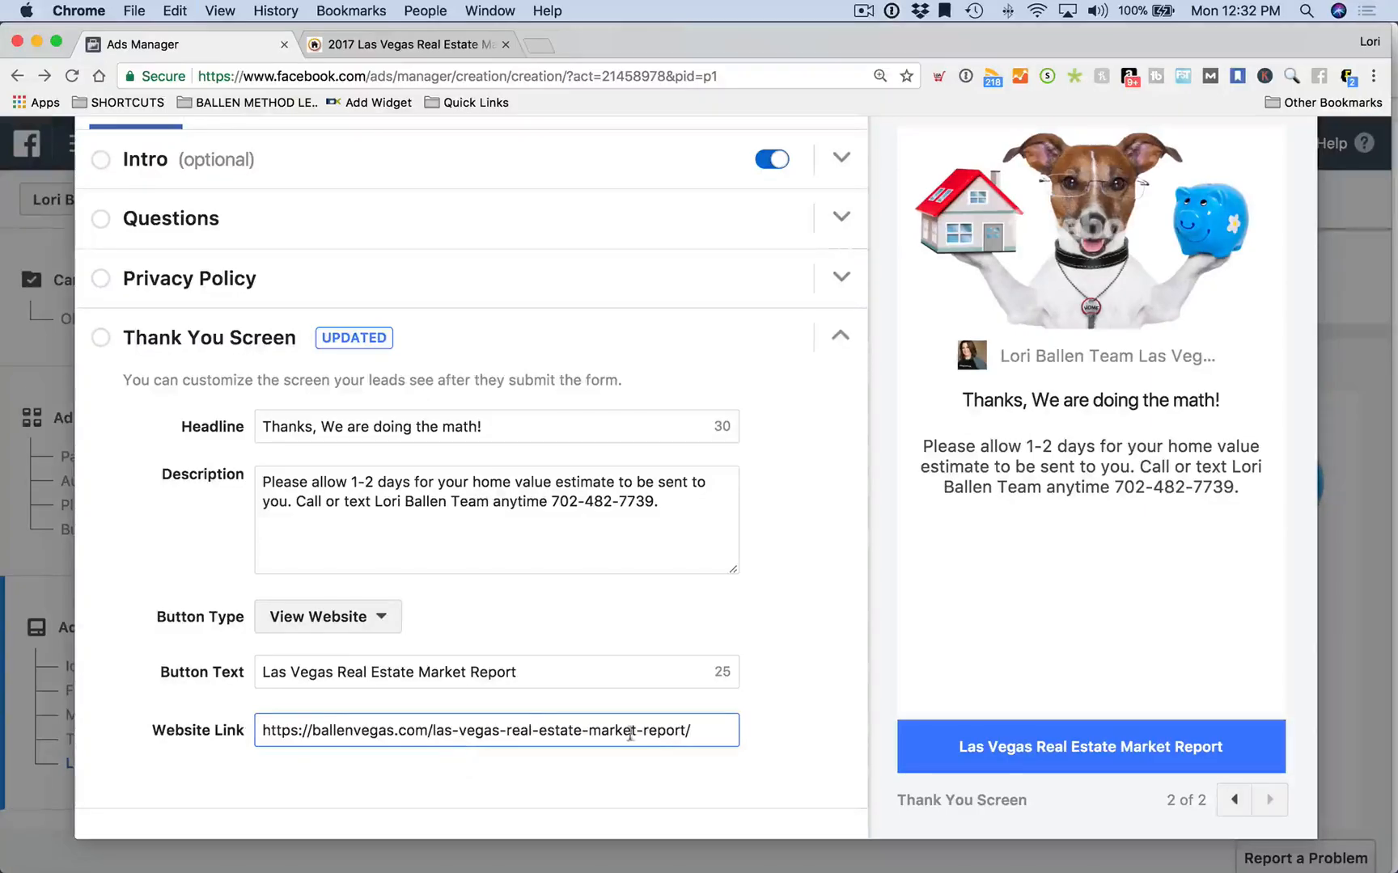
# Clear the market report URL from the thank-you Website Link field
pyautogui.moveTo(715, 733); pyautogui.dragTo(236, 712)
pyautogui.press('super+c')
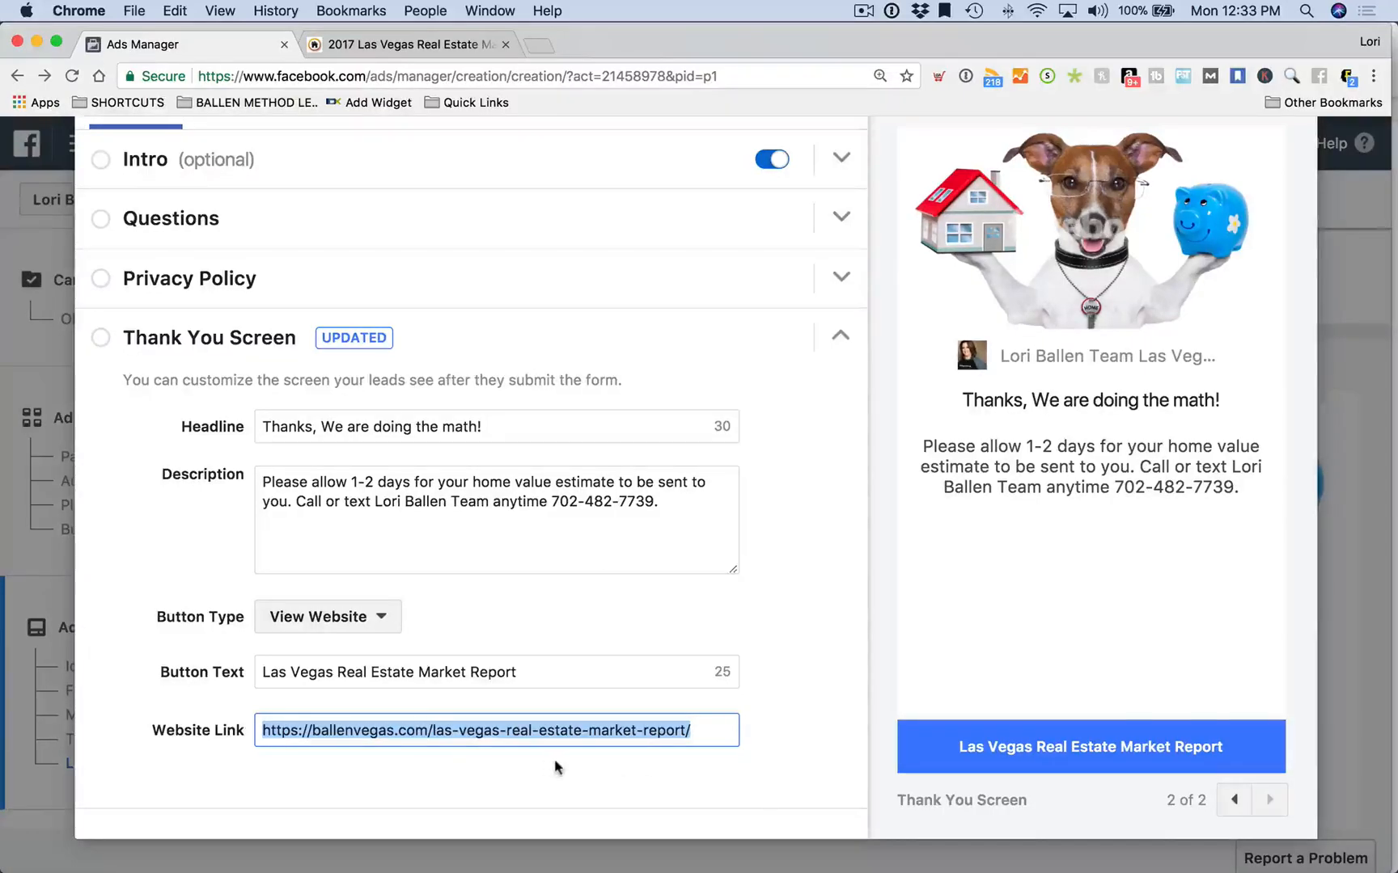
pyautogui.press('BackSpace')
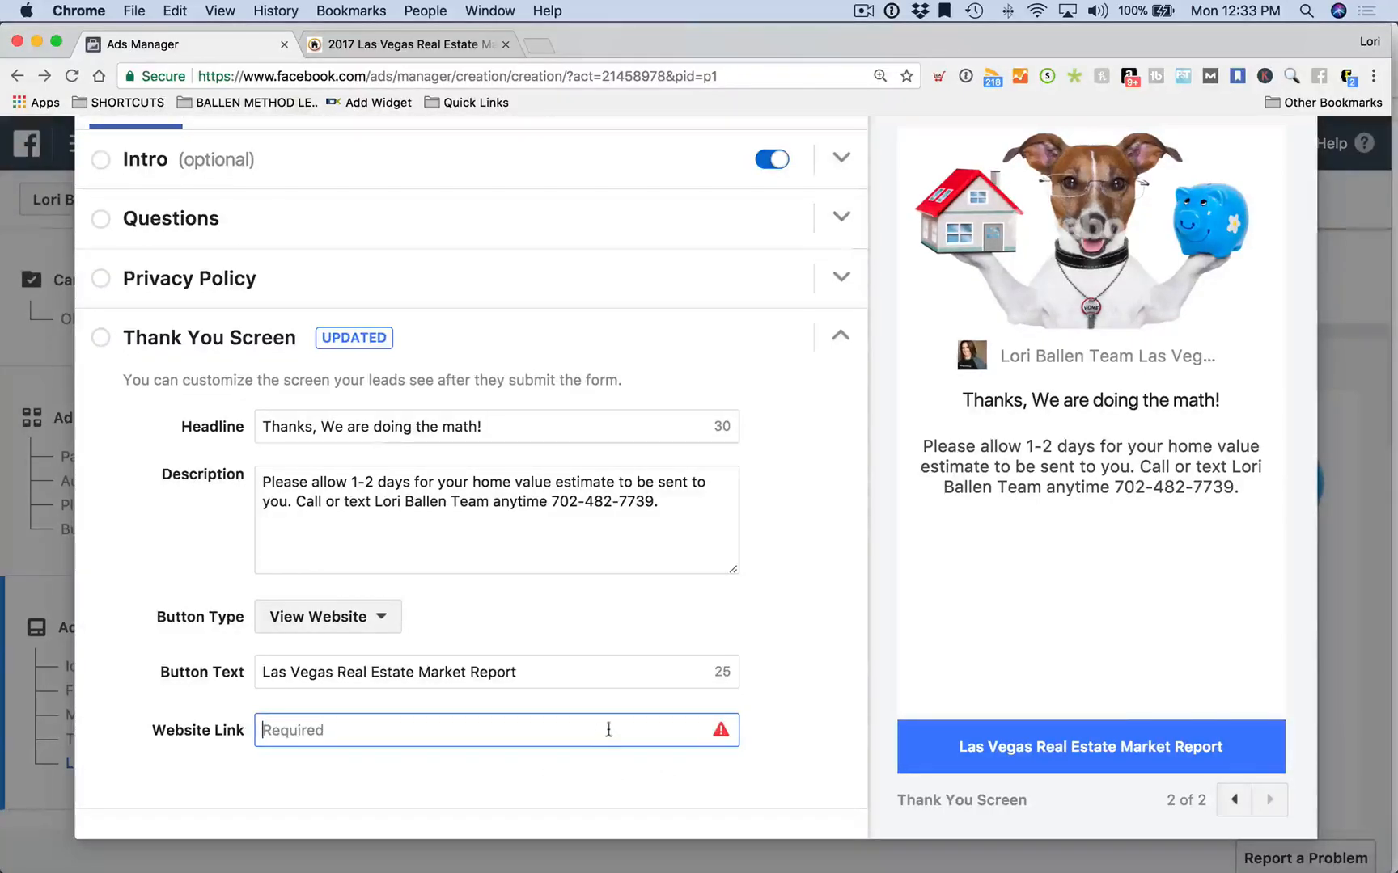
# Search 'google url builder' in a new tab and open Google's Campaign URL Builder page
pyautogui.click(542, 45)
pyautogui.write('google')
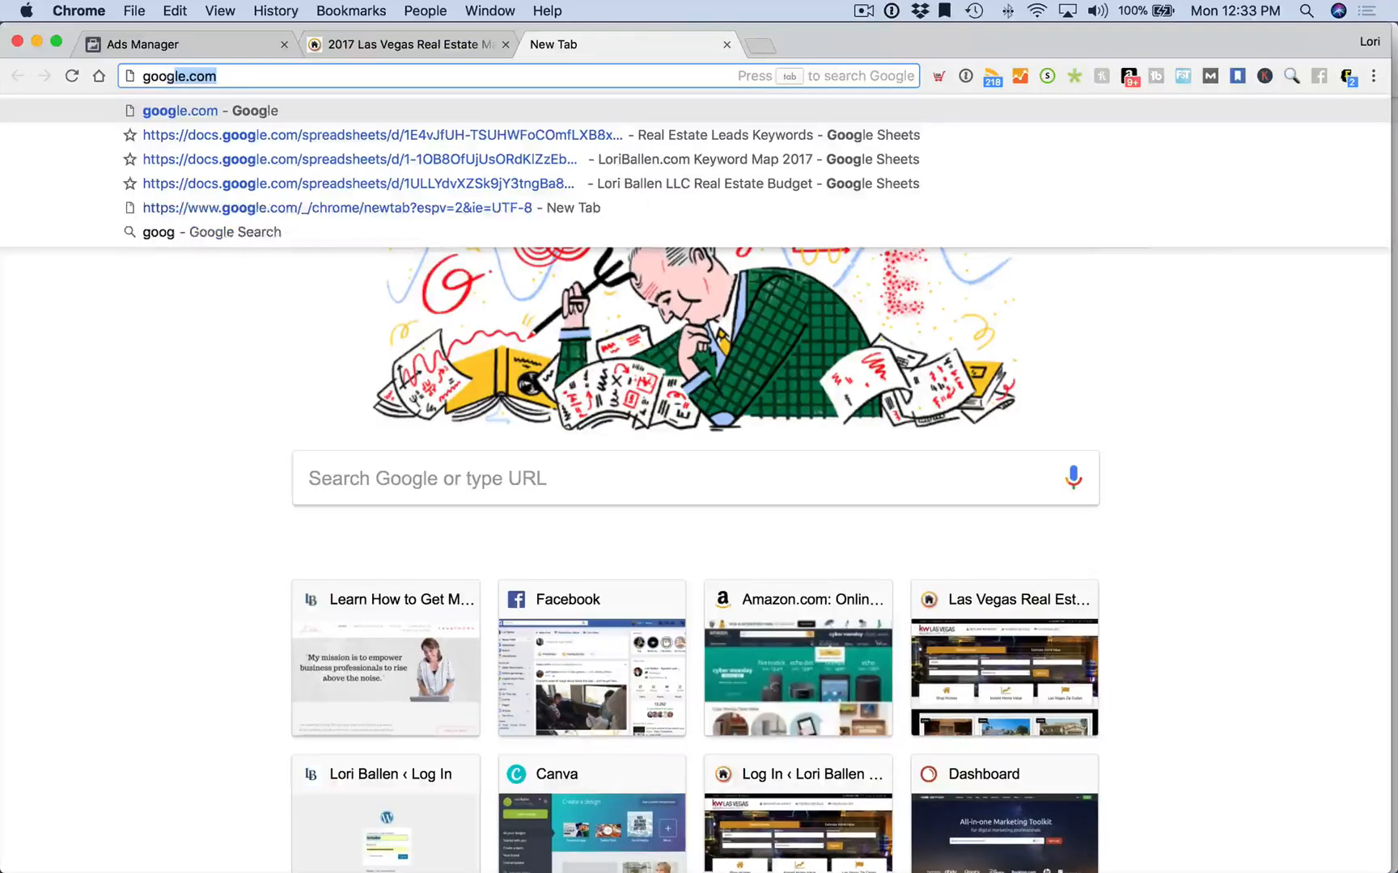
pyautogui.write(' url builder')
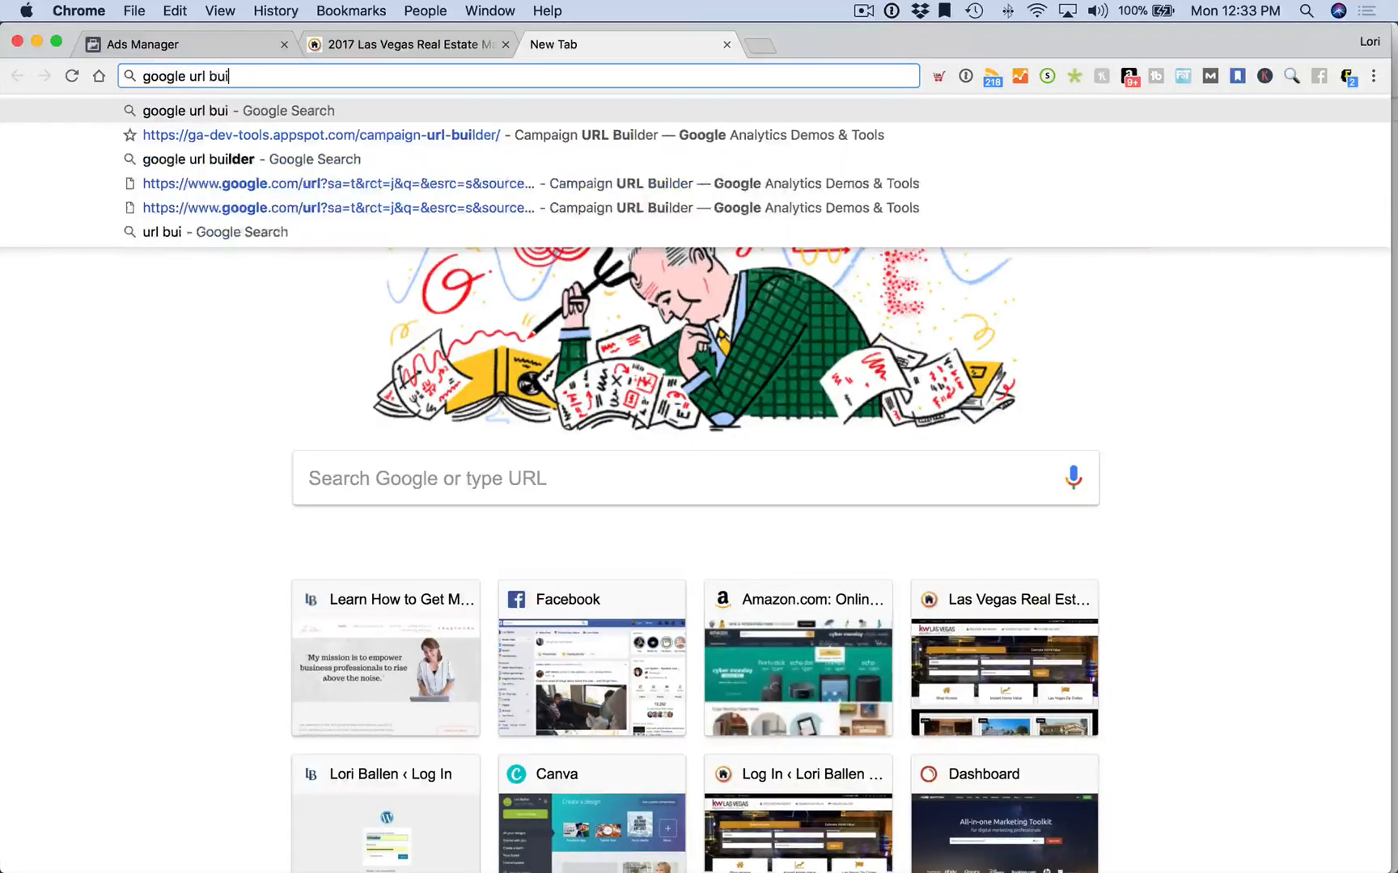
pyautogui.press('Return')
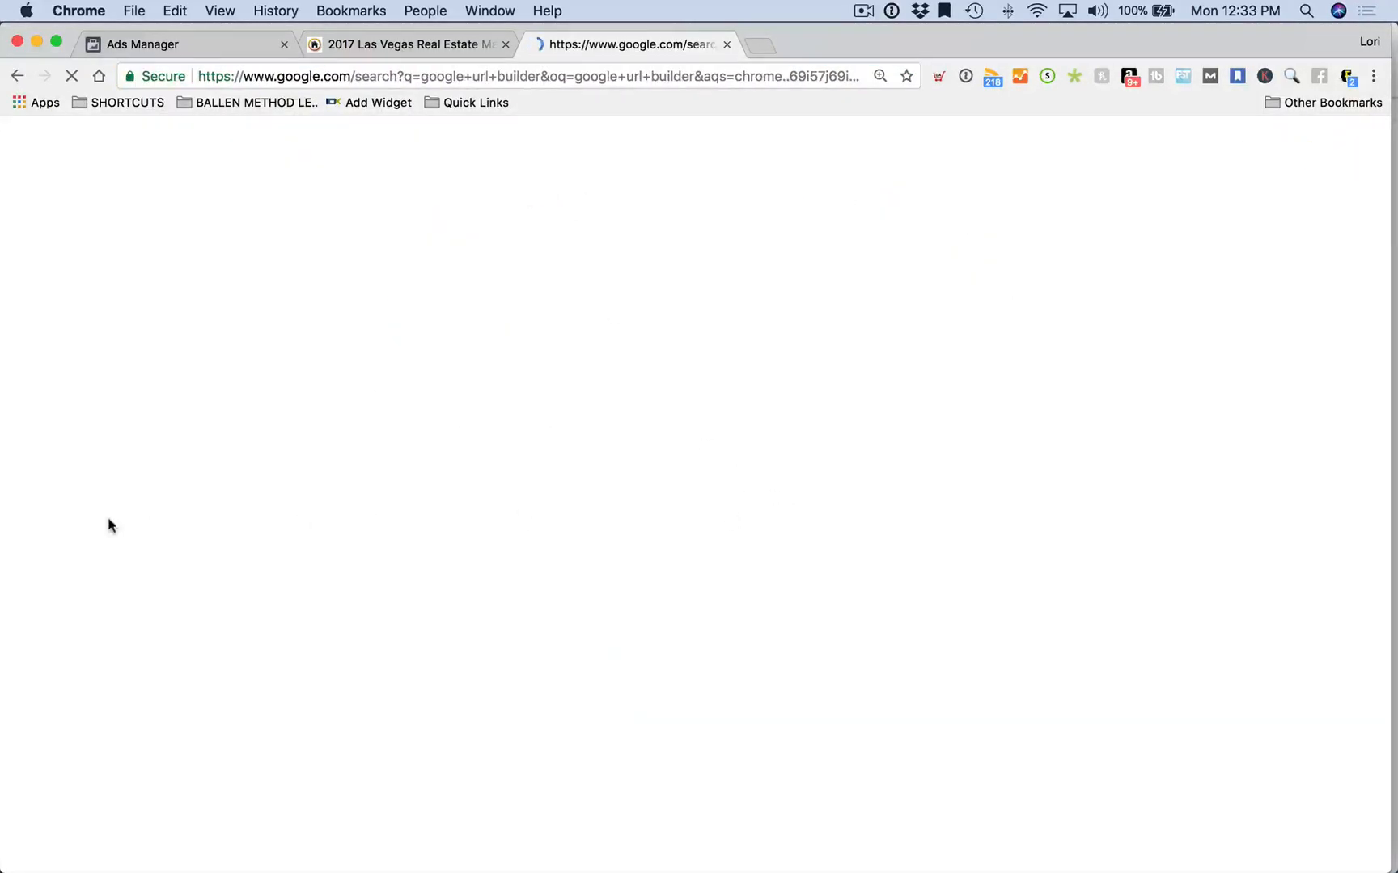
pyautogui.scroll(-2, 421, 478)
pyautogui.scroll(-3, 416, 485)
pyautogui.scroll(-6, 417, 486)
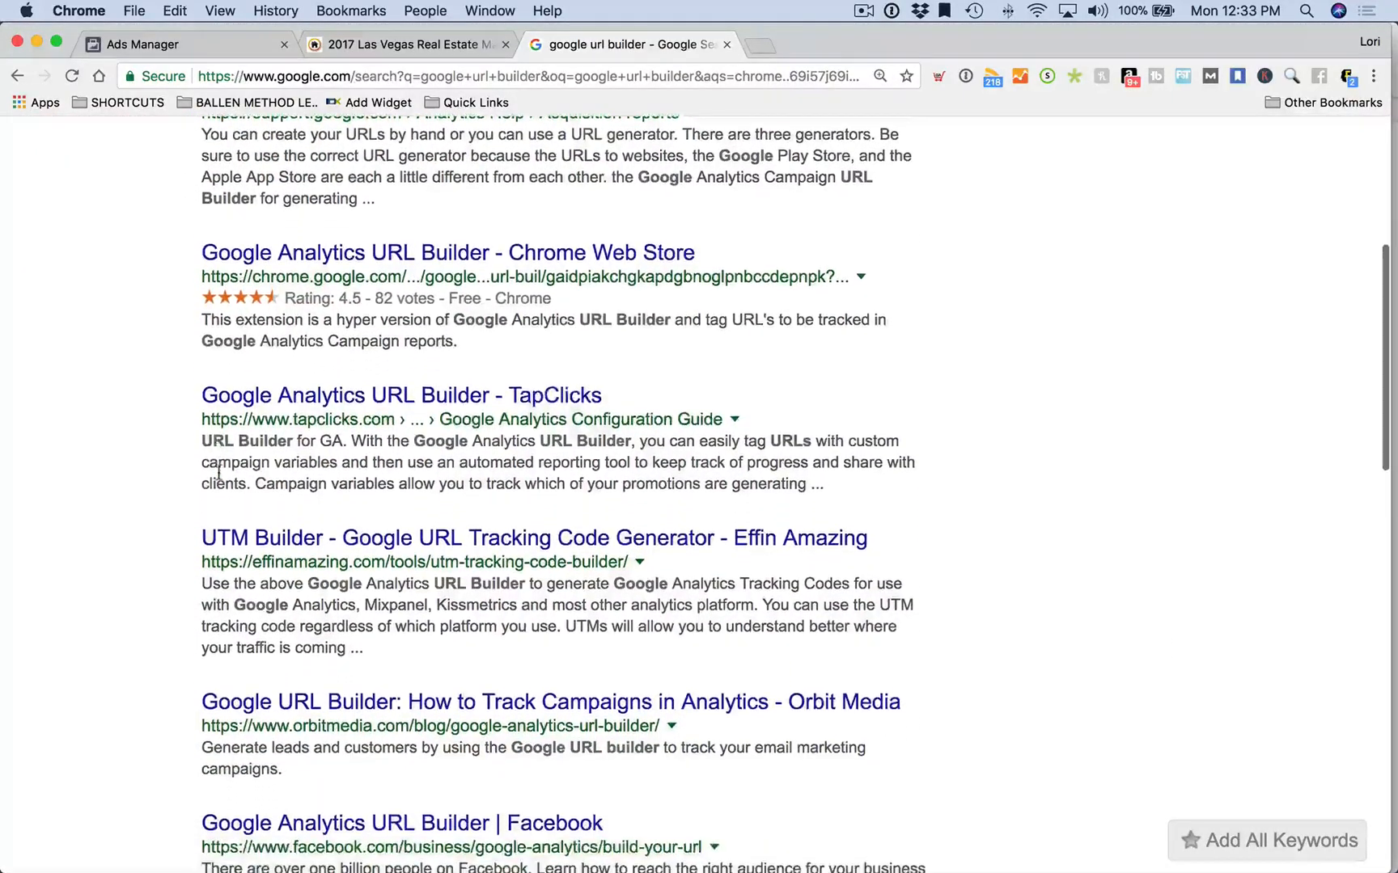
pyautogui.scroll(10, 219, 473)
pyautogui.click(372, 346)
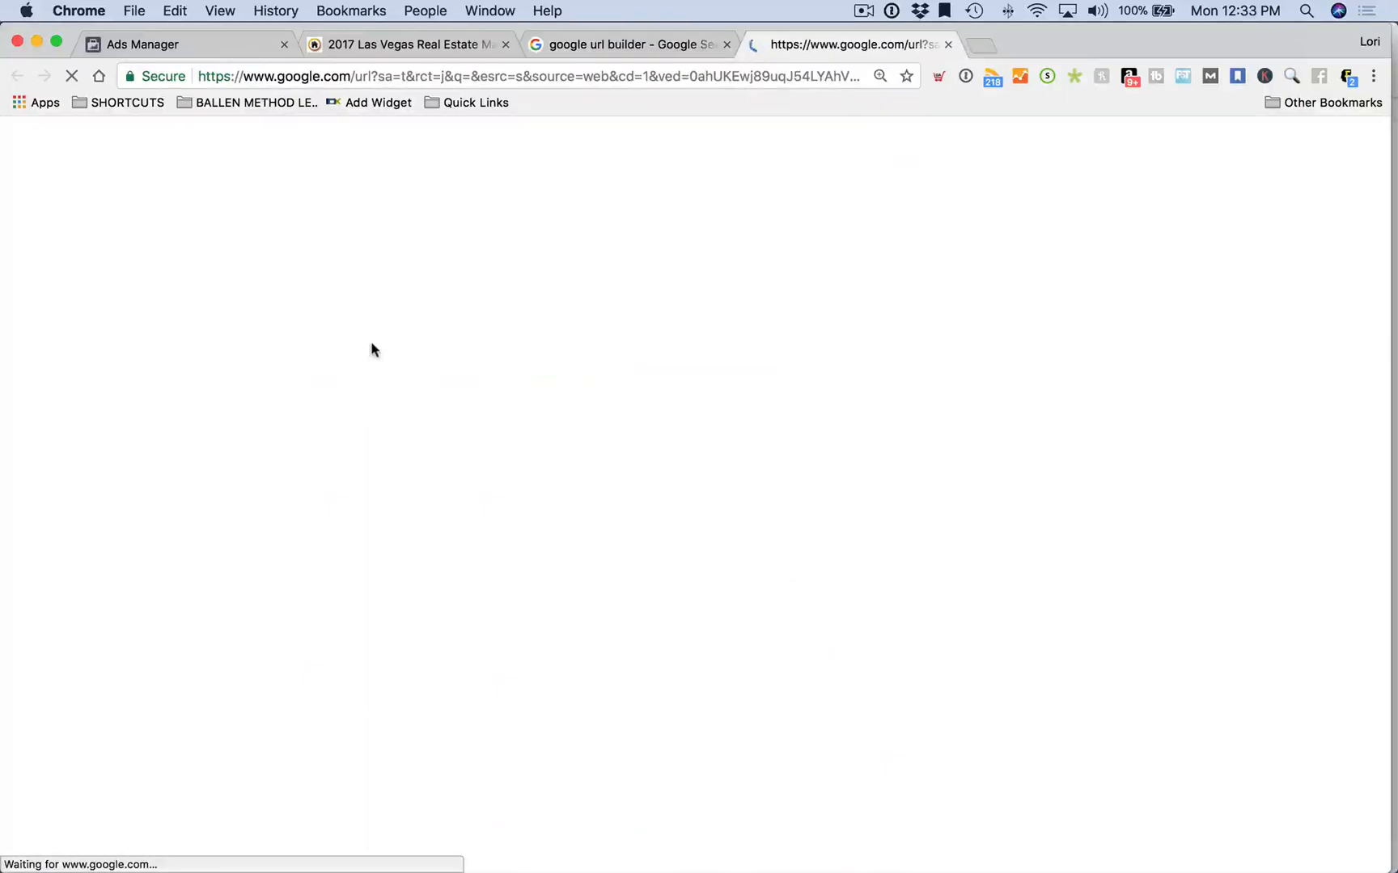
pyautogui.scroll(-5, 602, 323)
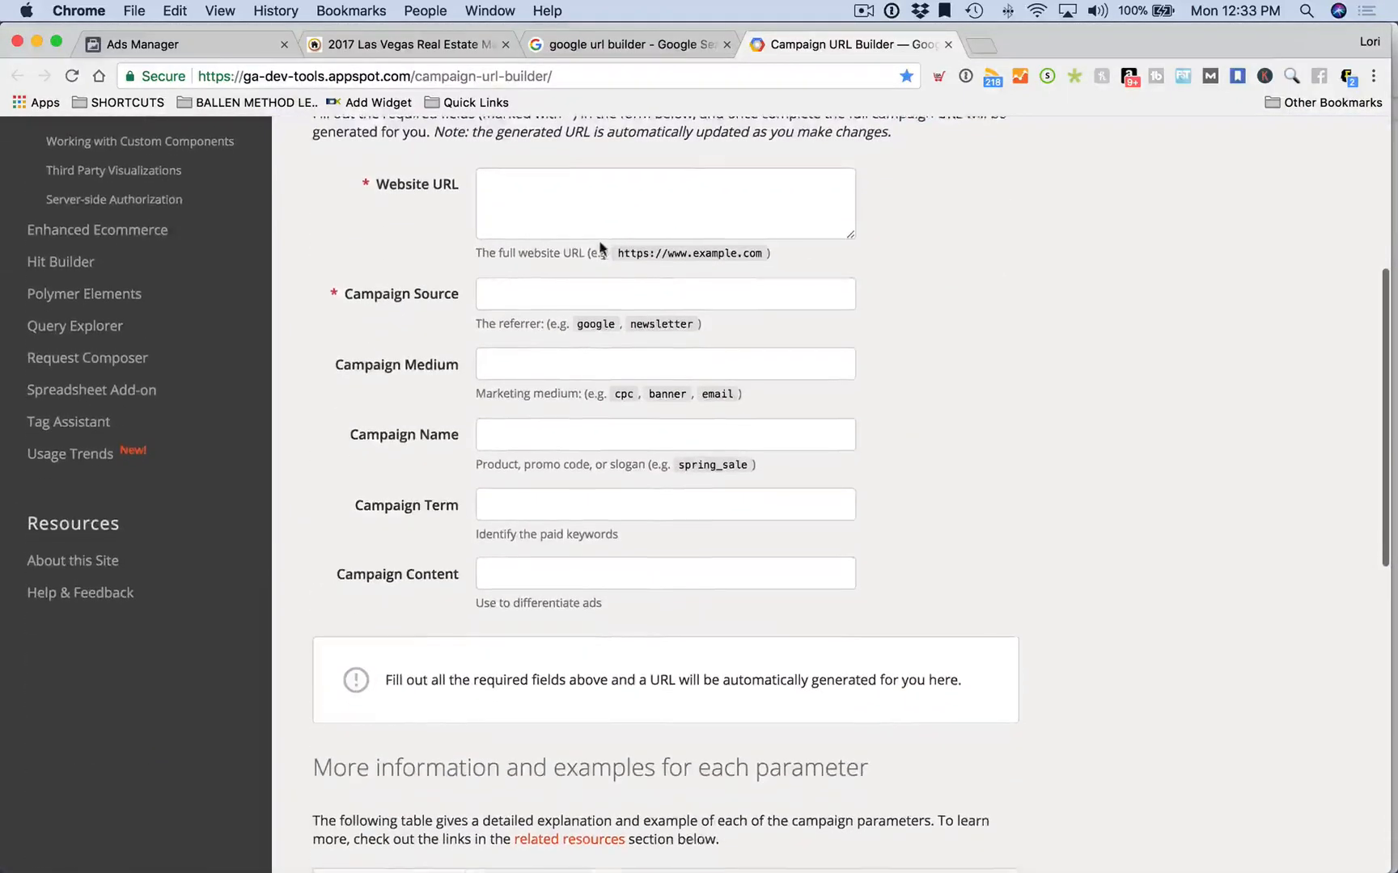
# Tag the market report URL with source Facebook, medium CPC, campaign Home Values Lead Ads, term Las Vegas
pyautogui.scroll(1, 601, 246)
pyautogui.click(558, 217)
pyautogui.press('super+v')
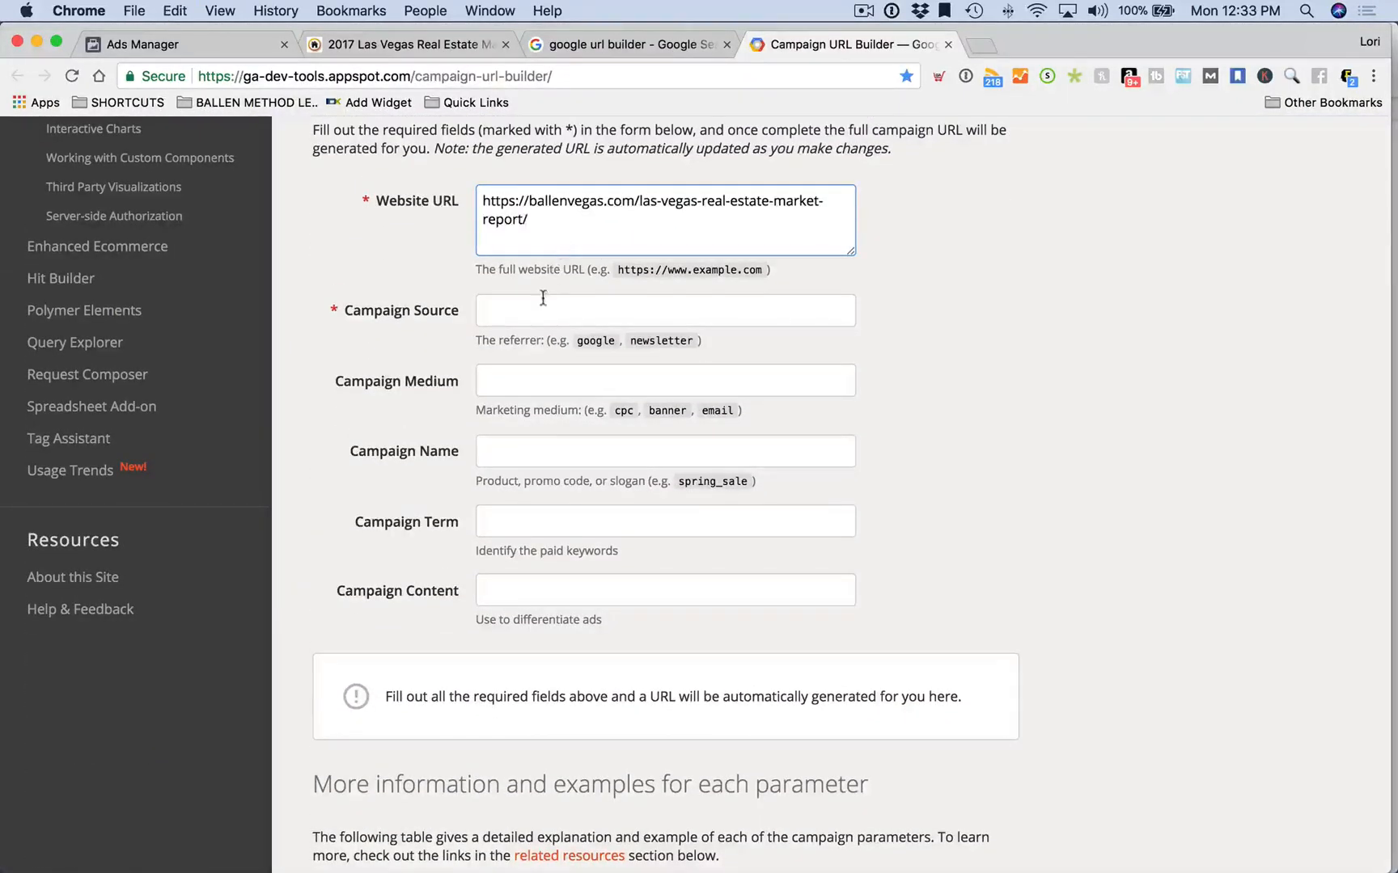
pyautogui.write('Facebook')
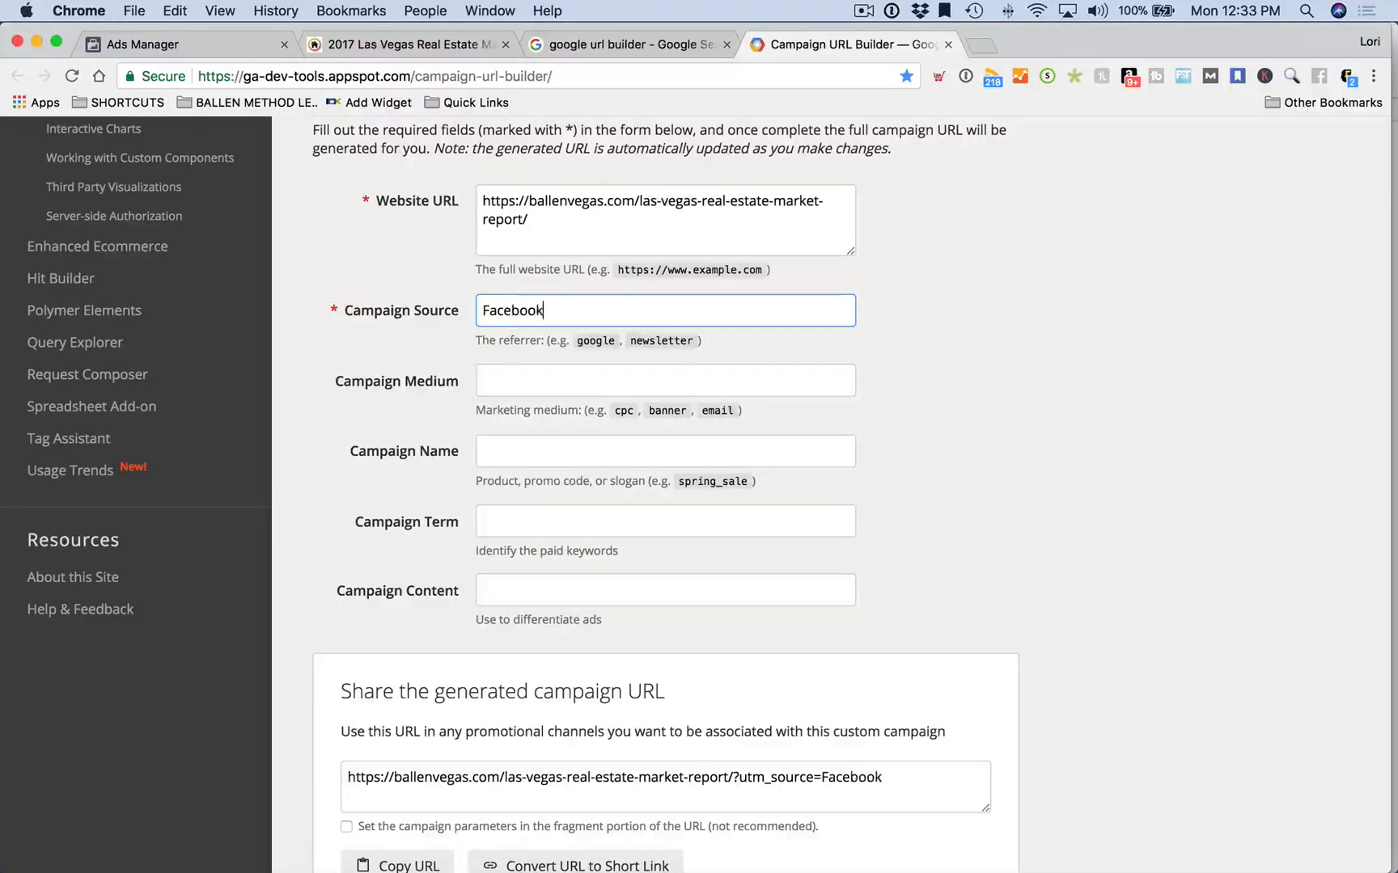
pyautogui.press('Tab')
pyautogui.write('CP')
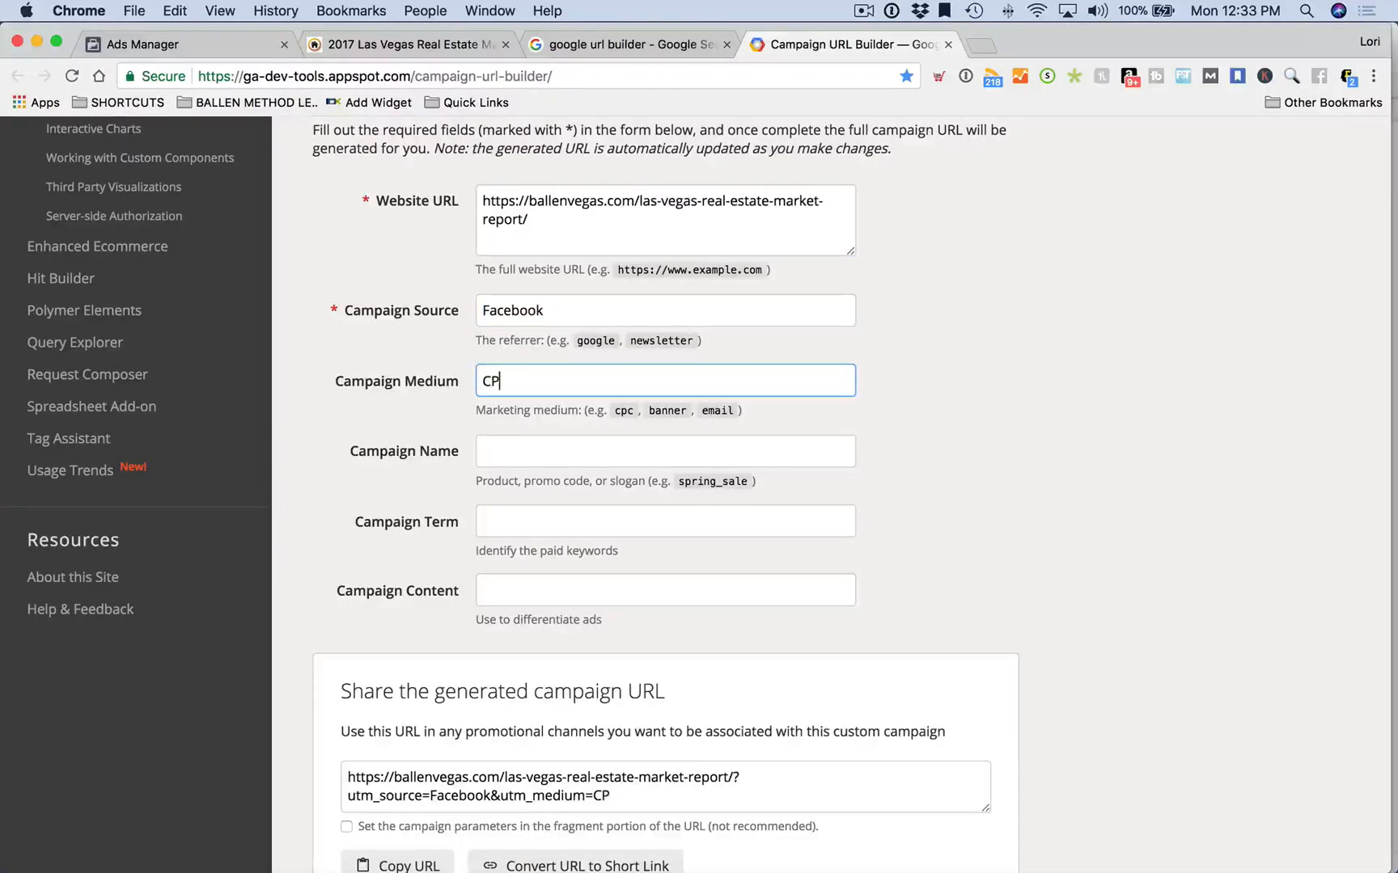
pyautogui.press('Tab')
pyautogui.write('Home')
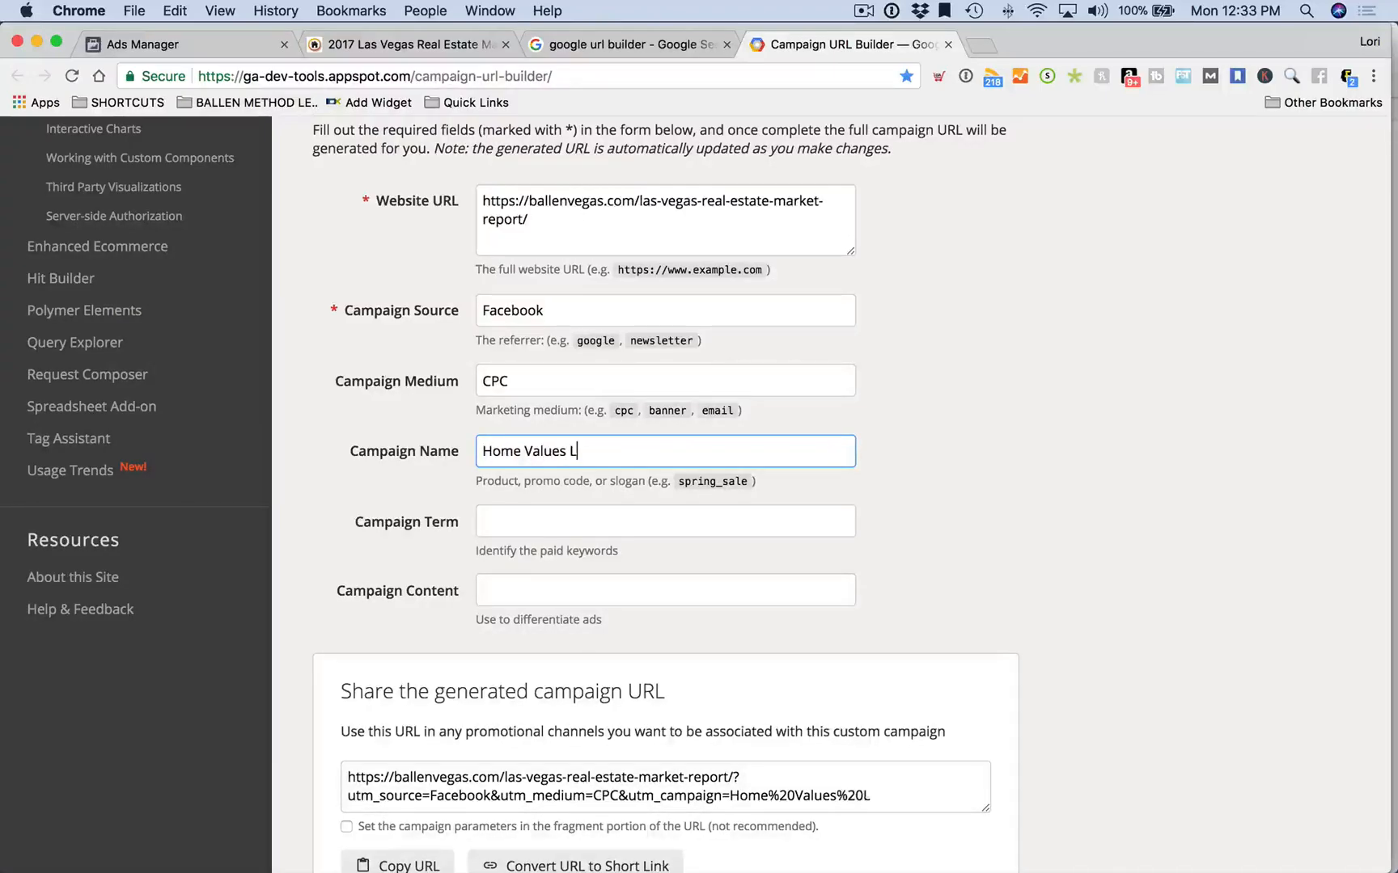
pyautogui.press('Tab')
pyautogui.write('L')
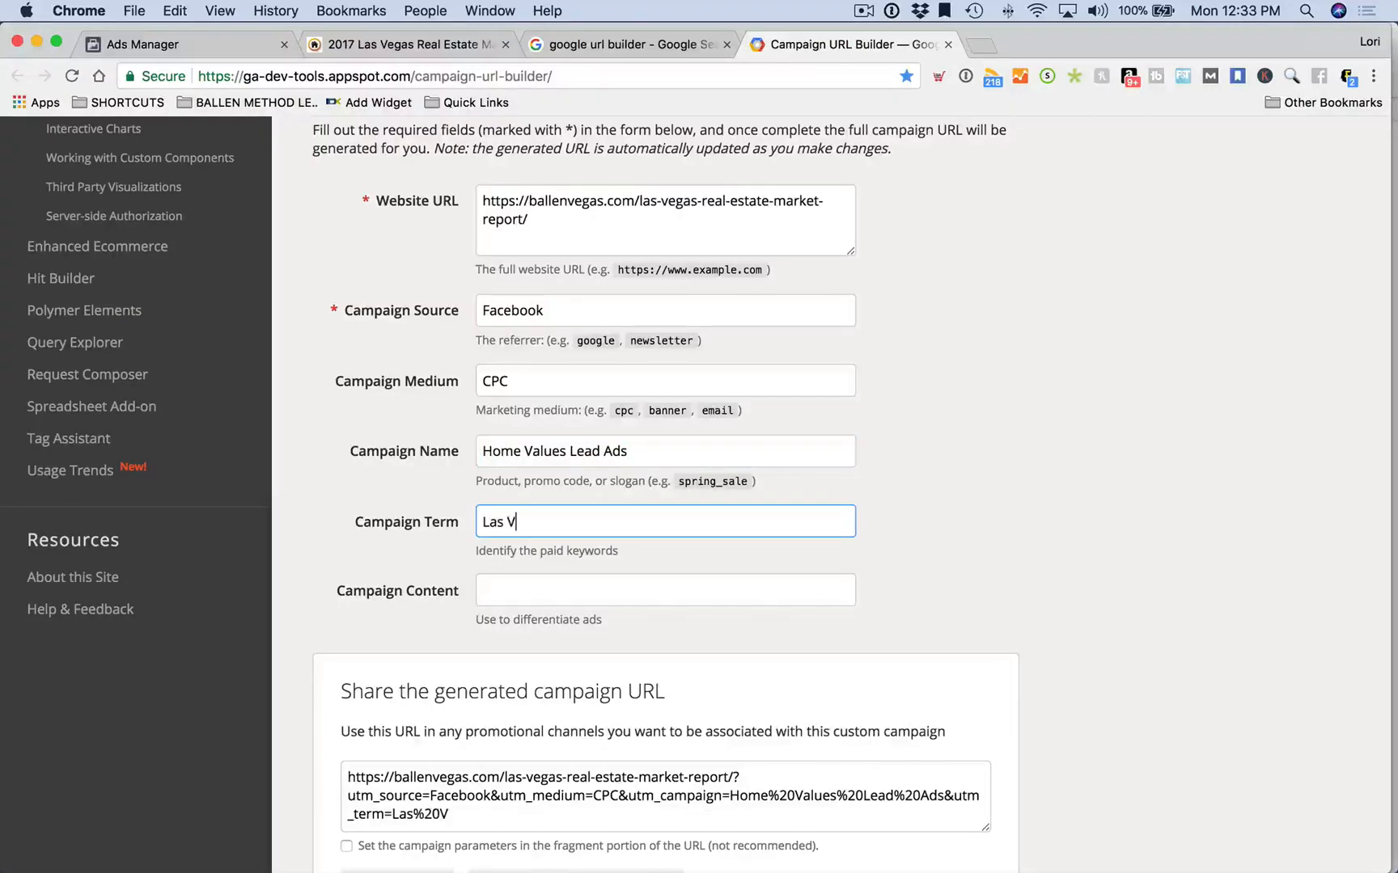
# Convert the tagged campaign URL to a goo.gl short link and copy it
pyautogui.scroll(-5, 518, 327)
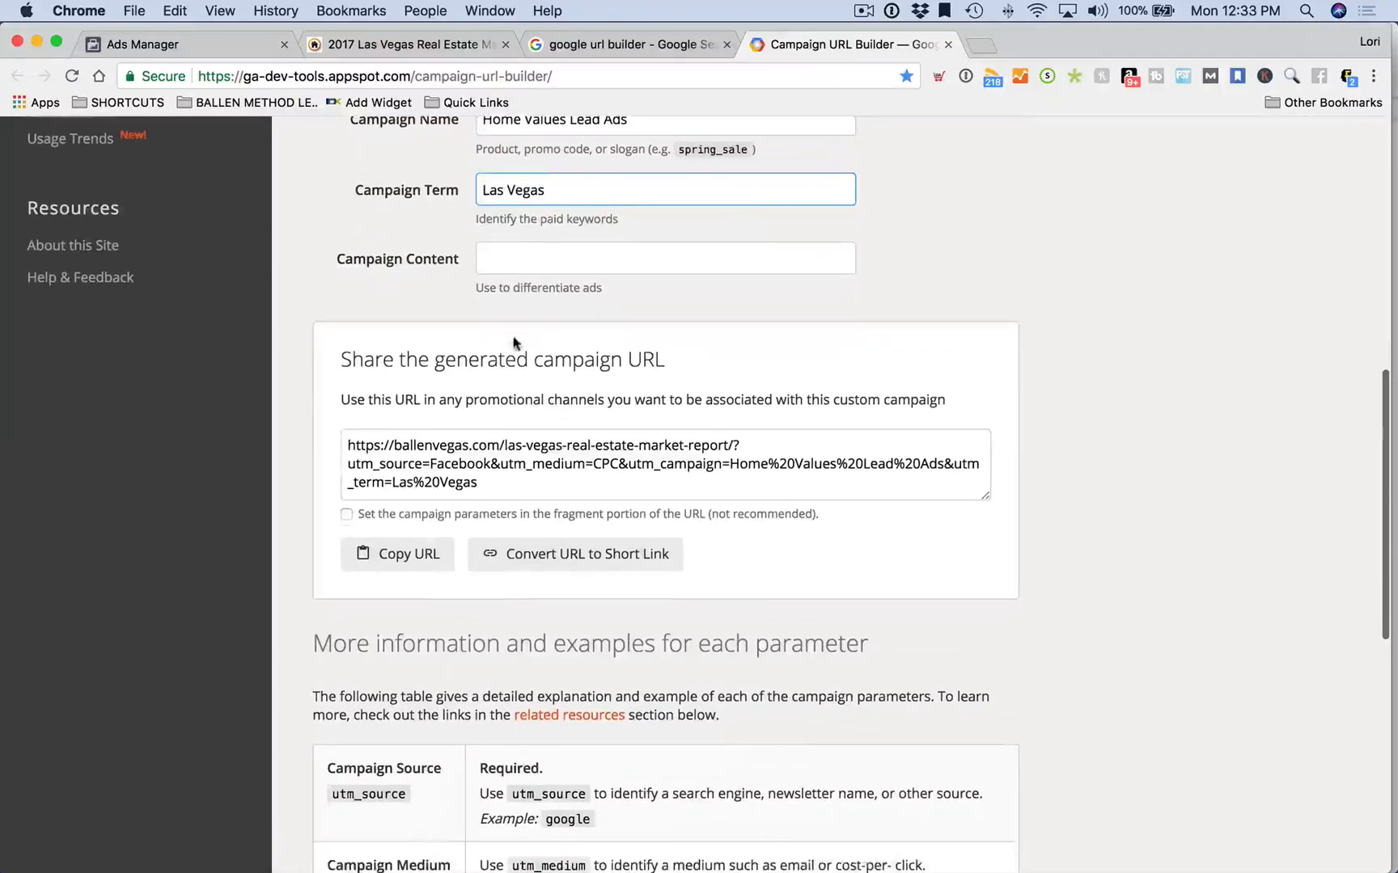
pyautogui.click(550, 564)
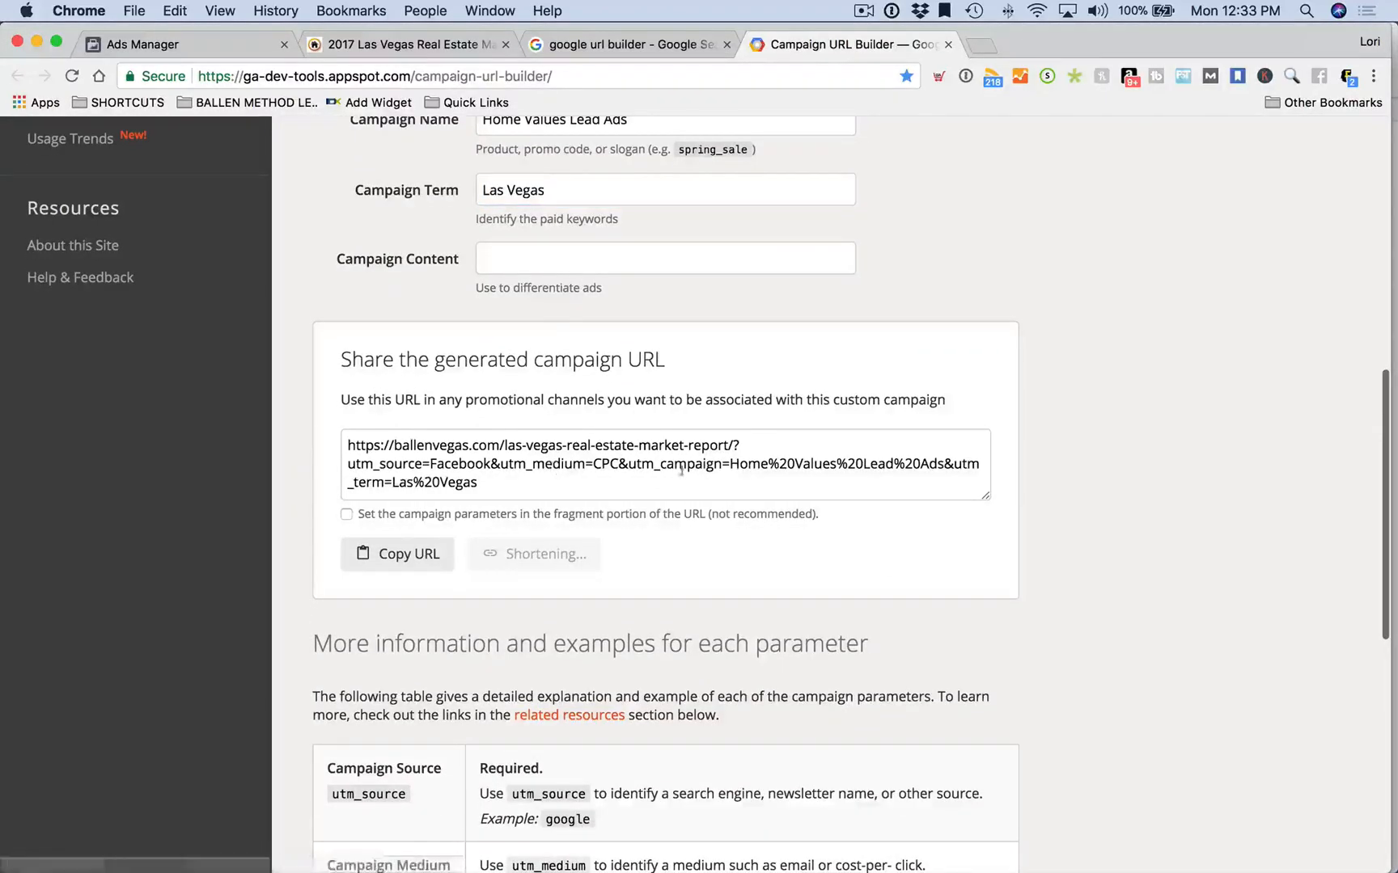
pyautogui.click(587, 42)
pyautogui.click(441, 44)
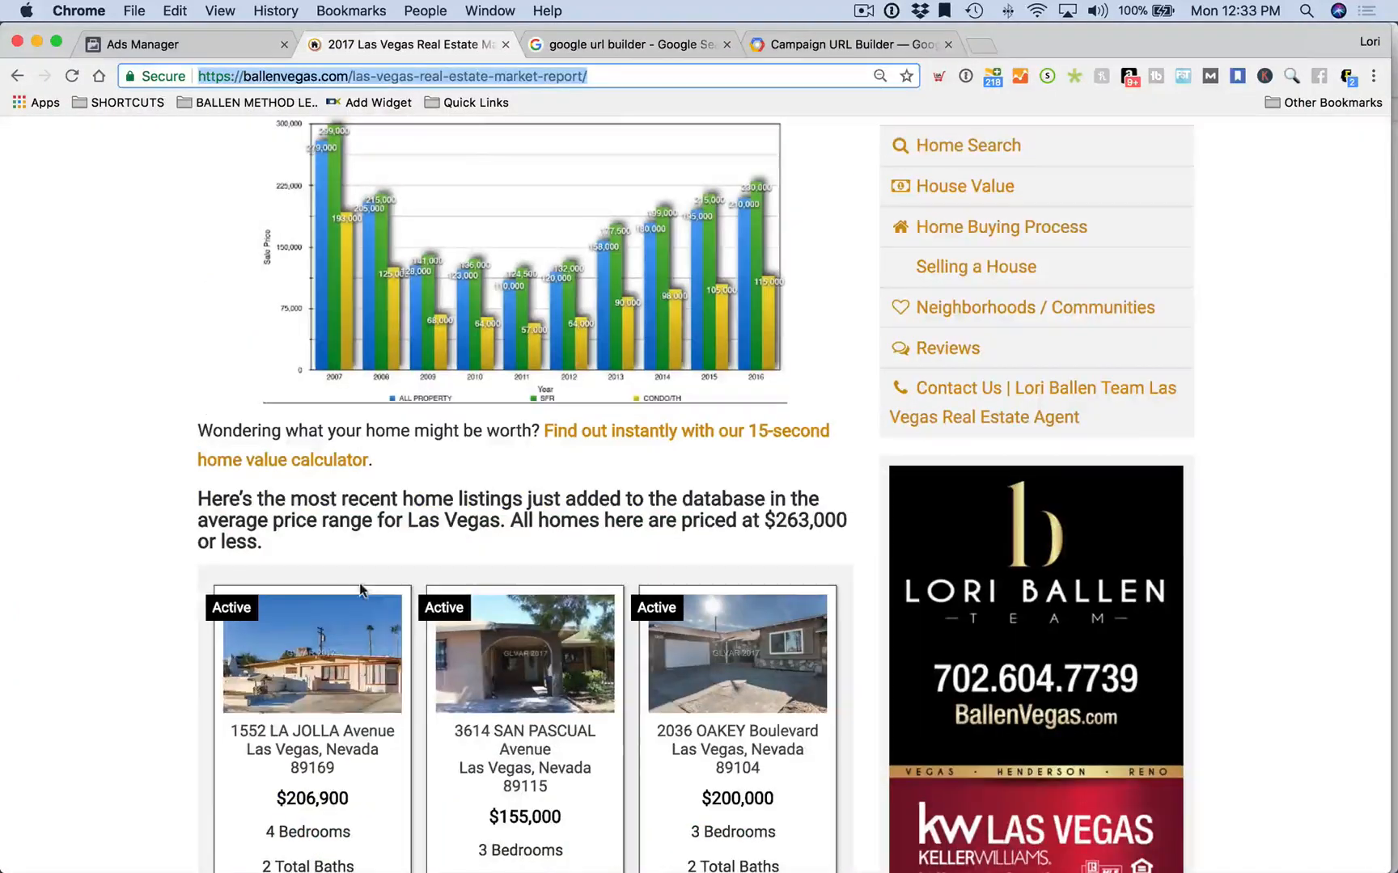
pyautogui.click(143, 44)
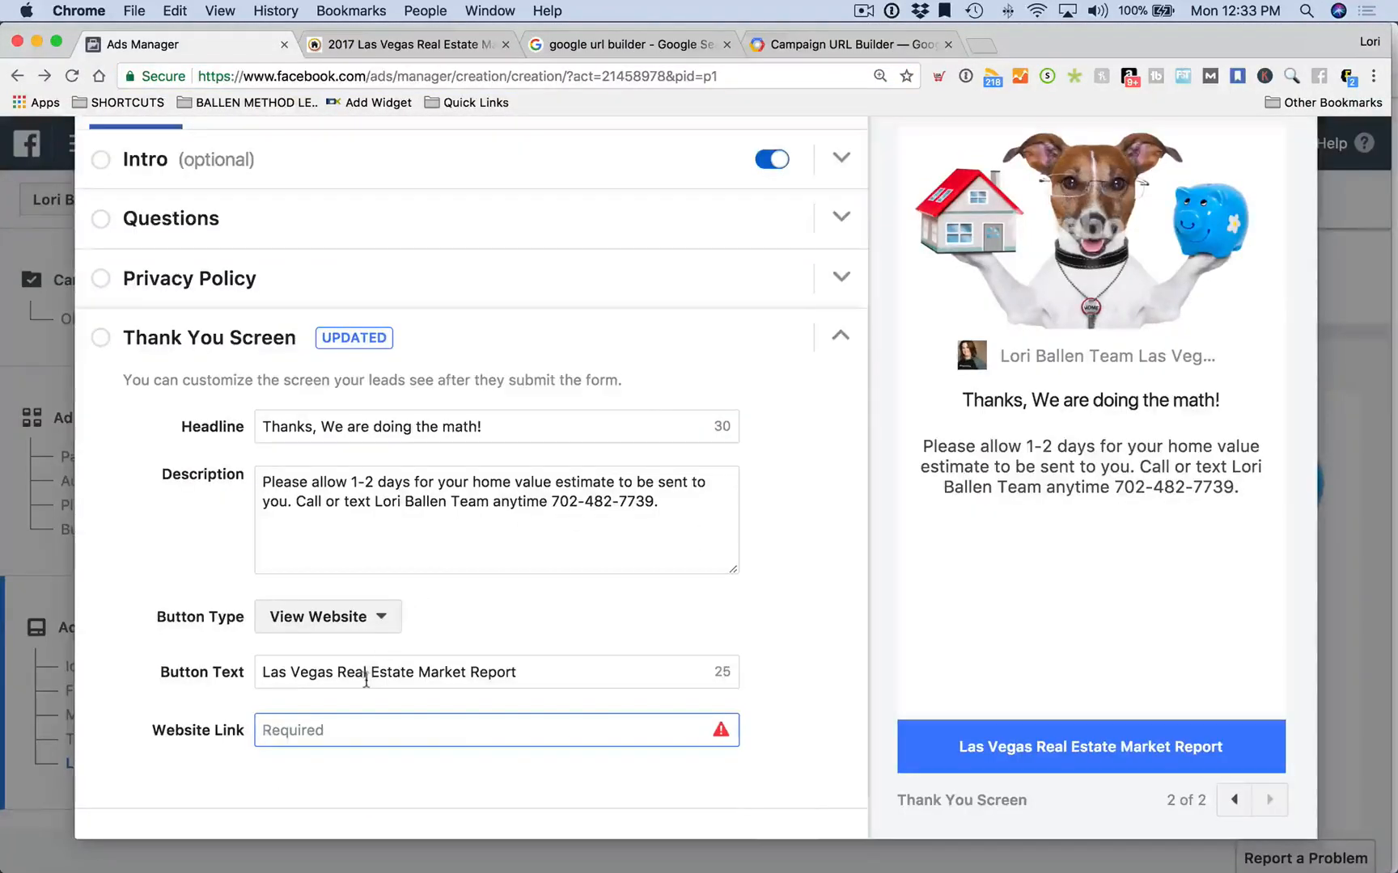
pyautogui.click(368, 718)
pyautogui.write('https://goo.gl/srhfCH')
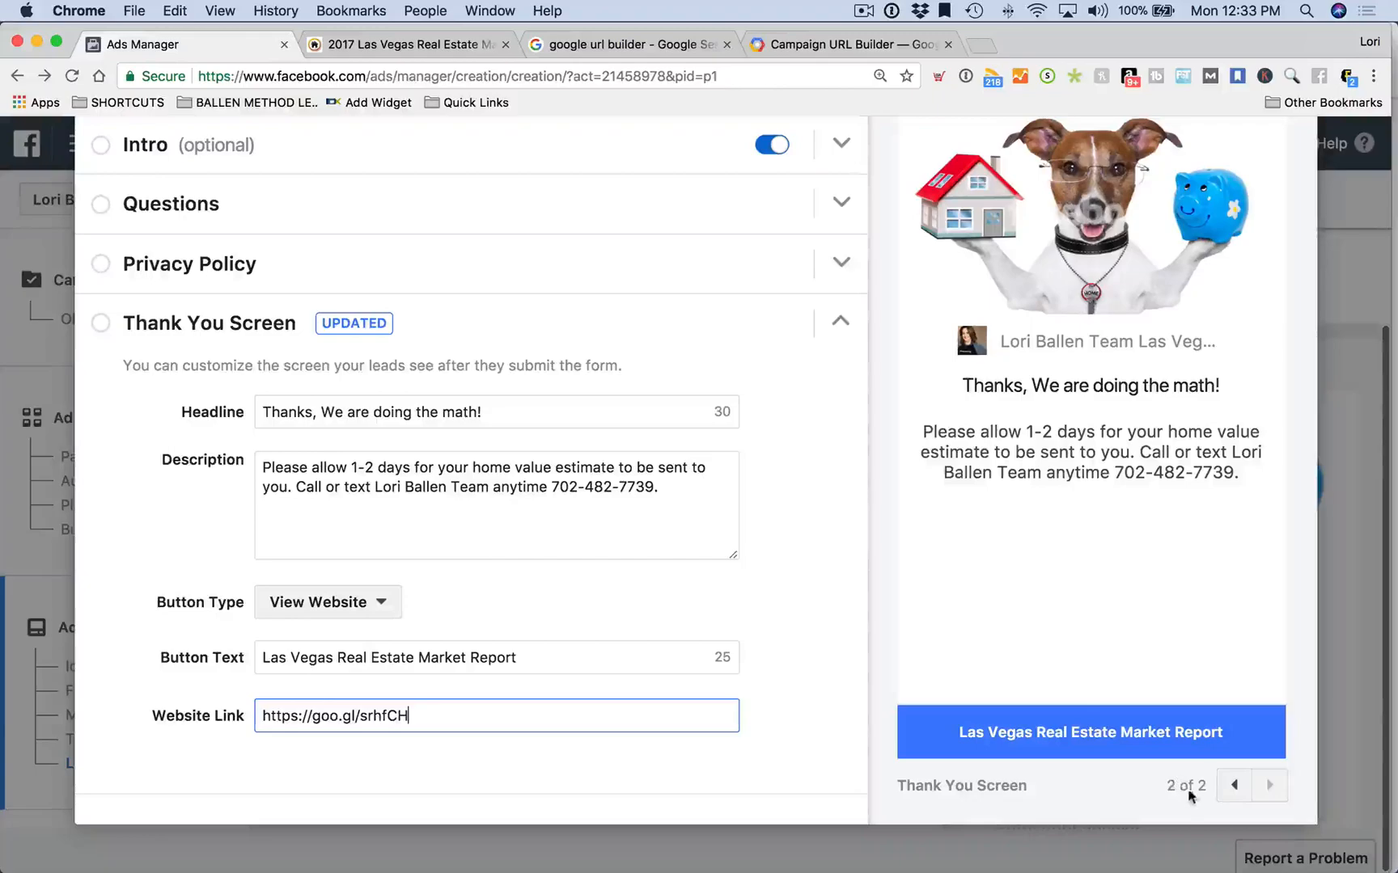
# Save the Home Value Lead Form Get a Quote and finish it
pyautogui.scroll(3, 682, 703)
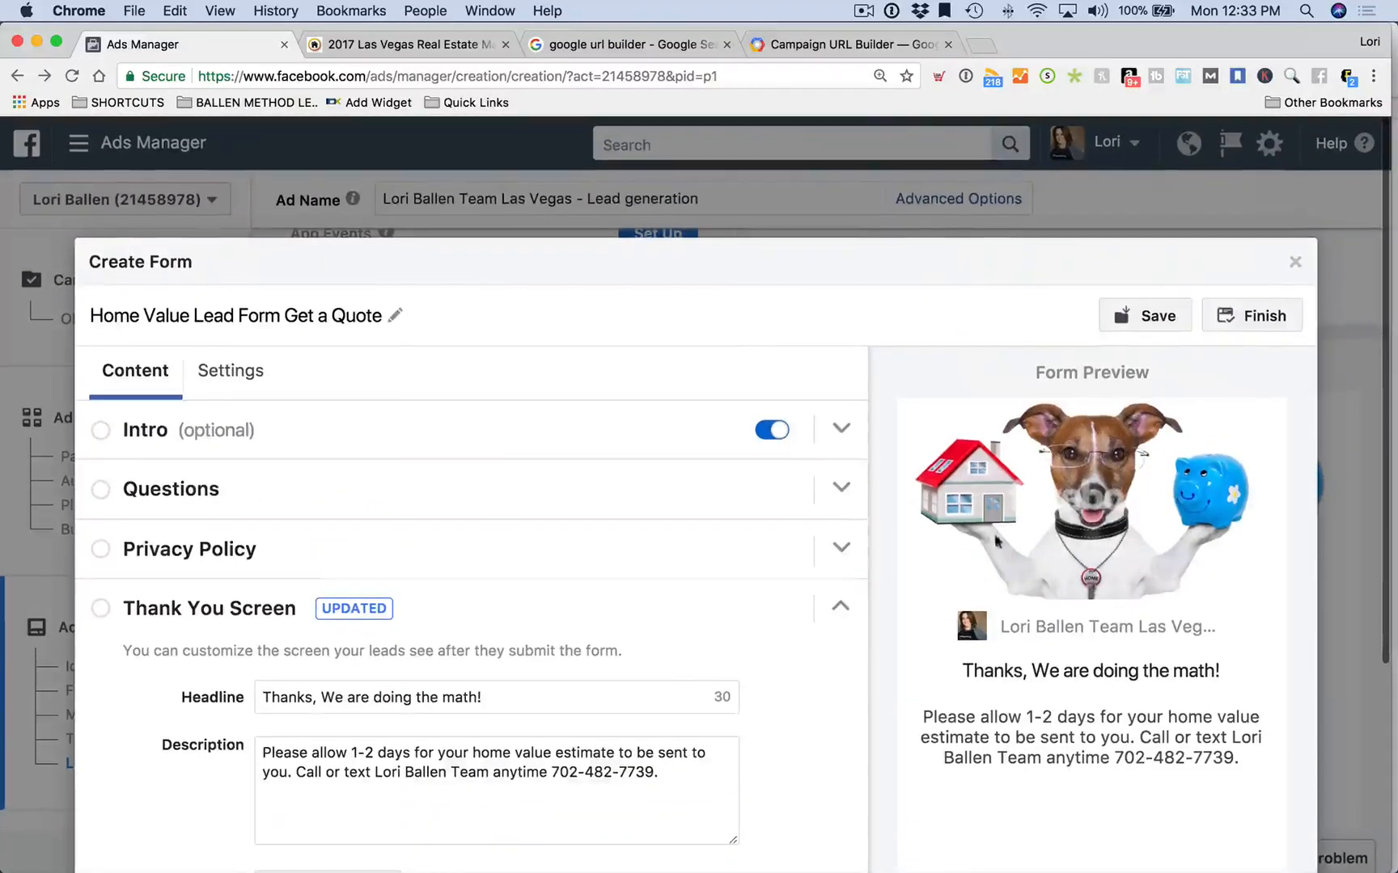
pyautogui.click(1156, 317)
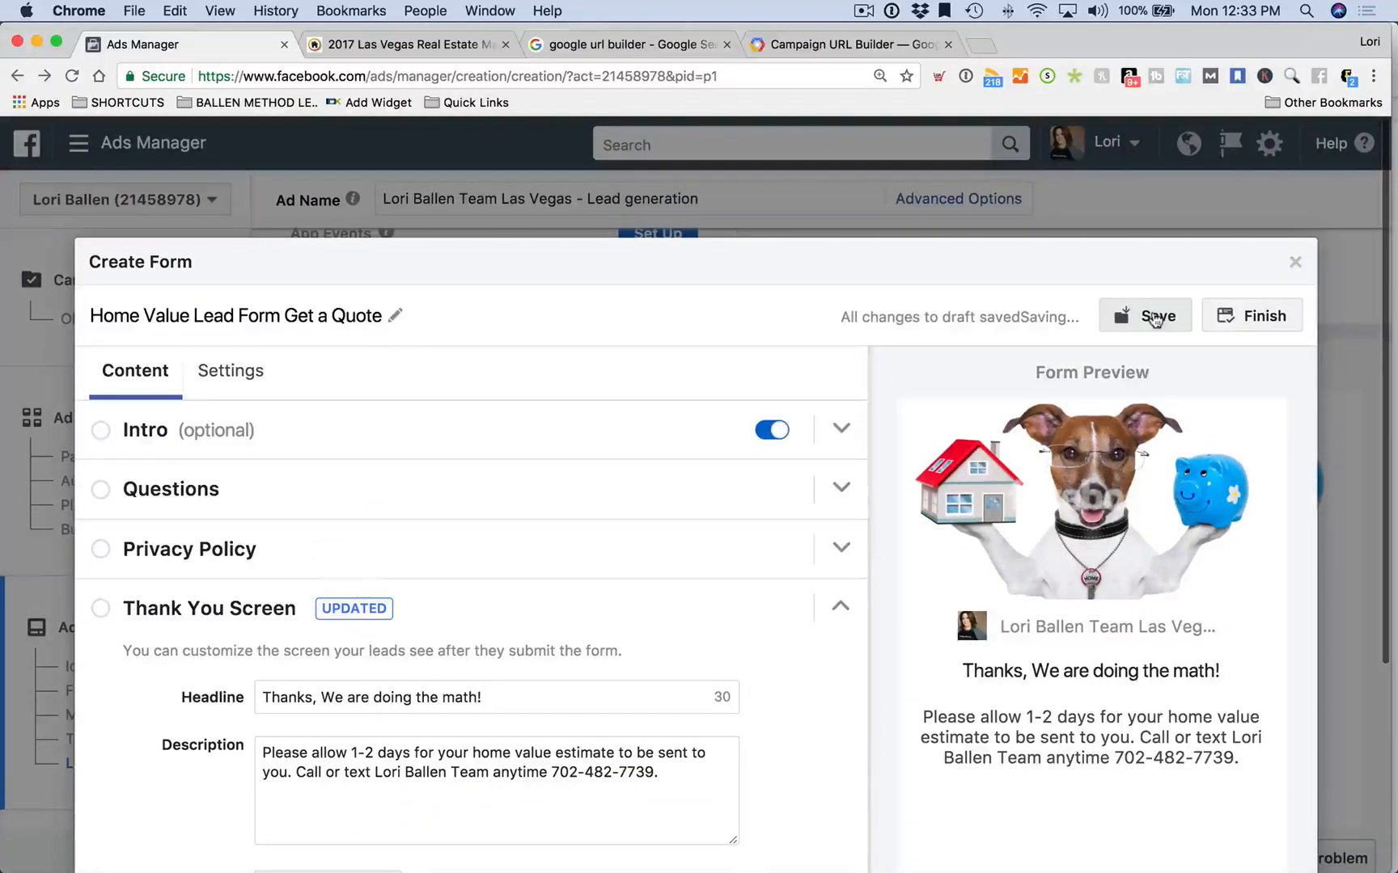
pyautogui.scroll(-2, 711, 375)
pyautogui.click(1254, 218)
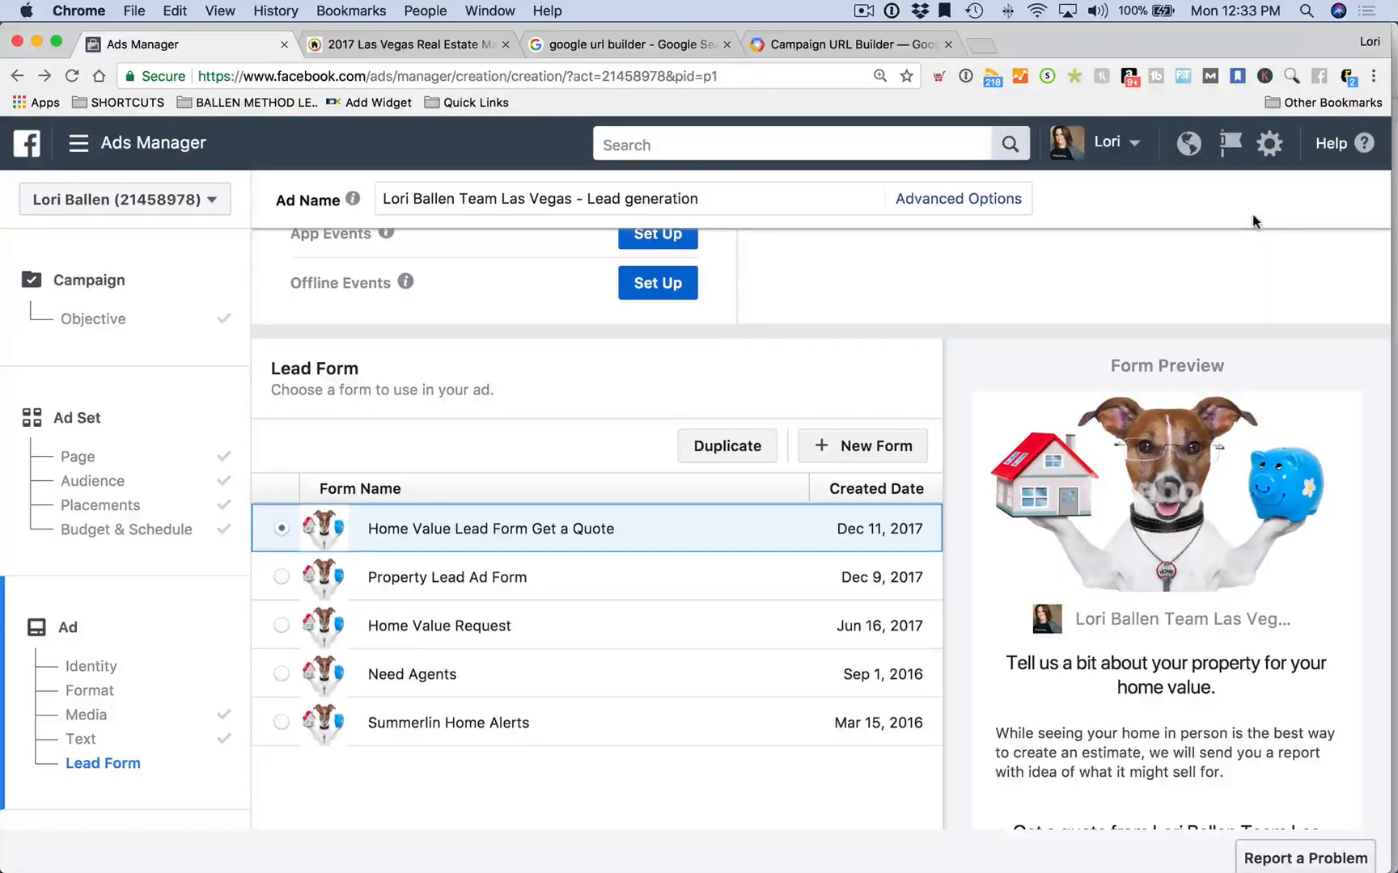
# Review the lead form preview, checking the property-ownership and thinking-of-selling answer choices
pyautogui.scroll(-5, 494, 538)
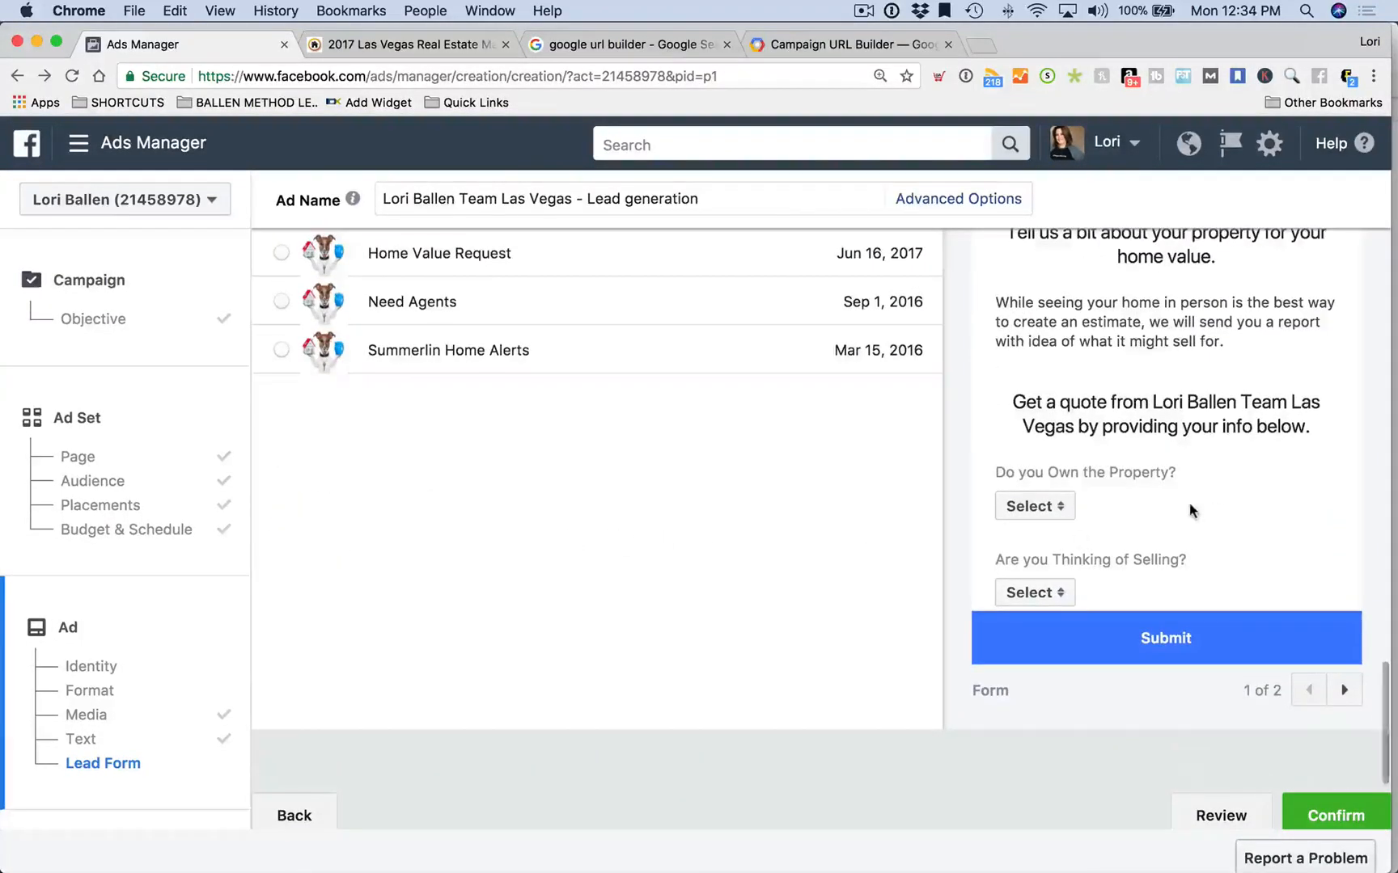
pyautogui.scroll(-5, 1189, 509)
pyautogui.click(1057, 293)
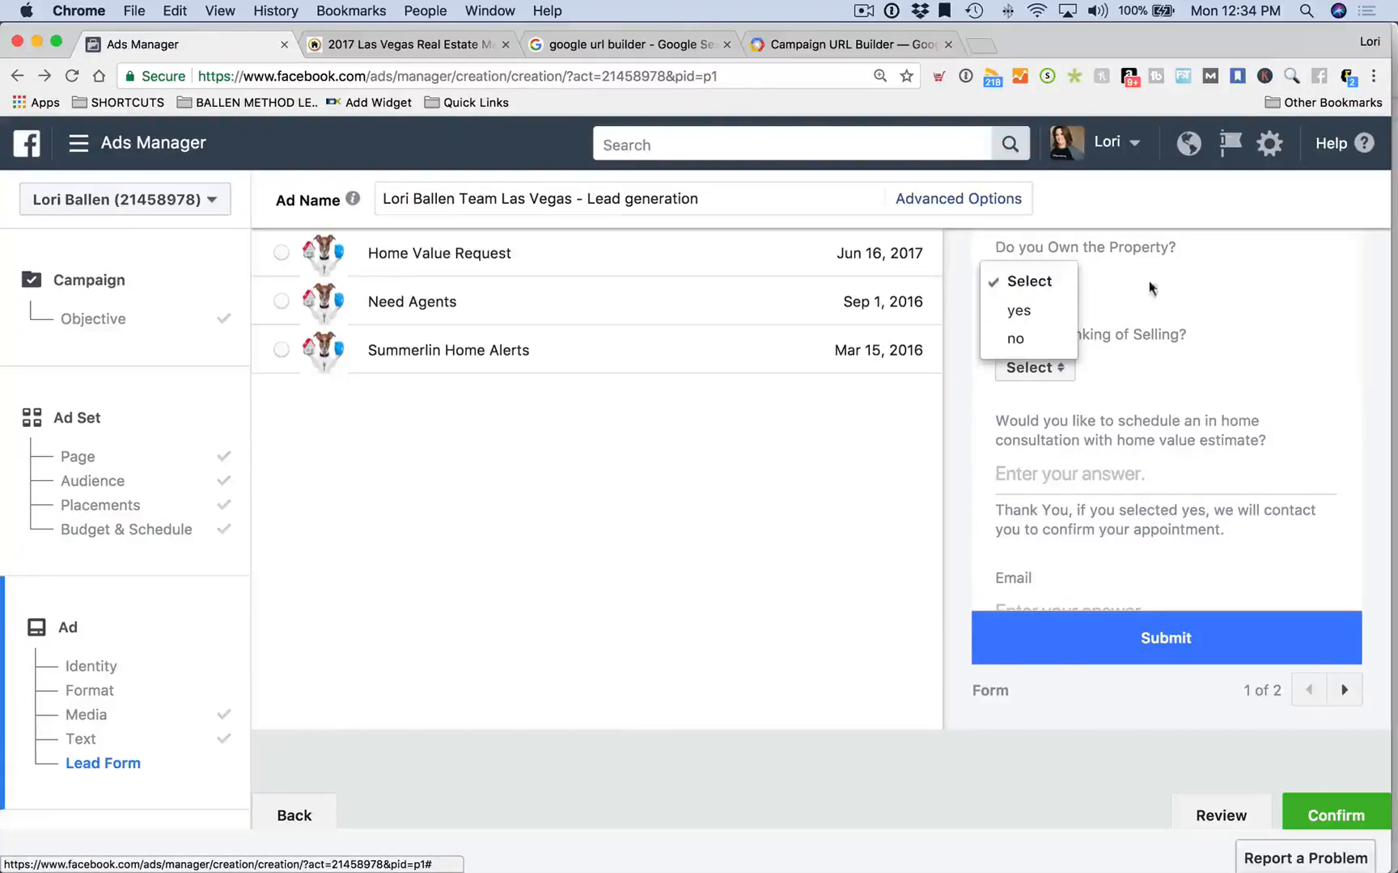
pyautogui.click(1049, 368)
pyautogui.click(1051, 368)
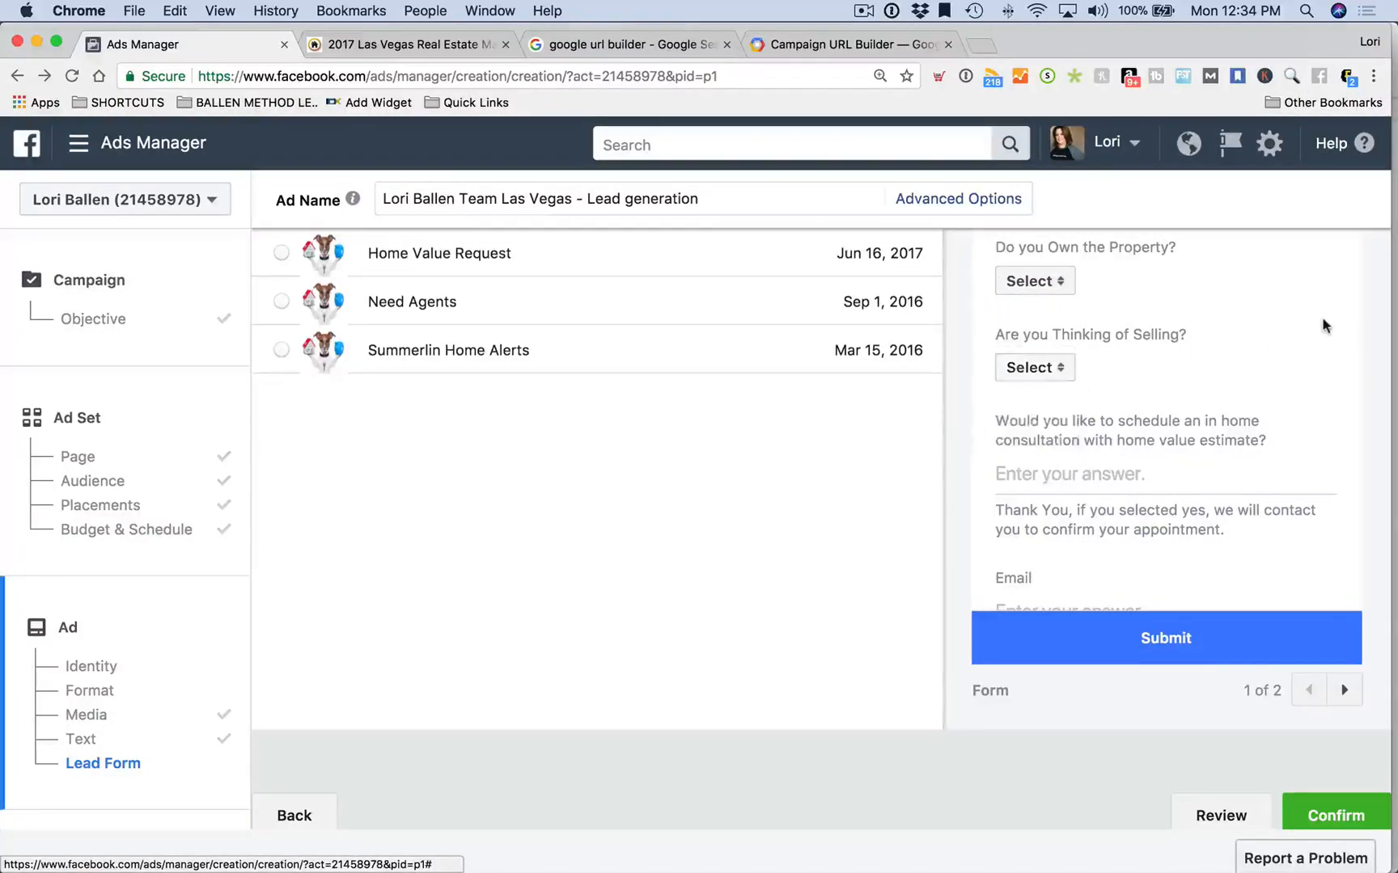
pyautogui.scroll(-3, 1326, 321)
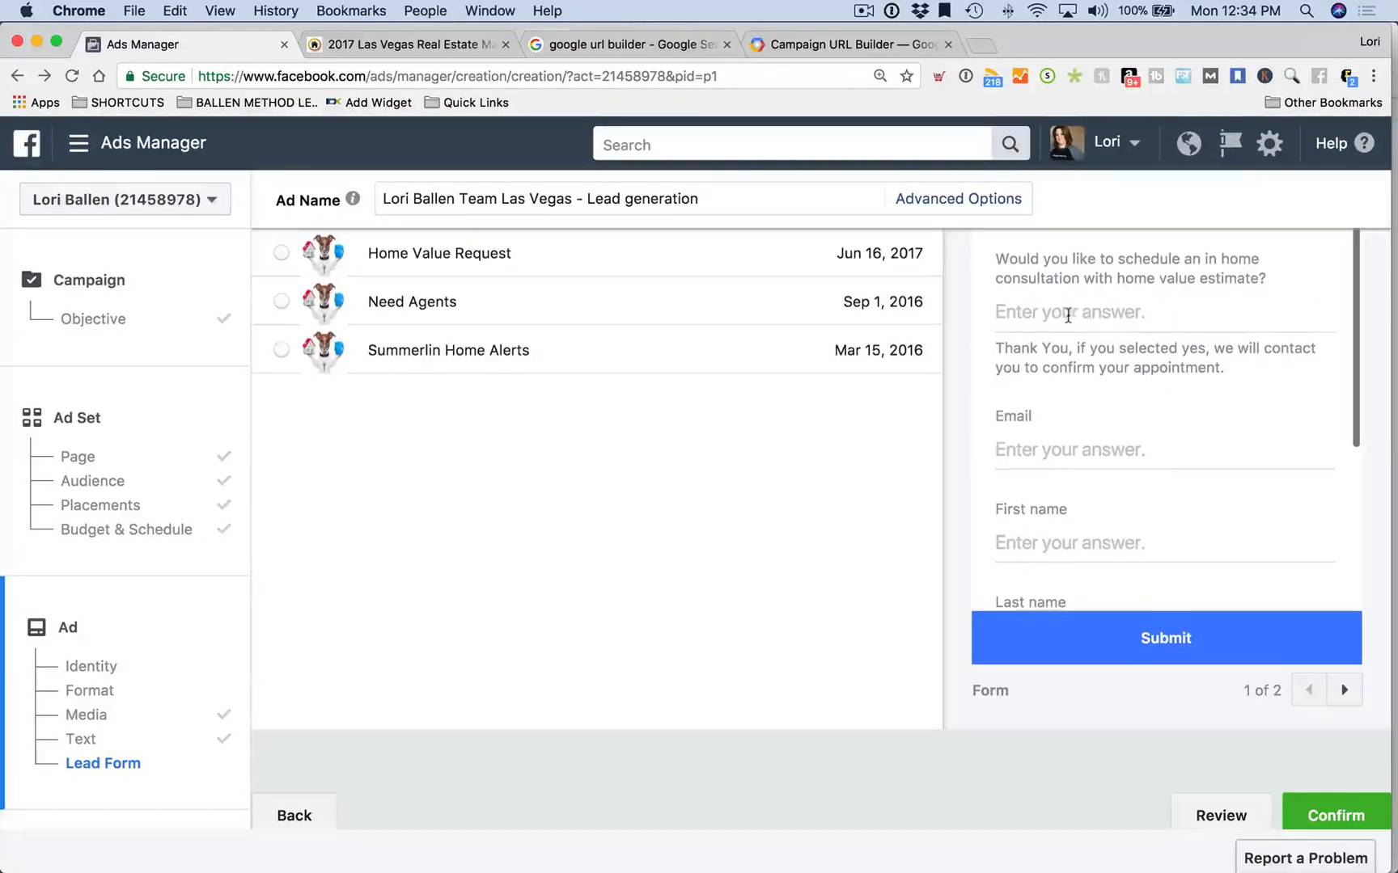
pyautogui.moveTo(1145, 314); pyautogui.dragTo(979, 325)
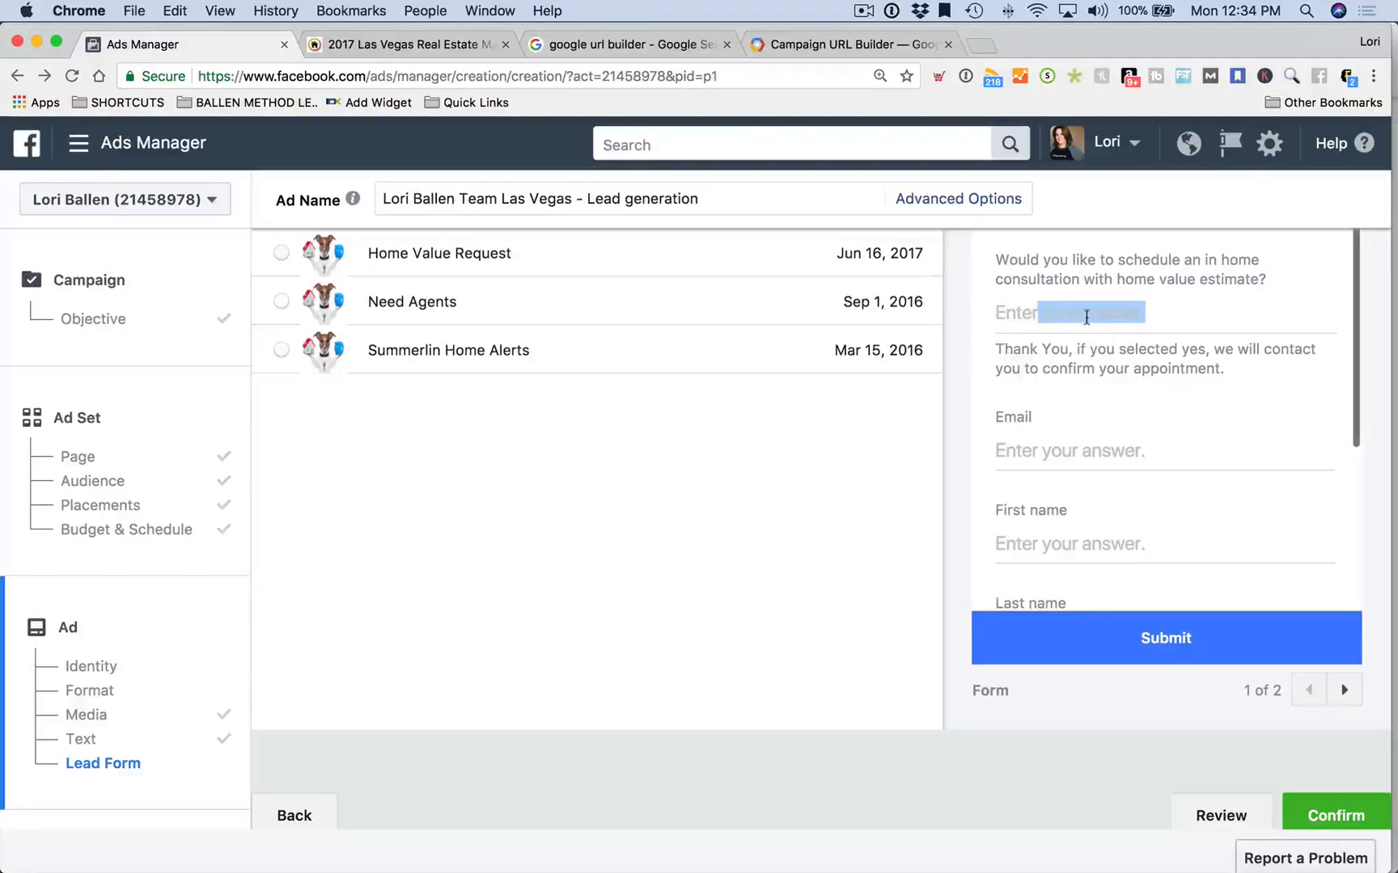
pyautogui.scroll(-8, 1086, 318)
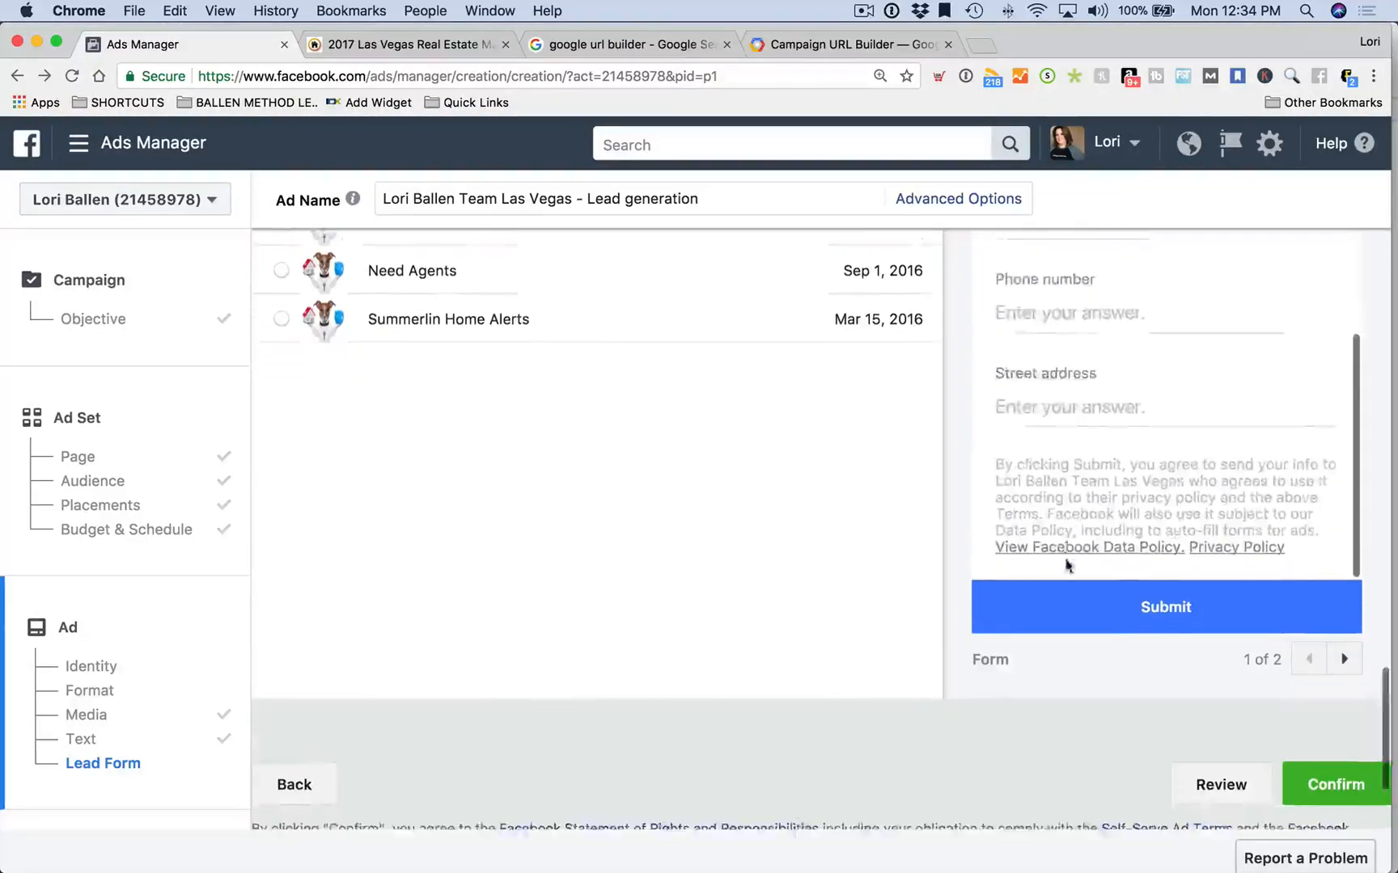
pyautogui.scroll(-2, 477, 477)
pyautogui.scroll(10, 511, 474)
pyautogui.scroll(10, 511, 476)
pyautogui.scroll(2, 511, 479)
pyautogui.scroll(-15, 511, 477)
pyautogui.scroll(-6, 510, 479)
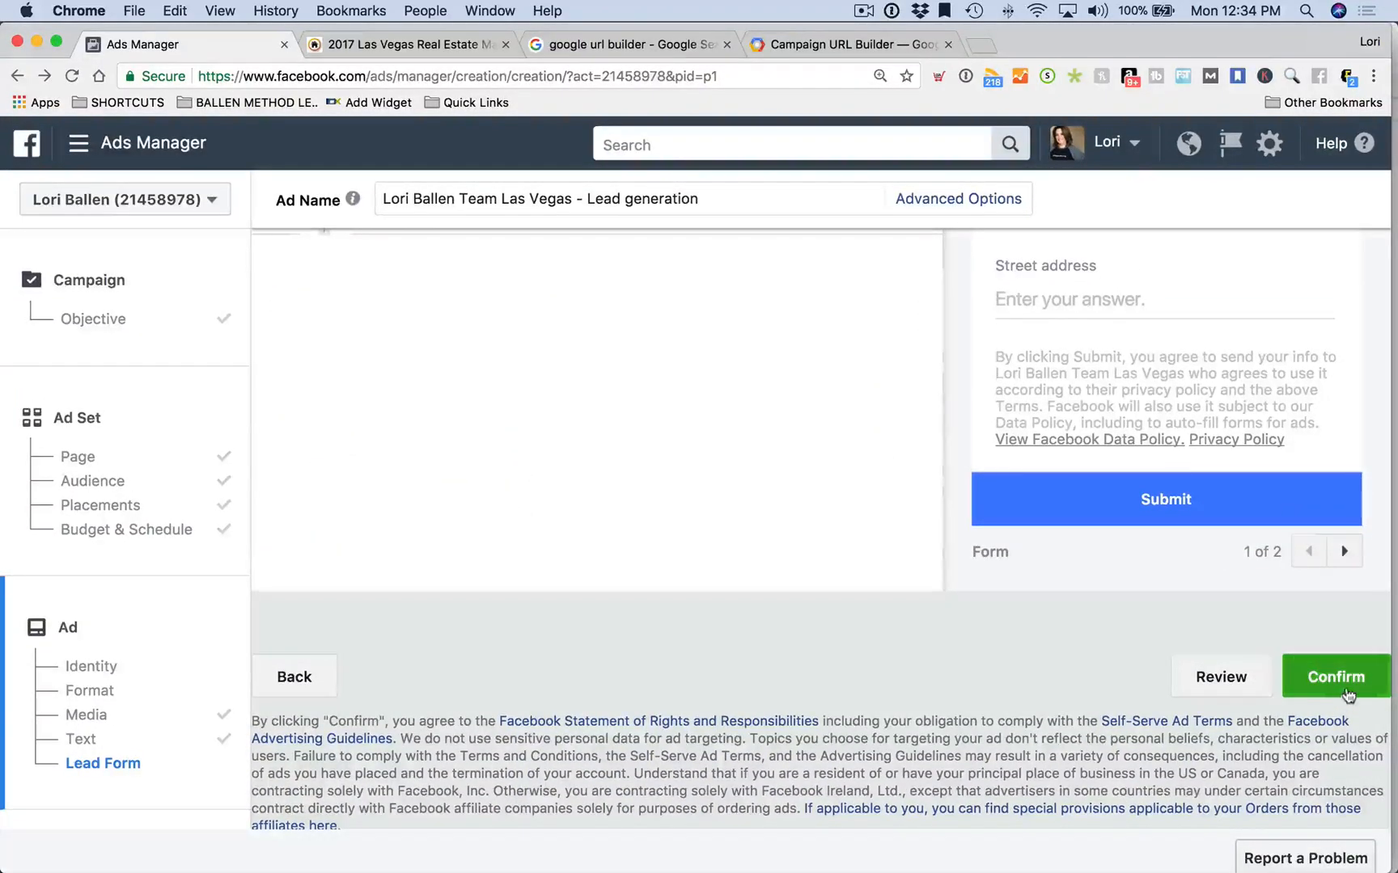
# Confirm the lead ad and review its In Review status, Leads Setup and Ads Tips
pyautogui.click(1344, 686)
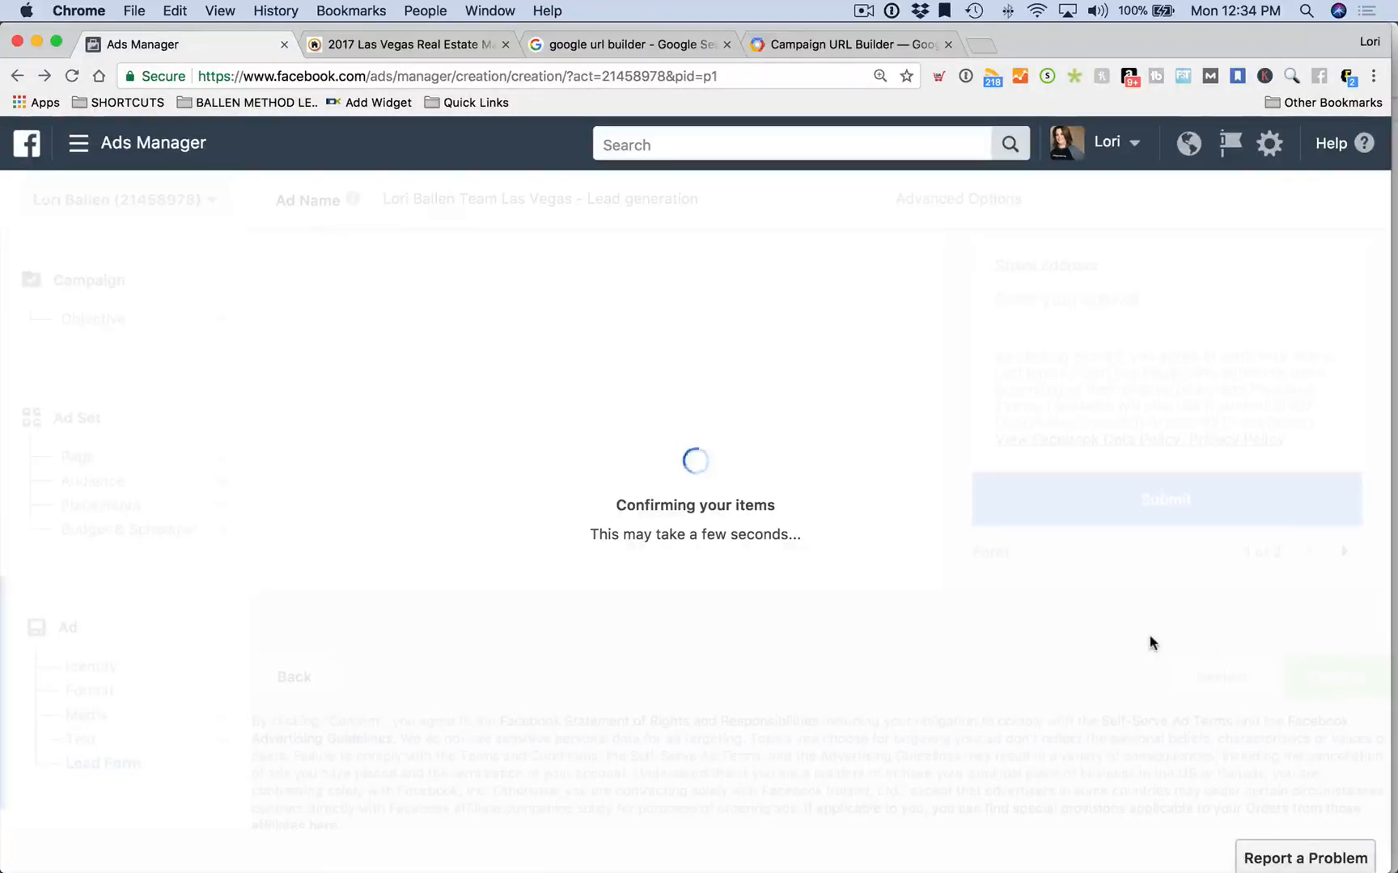
pyautogui.scroll(-4, 945, 623)
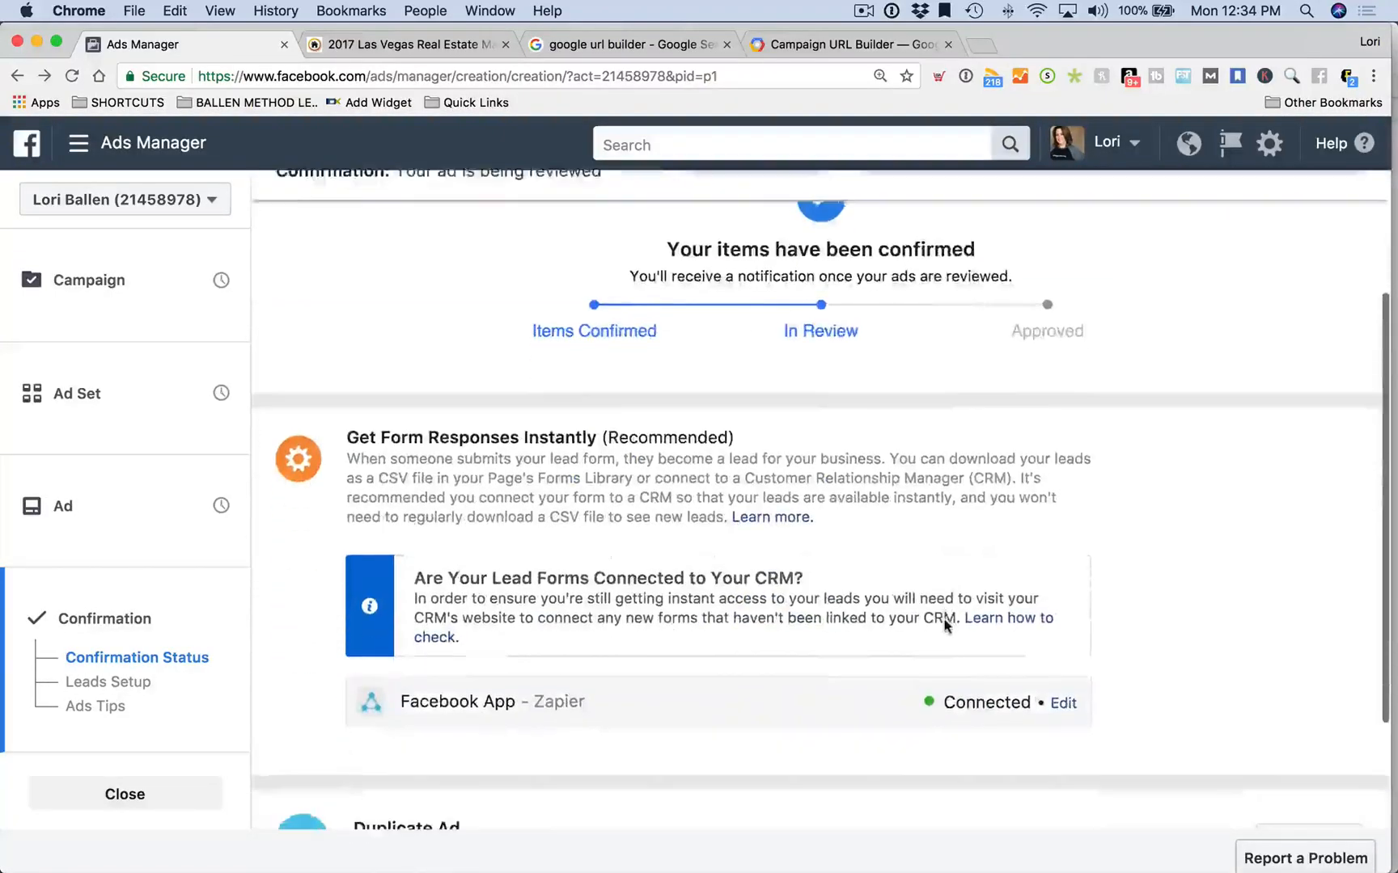
pyautogui.scroll(-5, 943, 623)
pyautogui.scroll(3, 942, 623)
pyautogui.scroll(-1, 787, 592)
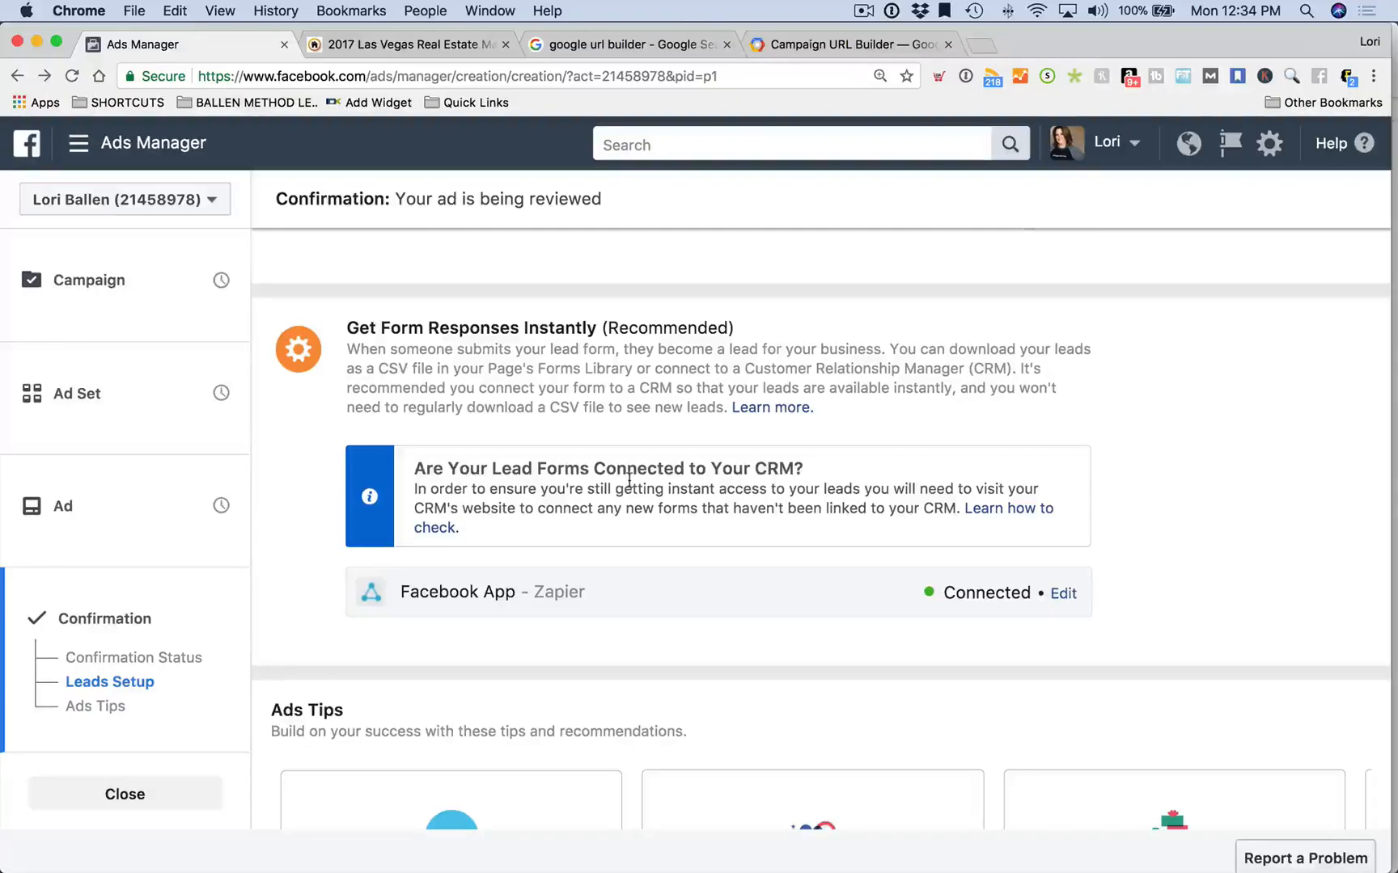
pyautogui.scroll(-2, 629, 479)
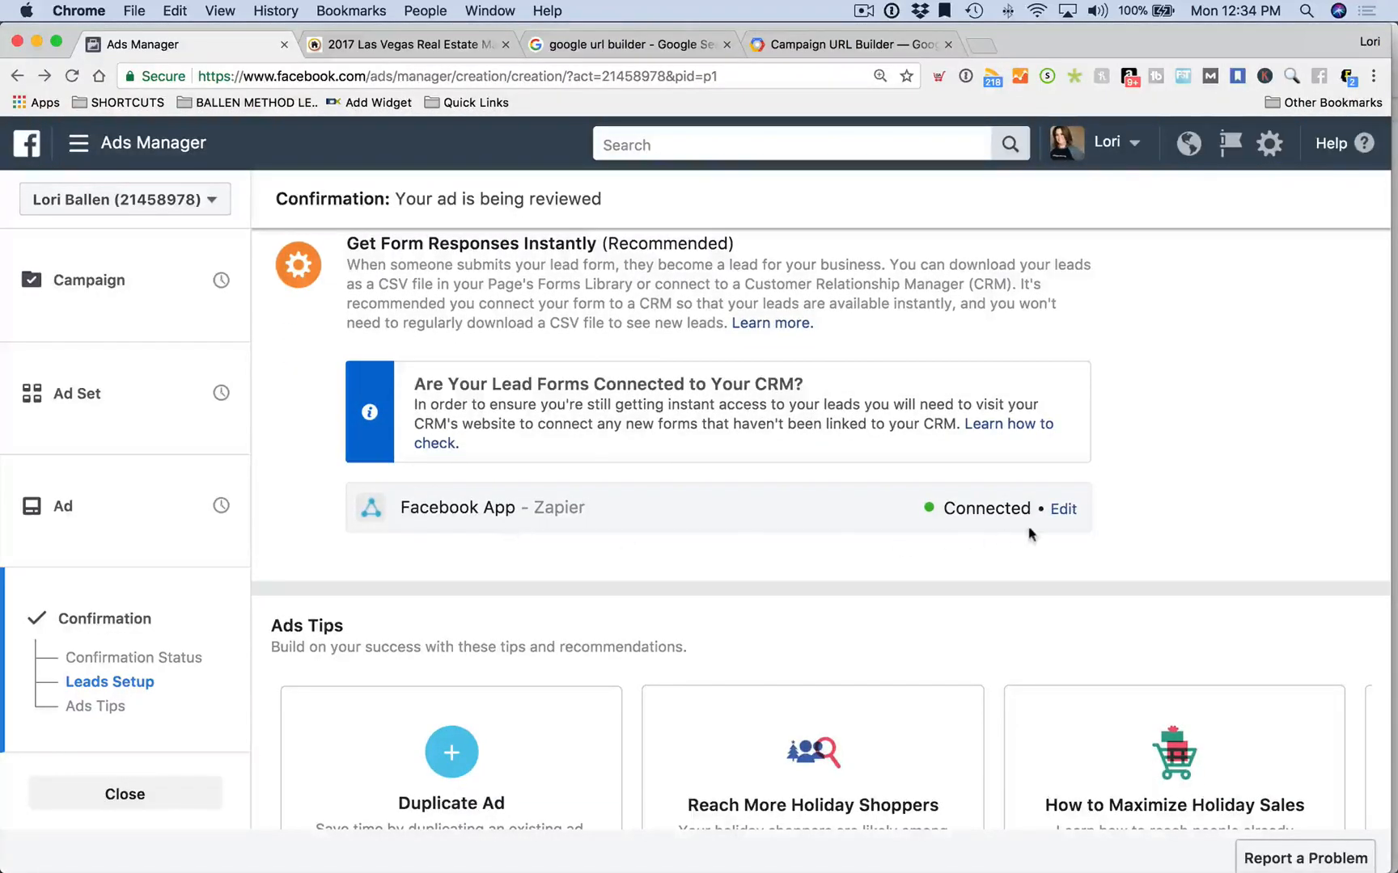
pyautogui.scroll(2, 614, 538)
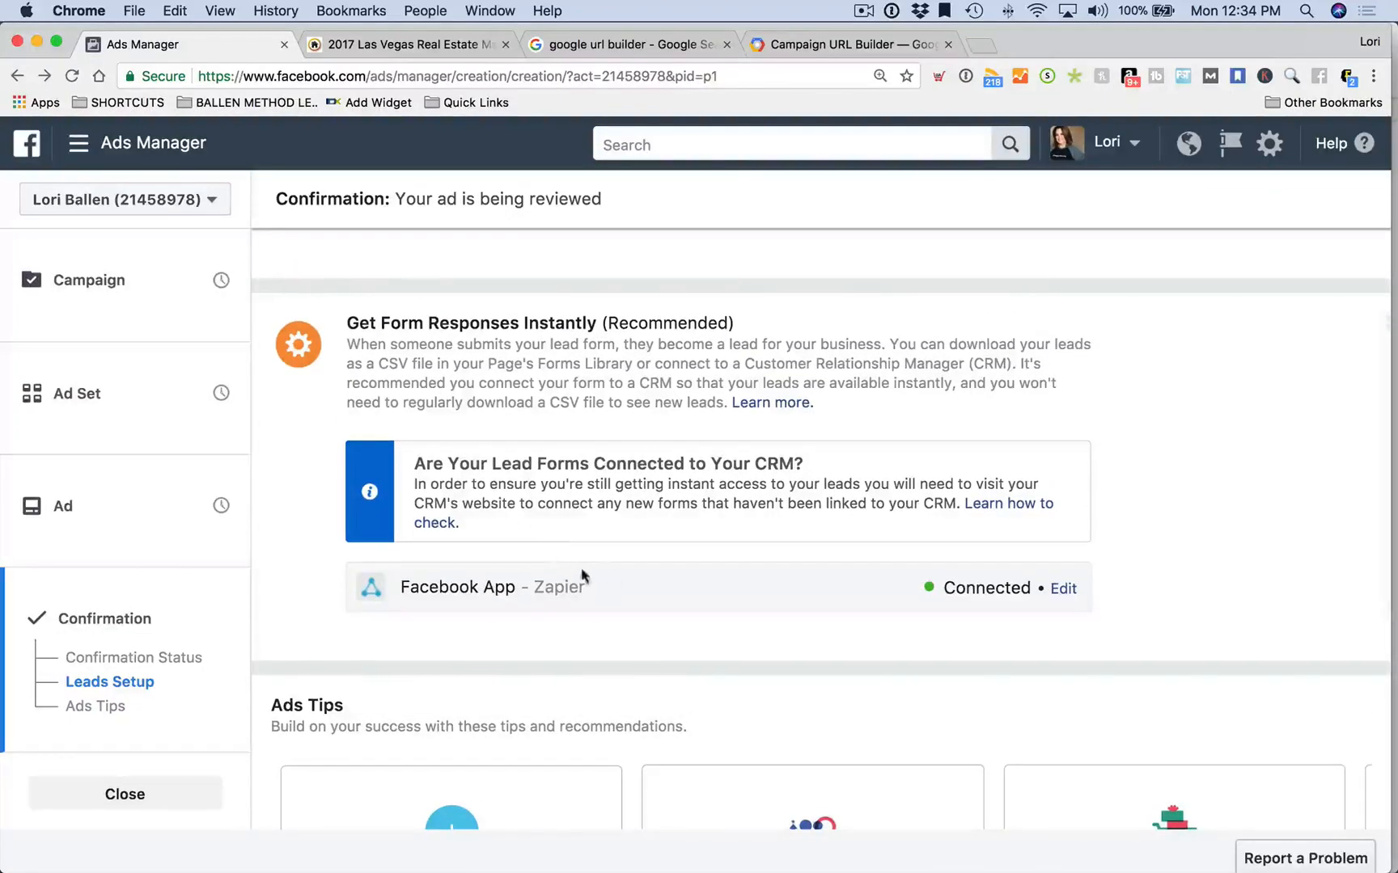
pyautogui.scroll(-1, 619, 539)
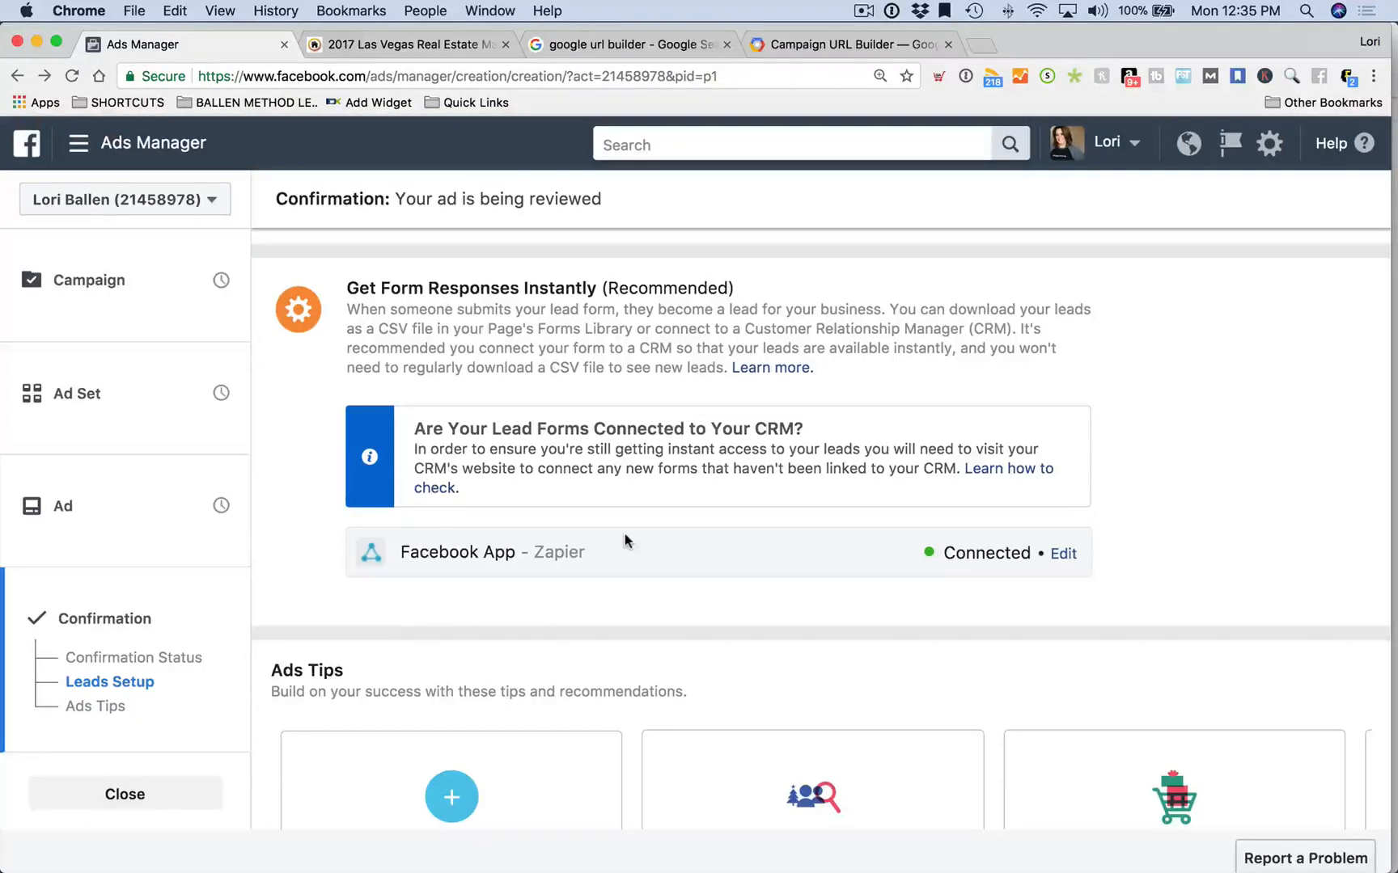
pyautogui.scroll(-2, 618, 530)
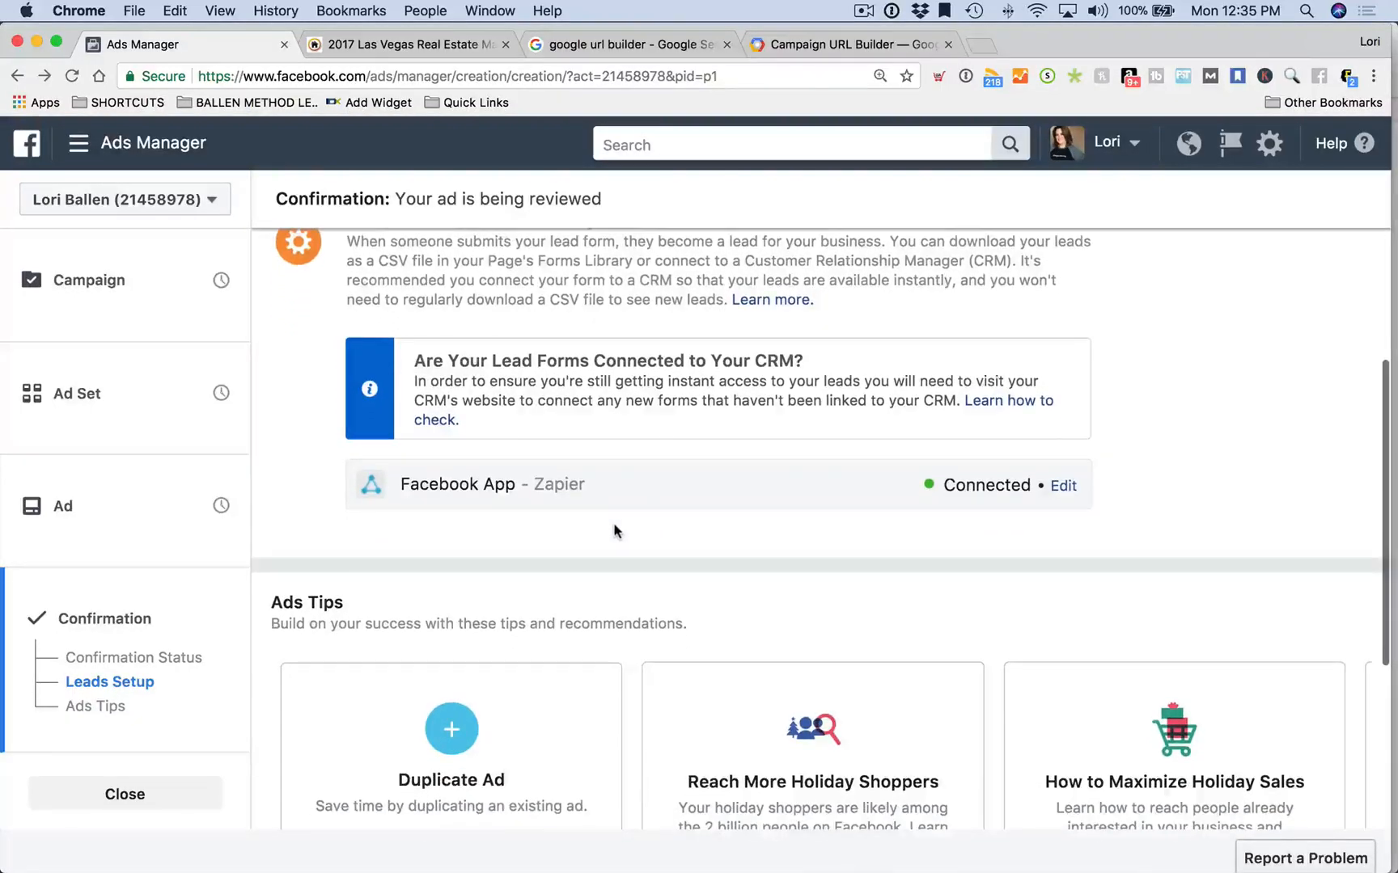
pyautogui.scroll(-8, 617, 531)
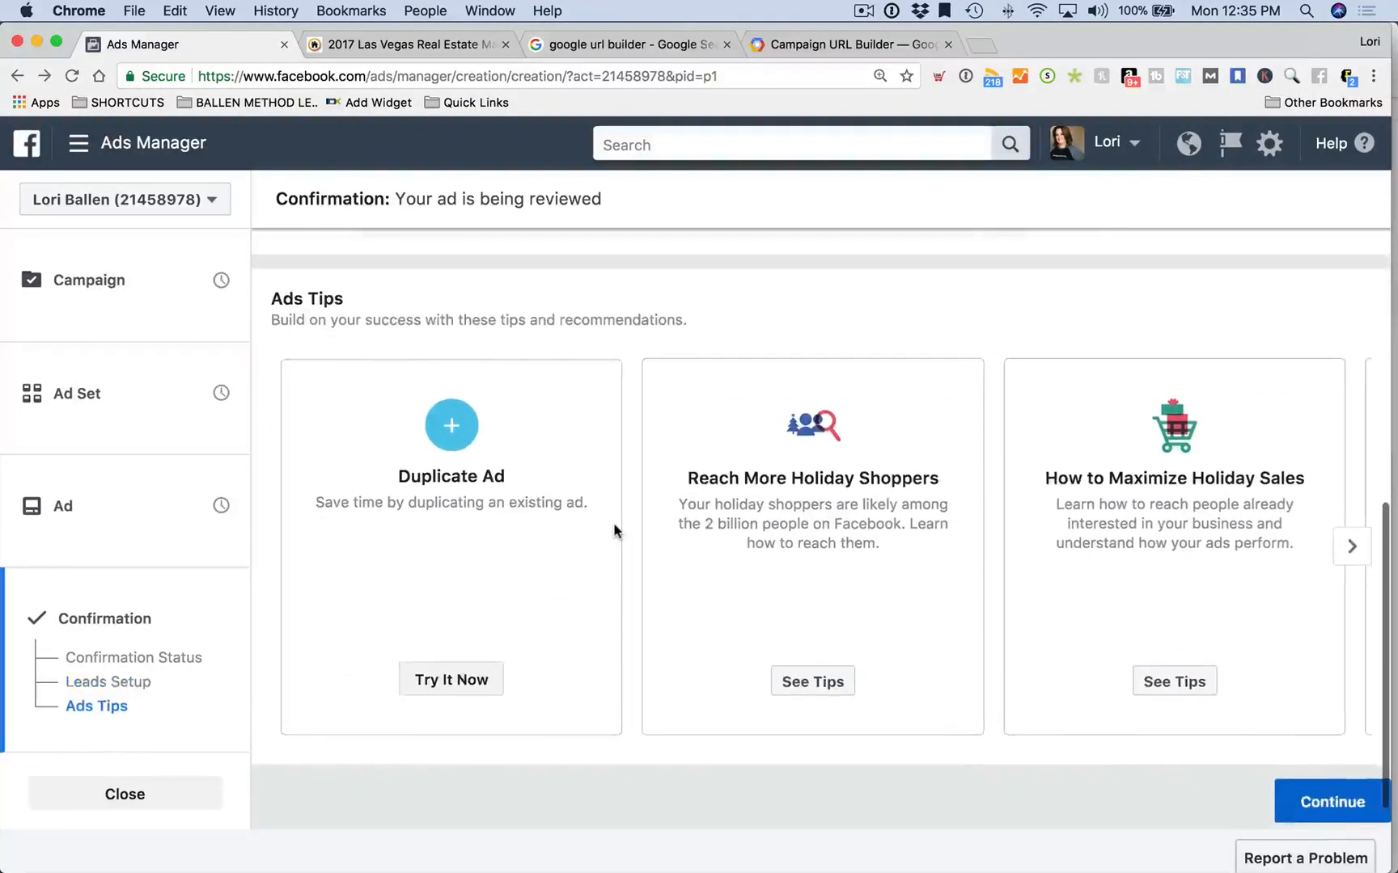
pyautogui.scroll(10, 604, 526)
pyautogui.scroll(3, 601, 530)
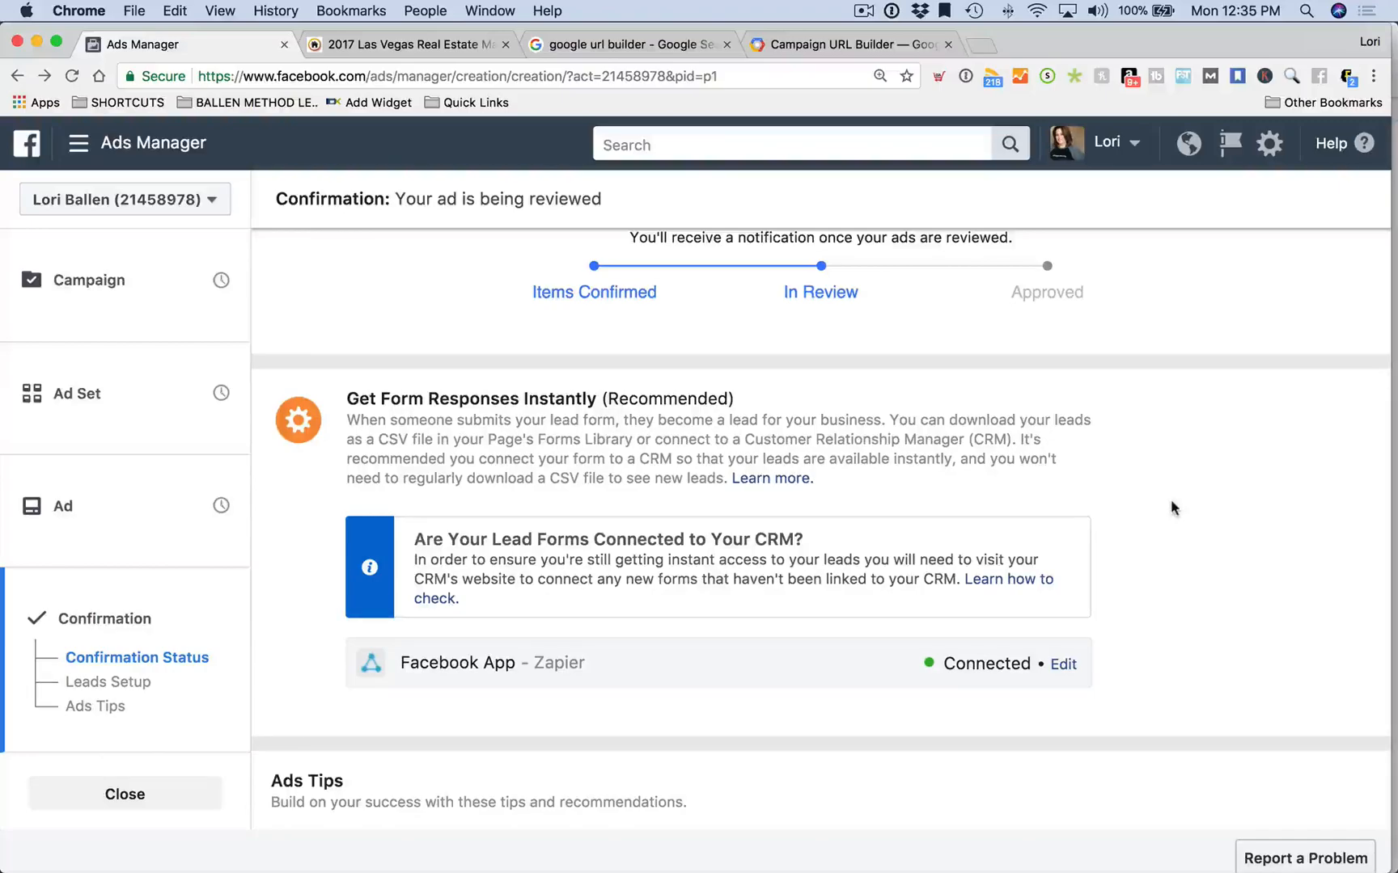
pyautogui.scroll(-8, 1180, 511)
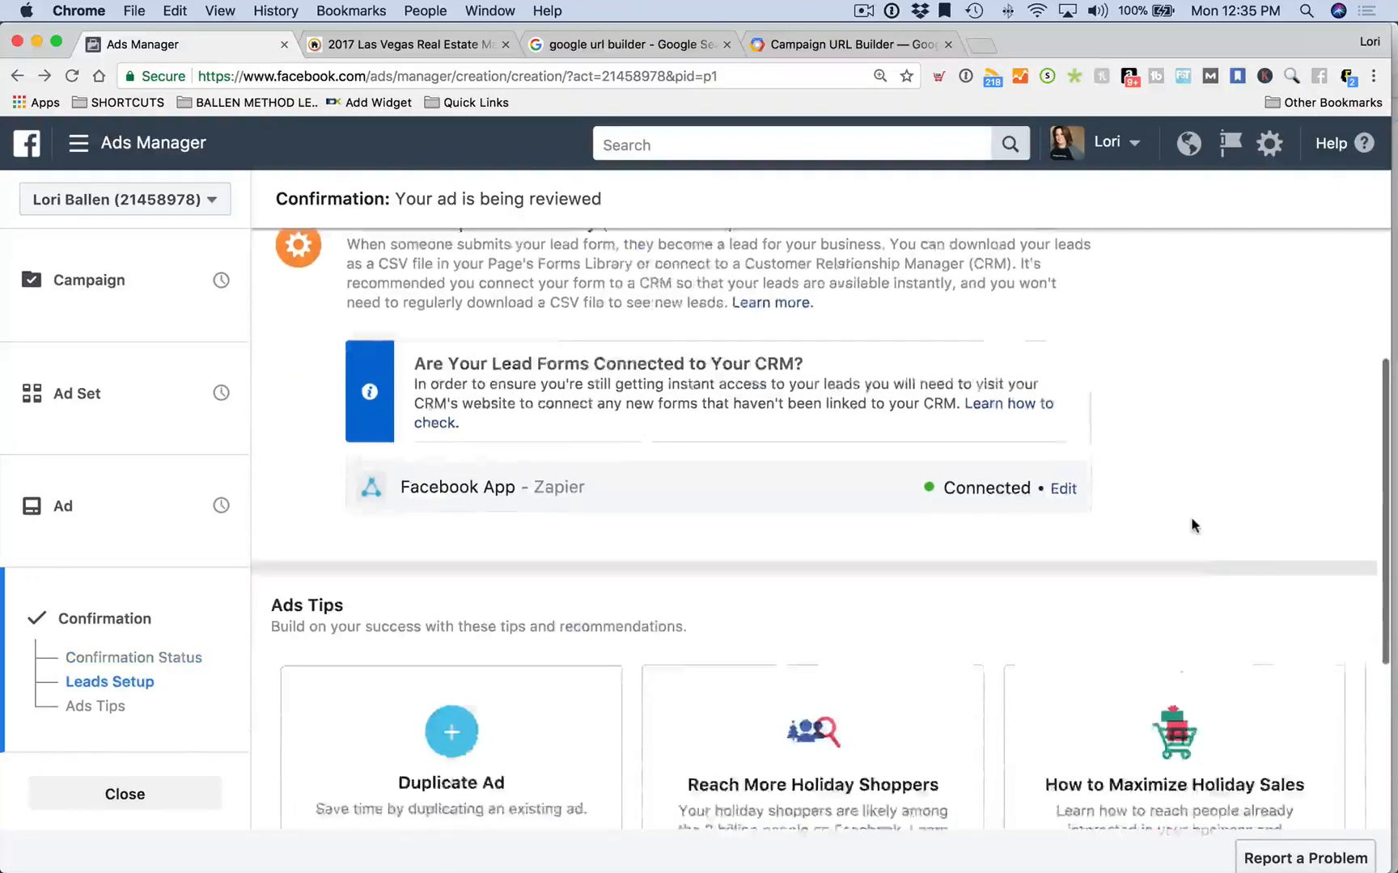